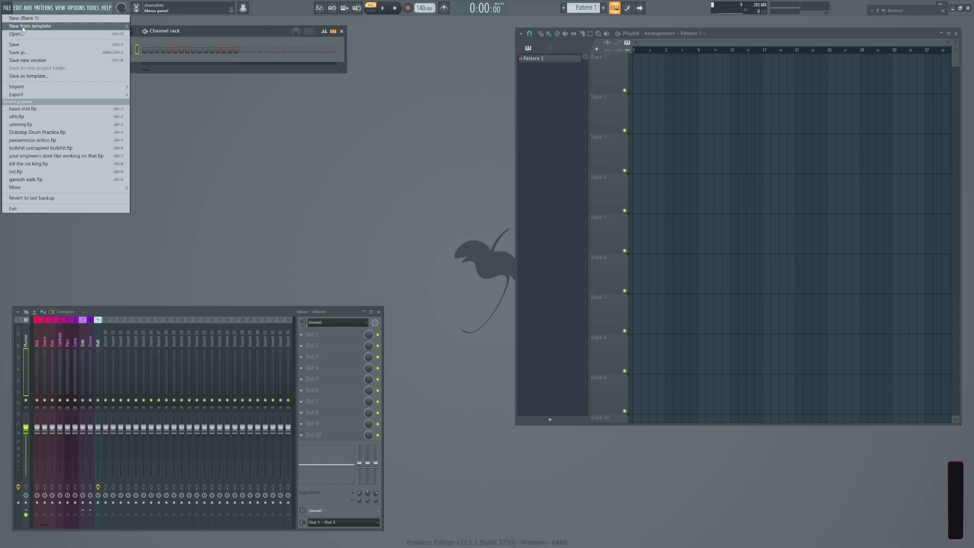
Start a new project from a minimal template containing a single Sampler channel.
left_click(175, 83)
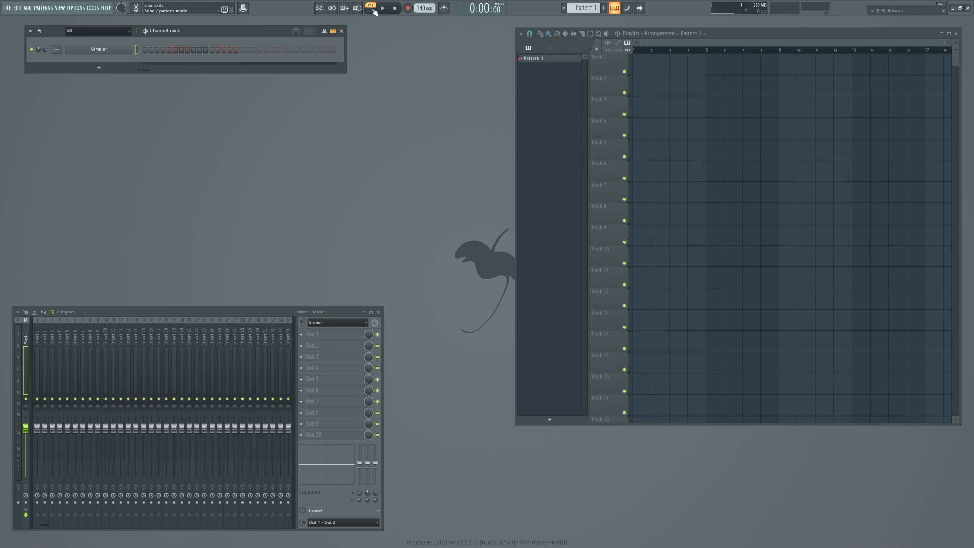
Review the audio settings, including resampling quality and the browser preview and metronome track assignments.
left_click(76, 7)
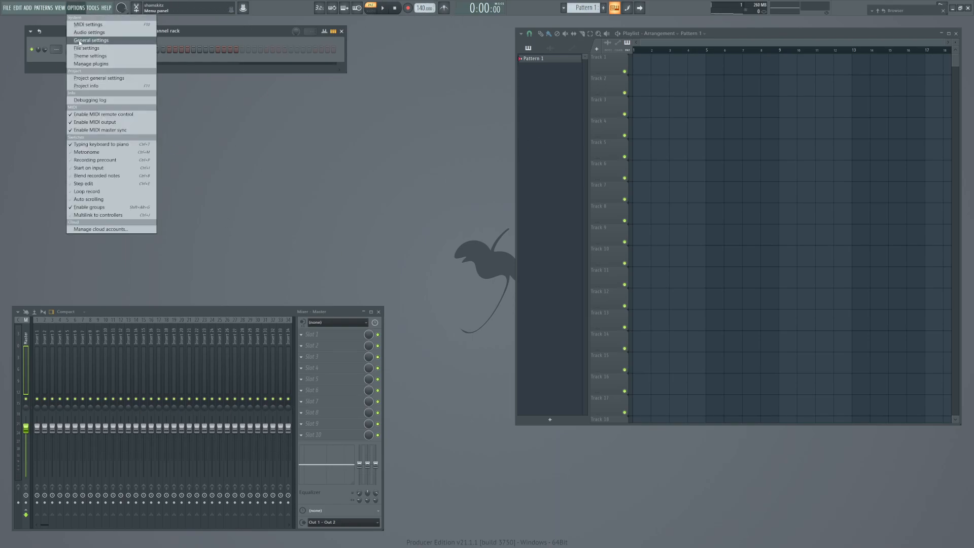
left_click(89, 30)
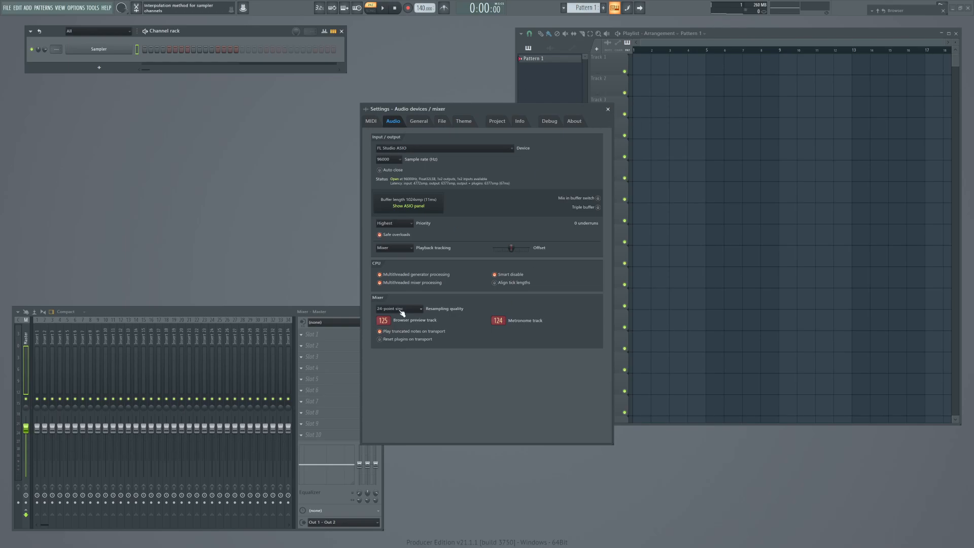
left_click(608, 108)
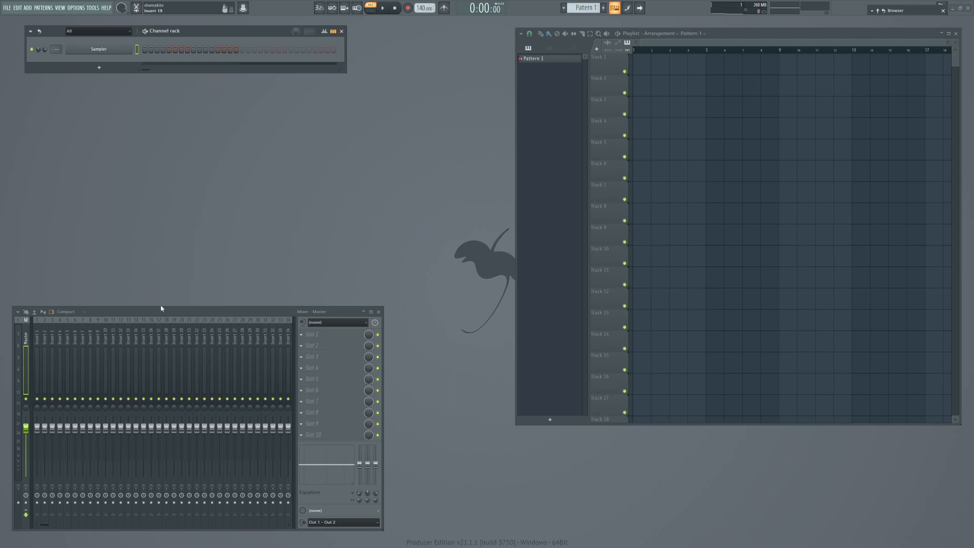
Rename mixer insert 124 as Metronome and give it a purple colour.
left_click(37, 339)
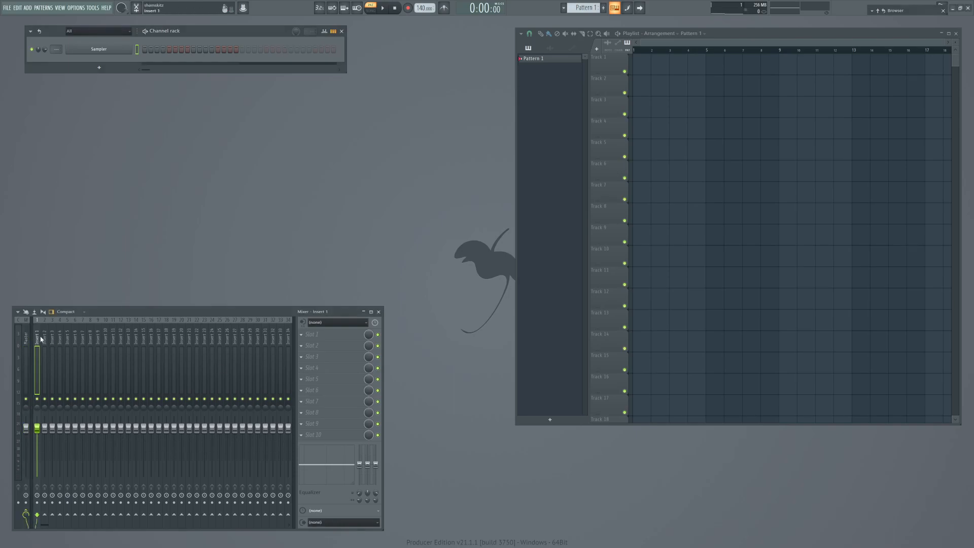
key("Left")
key("Left")
key("Left")
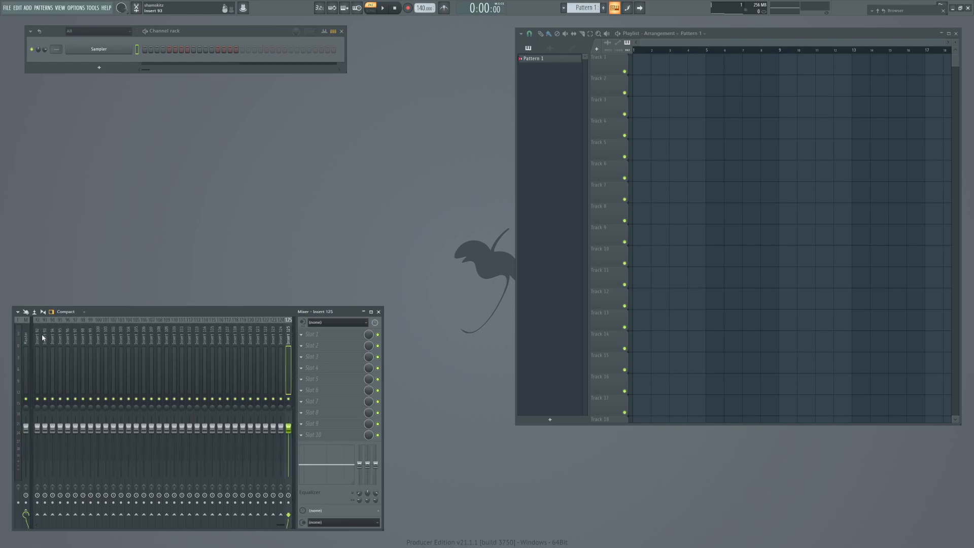
left_click(281, 333)
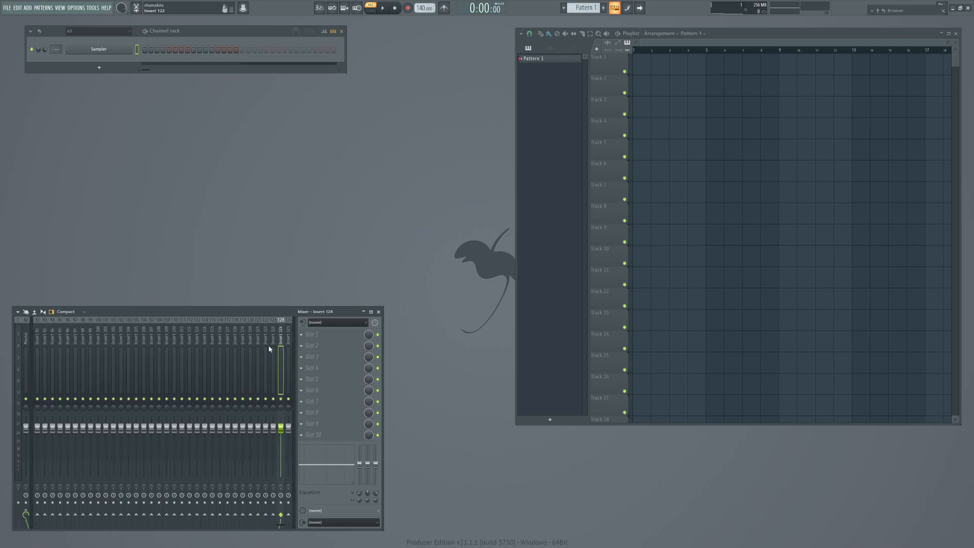
double_click(282, 334)
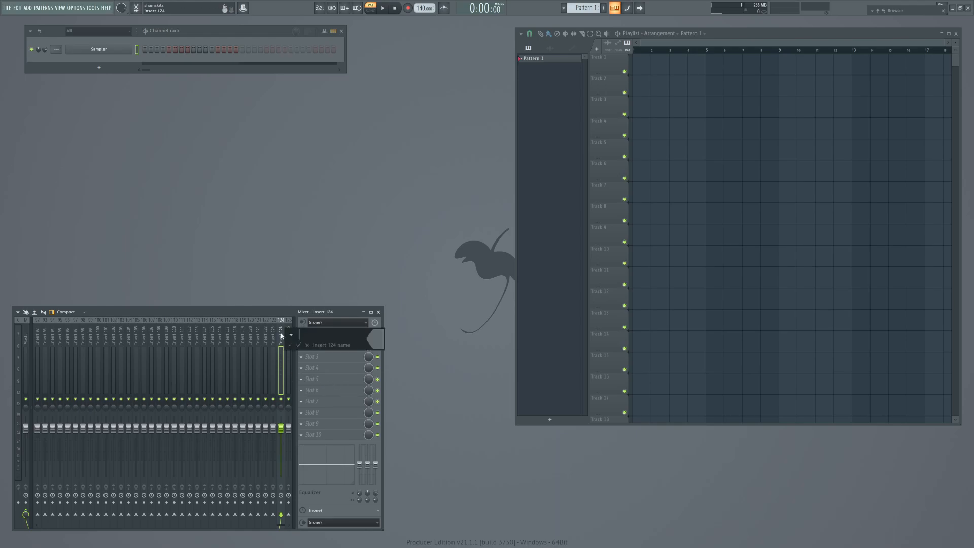
type("Metronome")
key("Return")
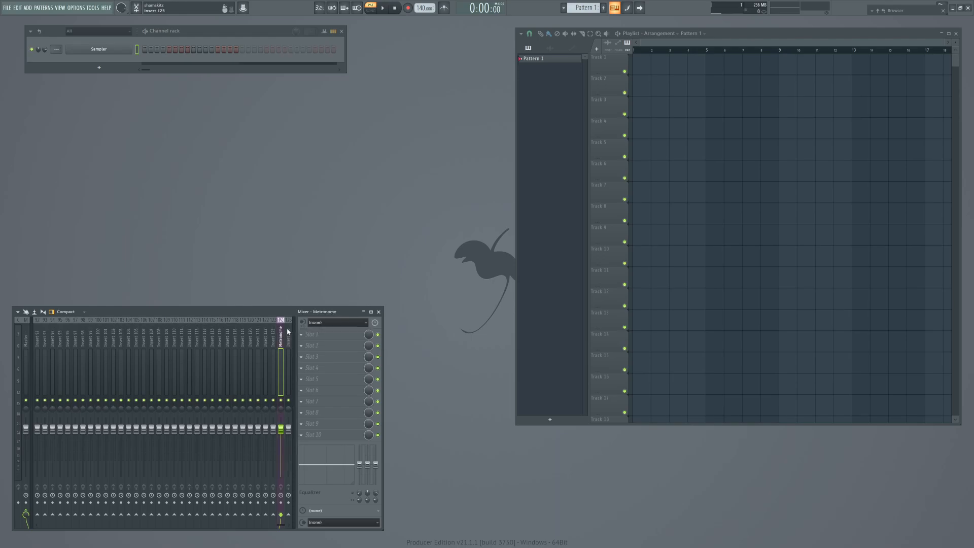
Rename mixer insert 125 as Browser and give it an orange-brown colour.
double_click(291, 340)
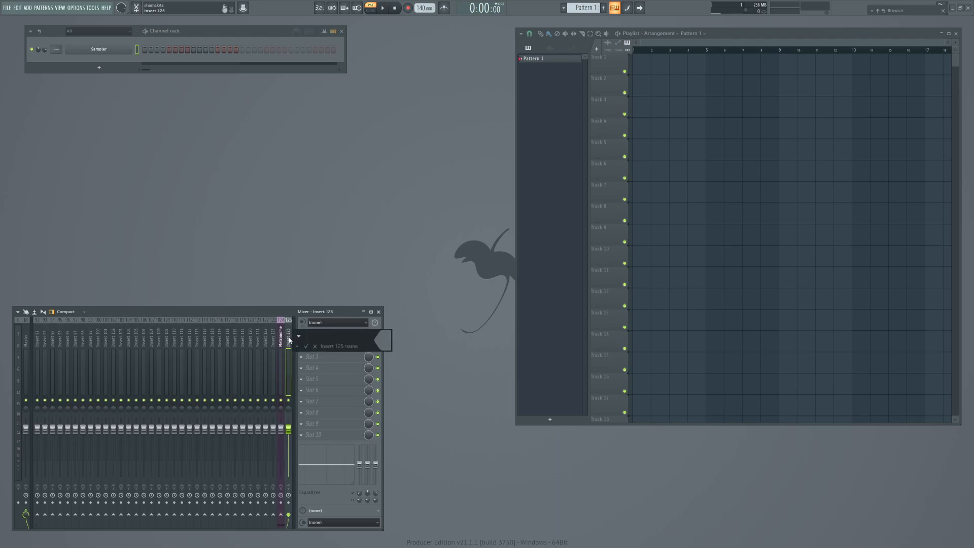
type("Browser")
key("F2")
key("F2")
key("Return")
Dock the Metronome and Browser mixer tracks to the right side of the mixer.
left_click(281, 346)
left_click(287, 343, "ctrl+shift")
right_click(283, 361)
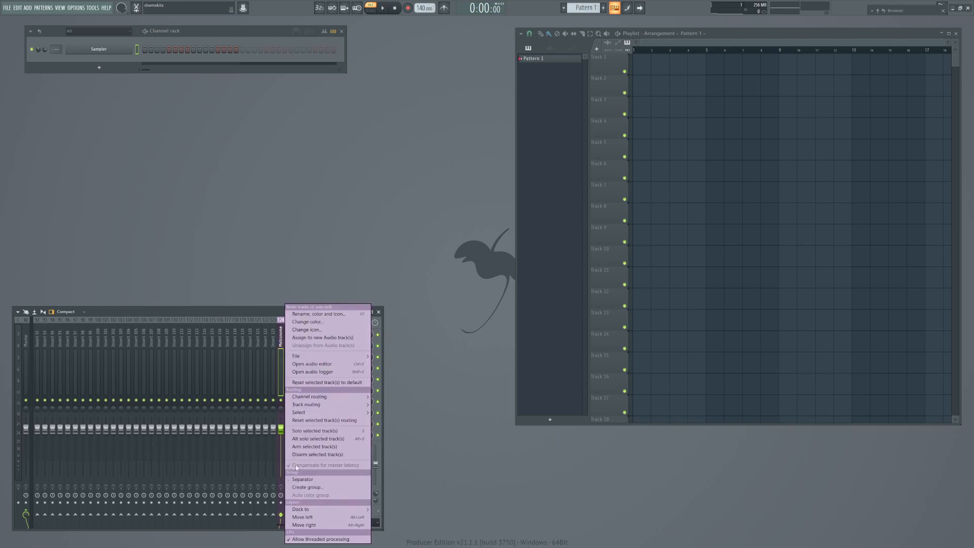
mouse_move(306, 511)
left_click(384, 525)
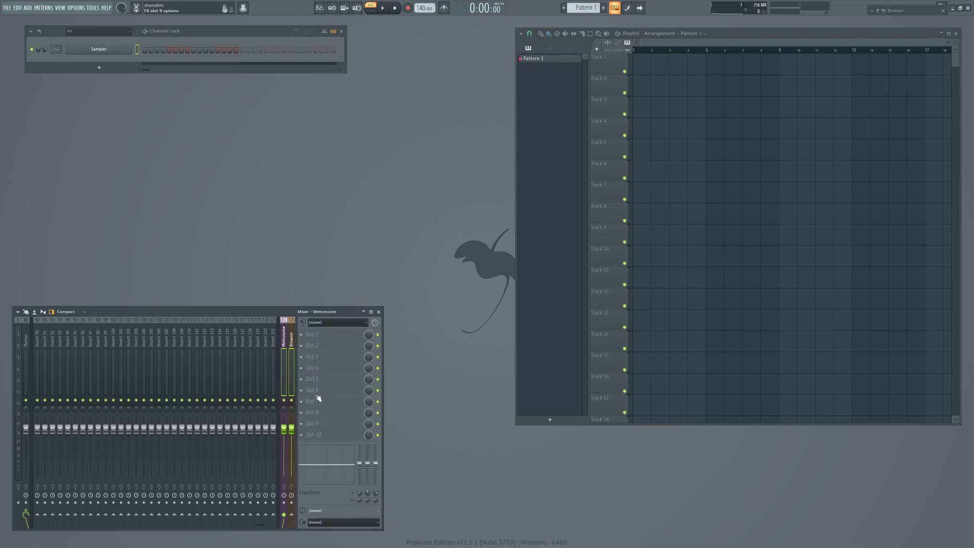
Load Fruity soft clipper into effect slot 3 of the Metronome track.
left_click(285, 344)
left_click(317, 357)
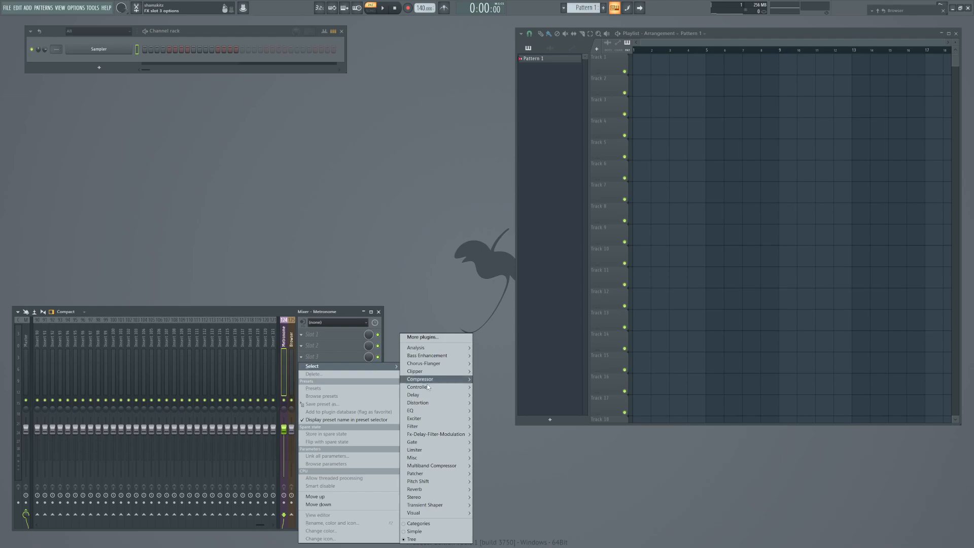
mouse_move(426, 372)
left_click(495, 396)
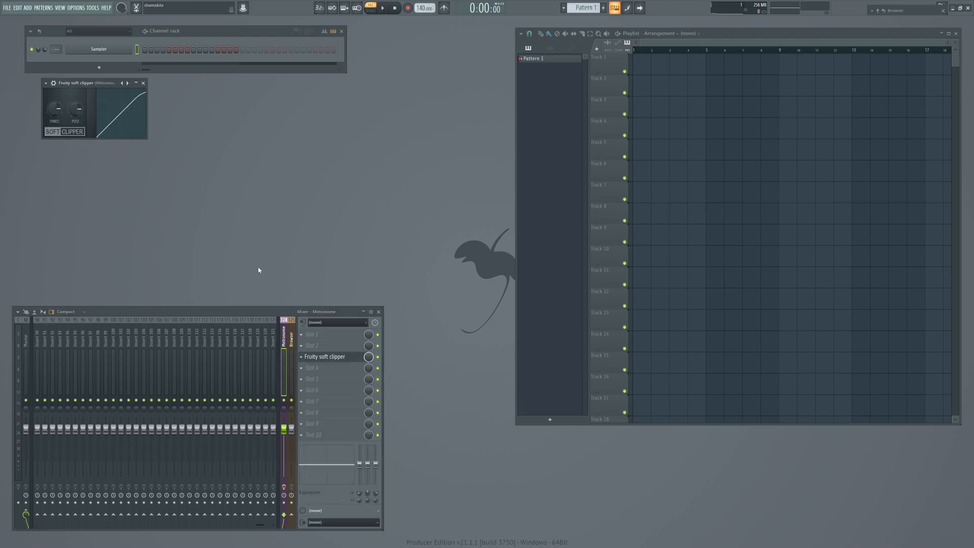
Lower the soft clipper's post gain, enable the metronome and play it back to check its level.
left_click_drag(75, 108, 126, 169)
key("ctrl+m")
key("space")
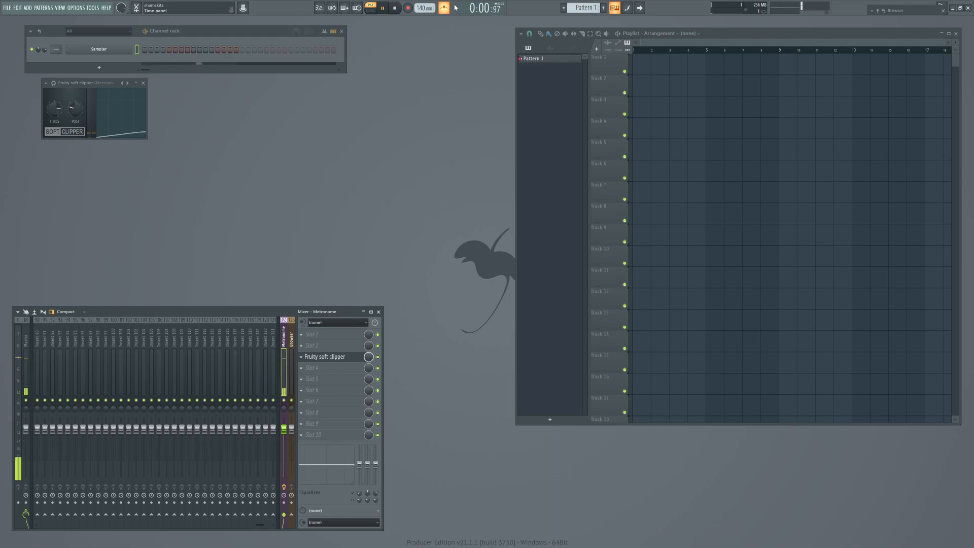
left_click(144, 83)
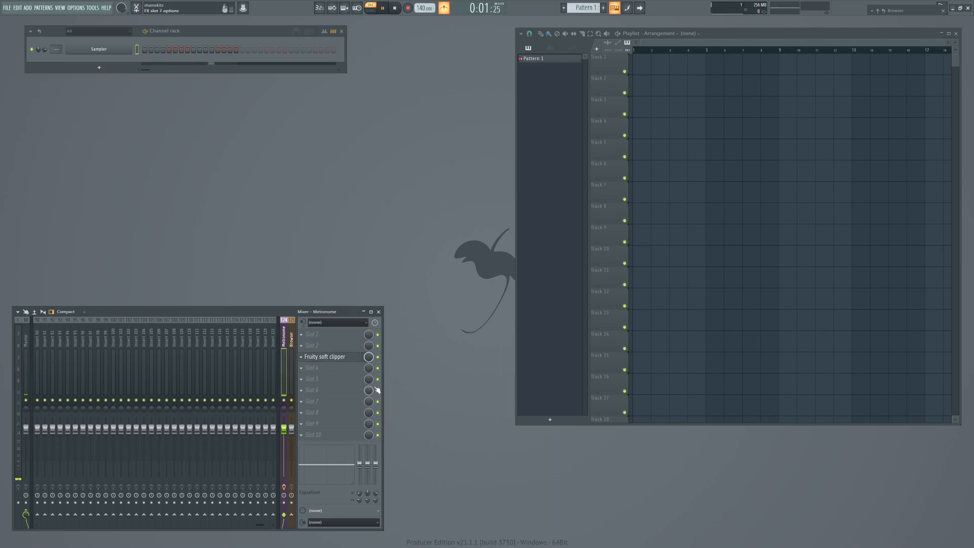
key("space")
Select the Browser mixer track and expand the crypt volume one folder in the sample browser.
left_click(294, 335)
left_click(881, 11)
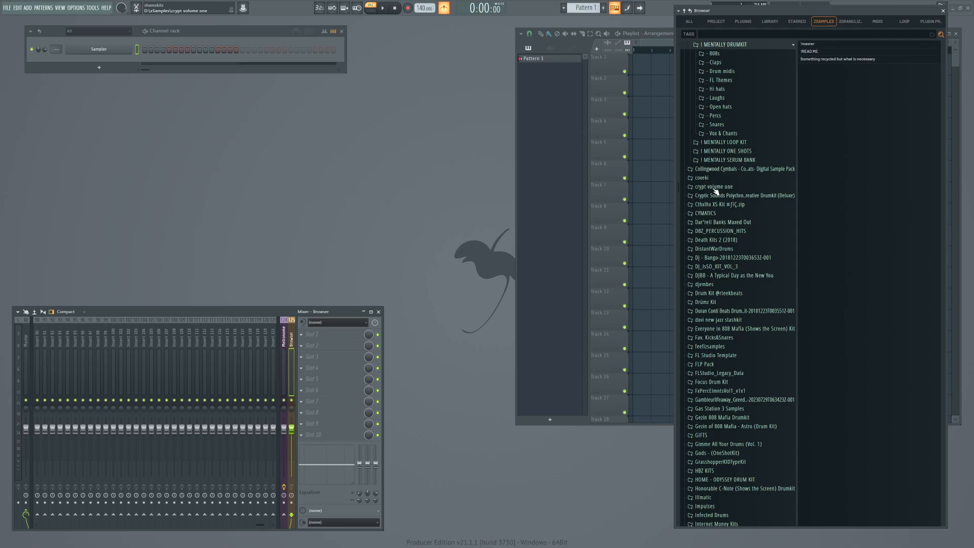
scroll(714, 190, "up", 10)
scroll(716, 378, "down", 5)
left_click(712, 336)
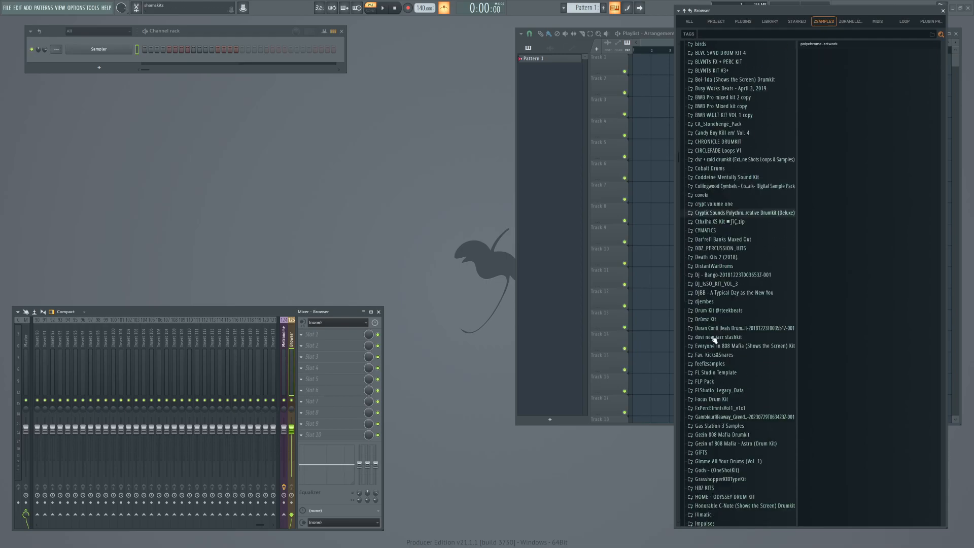
left_click(718, 204)
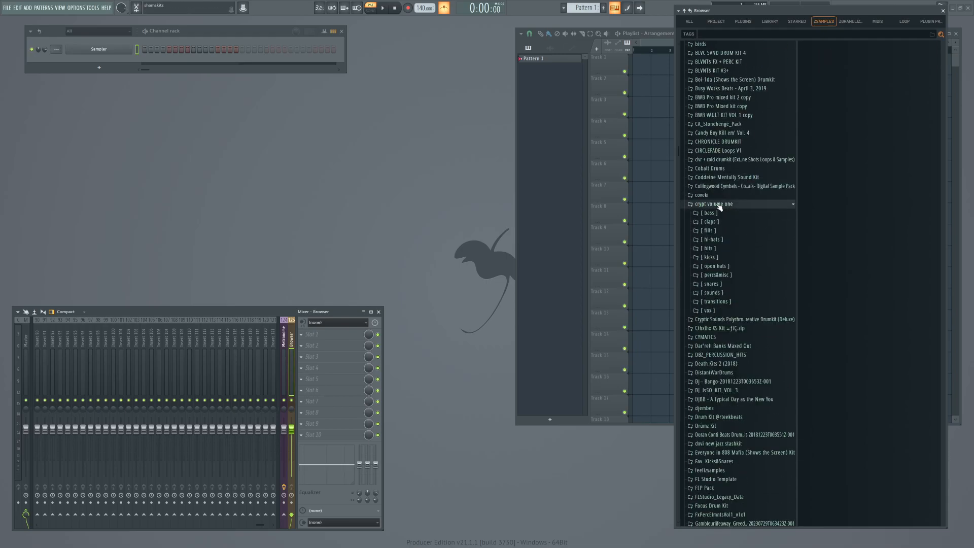
Audition several samples from the snares folder of crypt volume one.
left_click(717, 284)
left_click(839, 245)
left_click(841, 300)
left_click(847, 342)
left_click(842, 304)
left_click(841, 320)
left_click(839, 324)
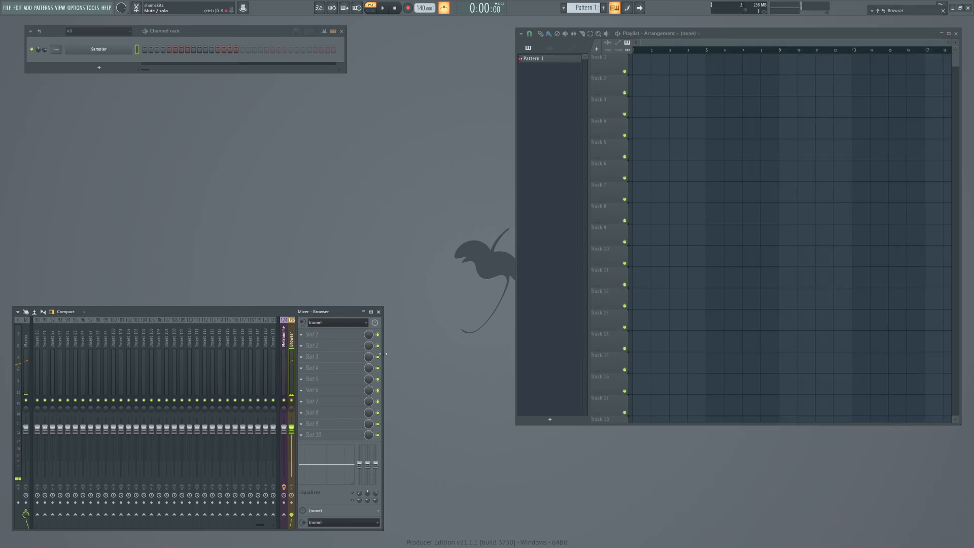
Load Fruity Limiter into effect slot 2 of the Browser track and lower its ceiling.
left_click(305, 354)
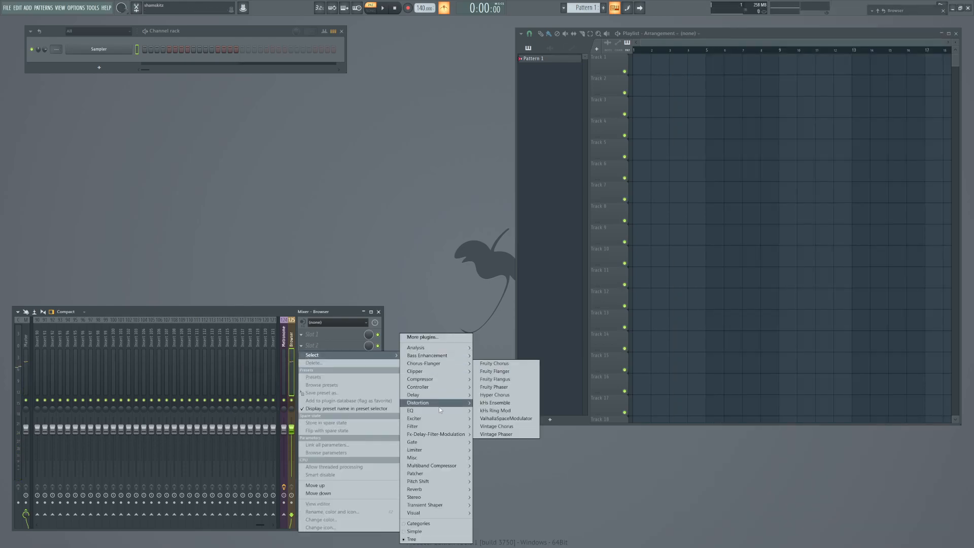
mouse_move(423, 427)
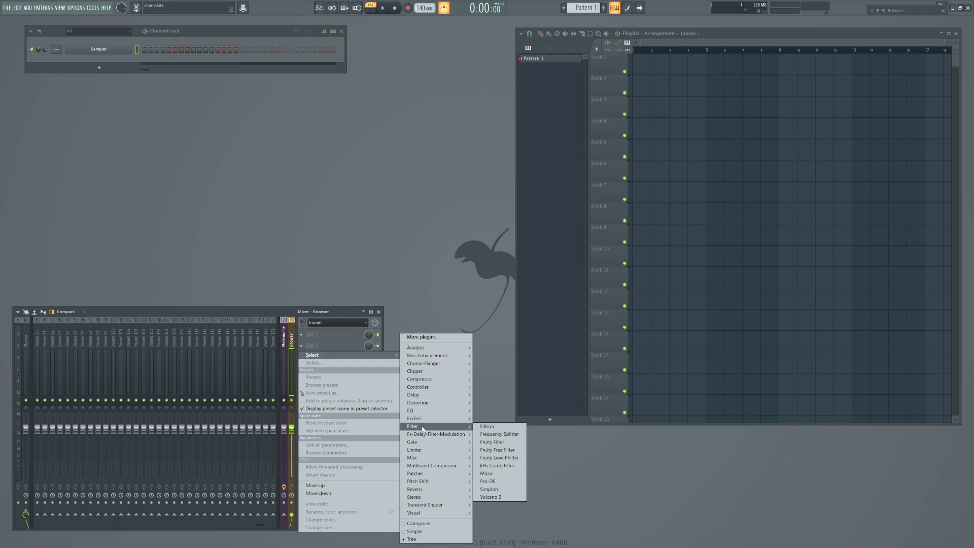
mouse_move(447, 442)
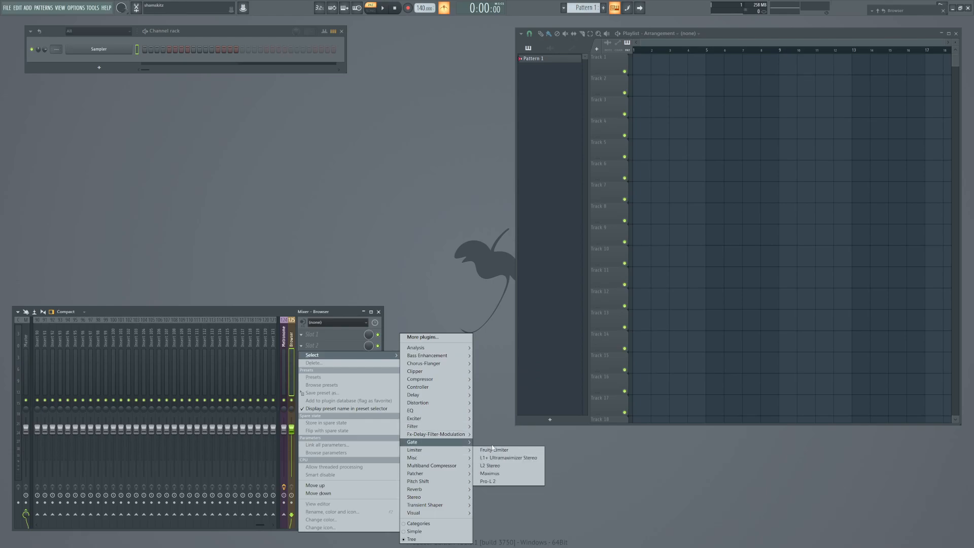
left_click(493, 450)
left_click_drag(108, 176, 108, 205)
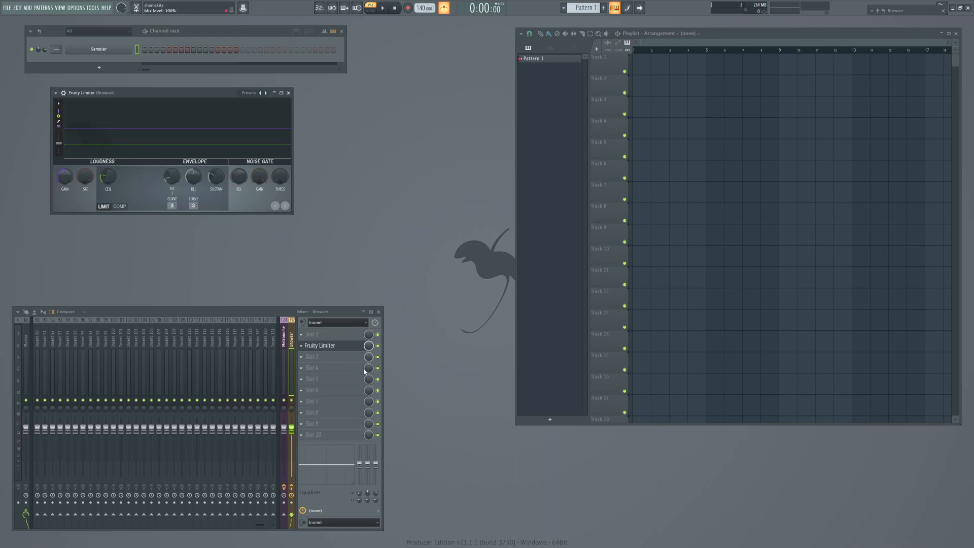
Compare the [crypt]snare (12) preview with the limiter active and bypassed, re-enable the limiter and lower its ceiling slightly.
left_click(901, 10)
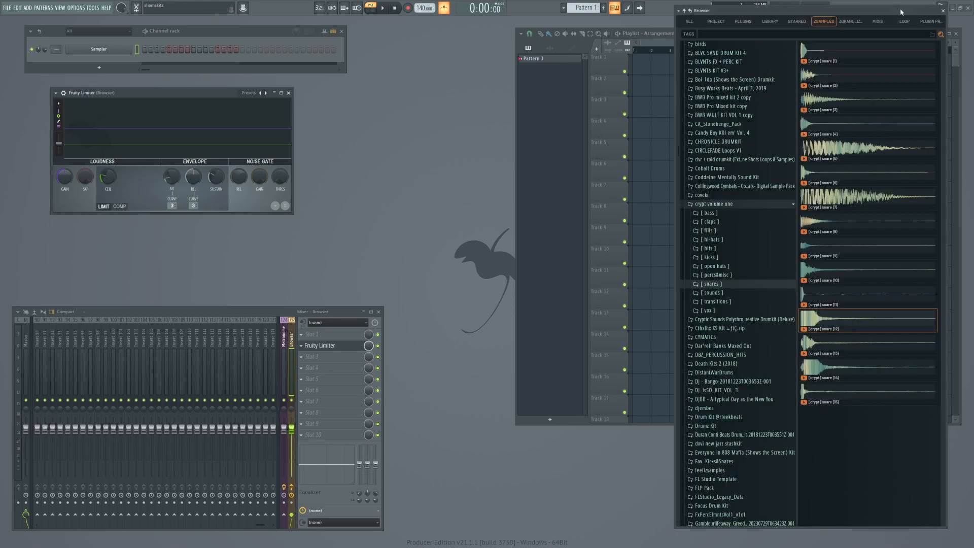
left_click(831, 327)
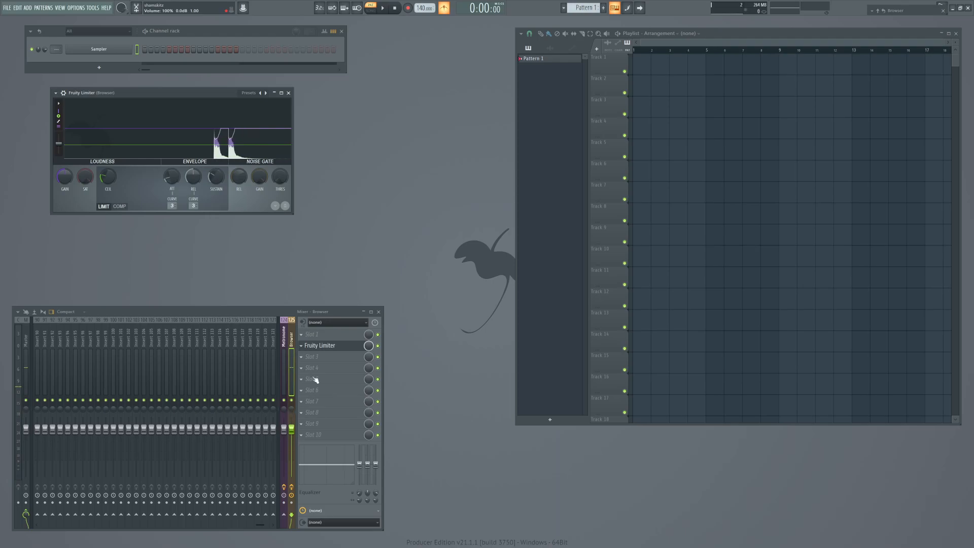
left_click(378, 346)
mouse_move(873, 14)
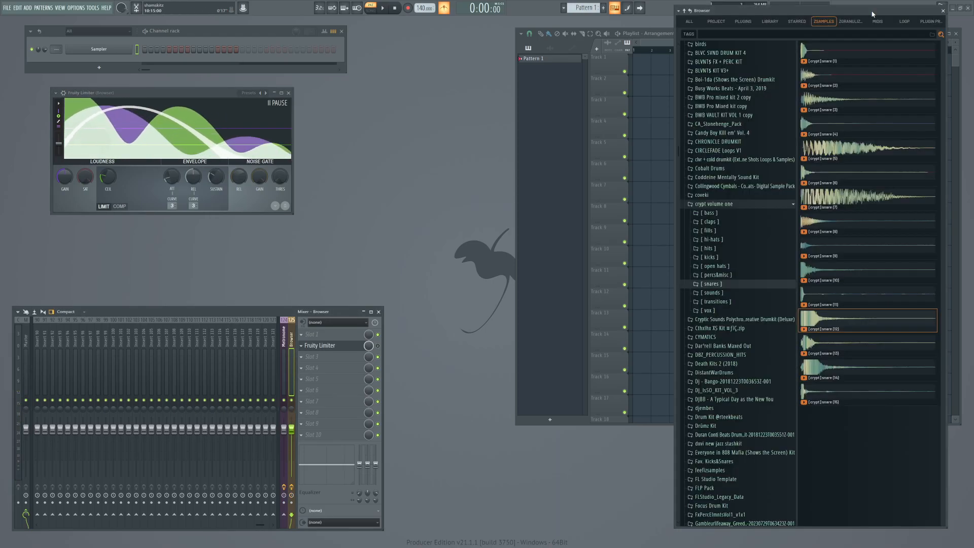
left_click(812, 318)
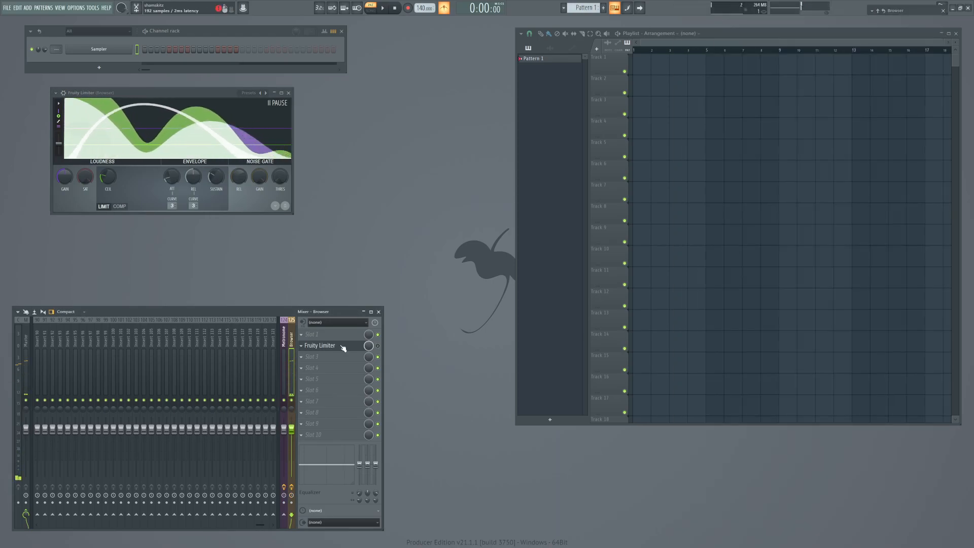
left_click(377, 346)
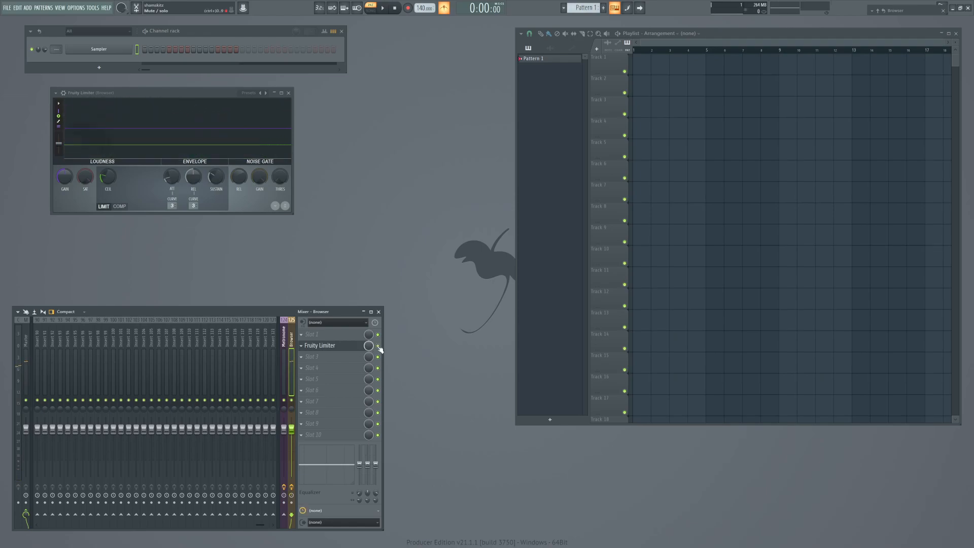
left_click_drag(111, 174, 112, 182)
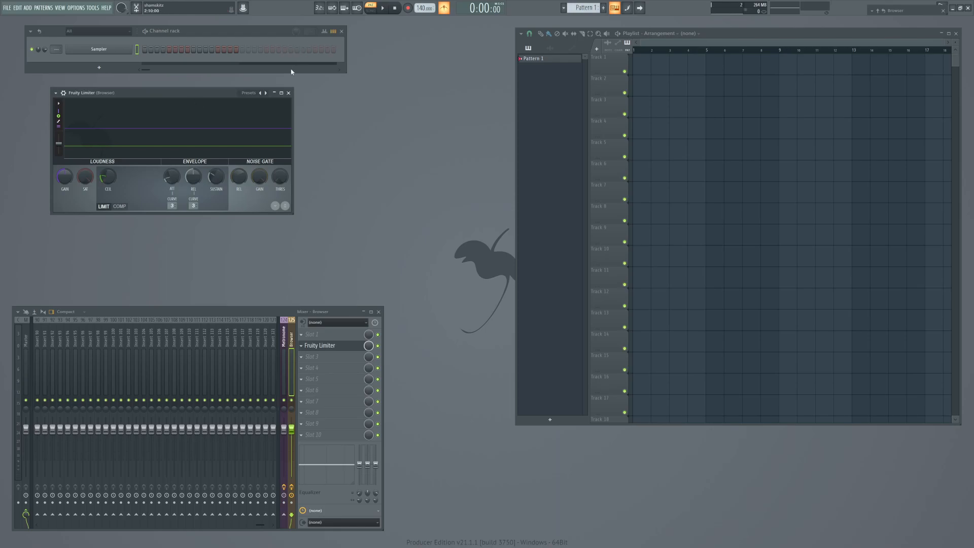
left_click(288, 93)
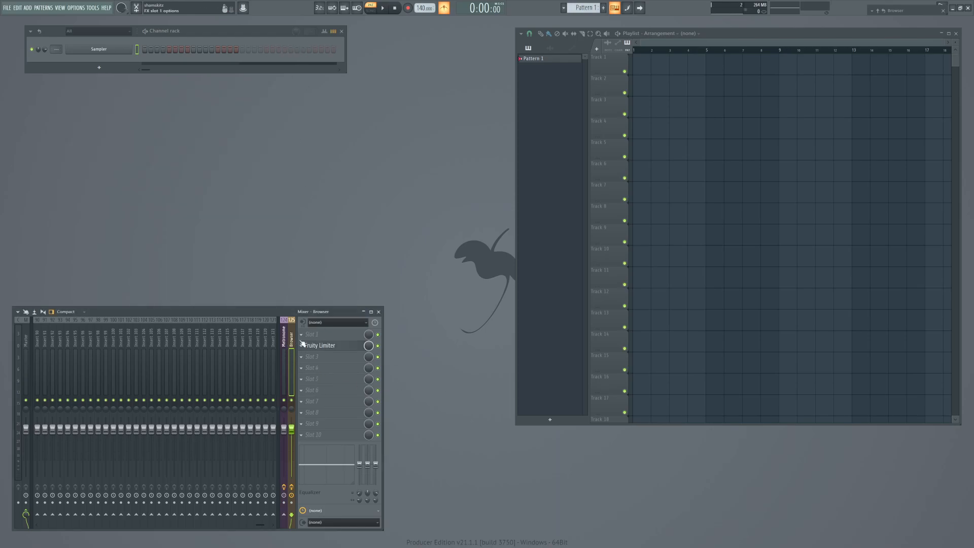
Collapse the docked Metronome and Browser tracks and return to insert 1 in the mixer.
left_click(278, 344)
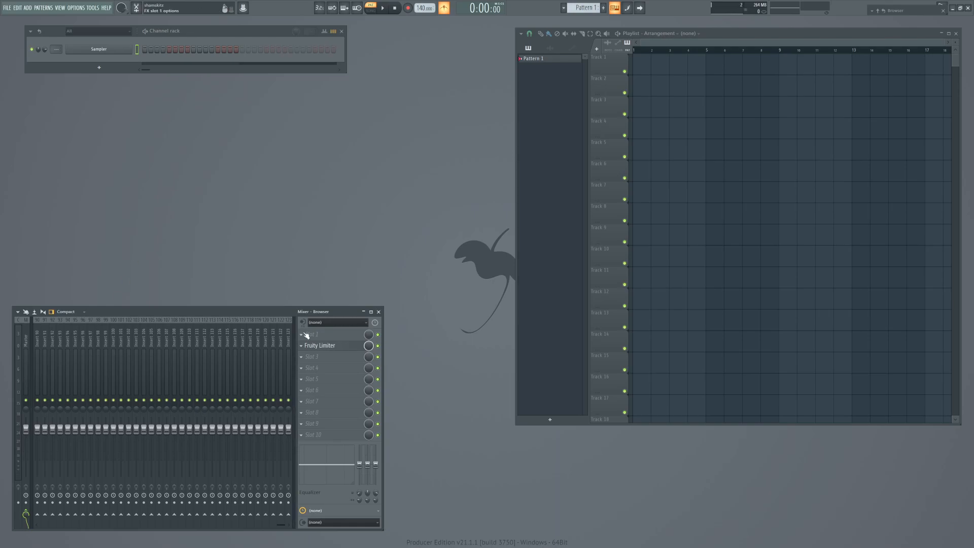
left_click(257, 347)
scroll(258, 347, "down", 5)
scroll(258, 347, "down", 4)
scroll(258, 346, "up", 1)
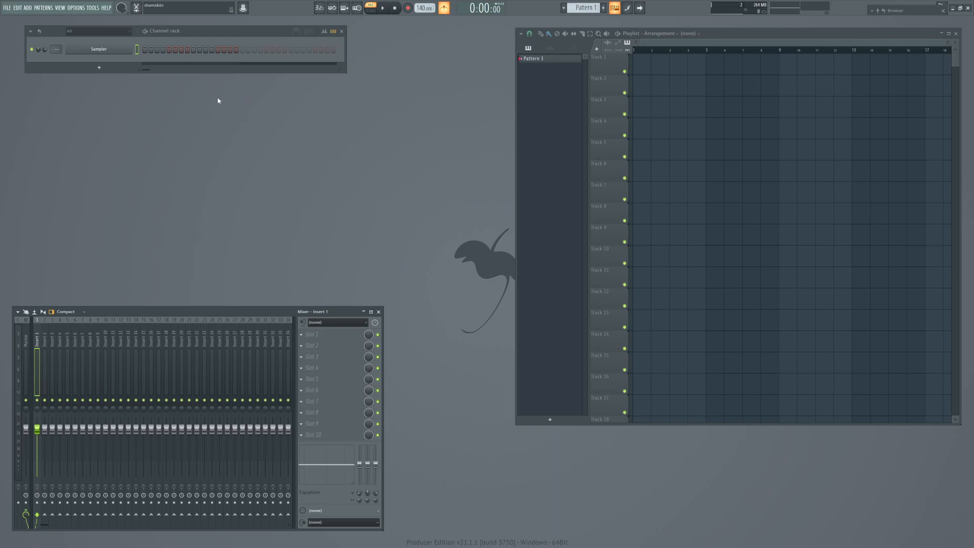
Replace the Sampler channel with the FPC drum instrument and shift its window clear of the left edge.
right_click(114, 51)
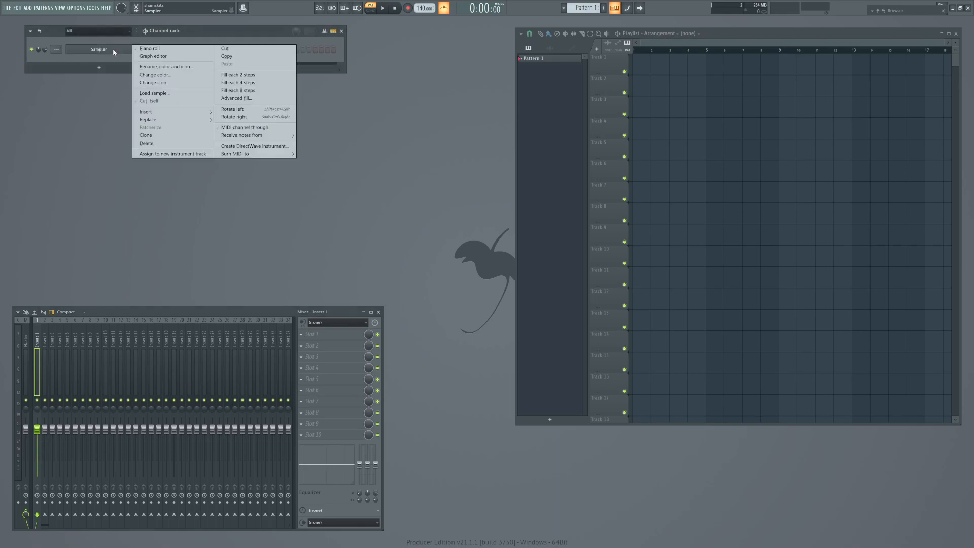
mouse_move(196, 120)
mouse_move(239, 149)
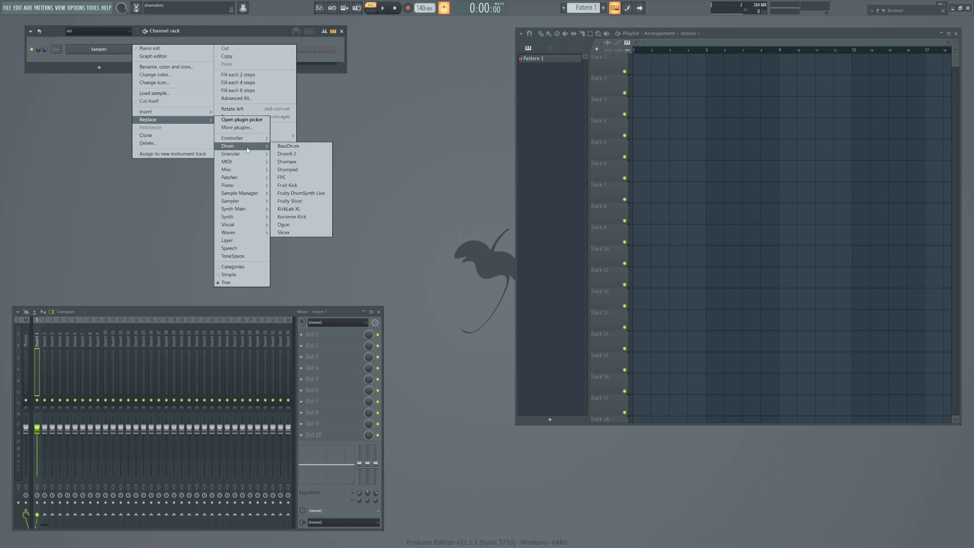
left_click(284, 177)
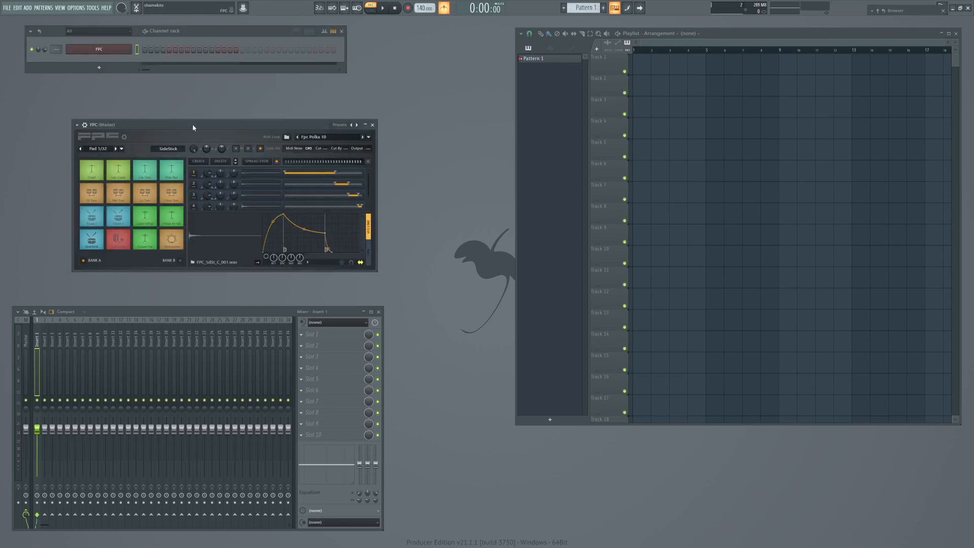
left_click_drag(219, 126, 270, 127)
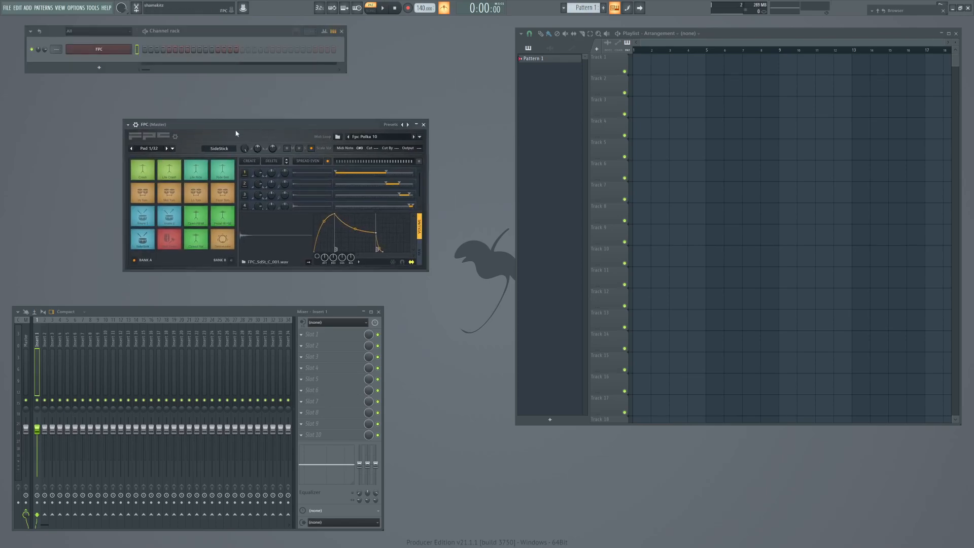
Load the multi-output HQ Metal Kit preset into FPC and route the channel to mixer insert 1.
left_click(402, 125)
mouse_move(424, 492)
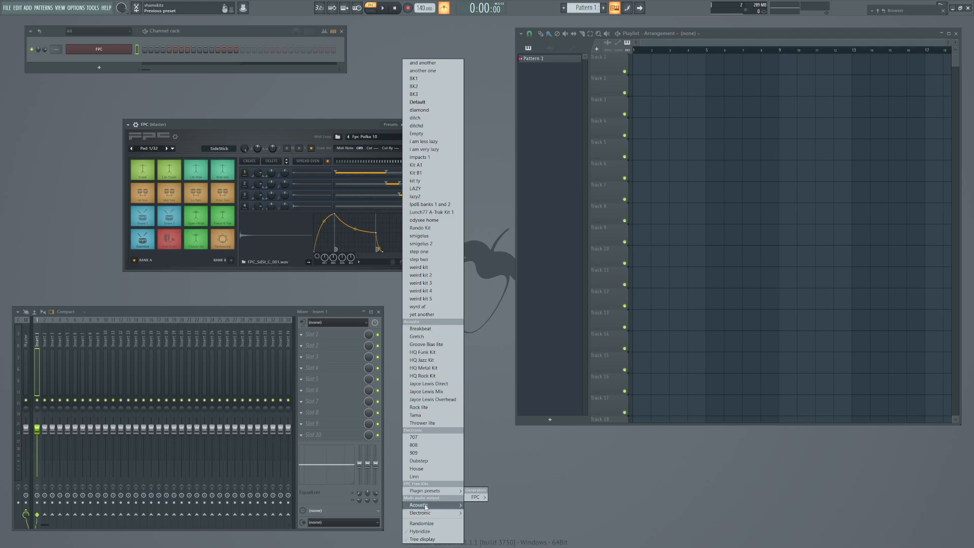
left_click(507, 483)
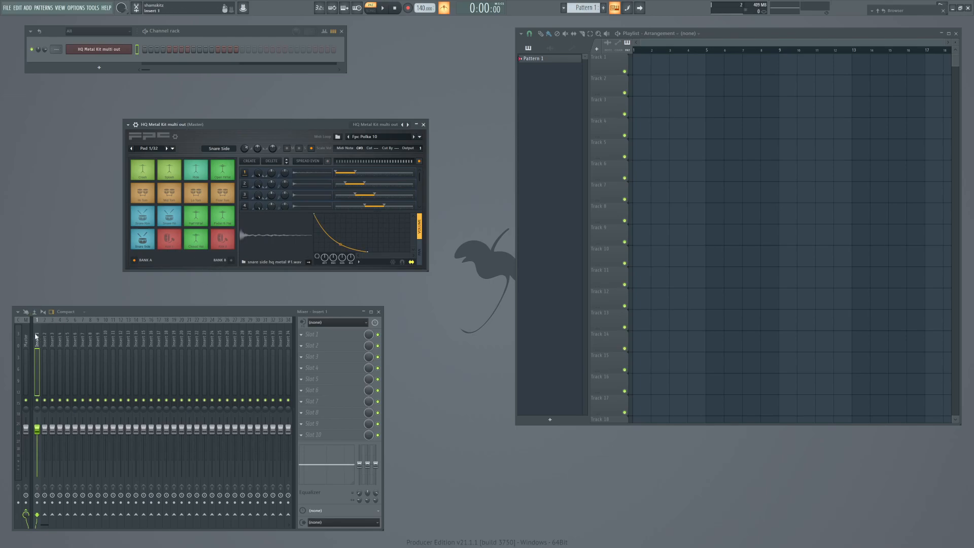
key("ctrl+l")
Audition the kick pad and switch the mixer to the Extra large layout.
left_click(172, 241)
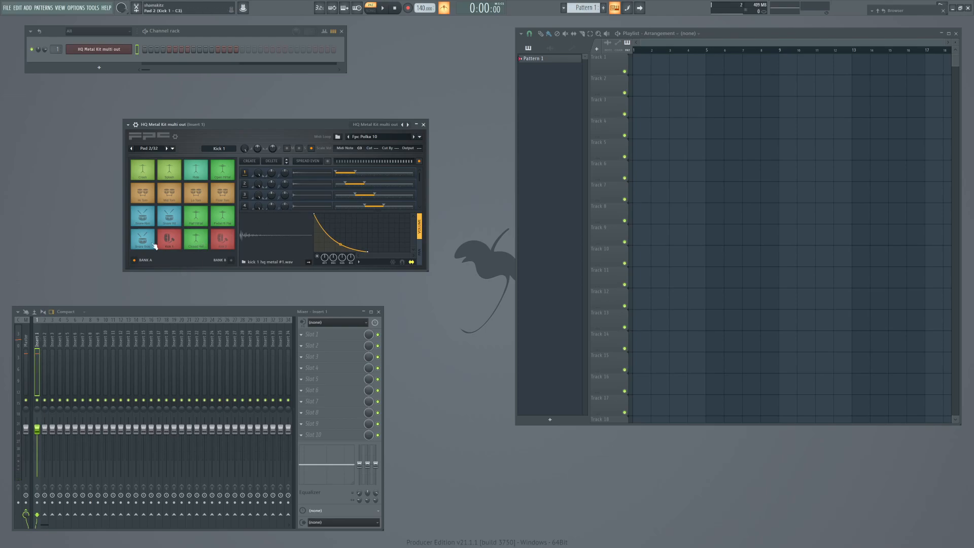
left_click(66, 312)
left_click(69, 380)
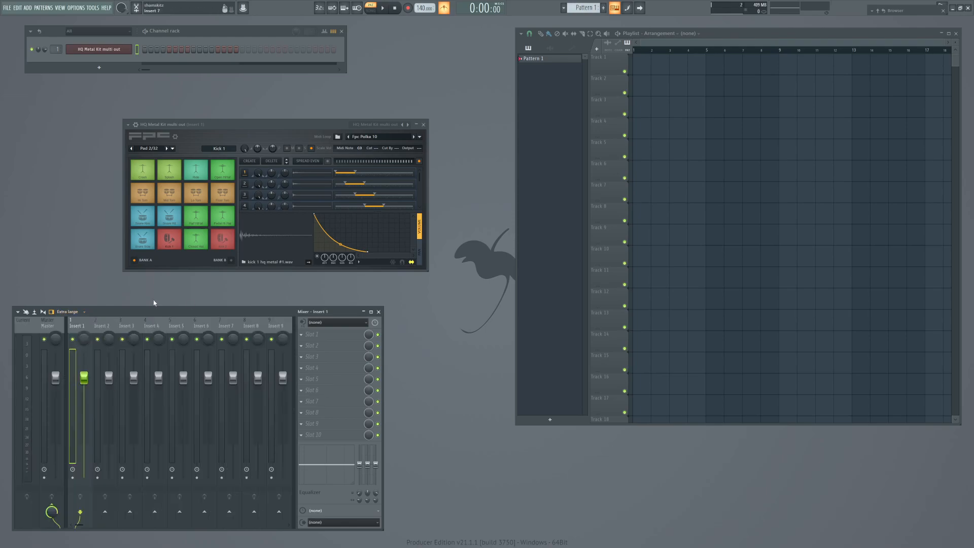
Audition the kick, snare, half hi-hat, hi tom and crash pads to check which mixer insert each one feeds.
left_click(169, 240)
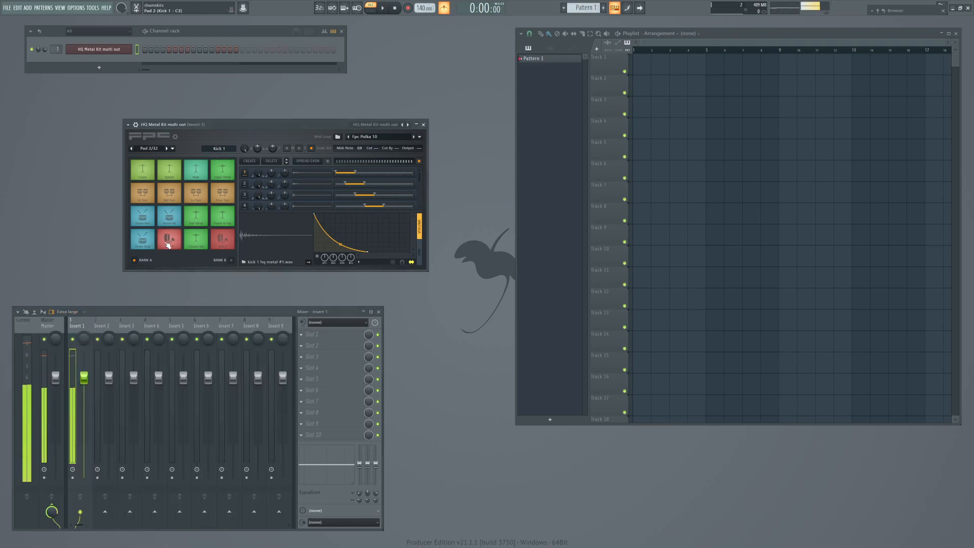
left_click(168, 218)
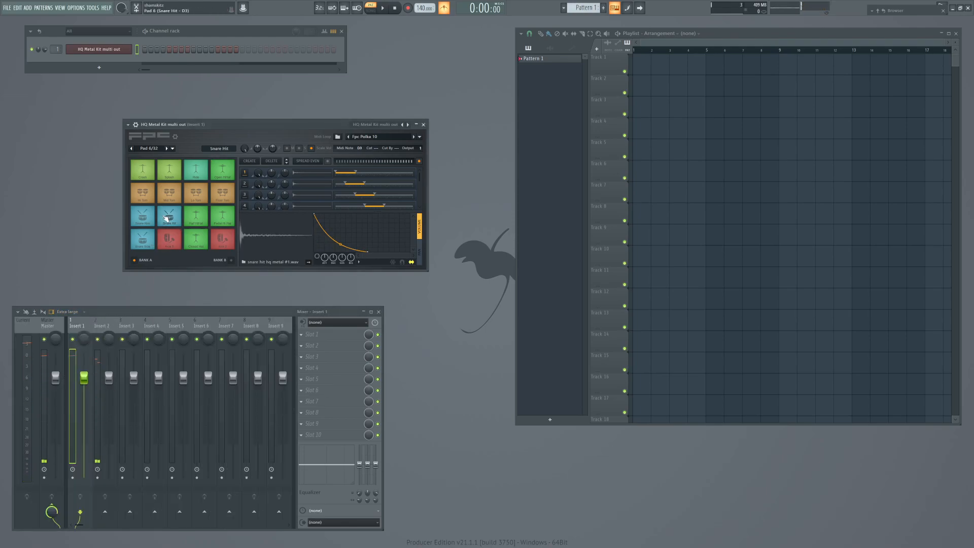
left_click(197, 224)
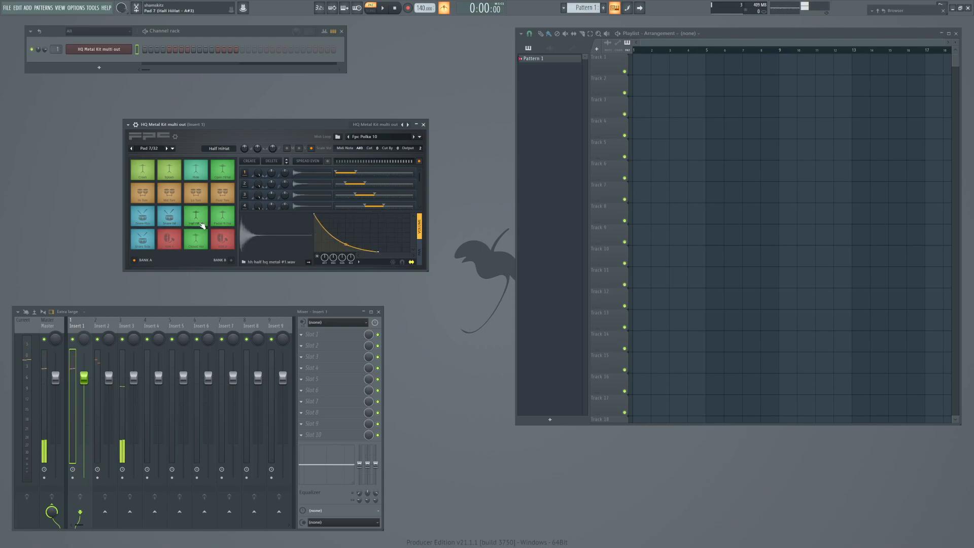
left_click(143, 195)
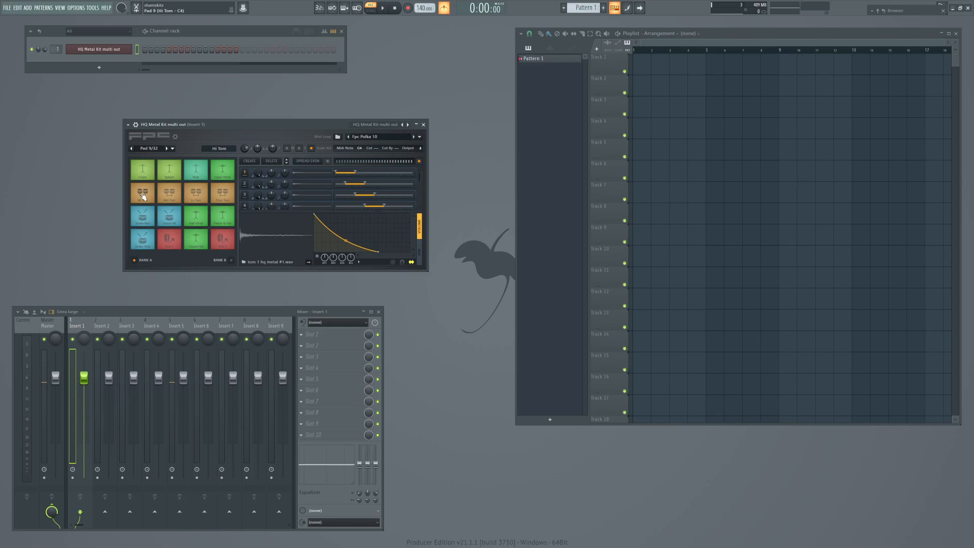
left_click(147, 172)
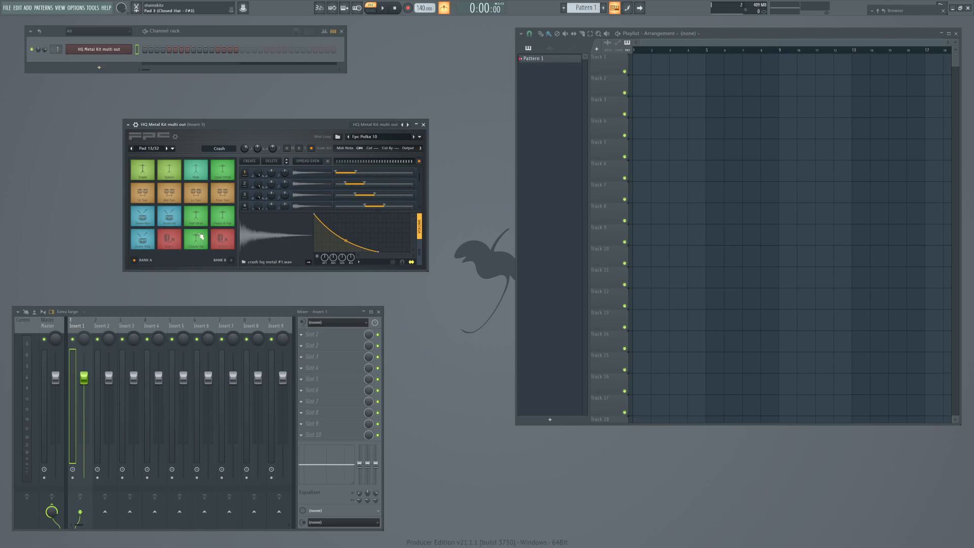
Compare the output routing of the kick and snare pads with the matching mixer inserts.
left_click(166, 242)
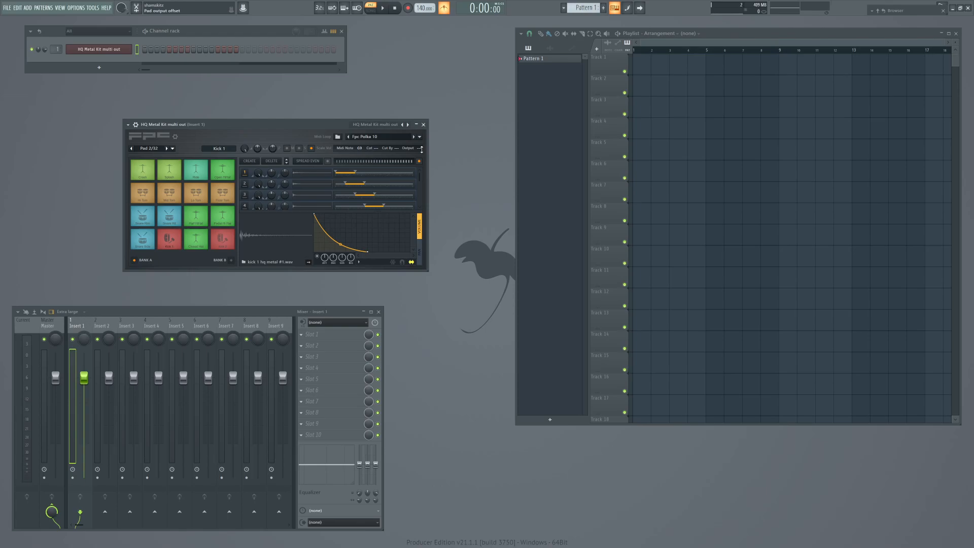
left_click(77, 324)
left_click(169, 216)
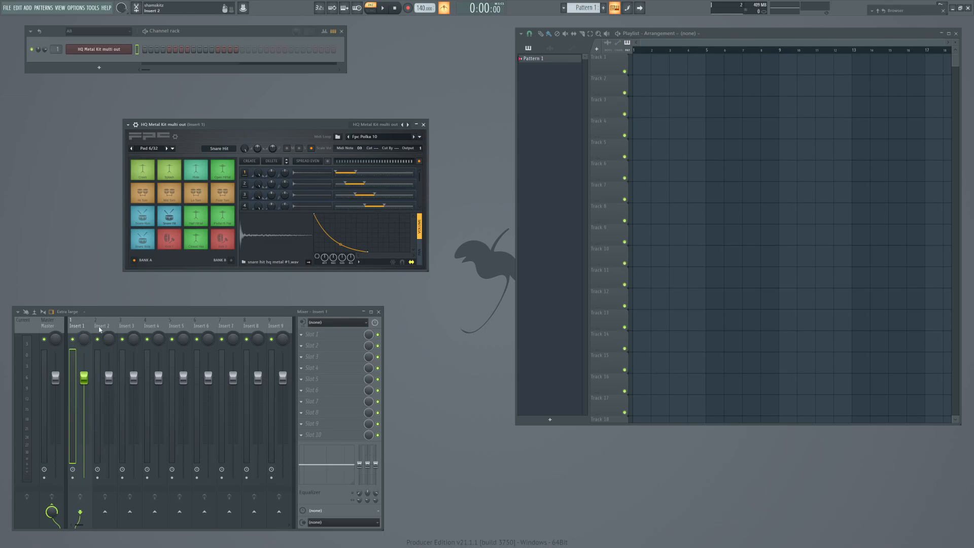
left_click(143, 239)
Delete the HQ Metal Kit multi out channel from the channel rack.
right_click(86, 49)
mouse_move(152, 112)
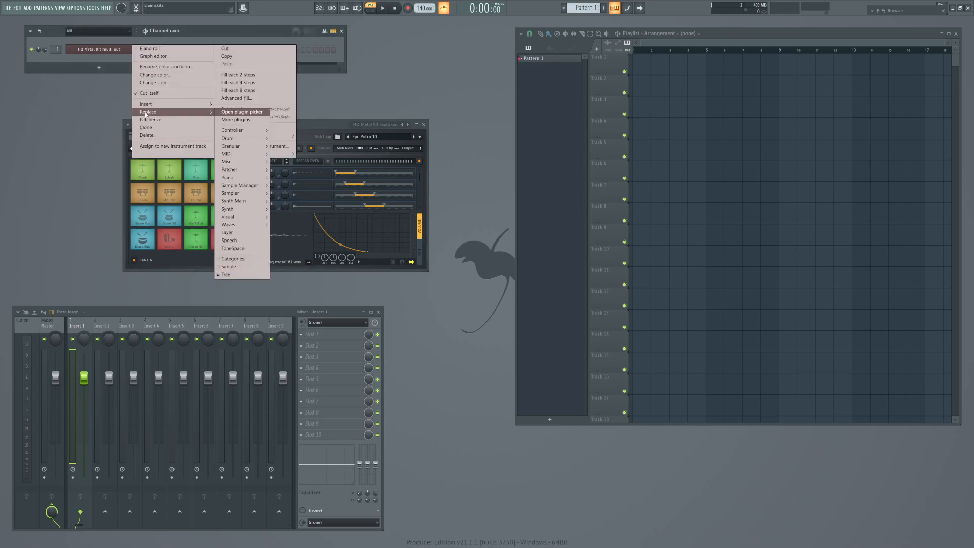
mouse_move(237, 221)
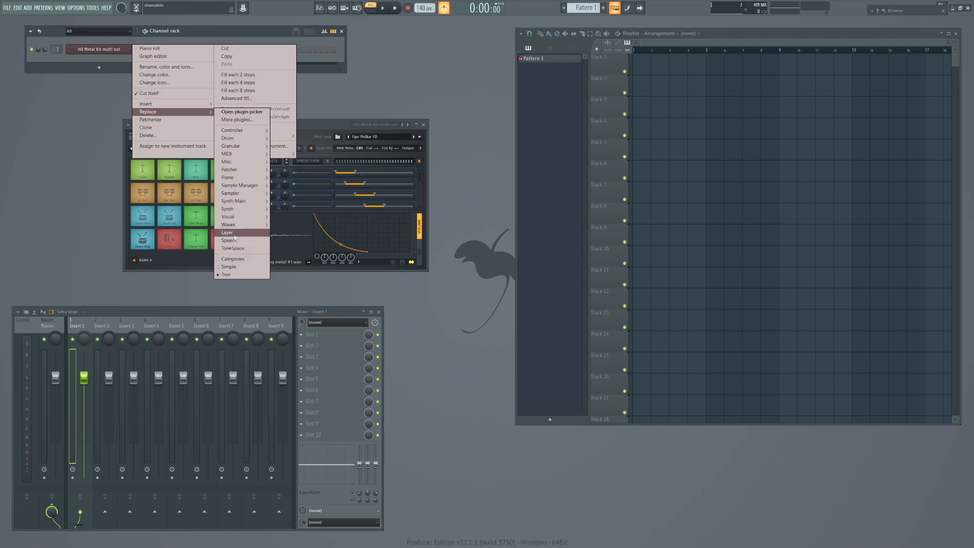
left_click(145, 137)
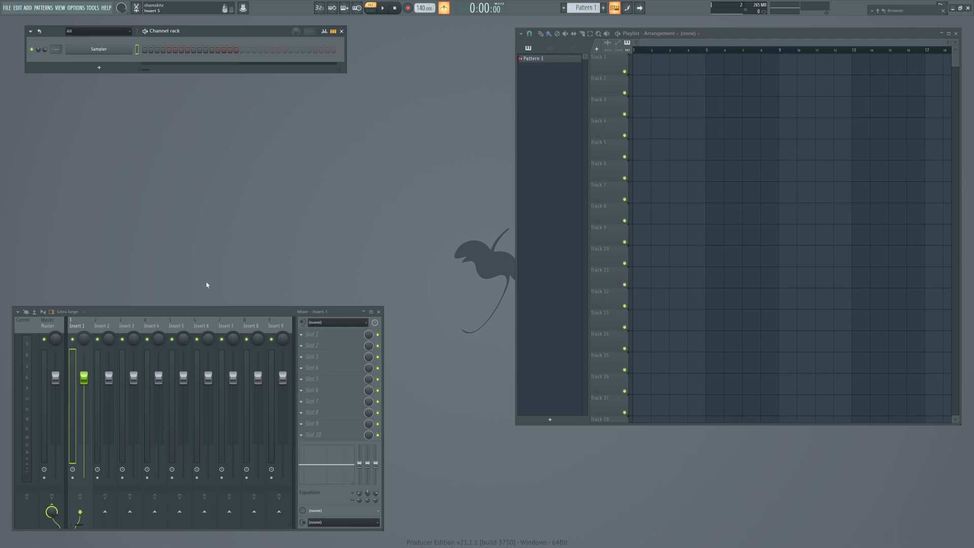
left_click(98, 326)
left_click(154, 324)
left_click(180, 326)
left_click(127, 326)
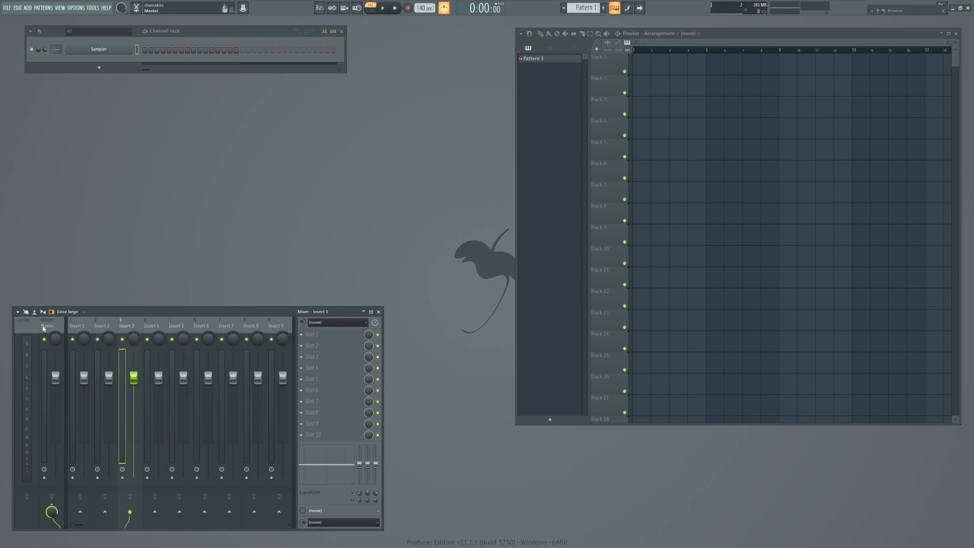
left_click(81, 327)
left_click(17, 312)
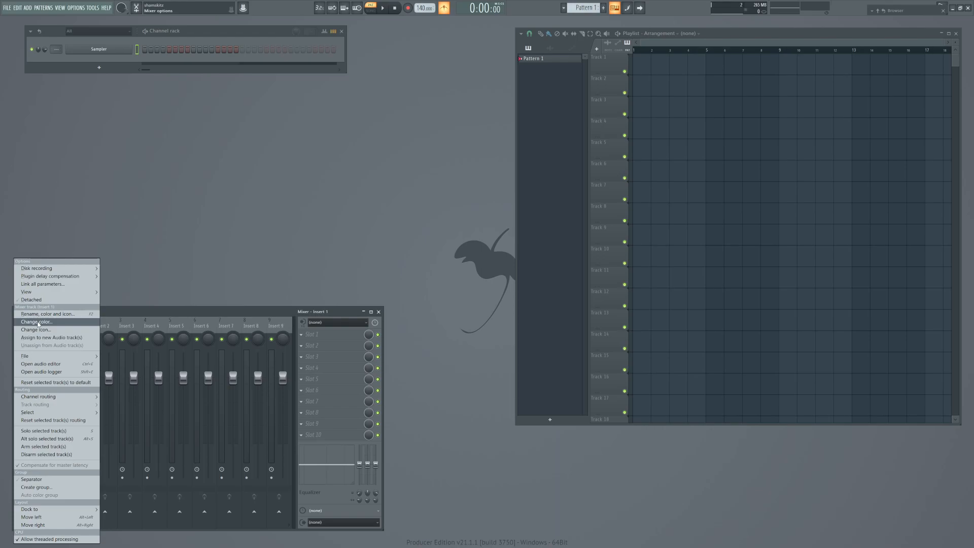
left_click(210, 213)
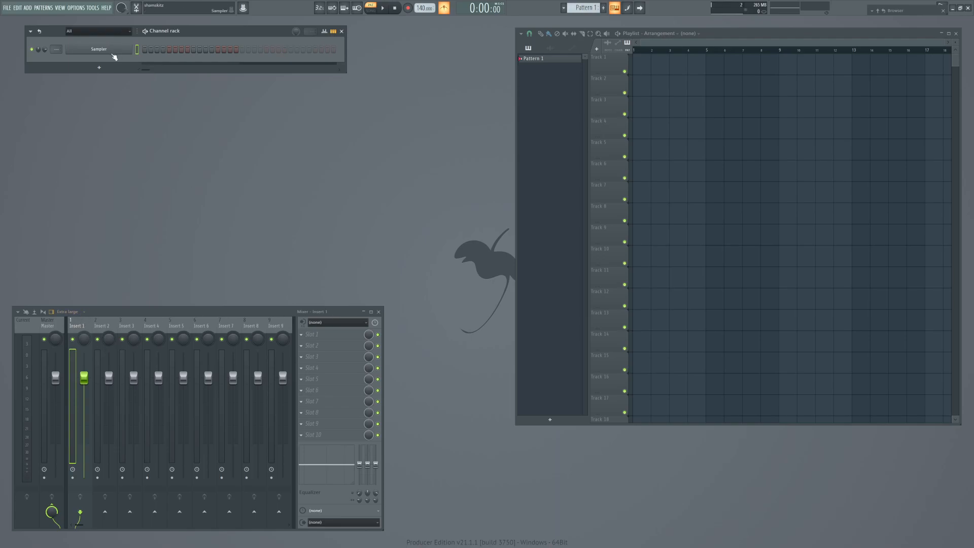
Duplicate the Sampler channel until the rack holds eight channels, and rename the first two Kick and Snare.
right_click(130, 55)
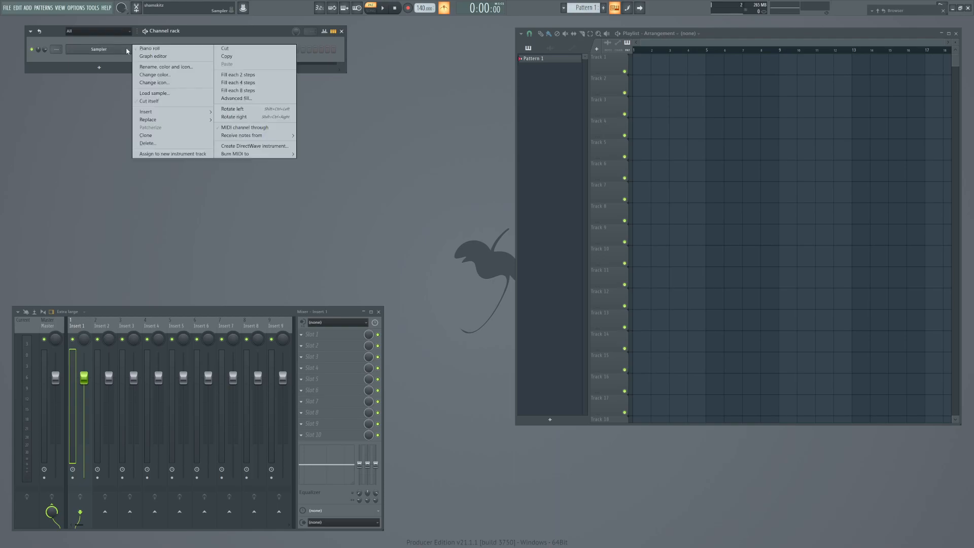
left_click(87, 89)
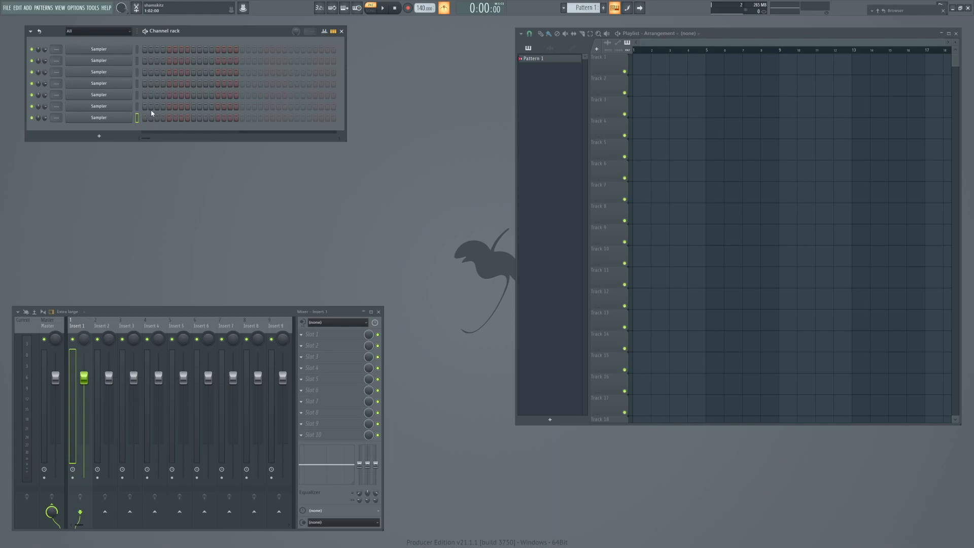
left_click(108, 53, "shift")
type("Kick")
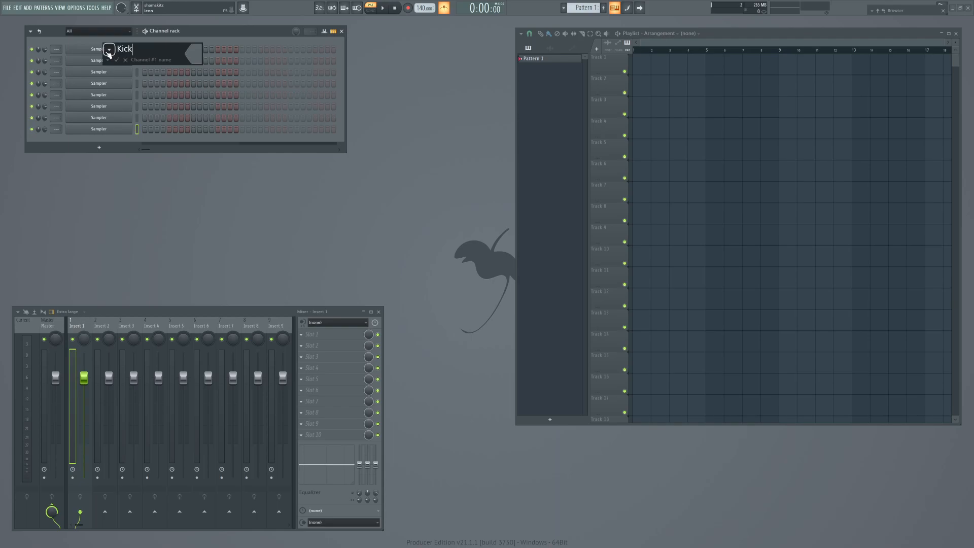
key("Return")
left_click(115, 60, "shift")
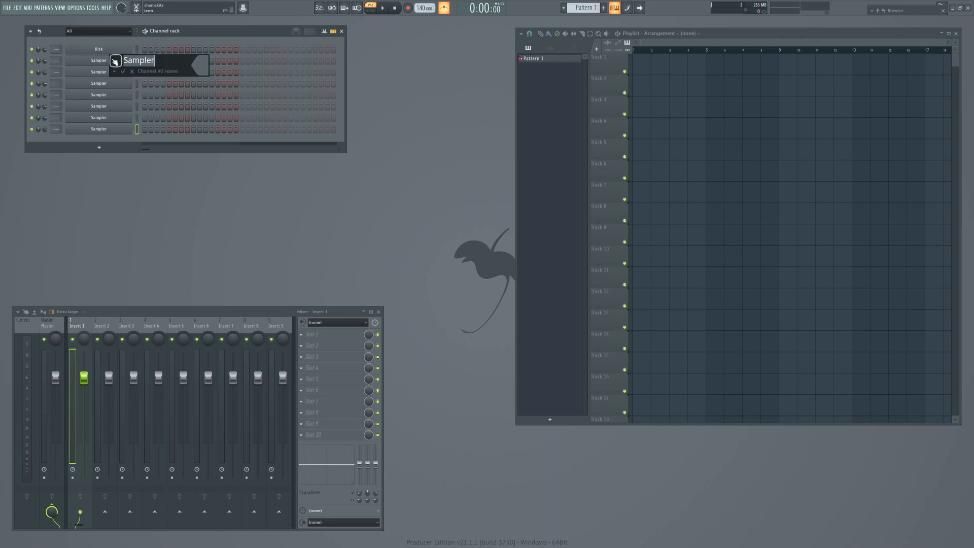
type("Snare")
key("Return")
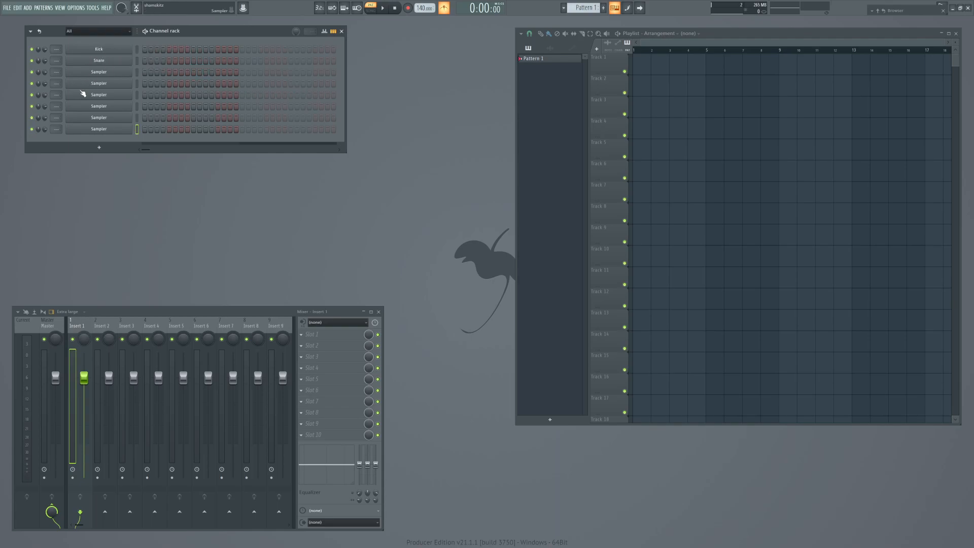
Rename the third channel Hat and the fourth channel Cymbal.
left_click(87, 75, "shift")
type("Hat")
key("Return")
left_click(97, 83, "shift")
type("Cymbal")
key("Return")
Rename the fifth channel Perc and the sixth channel Loop.
left_click(104, 94, "shift")
type("Per")
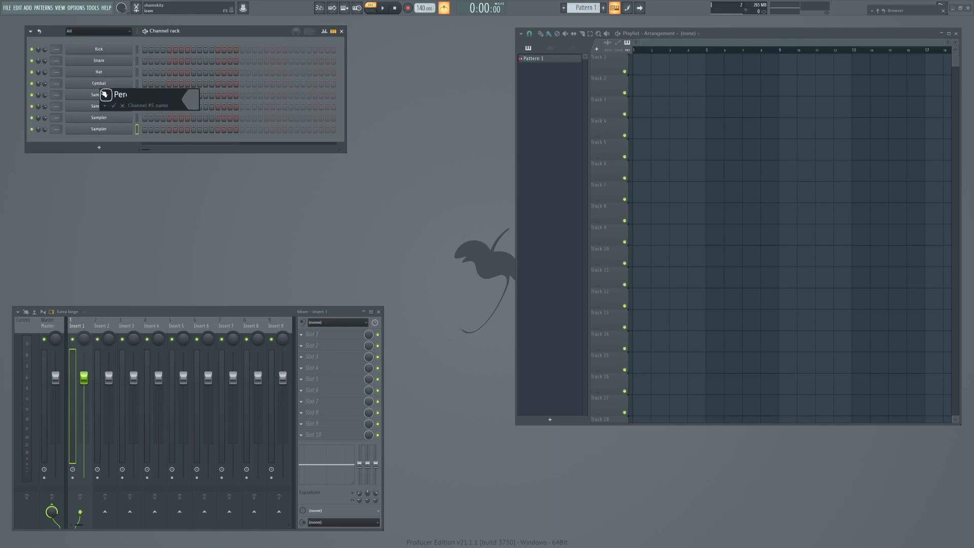
type("c")
key("Return")
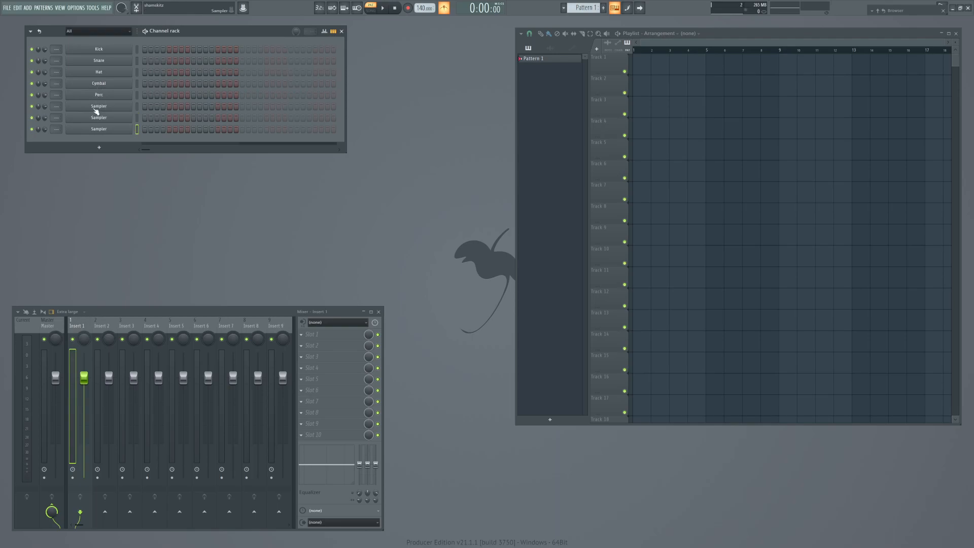
left_click(94, 108, "shift")
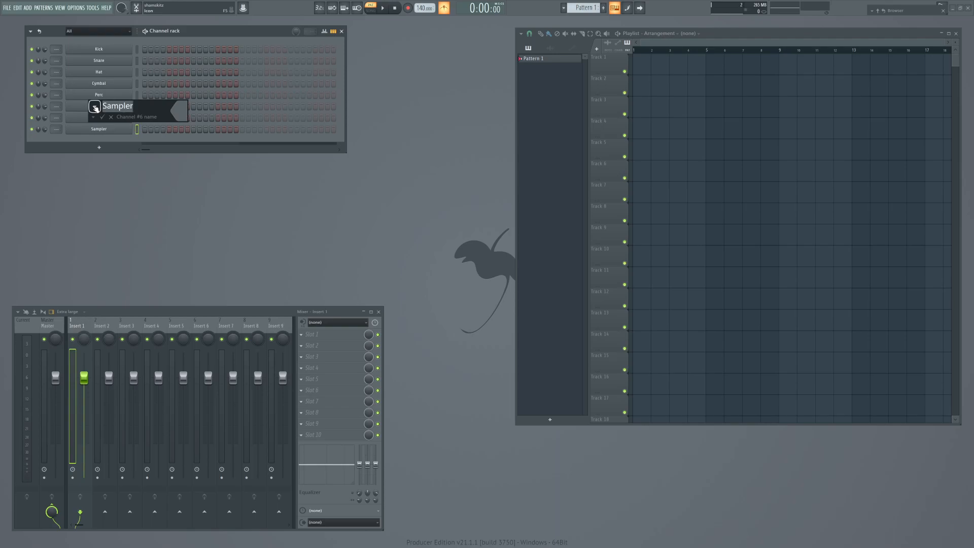
type("Loop")
key("Return")
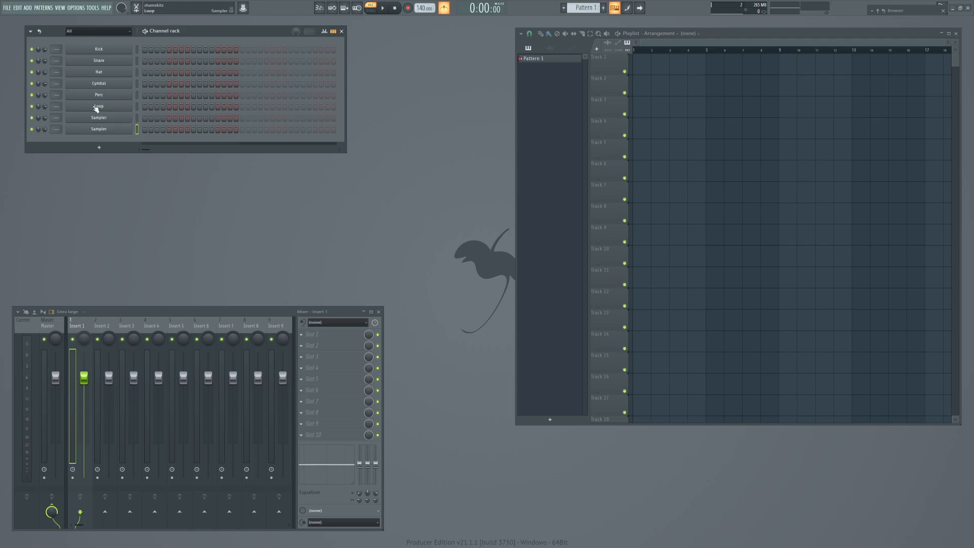
Rename the seventh channel Side and the eighth channel Drums.
left_click(122, 118, "shift")
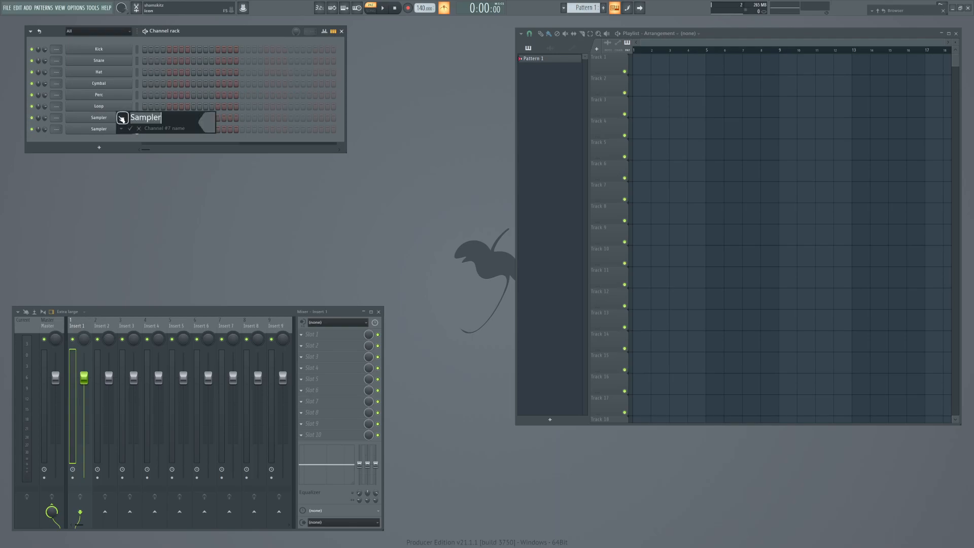
type("Side")
key("Return")
left_click(118, 131, "shift")
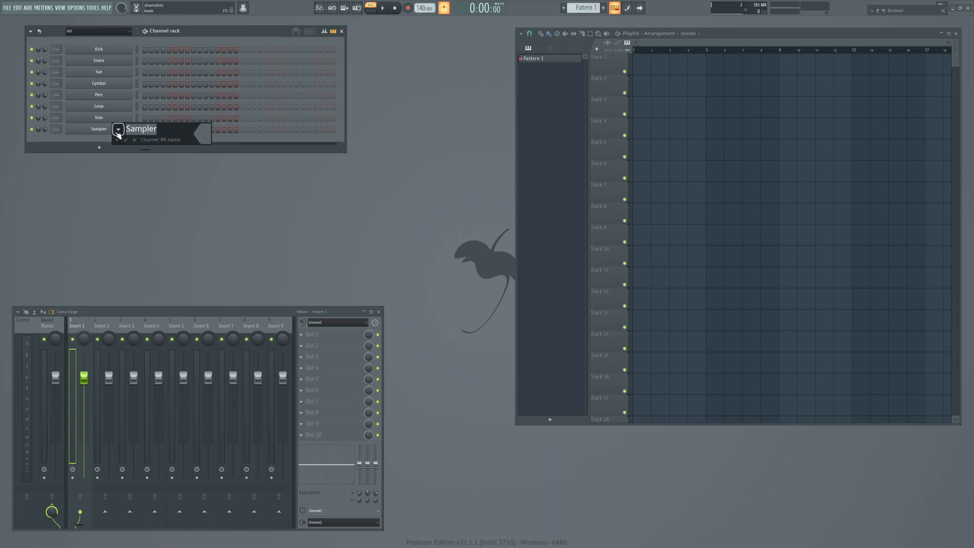
type("Drums")
key("Return")
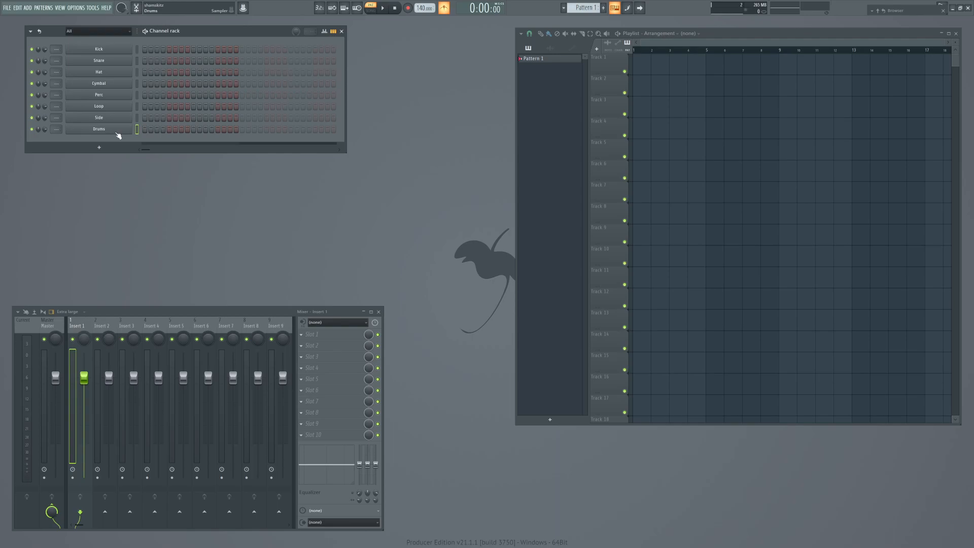
Color all eight rack channels with a gradient running from red #A52421 to dark blue #3521A5.
left_click(137, 50)
left_click(31, 31)
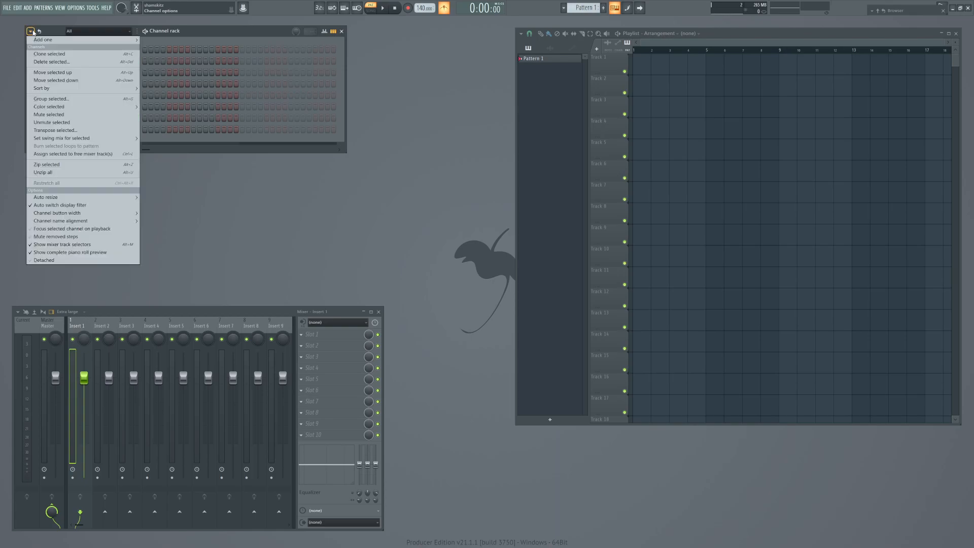
mouse_move(116, 106)
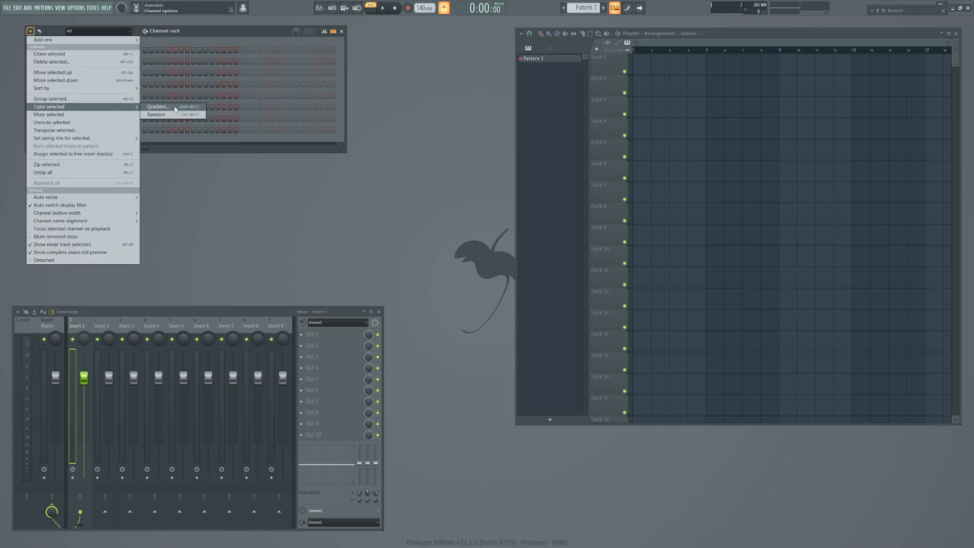
left_click(245, 31)
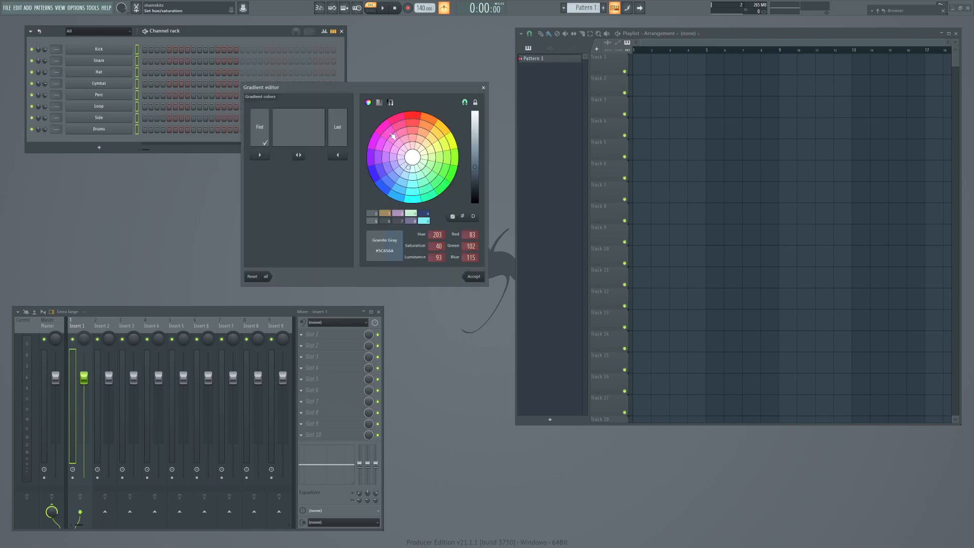
left_click(394, 157)
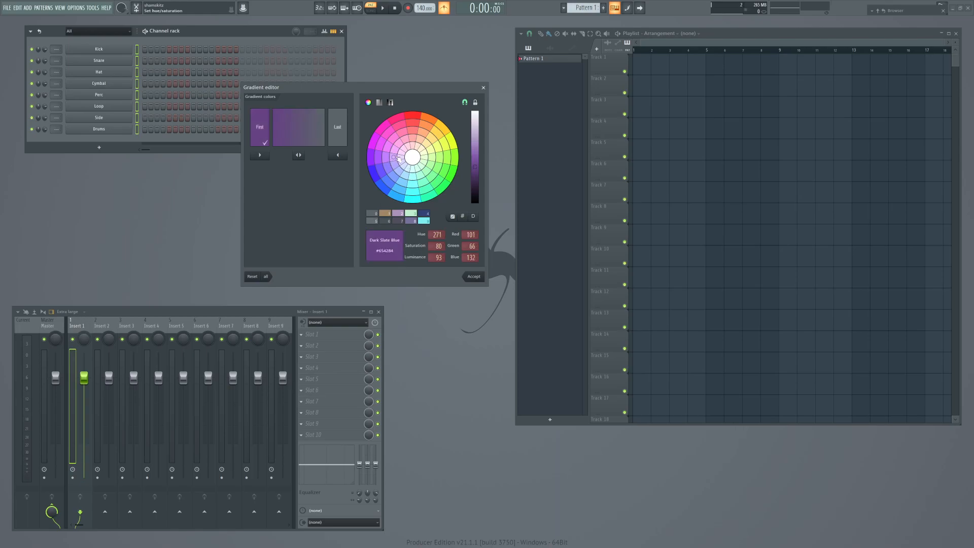
left_click(390, 133)
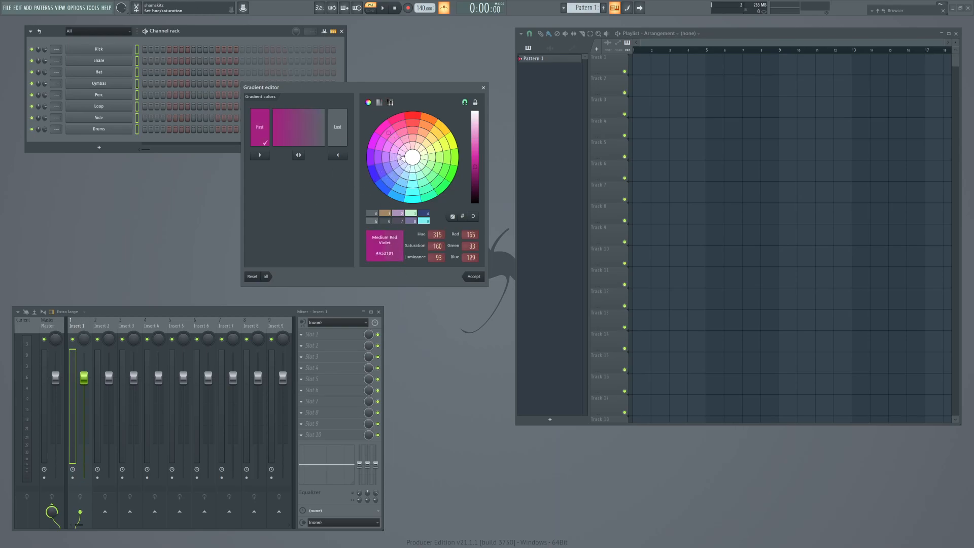
left_click(413, 122)
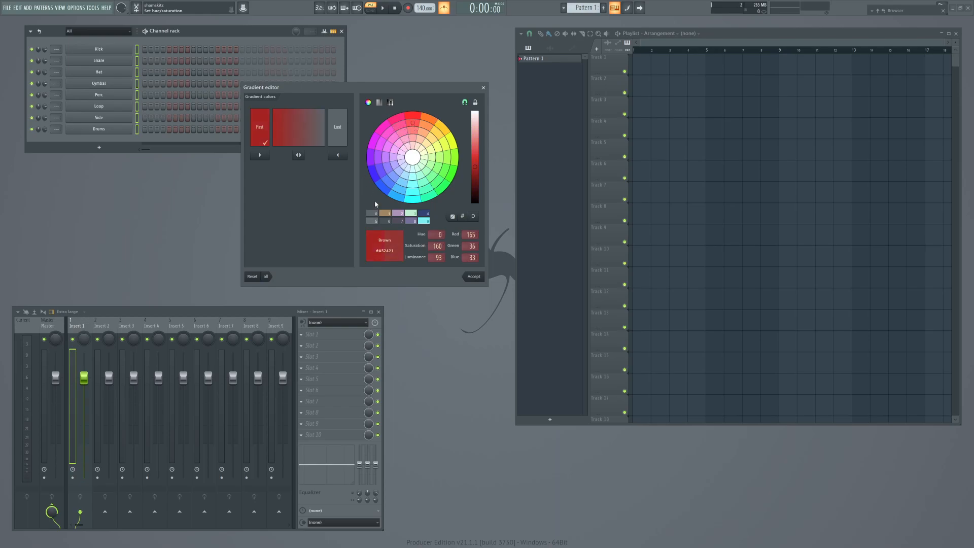
left_click(333, 140)
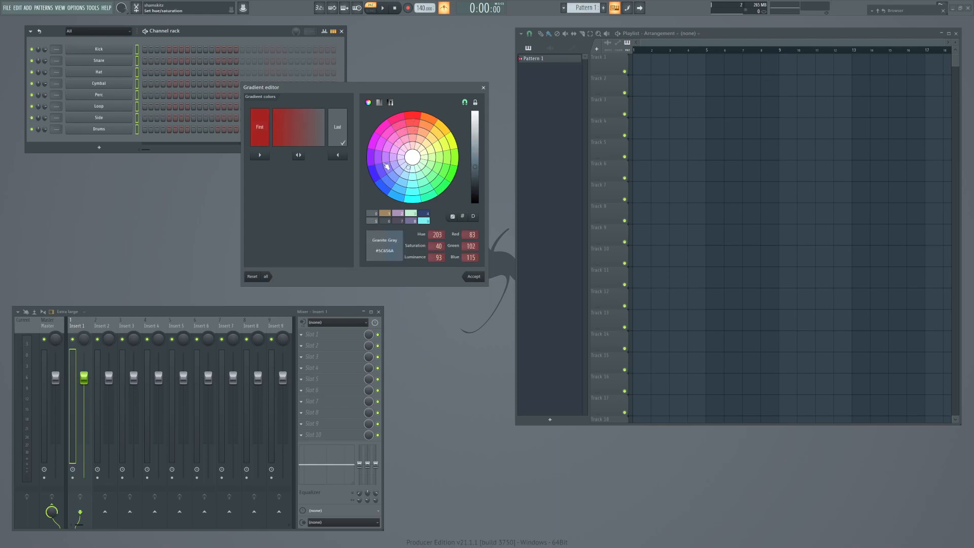
left_click(381, 172)
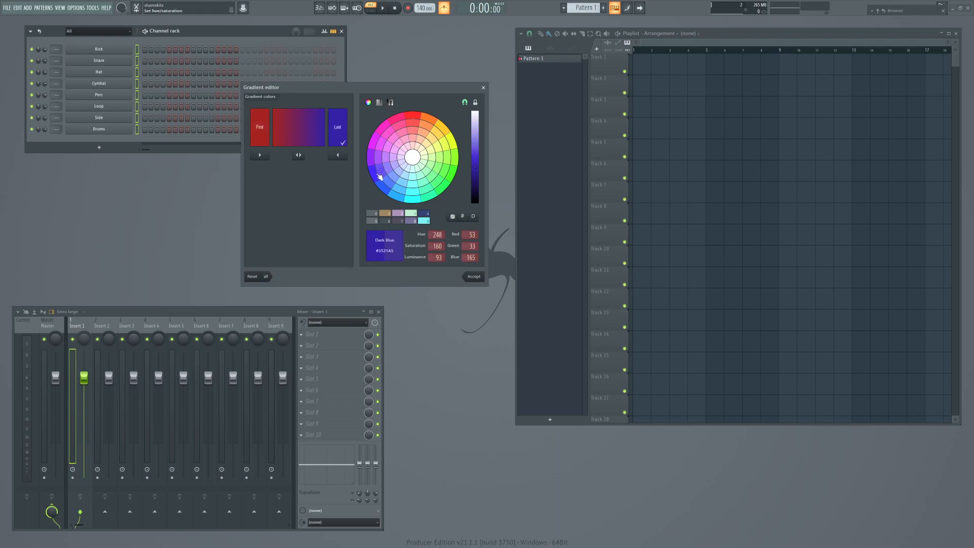
left_click(474, 276)
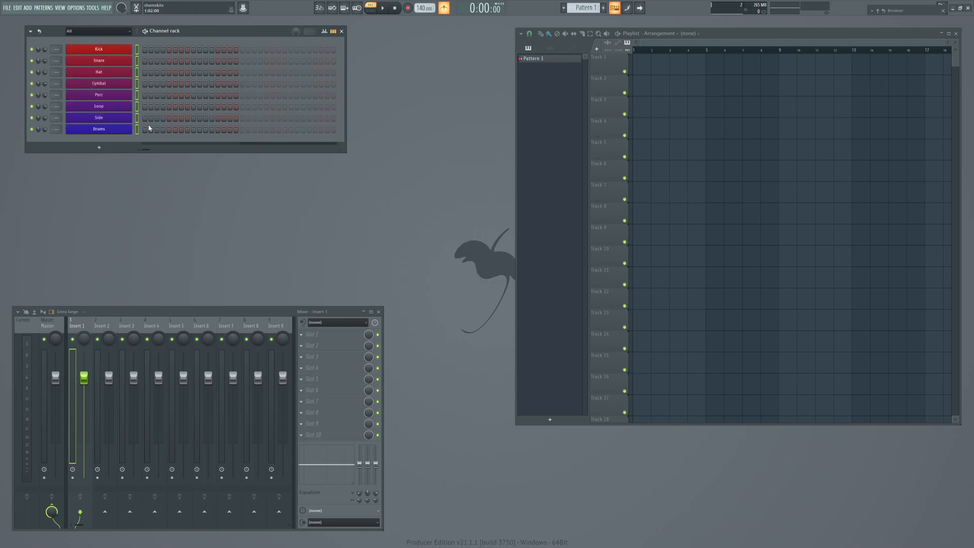
Recolor the Side channel a lighter medium purple, #9586E7.
left_click(124, 119, "shift")
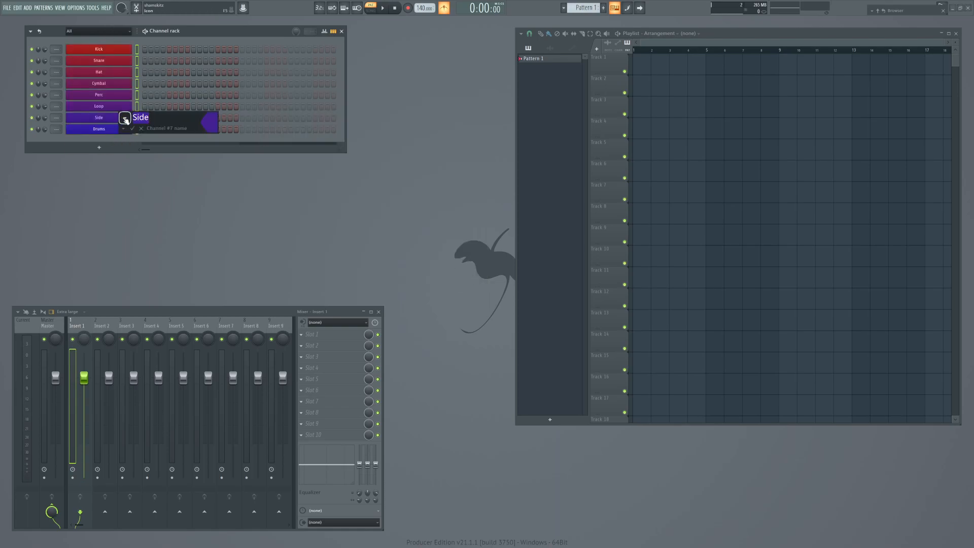
left_click(218, 127)
left_click_drag(342, 203, 342, 169)
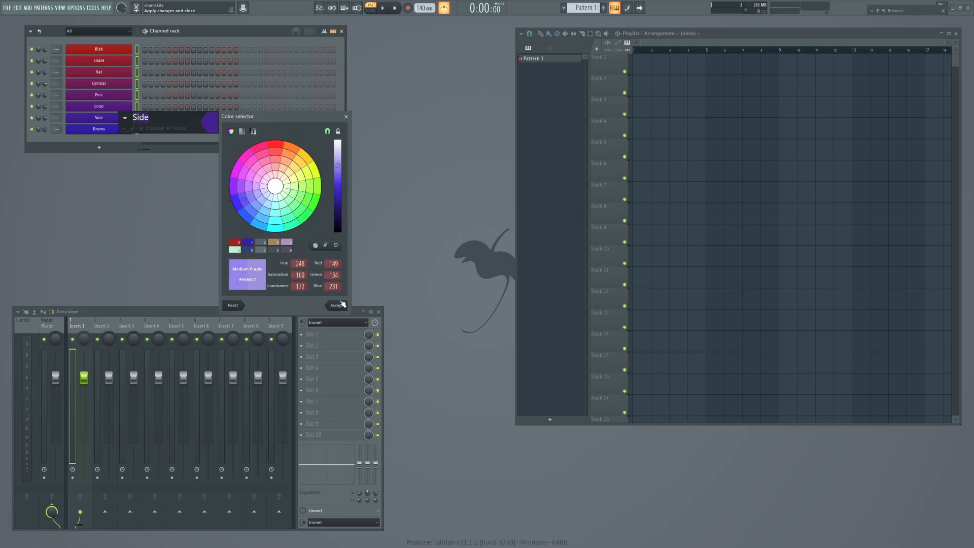
left_click(339, 306)
key("Return")
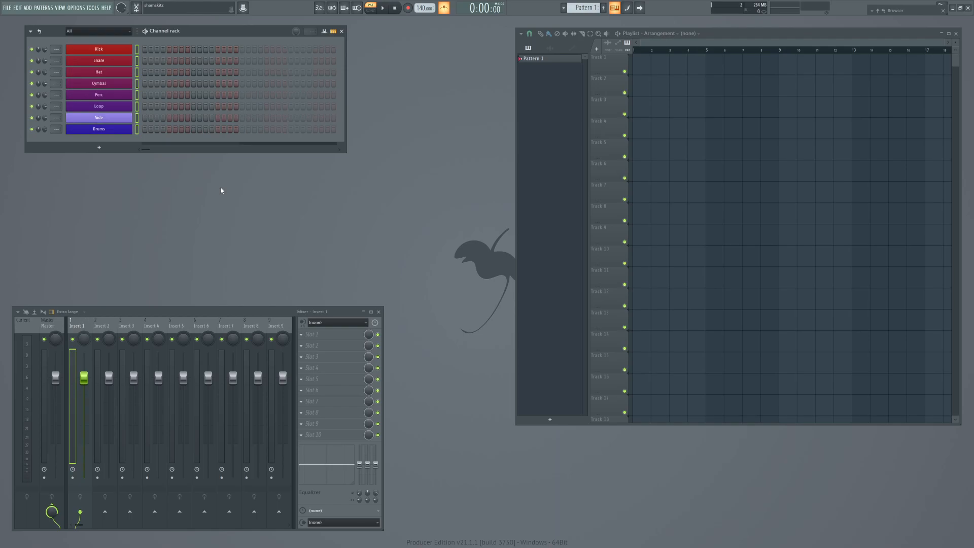
Assign all eight rack channels to consecutive mixer tracks starting at Insert 1.
left_click(113, 120)
left_click(113, 120)
left_click(137, 49)
double_click(138, 48)
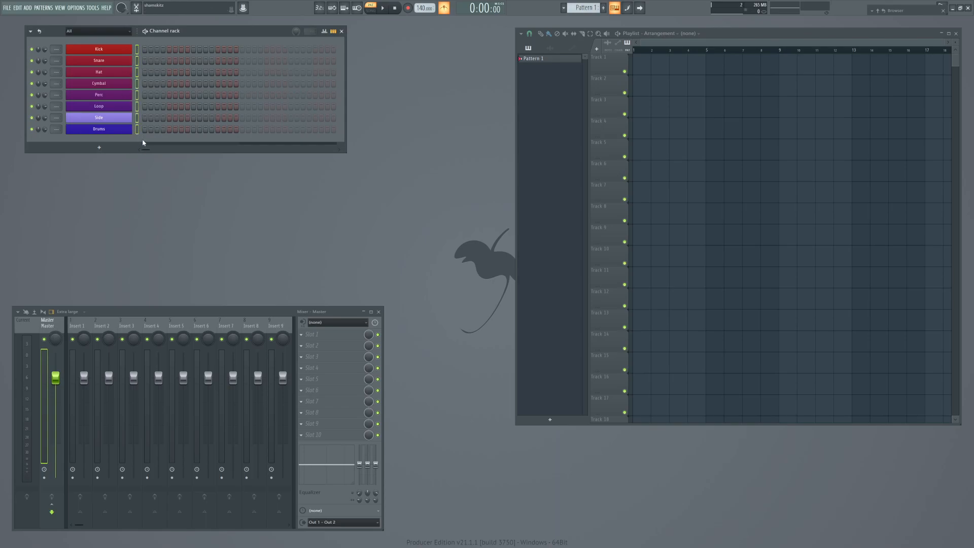
left_click(76, 329)
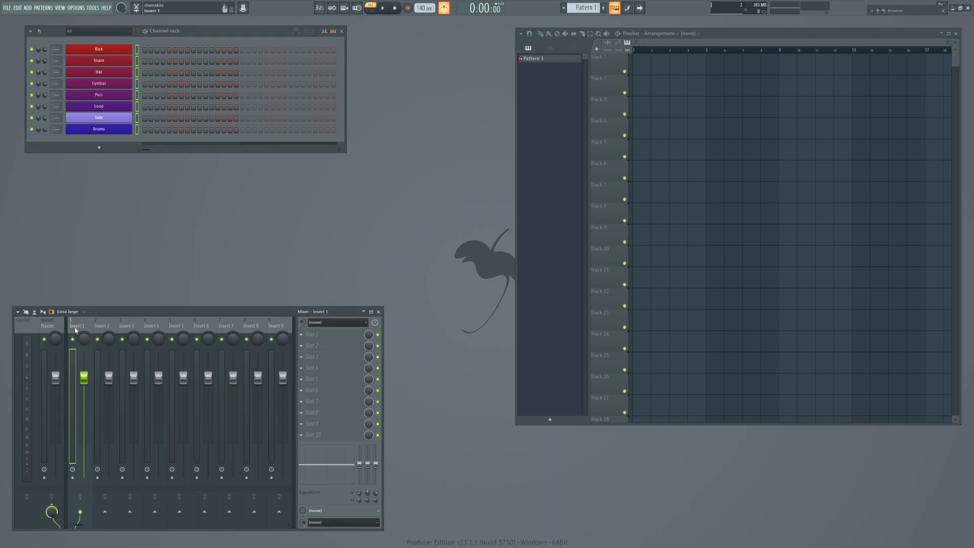
key("ctrl+l")
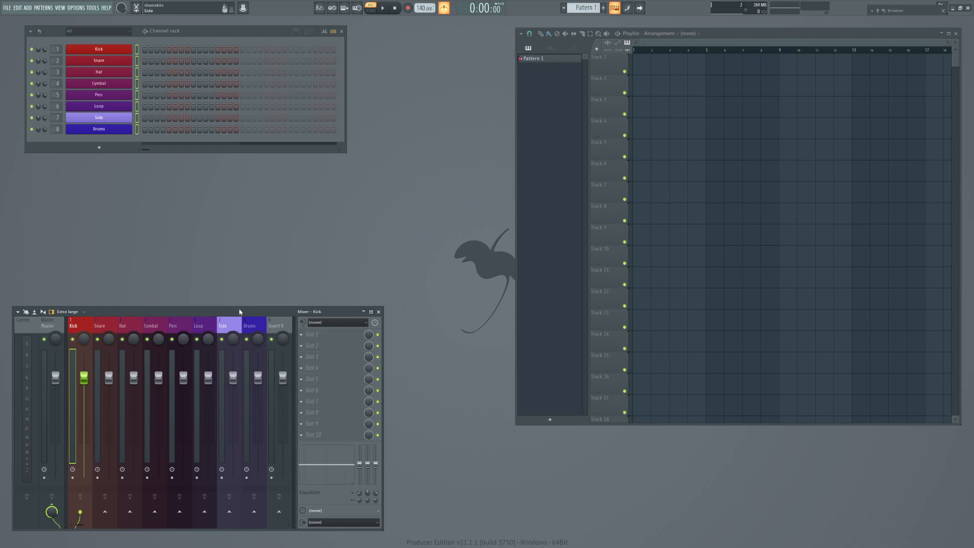
Move and widen the mixer, and switch its layout to Compact alt.
left_click_drag(240, 311, 263, 254)
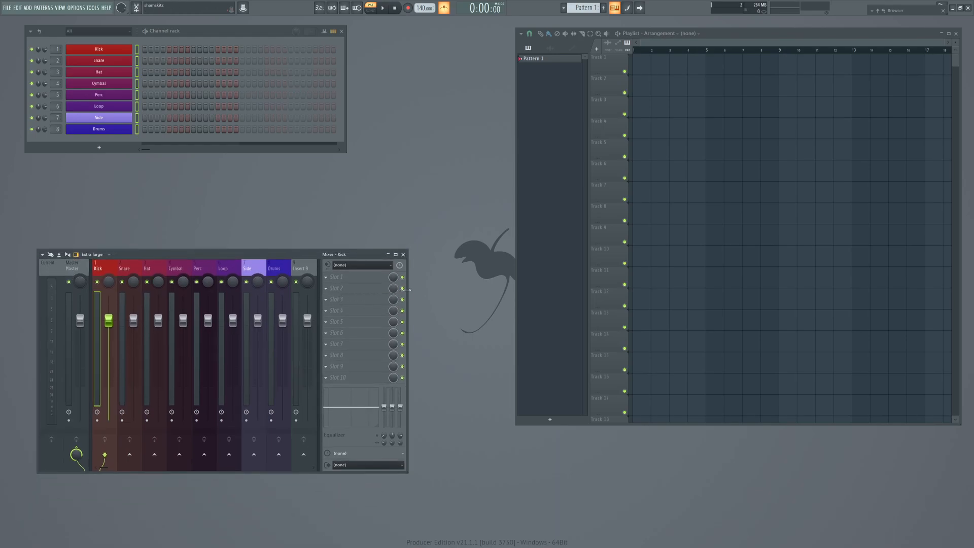
left_click_drag(407, 290, 488, 290)
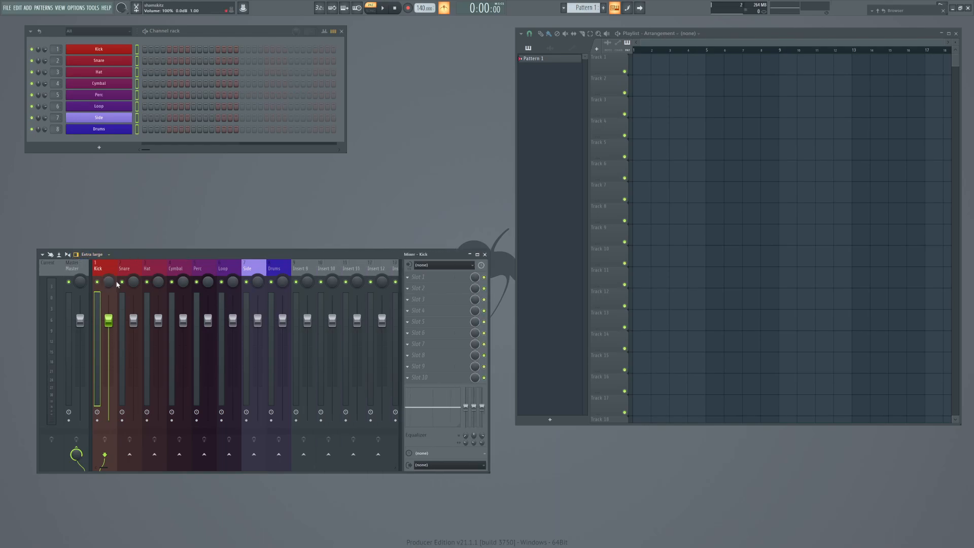
left_click(93, 254)
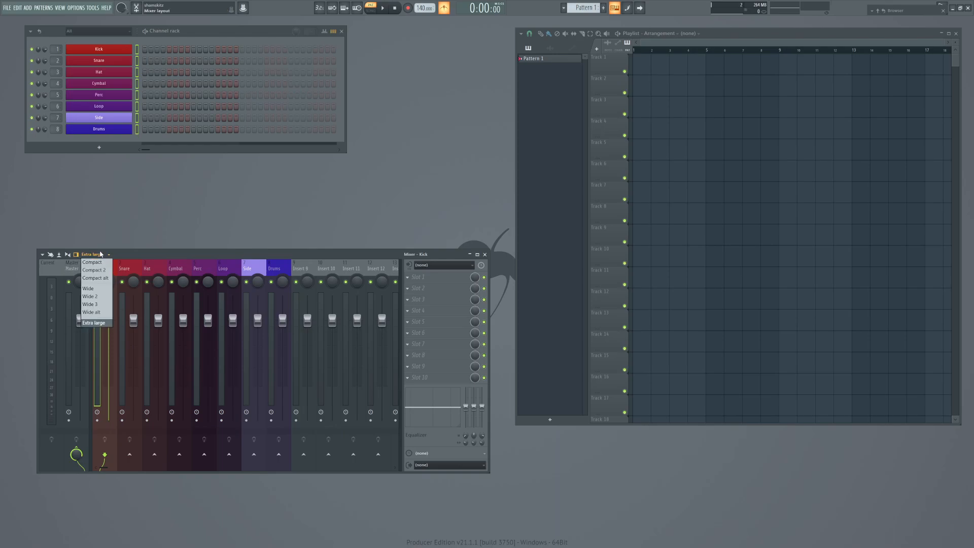
left_click(95, 278)
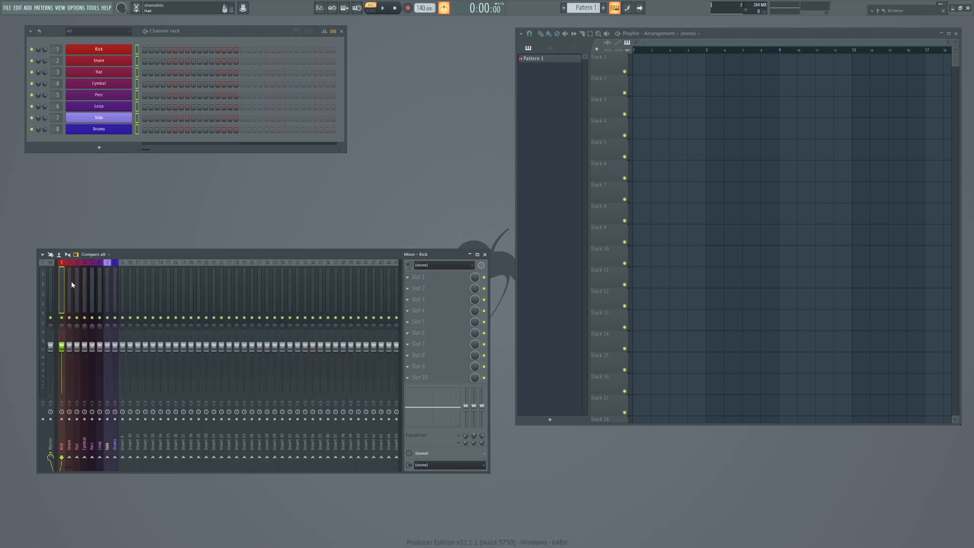
Route the Kick, Snare, Hat, Cymbal, Perc and Loop mixer tracks to the Drums track only.
left_click_drag(61, 280, 106, 281)
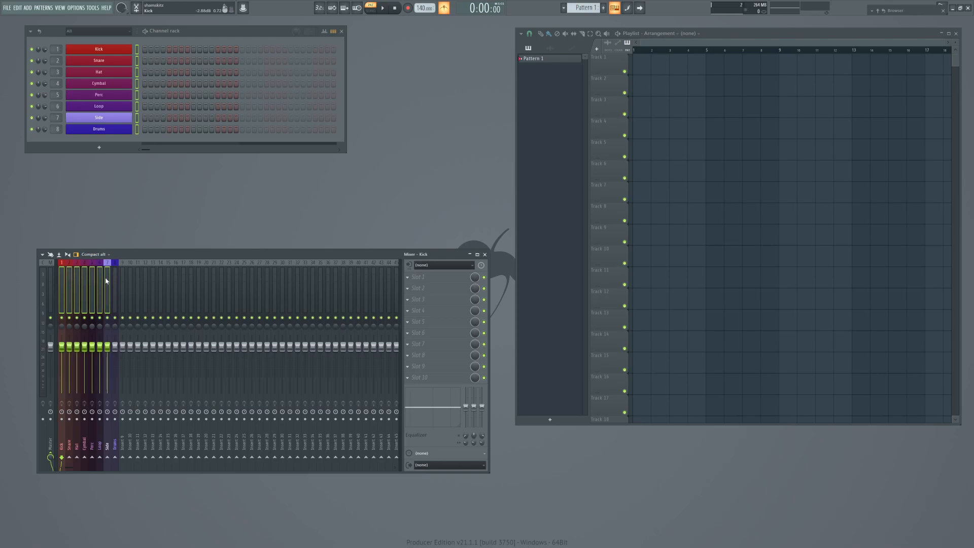
left_click(108, 275, "ctrl+shift")
right_click(116, 458)
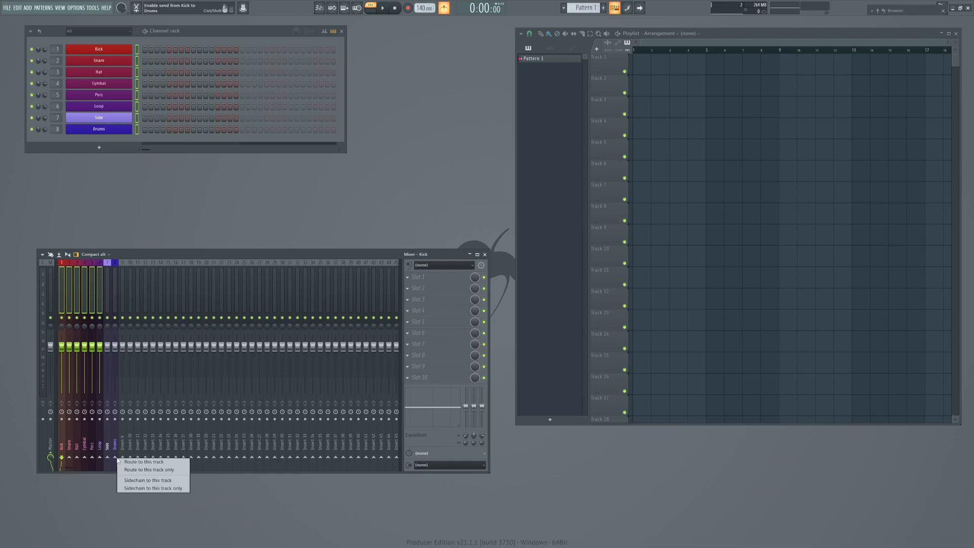
left_click(152, 470)
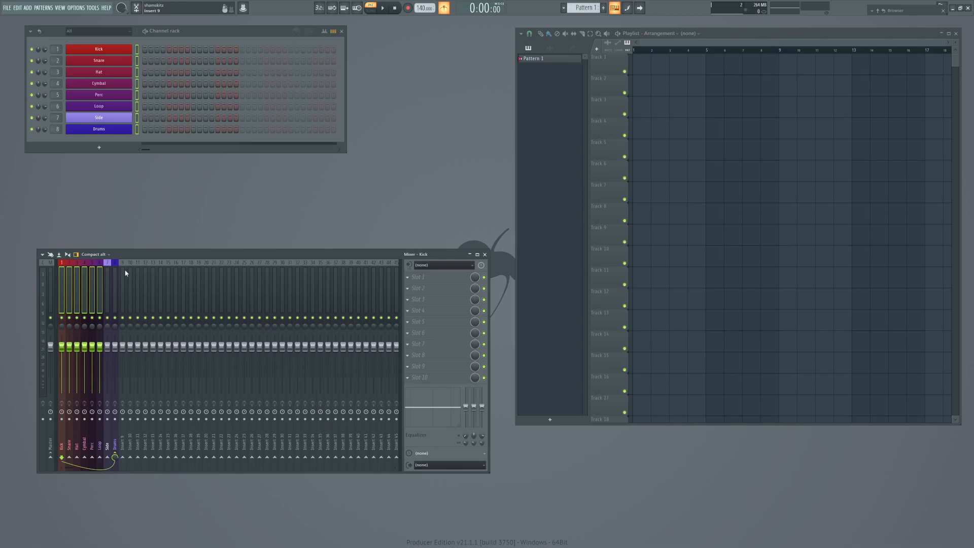
Add a send from the Kick and Snare mixer tracks to the Side track.
left_click(62, 266)
left_click_drag(62, 267, 69, 269)
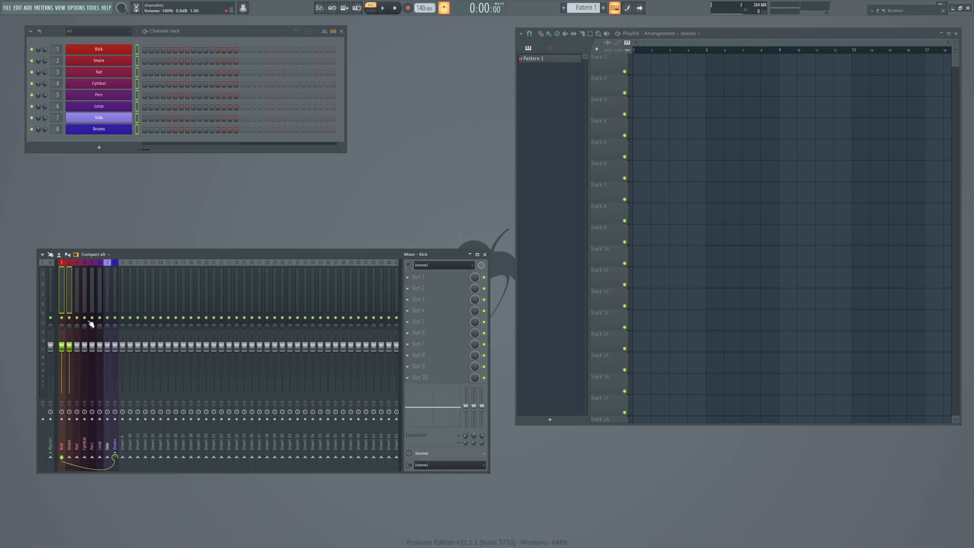
left_click(108, 458)
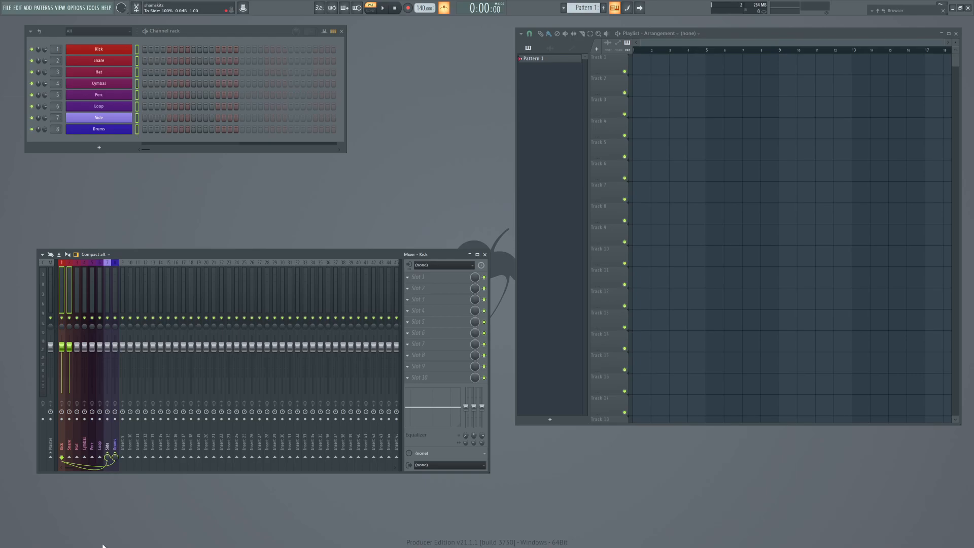
Check the output routing of the individual drum mixer tracks, including Hat, Perc, Loop, Side and Drums.
left_click(68, 280)
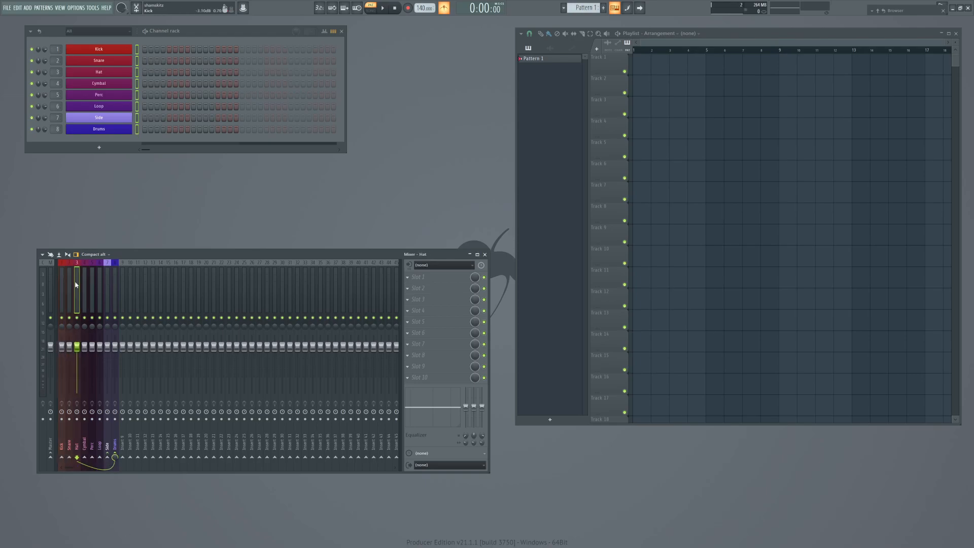
left_click(78, 286)
left_click(92, 282)
left_click(99, 276)
left_click(107, 267)
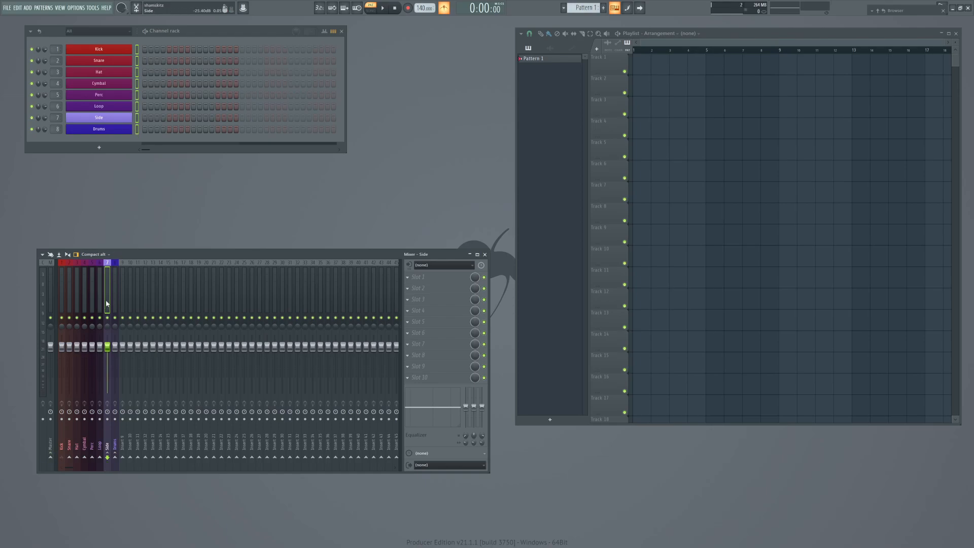
left_click(115, 280)
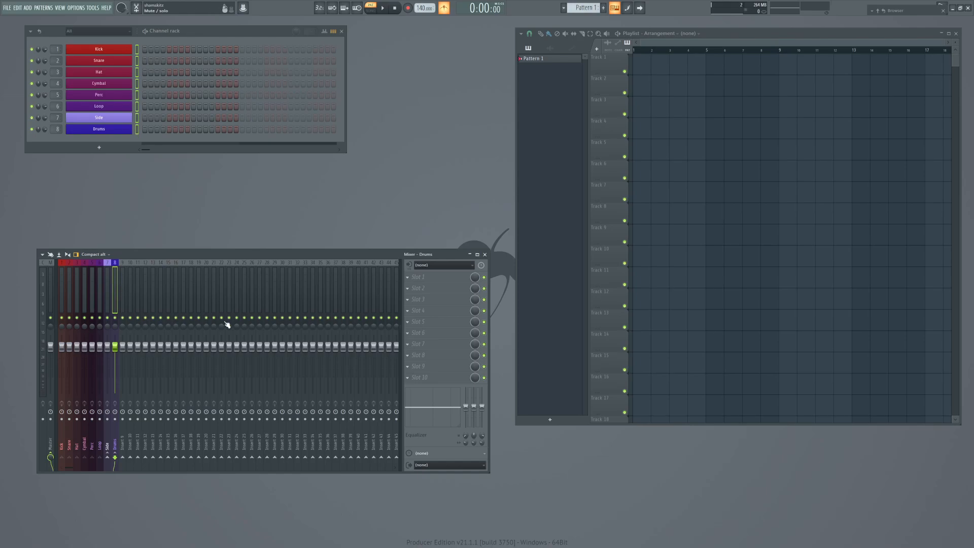
Move the mixer lower and compare the Current track with the Master and individual mixer tracks.
left_click(40, 287)
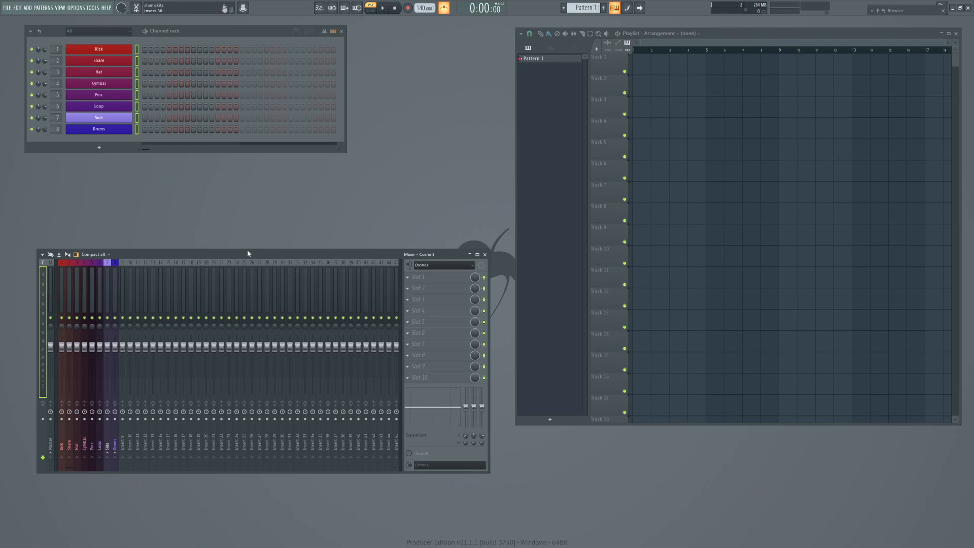
left_click_drag(248, 254, 243, 280)
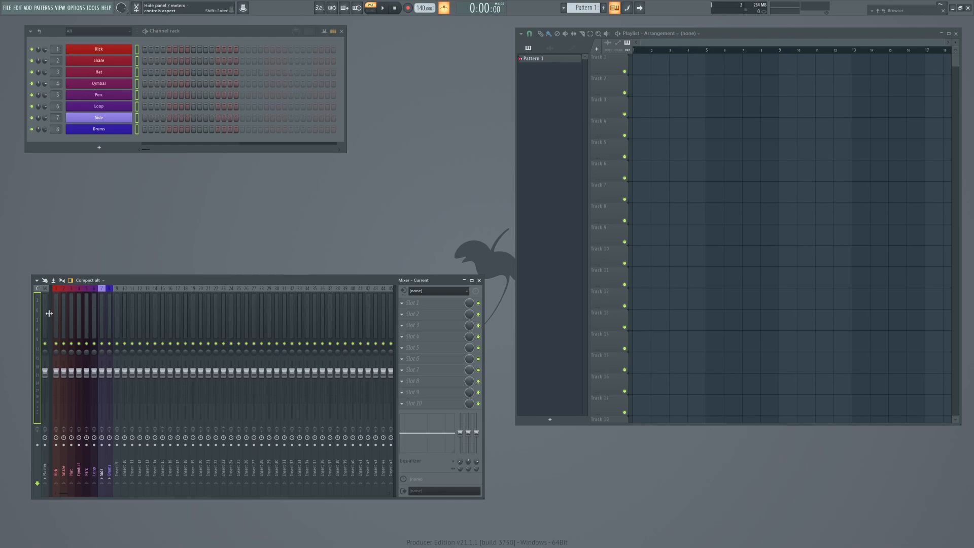
left_click(110, 294)
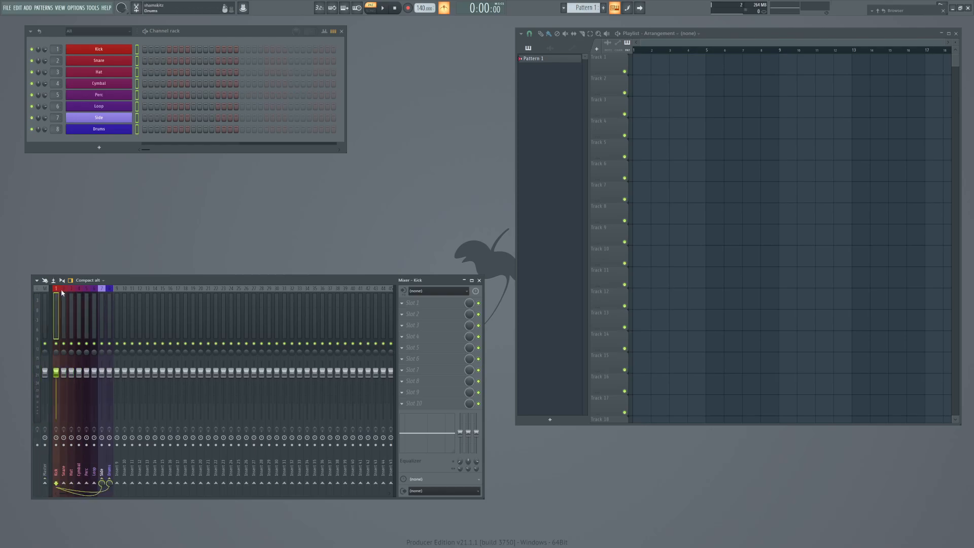
left_click(40, 340)
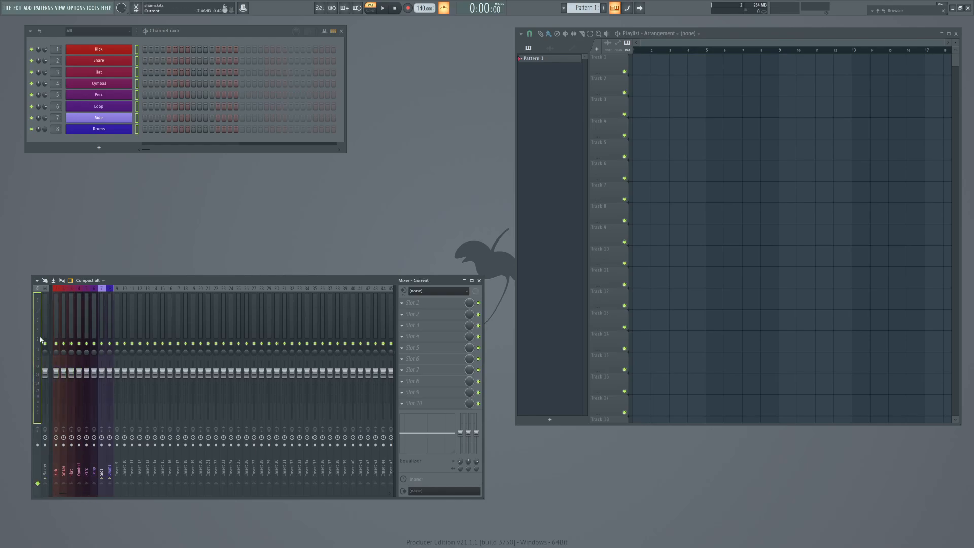
left_click(71, 304)
left_click(102, 310)
left_click(64, 312)
left_click(103, 317)
left_click(162, 317)
left_click(45, 312)
Load Wave Candy in the third effect slot of the Current track, change its preset and close its settings window.
left_click(39, 314)
left_click(403, 325)
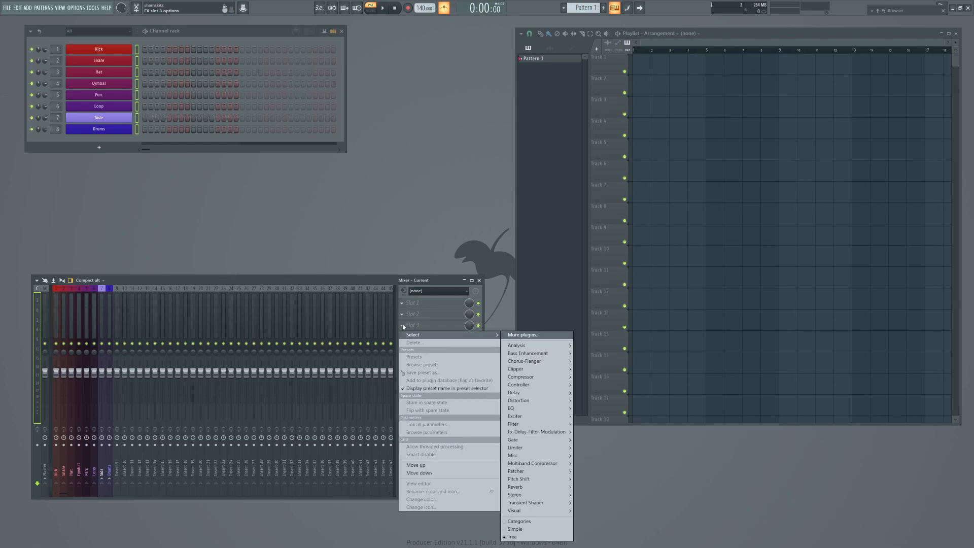
mouse_move(518, 347)
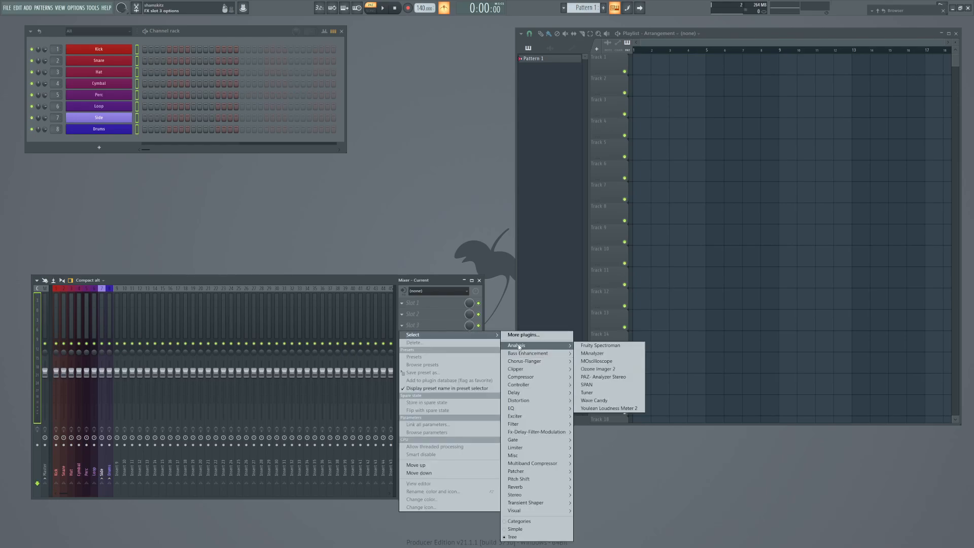
left_click(594, 400)
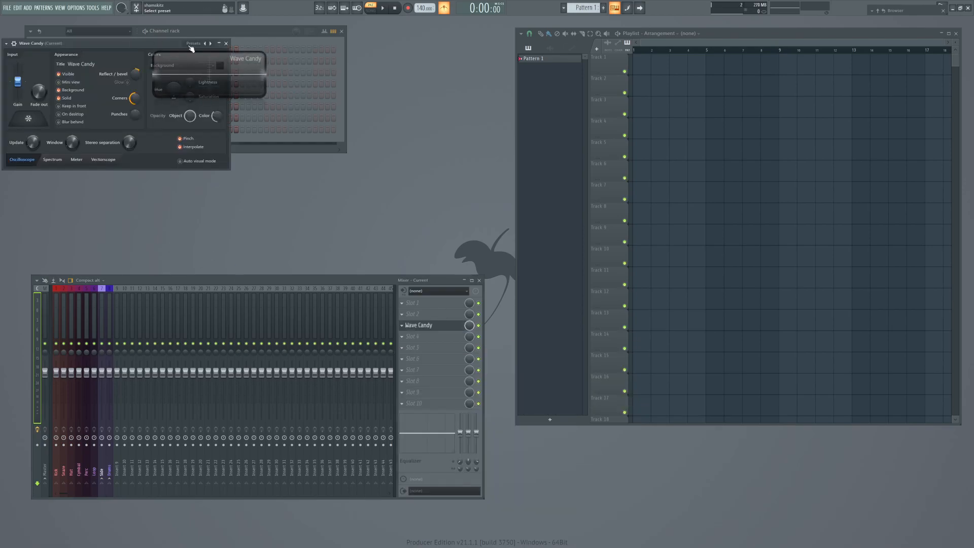
left_click(208, 43)
left_click(237, 55)
left_click(227, 44)
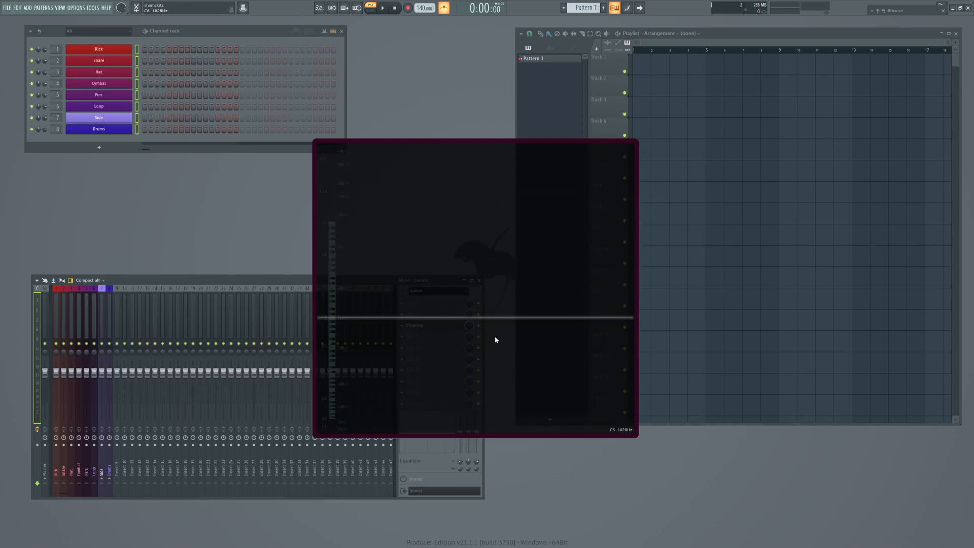
Shrink the Wave Candy visualizer to a narrow strip below the end of the playlist and shift the mixer slightly lower.
double_click(439, 254)
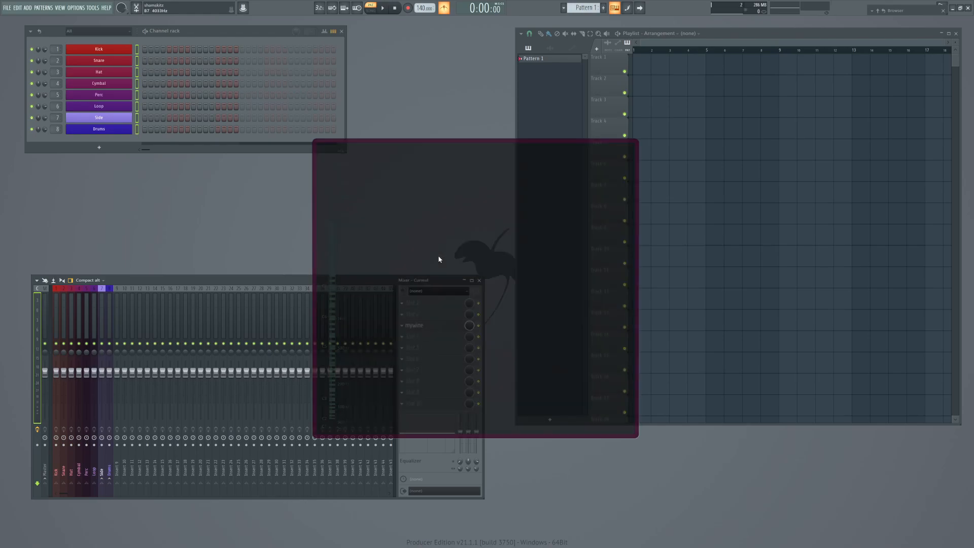
left_click_drag(310, 230, 954, 485)
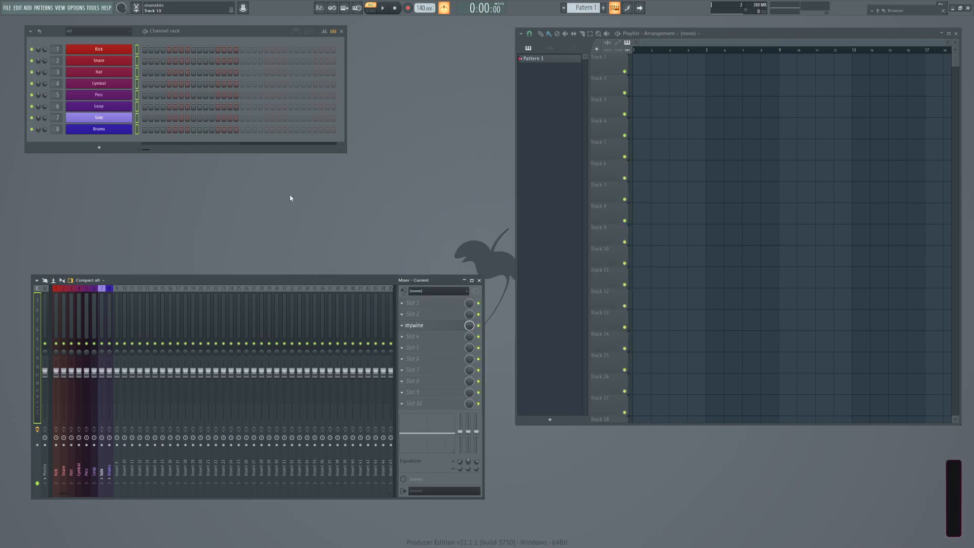
left_click_drag(309, 279, 298, 294)
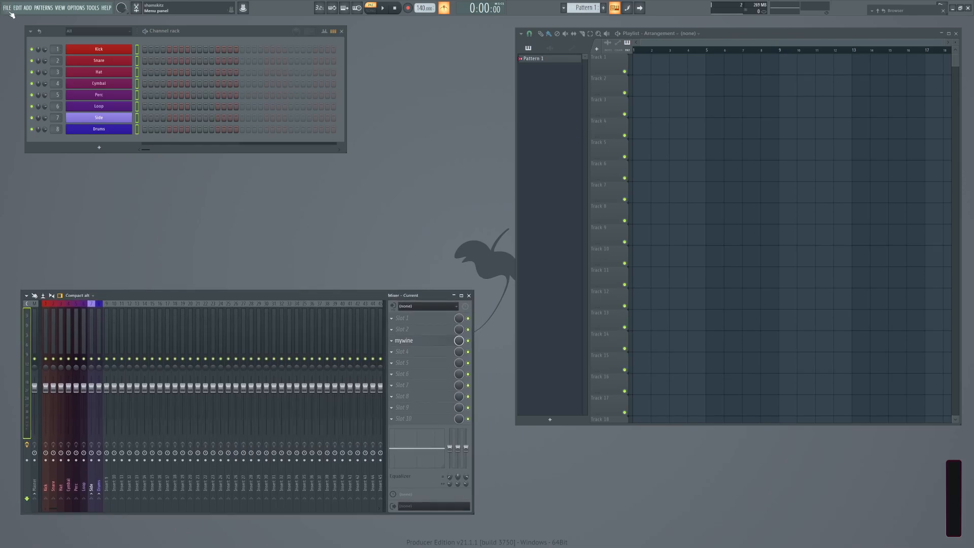
Delete all eight drum channels, from Kick to Drums, from the channel rack.
left_click(137, 51)
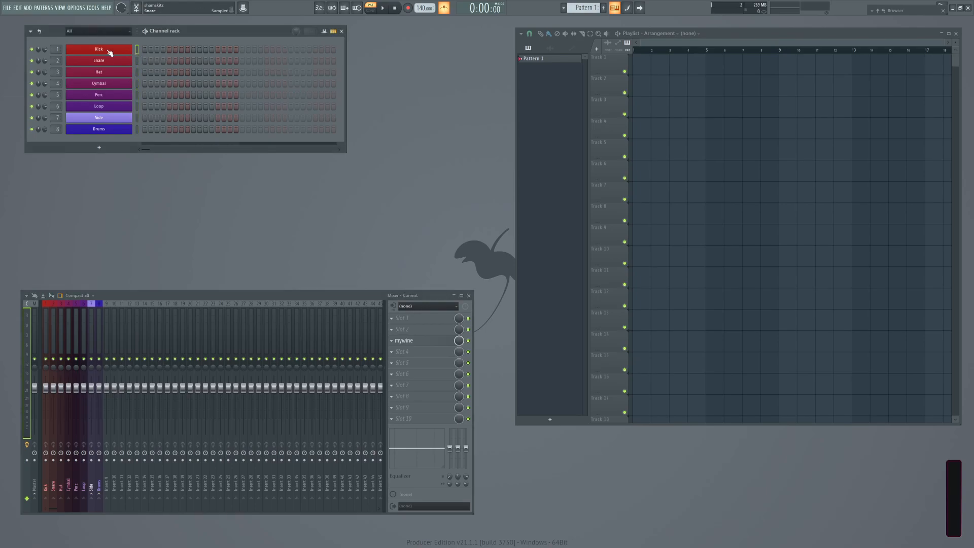
left_click_drag(136, 51, 136, 146)
right_click(107, 49)
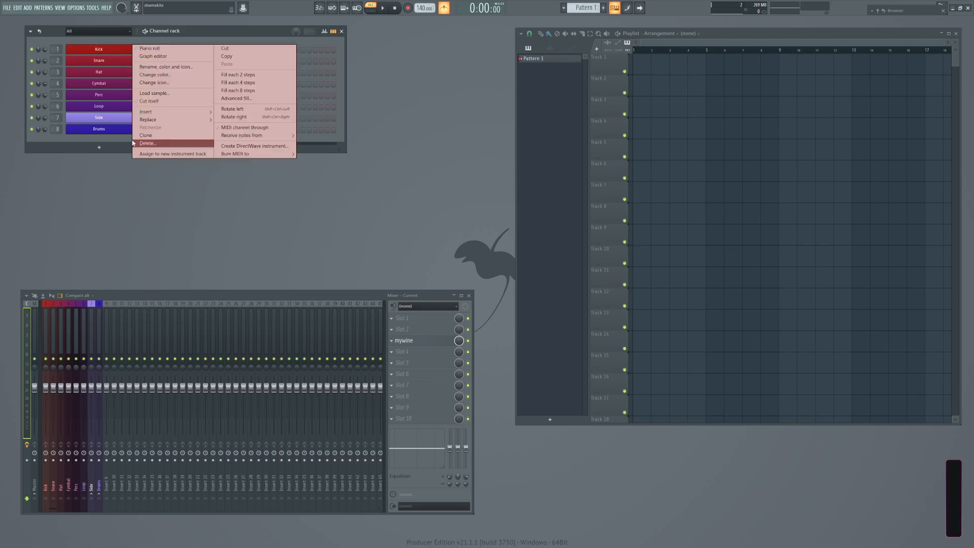
left_click(147, 143)
left_click_drag(137, 52, 131, 146)
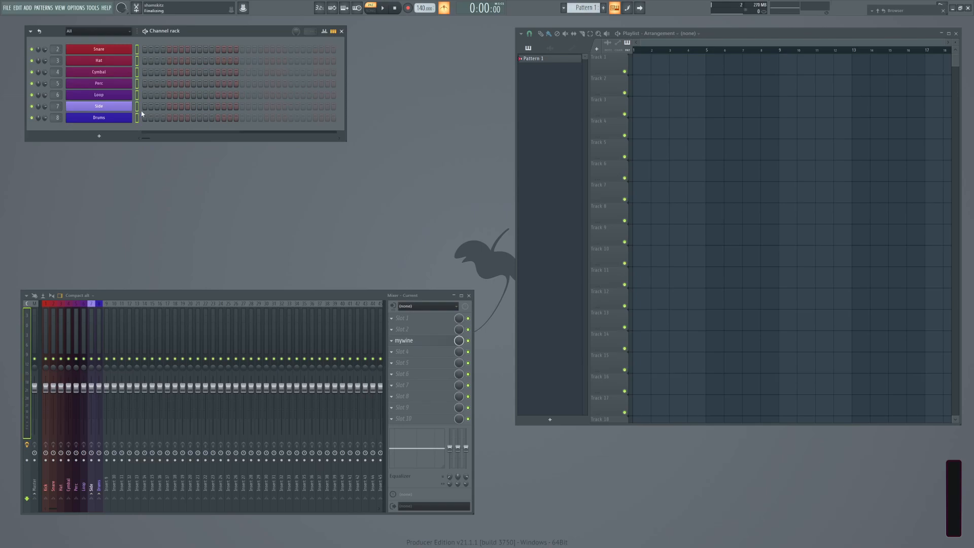
key("alt+Delete")
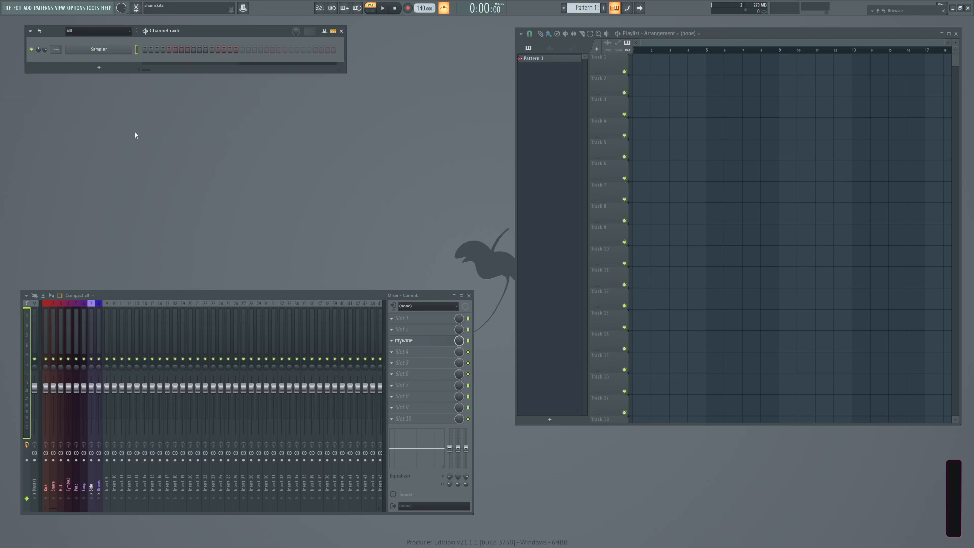
Select the Insert 9 mixer track and save the project as a template named "a template".
left_click(106, 310)
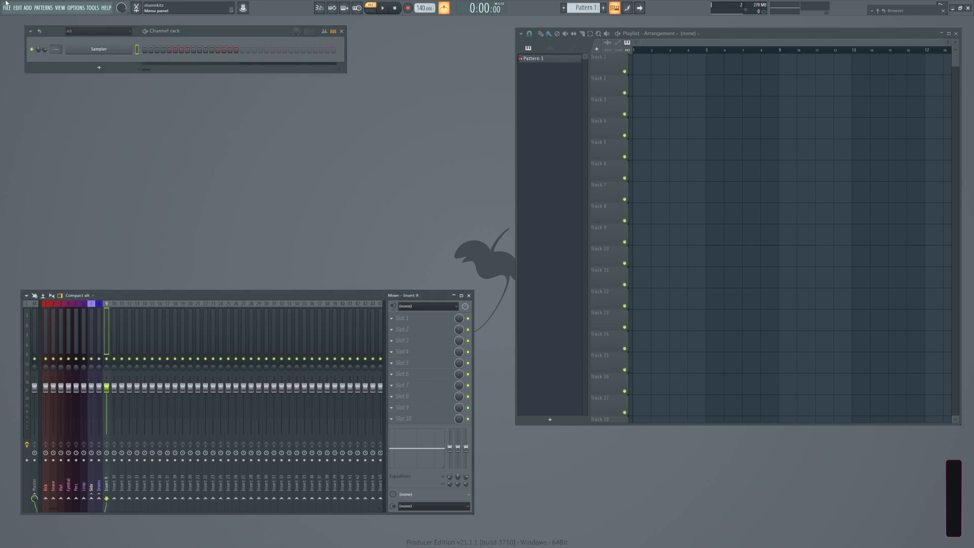
left_click(7, 8)
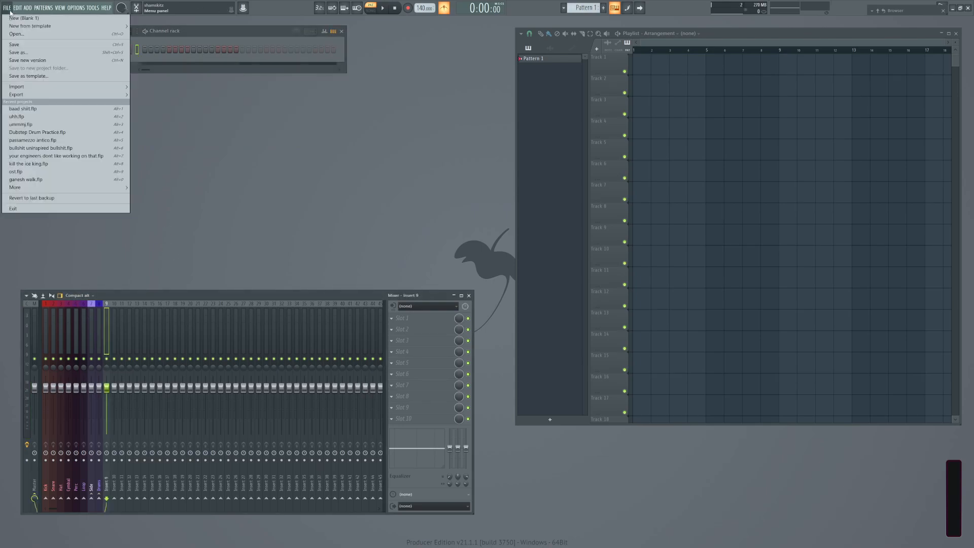
left_click(23, 76)
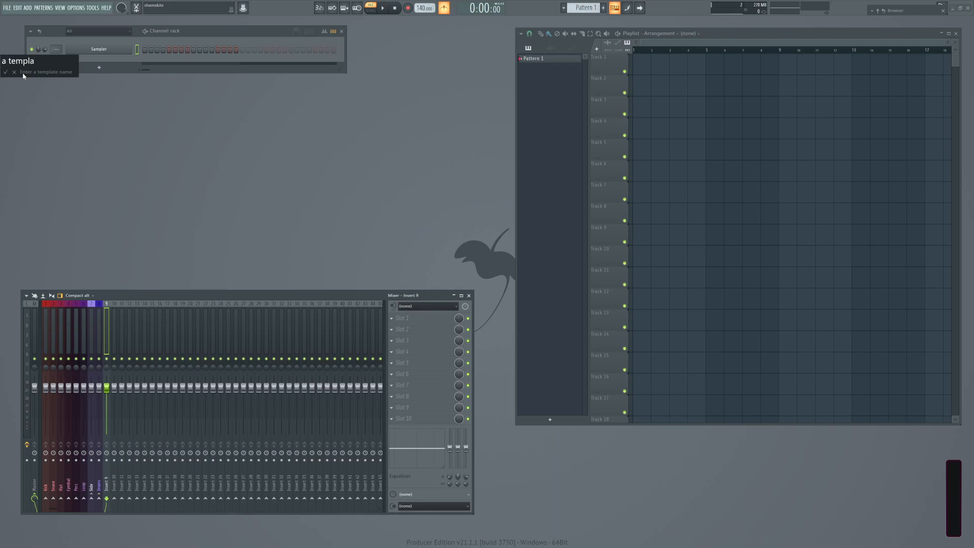
key("Return")
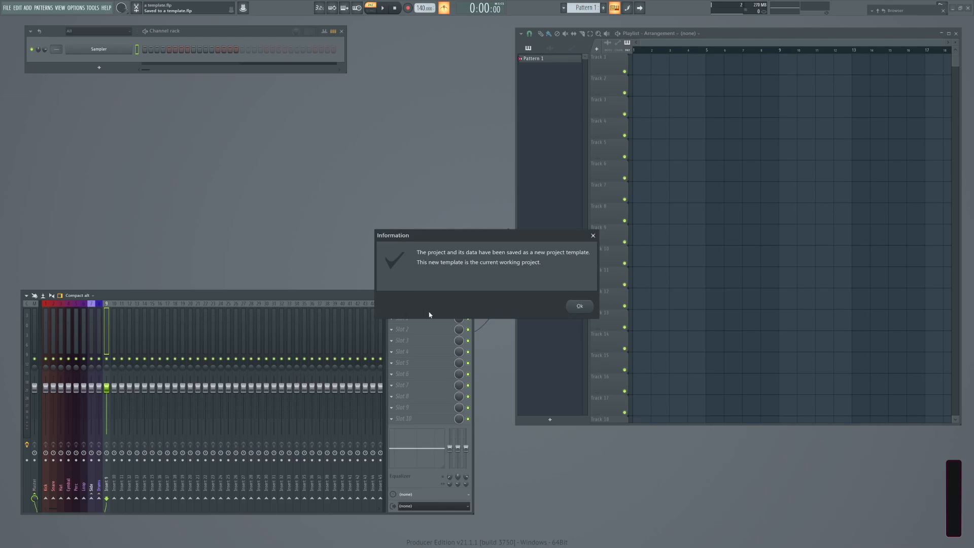
left_click(579, 306)
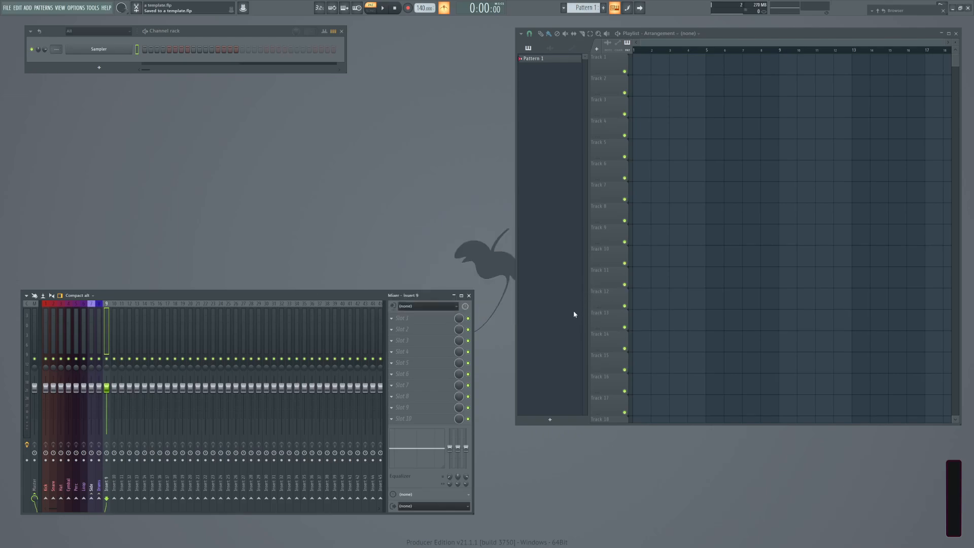
Start a new project from the saved "a template" template.
left_click(7, 8)
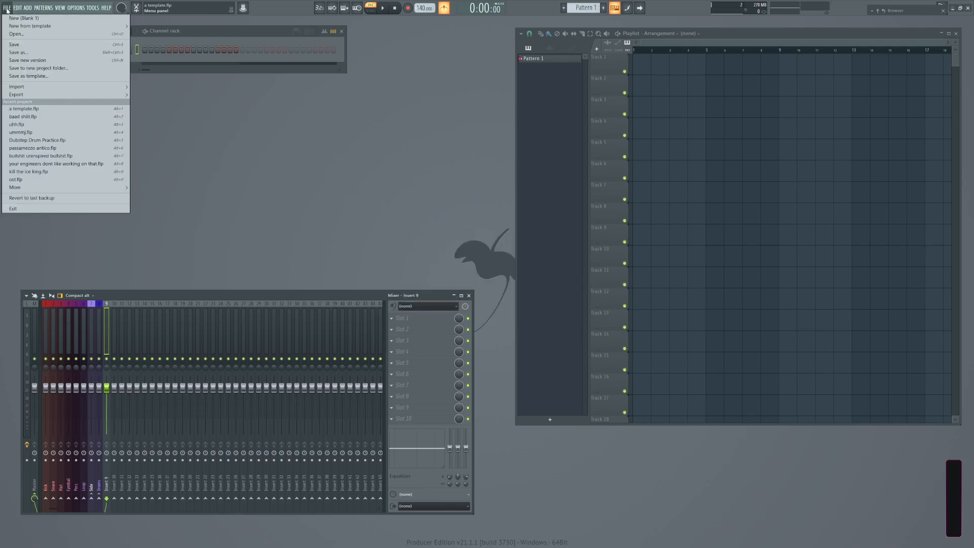
mouse_move(22, 26)
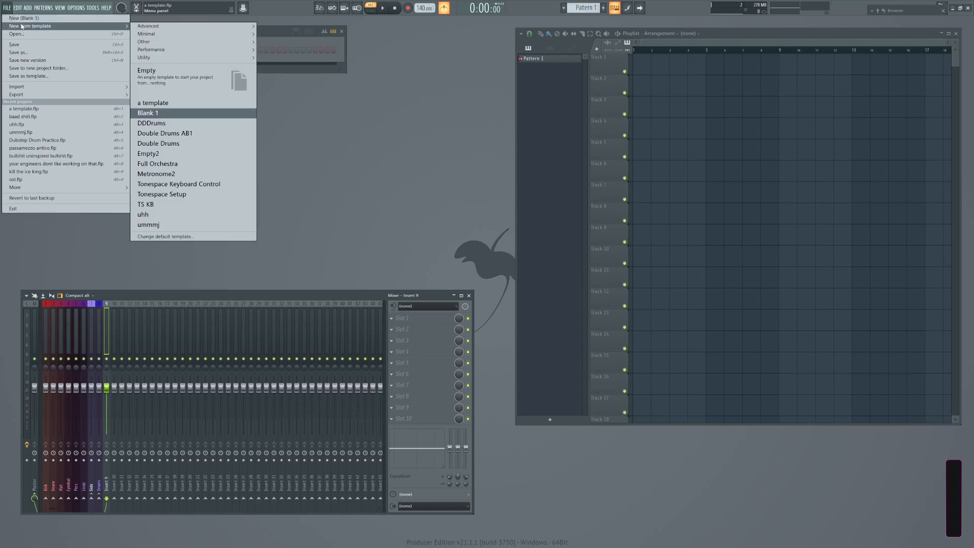
left_click(160, 103)
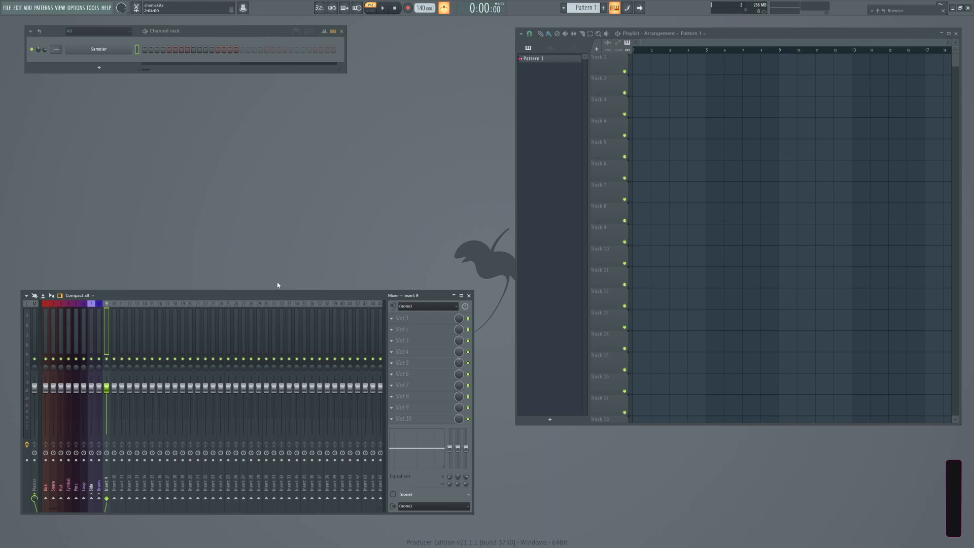
Browse the LOOP samples and look through the subfolders of the Rhythm Lab The Ultimate Amen Breaks Pack.
left_click(916, 9)
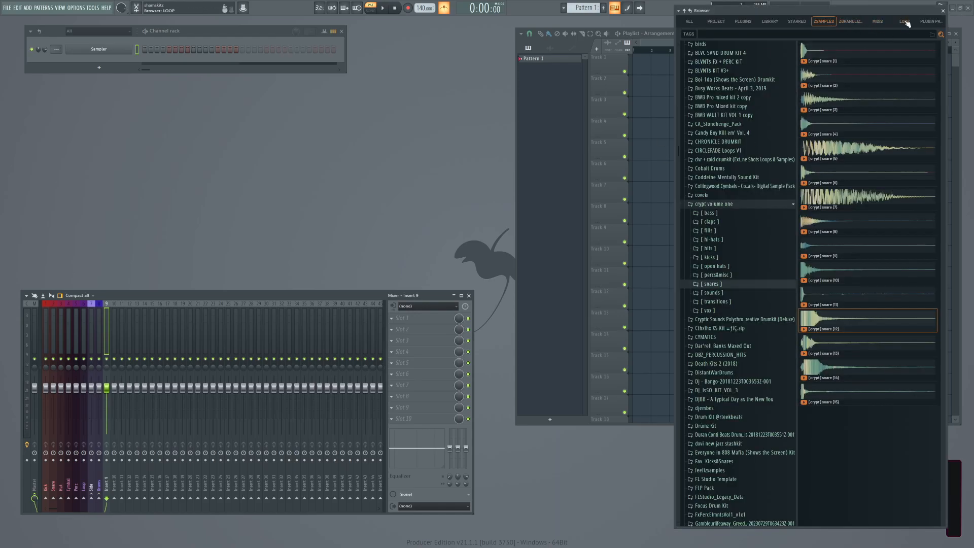
left_click(905, 22)
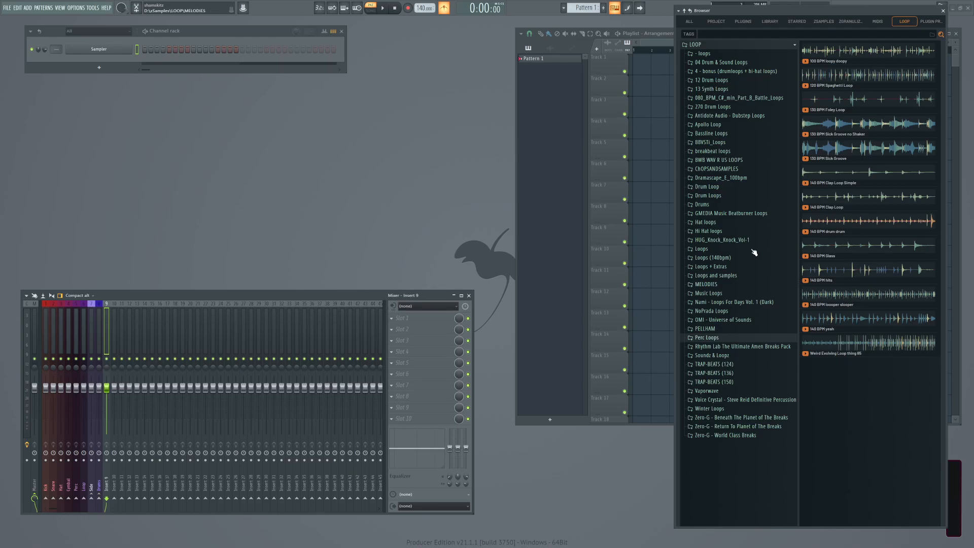
left_click(735, 347)
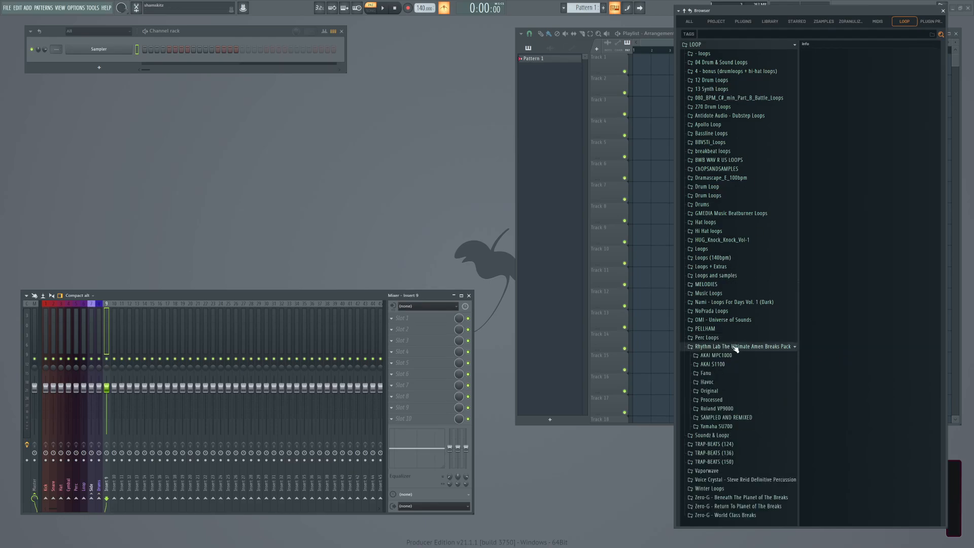
left_click(709, 391)
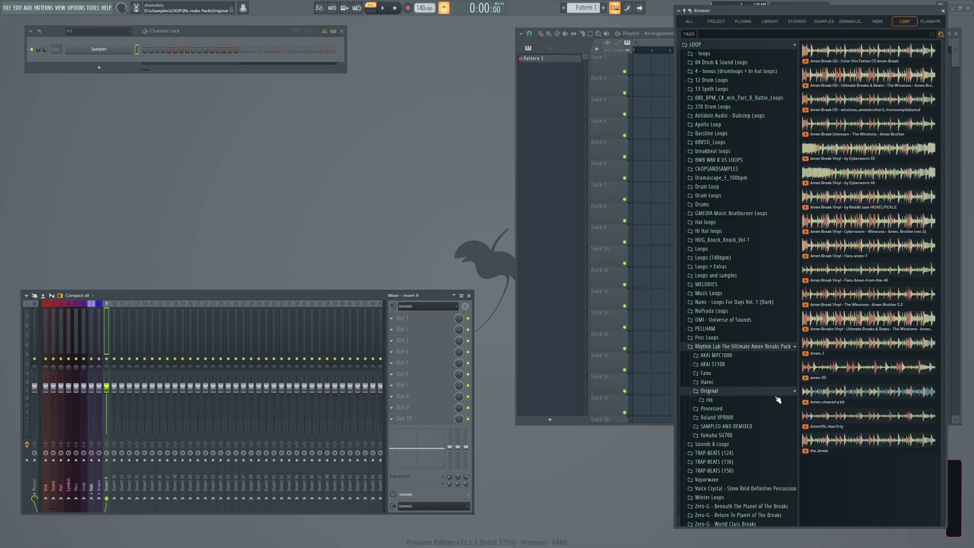
left_click(713, 390)
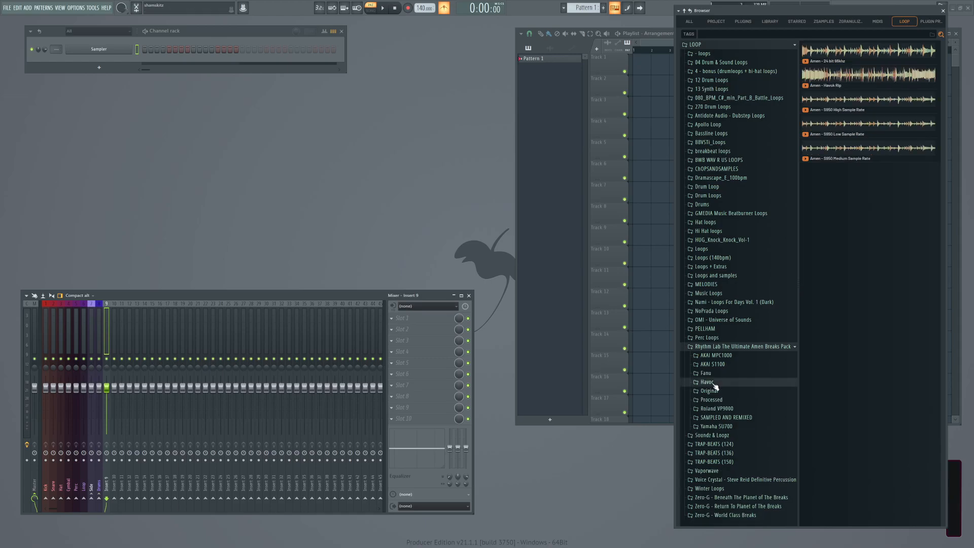
left_click(723, 365)
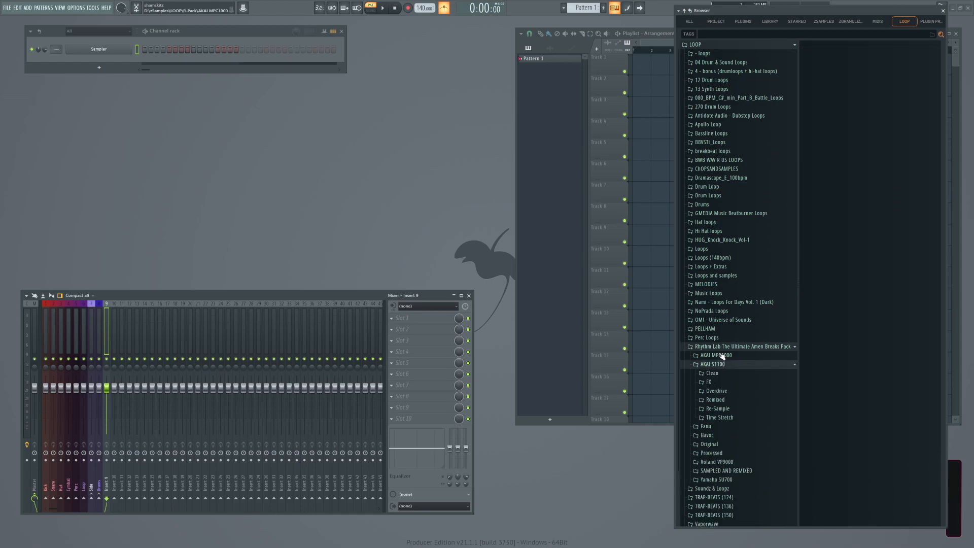
Preview "Amen - 24 bit 96khz" from the Havoc folder and load it into the Sampler channel.
left_click(709, 435)
left_click(860, 54)
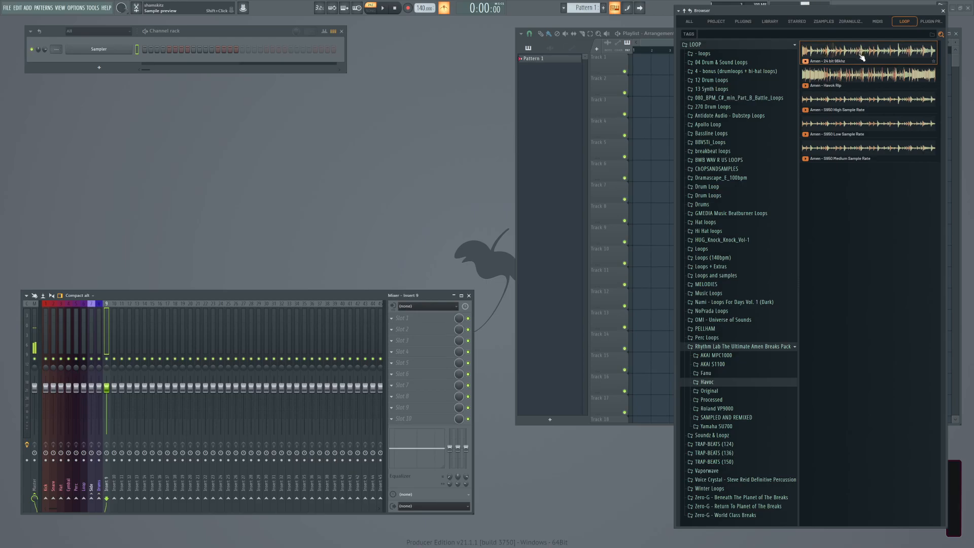
left_click_drag(815, 60, 108, 50)
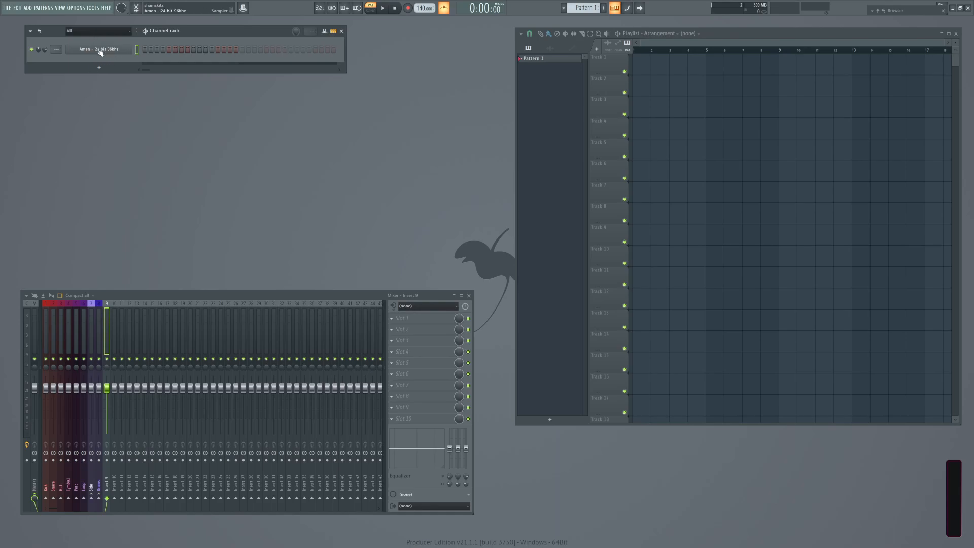
Set the project tempo to 160 BPM and enable the first step of the Amen channel.
right_click(420, 9)
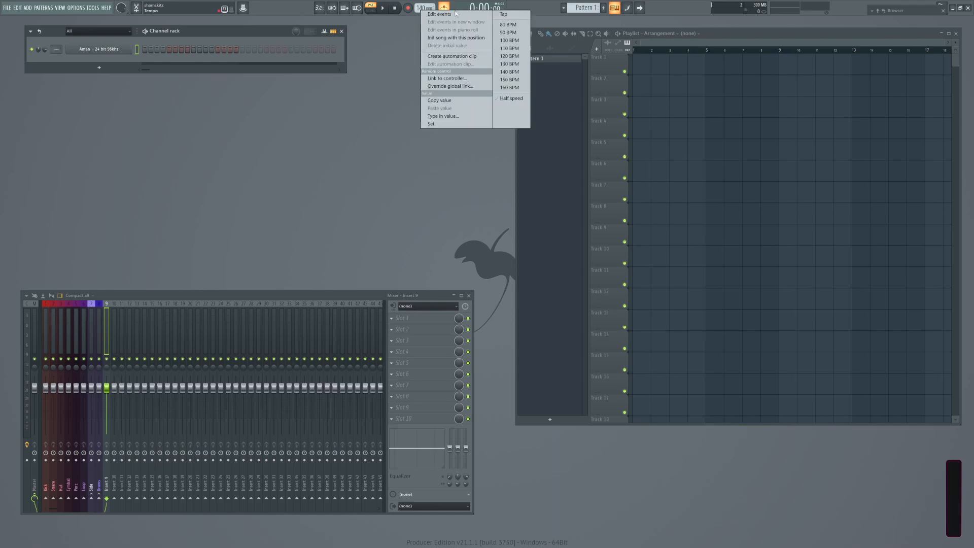
left_click(509, 87)
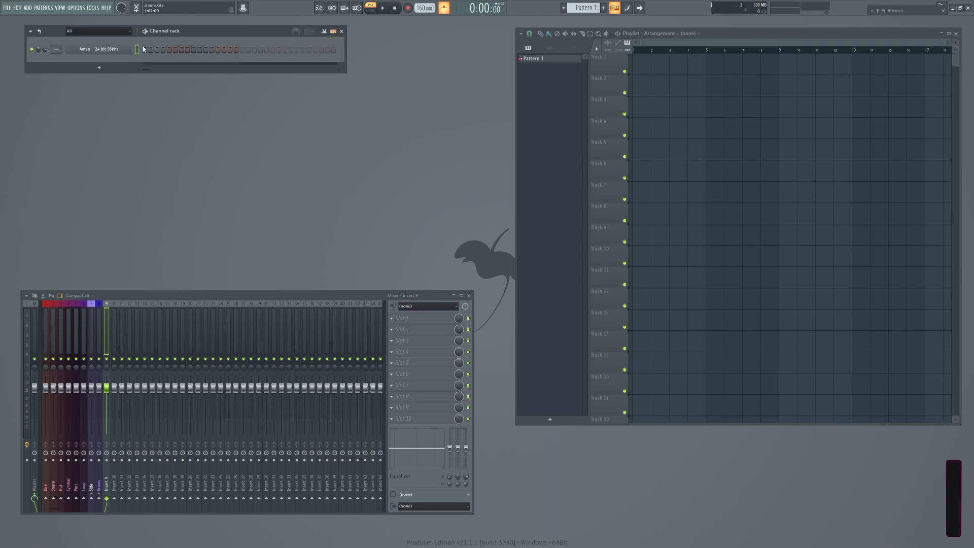
right_click(108, 52)
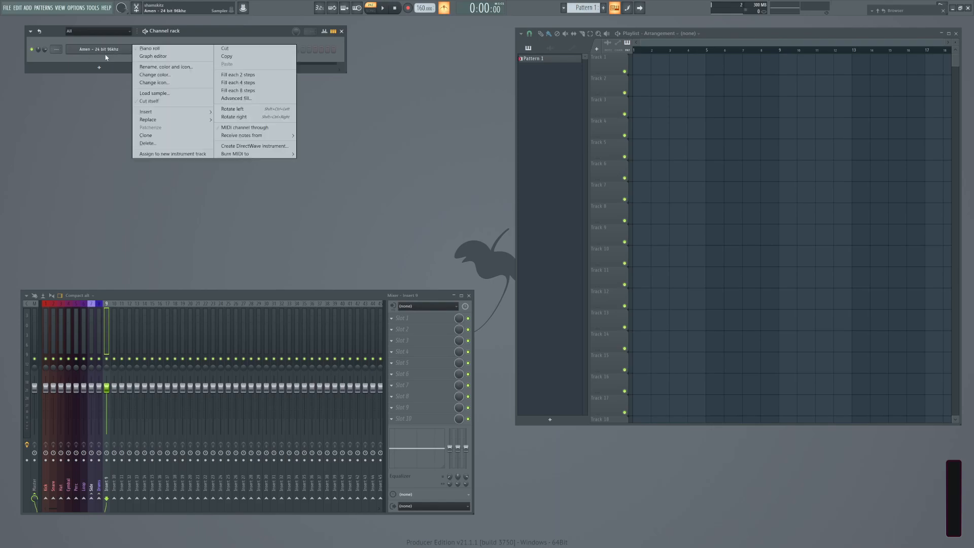
left_click(109, 56)
Open the Amen channel's settings and set its time-stretching time to a preset length.
left_click(107, 50)
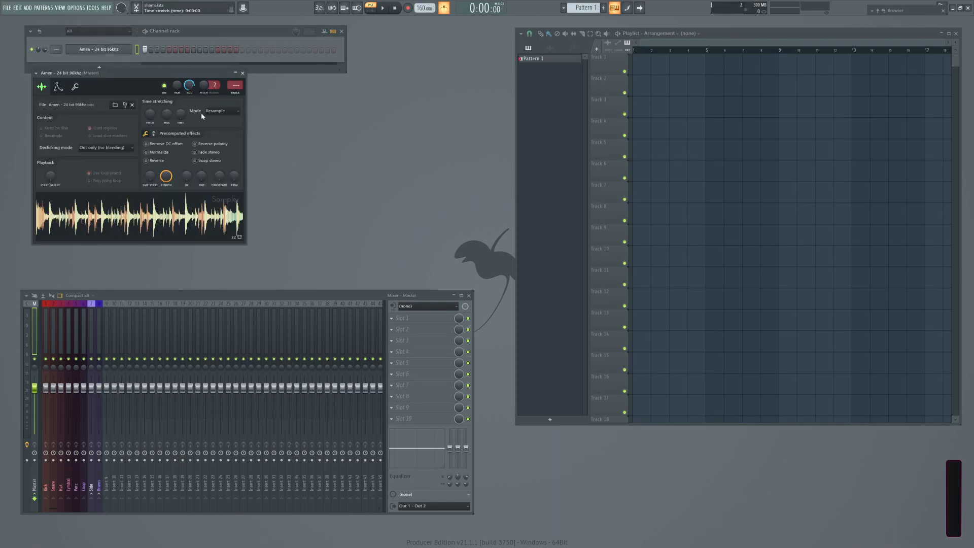
right_click(182, 115)
left_click(202, 183)
Place a four-bar Pattern 1 clip at the start of Track 1 and switch playback to song mode.
left_click(638, 68)
left_click_drag(650, 67, 705, 67)
left_click(371, 10)
Play the arrangement from the start twice to check how the Amen loop fits the tempo.
key("space")
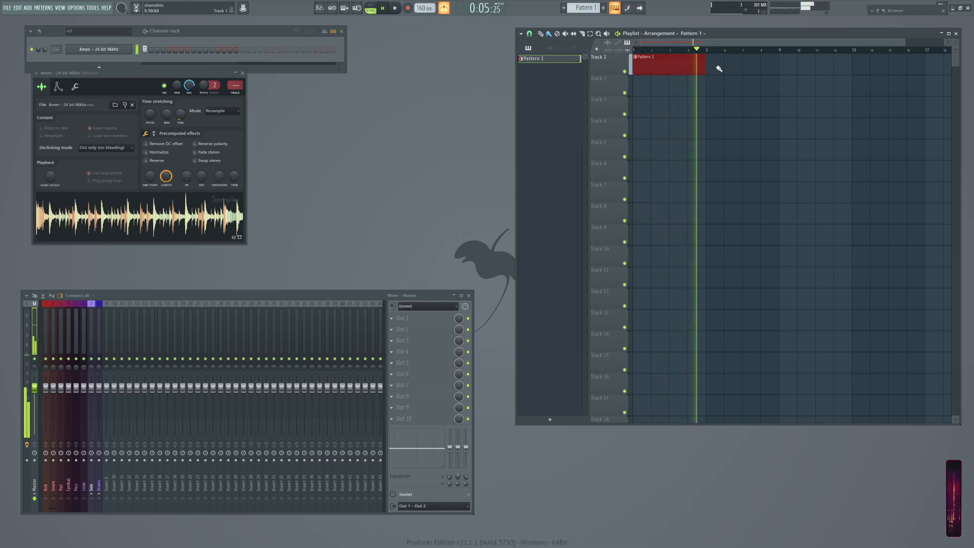
key("space")
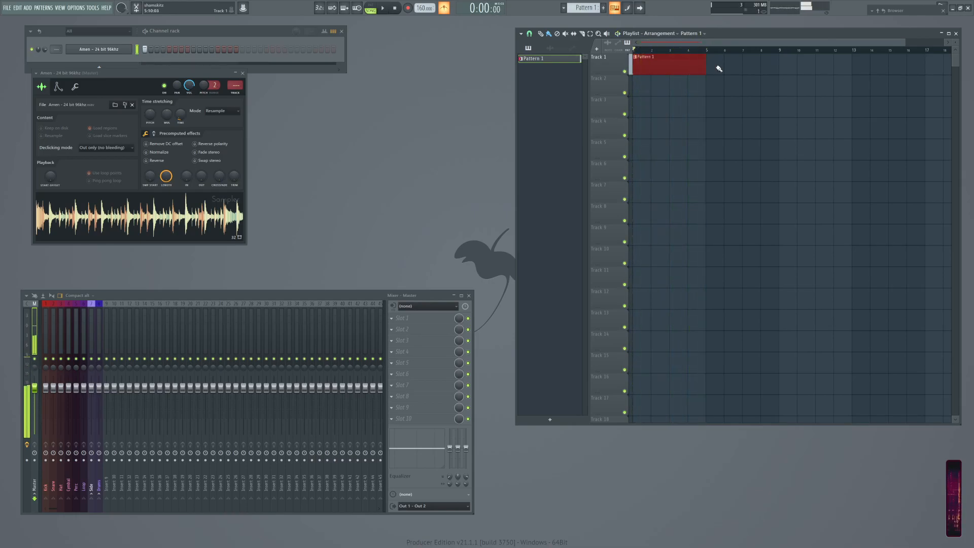
key("space")
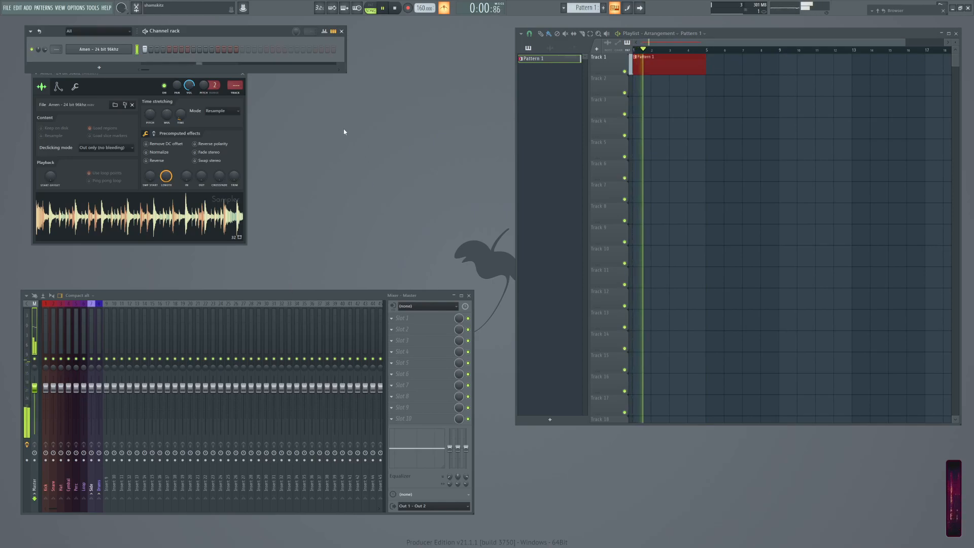
key("space")
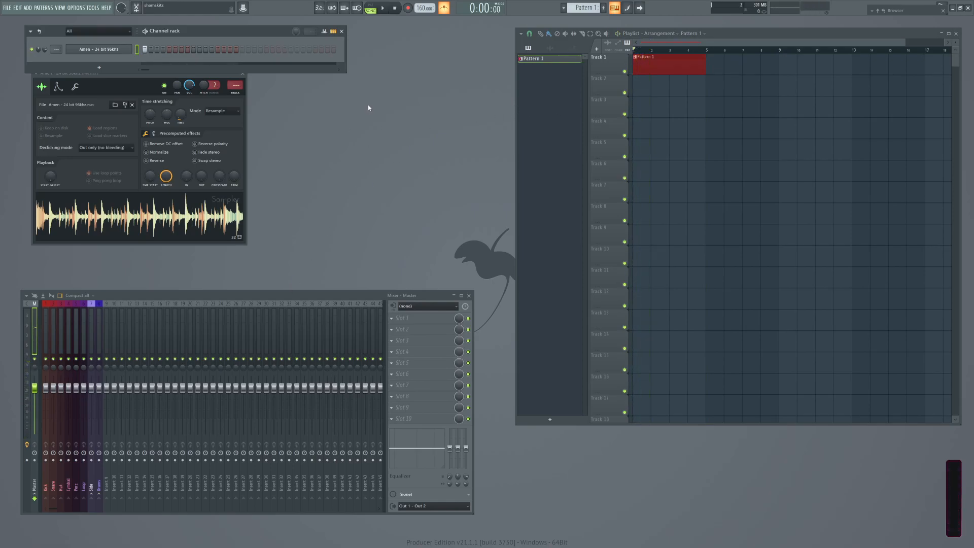
Consolidate Track 1 from the track start, rendering the Amen pattern to a WAV audio clip.
right_click(615, 55)
mouse_move(642, 199)
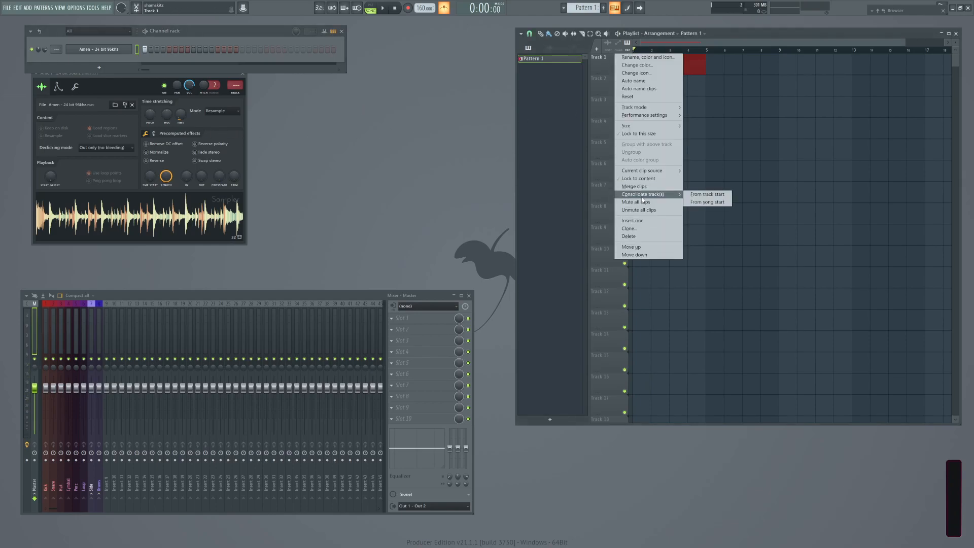
left_click(705, 196)
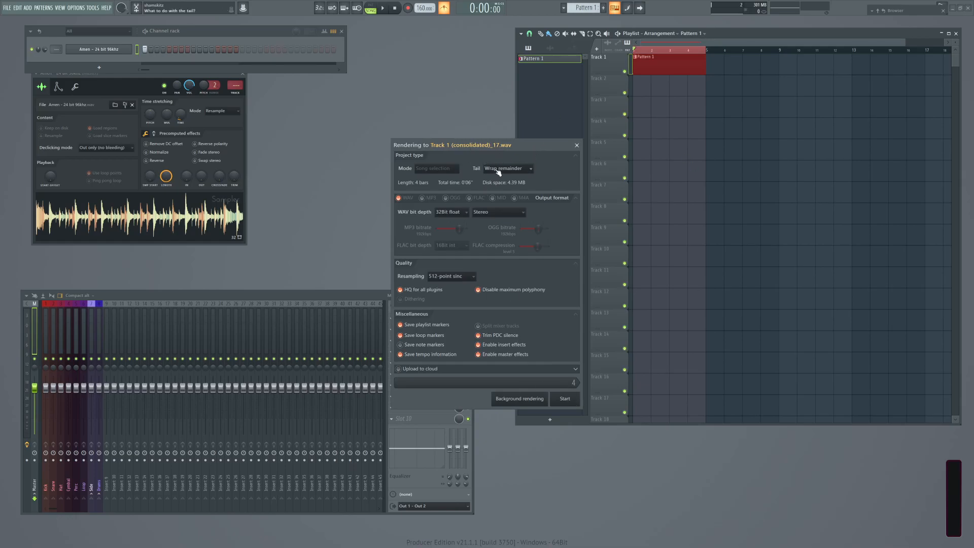
left_click(566, 398)
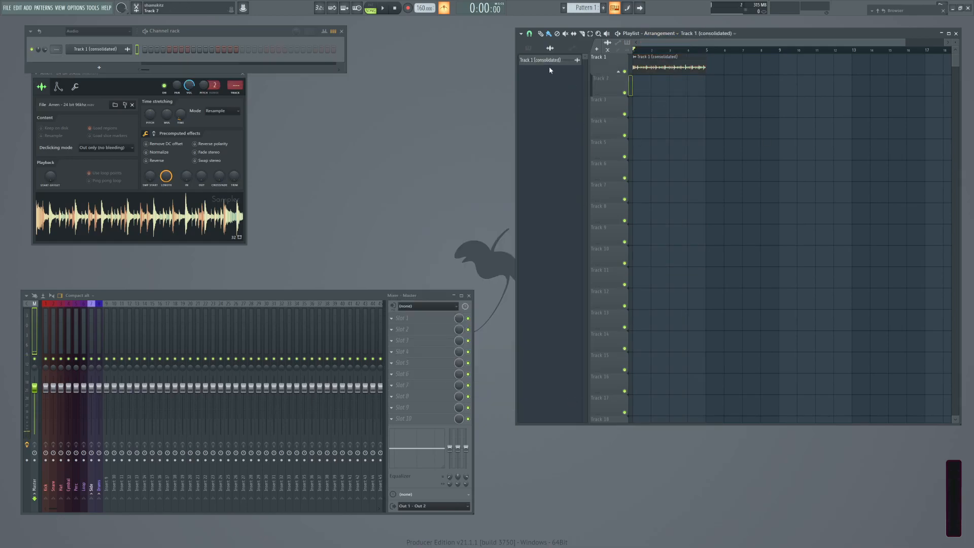
Open the Track 1 (consolidated) audio clip's sample in a new Slicex channel.
double_click(683, 71)
left_click_drag(180, 96, 314, 86)
right_click(295, 218)
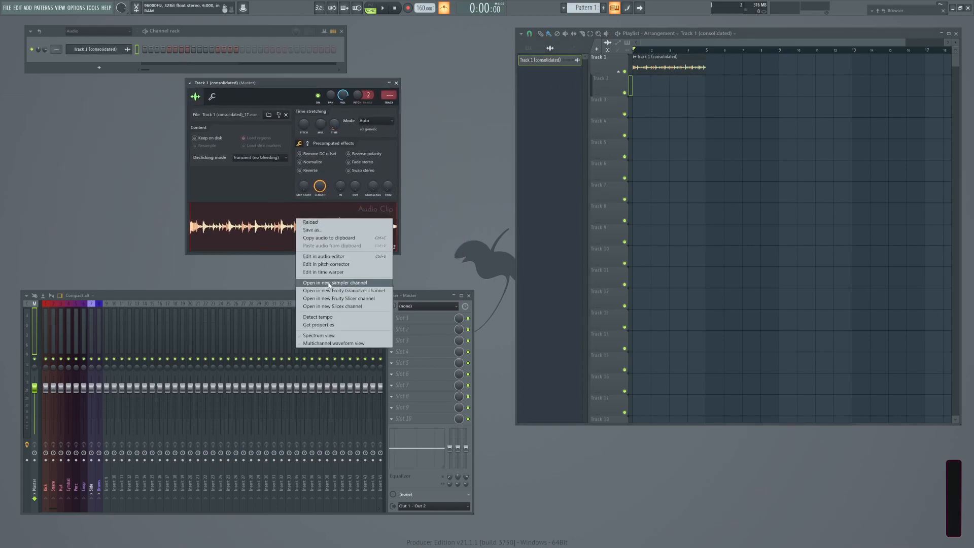
left_click(327, 308)
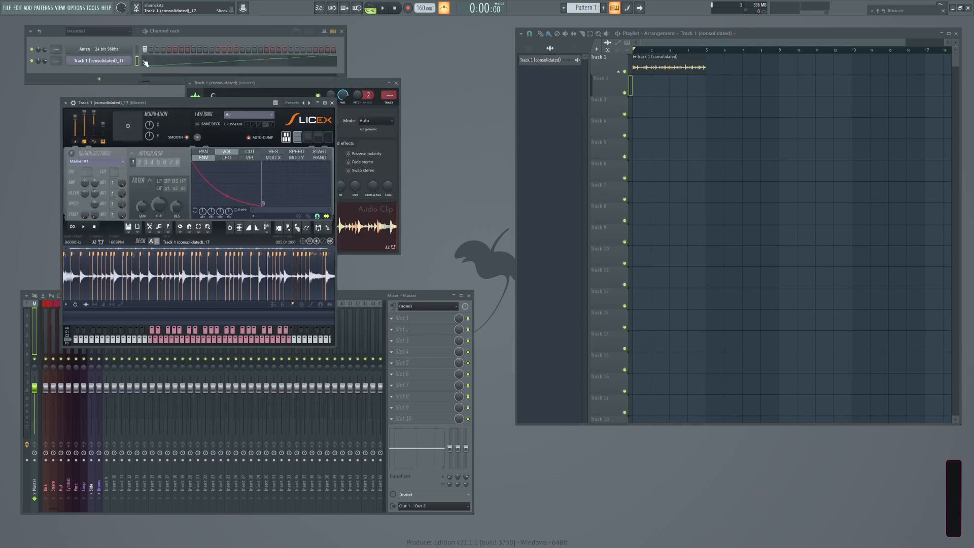
Delete the original Amen sampler channel and the Track 1 (consolidated) audio clip from the project.
right_click(132, 47)
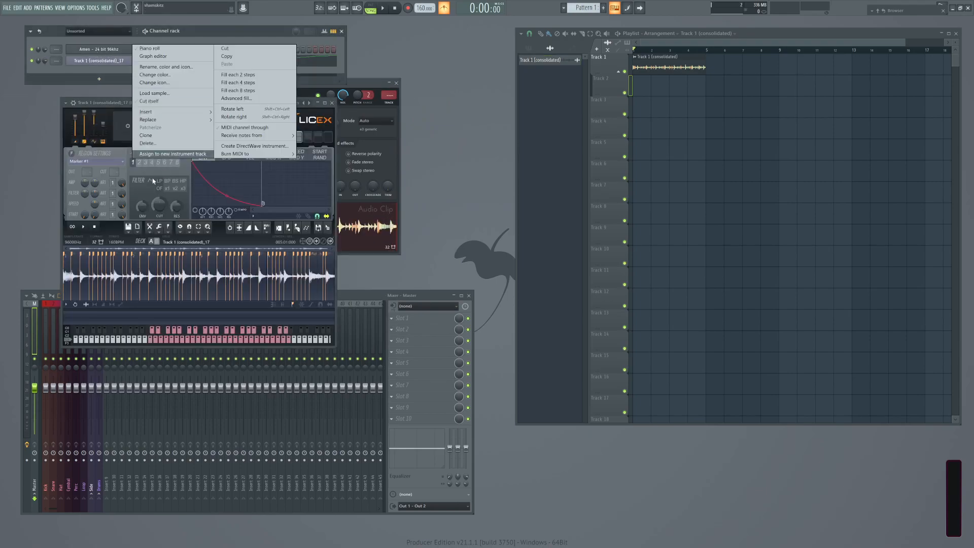
left_click(150, 144)
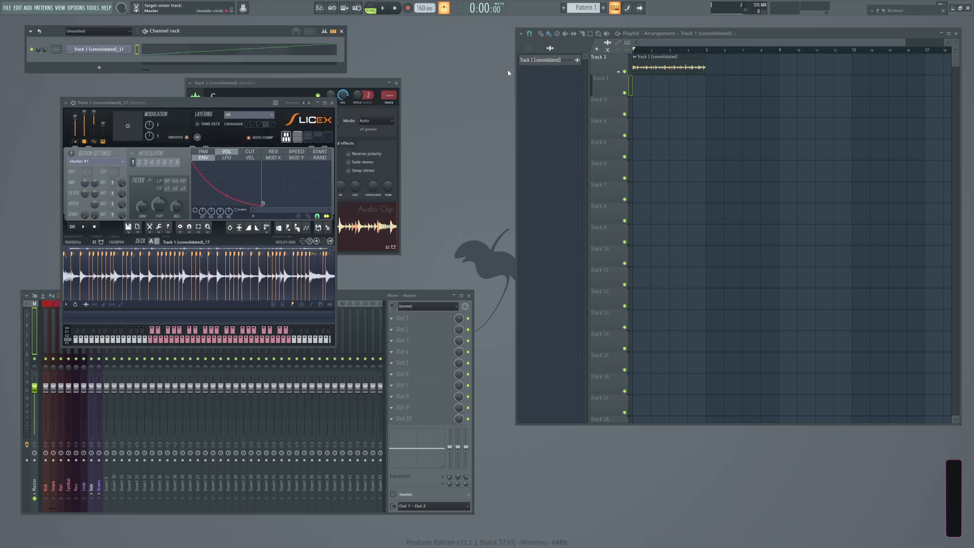
right_click(551, 62)
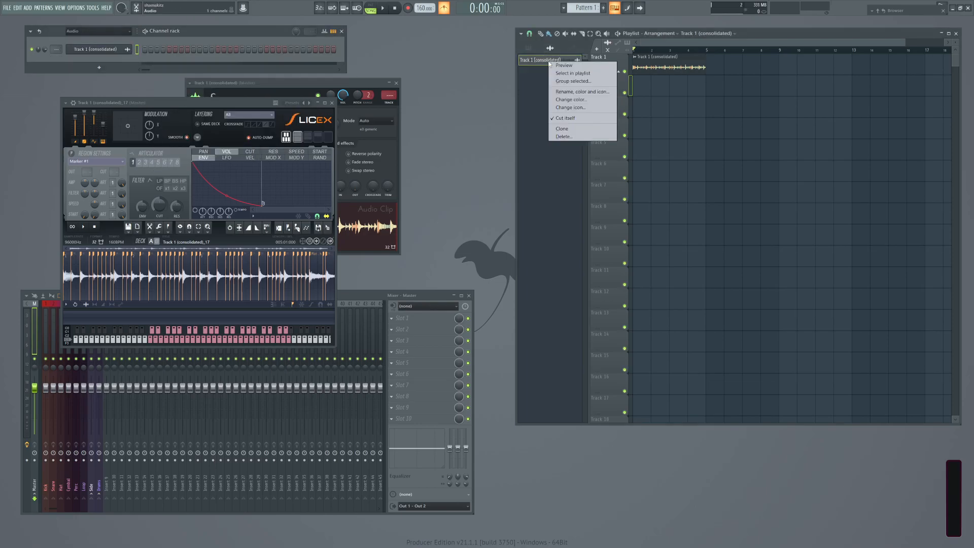
left_click(564, 137)
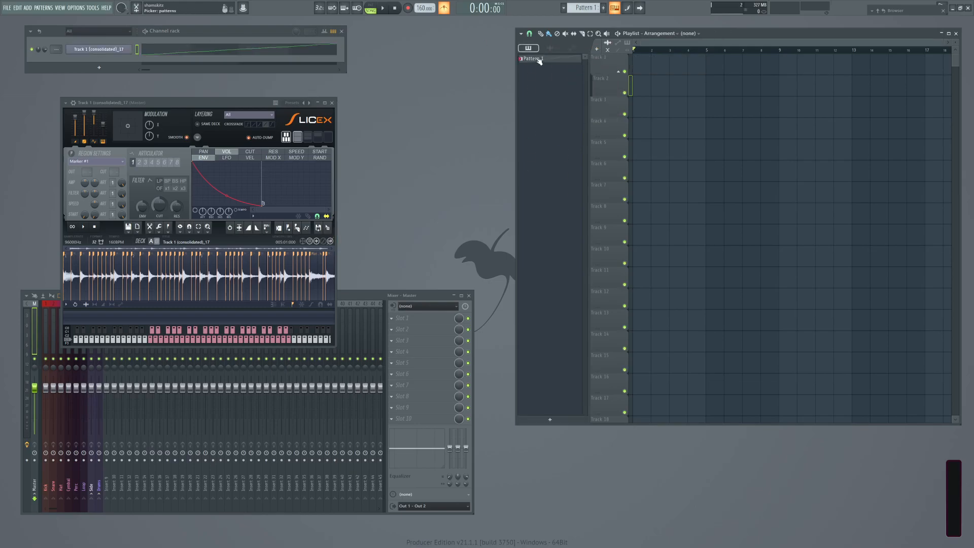
Select Pattern 1, move Slicex aside and open its channel's piano roll.
left_click(532, 59)
left_click_drag(208, 106, 393, 128)
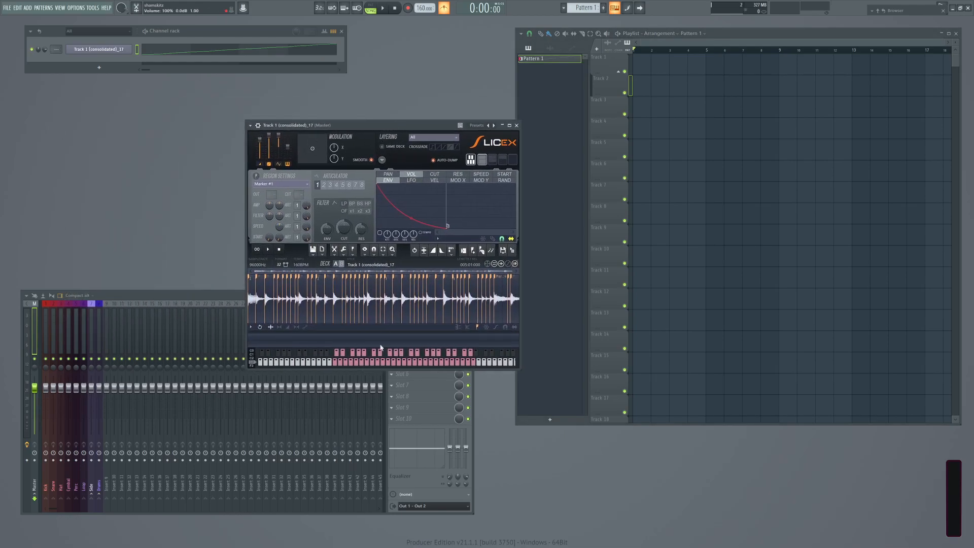
left_click(253, 51)
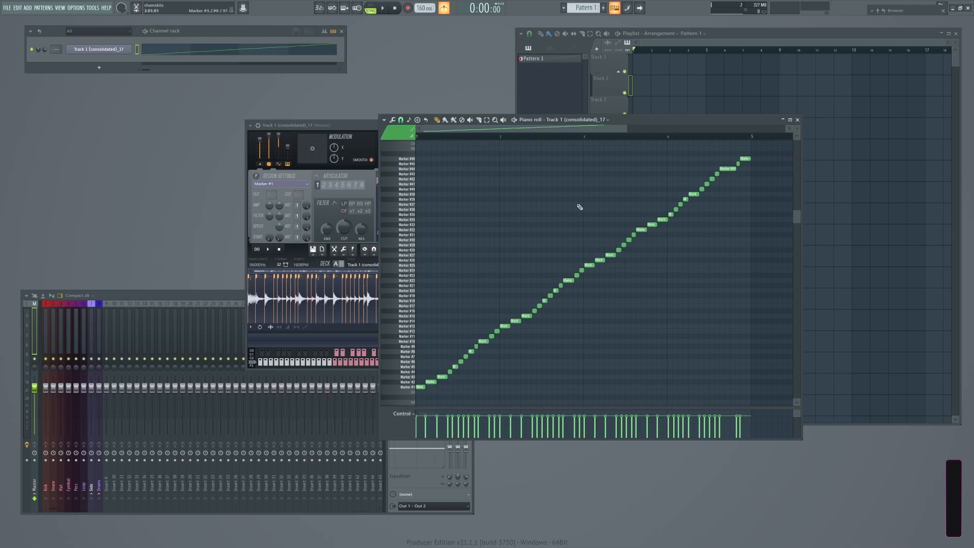
Add six scattered notes on different slice rows around the dumped slice sequence in the piano roll.
left_click(514, 265)
left_click(426, 255)
left_click(435, 331)
left_click(552, 209)
left_click(651, 295)
left_click(714, 270)
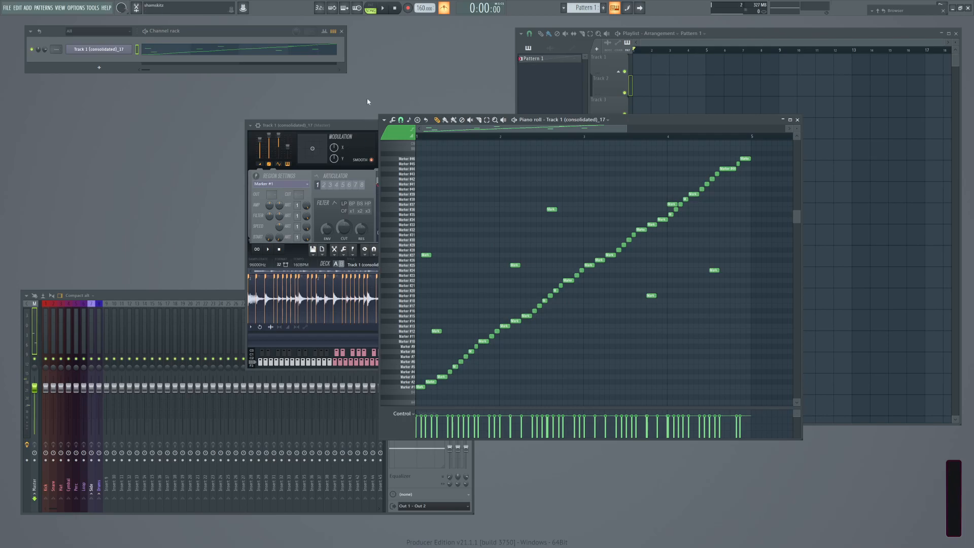
Turn off Slicex's auto-dump and delete all notes from its piano roll.
left_click(363, 136)
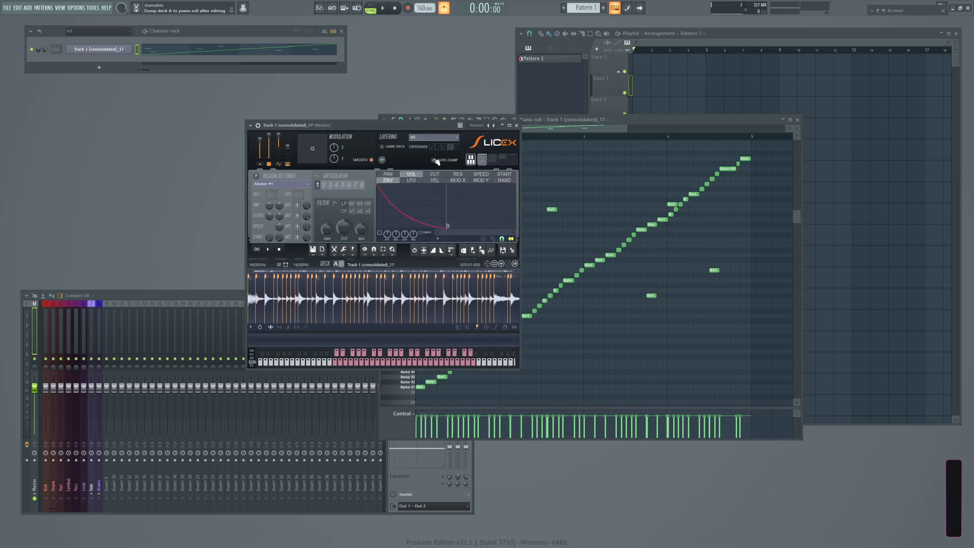
left_click(668, 119)
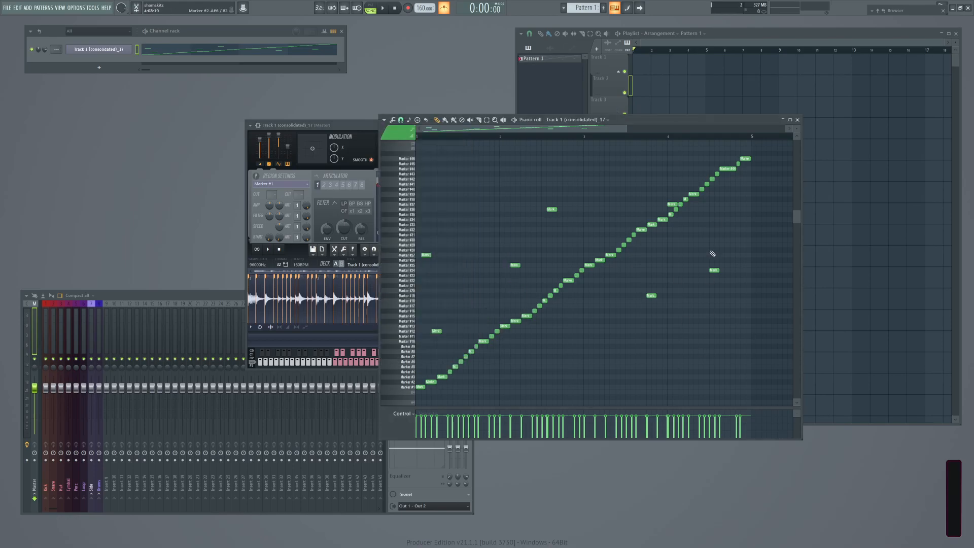
key("ctrl+a")
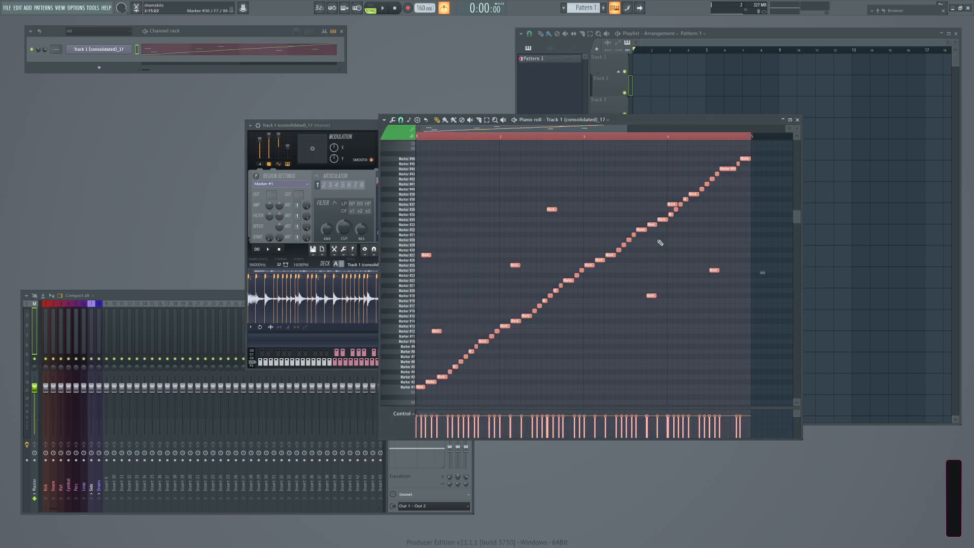
key("Delete")
key("ctrl+d")
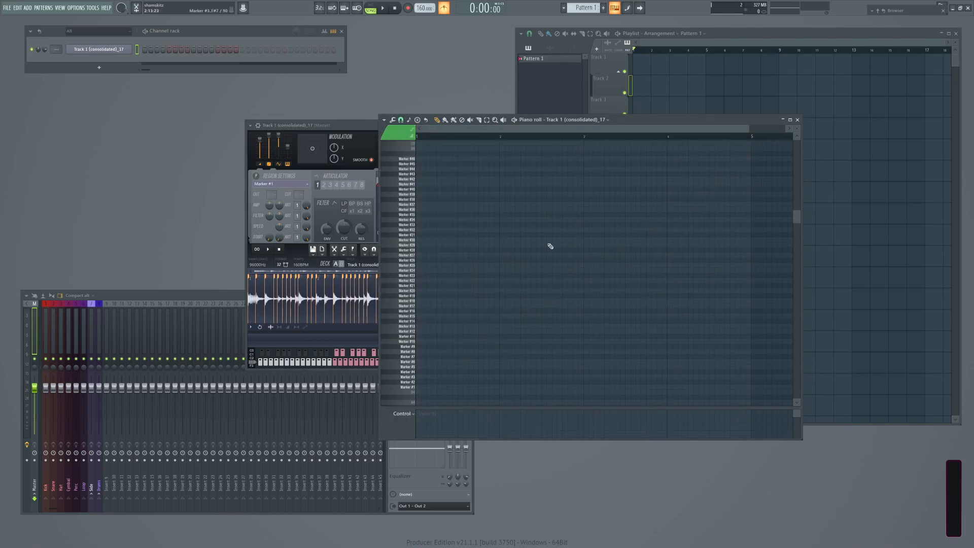
Audition slices across the full range of marker keys in the piano roll.
scroll(539, 304, "down", 5)
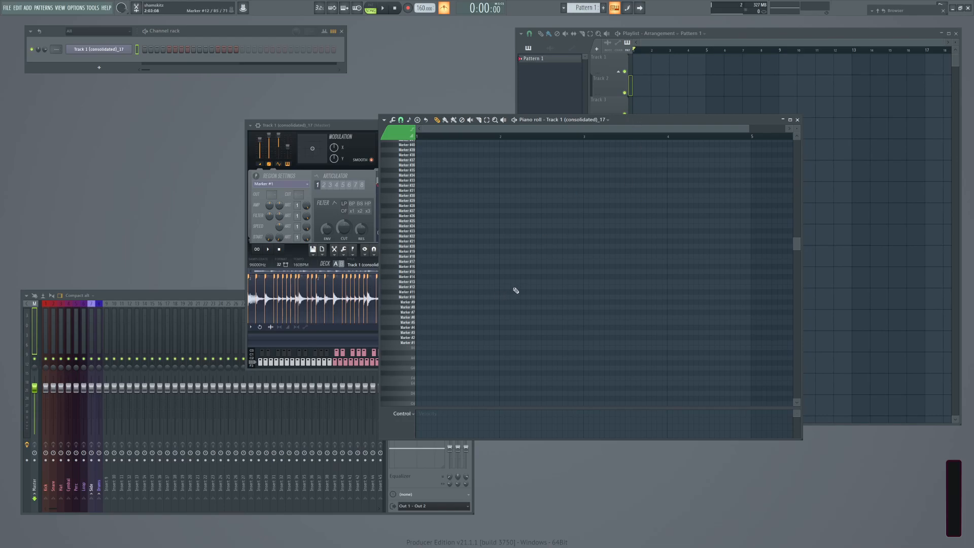
scroll(593, 291, "up", 10)
scroll(529, 259, "down", 7)
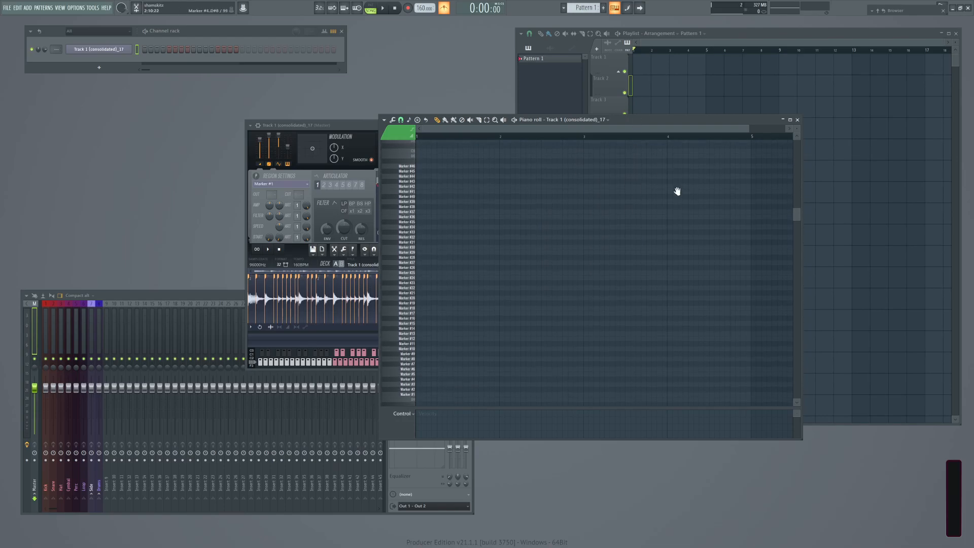
left_click(406, 315)
left_click(406, 294)
left_click(406, 274)
left_click(403, 235)
left_click(406, 210)
left_click(406, 275)
left_click(406, 306)
left_click(409, 362)
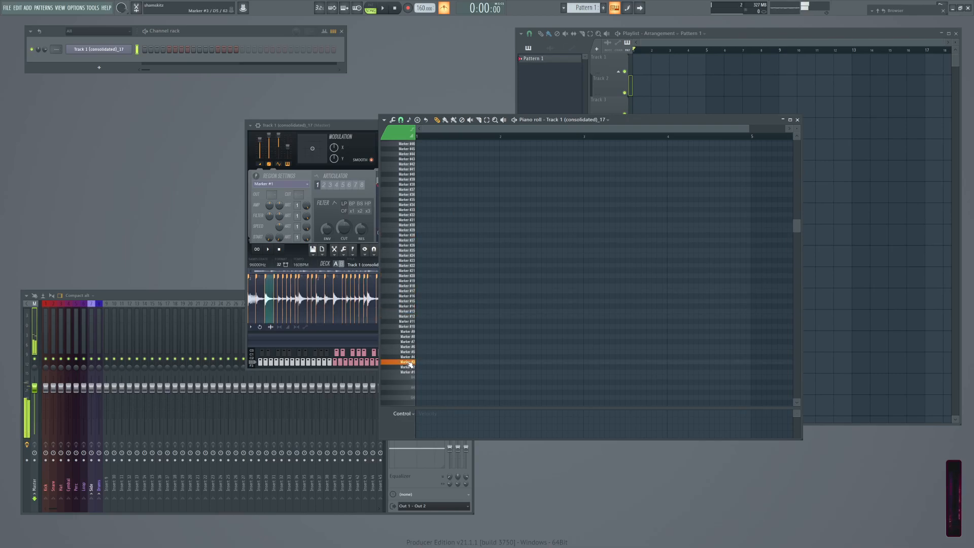
left_click(411, 279)
left_click(410, 301)
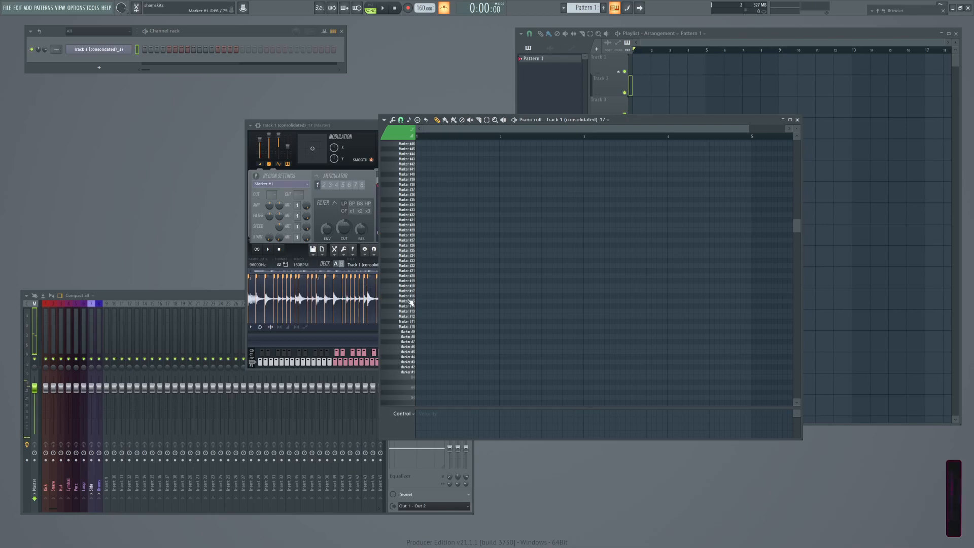
left_click(410, 267)
left_click(408, 230)
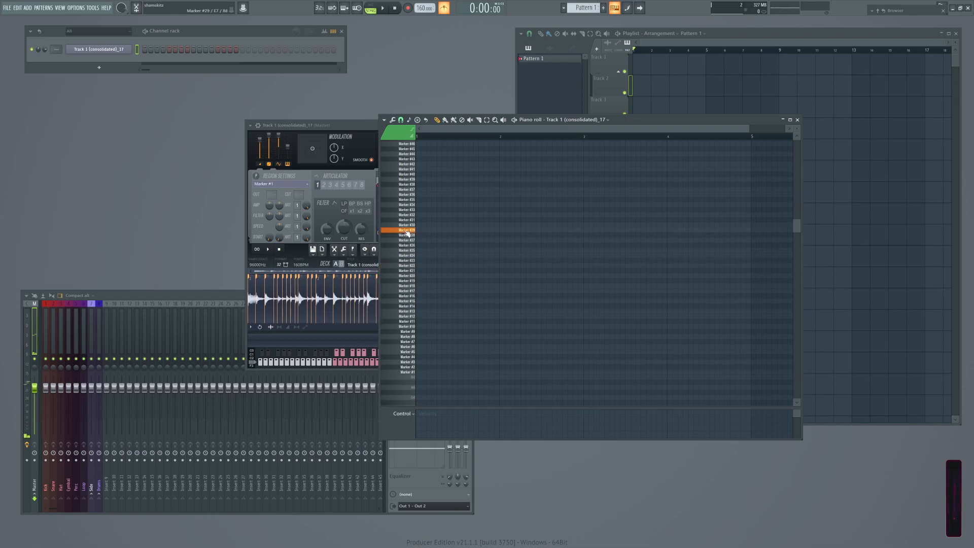
Run Slicex's Play to end regions script with Reset and Selection both set to No.
left_click(346, 128)
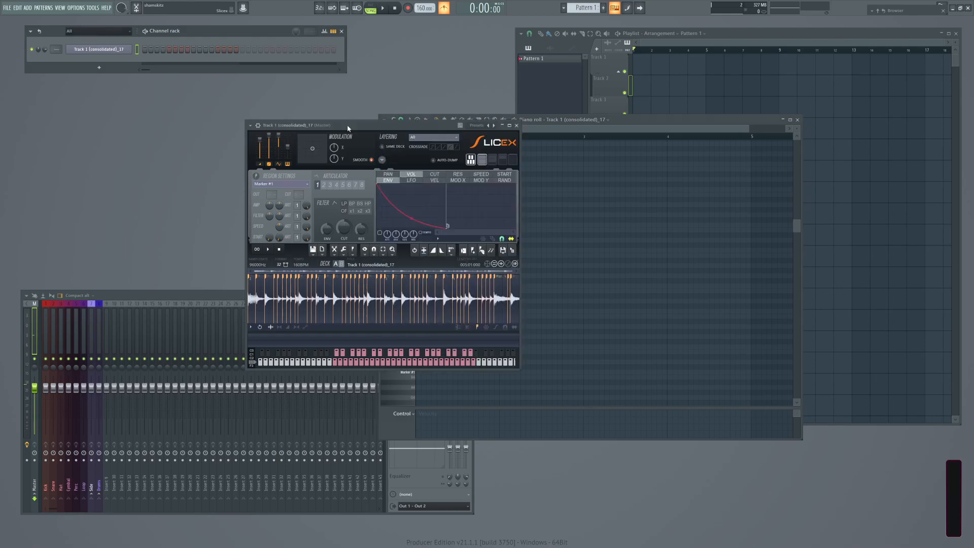
left_click(343, 250)
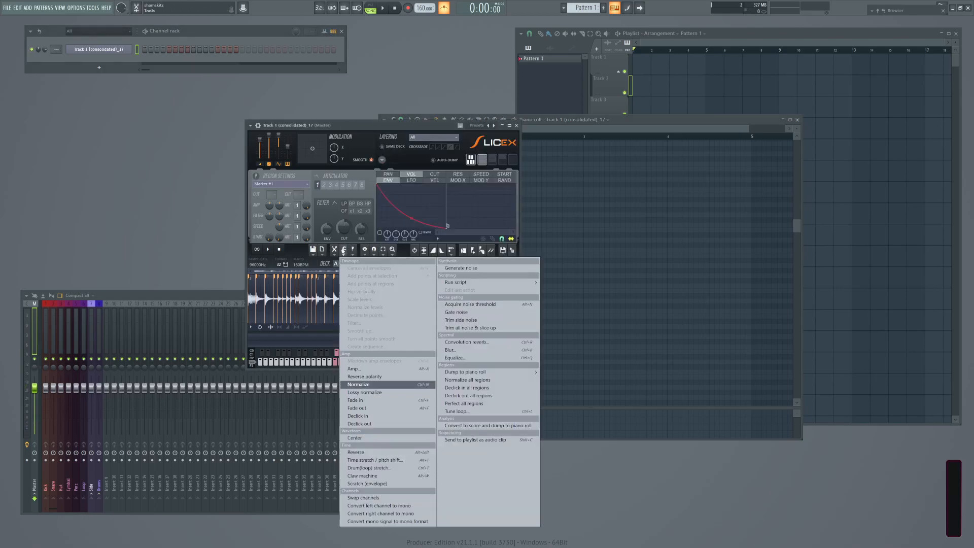
mouse_move(459, 287)
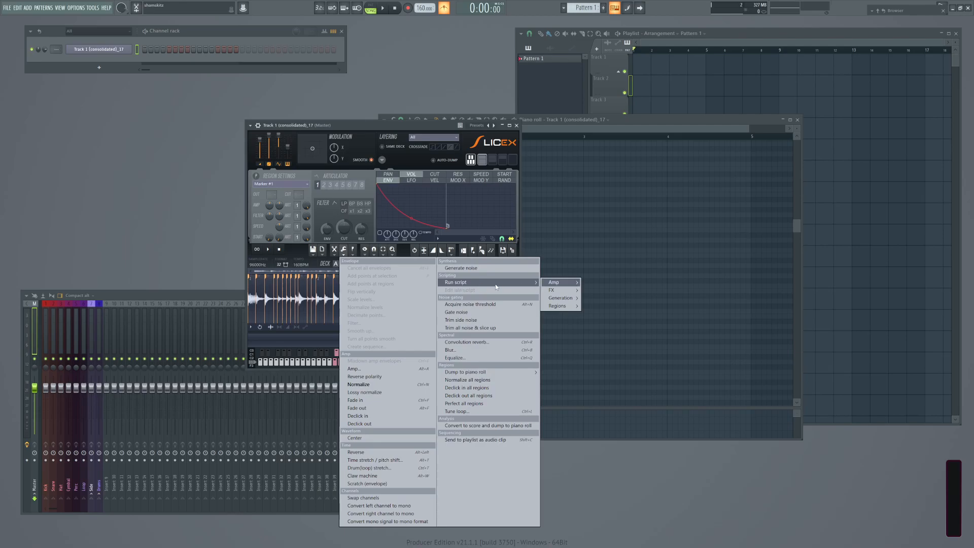
mouse_move(562, 306)
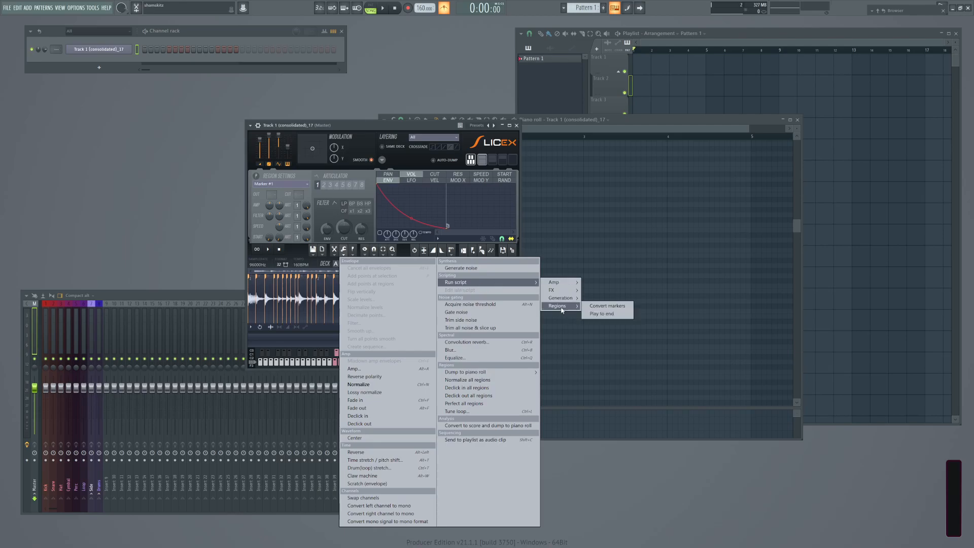
left_click(600, 314)
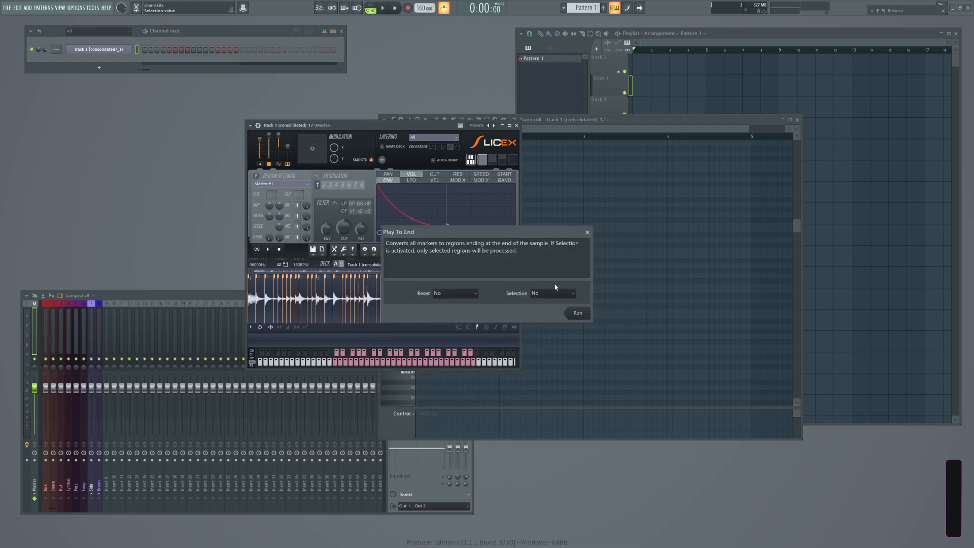
left_click(579, 313)
Audition several region keys in the piano roll to hear the slices play through to the sample's end.
left_click(603, 131)
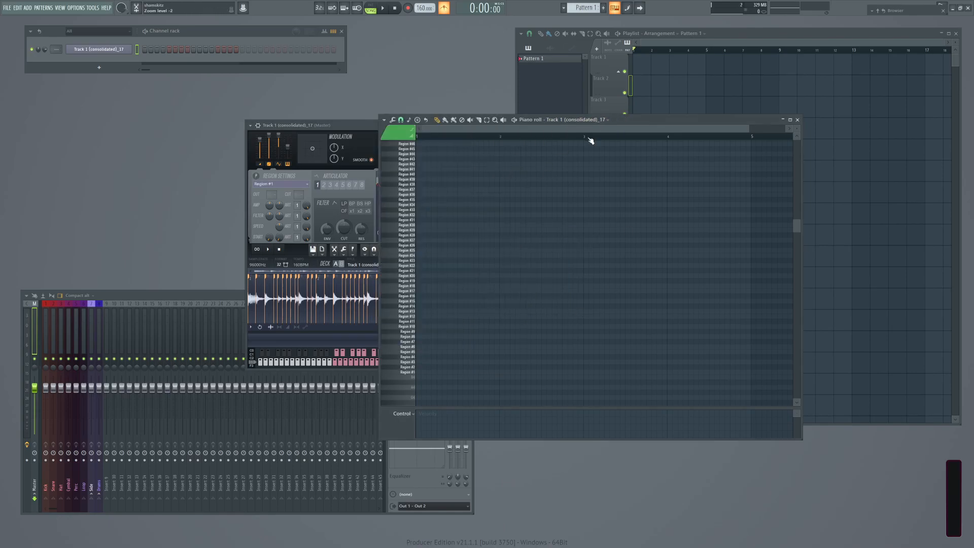
left_click(407, 250)
left_click(406, 164)
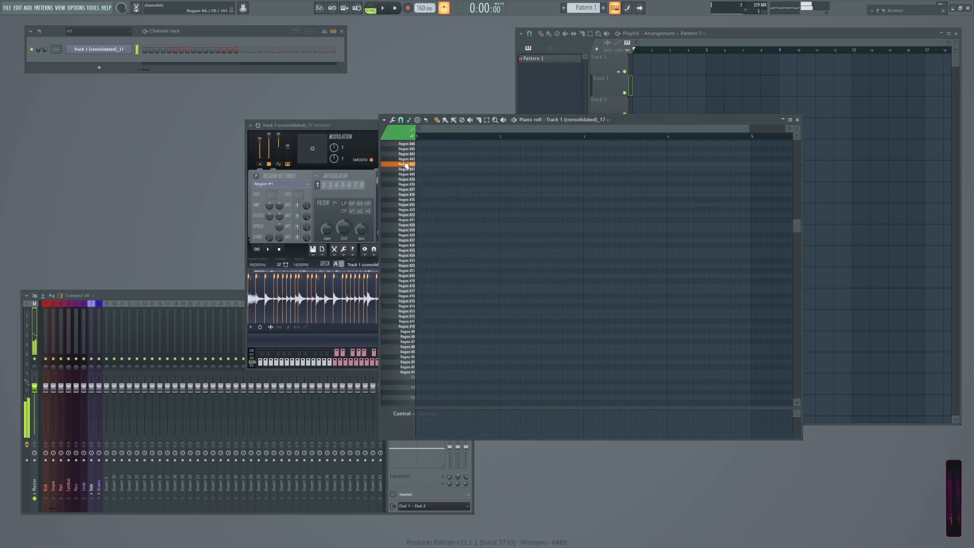
left_click(408, 250)
left_click(406, 210)
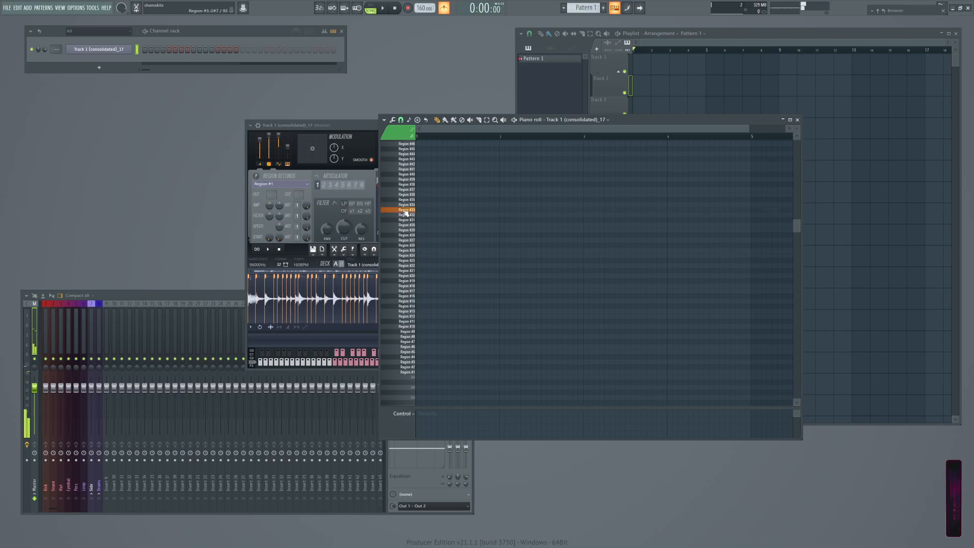
left_click(405, 287)
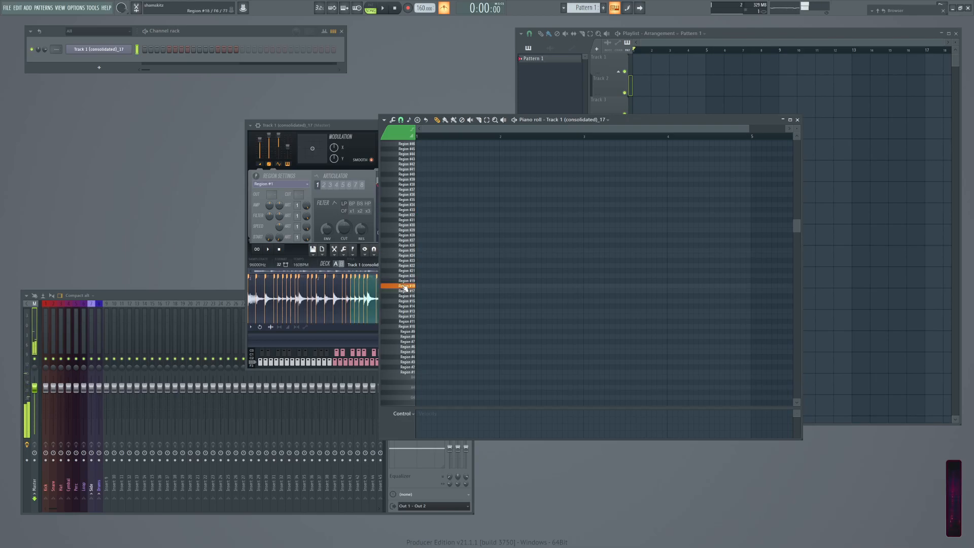
left_click(405, 338)
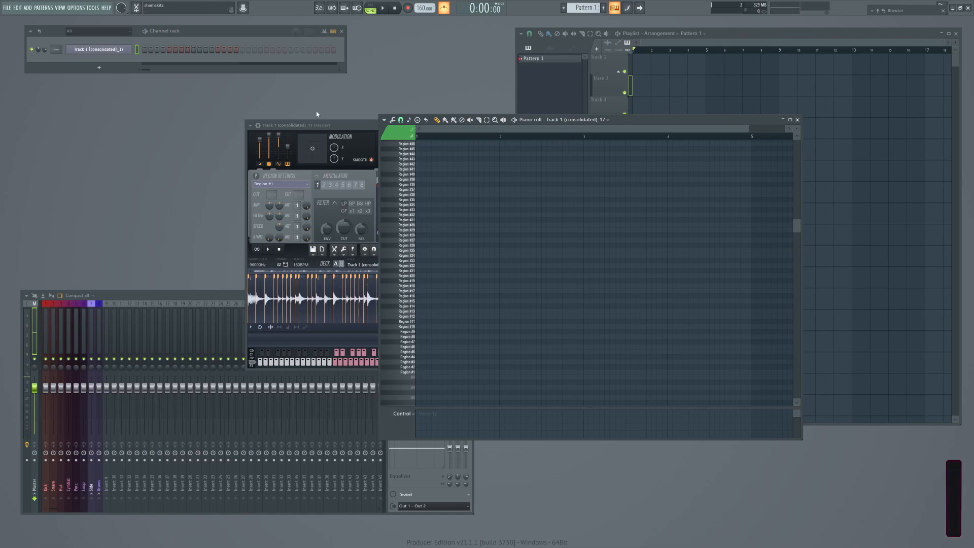
Enable the filter cutoff envelope in Slicex's articulator and audition regions to compare the sound.
left_click_drag(358, 126, 196, 140)
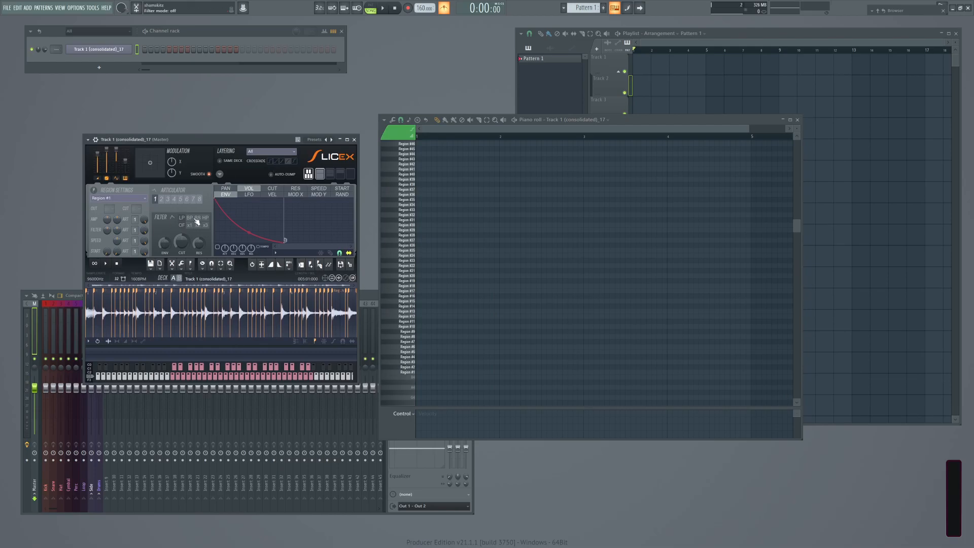
left_click(273, 189)
left_click(410, 201)
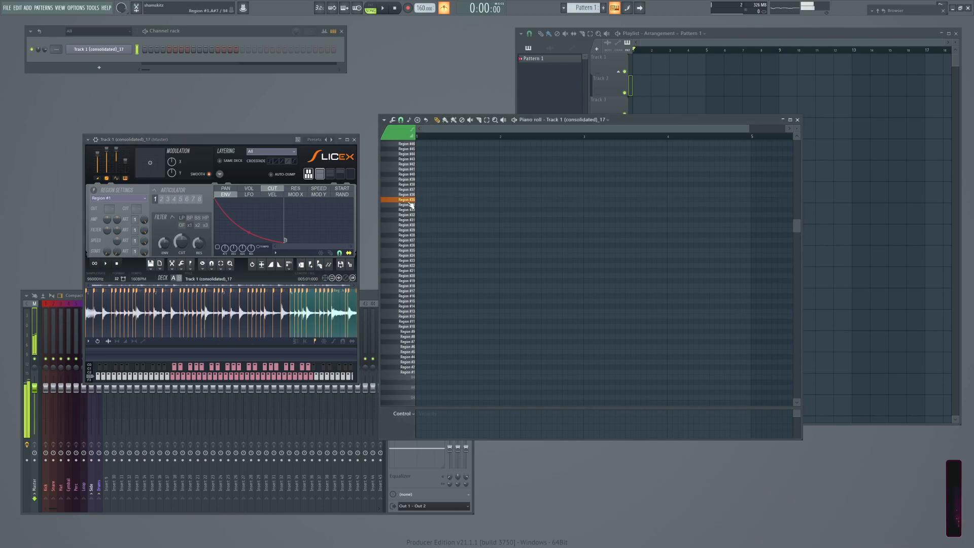
left_click(407, 292)
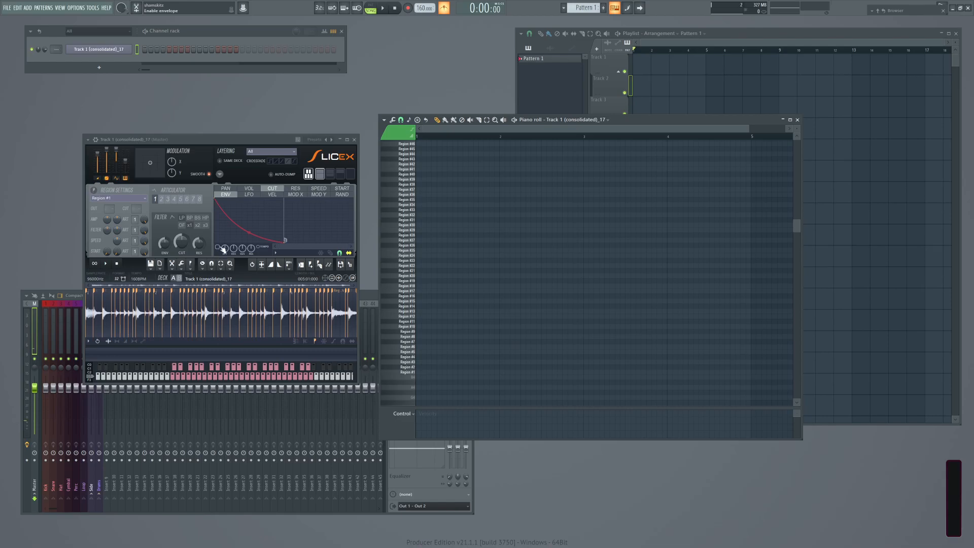
left_click(405, 263)
left_click(405, 218)
left_click(412, 266)
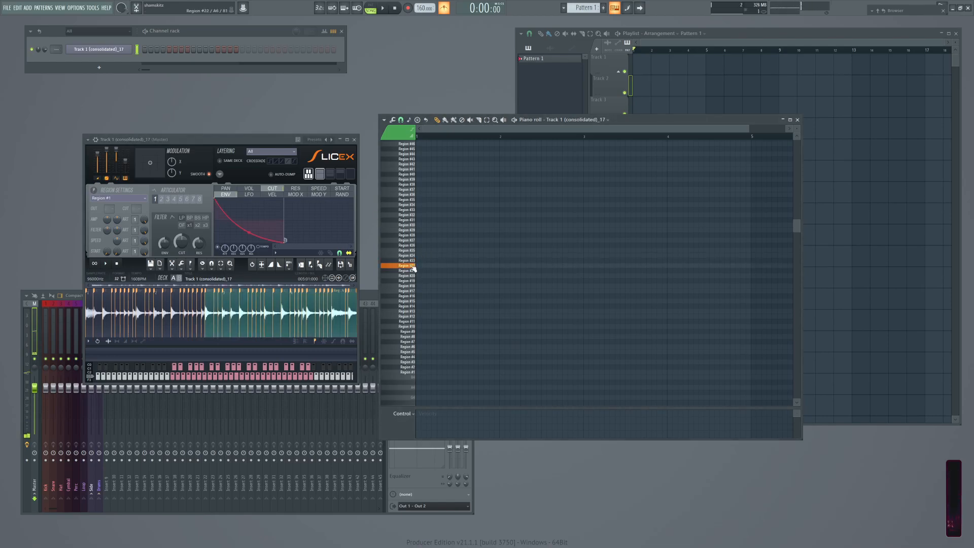
left_click(415, 184)
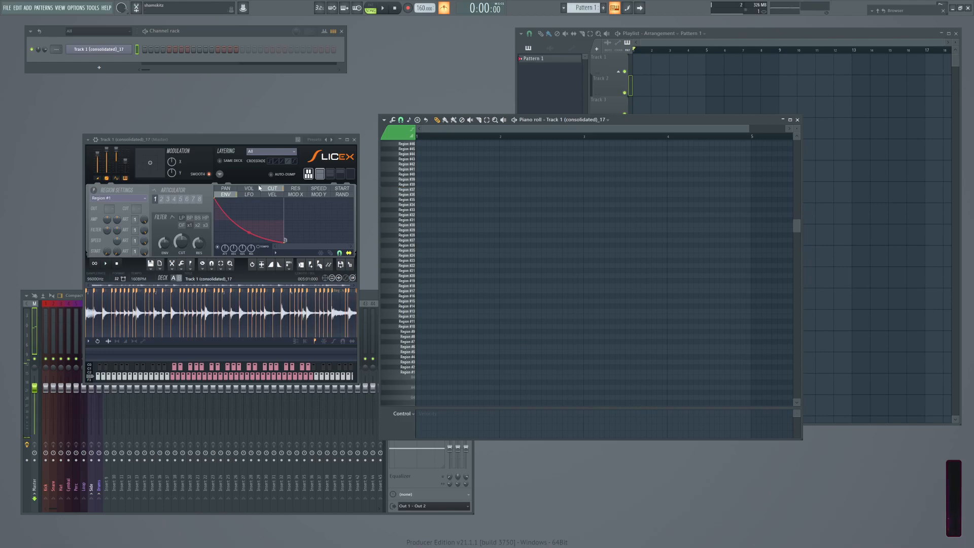
Audition more regions with the filter and set Slicex's filter cutoff frequency to 62%.
left_click(413, 219)
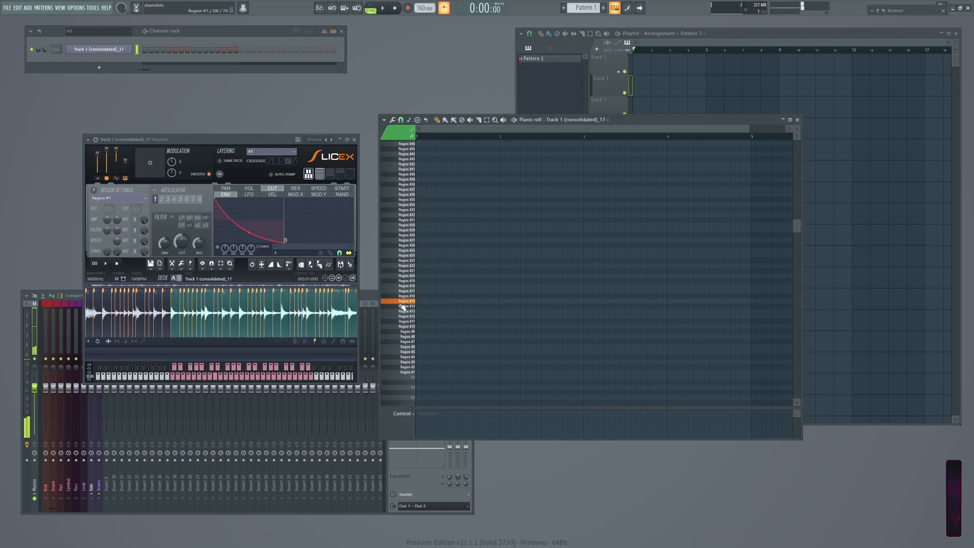
left_click(408, 358)
left_click_drag(407, 359, 413, 208)
left_click(414, 186)
left_click(414, 189)
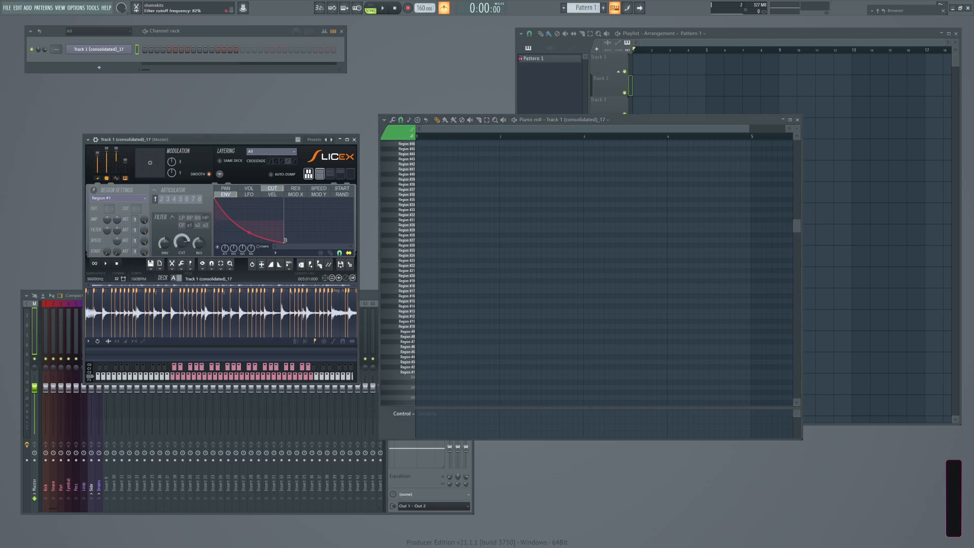
Set Slicex's filter cutoff envelope amount to 99% and audition several regions in the piano roll.
left_click(411, 231)
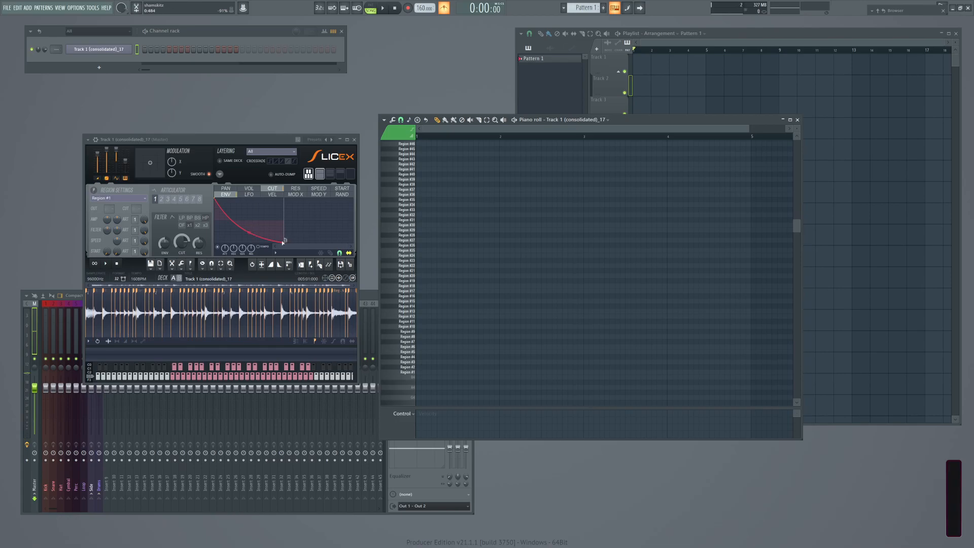
left_click_drag(163, 243, 163, 224)
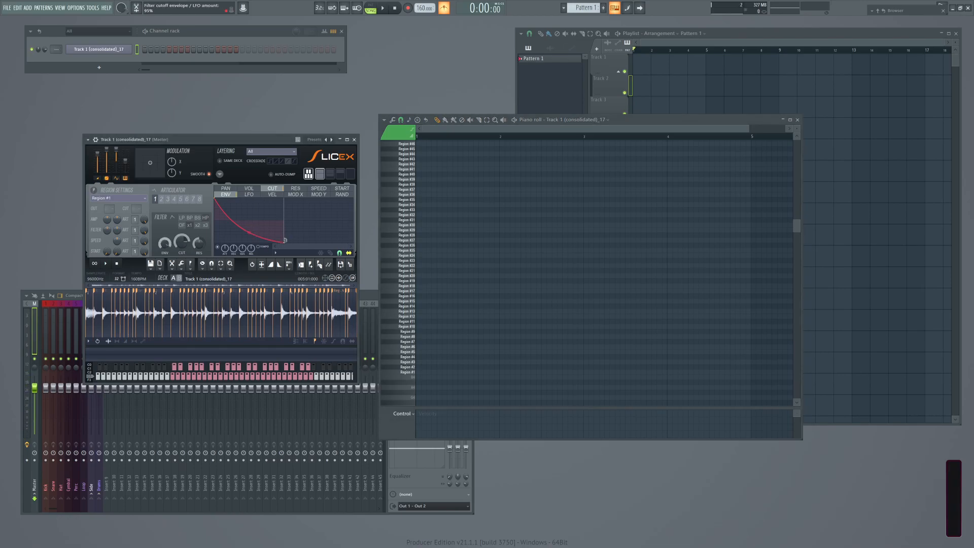
left_click(402, 246)
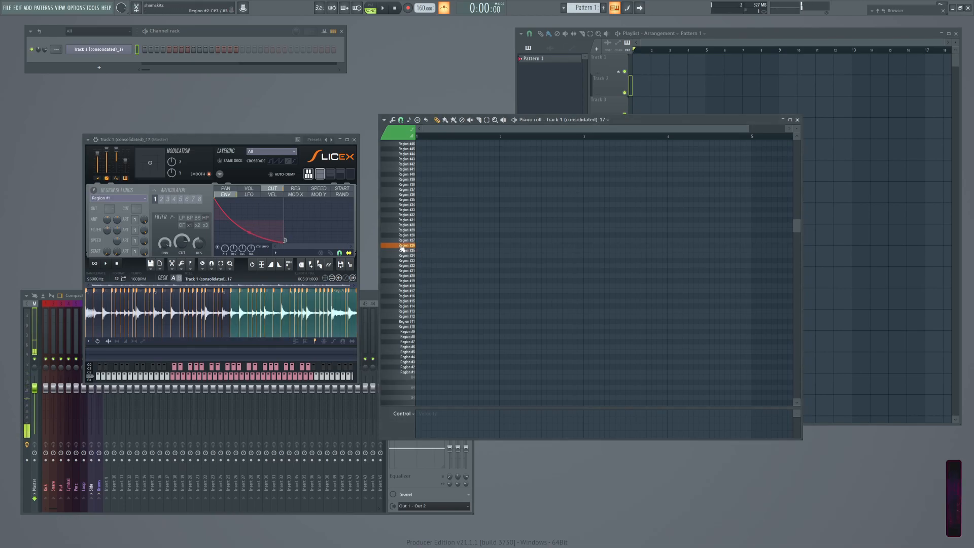
left_click(407, 206)
left_click(396, 343)
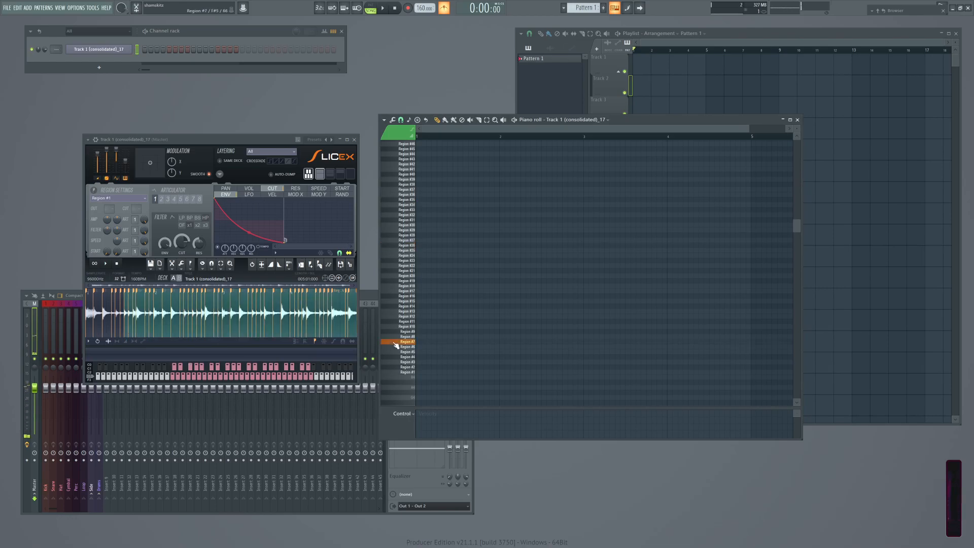
left_click(399, 287)
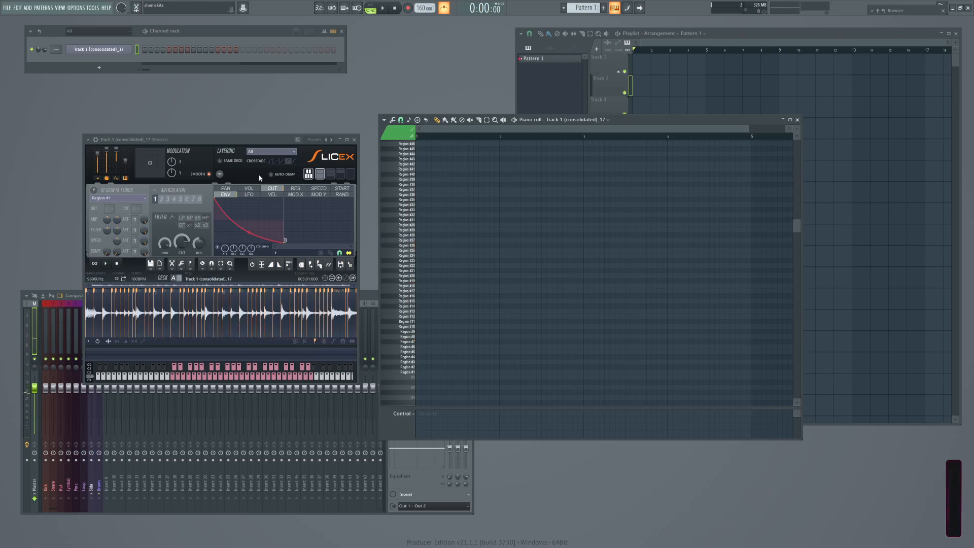
left_click(410, 246)
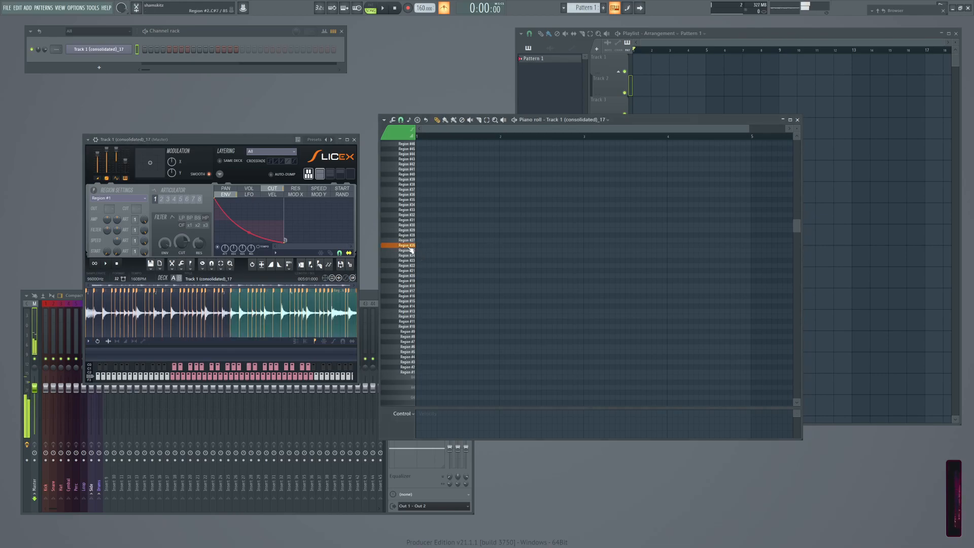
left_click(402, 286)
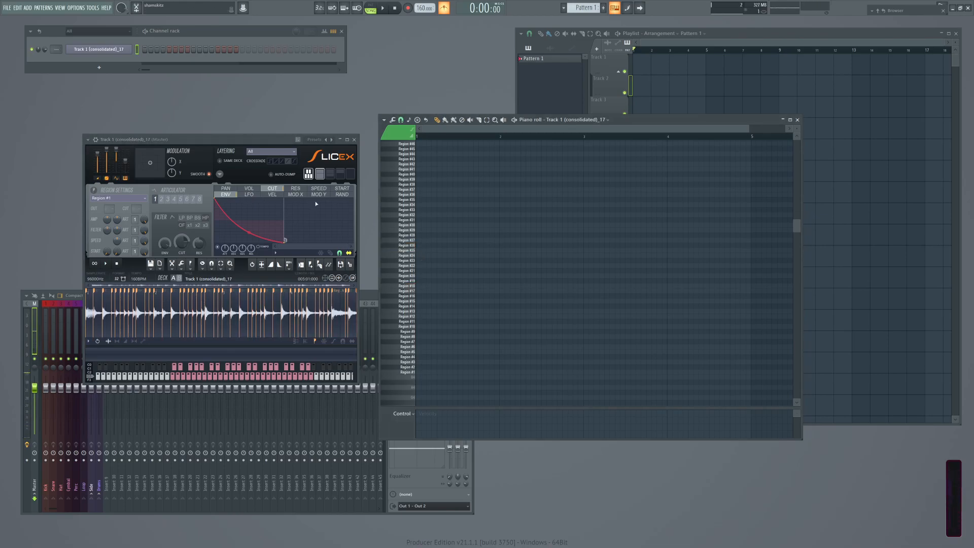
Close Slicex and sequence one-bar notes across bars 1 to 4 on Regions #12, #19, #12 and #25.
left_click(353, 139)
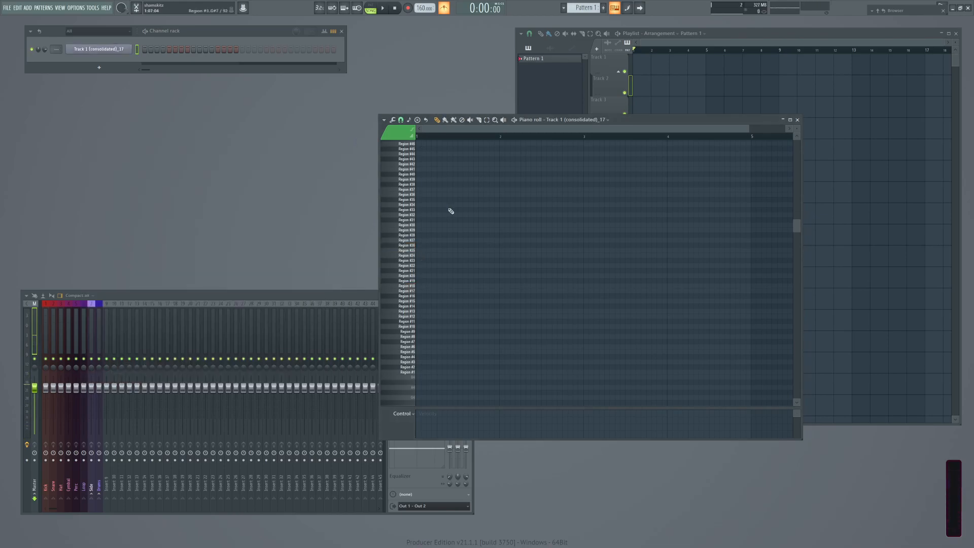
scroll(477, 325, "down", 3)
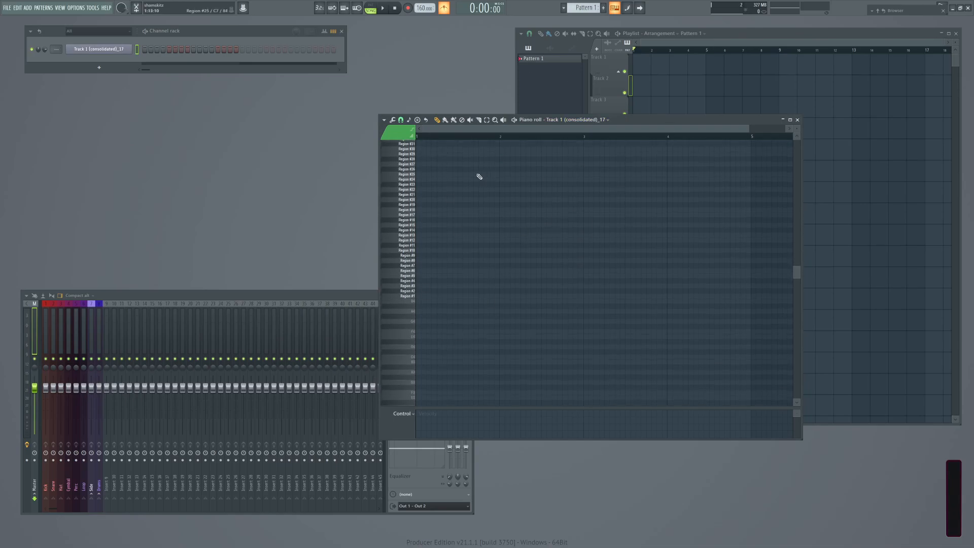
left_click(422, 210)
left_click_drag(492, 210, 486, 210)
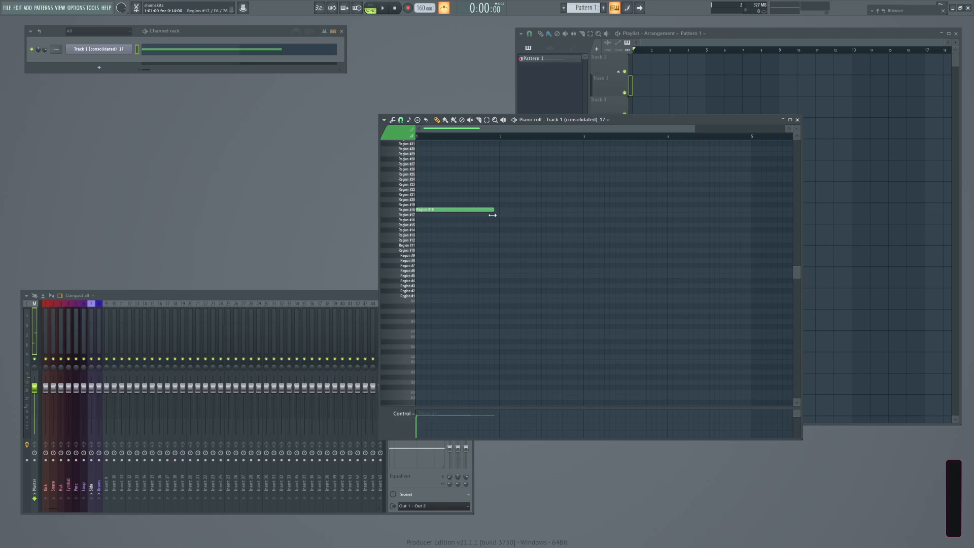
left_click_drag(434, 210, 435, 240)
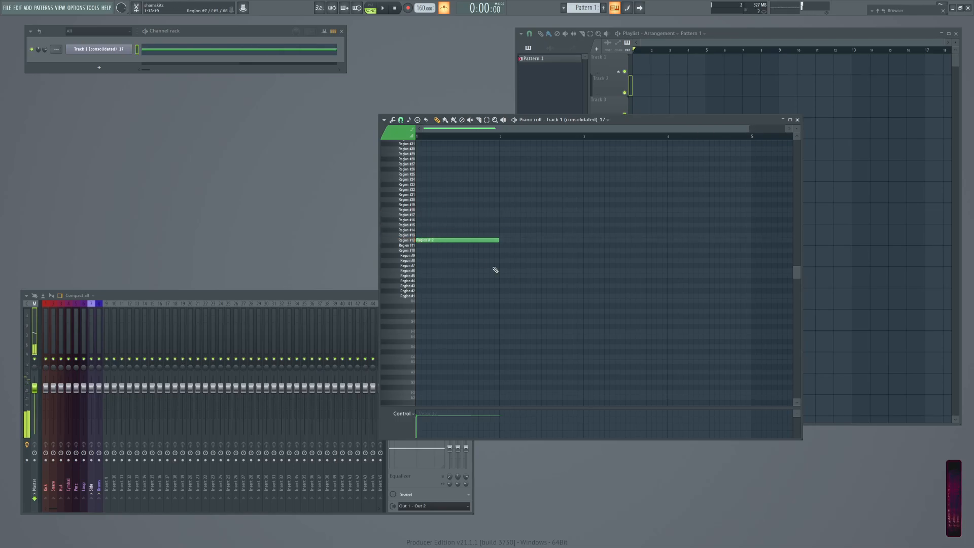
left_click(503, 205)
left_click(588, 241)
left_click_drag(668, 205, 666, 172)
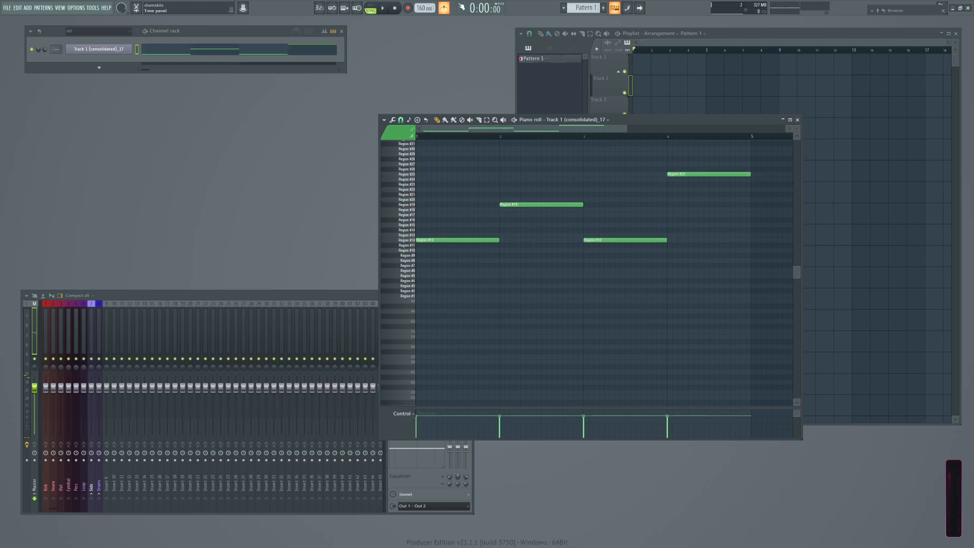
Place Pattern 1 at bar 1 of Track 1 in the playlist, play it, and return to the piano roll.
left_click(653, 59)
key("space")
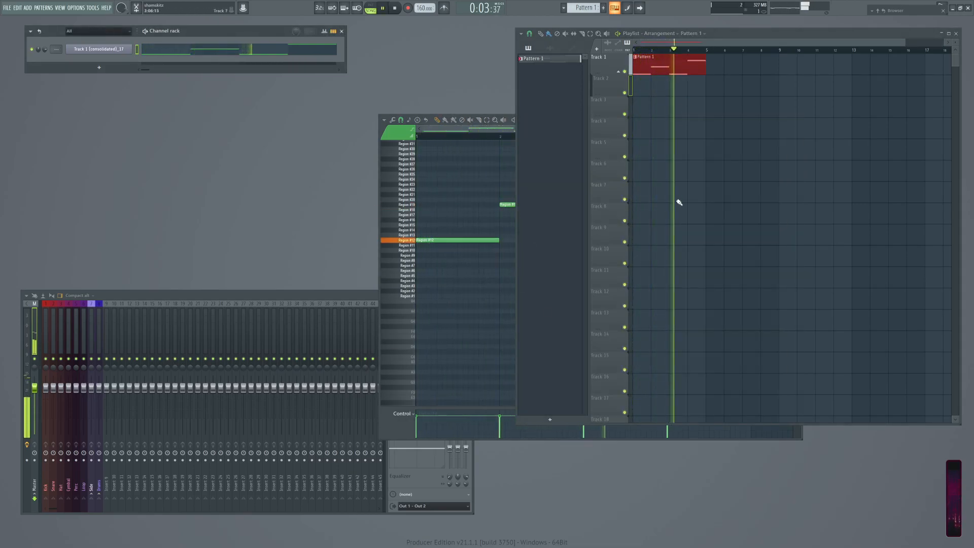
left_click(406, 426)
key("space")
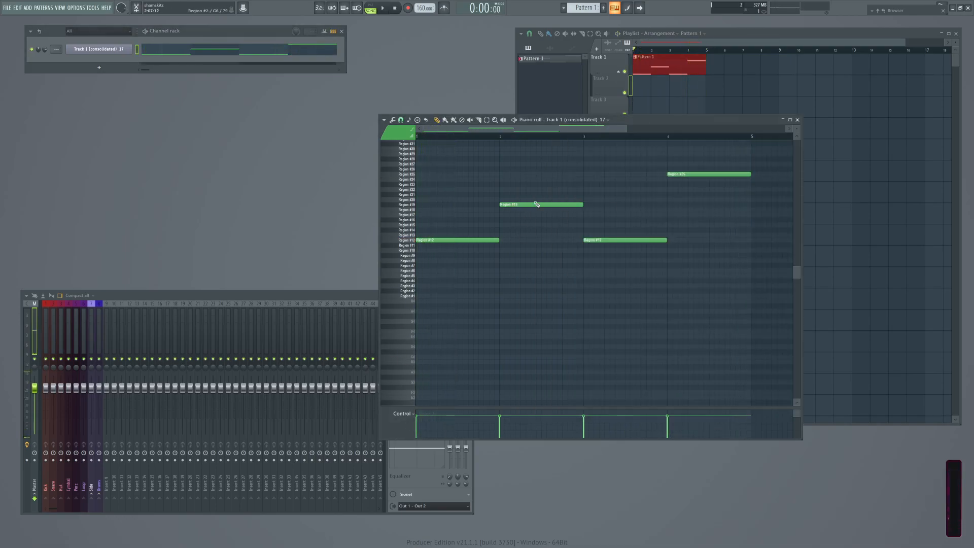
Move the bar 2 note to Region #15, replace the bar 1 note with Region #3, and play the pattern.
left_click_drag(535, 205, 535, 224)
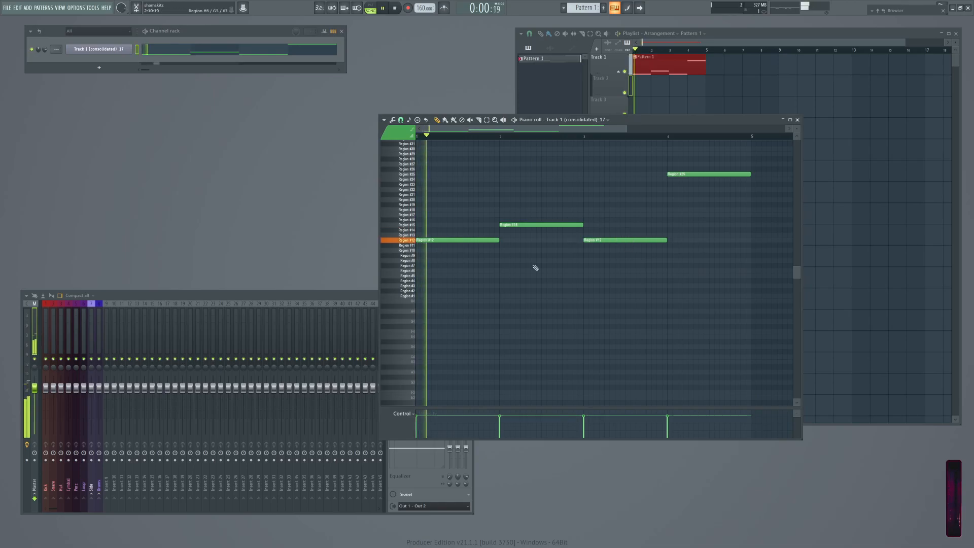
mouse_move(448, 236)
left_mouse_down()
mouse_move(444, 267)
mouse_move(402, 275)
left_mouse_up()
right_click(441, 275)
right_click(453, 240)
left_click(421, 286)
key("space")
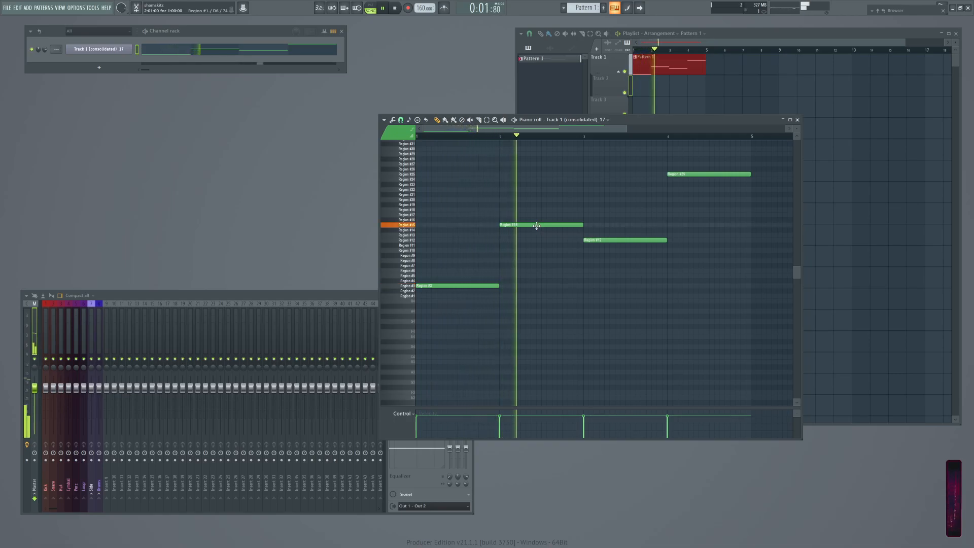
Delete the notes in bars 3 and 4 and stop playback.
right_click(630, 245)
right_click(692, 174)
key("space")
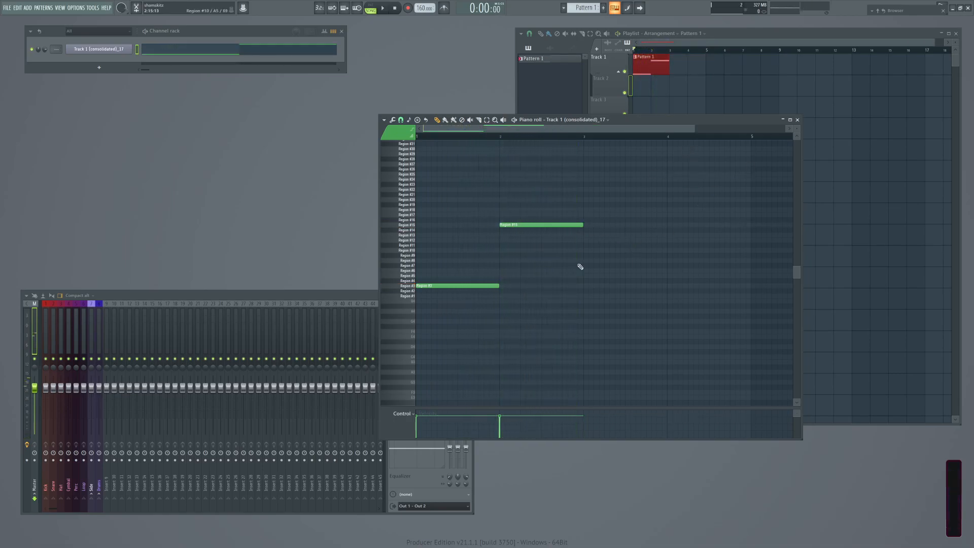
Draw two consecutive three-beat Region #3 notes from bar 3, followed by a Region #13 note.
left_click(588, 286)
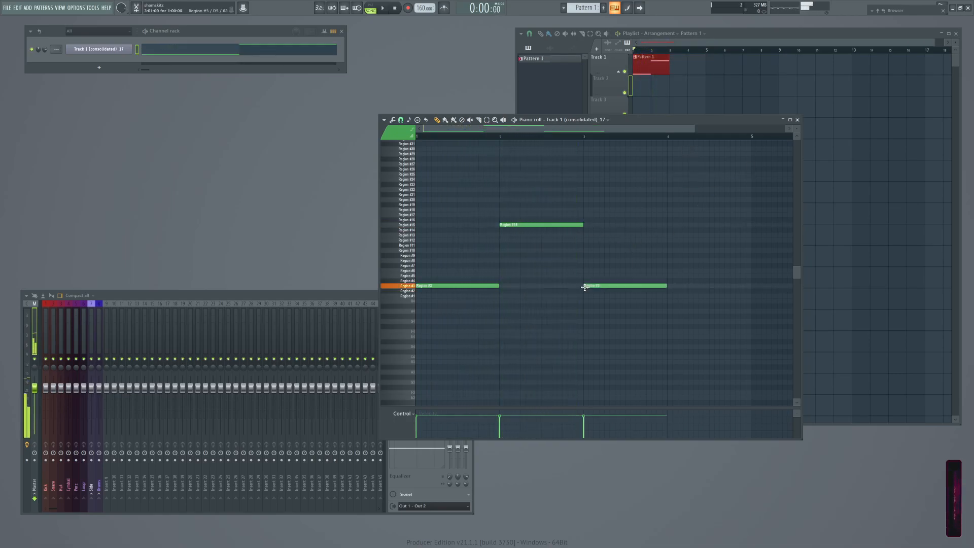
left_click(652, 286)
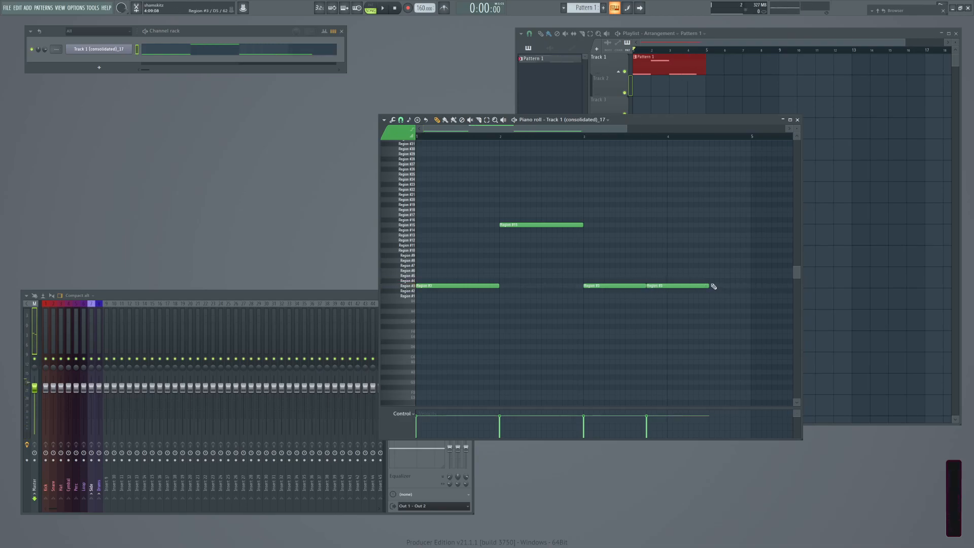
left_click_drag(712, 224, 712, 234)
left_click(726, 235)
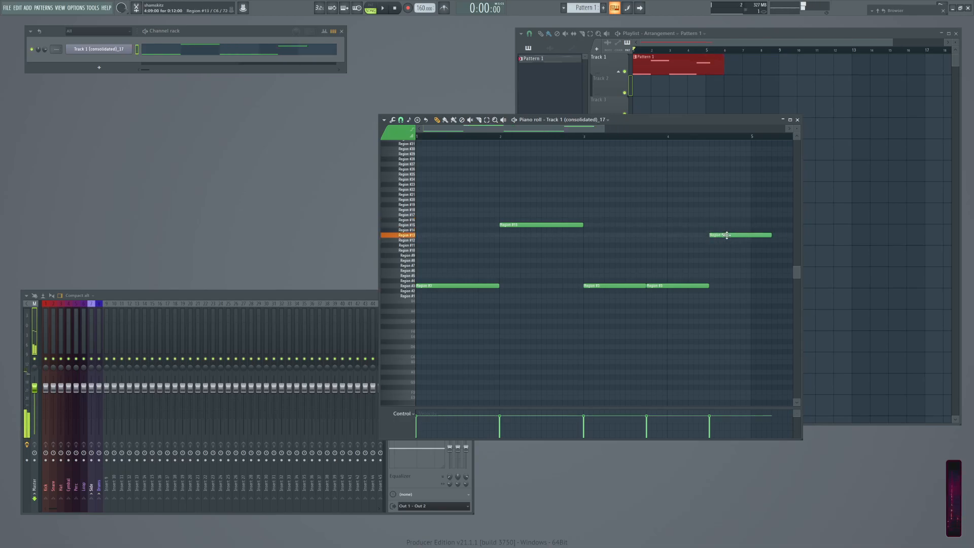
left_click(773, 231)
right_click(774, 231)
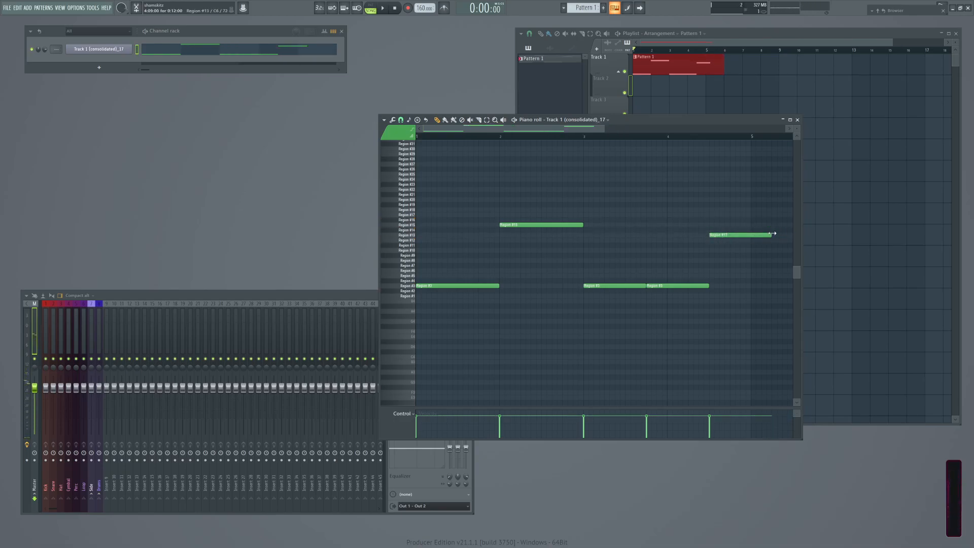
Play the pattern, shorten the second of the consecutive Region #3 notes to one beat, and make the Region #13 note fill bar 4.
key("space")
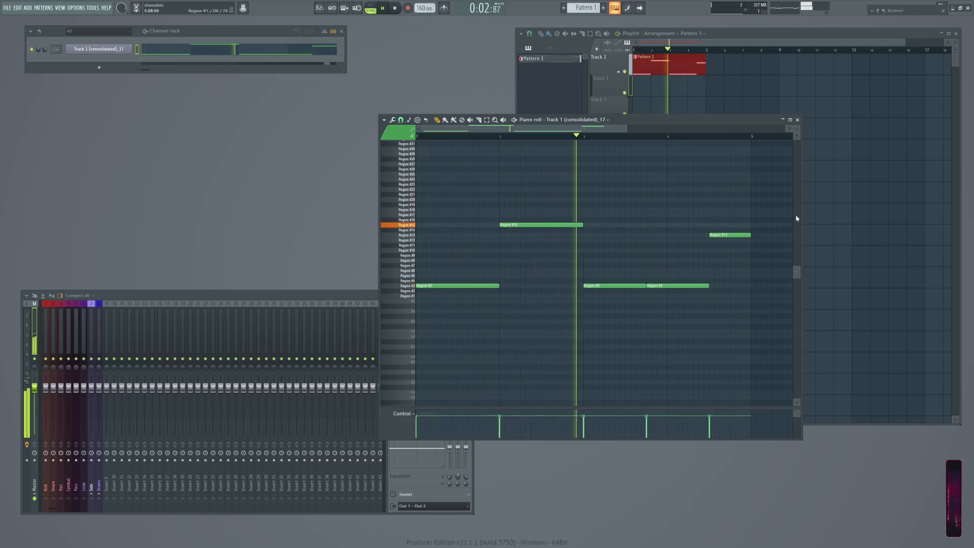
scroll(604, 253, "up", 5)
scroll(653, 330, "down", 6)
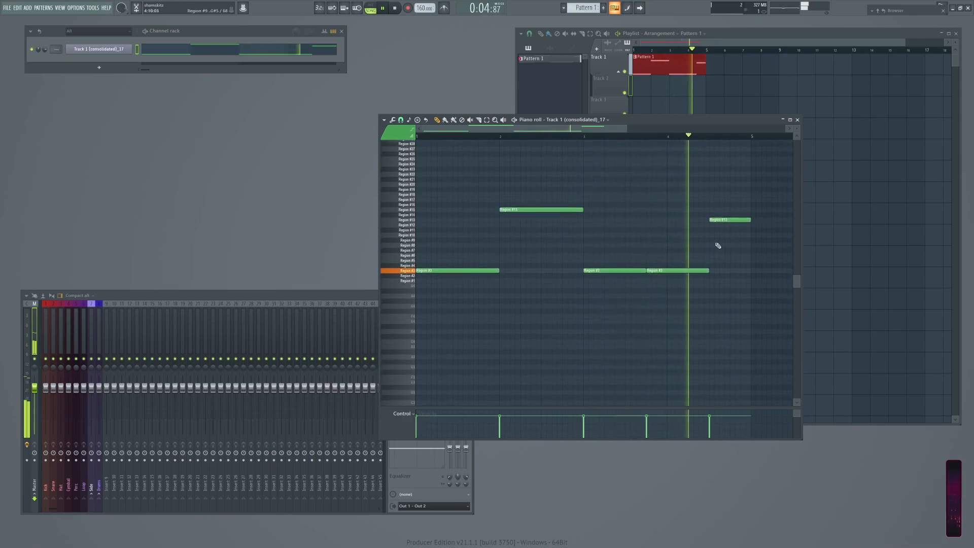
key("space")
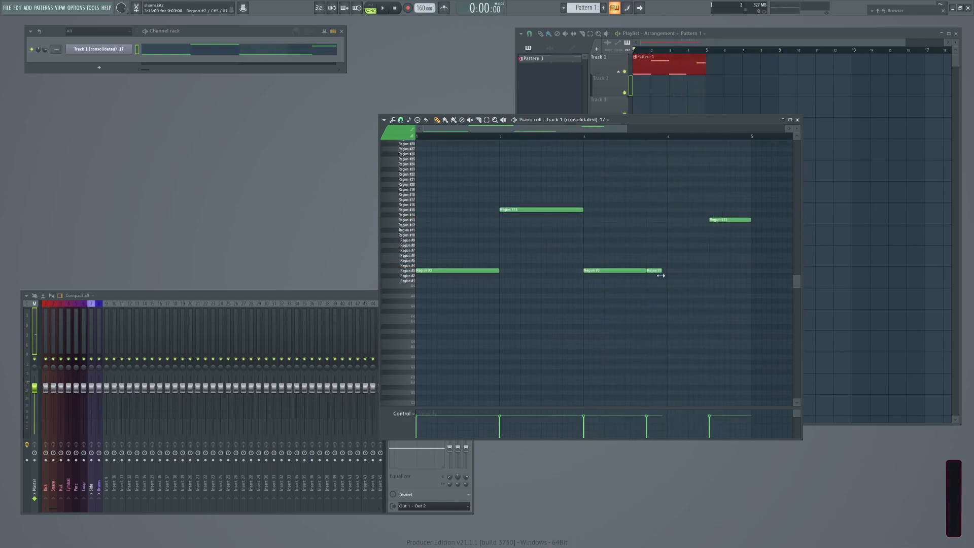
left_click_drag(724, 219, 682, 220)
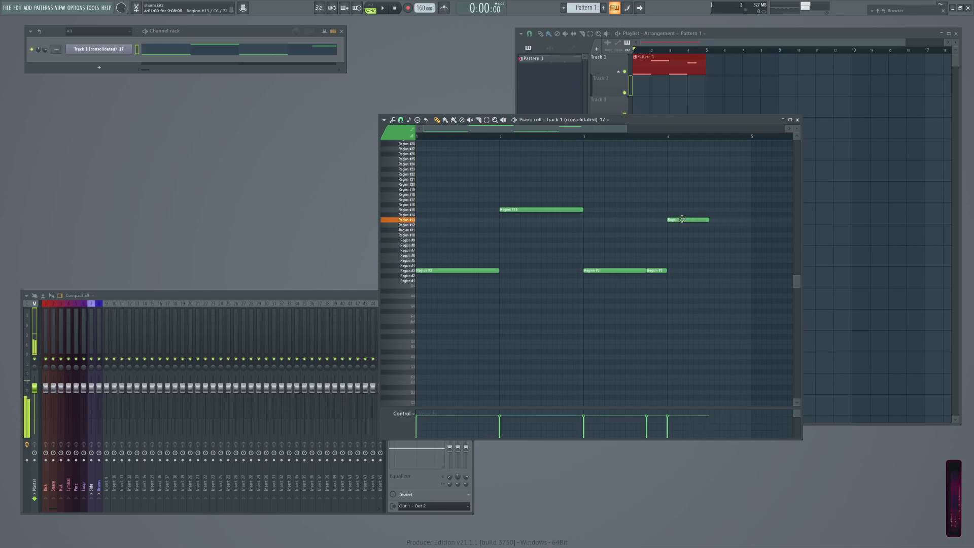
key("space")
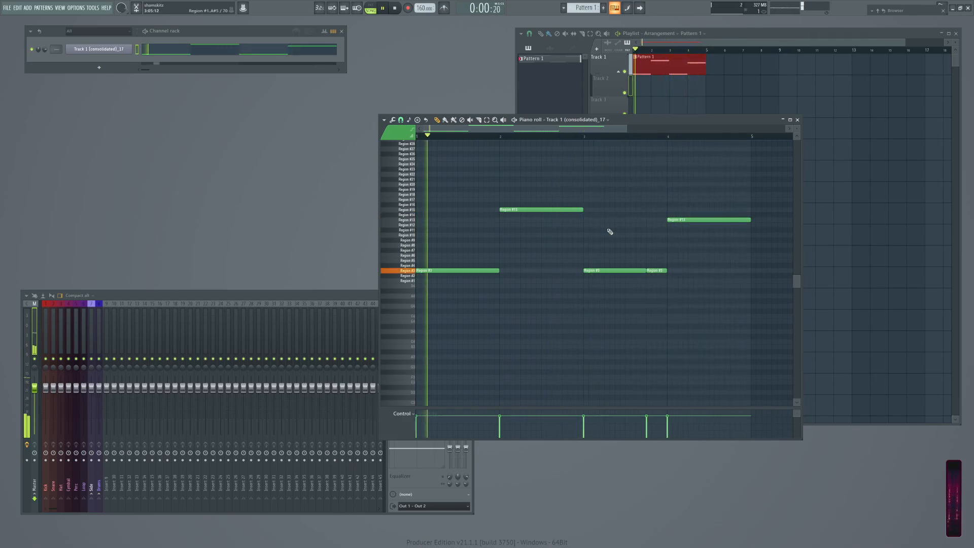
Move the bar 4 note to Region #22 and shorten the bar 1 and bar 2 notes to three beats each.
left_click_drag(721, 220, 722, 174)
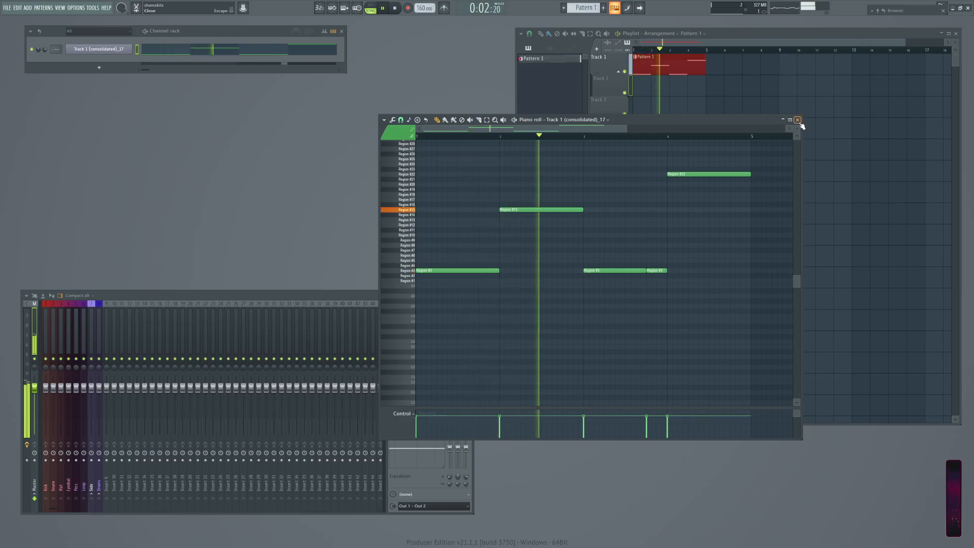
left_click_drag(497, 272, 479, 272)
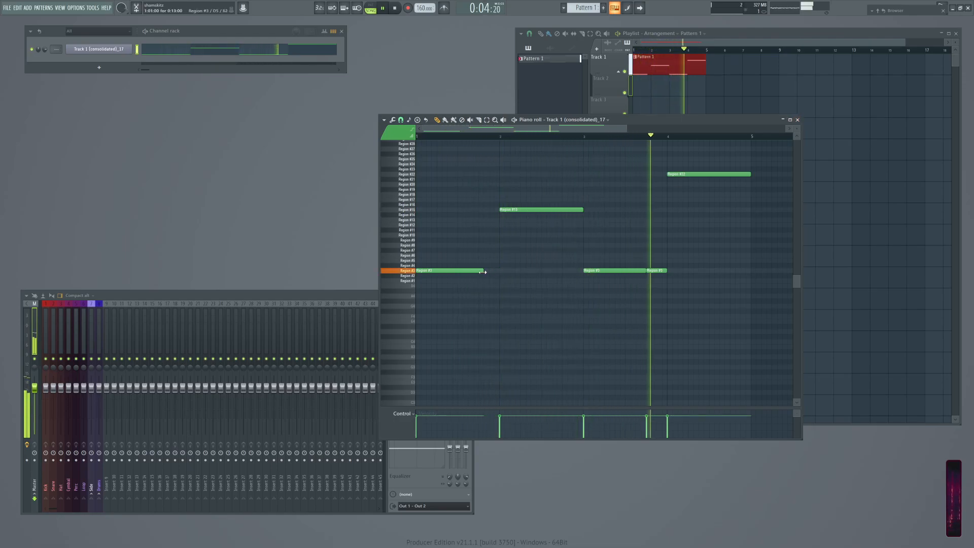
left_click_drag(582, 210, 563, 210)
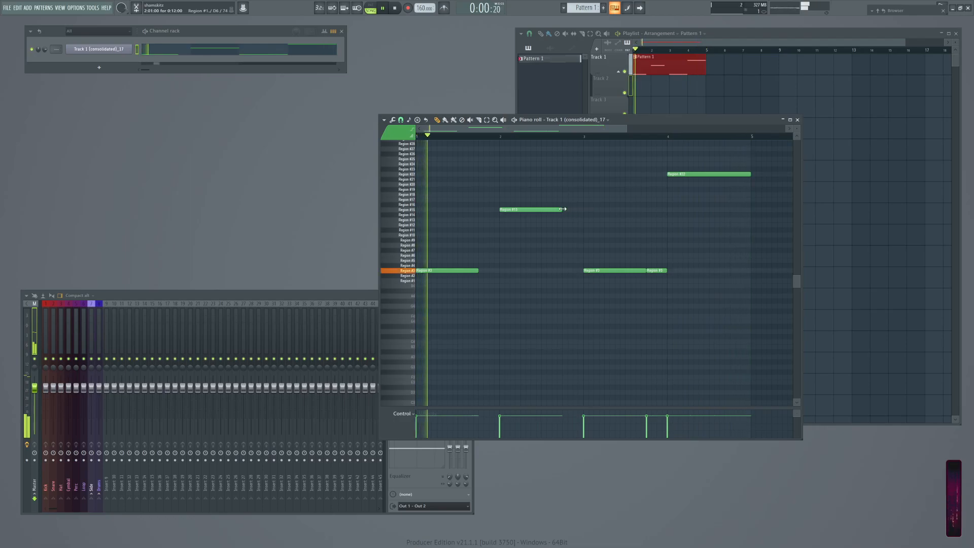
key("space")
Add one-beat notes on the fourth beats of bars 1 and 2 and move them to Region #24.
left_click(479, 169)
left_click(562, 169)
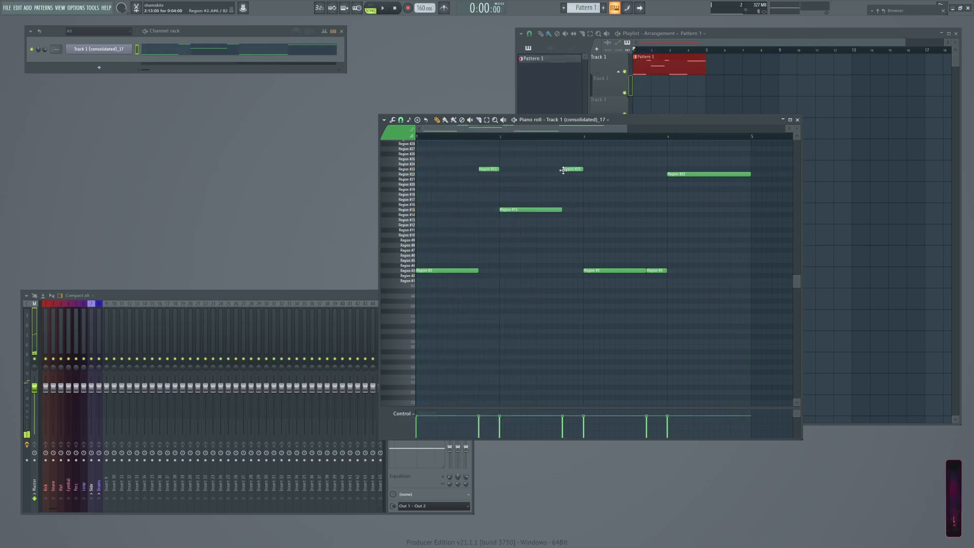
left_click_drag(570, 170, 570, 160)
key("space")
left_click_drag(489, 169, 489, 164)
Move the one-beat notes to Region #31 in bar 1 and Region #32 in bar 2, play the pattern, and return to the playlist.
scroll(599, 218, "up", 6)
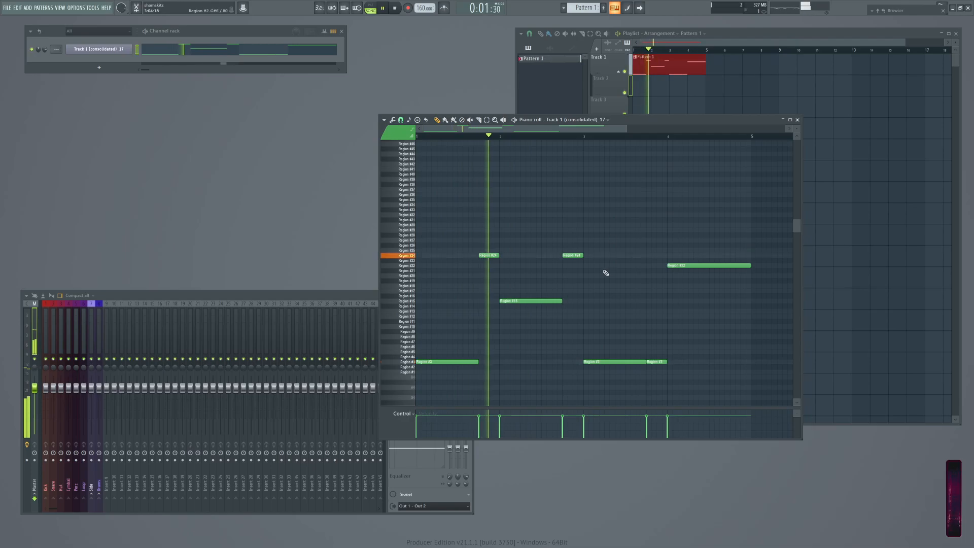
left_click_drag(489, 253, 490, 217)
left_click_drag(573, 253, 575, 215)
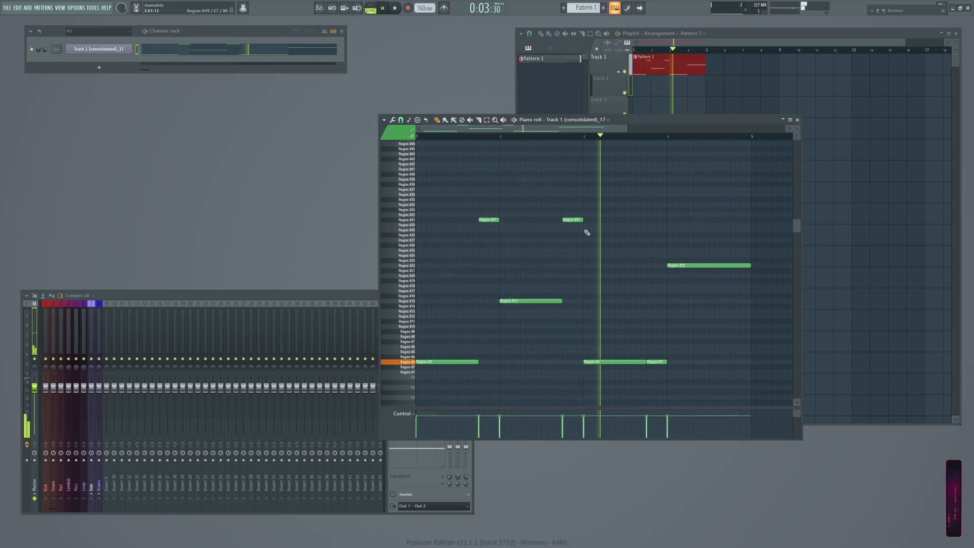
left_click_drag(573, 220, 573, 215)
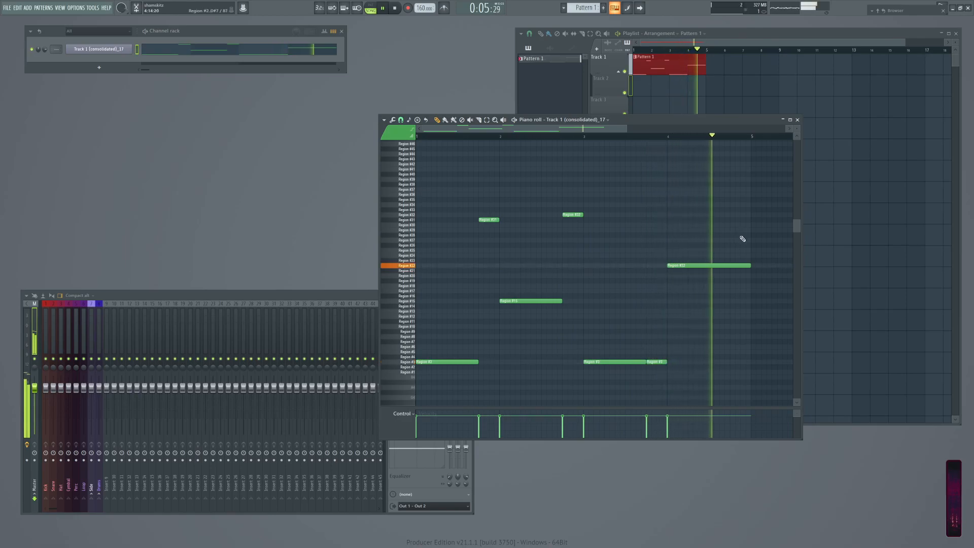
key("space")
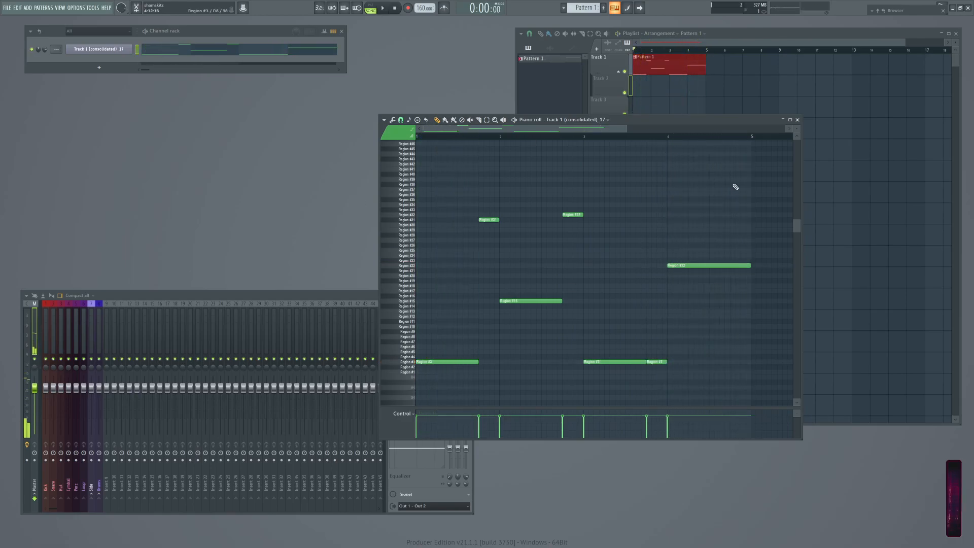
left_click(796, 39)
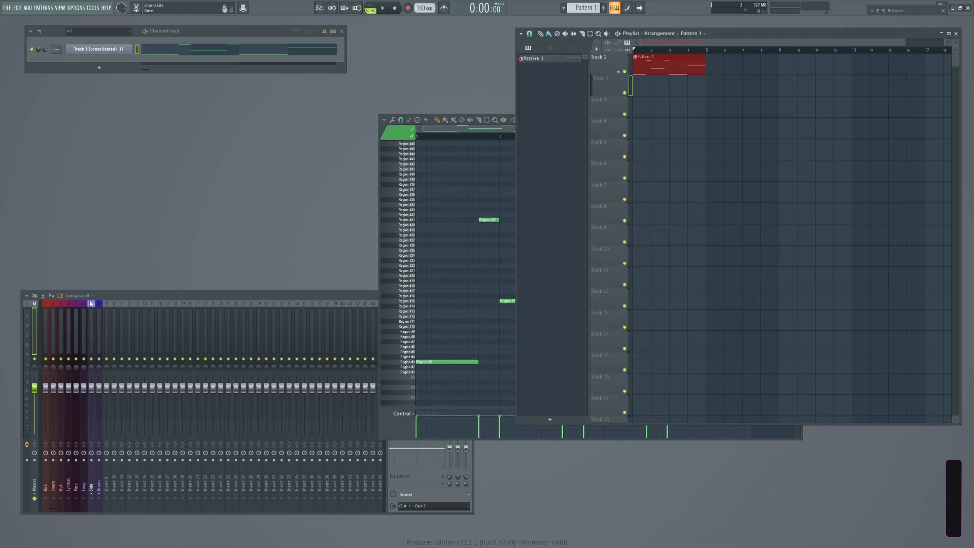
Route the Slicex channel to the Loop mixer track (6) and rename the channel amen slicex.
left_click(87, 470)
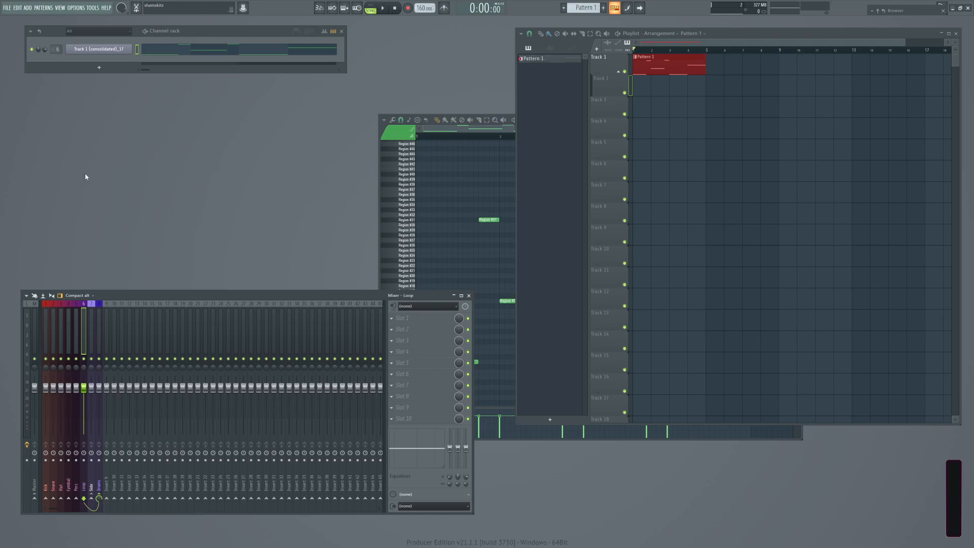
middle_click(102, 50)
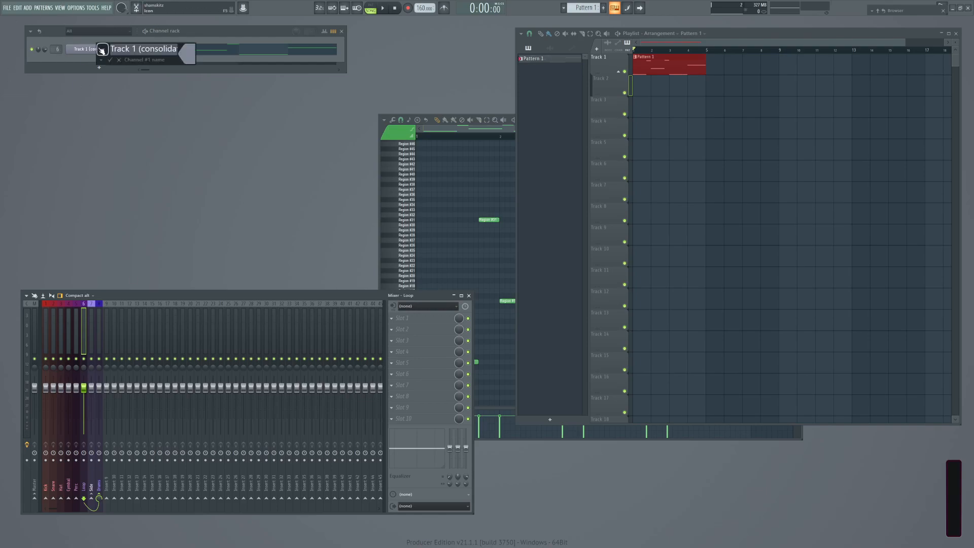
type("amen")
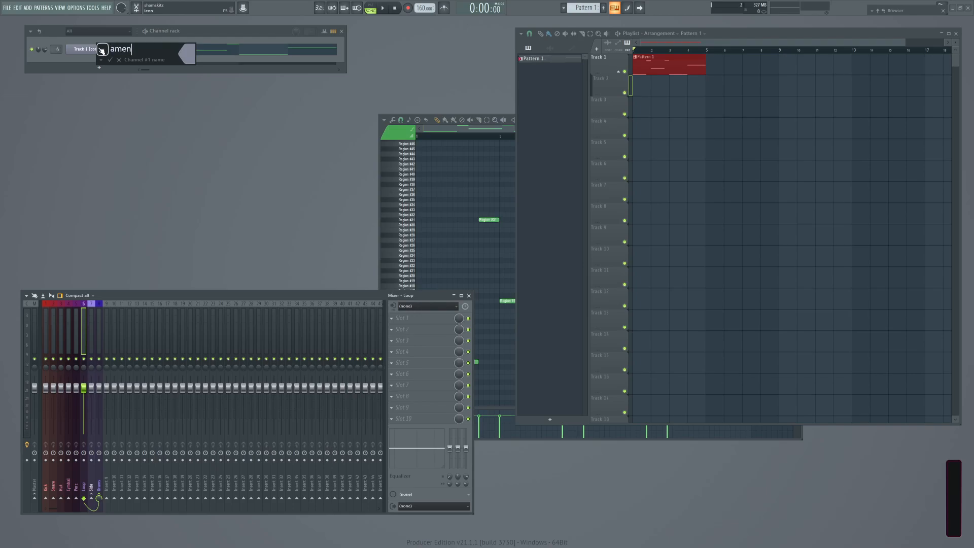
type(" slicex")
key("Return")
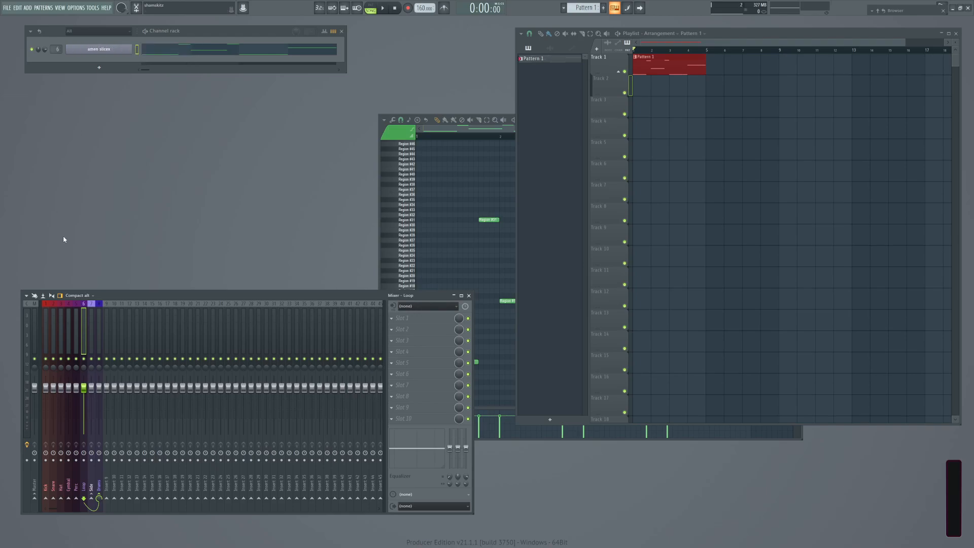
Insert a Fruit Kick channel in the channel rack and route it to the Kick mixer track (1).
right_click(100, 51)
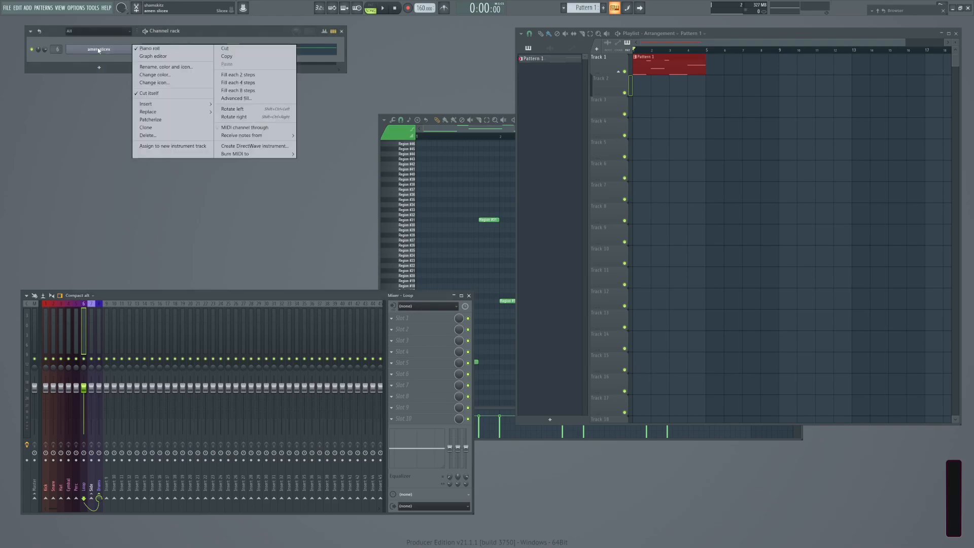
mouse_move(150, 107)
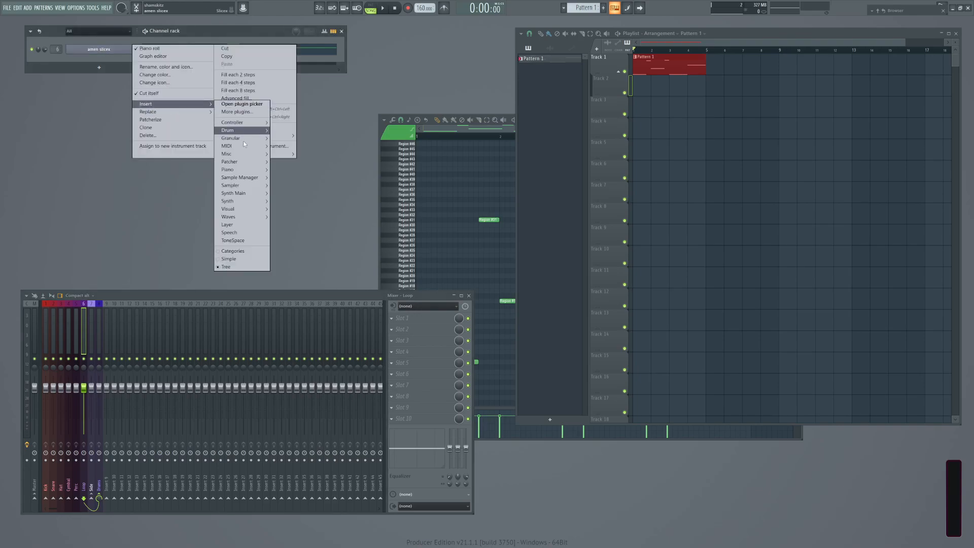
mouse_move(249, 131)
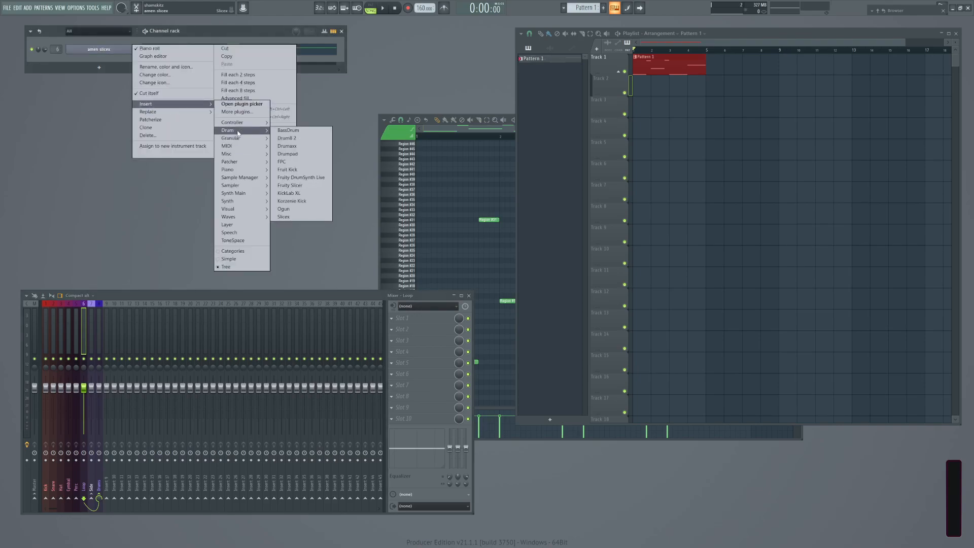
left_click(292, 173)
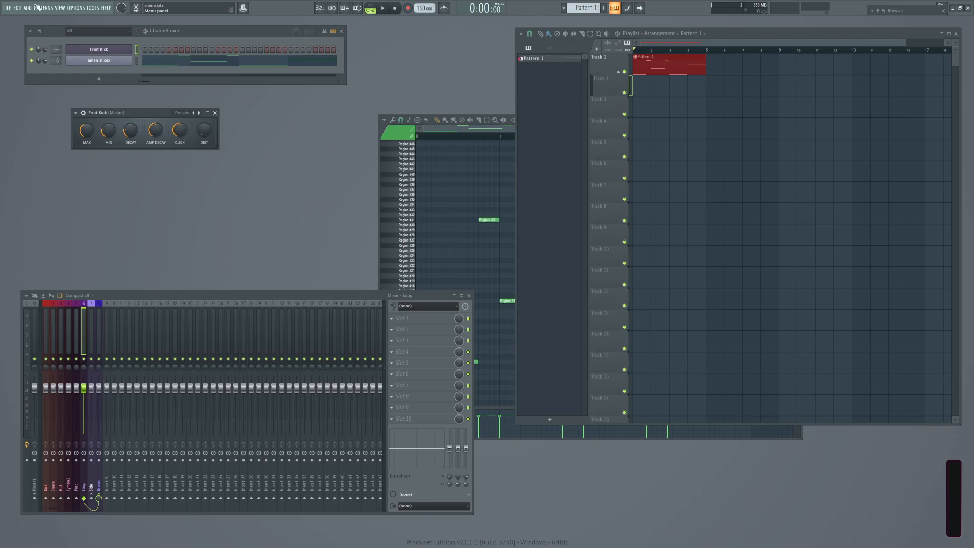
left_click_drag(54, 51, 53, 49)
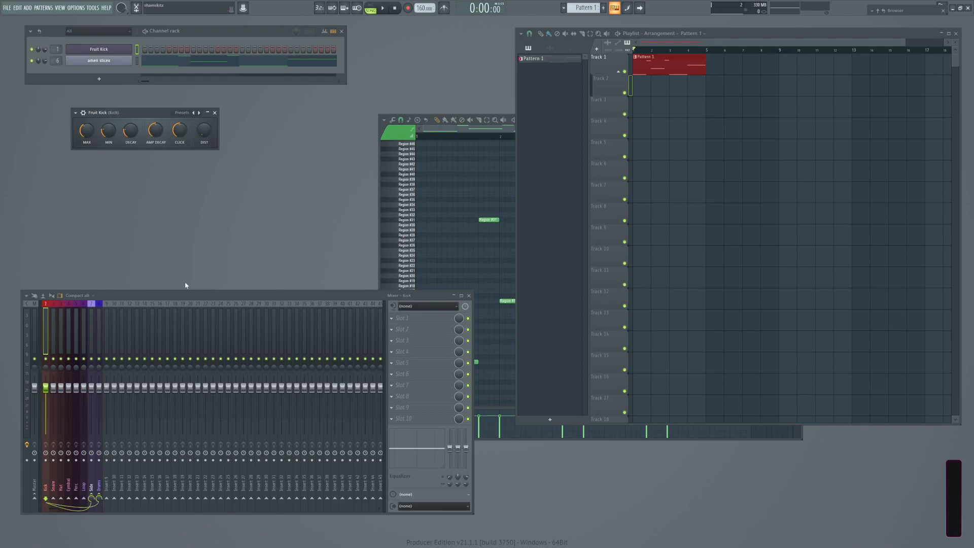
Load the Punchy preset in Fruit Kick, place a kick on the first step, and play the pattern.
right_click(195, 114)
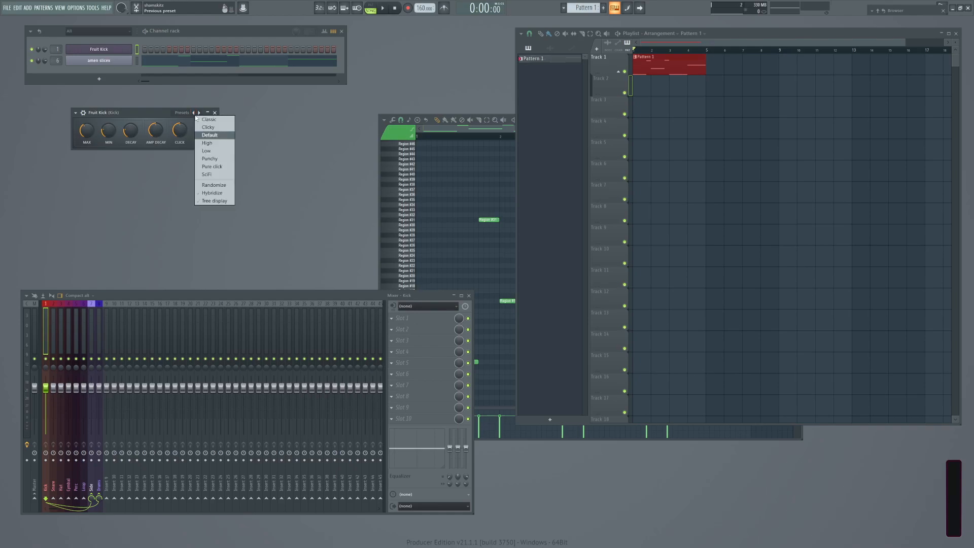
left_click(207, 159)
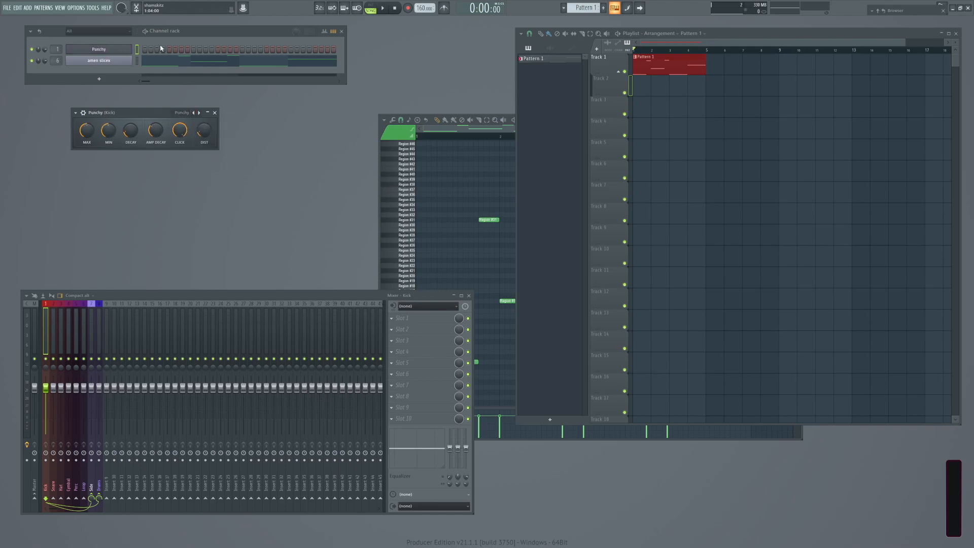
key("space")
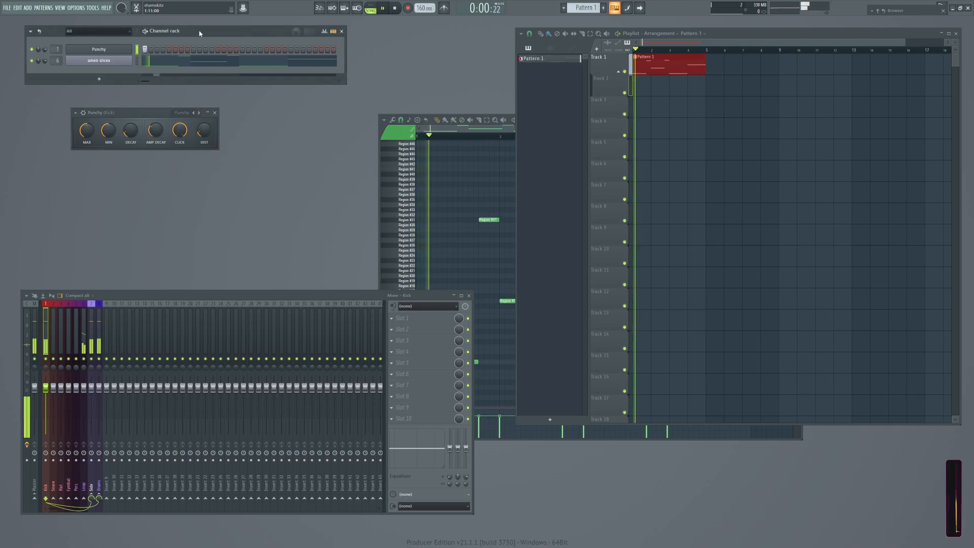
key("space")
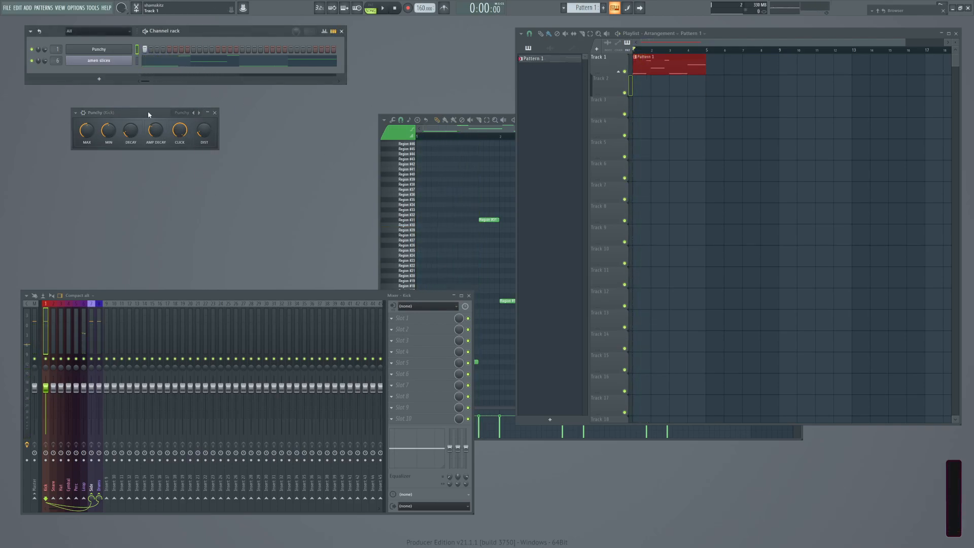
Audition the kick with Click turned down, return Click to maximum, and play the pattern again.
key("space")
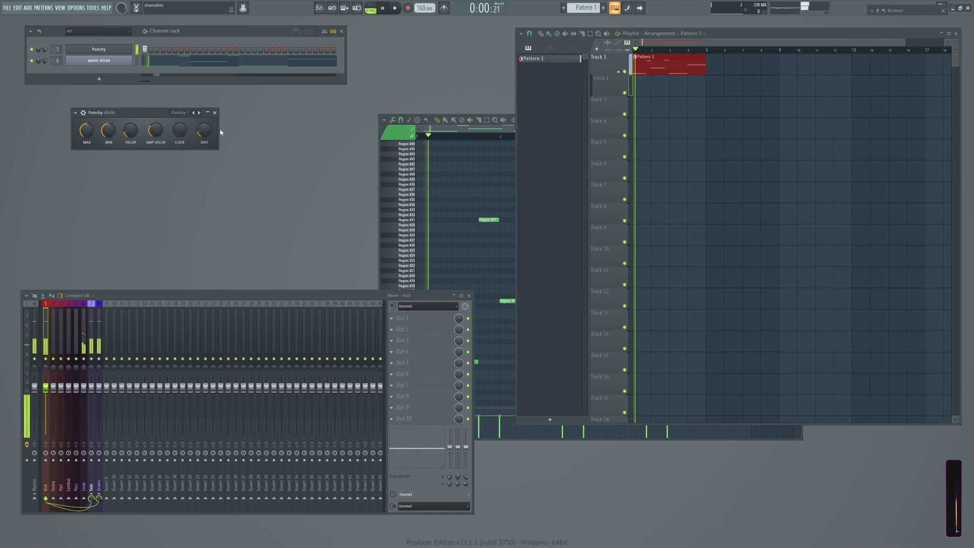
key("space")
left_click_drag(180, 130, 180, 71)
key("space")
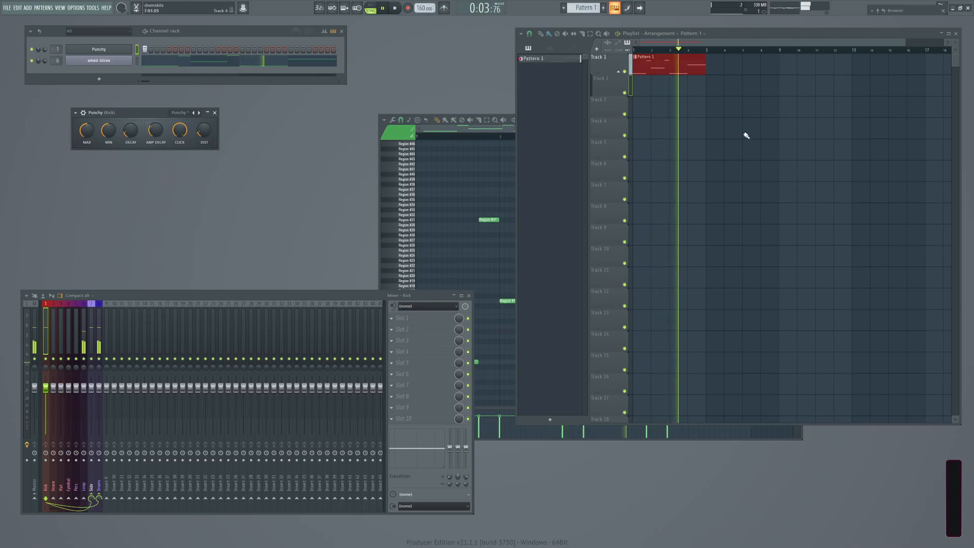
key("space")
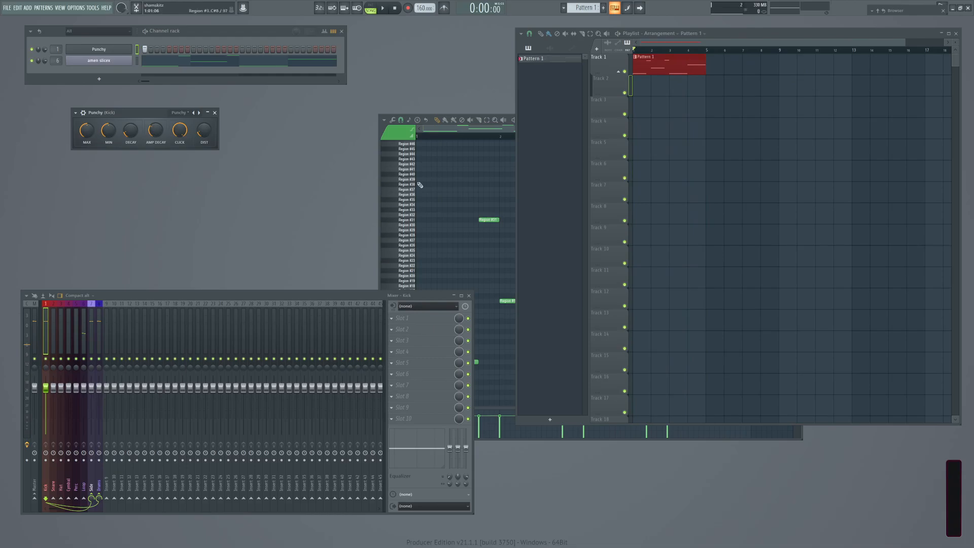
left_click(542, 439)
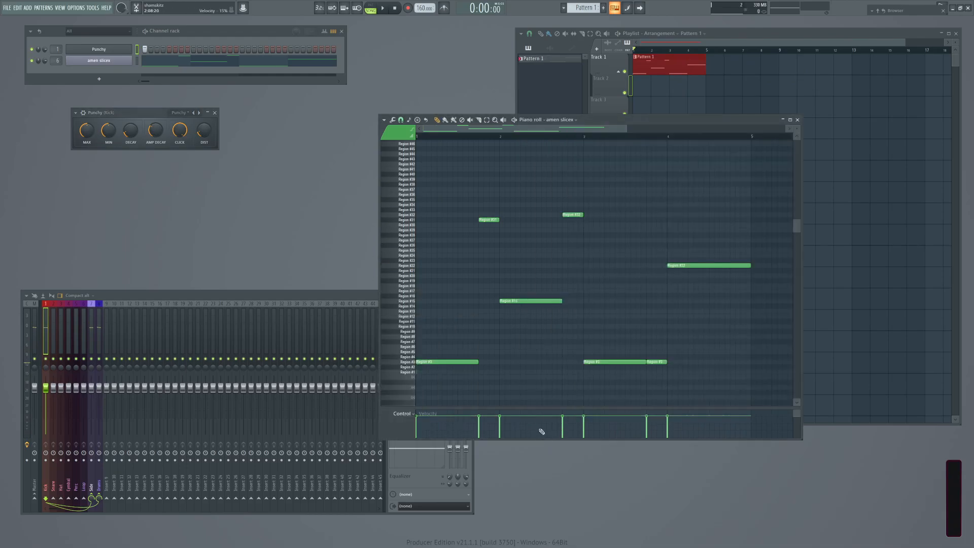
left_click_drag(670, 122, 694, 138)
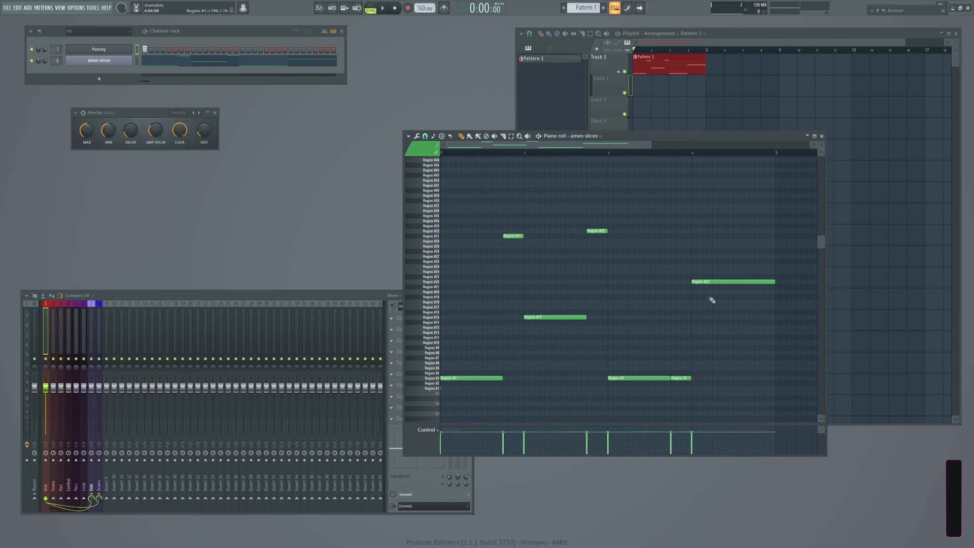
scroll(652, 356, "up", 2)
scroll(653, 356, "down", 7)
scroll(669, 336, "up", 3)
scroll(669, 336, "up", 6)
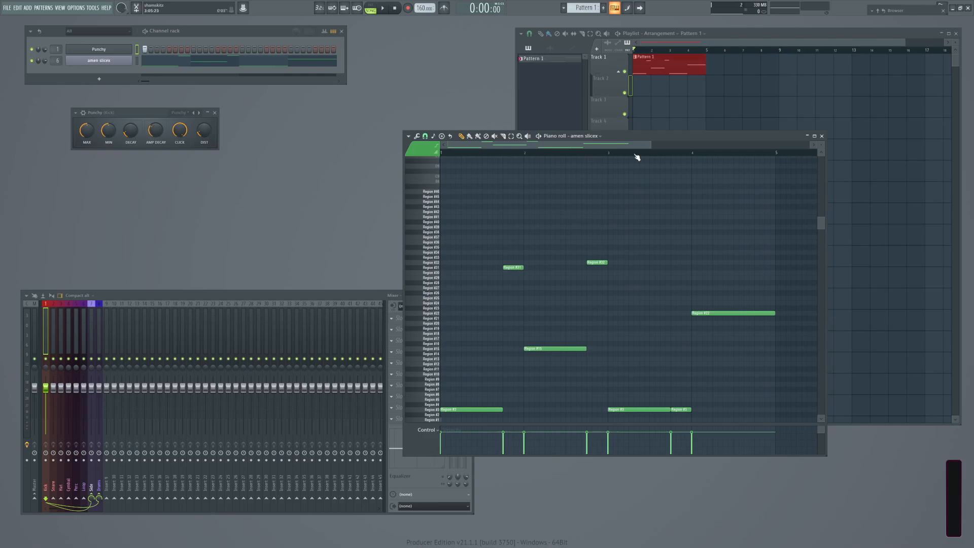
left_click(787, 35)
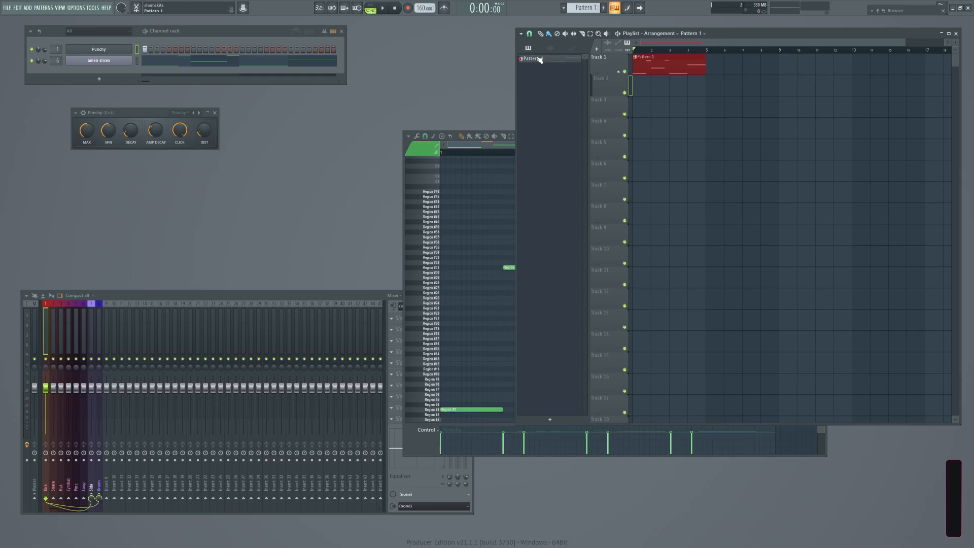
right_click(606, 69)
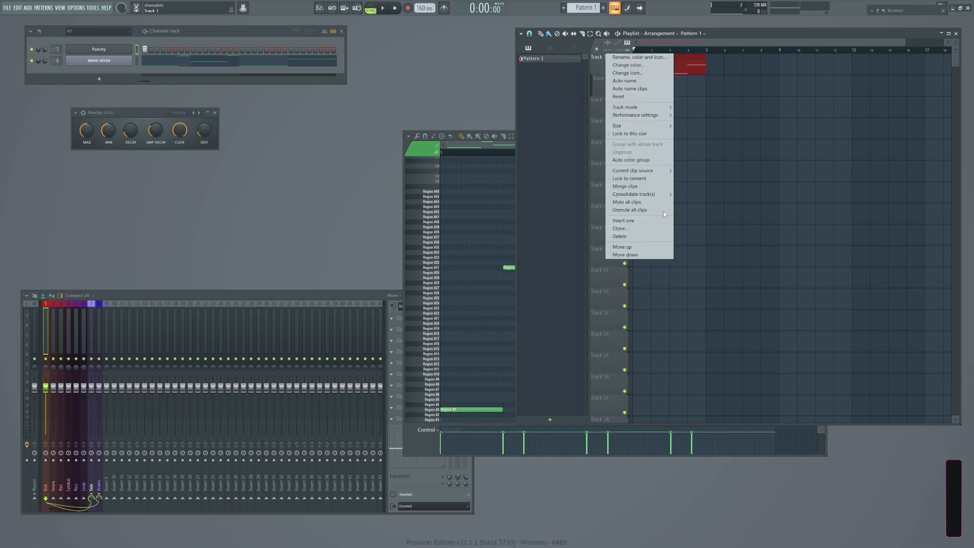
left_click(742, 35)
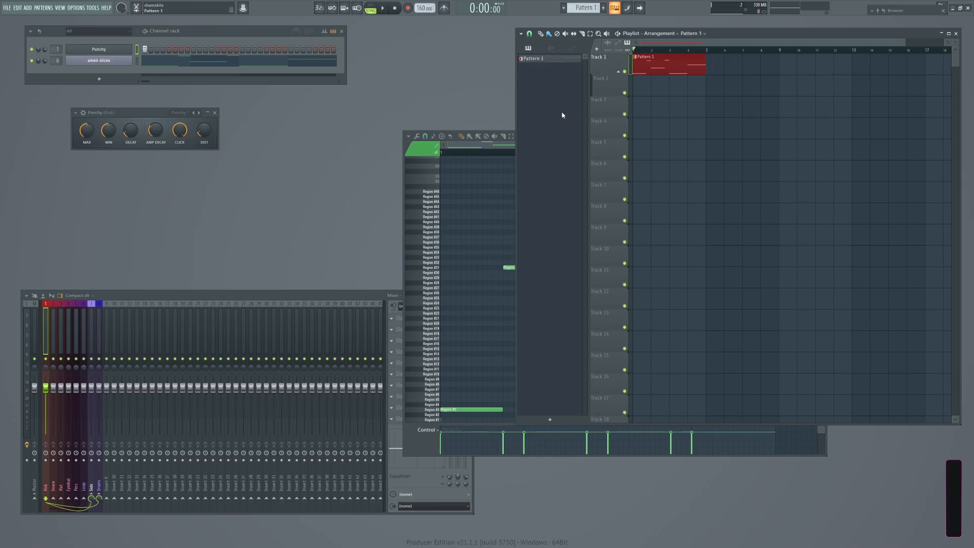
Copy the Pattern 1 clip to Track 2 and consolidate Track 2 from the track start into an audio clip.
right_click(622, 54)
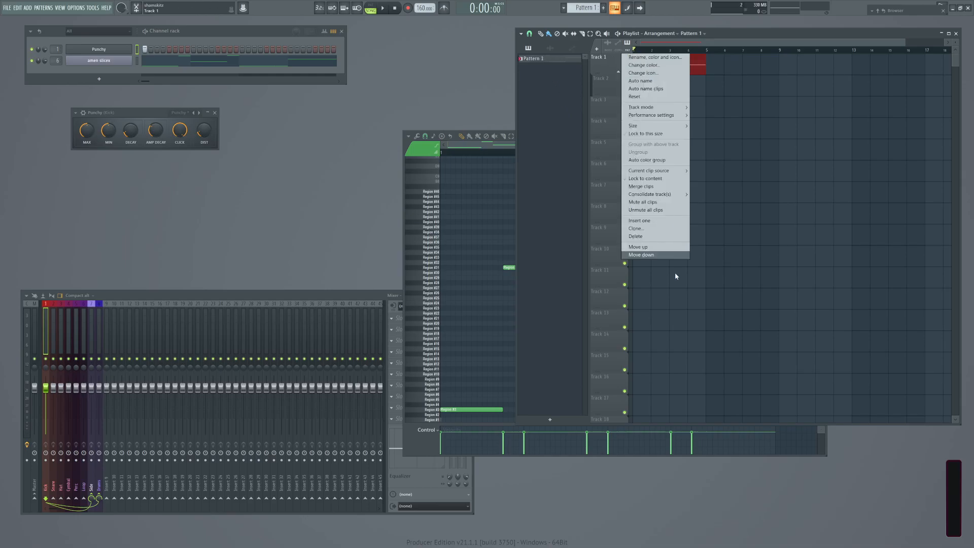
mouse_move(660, 196)
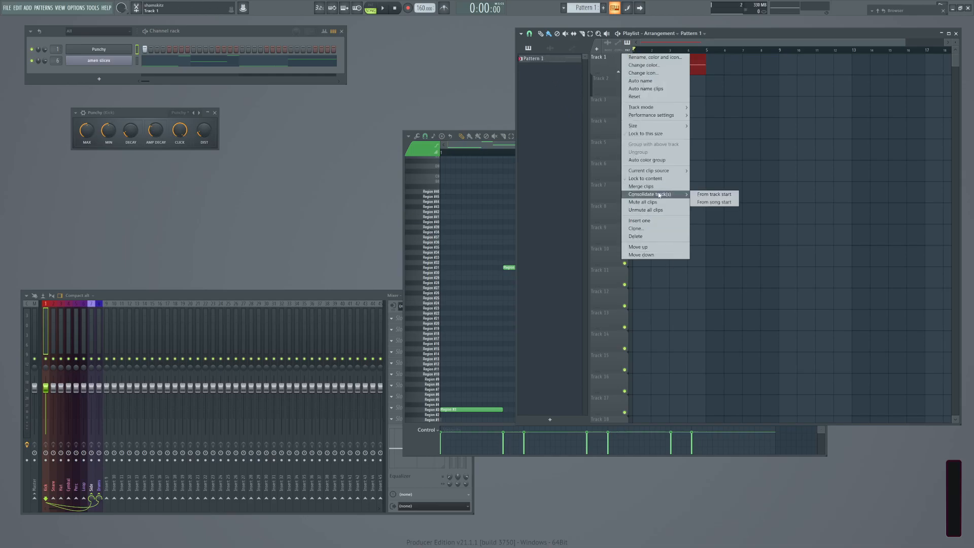
left_click(703, 195)
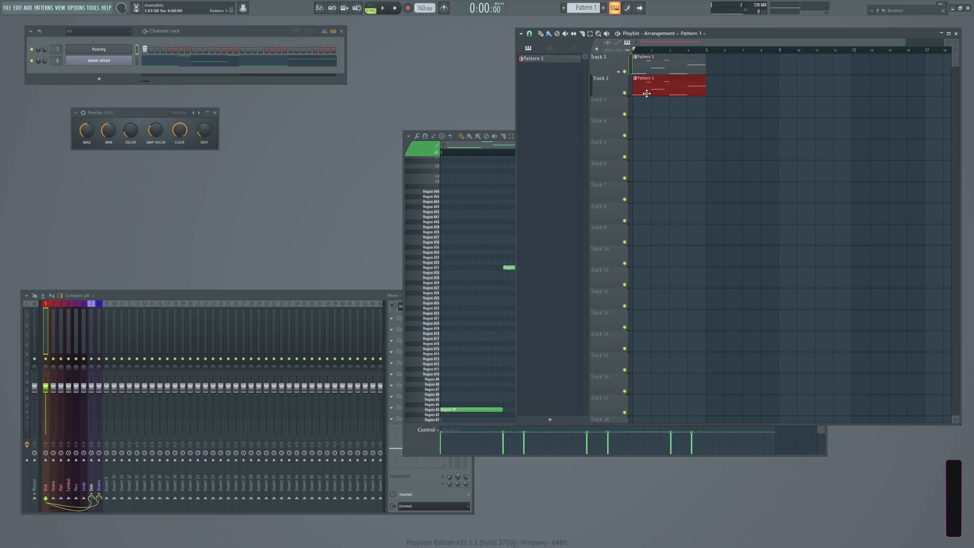
right_click(609, 76)
mouse_move(630, 218)
left_click(703, 216)
left_click(562, 399)
right_click(696, 106)
left_click(665, 94)
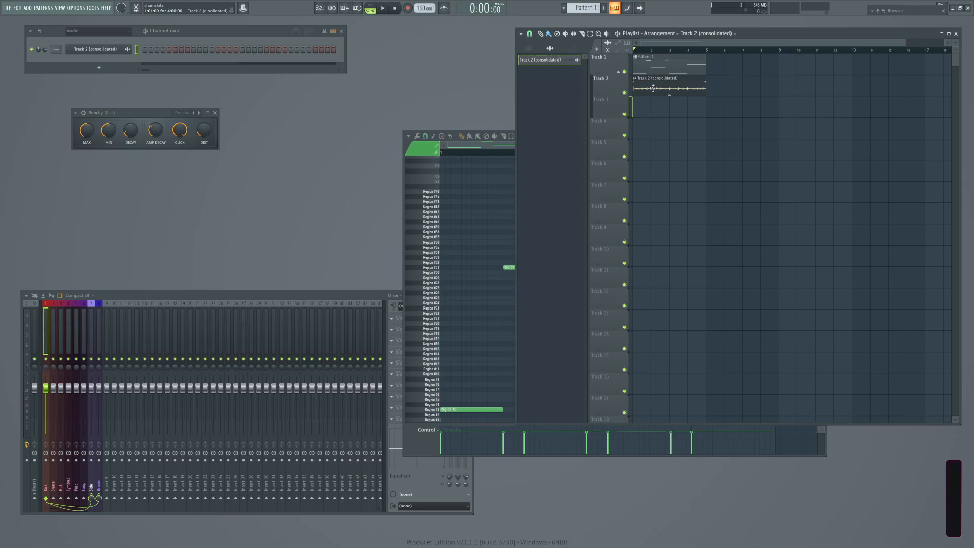
Open the consolidated Track 2 clip's settings, create Pattern 2, and show all channels in the channel rack.
double_click(654, 89)
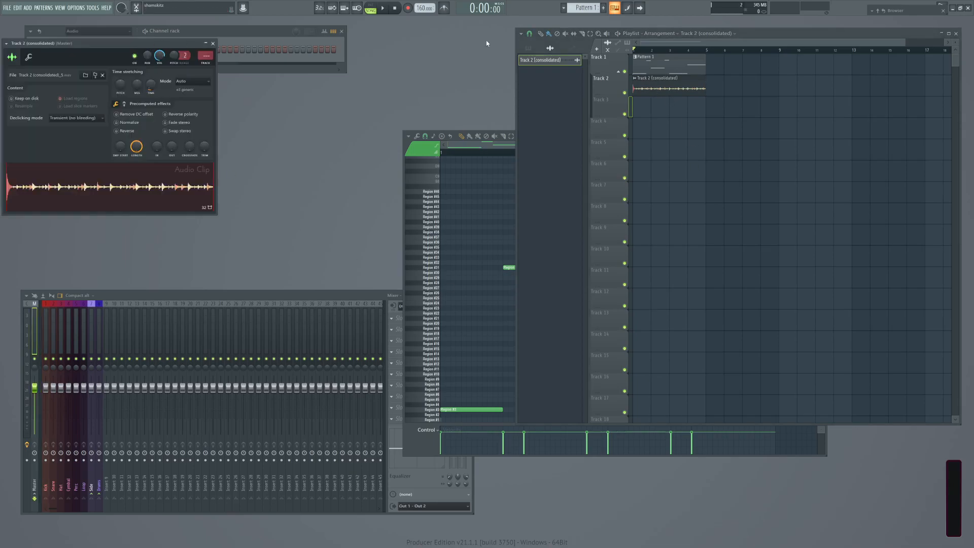
key("F4")
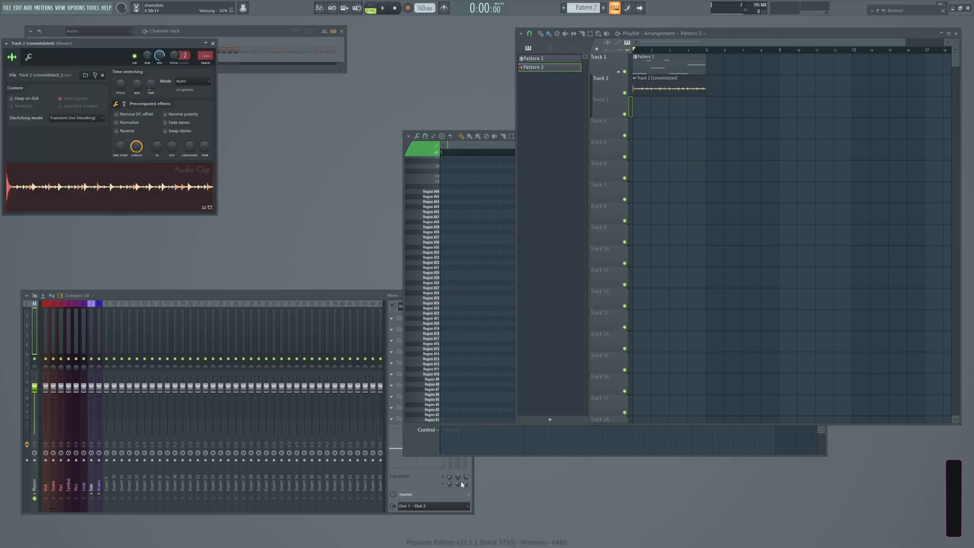
left_click(270, 34)
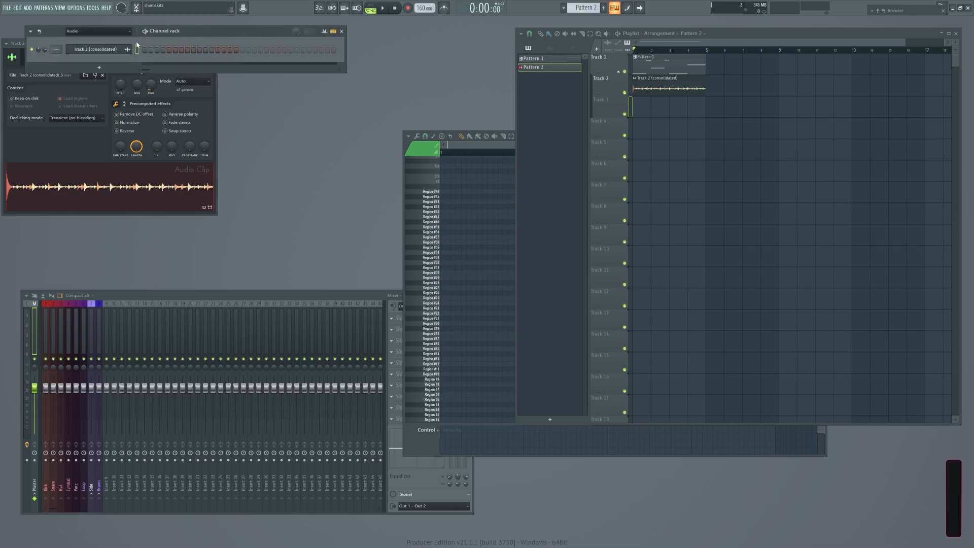
left_click(96, 31)
left_click(88, 43)
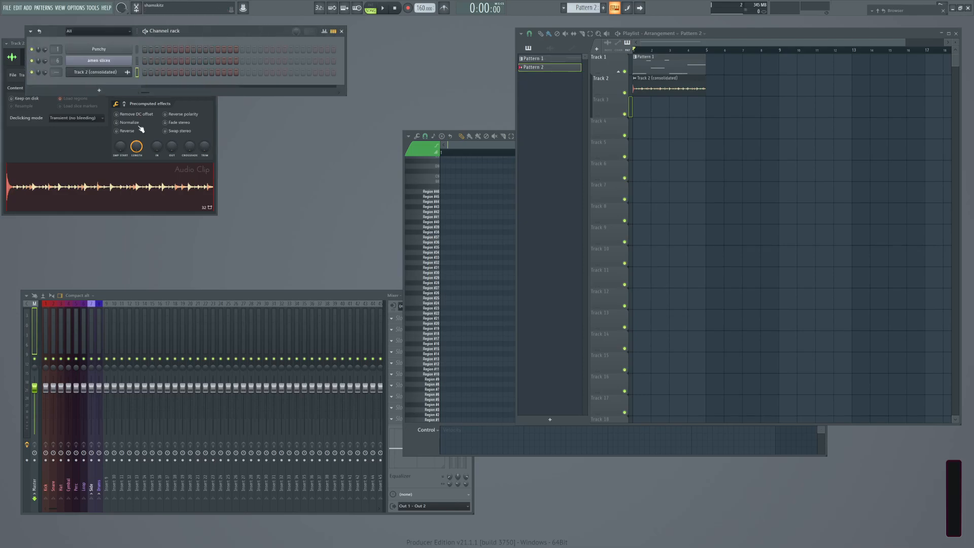
Open the Punchy channel's piano roll and move its window clear of the playlist clips.
left_click(111, 51)
left_click(111, 51)
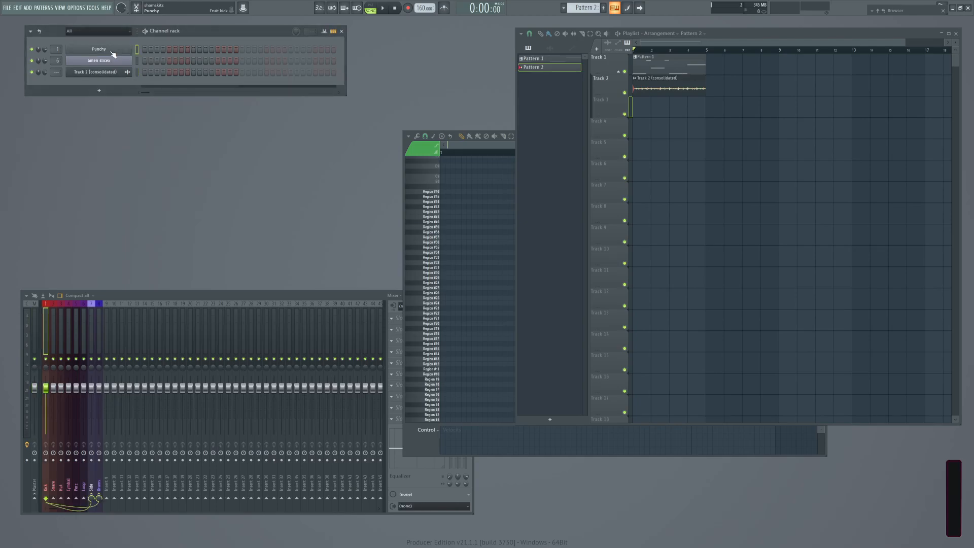
right_click(110, 51)
left_click(147, 48)
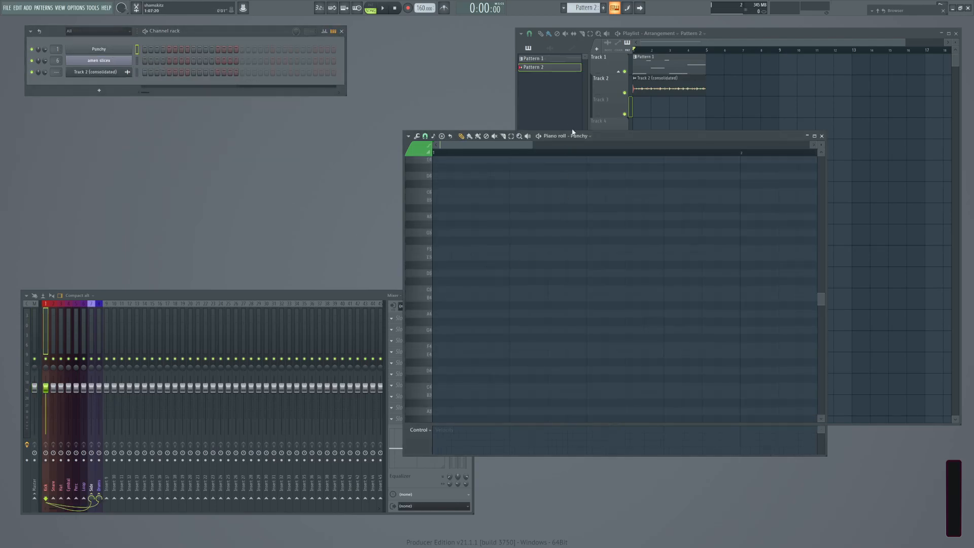
left_click_drag(620, 138, 658, 158)
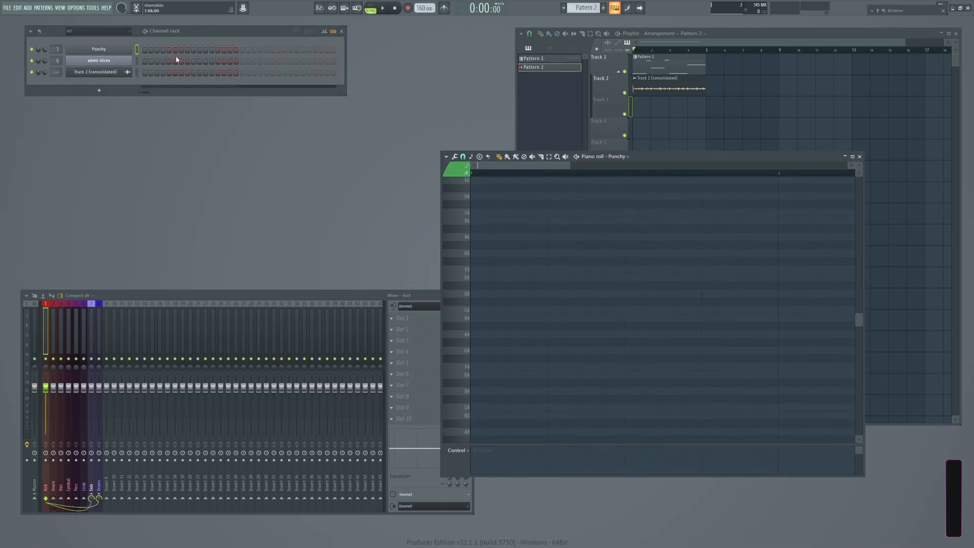
Load the Track 2 (consolidated) waveform into the Punchy piano roll's background and close the audio clip settings.
left_click(108, 69)
left_click_drag(75, 186, 537, 309)
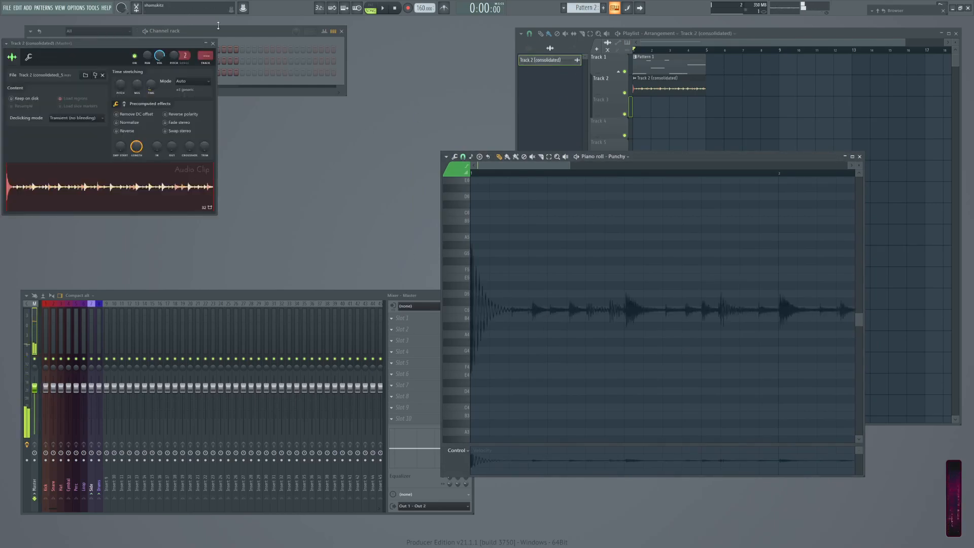
left_click(214, 44)
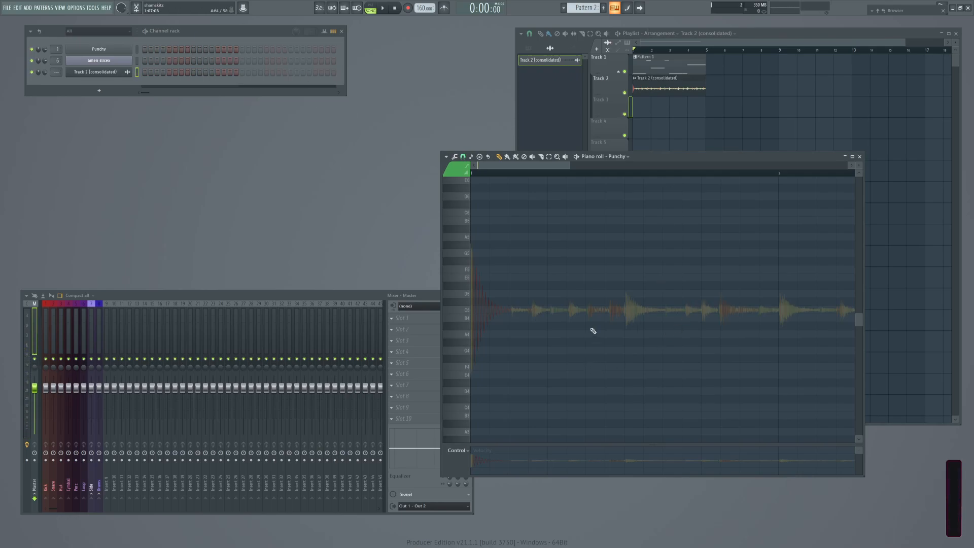
Show the whole four-bar waveform in the Punchy piano roll and place C5 kick notes on the bar 1 kick hits.
scroll(723, 277, "down", 5)
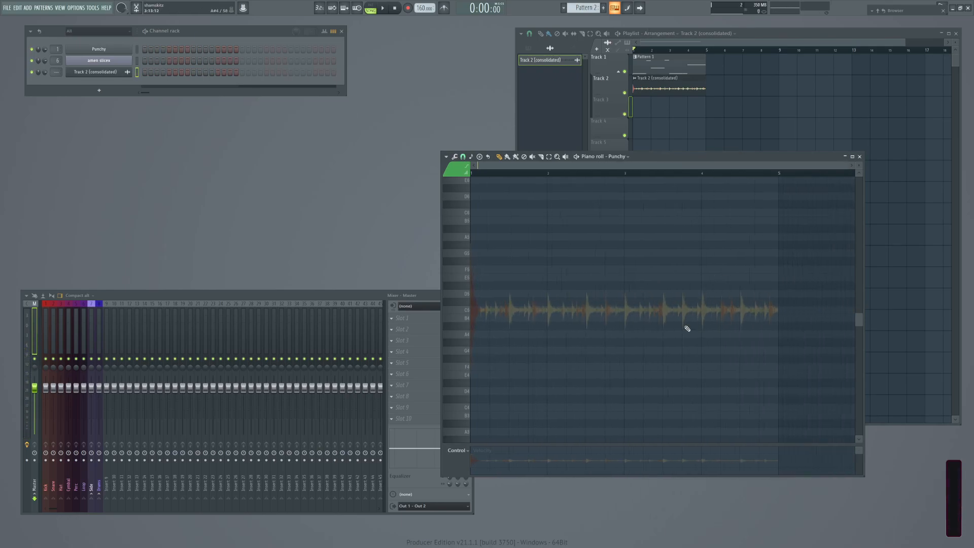
left_click_drag(705, 165, 701, 138)
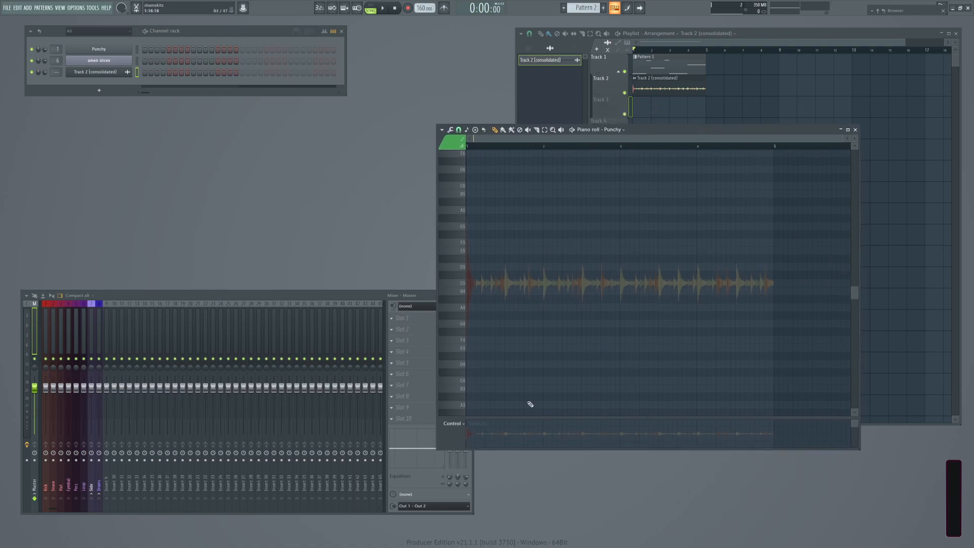
left_click(471, 283)
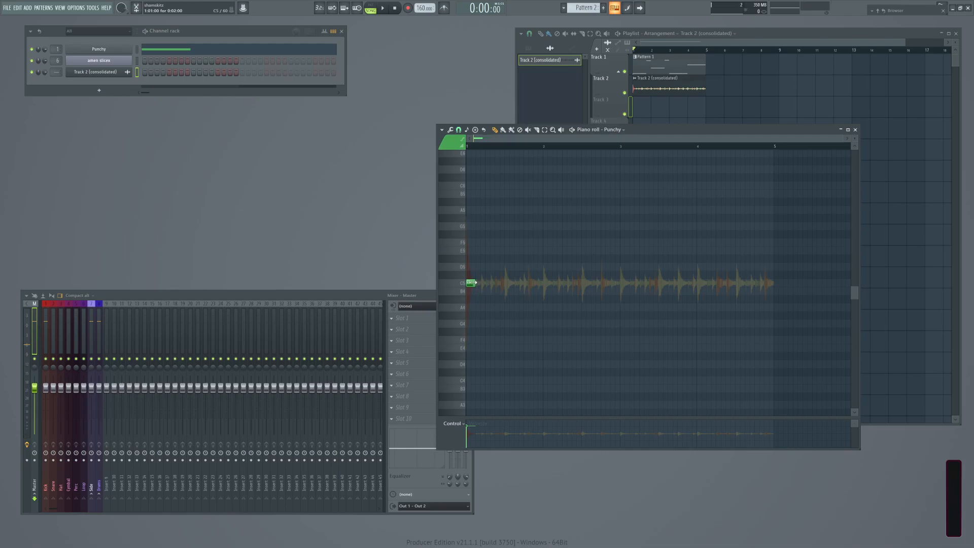
left_click(504, 283)
left_click(498, 283)
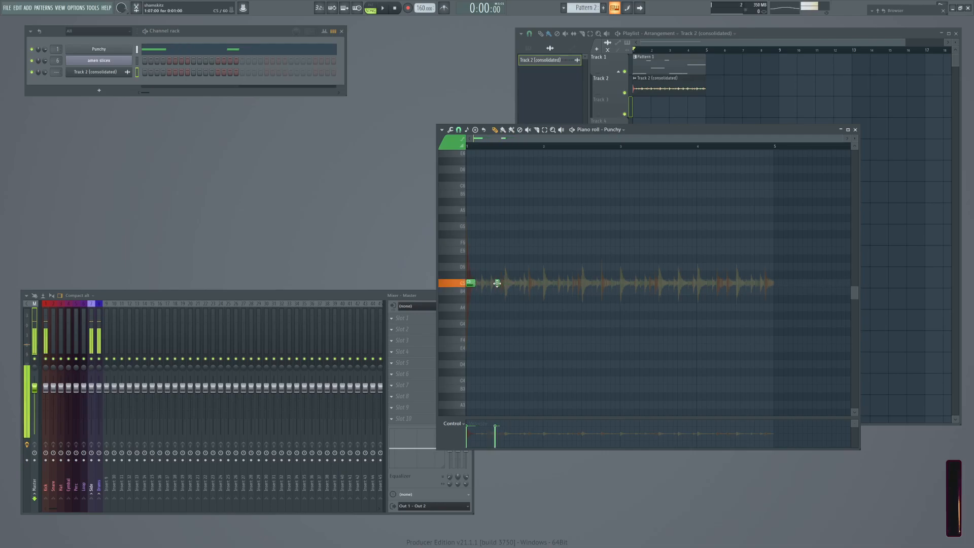
left_click(530, 283)
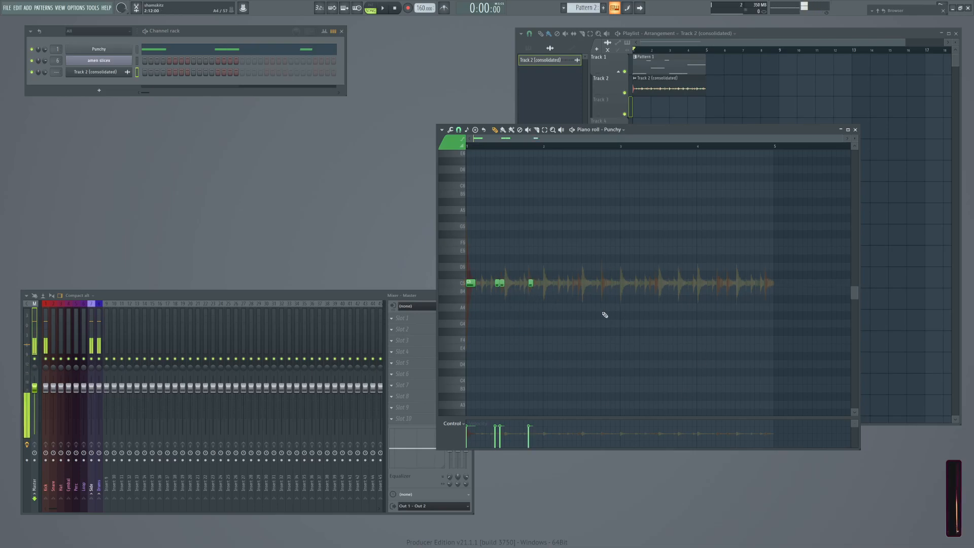
Add C5 kick notes on the waveform's kick hits in bars 2 and 3.
left_click(560, 283)
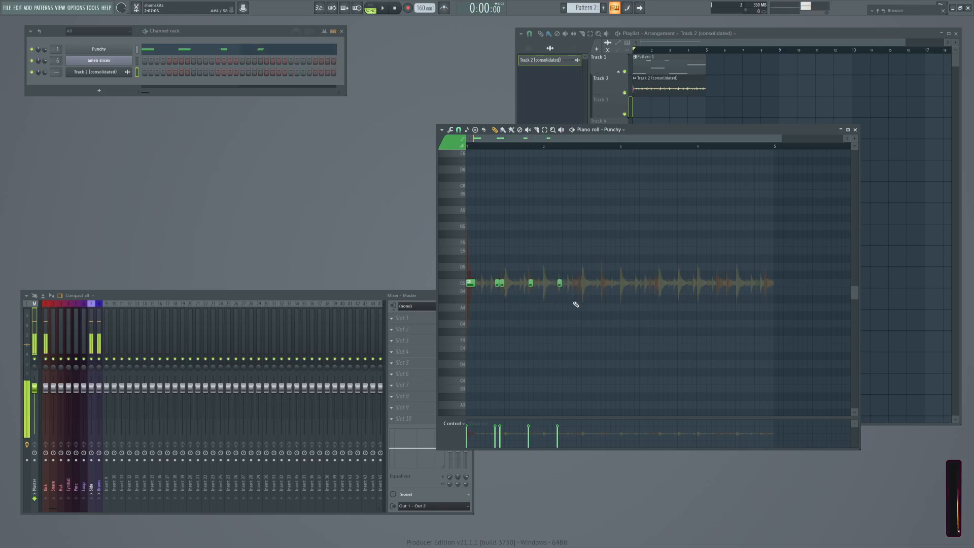
left_click(574, 283)
left_click(578, 283)
left_click(603, 283)
left_click(650, 282)
left_click(655, 283)
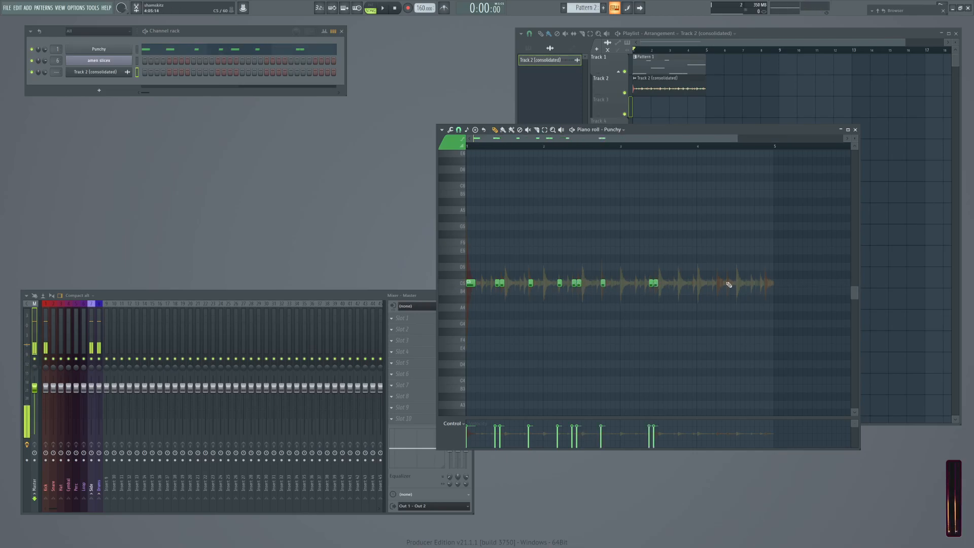
Add C5 kick notes on the bar 4 kick hits, replacing the misplaced second note with an earlier one.
left_click(718, 283)
left_click(733, 283)
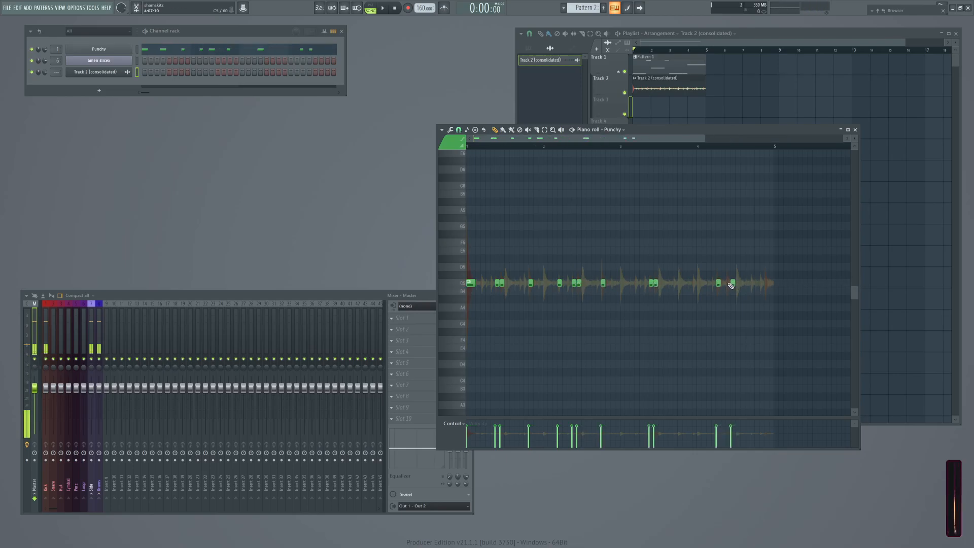
left_click(726, 283)
right_click(733, 283)
left_click(767, 284)
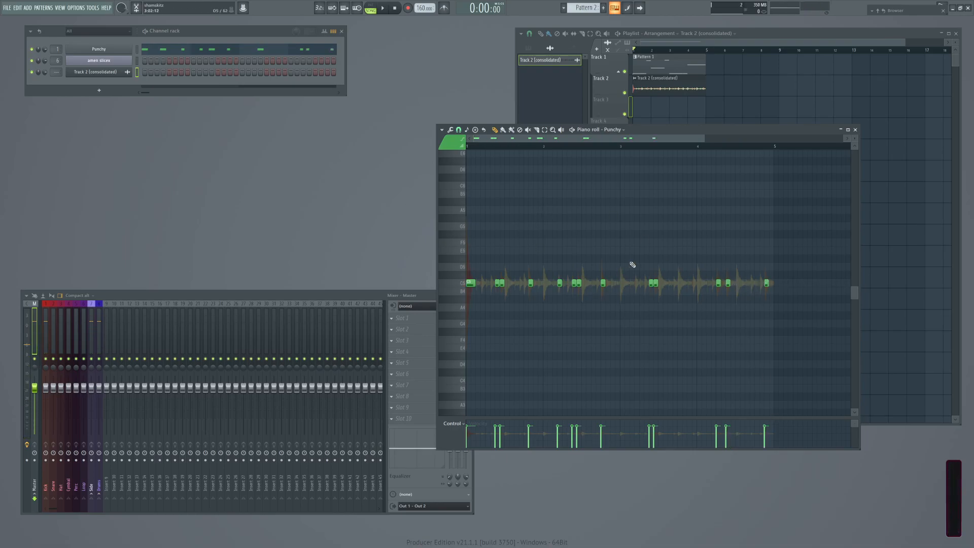
Play the arrangement briefly and delete the consolidated audio clip from Track 2 of the playlist.
scroll(624, 271, "up", 3)
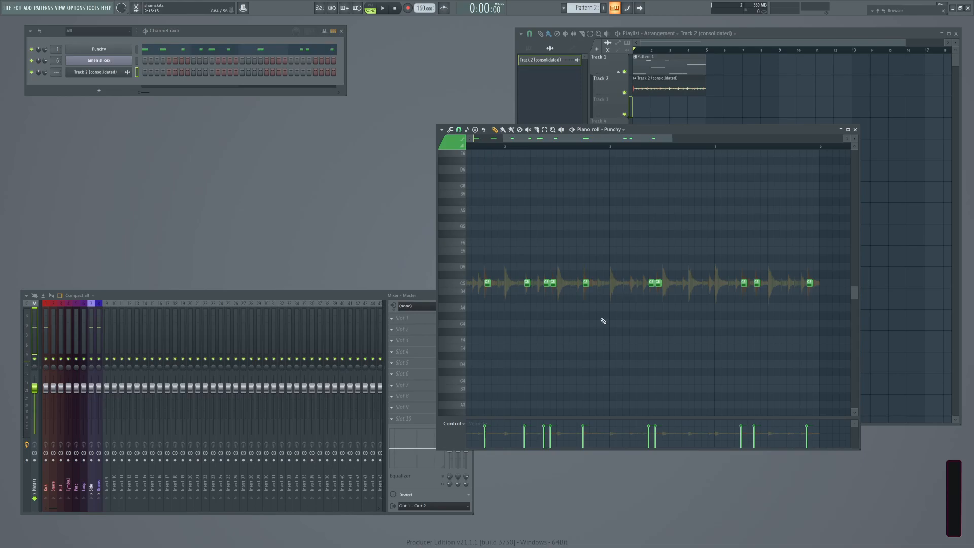
key("space")
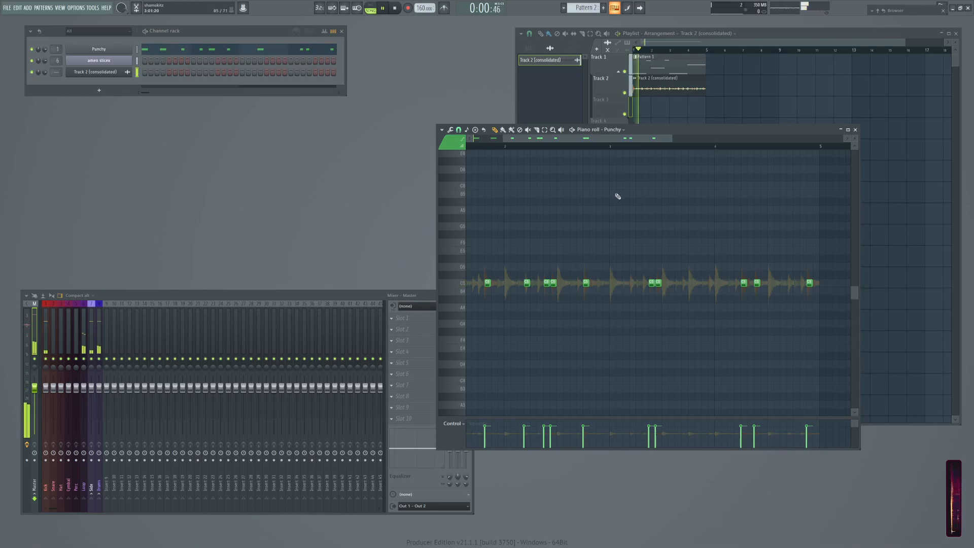
key("space")
left_click(641, 108)
right_click(664, 85)
right_click(649, 110)
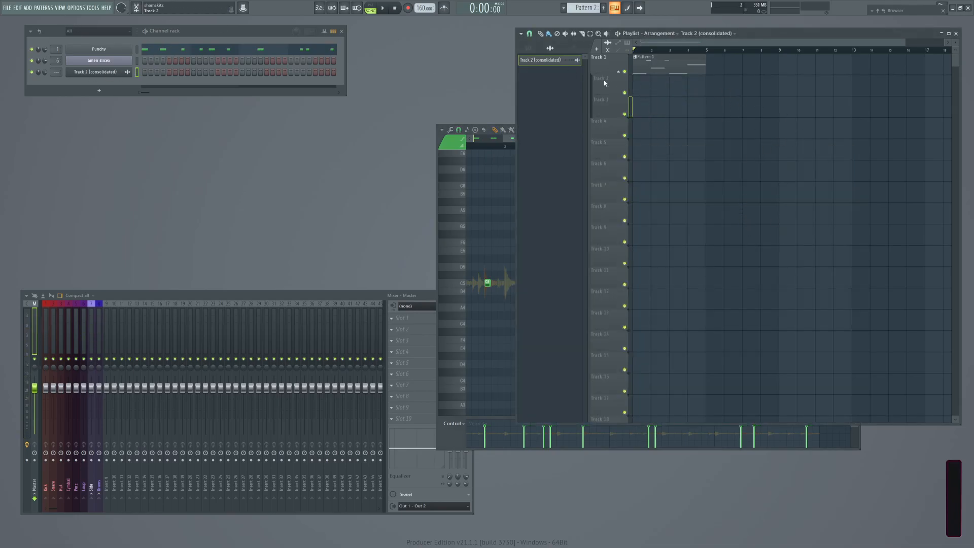
Place the Pattern 2 clip at the start of Track 2 and play it with the break.
left_click(528, 48)
left_click(533, 67)
left_click(639, 84)
key("space")
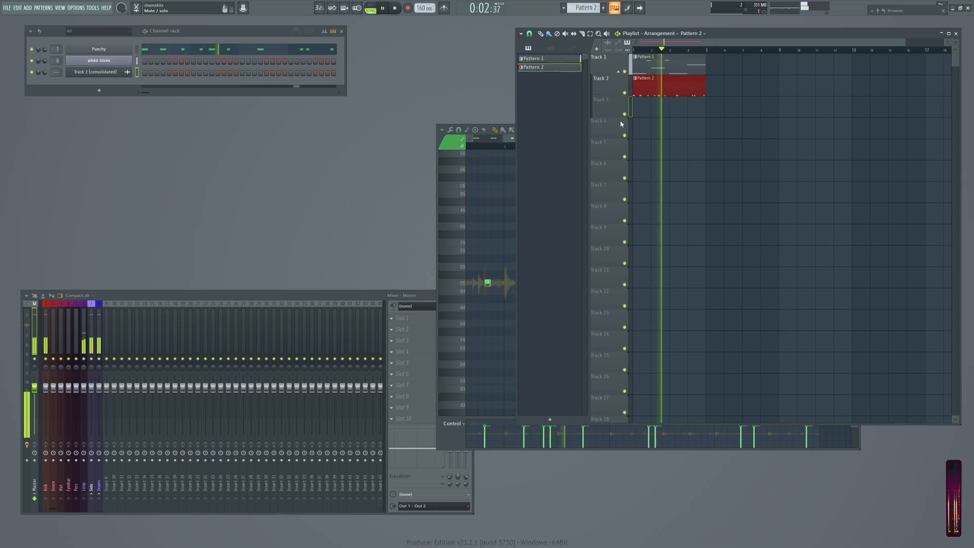
Lower the velocities of the two adjacent kick notes in bar 1 while listening to the layered break.
left_click(447, 433)
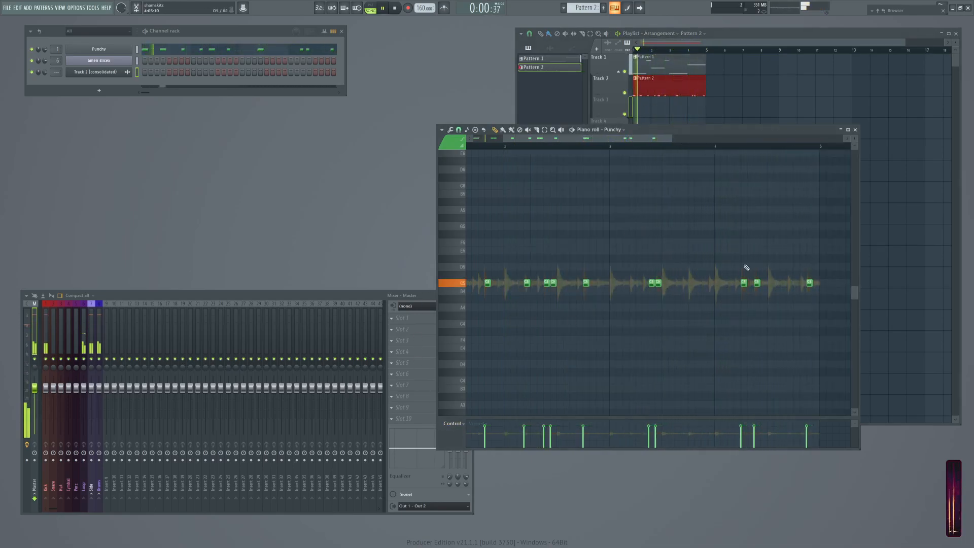
left_click_drag(614, 211, 776, 181)
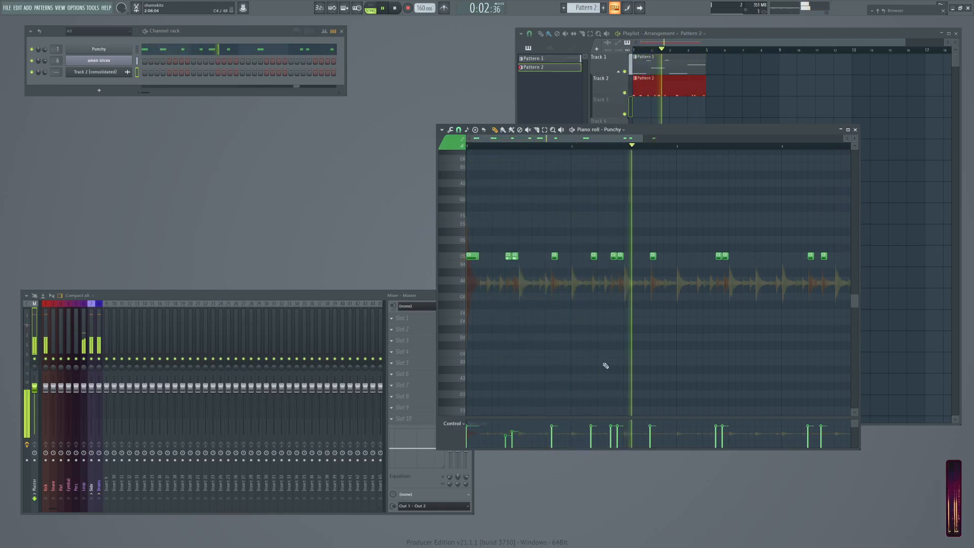
key("space")
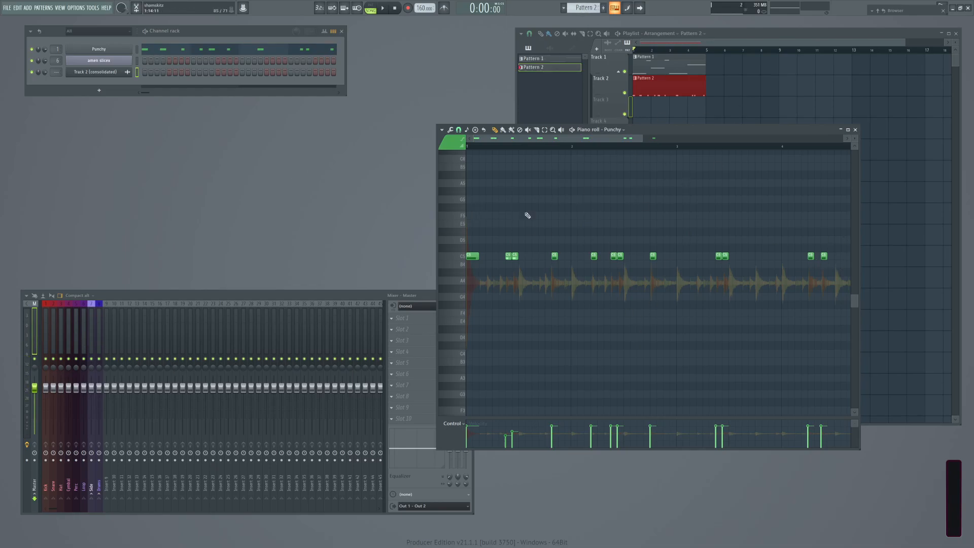
scroll(609, 254, "up", 2)
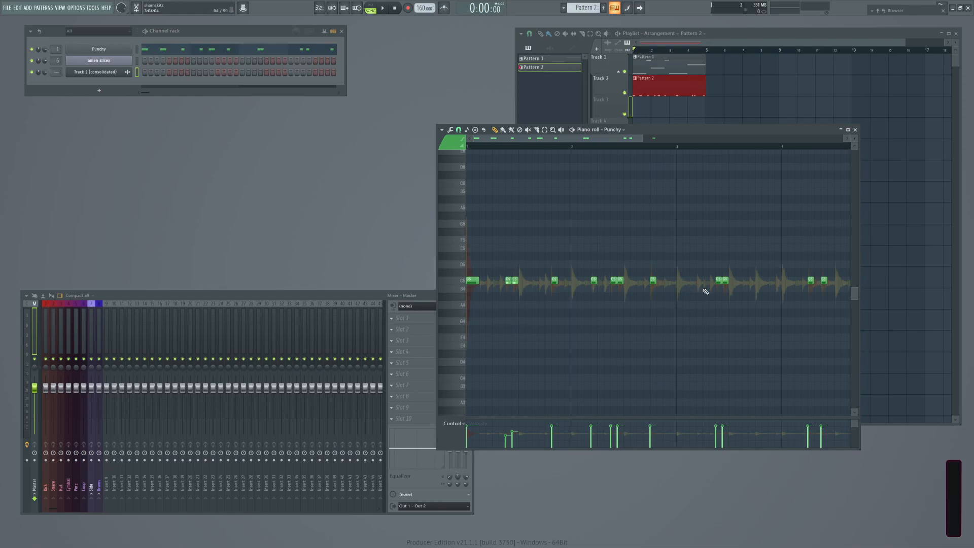
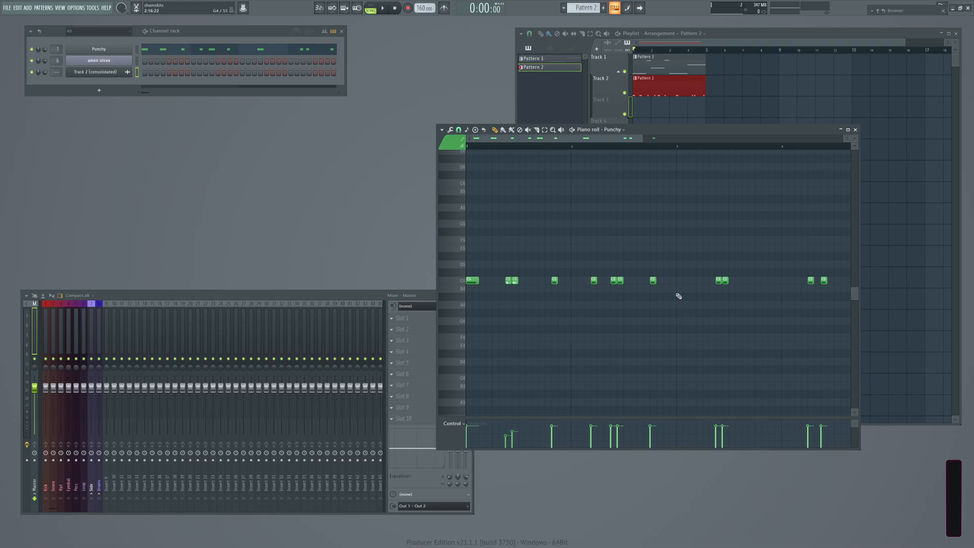
Deselect the Pattern 2 clip, position the Punchy piano roll below the playlist clips, and play the layered break.
left_click_drag(699, 129, 737, 111)
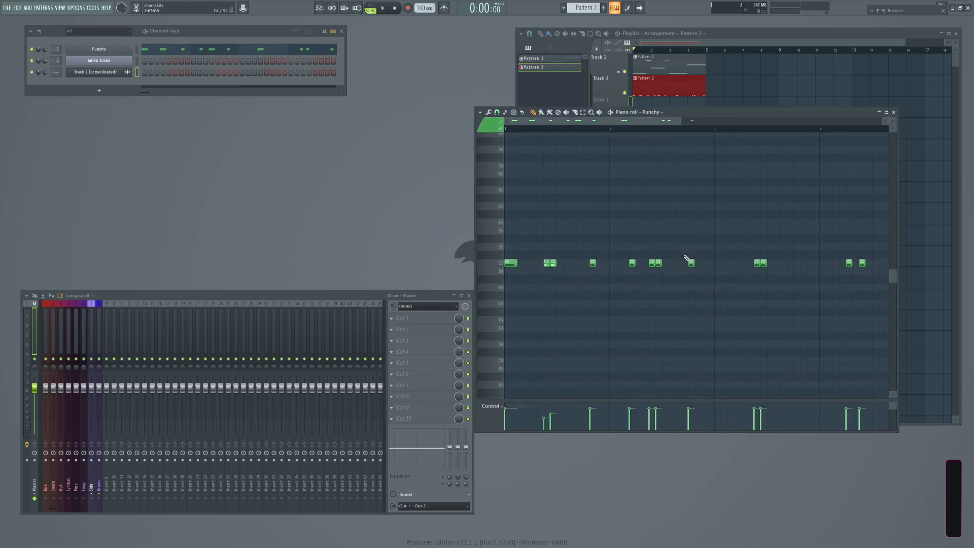
left_click(746, 104)
right_click(782, 100)
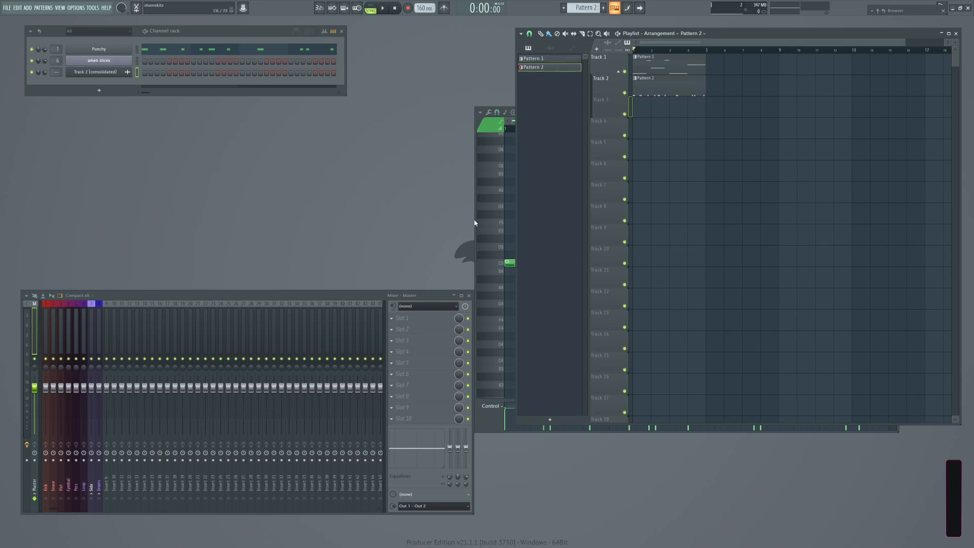
left_click(493, 424)
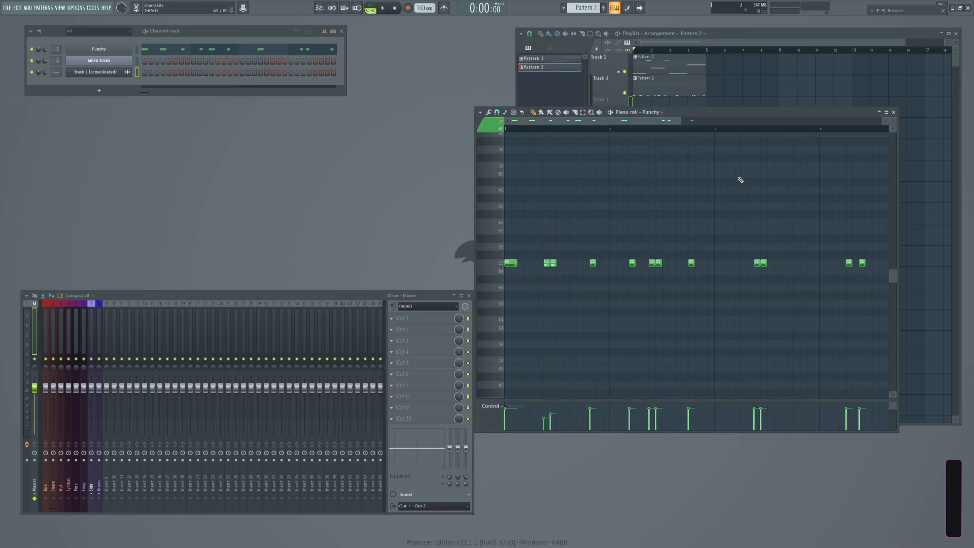
left_click_drag(761, 115, 715, 138)
key("space")
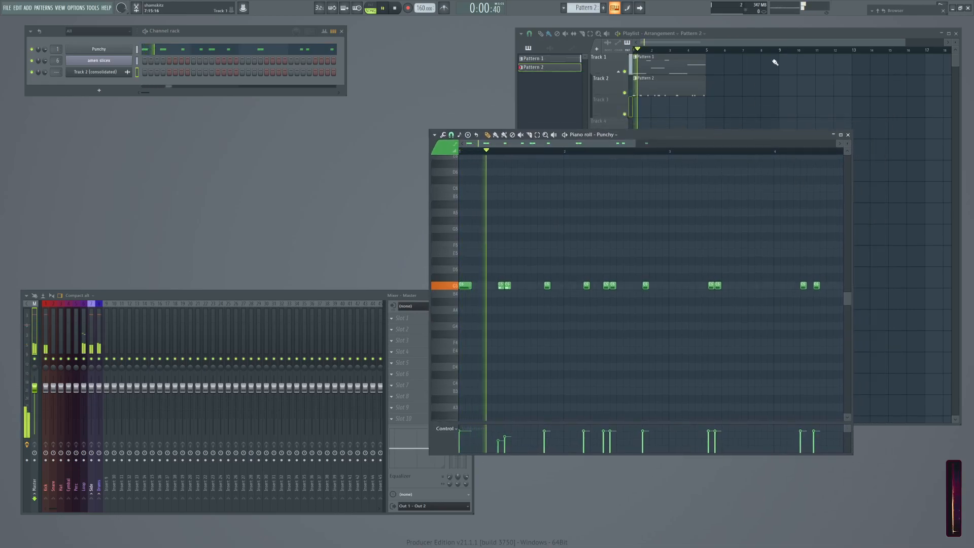
key("space")
Delete the adjacent pairs of kick notes in bars 1, 2 and 3 of Pattern 2 and play the thinned pattern.
left_click(775, 36)
double_click(665, 87)
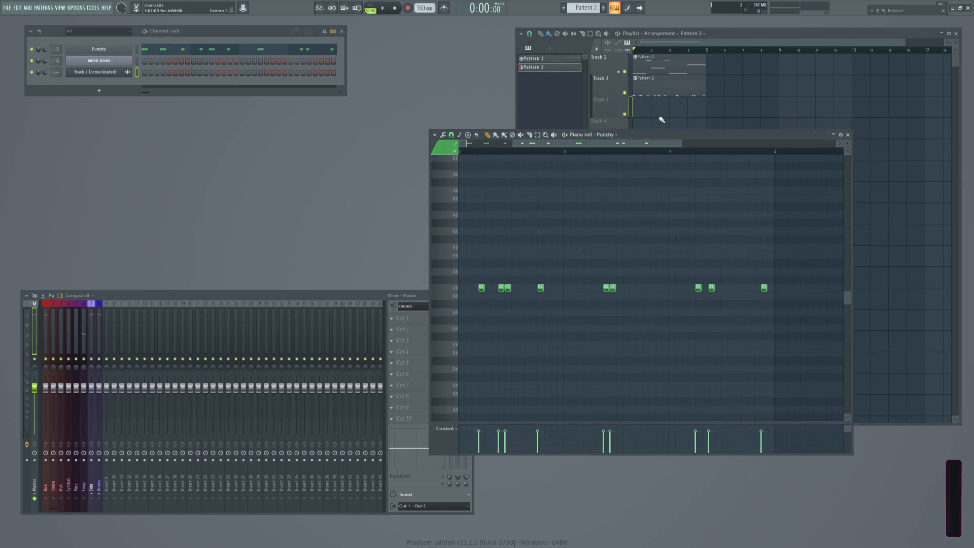
right_click(502, 286)
right_click(609, 287)
key("space")
mouse_move(565, 257)
left_mouse_down()
mouse_move(802, 242)
mouse_move(799, 217)
left_mouse_up()
key("space")
right_click(507, 260)
key("space")
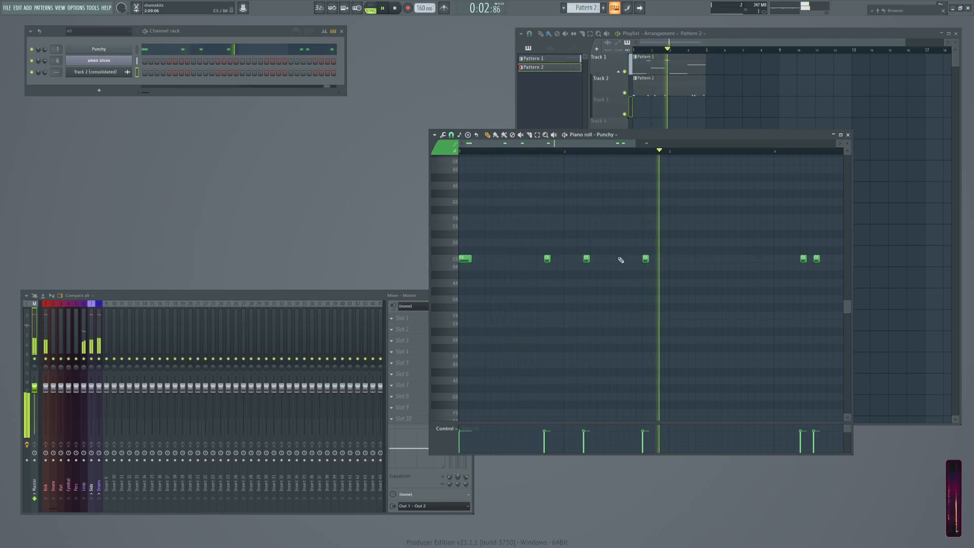
Delete the remaining kick notes between the first and last ones in Pattern 2 and play the result.
key("space")
right_click(547, 259)
right_click(587, 258)
right_click(645, 259)
right_click(816, 259)
right_click(804, 258)
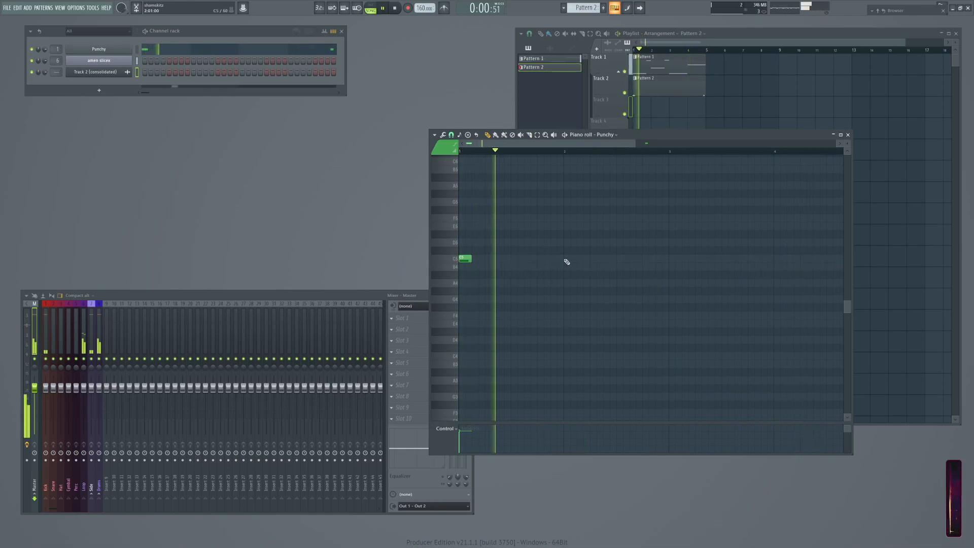
key("space")
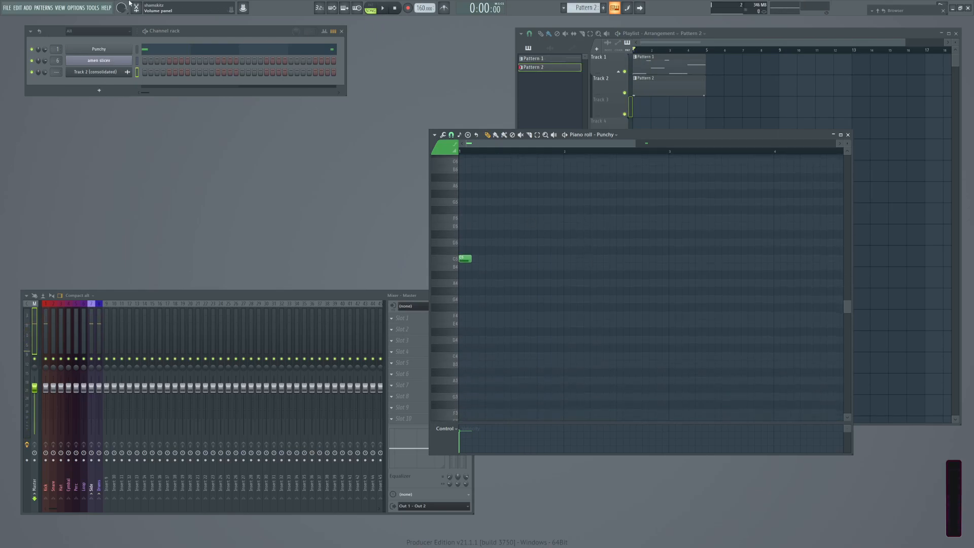
Delete the stray Punchy note near the end of Pattern 2 in the piano roll.
scroll(611, 247, "right", 3)
right_click(745, 259)
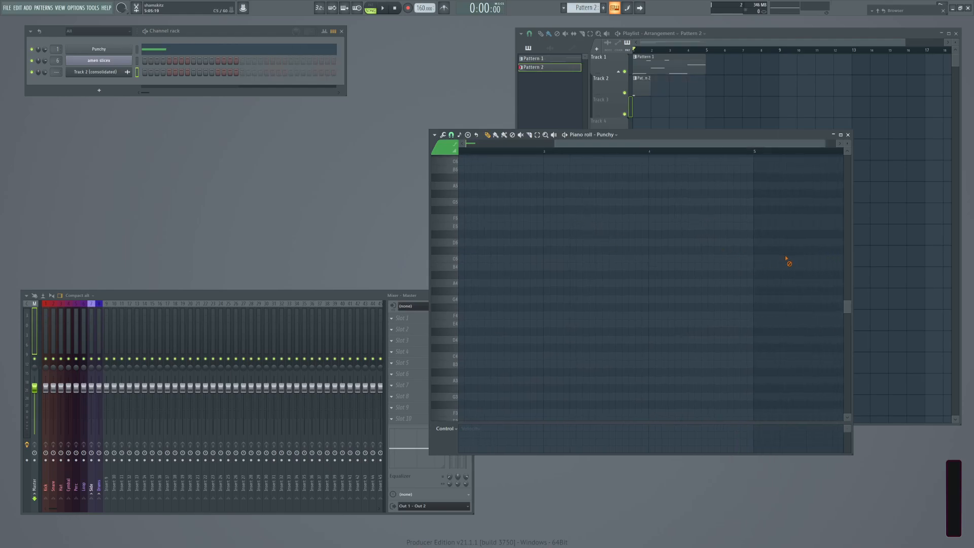
Replace the amen slices channel with the Drumpad instrument and load its DnB Snare 03 preset.
right_click(98, 61)
mouse_move(157, 124)
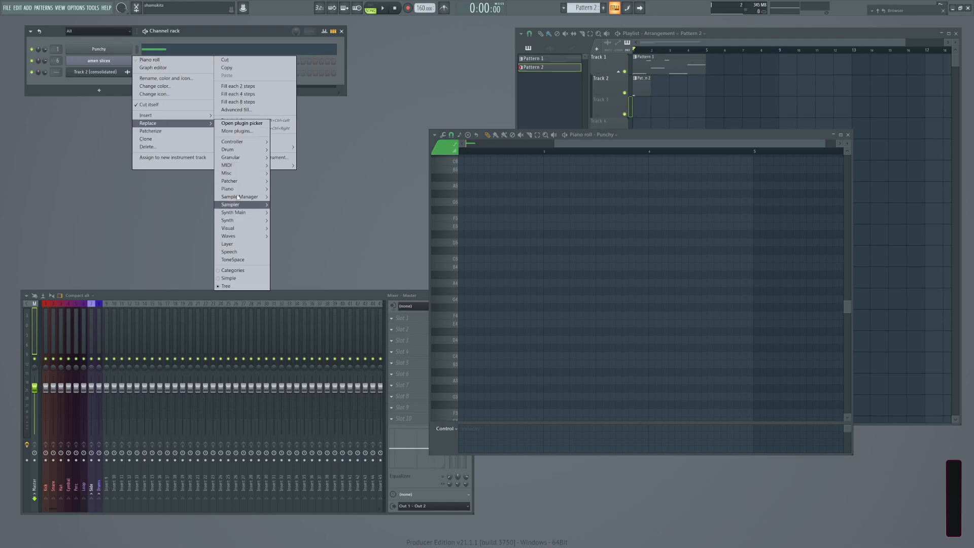
mouse_move(238, 196)
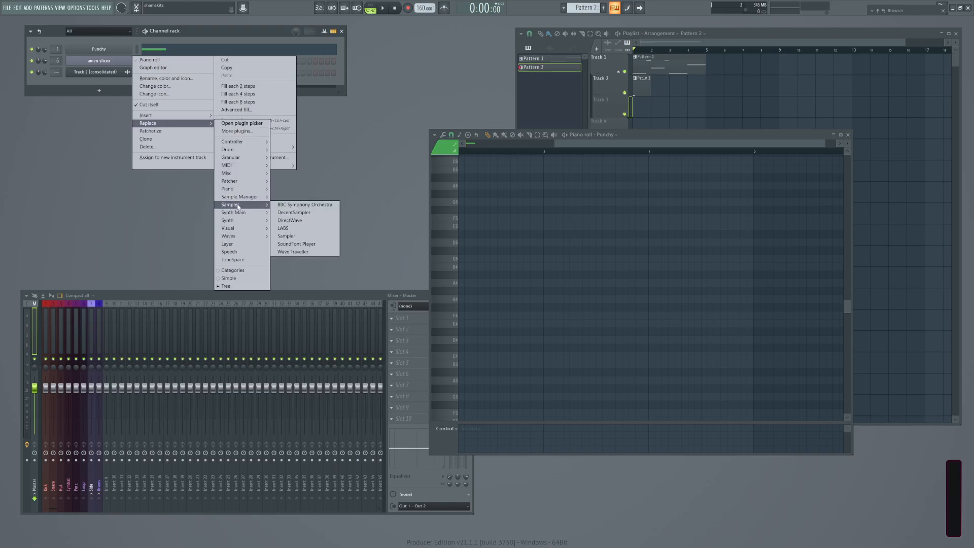
mouse_move(236, 151)
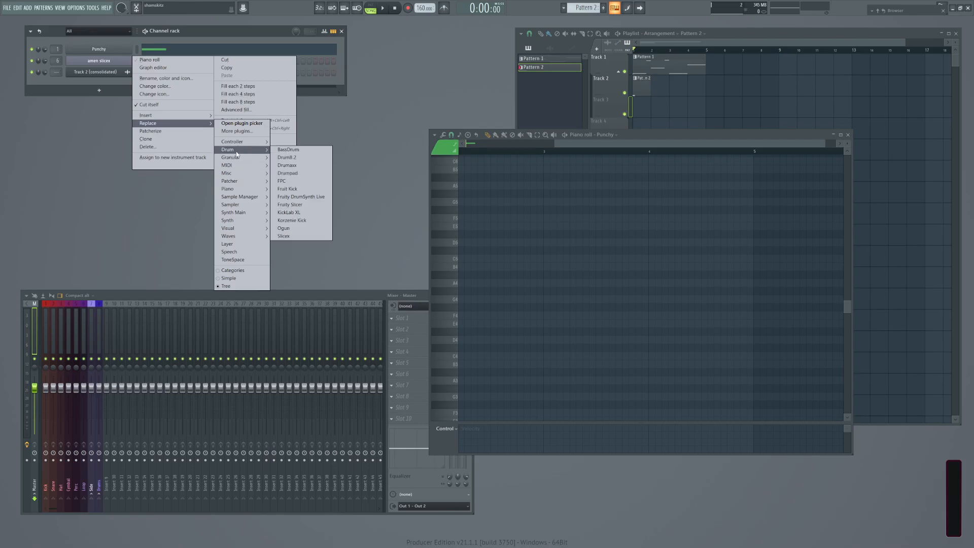
left_click(287, 173)
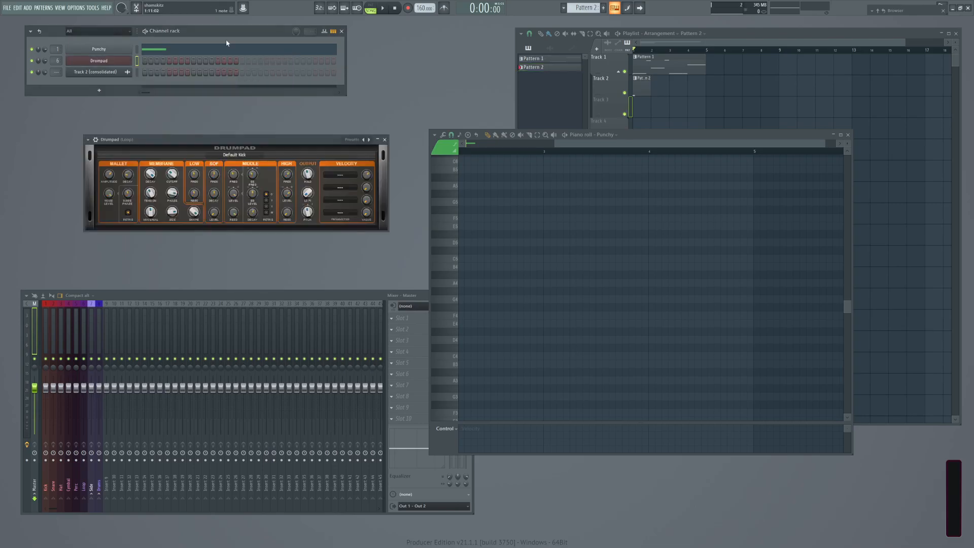
right_click(363, 139)
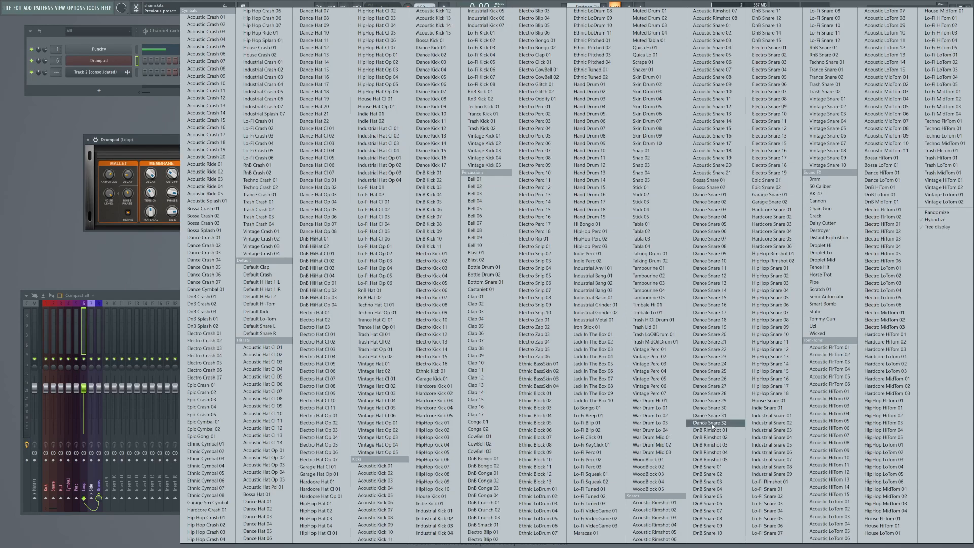
left_click(708, 482)
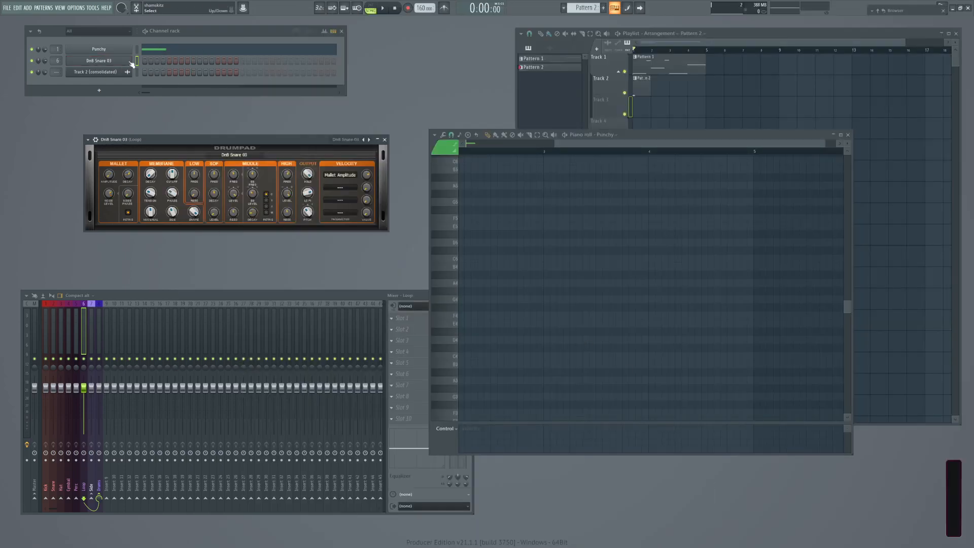
Erase Punchy's long note in Pattern 2 and program Punchy on steps 1 and 11 and DnB Snare 03 on steps 5 and 13.
left_click(161, 51)
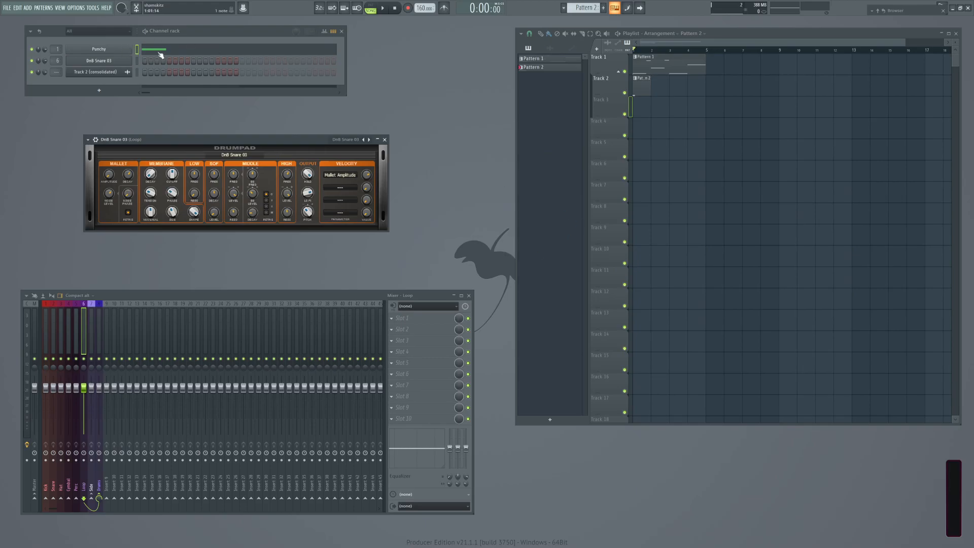
left_click(203, 50)
right_click(481, 288)
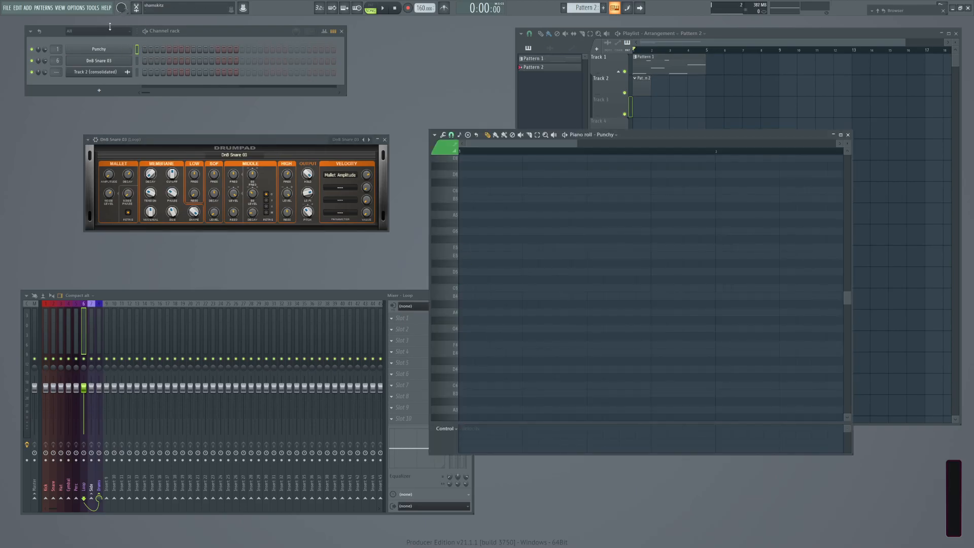
left_click(145, 50)
left_click(205, 50)
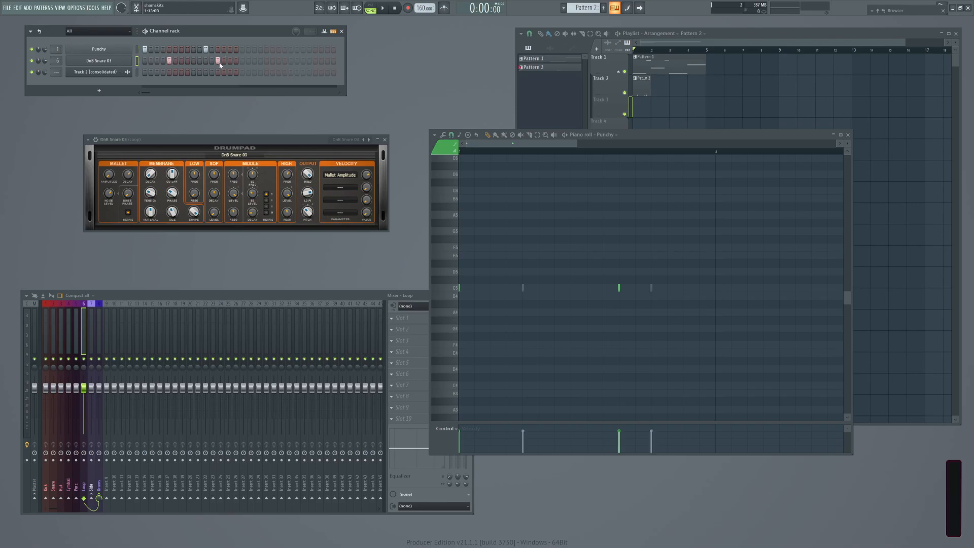
Repeat Pattern 2 on Track 2 through bars 2 to 4 and play back the arrangement.
left_click(647, 81)
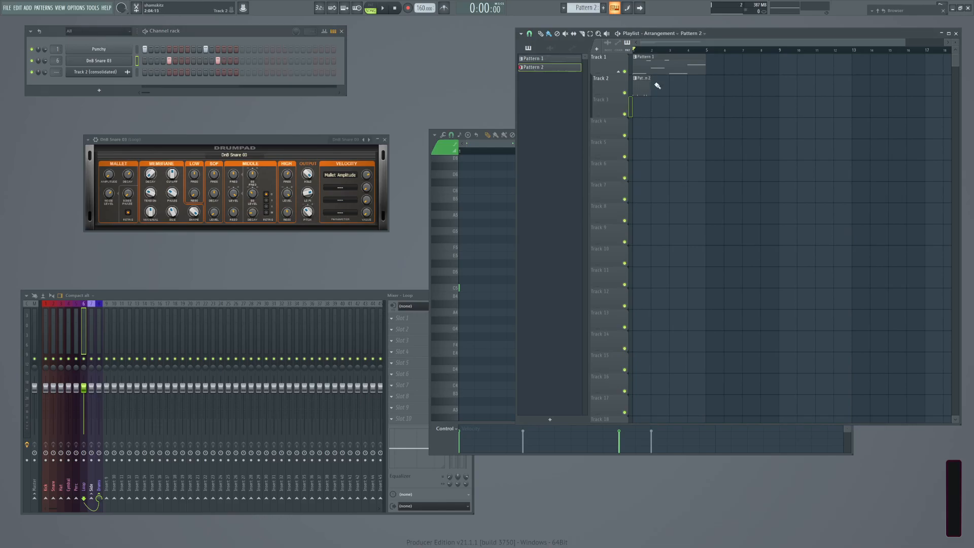
key("space")
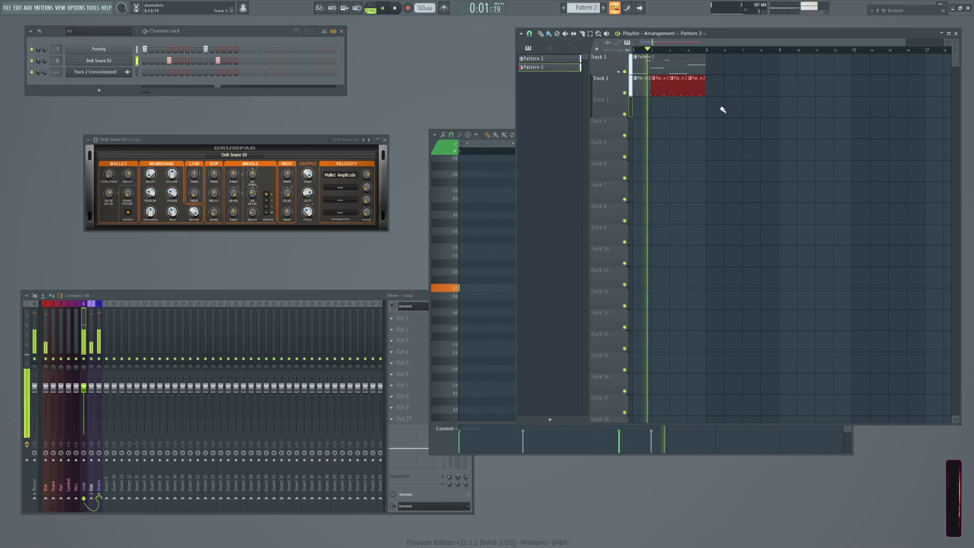
key("space")
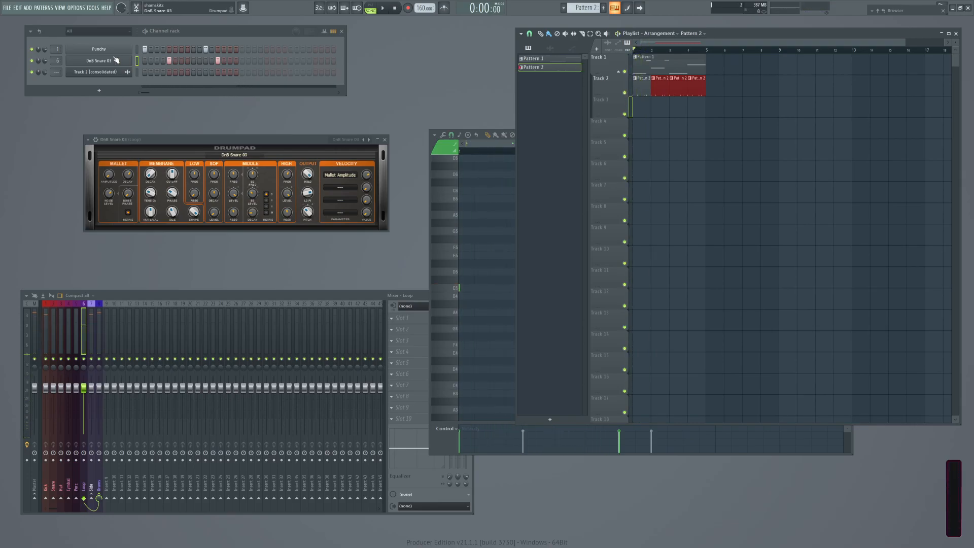
Remove Punchy's hit on step 1 of Pattern 1 and play back the arrangement.
left_click(653, 62)
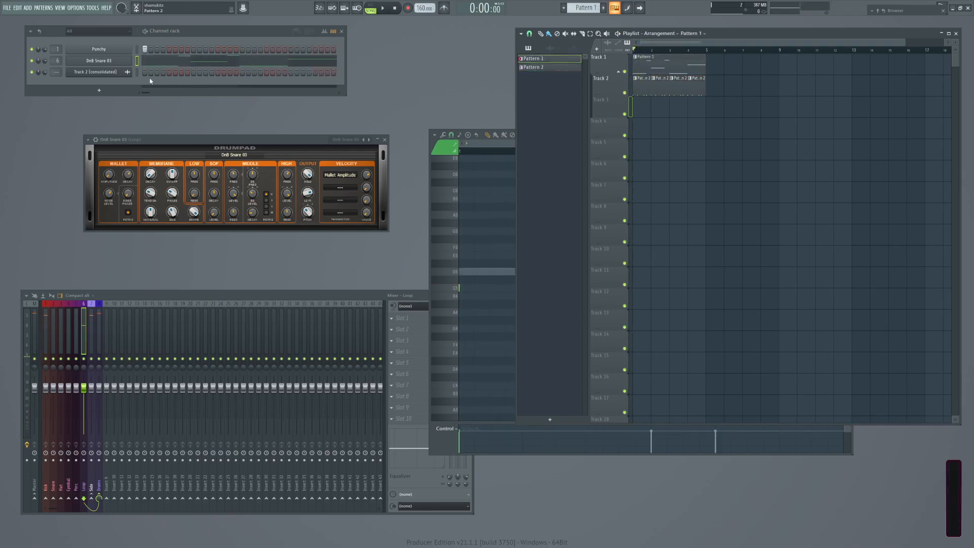
right_click(146, 49)
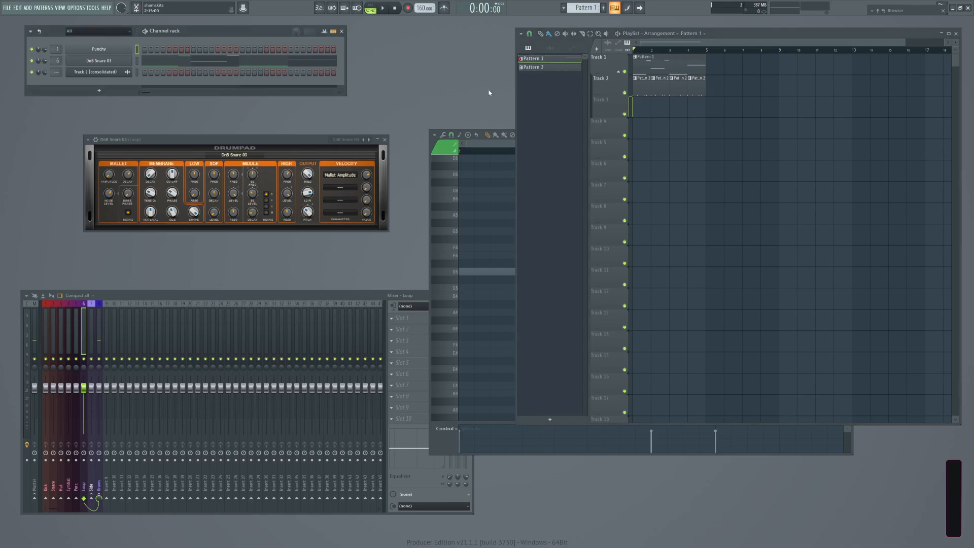
key("space")
key("space")
Undo the recent step sequencer and playlist edits and restore the original amen slices channel.
left_click(101, 72)
left_click(213, 43)
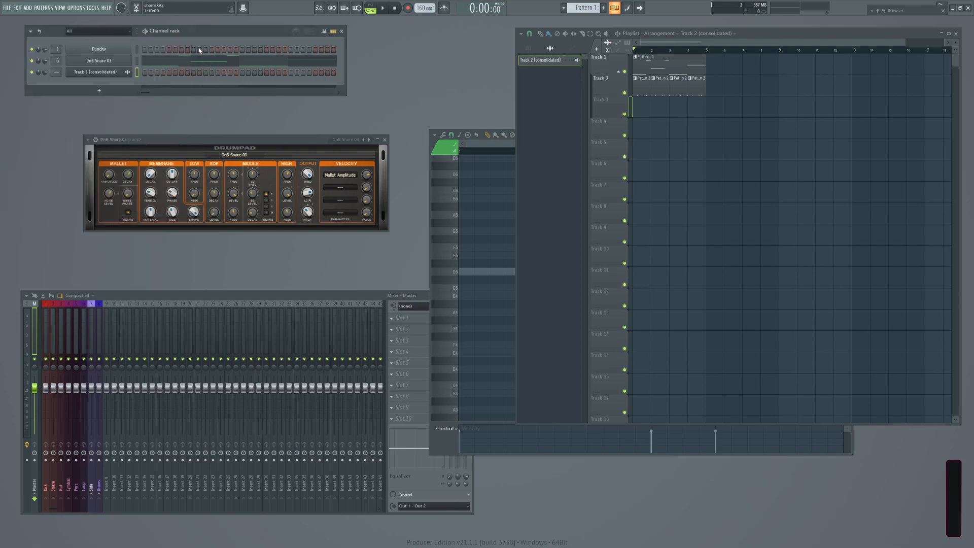
right_click(105, 66)
key("Escape")
left_click(17, 7)
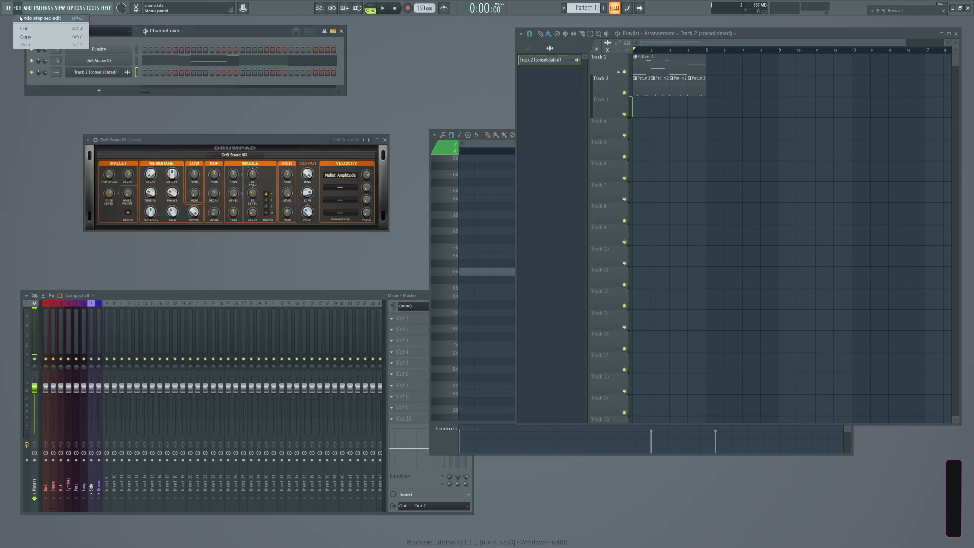
left_click(20, 18)
key("ctrl+z")
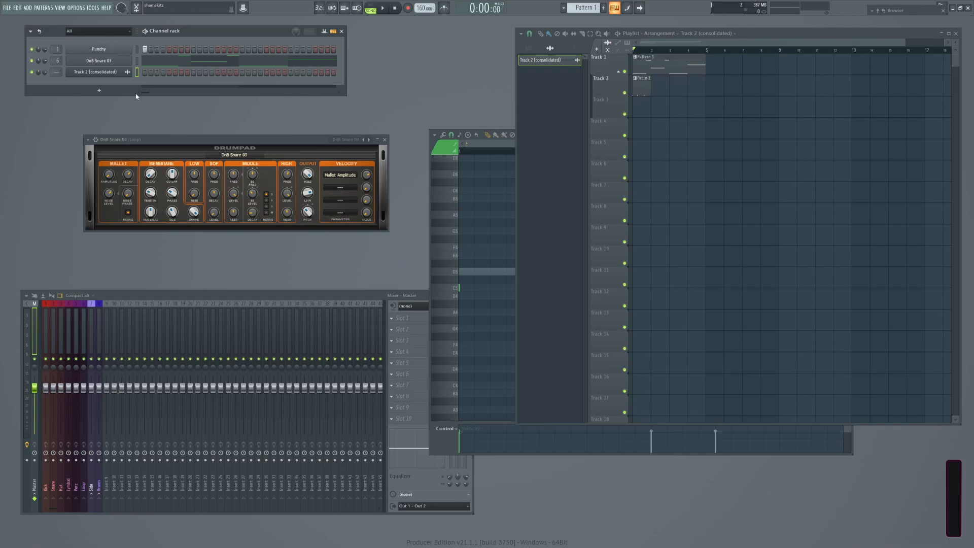
key("ctrl+shift+z")
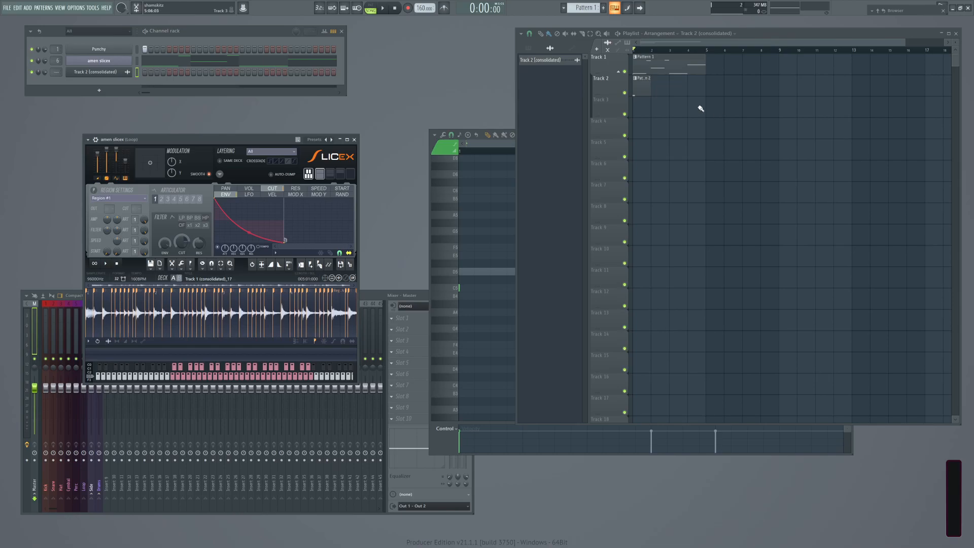
Insert a new Drumpad channel beside amen slices and load the Garage Snare 02 preset.
right_click(118, 65)
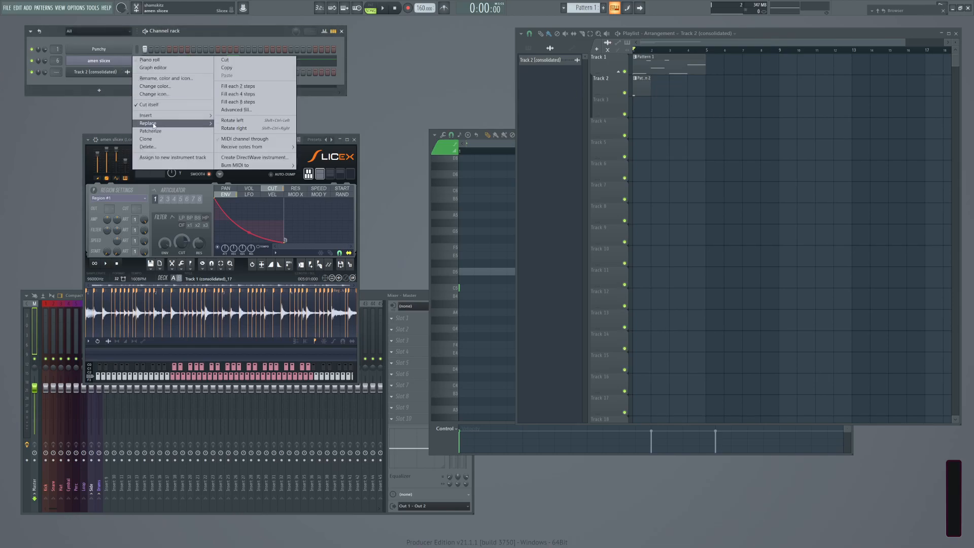
mouse_move(147, 115)
mouse_move(240, 144)
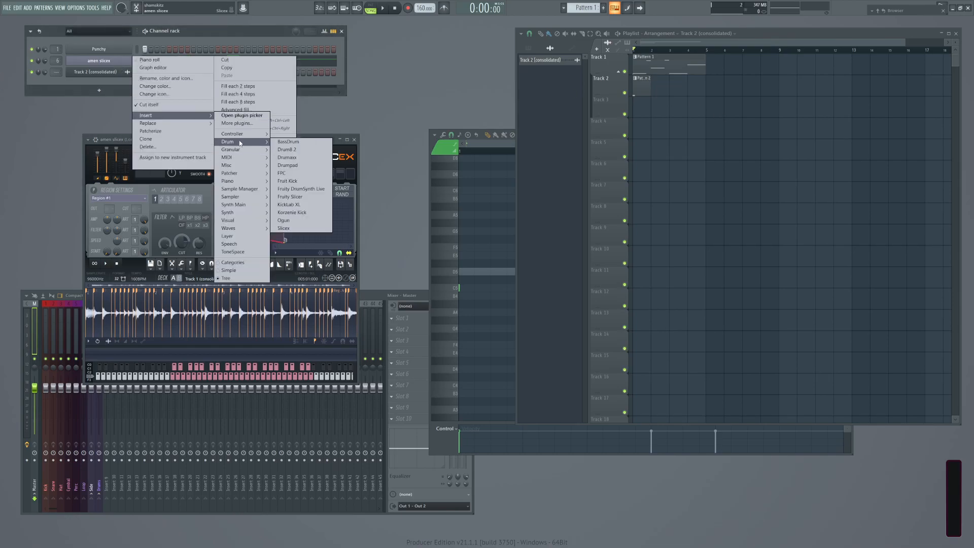
left_click(303, 166)
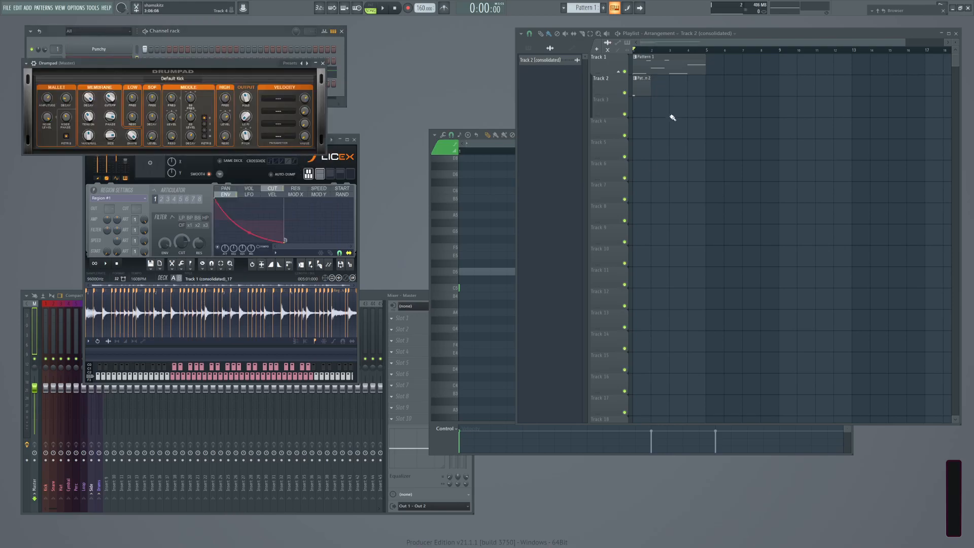
left_click(307, 63)
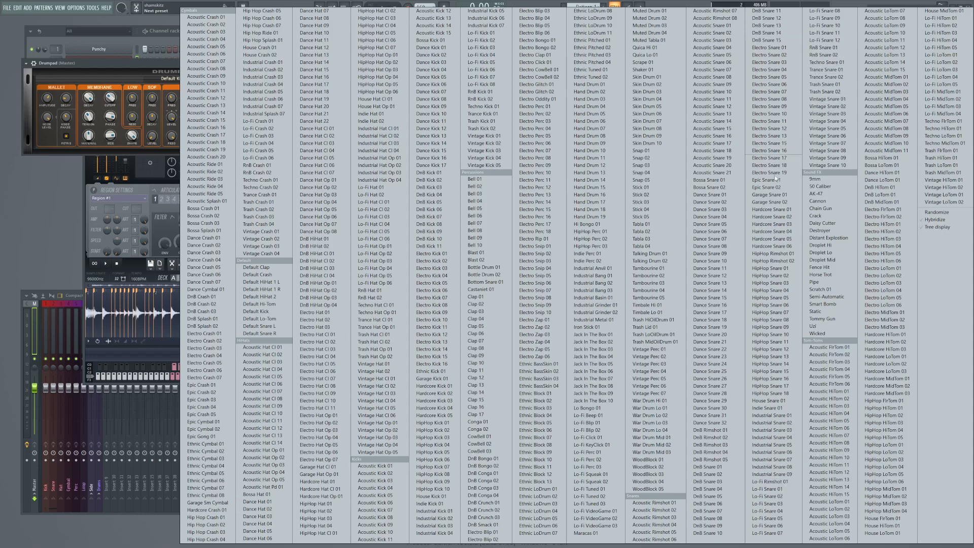
left_click(772, 202)
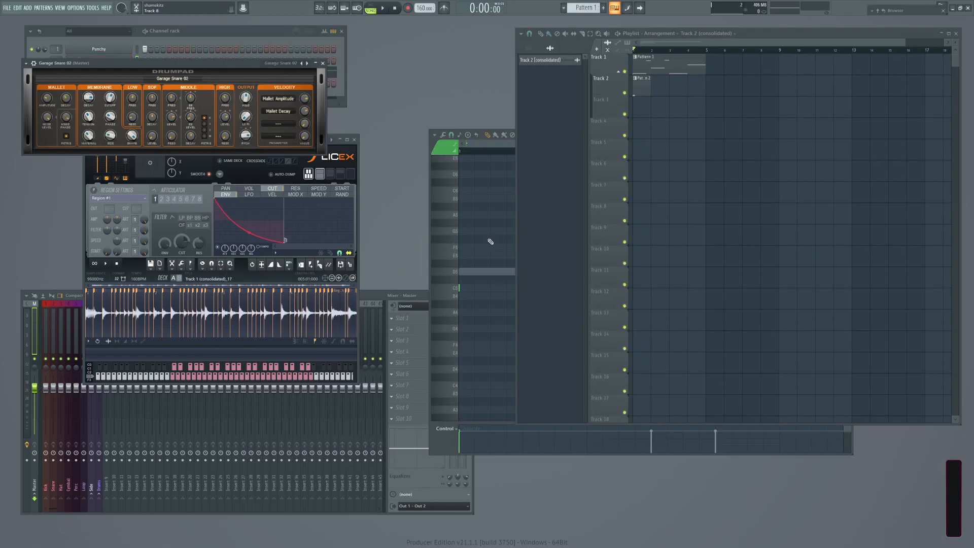
left_click(218, 34)
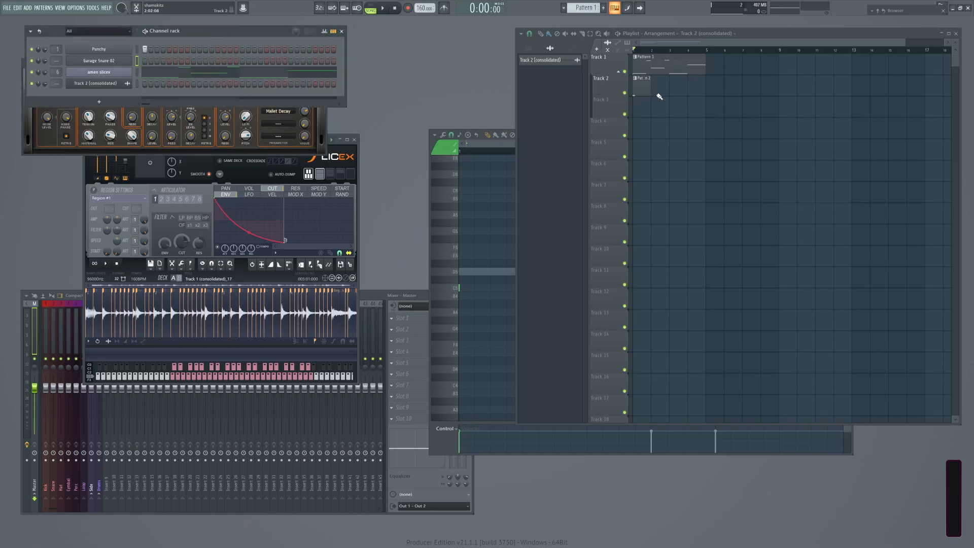
Clear Punchy's long note in Pattern 2 and program Punchy on steps 1 and 11 and Garage Snare 02 on steps 5 and 13.
left_click(641, 87)
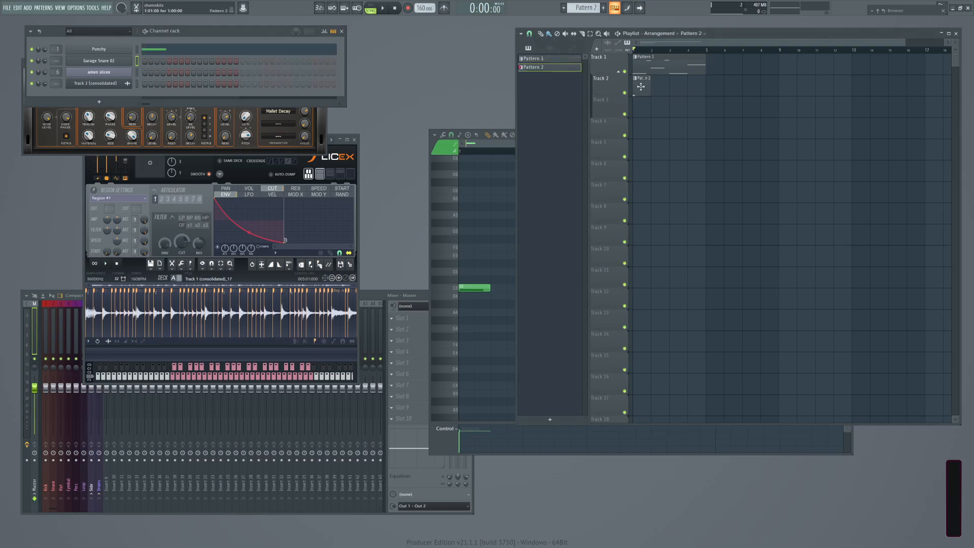
left_click(137, 49)
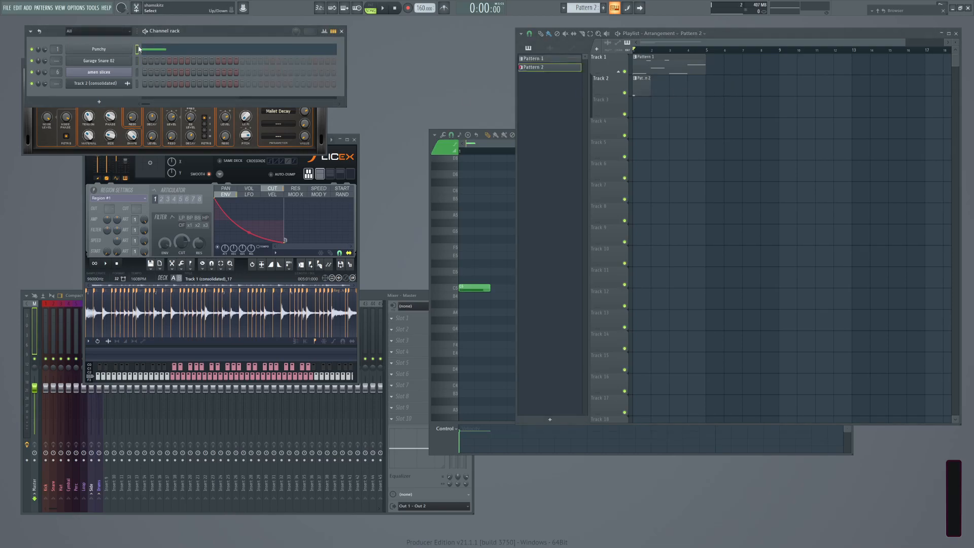
key("ctrl+x")
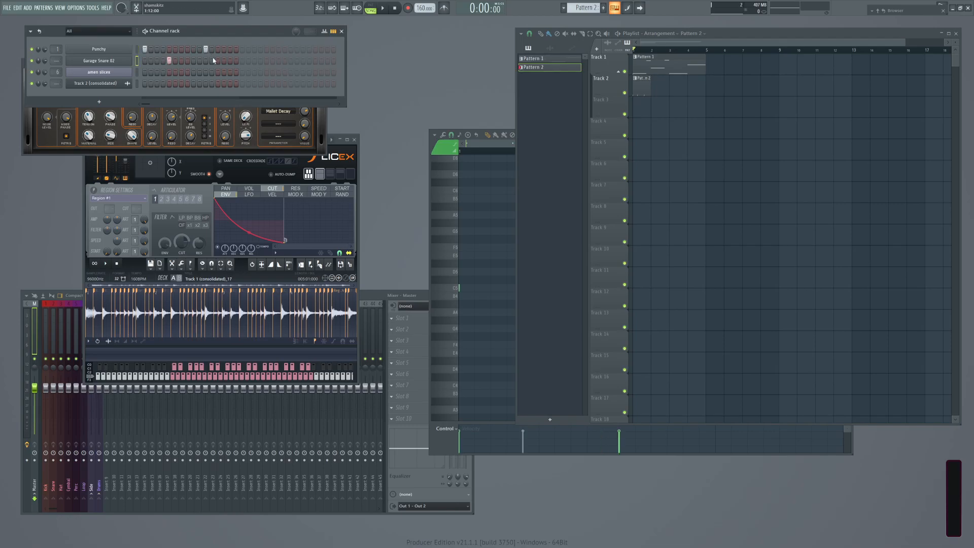
Fill bars 2 to 4 of Track 2 with repeated Pattern 2 clips while playing back the arrangement.
key("space")
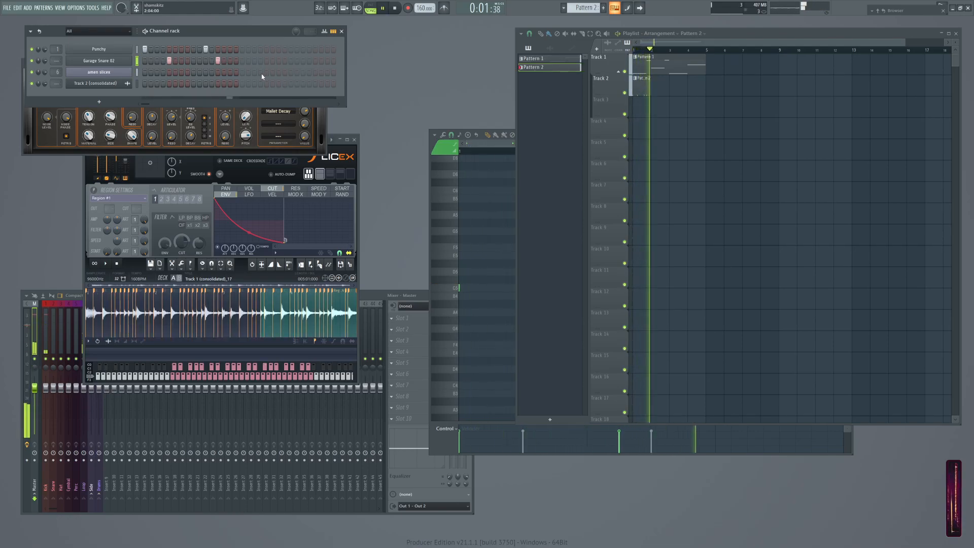
left_click(658, 88)
left_click_drag(657, 89, 695, 88)
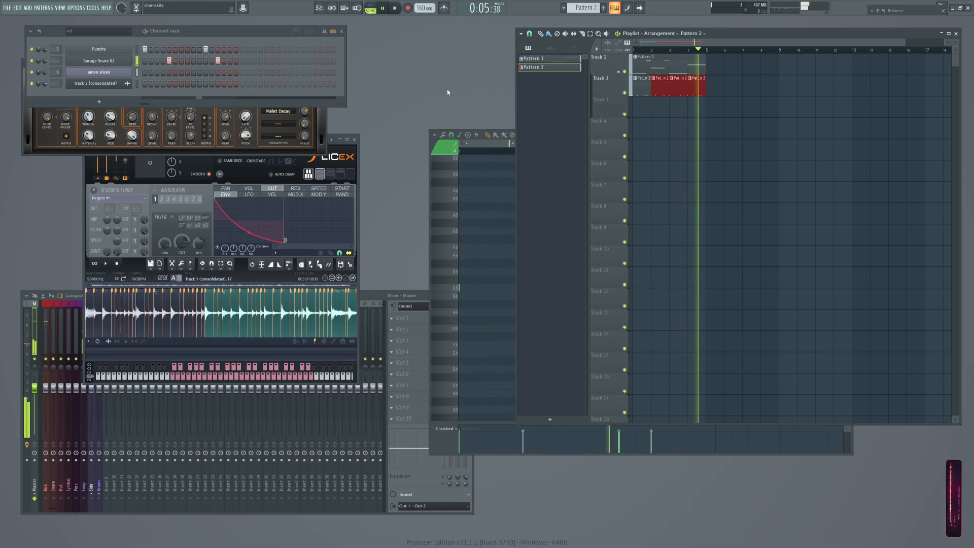
key("space")
Move the channel rack clear of the Drumpad window and route Garage Snare 02 to mixer track 2.
left_click_drag(239, 34, 307, 40)
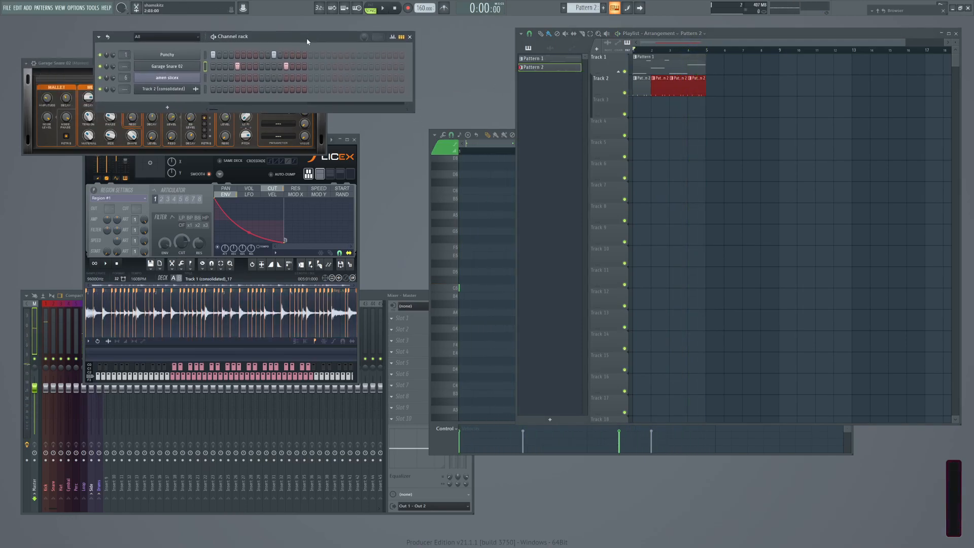
left_click(89, 61)
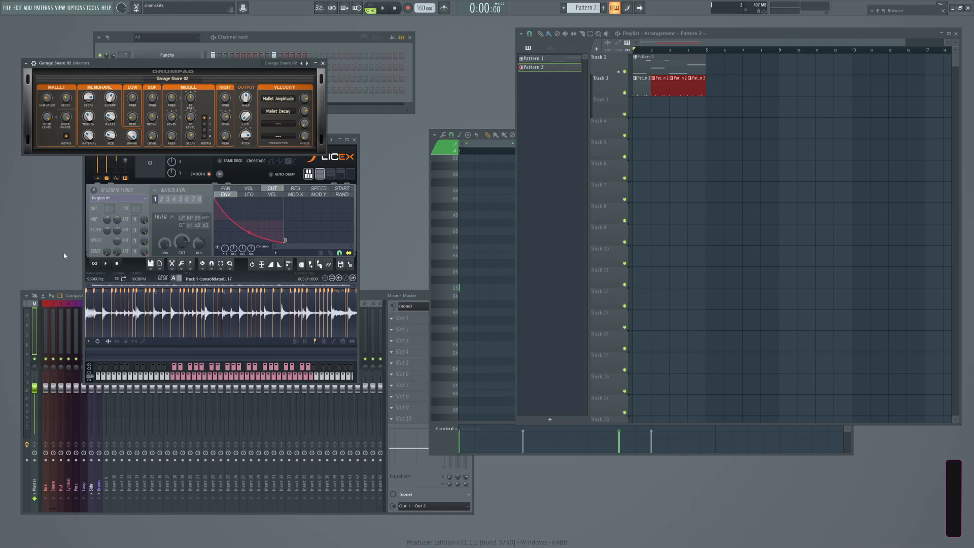
left_click(320, 44)
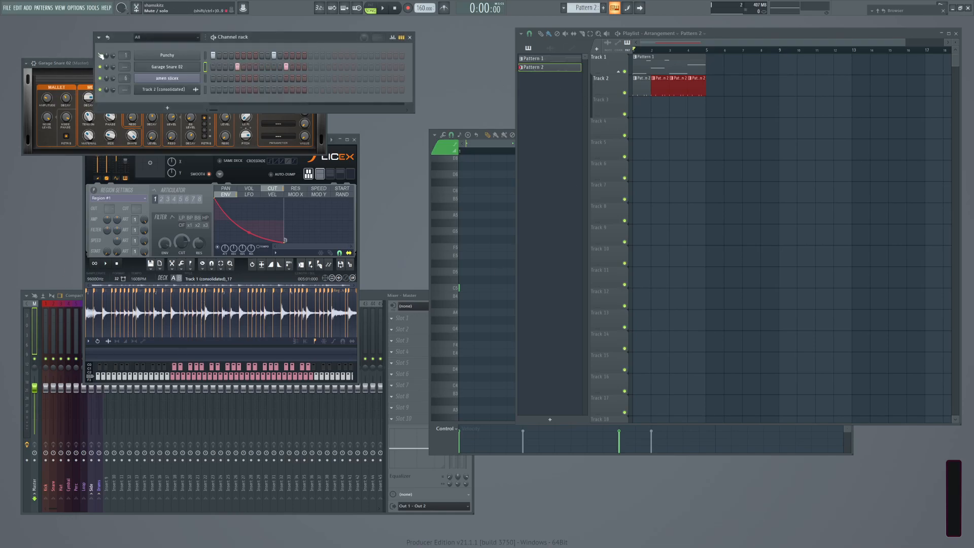
scroll(124, 64, "up", 2)
Delete the Track 2 (consolidated) audio clip channel from the channel rack.
right_click(168, 91)
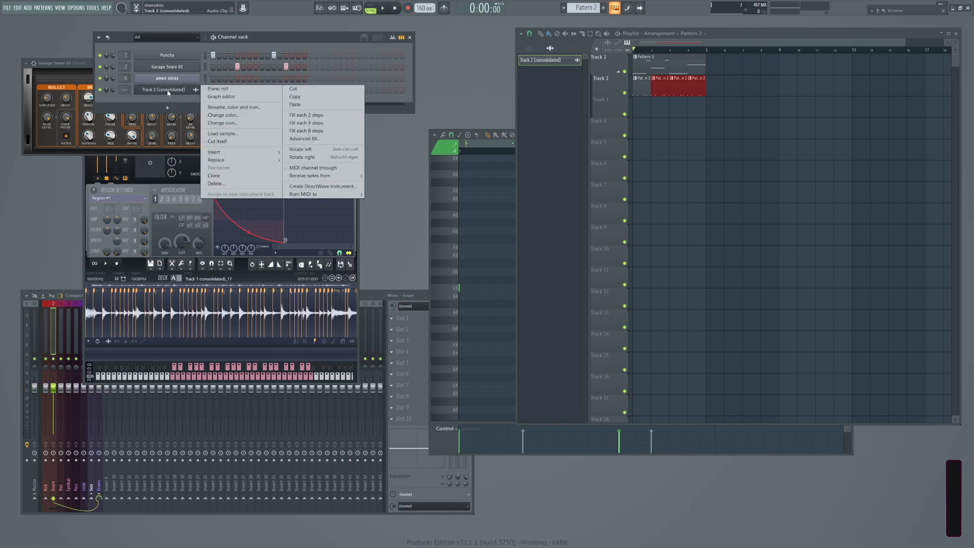
left_click(220, 185)
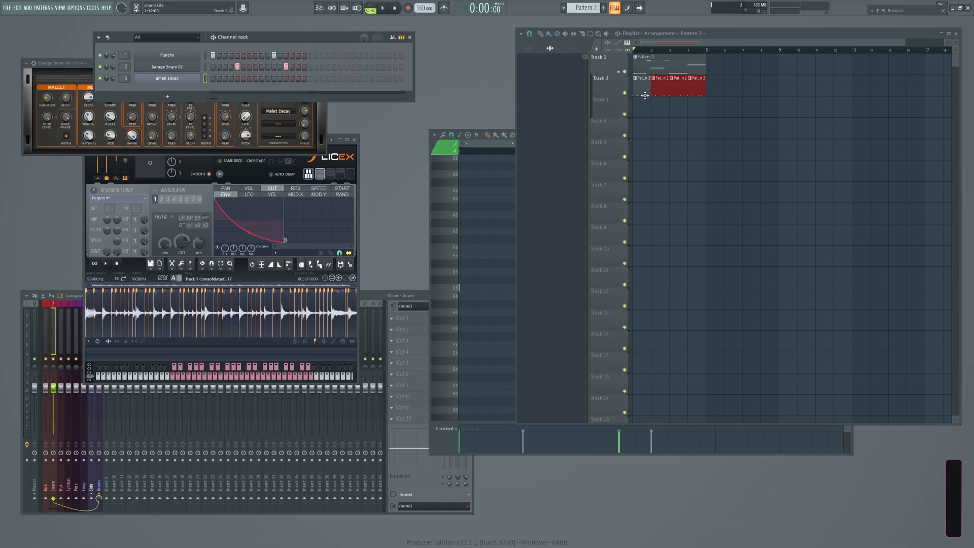
Delete the playlist track holding the Pattern 2 clips and the track directly below it.
right_click(606, 75)
left_click(644, 258)
right_click(608, 90)
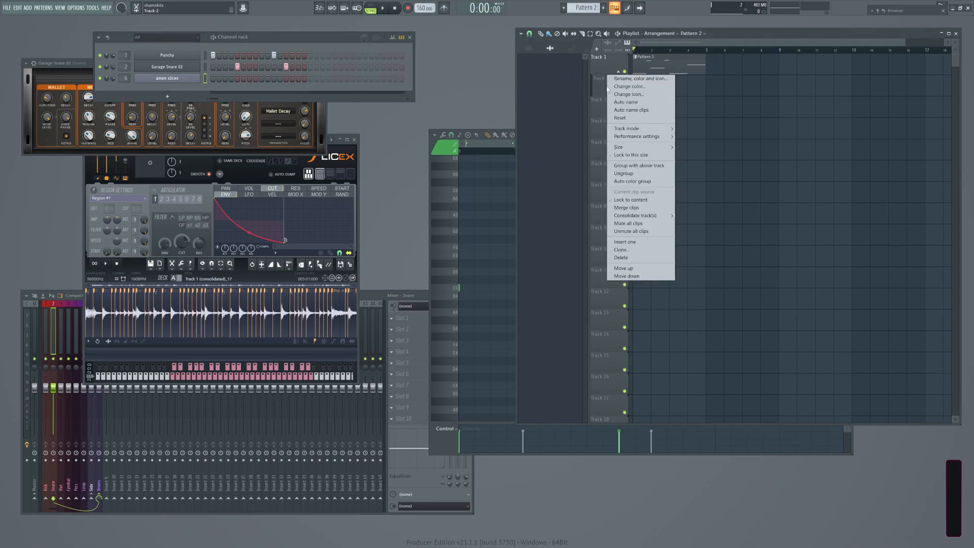
left_click(624, 259)
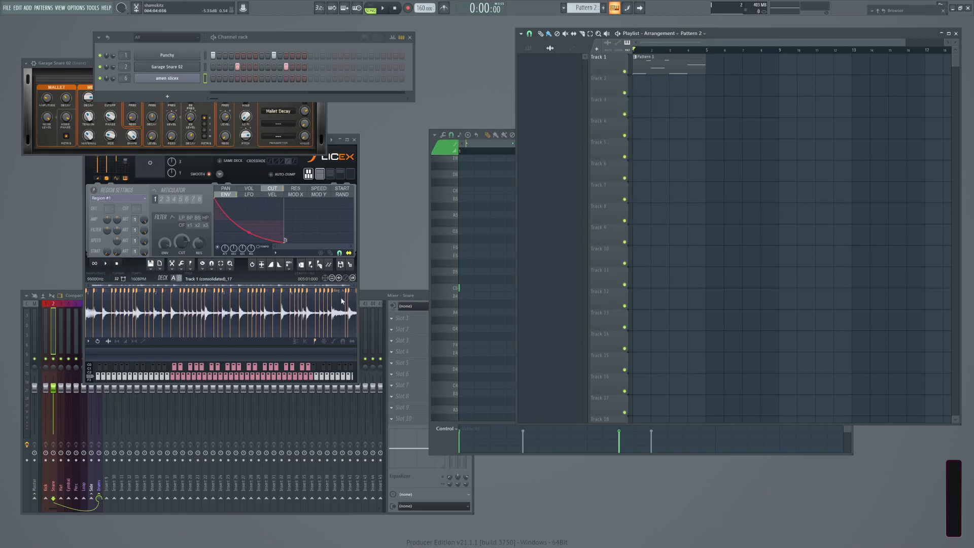
Close the amen slices and Garage Snare 02 plugin windows and move the mixer lower to clear the workspace.
left_click(355, 142)
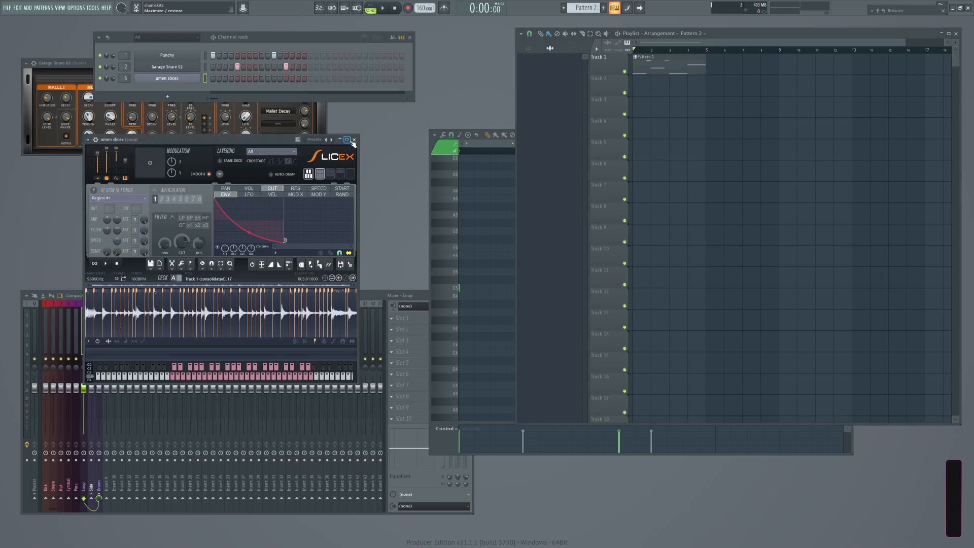
left_click(354, 140)
left_click(68, 65)
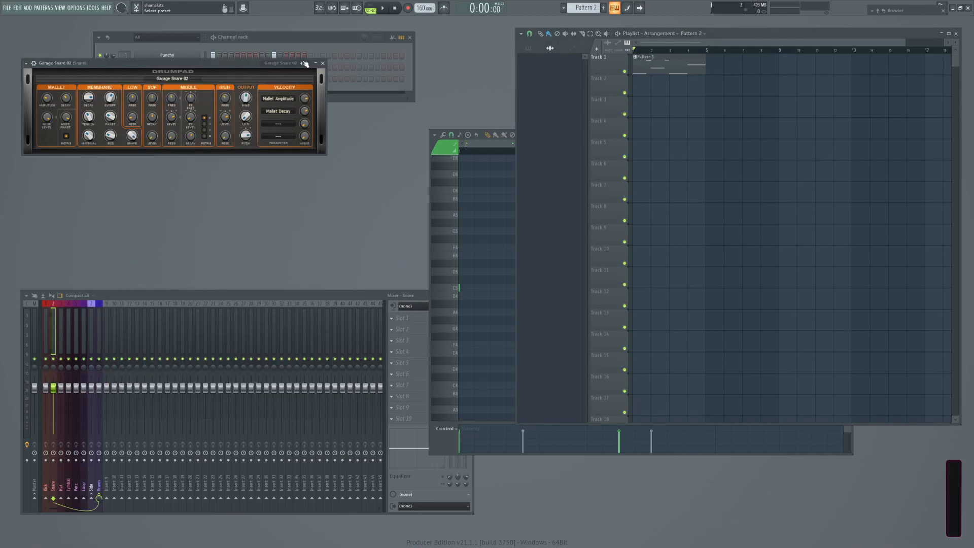
left_click(323, 64)
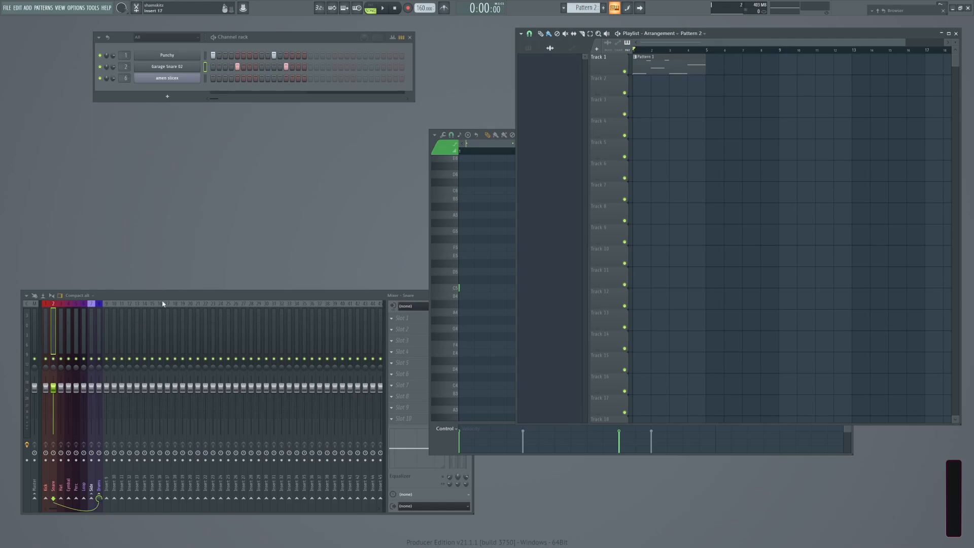
left_click_drag(223, 291, 213, 307)
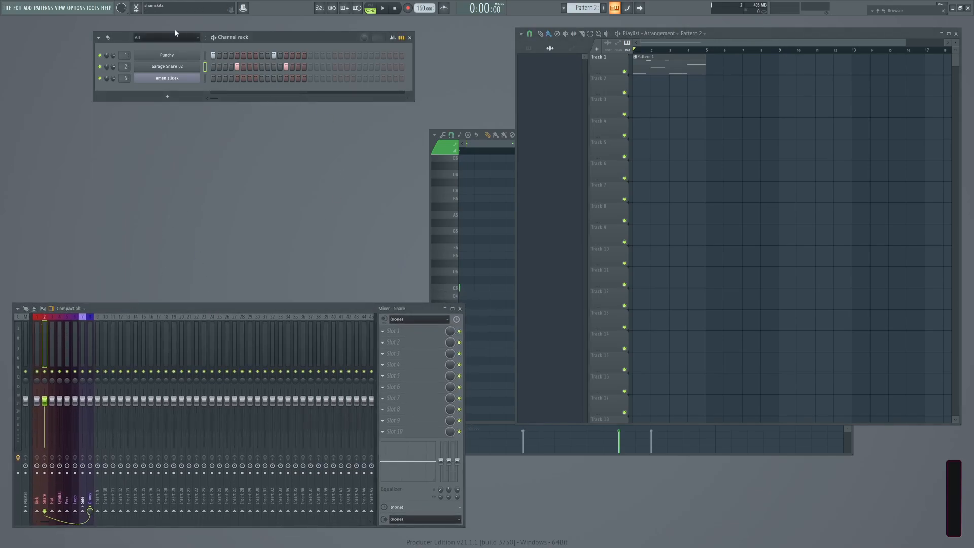
Open Punchy during playback, turn its Click down to 0%, and refill bars 1 to 4 of Track 2 with Pattern 2 clips.
left_click(180, 54)
key("space")
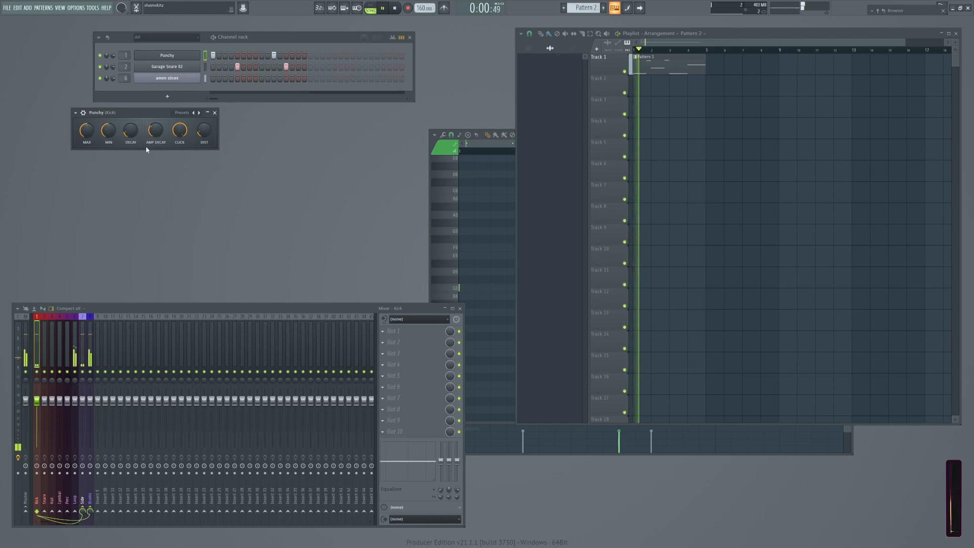
left_click_drag(180, 131, 179, 193)
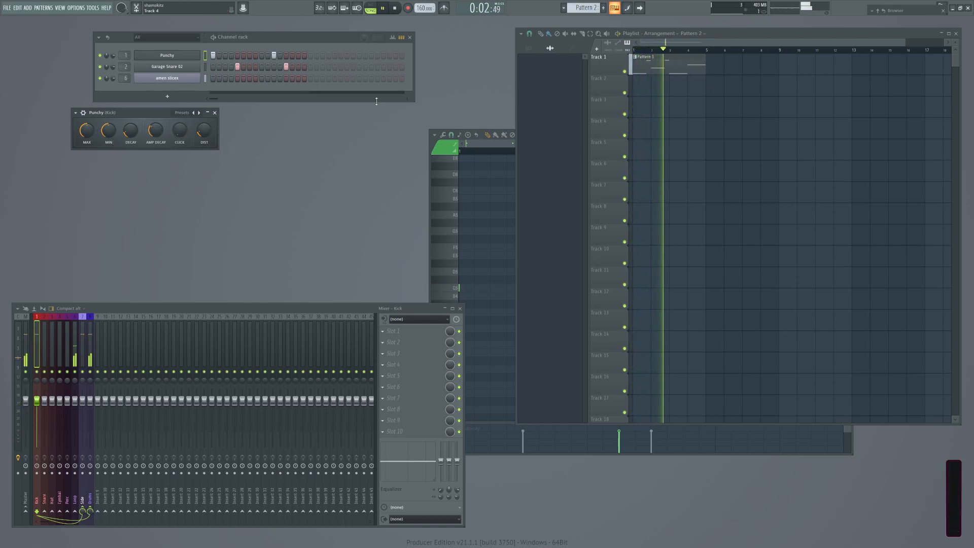
left_click_drag(640, 90, 695, 88)
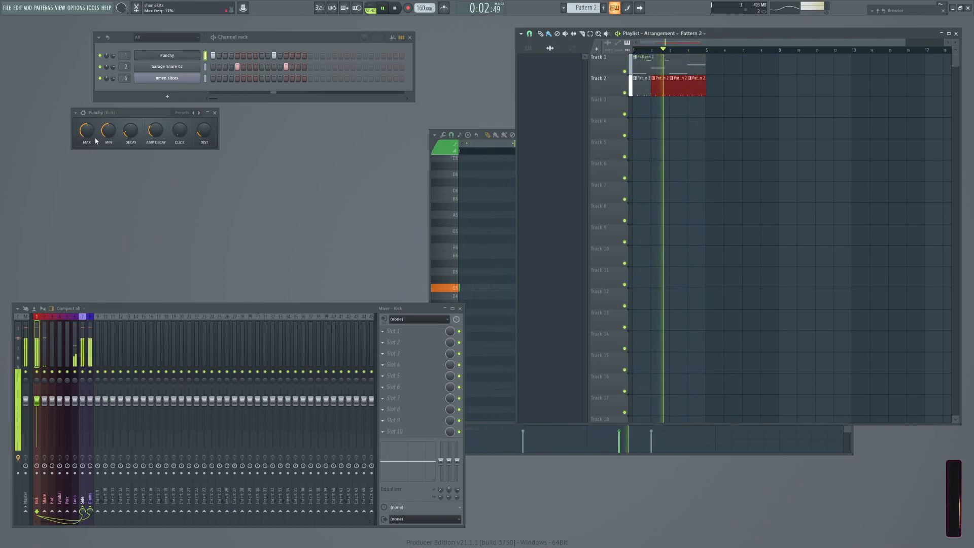
Try lower and higher Min and Max frequency values on the Punchy kick while the arrangement plays.
left_click_drag(109, 130, 109, 156)
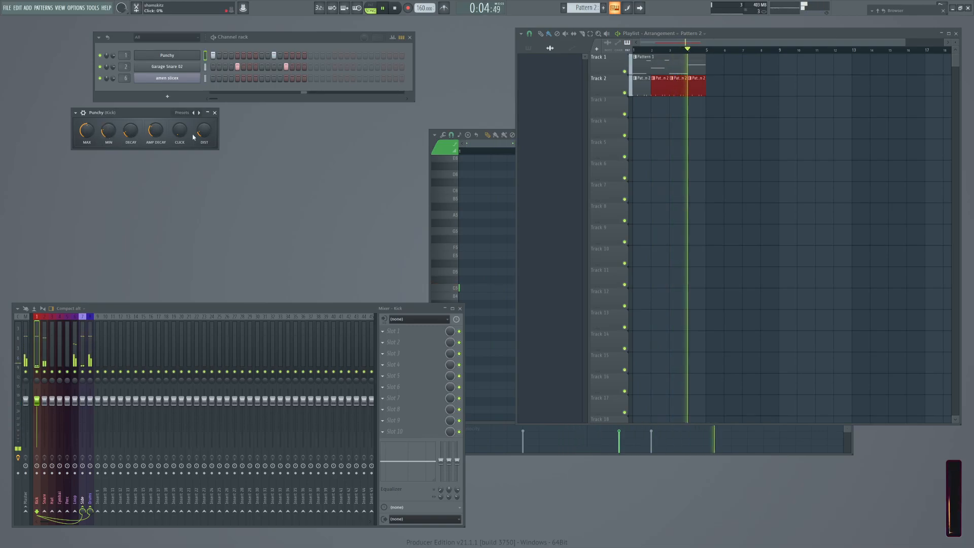
left_click_drag(108, 130, 108, 106)
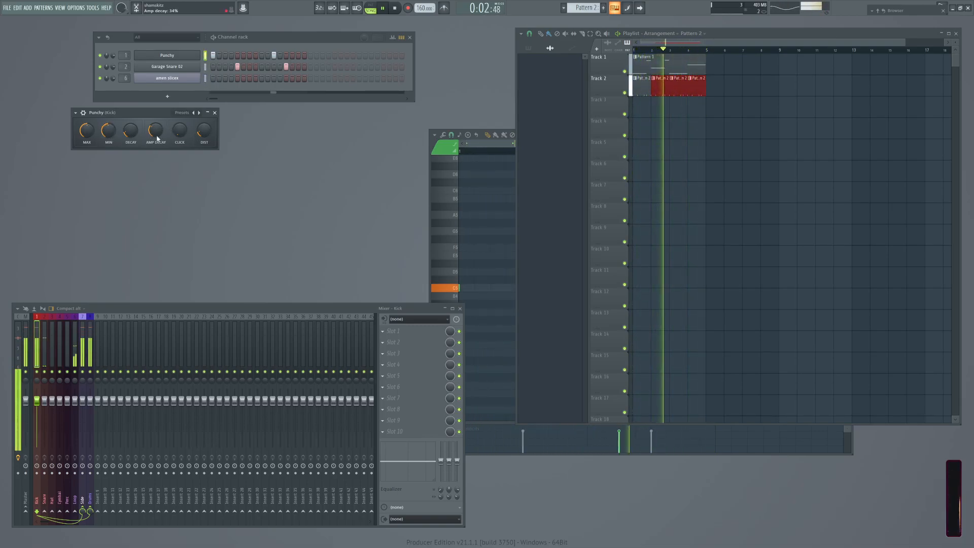
left_click_drag(109, 130, 109, 149)
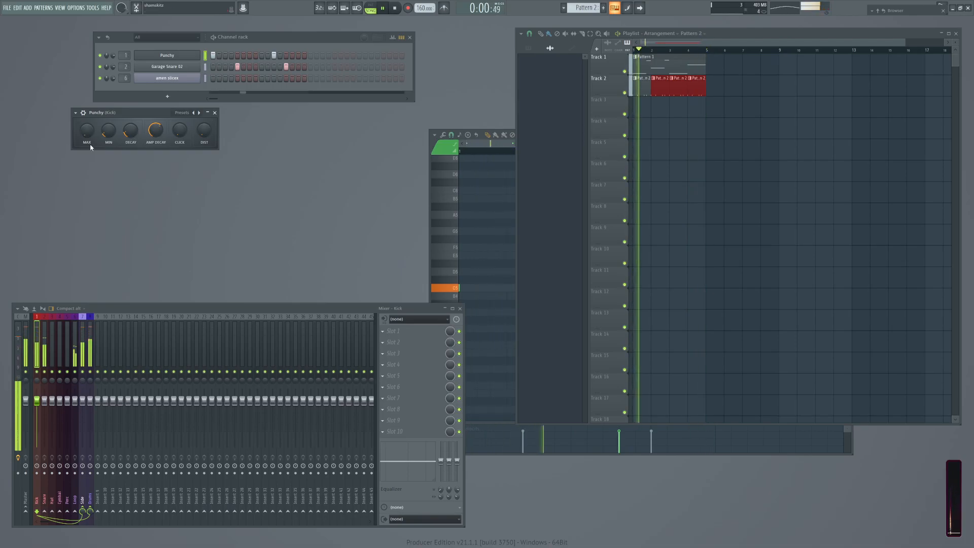
left_click_drag(91, 134, 91, 66)
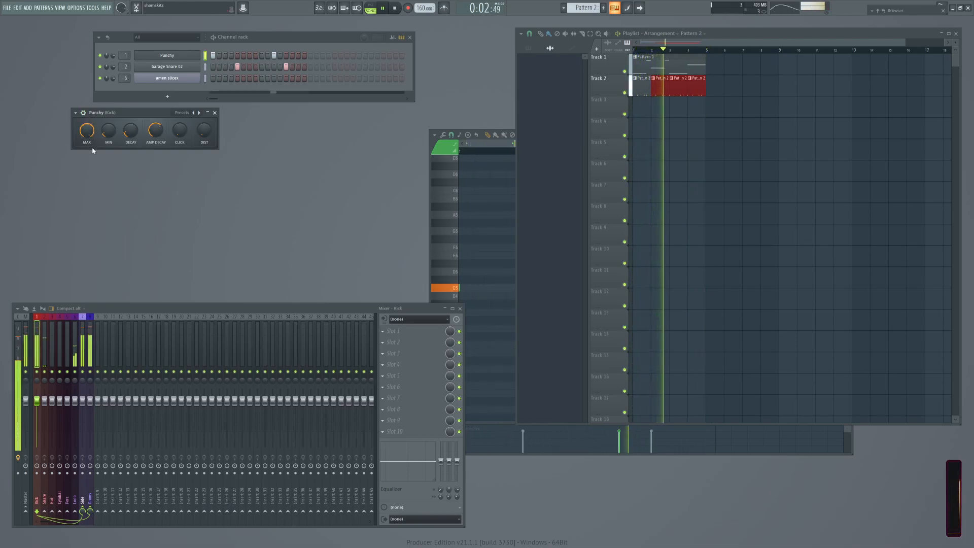
left_click_drag(89, 132, 89, 185)
left_click_drag(88, 133, 88, 74)
Try a longer Decay and lower Max on Punchy, varying Amp Decay and raising Min during playback.
left_click_drag(134, 132, 134, 94)
left_click_drag(89, 133, 89, 188)
left_click_drag(159, 132, 160, 170)
left_click_drag(156, 134, 156, 104)
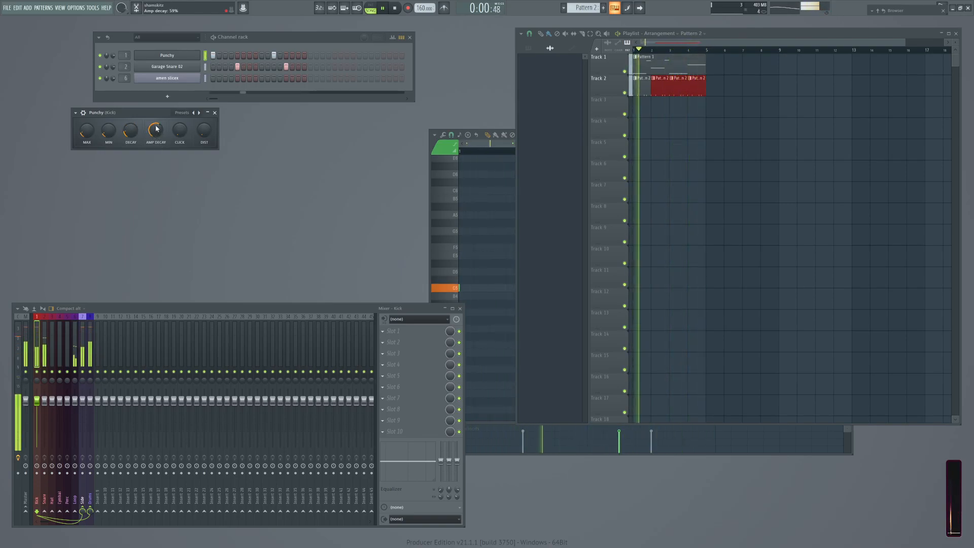
left_click_drag(111, 132, 110, 112)
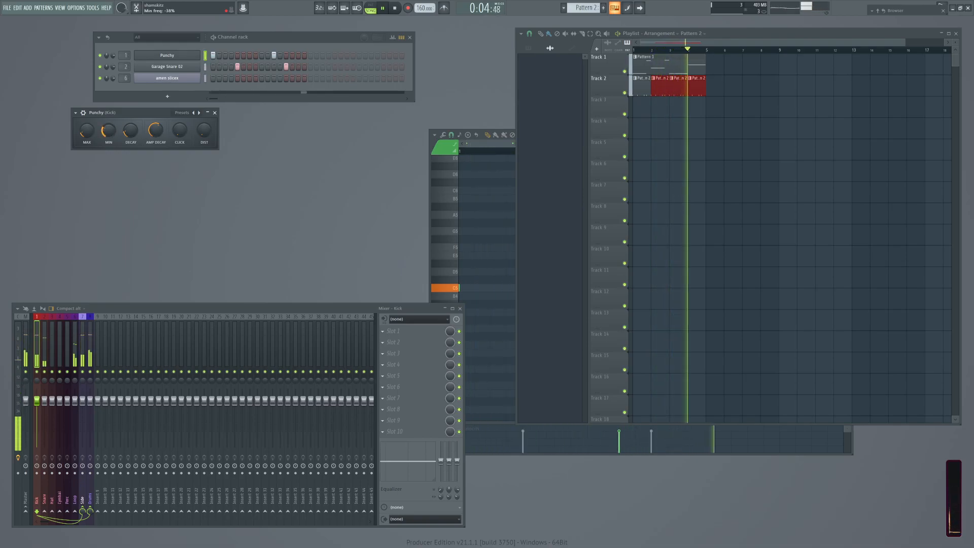
left_click_drag(158, 129, 158, 139)
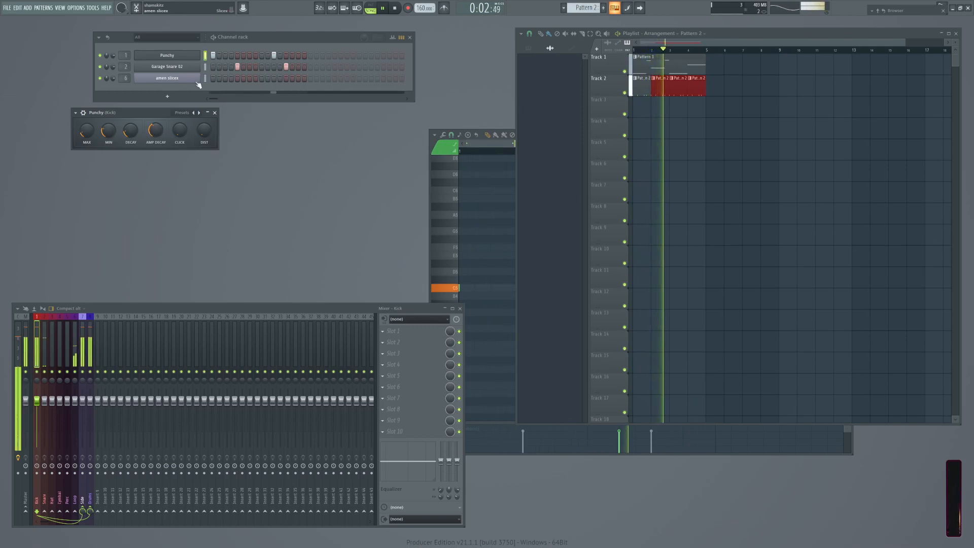
Reload the Punchy preset to restore the kick's original settings and stop playback.
right_click(193, 113)
left_click(207, 164)
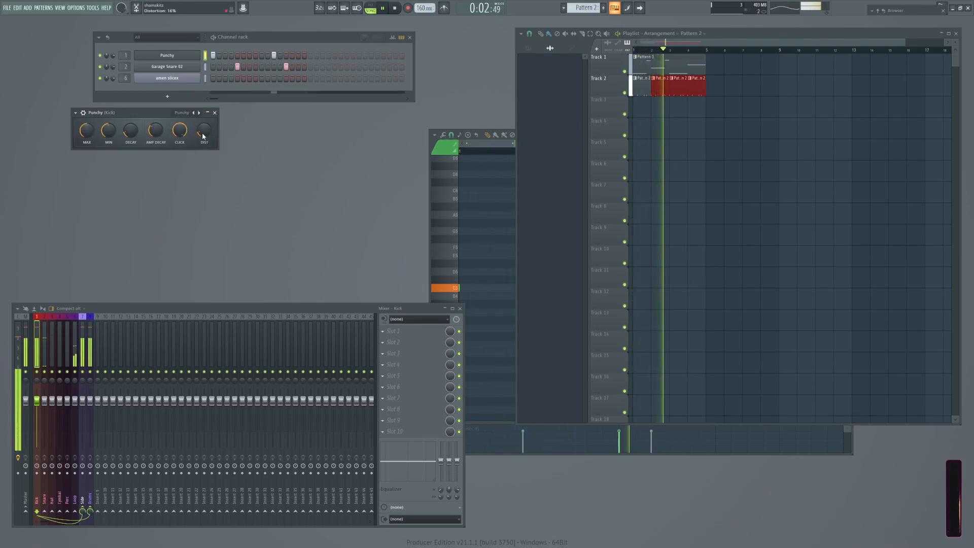
key("space")
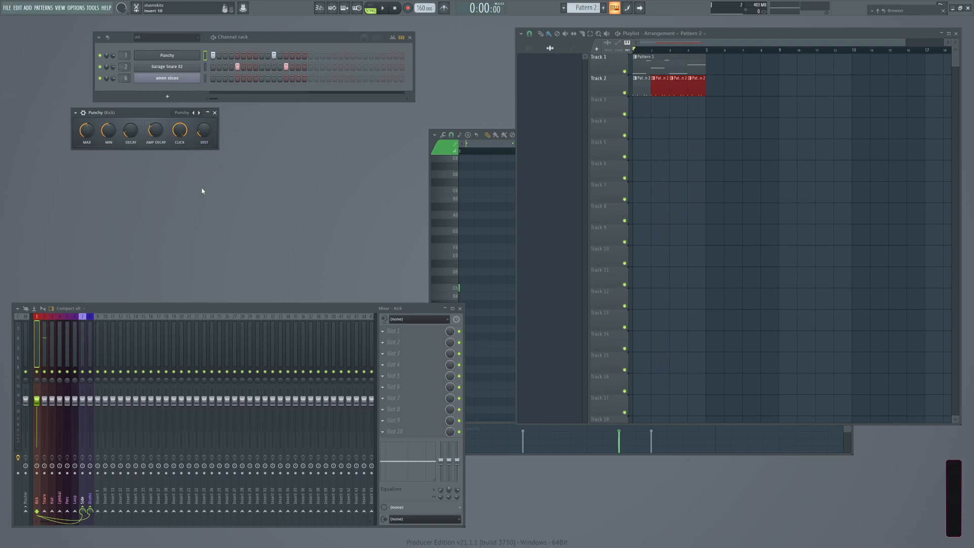
Insert a 3x Osc channel above Punchy, close the Punchy window and move the 3x Osc window below the channel rack.
left_click(872, 8)
right_click(196, 55)
mouse_move(218, 110)
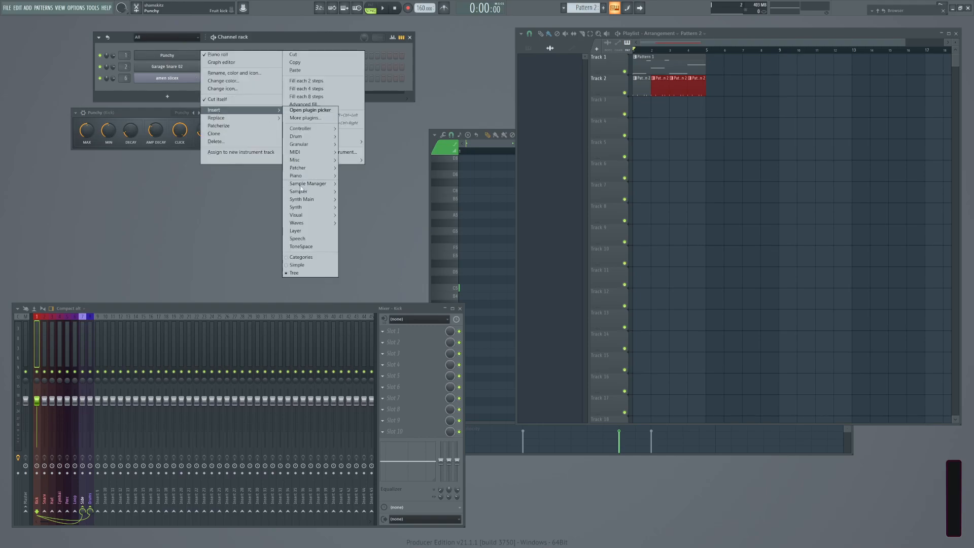
mouse_move(309, 199)
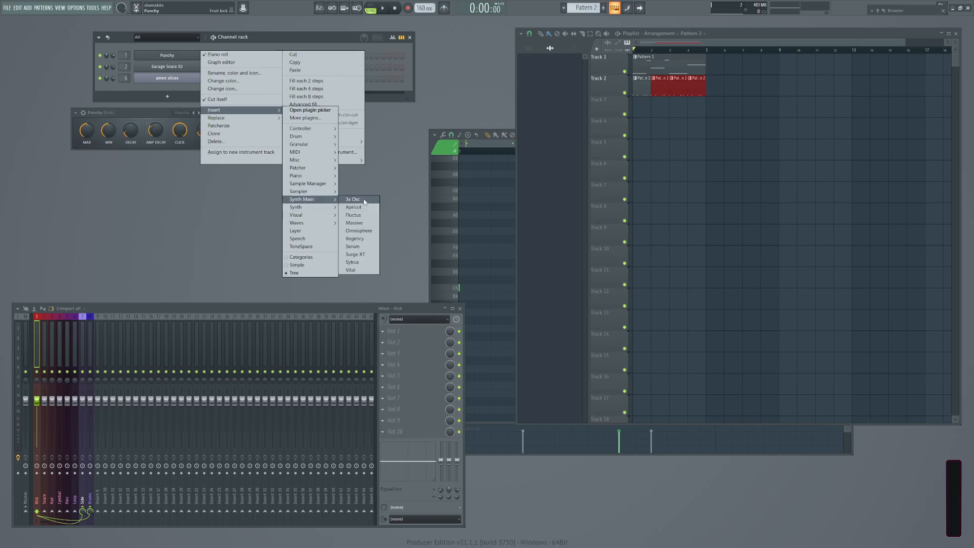
left_click(358, 199)
left_click_drag(147, 75, 323, 196)
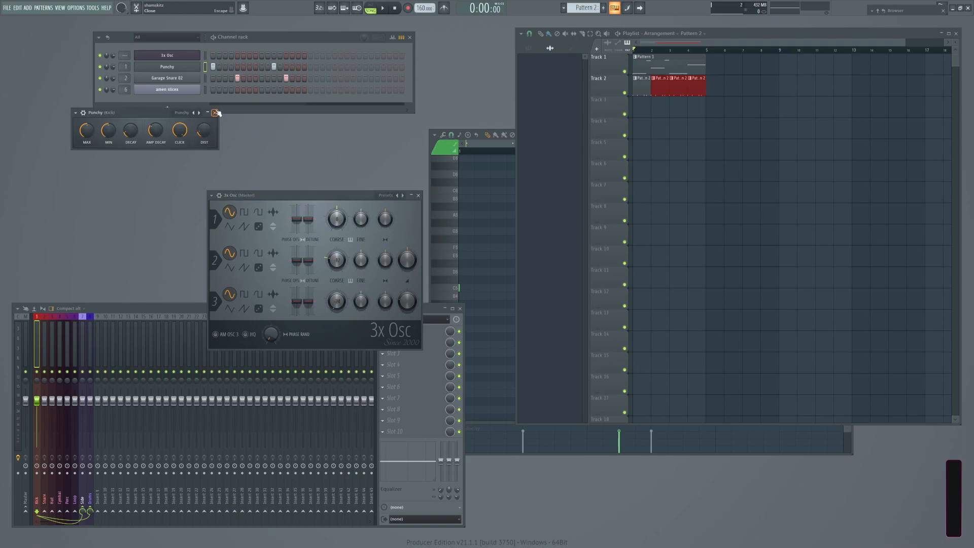
left_click(215, 113)
left_click_drag(340, 198, 322, 189)
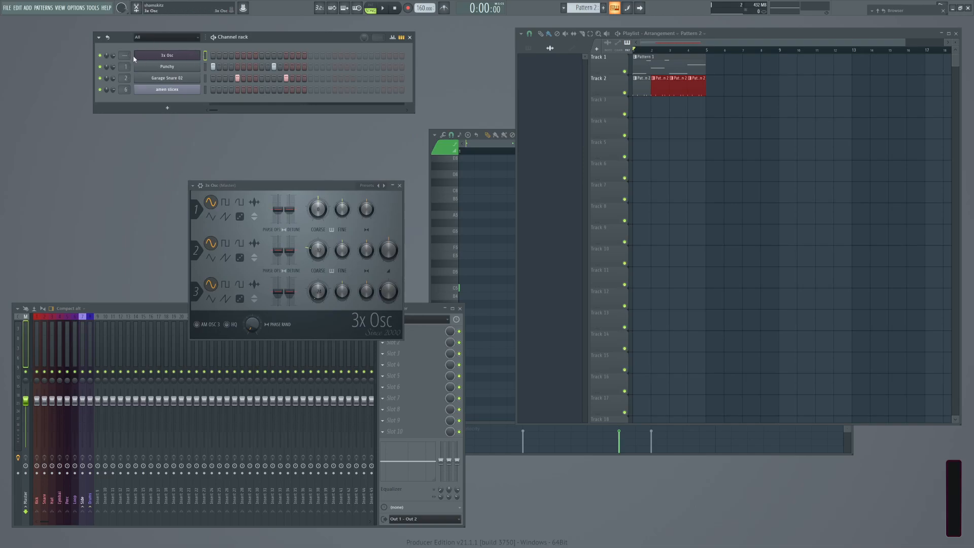
Route 3x Osc to mixer track 14 and move its window clear of the mixer.
left_click(133, 323)
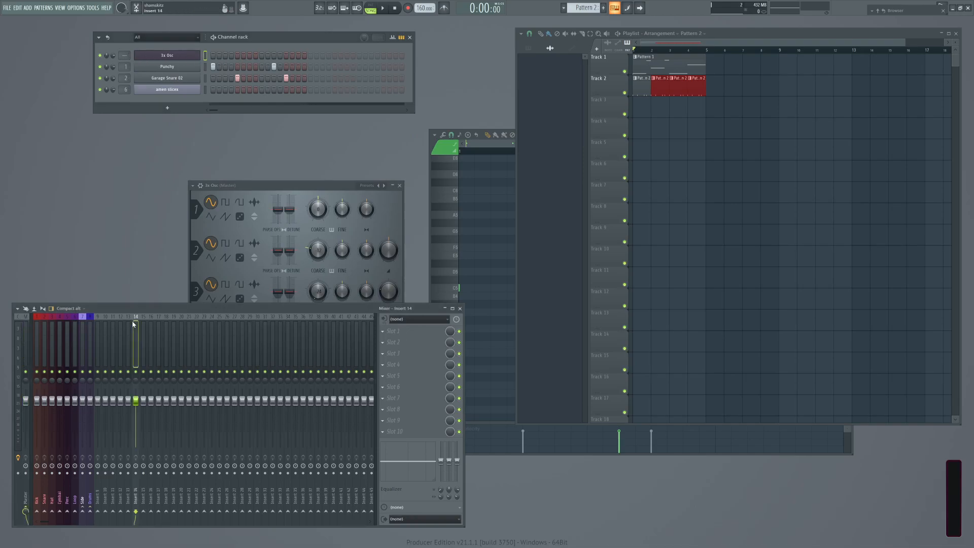
key("ctrl+l")
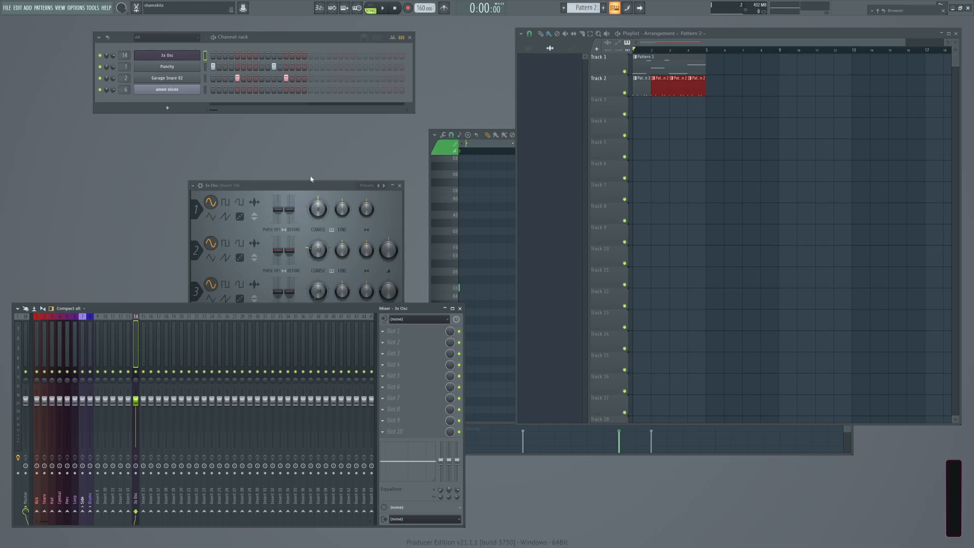
left_click_drag(323, 186, 296, 141)
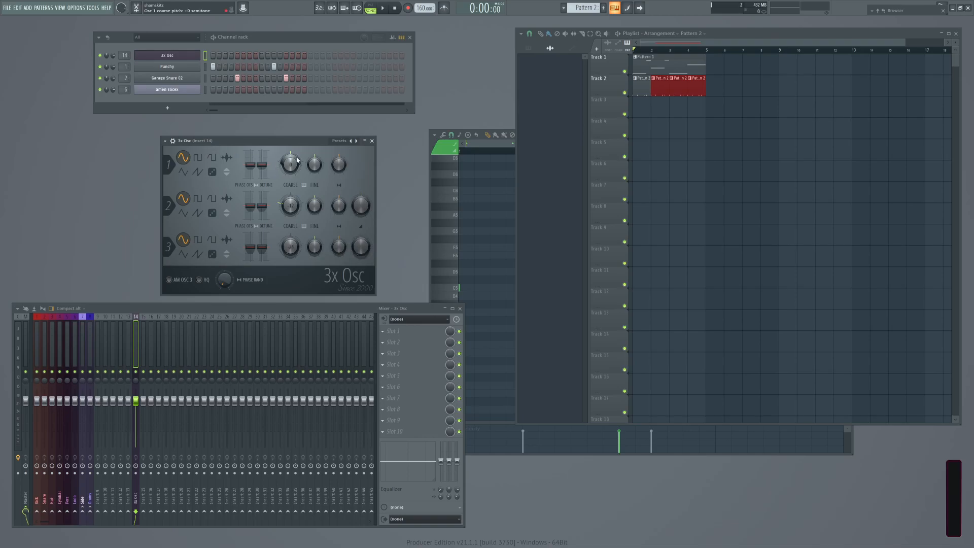
Set the root note of the 3x Osc channel to C7 in its detailed settings.
left_click(172, 140)
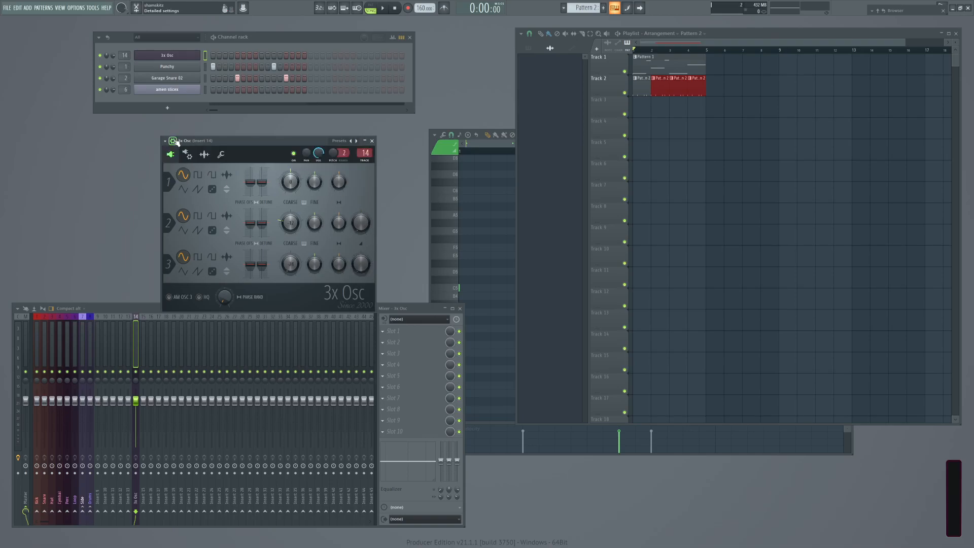
left_click(220, 155)
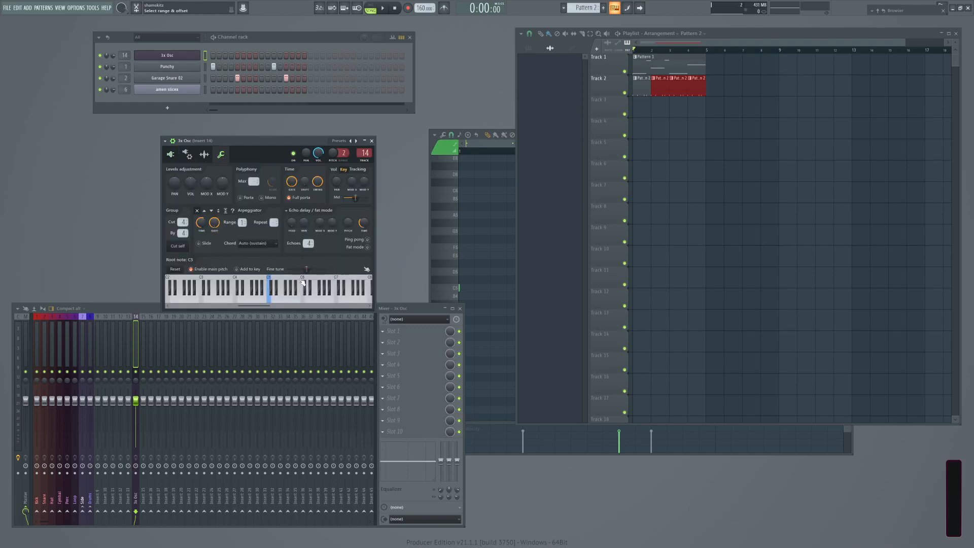
left_click(340, 282)
Open the 3x Osc piano roll, audition a few keys, and draw a one-bar C4 note from the start of bar 1.
right_click(177, 58)
left_click(219, 56)
left_click(448, 295)
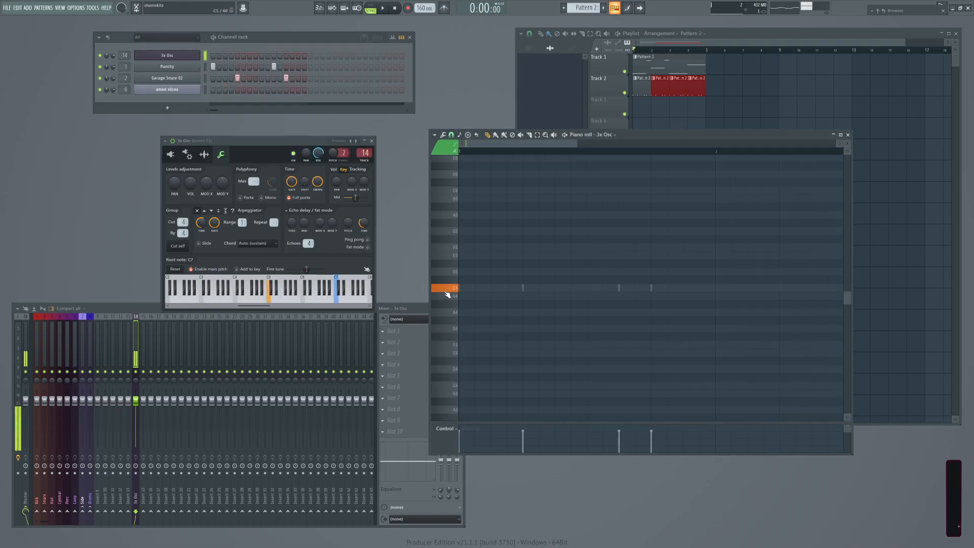
left_click(447, 297)
left_click(448, 288)
left_click(446, 387)
left_click_drag(443, 390, 447, 387)
scroll(483, 365, "down", 3)
left_click(462, 312)
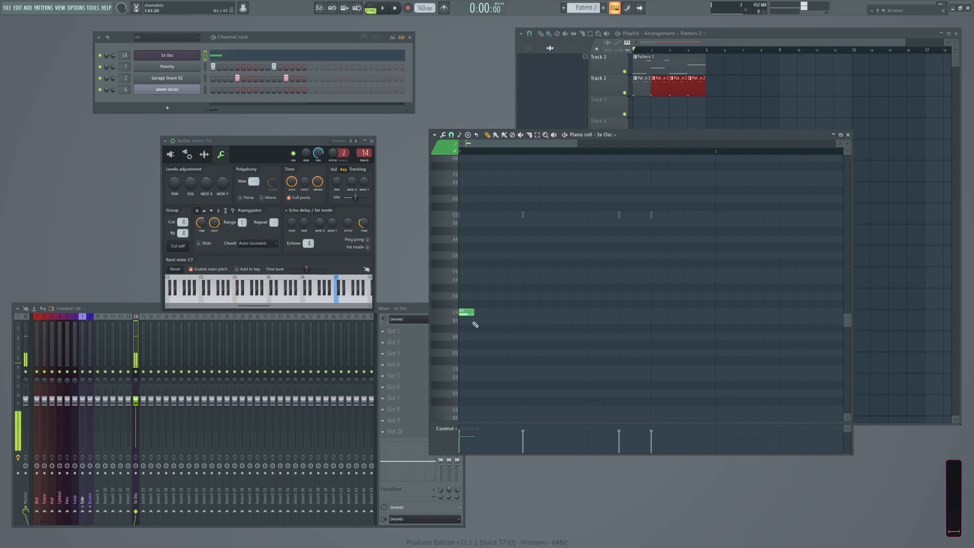
left_click_drag(473, 314, 715, 314)
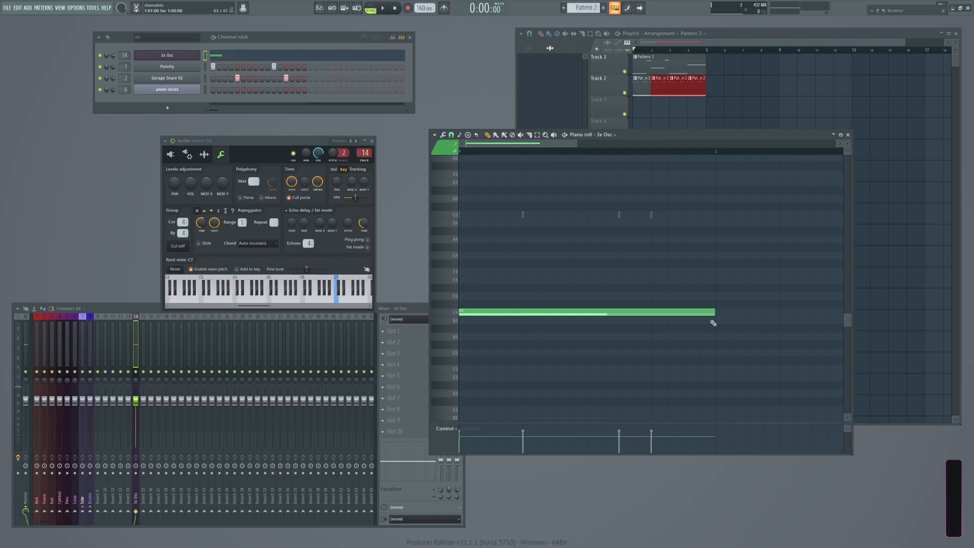
Enable the 3x Osc volume envelope, reduce its attack to the minimum, and preview the sound.
left_click(188, 155)
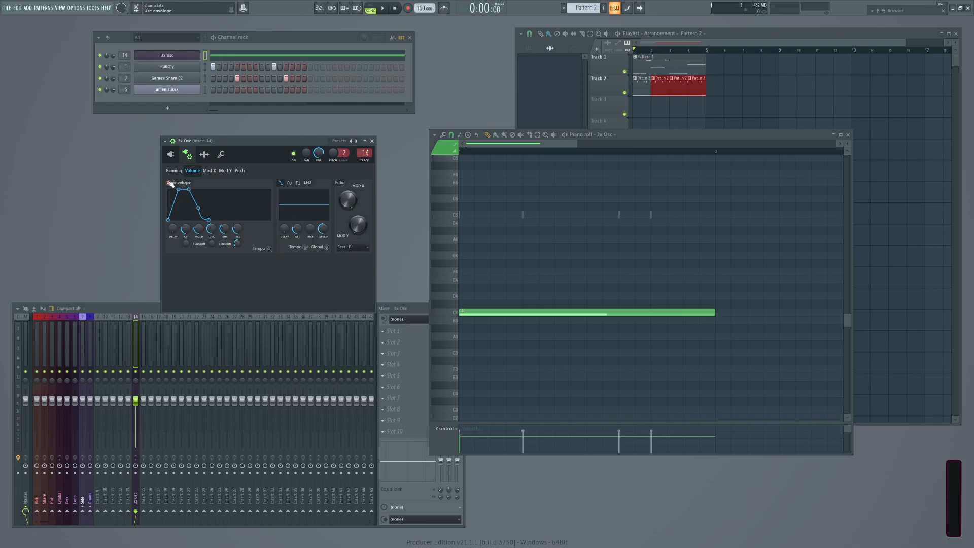
left_click_drag(185, 229, 186, 256)
key("space")
Move the long 3x Osc note out of Pattern 2 into a new pattern and start playback.
left_click(206, 58)
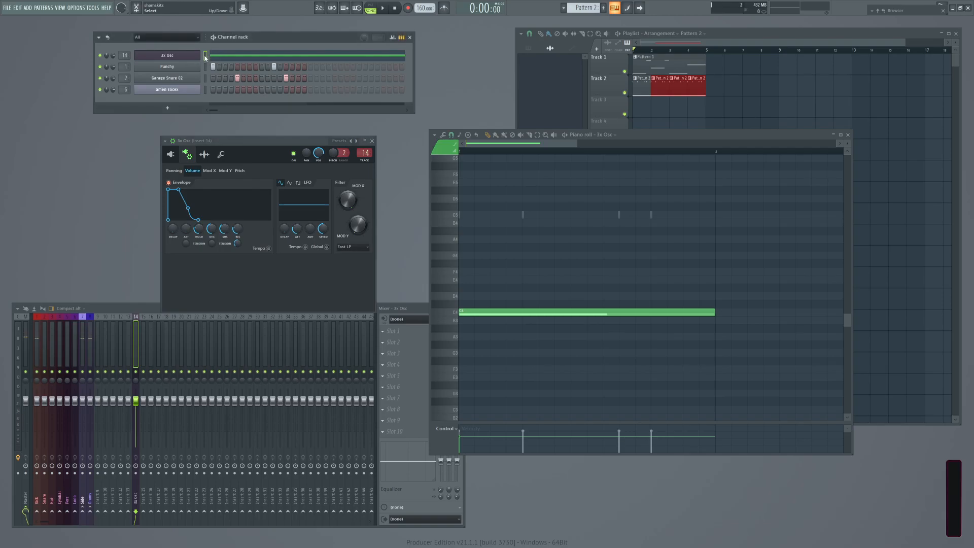
key("ctrl+x")
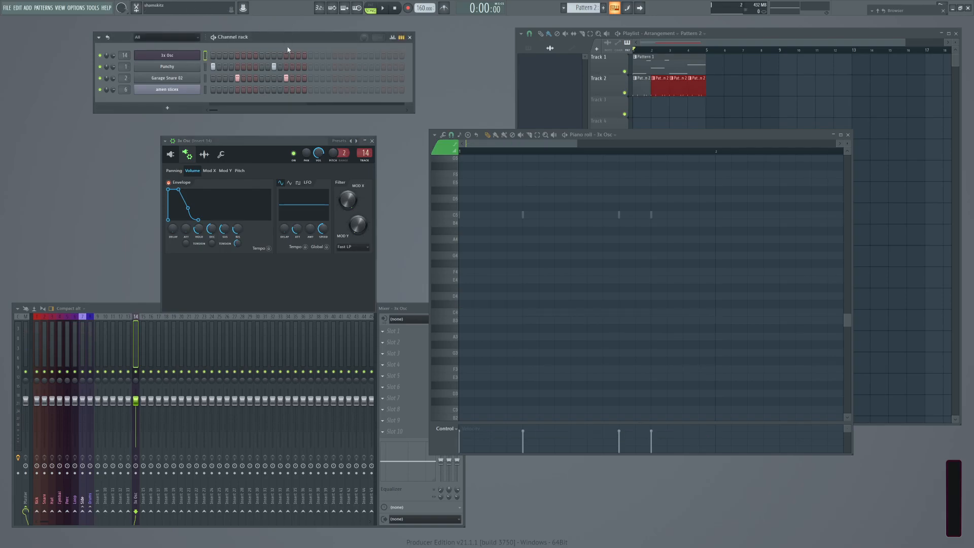
key("F4")
key("ctrl+v")
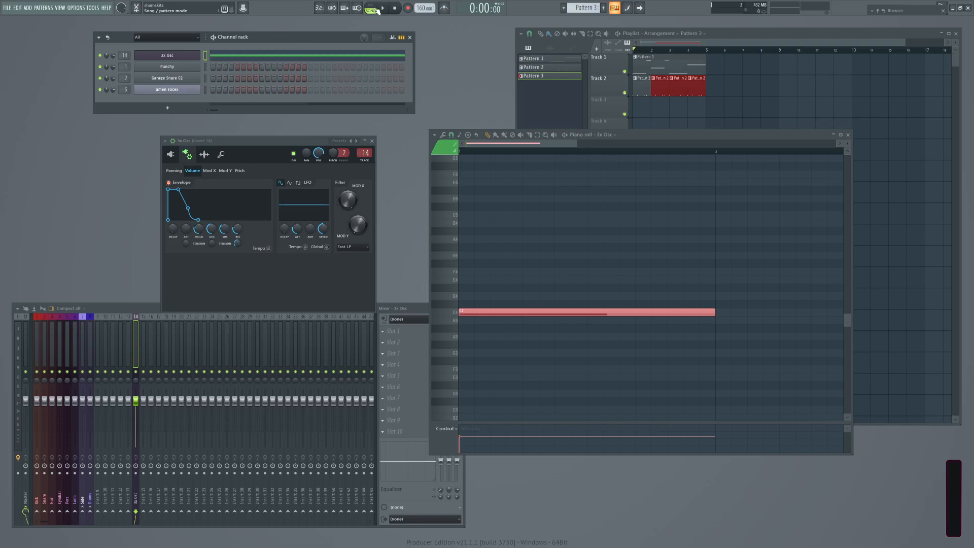
key("space")
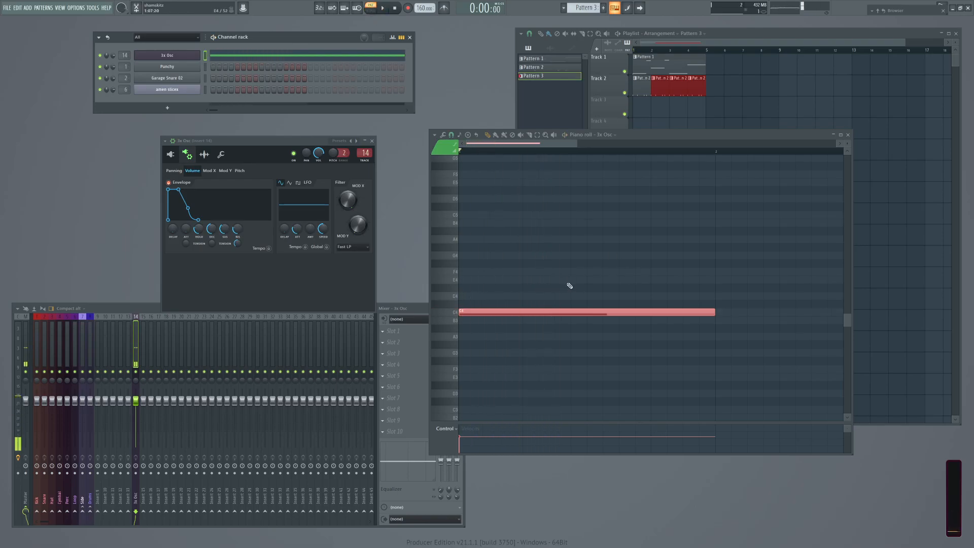
Compare the 3x Osc note with its volume envelope off and on, and fine-tune the attack to a very short time.
key("space")
key("space")
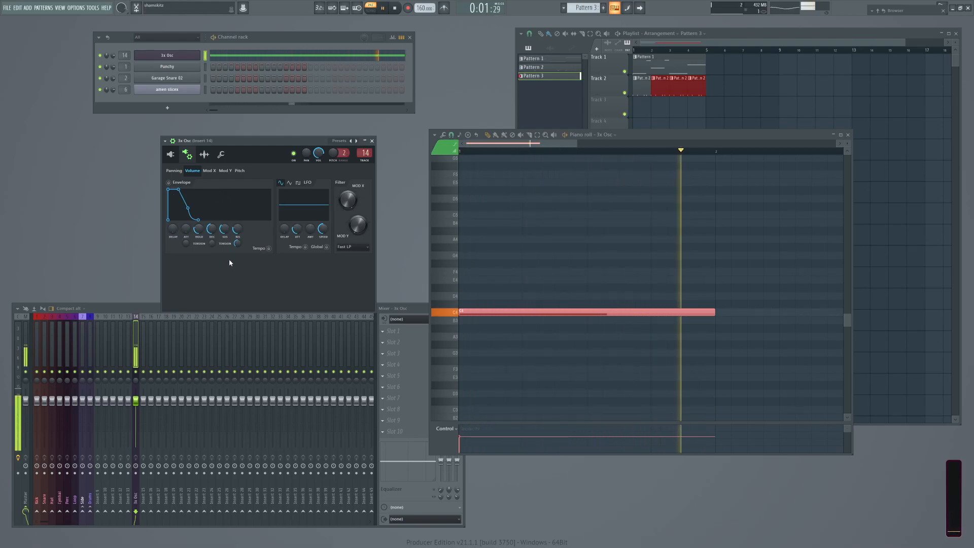
key("space")
left_click_drag(186, 229, 186, 226)
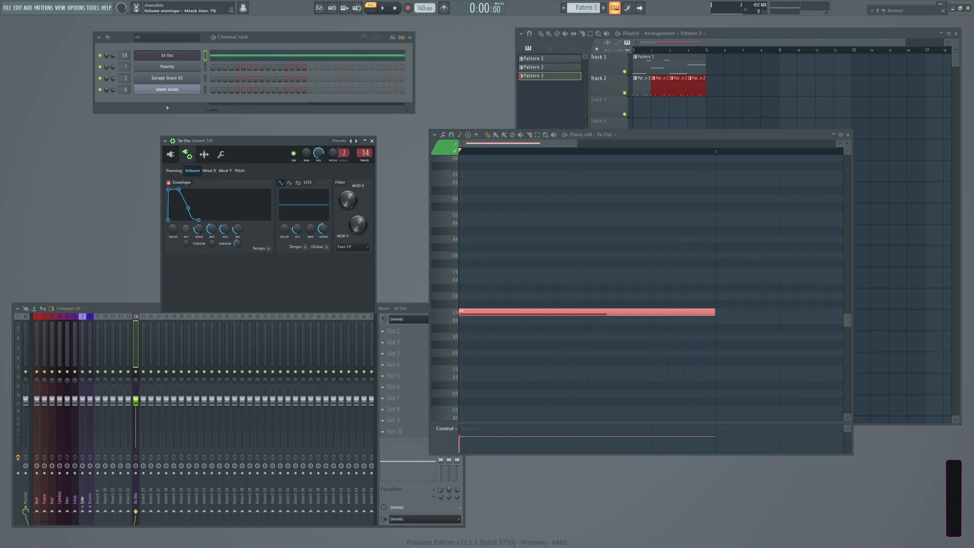
key("space")
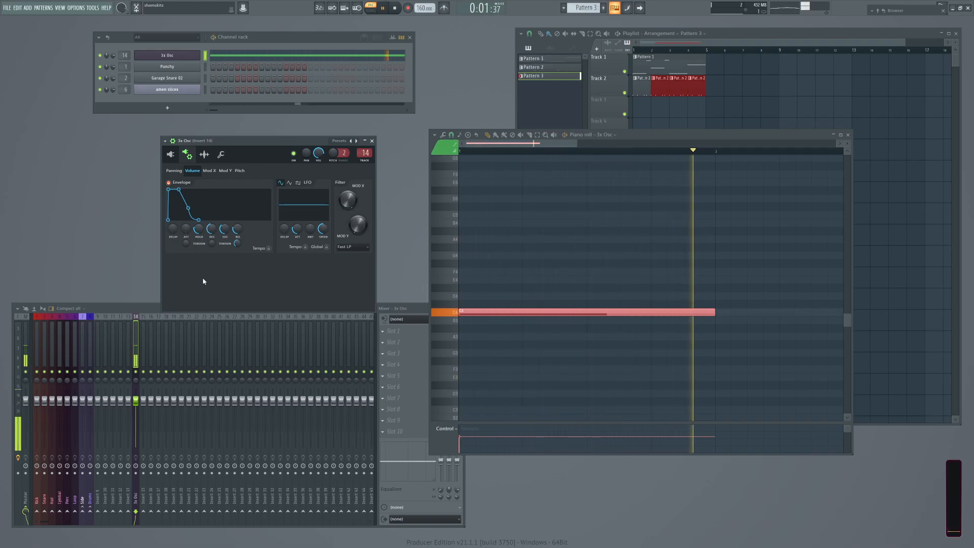
left_click(169, 182)
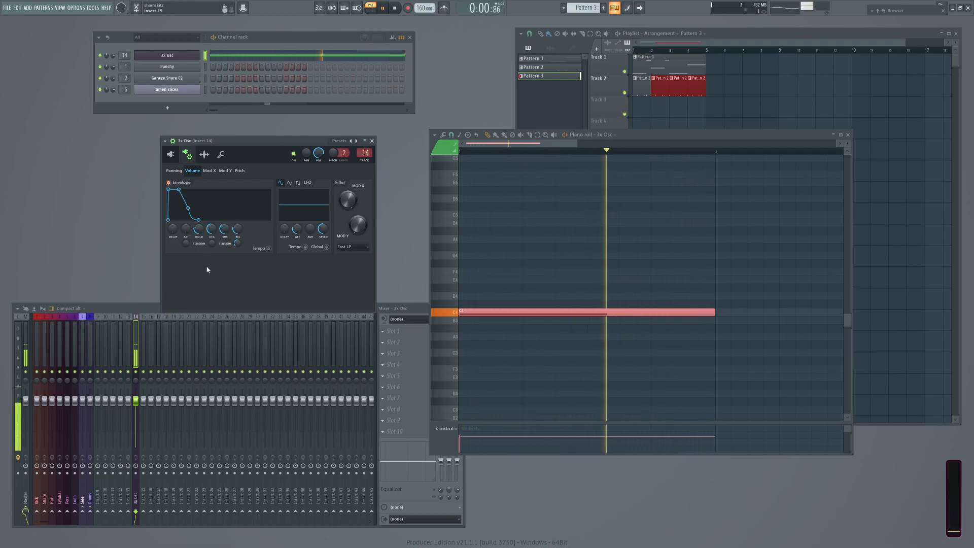
key("space")
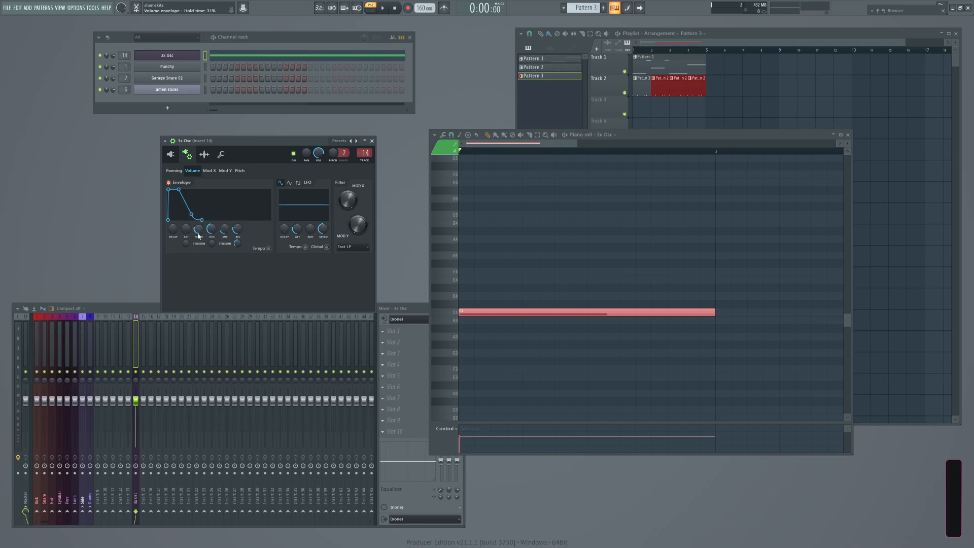
Lower the sustain of the 3x Osc volume envelope, reduce its hold to the minimum, and preview the sound.
left_click_drag(202, 228, 202, 246)
key("space")
key("space")
Shorten the C4 note to half a bar and, during playback, set the volume envelope's release just above the minimum.
left_click_drag(715, 313, 590, 313)
key("space")
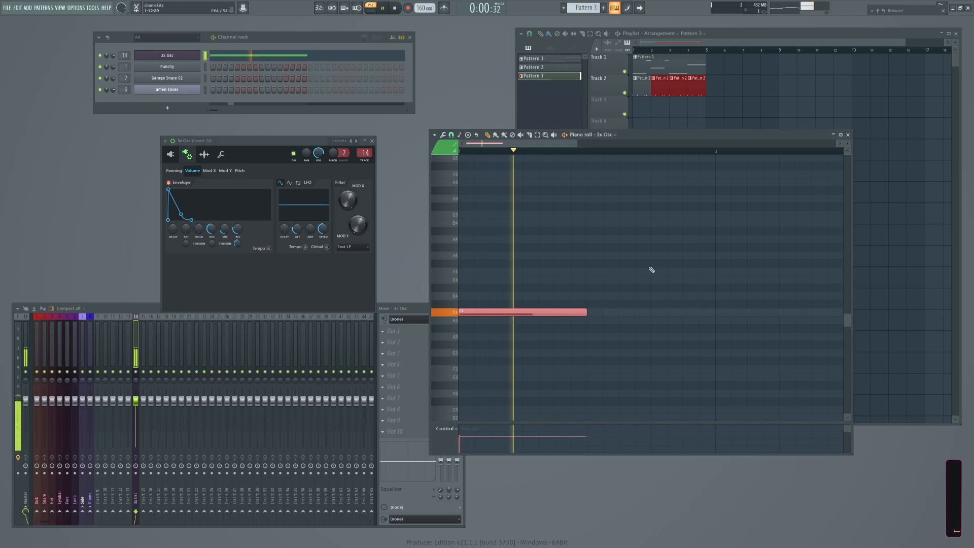
left_click_drag(237, 229, 239, 259)
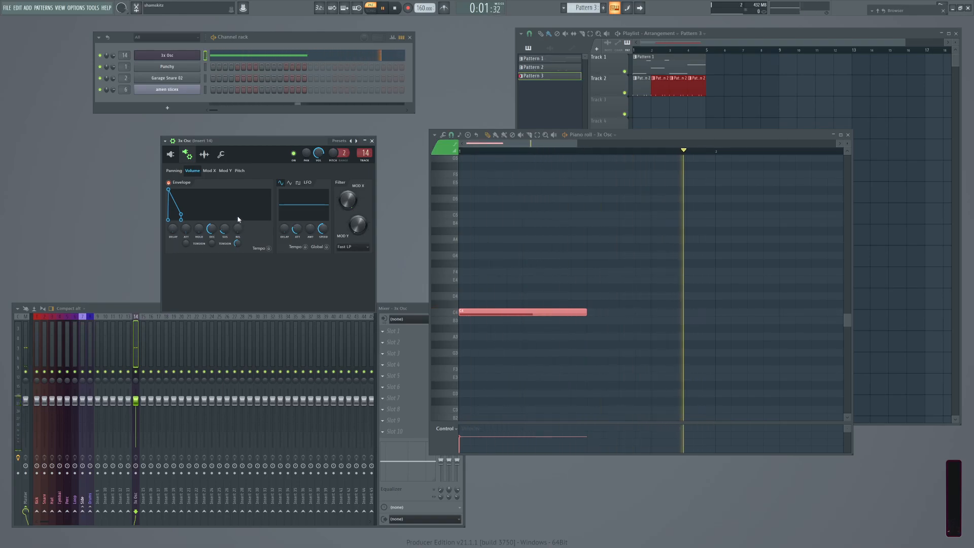
left_click_drag(239, 229, 239, 226)
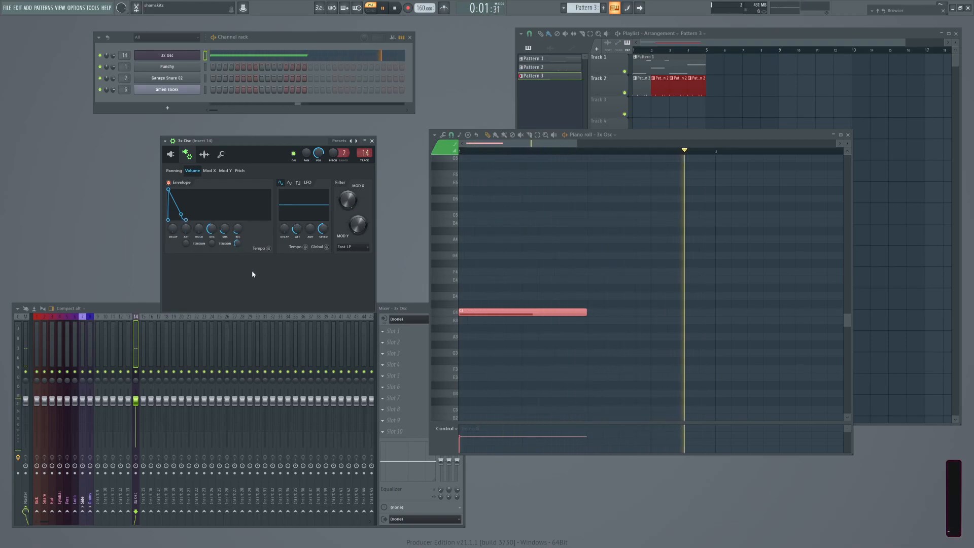
key("space")
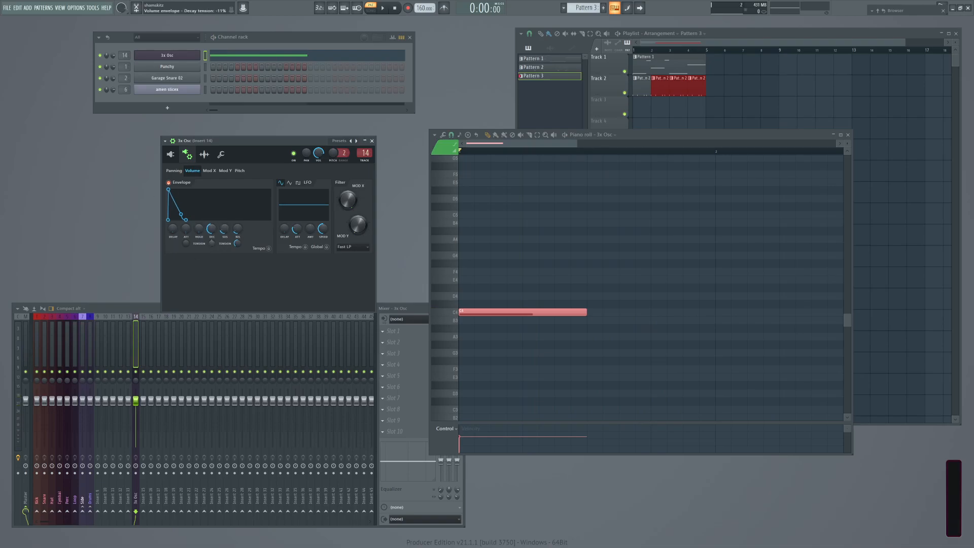
Set the volume envelope's decay tension to about -47% with a playback check, and extend the C4 note to one bar.
key("space")
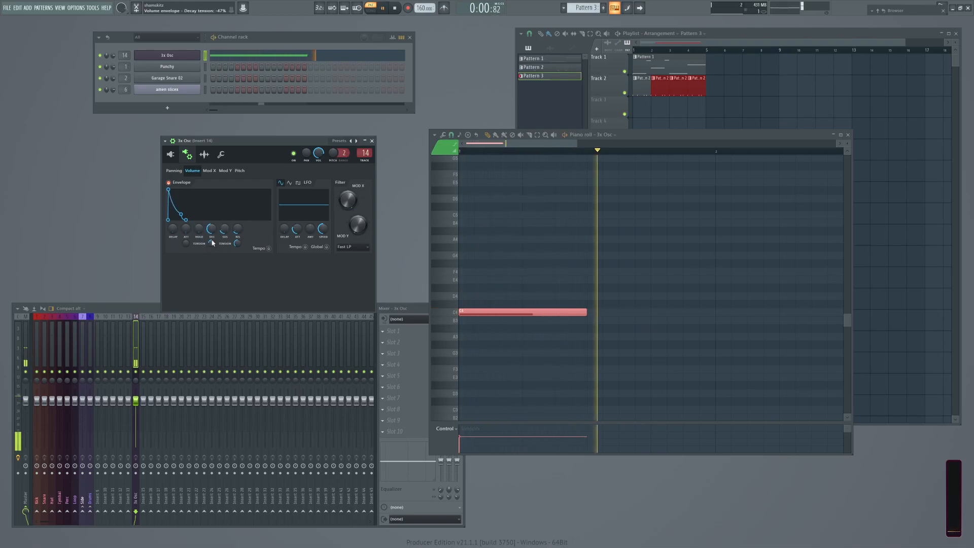
key("space")
left_click_drag(586, 313, 715, 313)
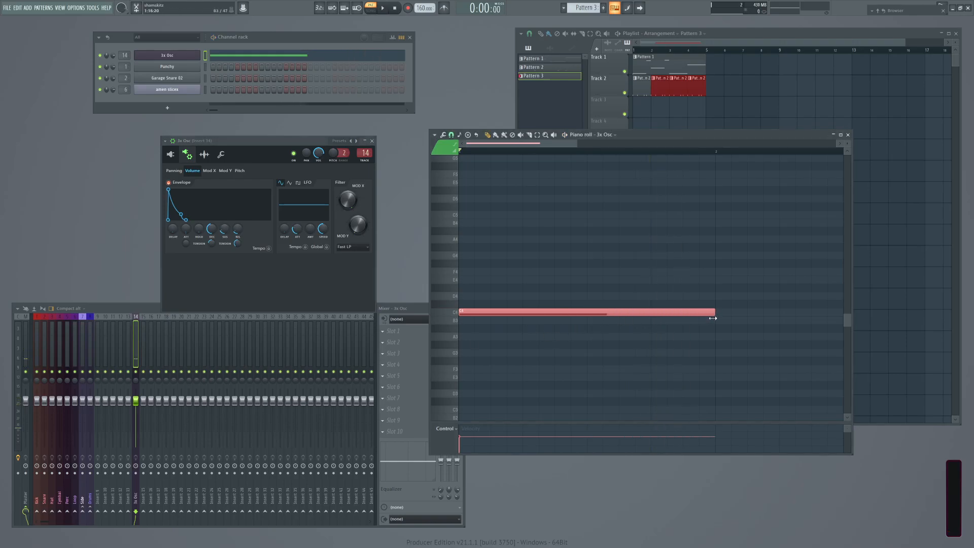
Enable the 3x Osc pitch envelope and set its modulation amount to 100%.
left_click(239, 171)
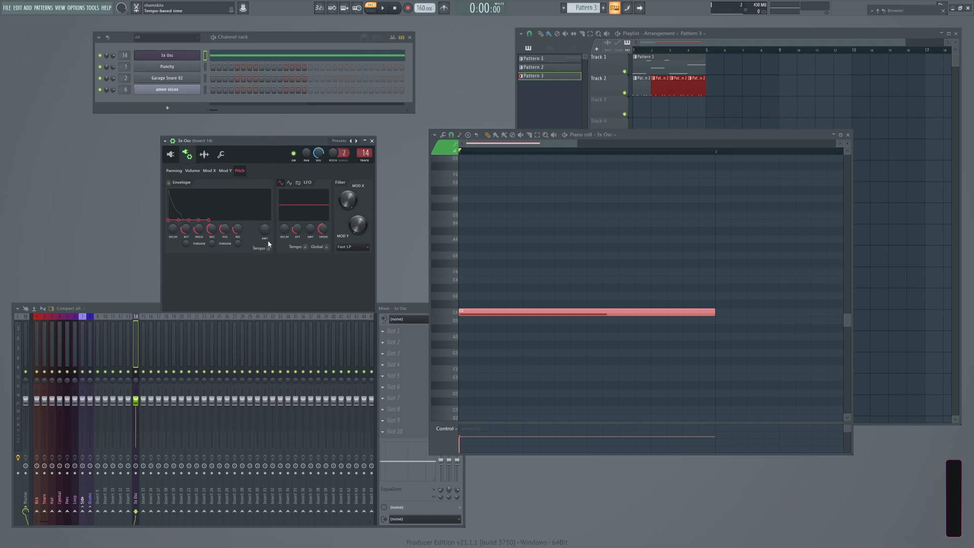
left_click_drag(265, 229, 265, 213)
mouse_move(265, 235)
left_mouse_down()
mouse_move(265, 243)
mouse_move(266, 233)
left_mouse_up()
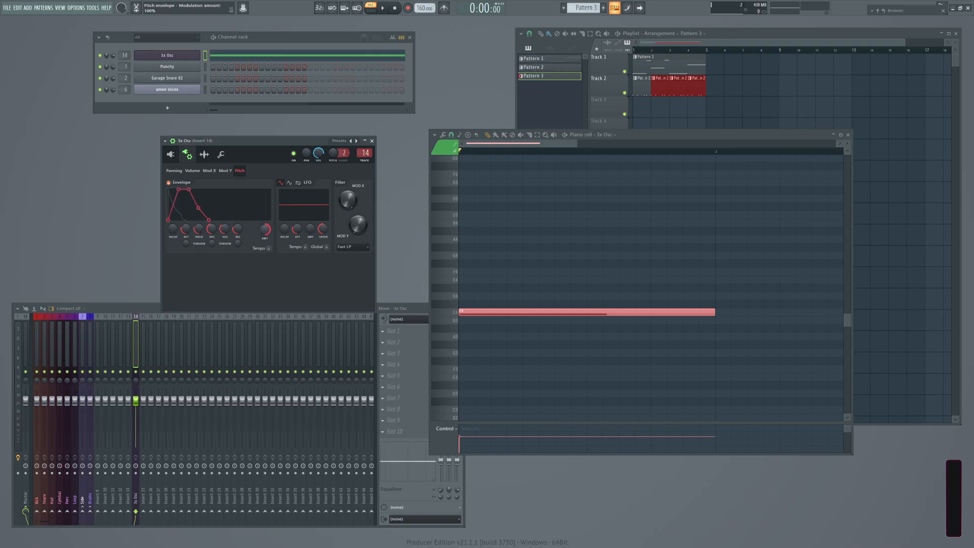
Minimise the pitch envelope's attack, hold, sustain and release, set its decay time to 10%, preview the sound, and close the 3x Osc window.
left_click_drag(186, 229, 225, 233)
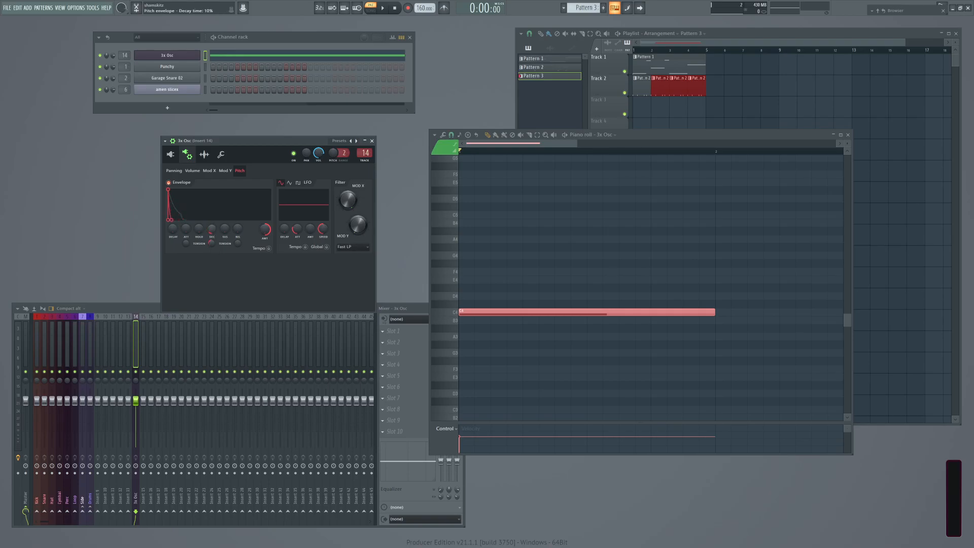
key("space")
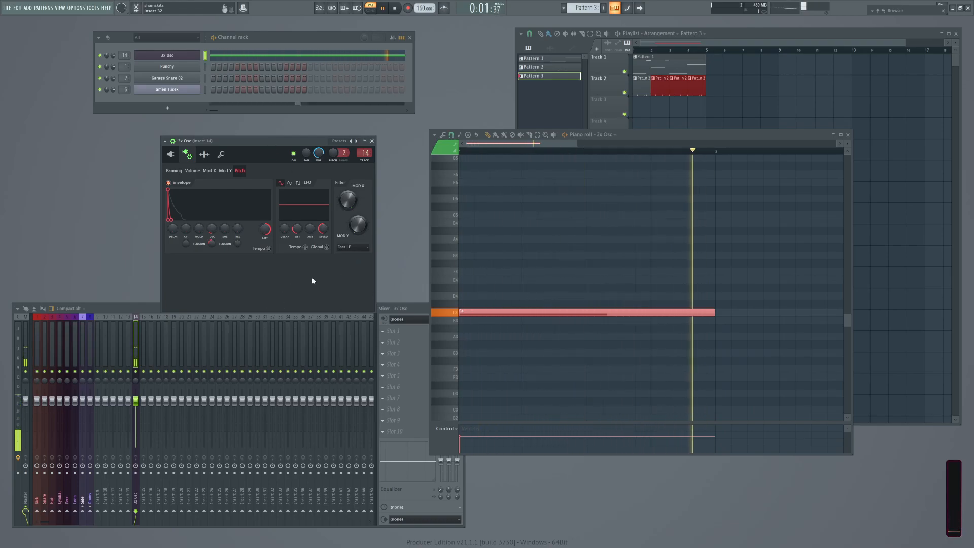
key("space")
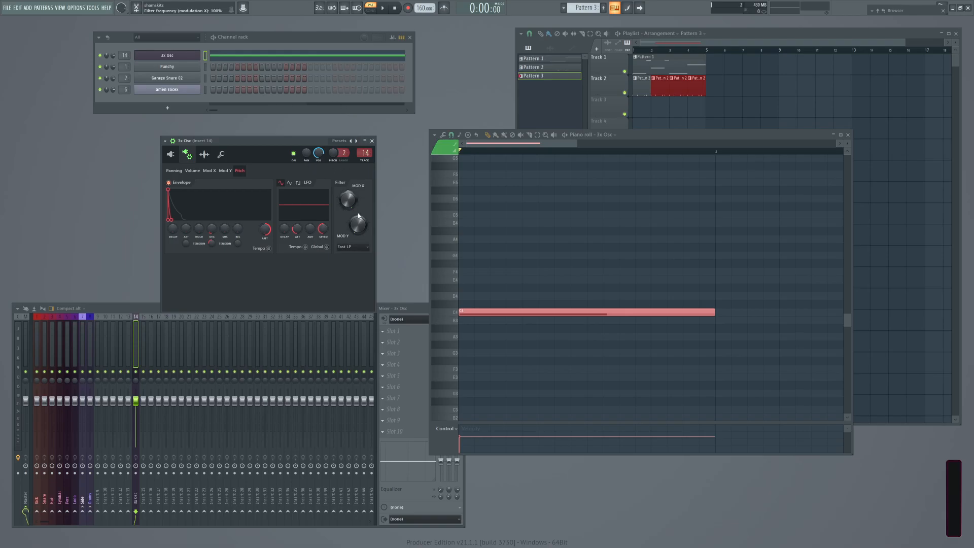
left_click(372, 140)
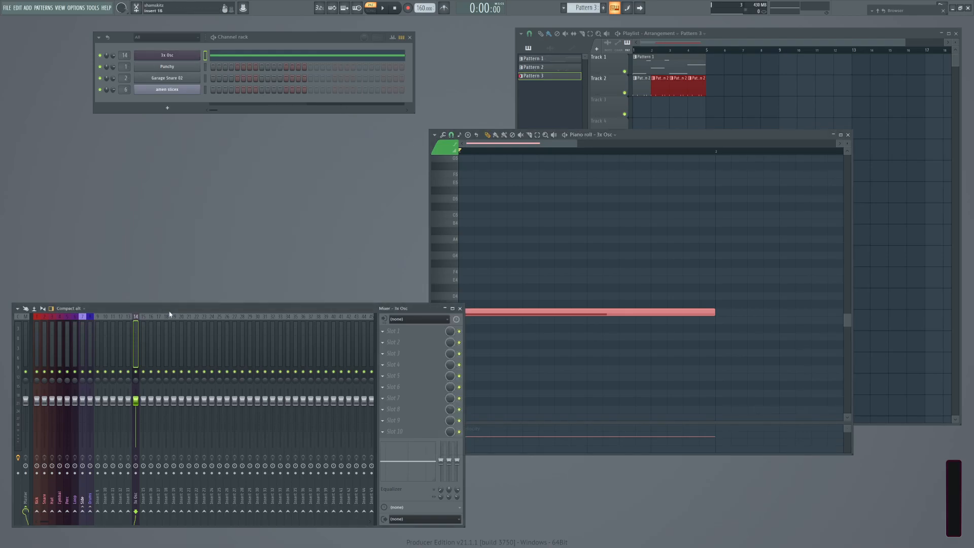
Move the mixer window up and give insert 15 the same name and colour as the 3x Osc track on insert 14.
left_click_drag(187, 313, 193, 269)
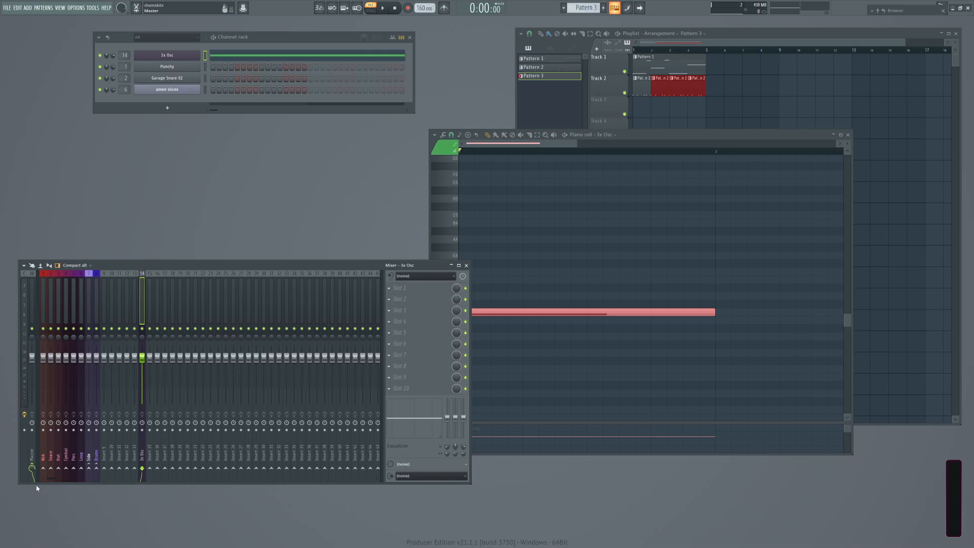
left_click(151, 279)
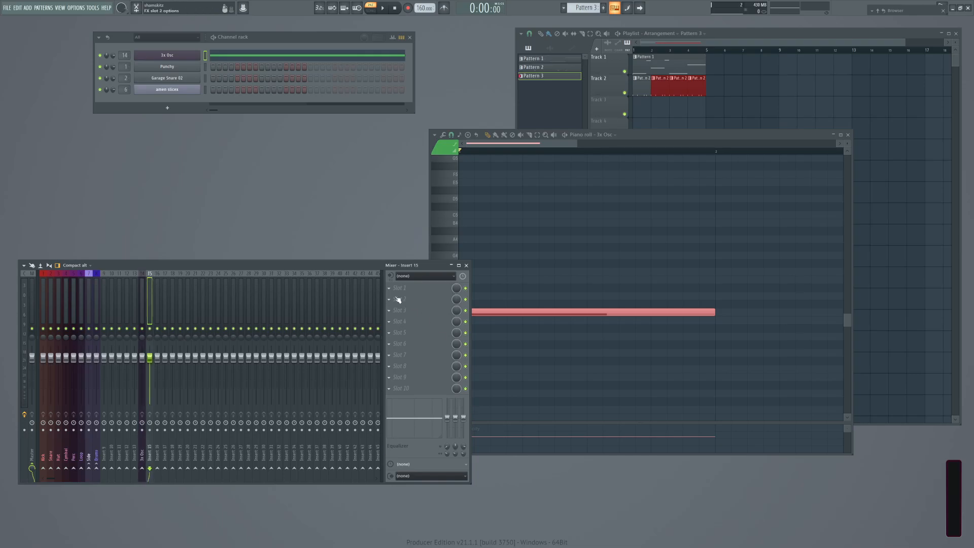
key("ctrl+l")
scroll(125, 52, "down", 1)
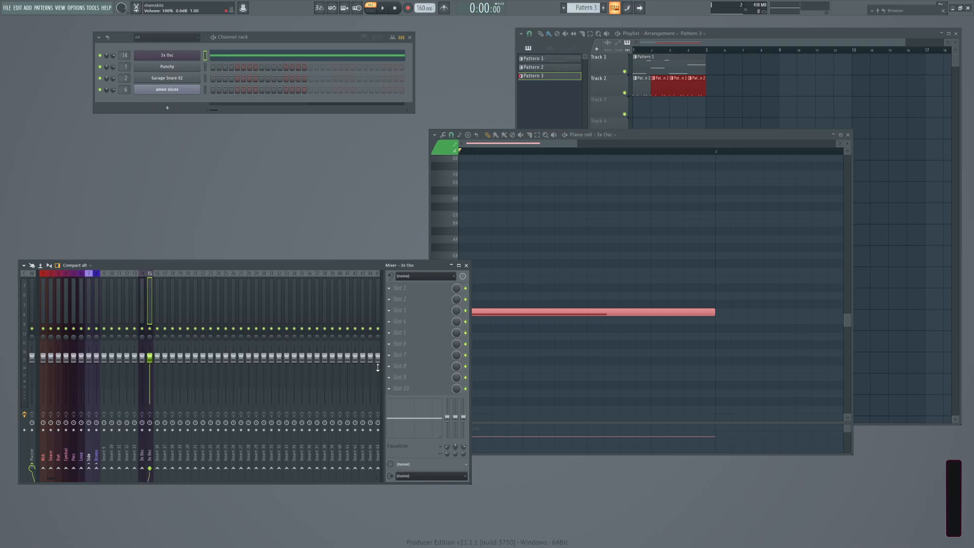
Load Fruity Squeeze in slot 3 and Fruity WaveShaper in slot 4 of mixer insert 15.
left_click(398, 310)
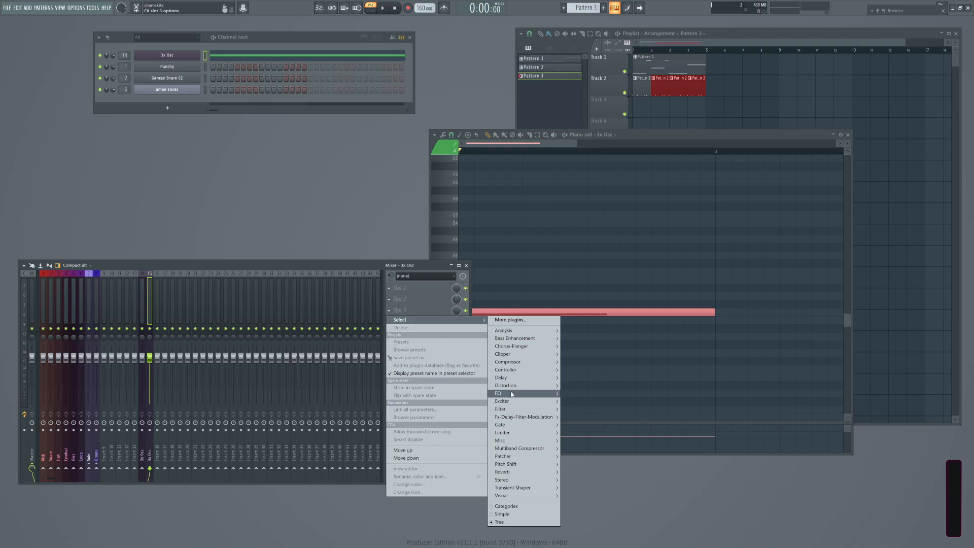
mouse_move(513, 387)
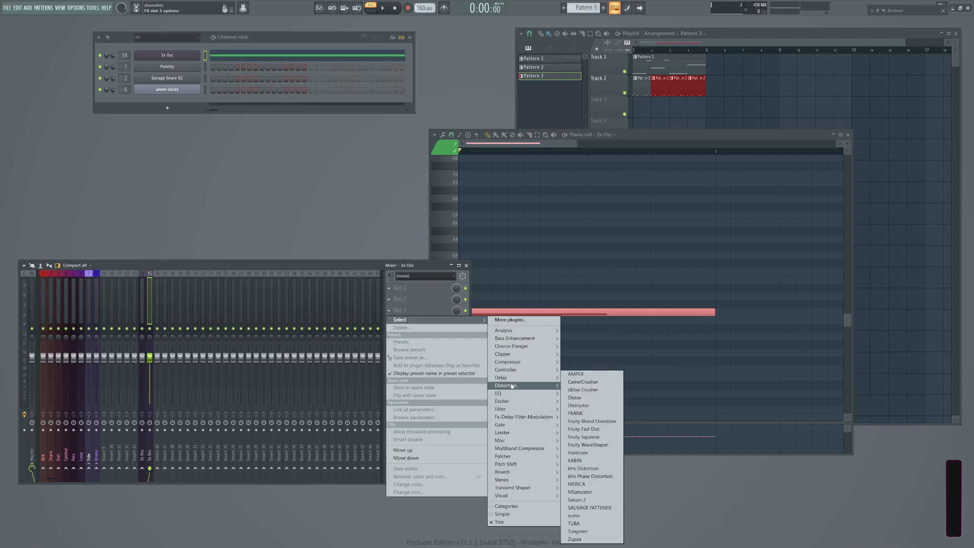
left_click(597, 437)
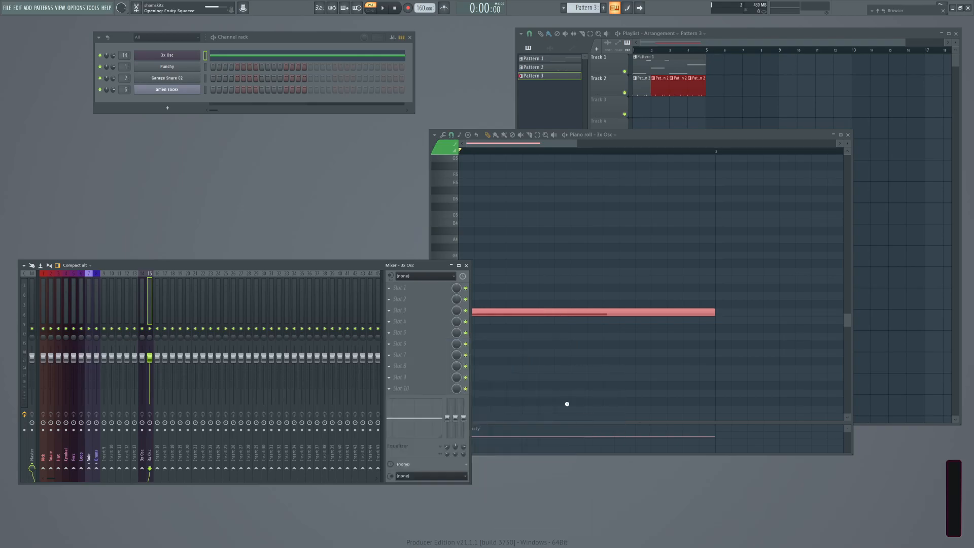
left_click(398, 322)
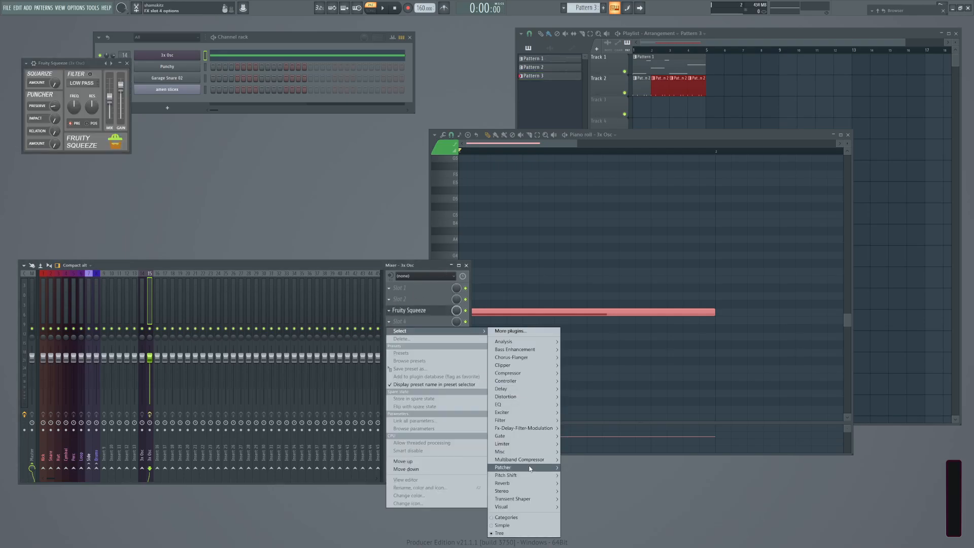
mouse_move(507, 391)
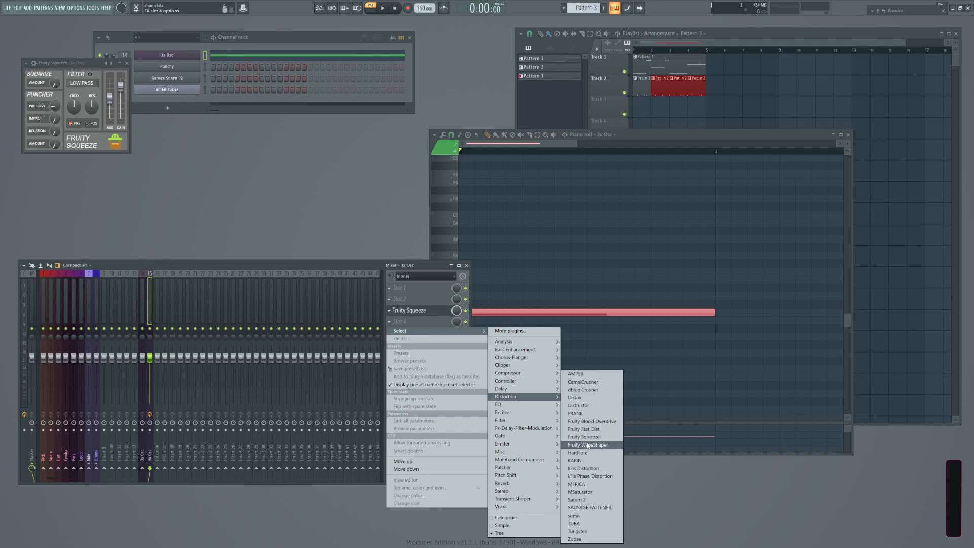
left_click(586, 443)
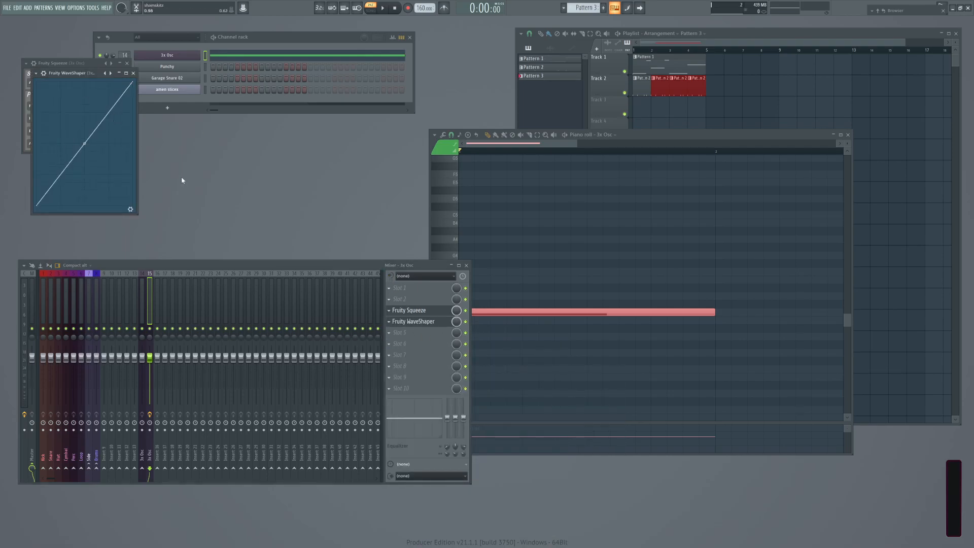
Choose the Full wave rectify preset in Fruity WaveShaper and dismiss its window.
right_click(108, 74)
left_click(133, 147)
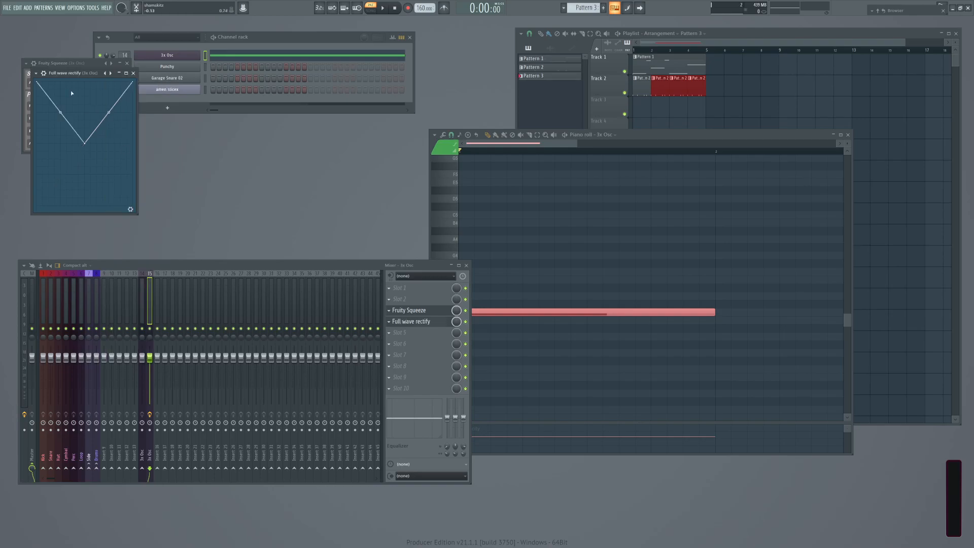
left_click(119, 74)
Raise Fruity Squeeze's squarize amount and mix to the maximum, enable its low-pass filter in post mode, and close it.
left_click_drag(55, 83, 55, 56)
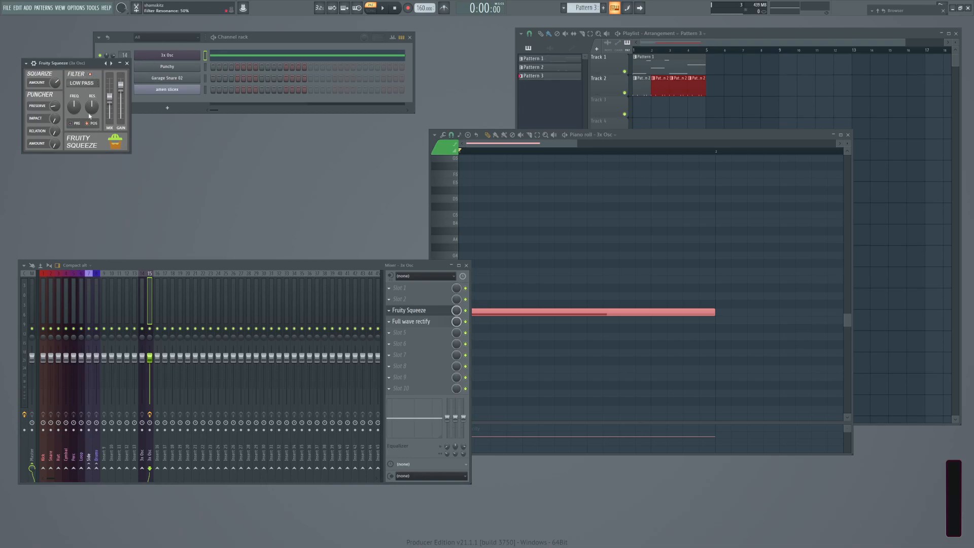
left_click_drag(110, 97, 110, 75)
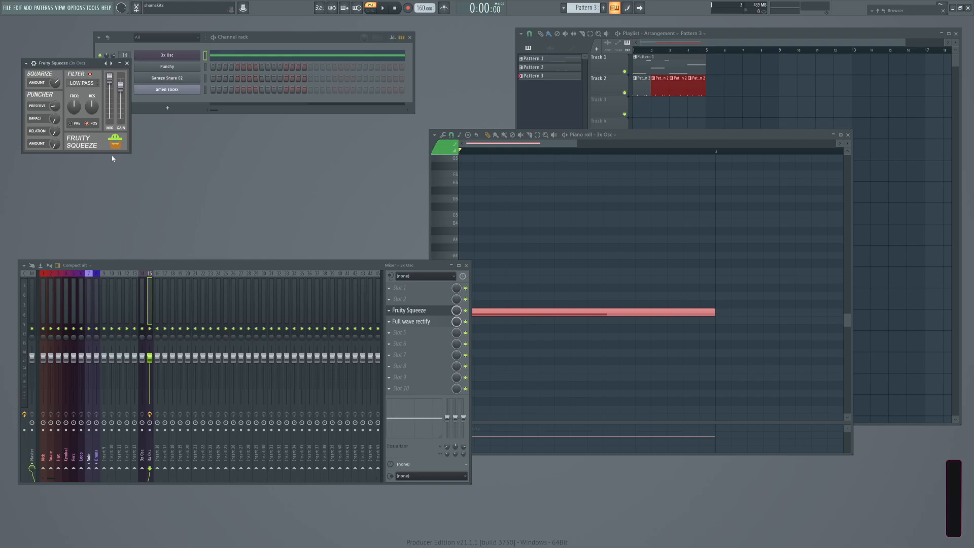
left_click(127, 63)
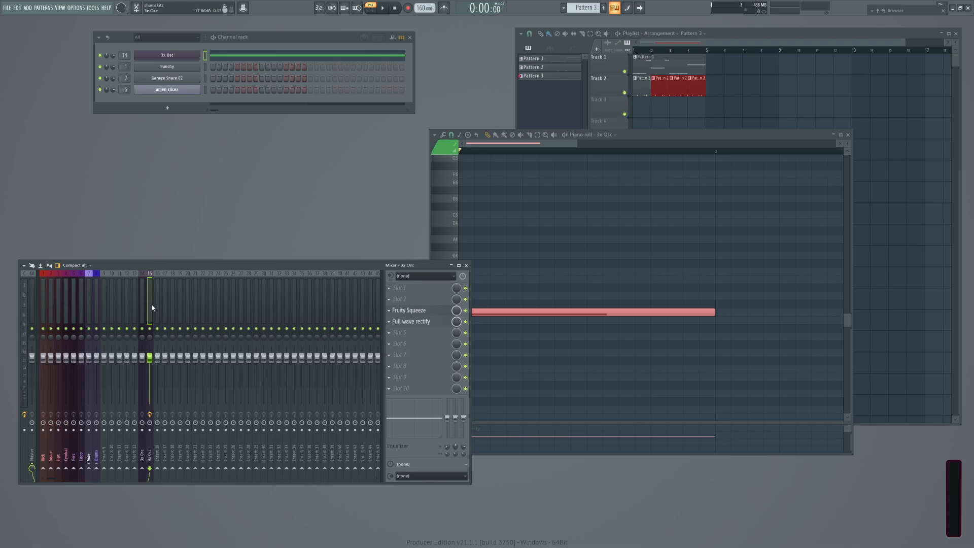
Rename mixer insert 15 as 3x Osc FX and route the original 3x Osc track on insert 14 to it.
key("F2")
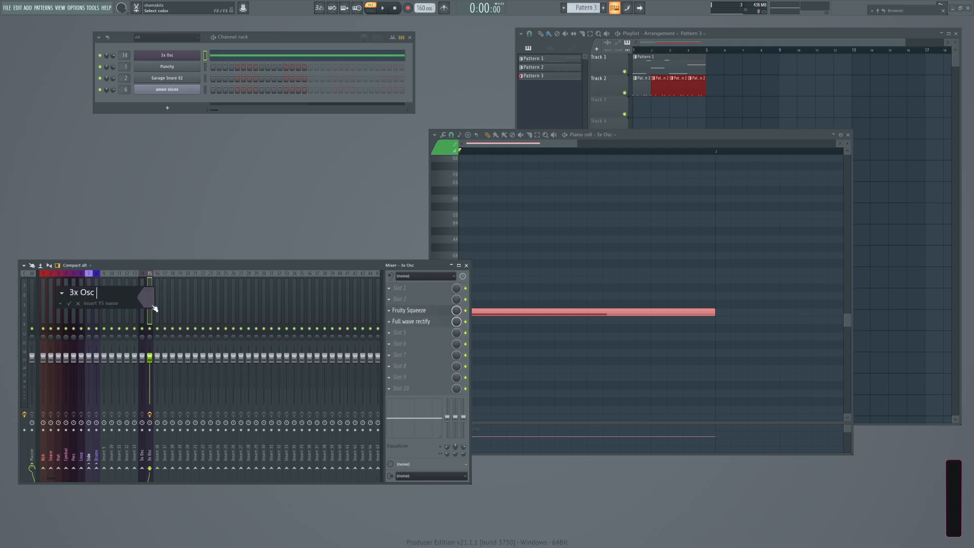
key("Return")
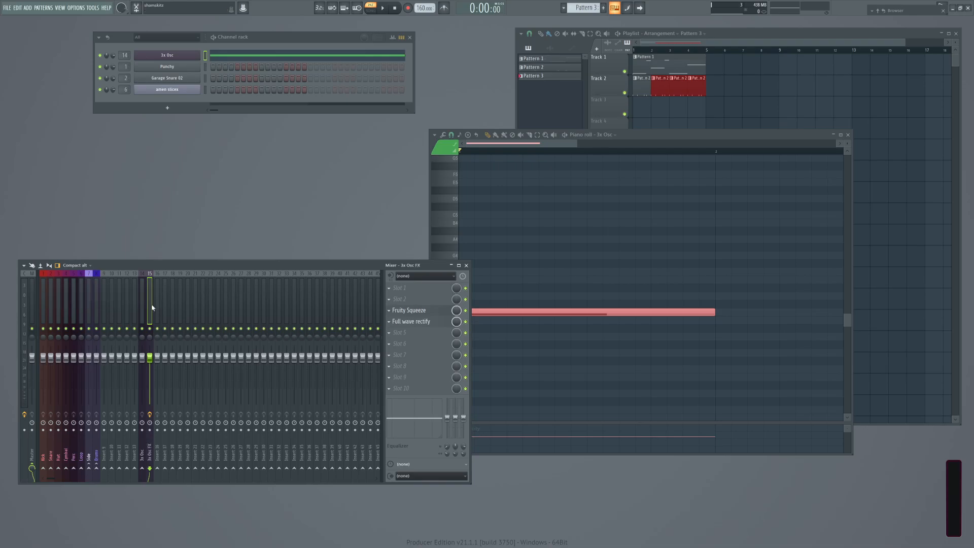
left_click(143, 304)
left_click(150, 468)
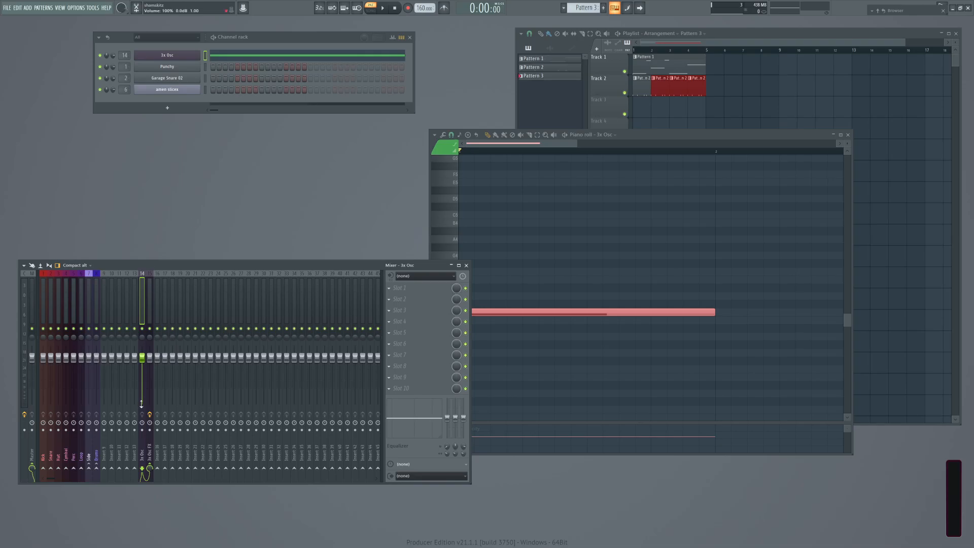
Load a Control Surface in slot 4 of the 3x Osc mixer track and move its window clear of the channel rack.
left_click(402, 322)
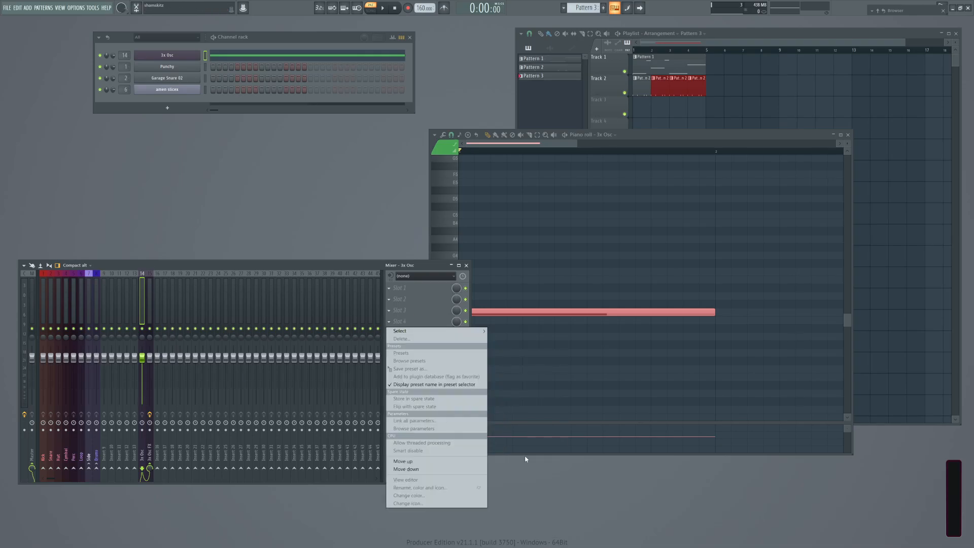
mouse_move(418, 335)
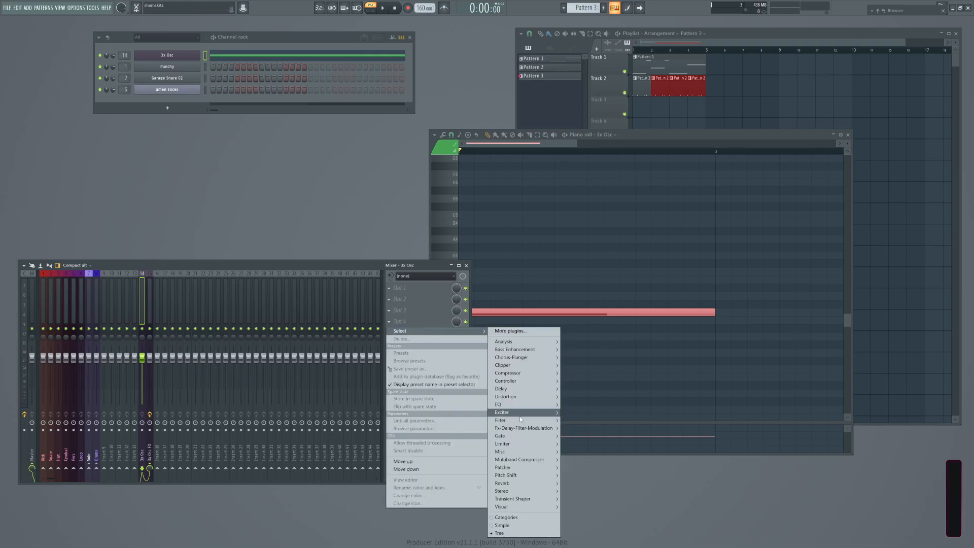
mouse_move(511, 384)
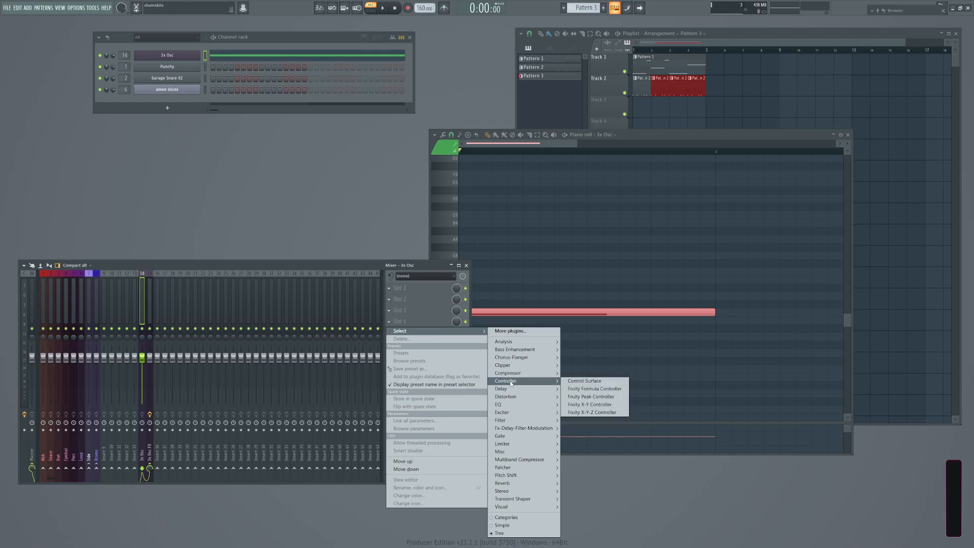
left_click(600, 384)
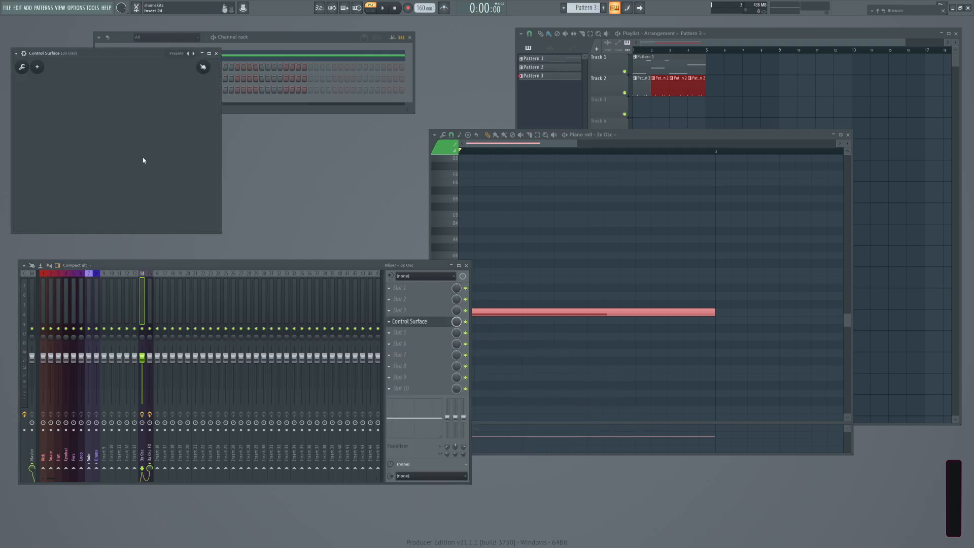
left_click_drag(131, 60, 401, 189)
Add a Classic Gauge Red slider to the Control Surface and set its orientation to horizontal.
right_click(339, 244)
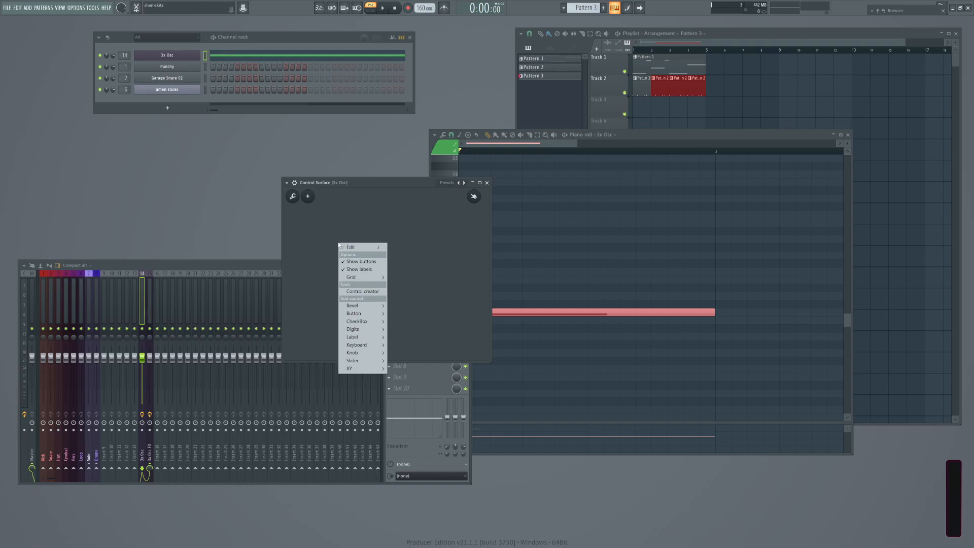
mouse_move(360, 366)
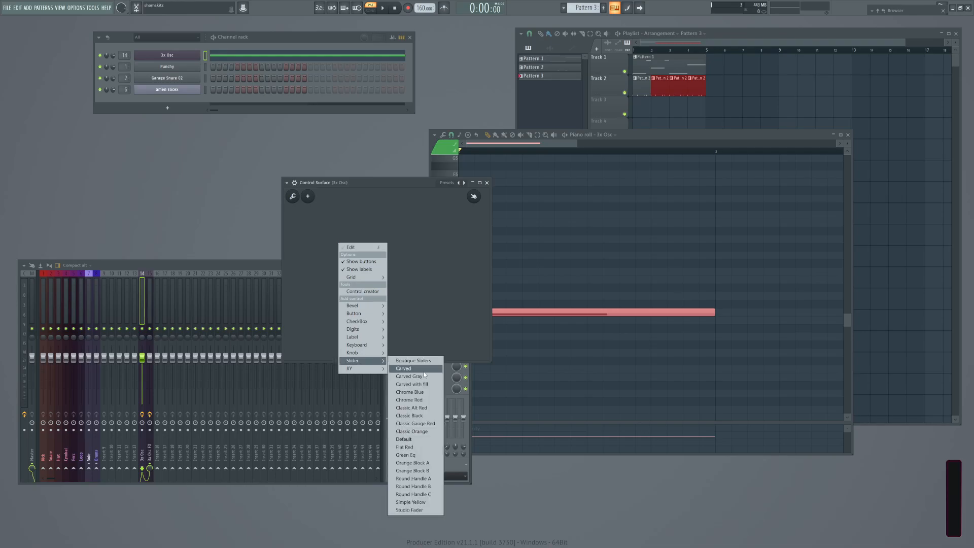
left_click(412, 424)
right_click(341, 229)
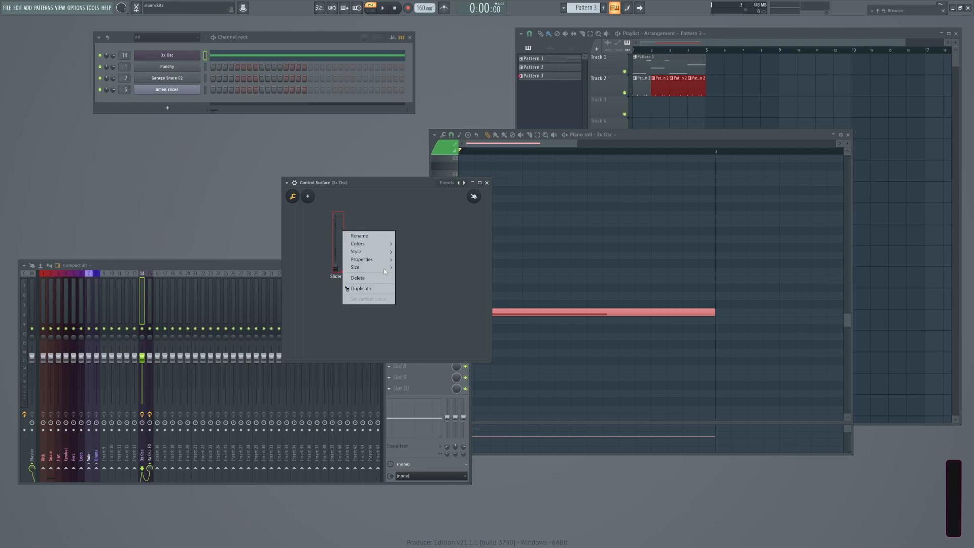
mouse_move(373, 261)
mouse_move(425, 307)
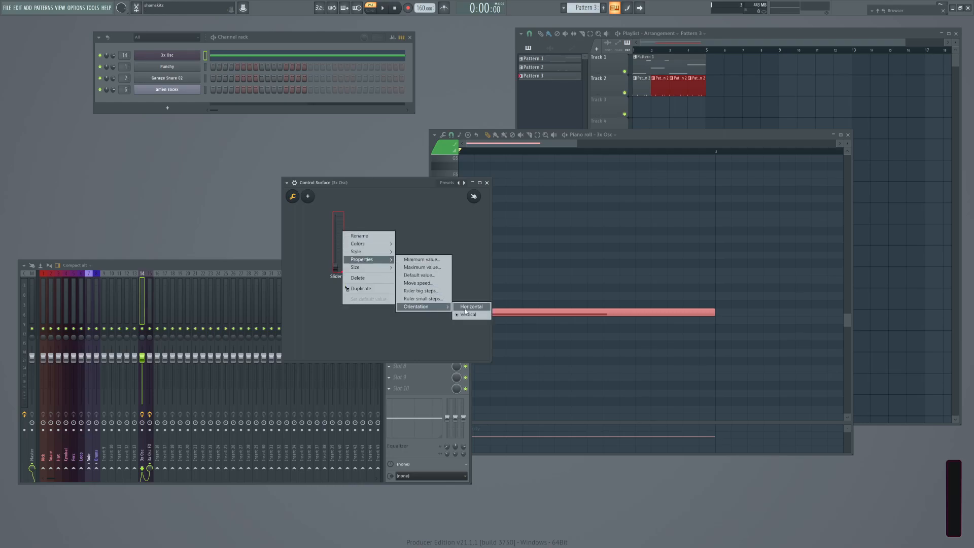
left_click(462, 306)
Move the slider to the upper-left corner of the Control Surface and rename it Dry/Wet.
left_click_drag(343, 243, 324, 216)
right_click(323, 215)
left_click(341, 213)
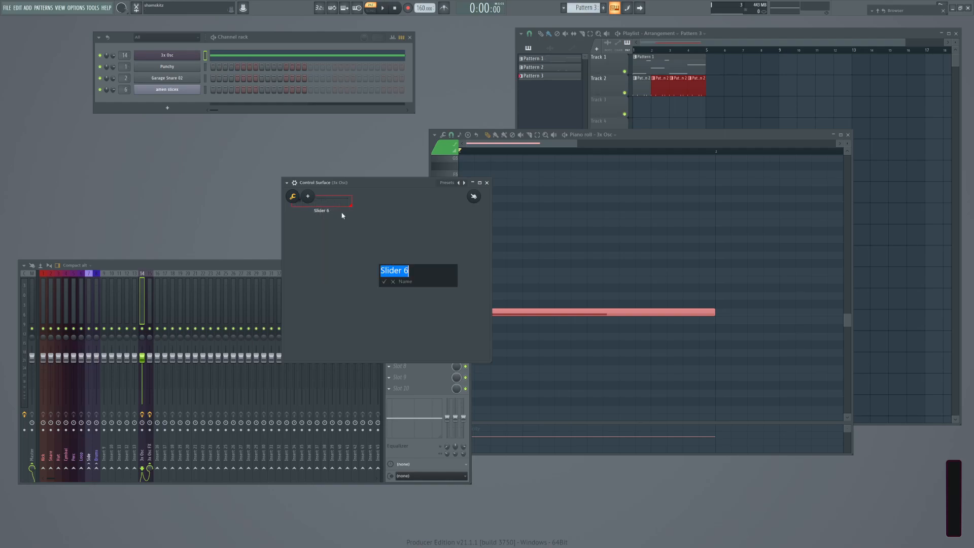
type("Dry/Wet")
key("Return")
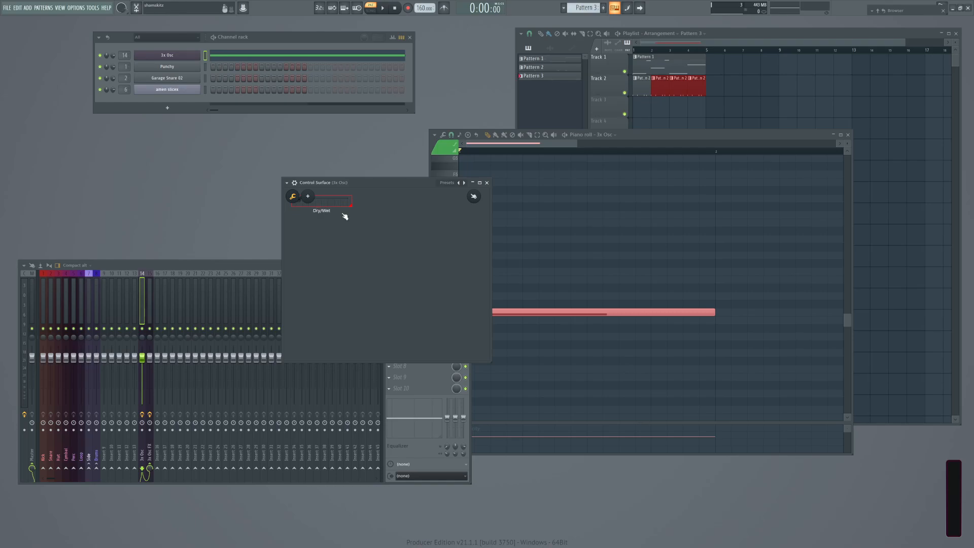
Leave the Control Surface's edit mode and shrink its window to fit around the Dry/Wet slider.
left_click(473, 197)
left_click_drag(489, 361, 373, 217)
mouse_move(311, 182)
left_mouse_down()
mouse_move(334, 290)
mouse_move(299, 179)
left_mouse_up()
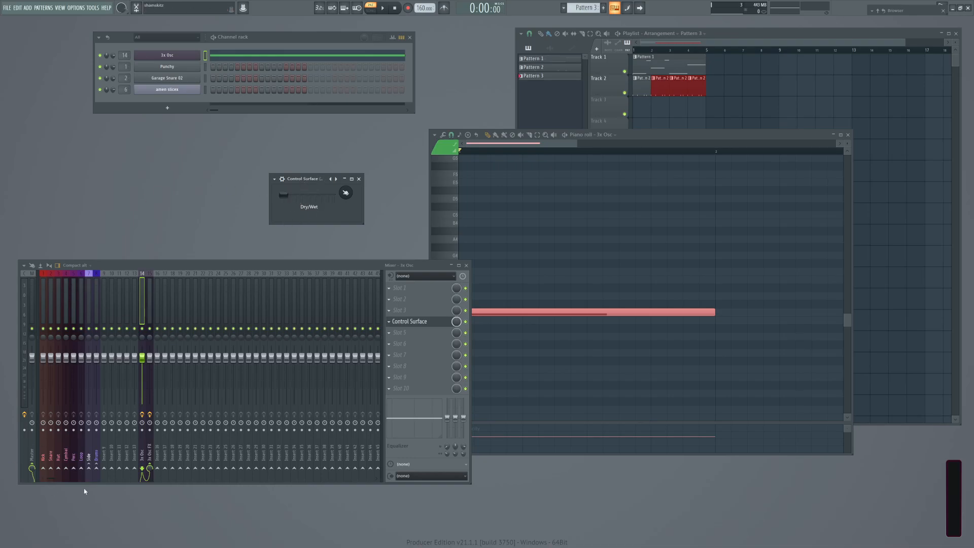
Link the 3x Osc track's send level to the Master to Surface - Dry/Wet with the Inverted mapping formula.
right_click(32, 468)
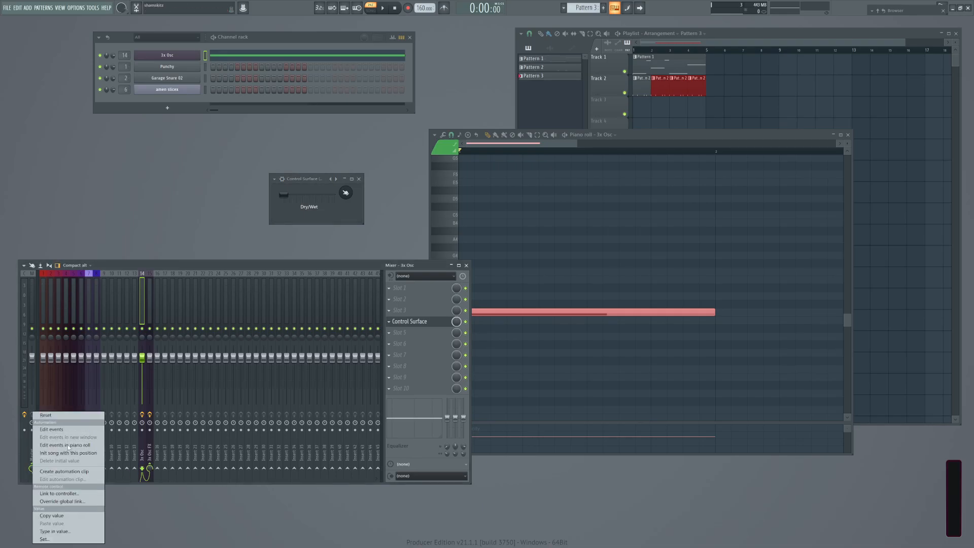
left_click(55, 494)
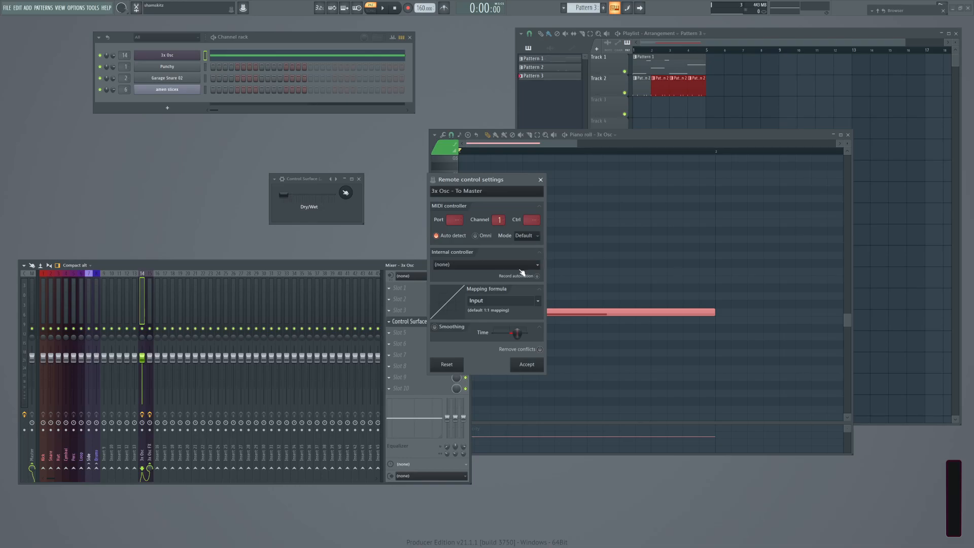
left_click(477, 268)
left_click(450, 273)
left_click(538, 301)
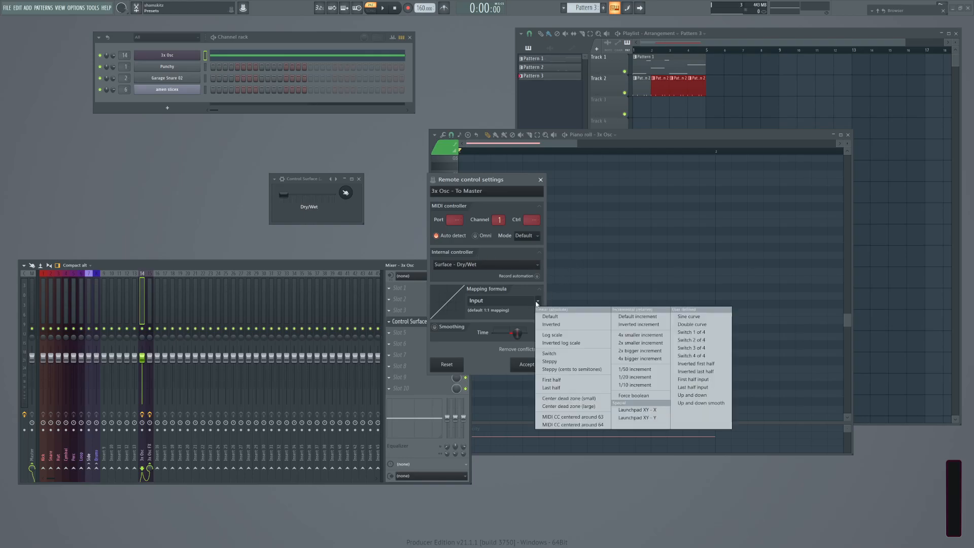
left_click(552, 324)
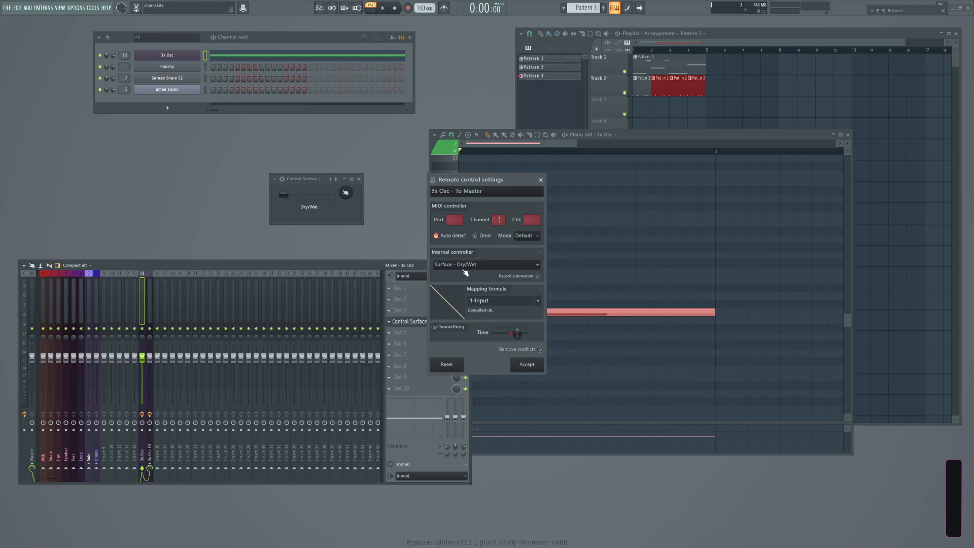
left_click(528, 364)
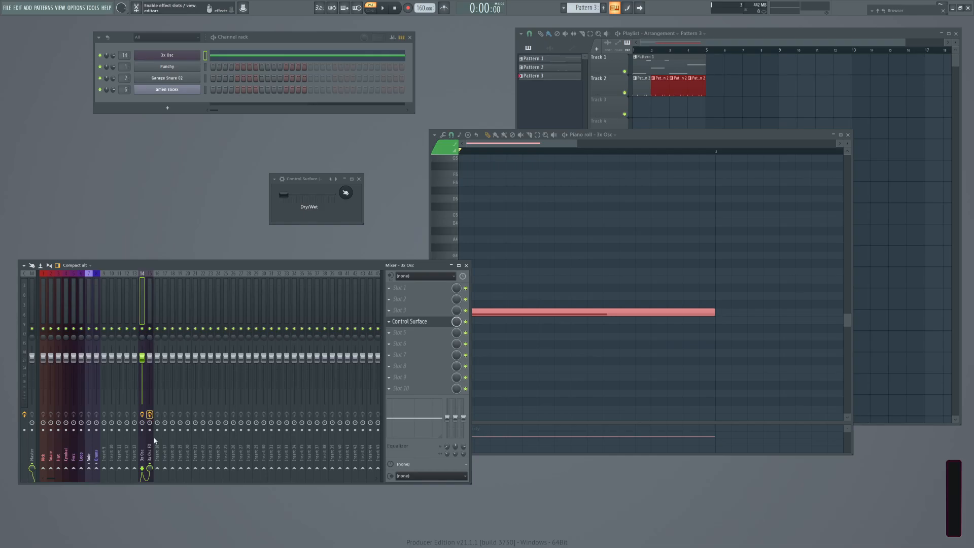
Link the 3x Osc track's send level to 3x Osc FX to Surface - Dry/Wet with the default mapping.
right_click(150, 471)
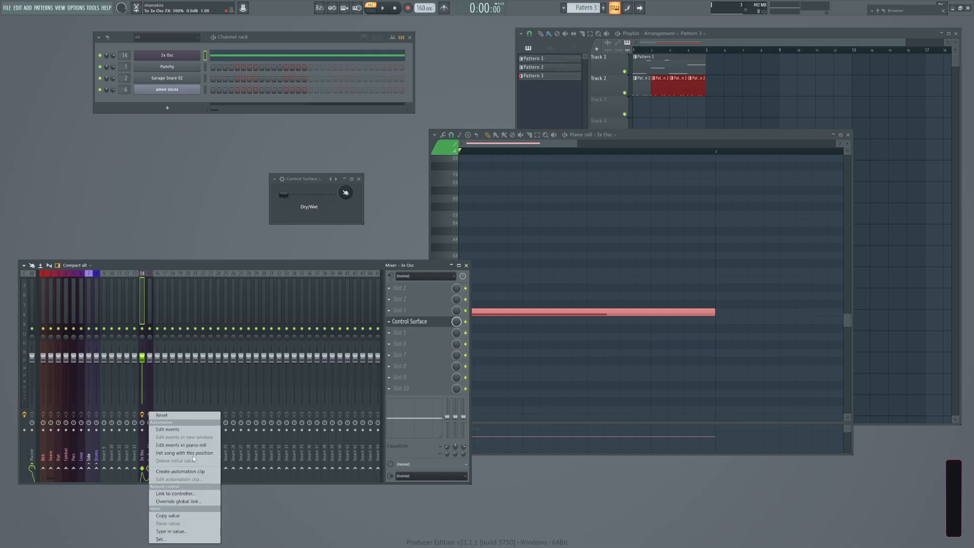
left_click(170, 493)
left_click(457, 265)
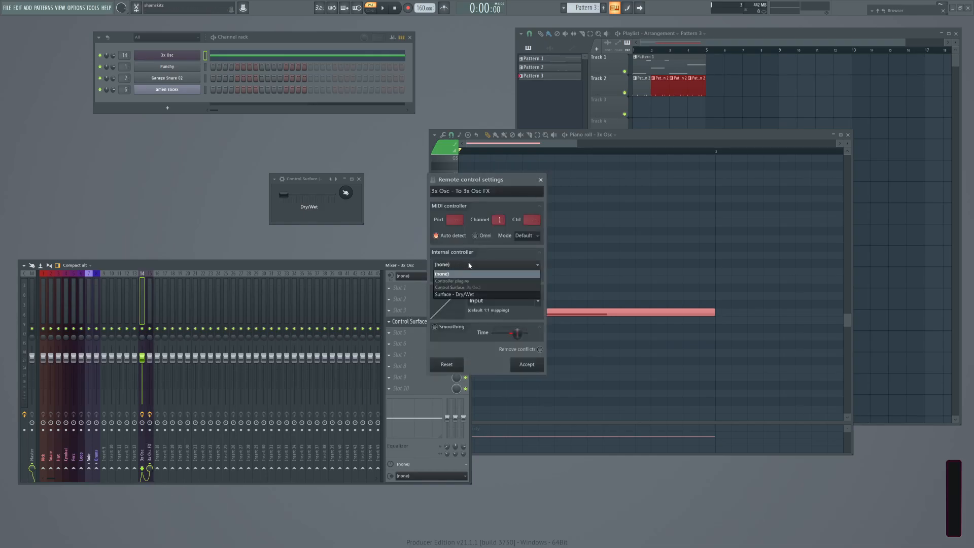
left_click(458, 295)
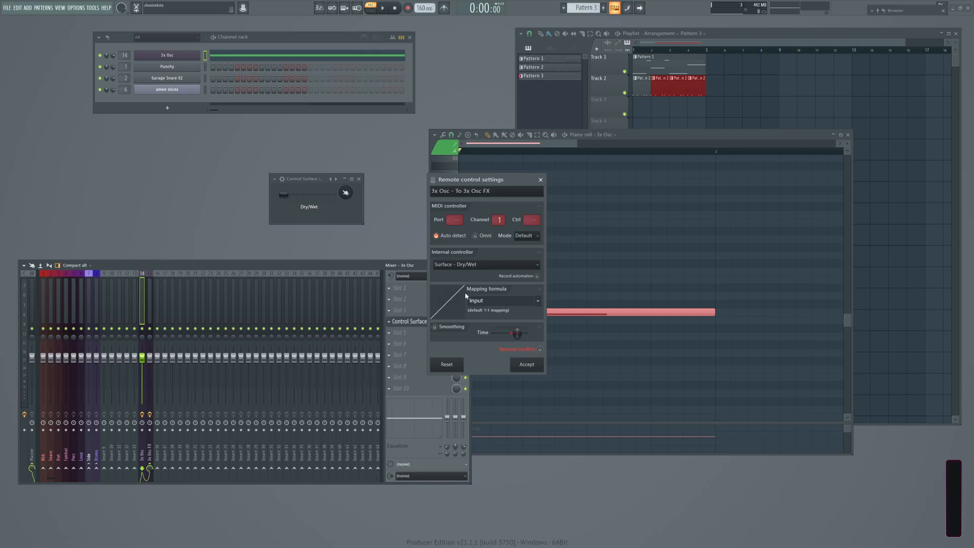
left_click(522, 365)
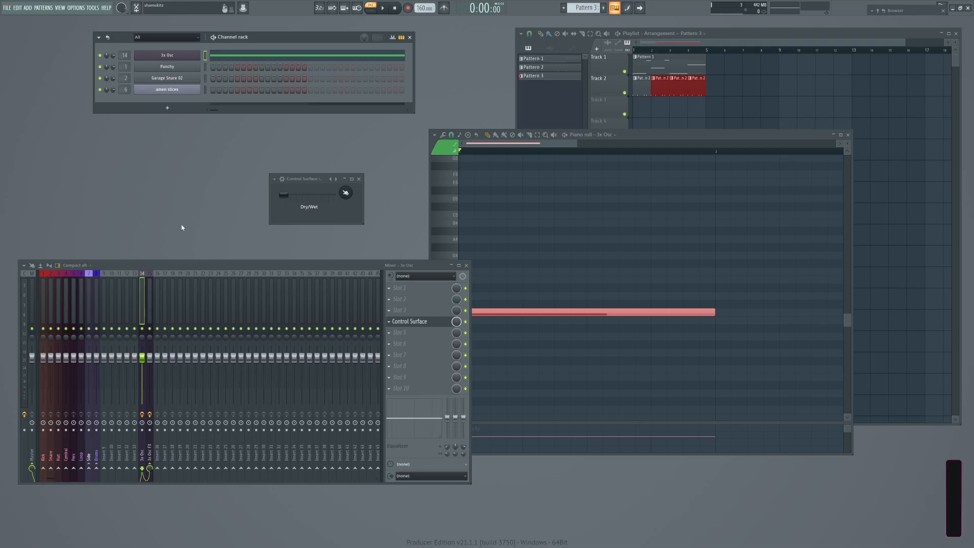
Play the pattern while sweeping the Dry/Wet slider to full wet and back to dry, then stop playback.
key("space")
left_click_drag(284, 194, 334, 194)
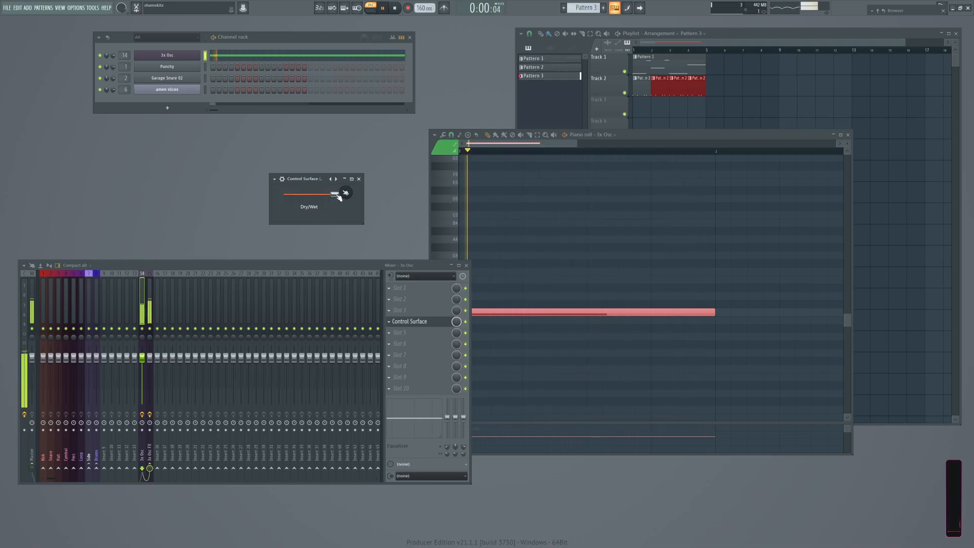
left_click_drag(335, 194, 286, 198)
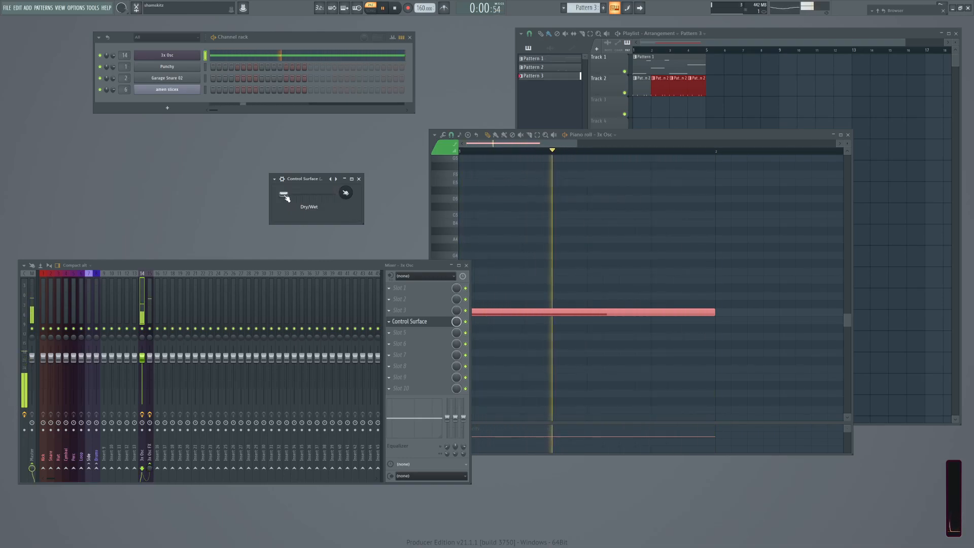
key("space")
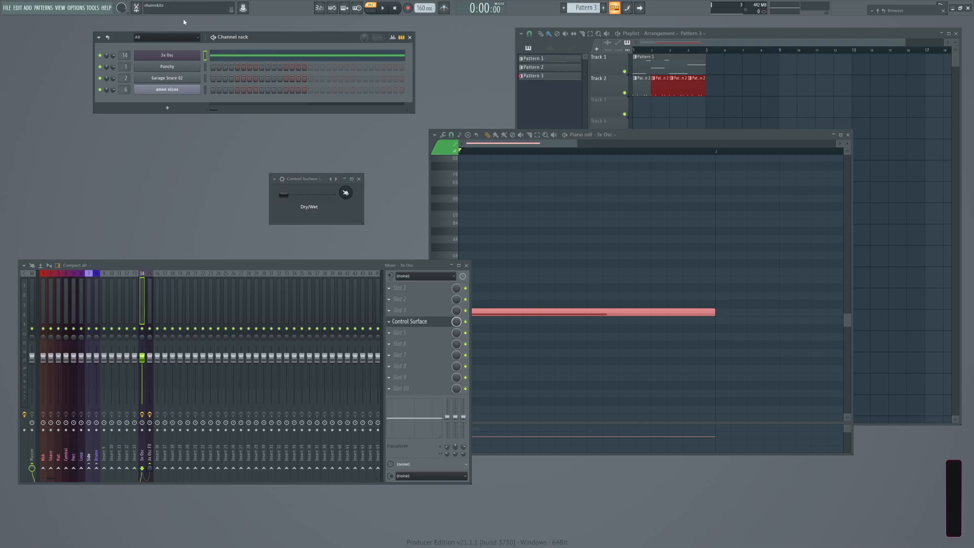
left_click(167, 108)
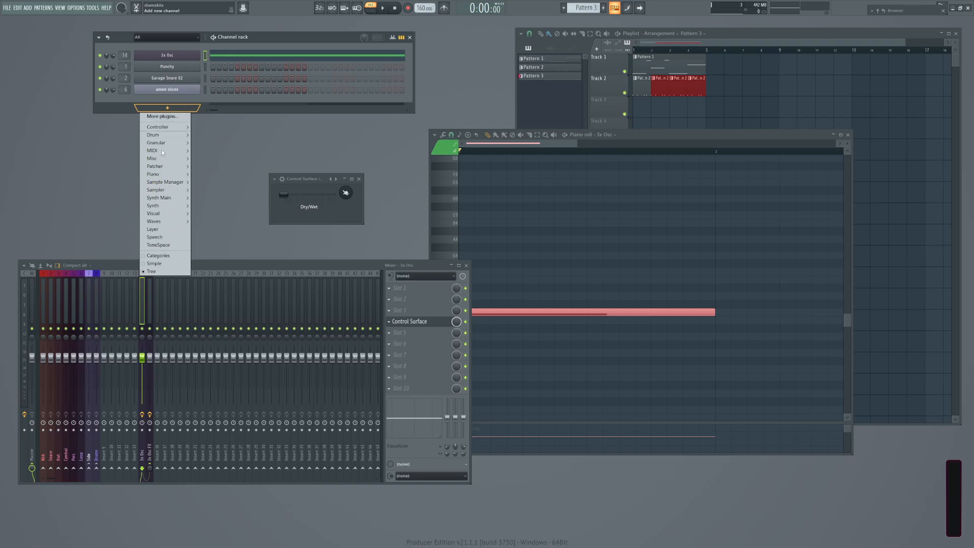
left_click(82, 154)
Open the sample browser's loop collection and audition loops from the NoPrada Loops folder.
mouse_move(898, 7)
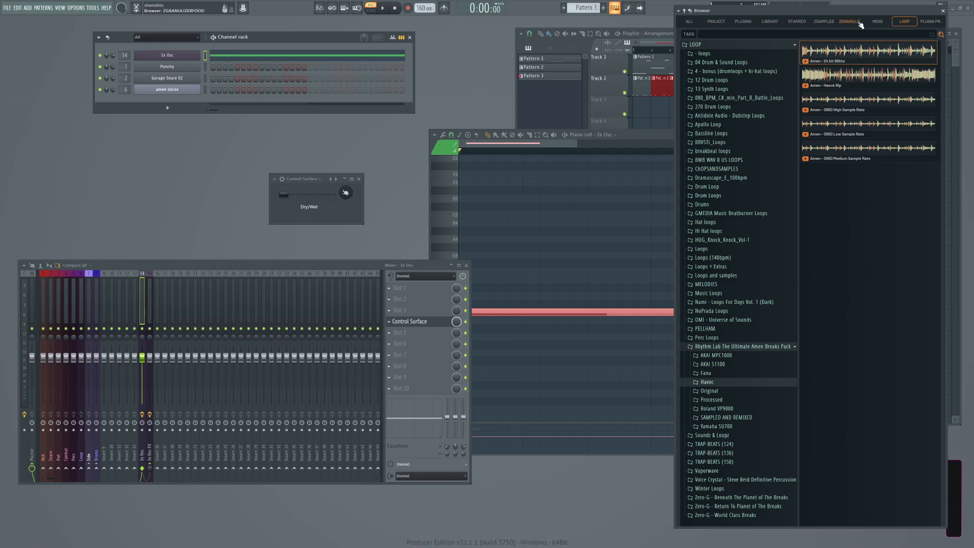
left_click(820, 21)
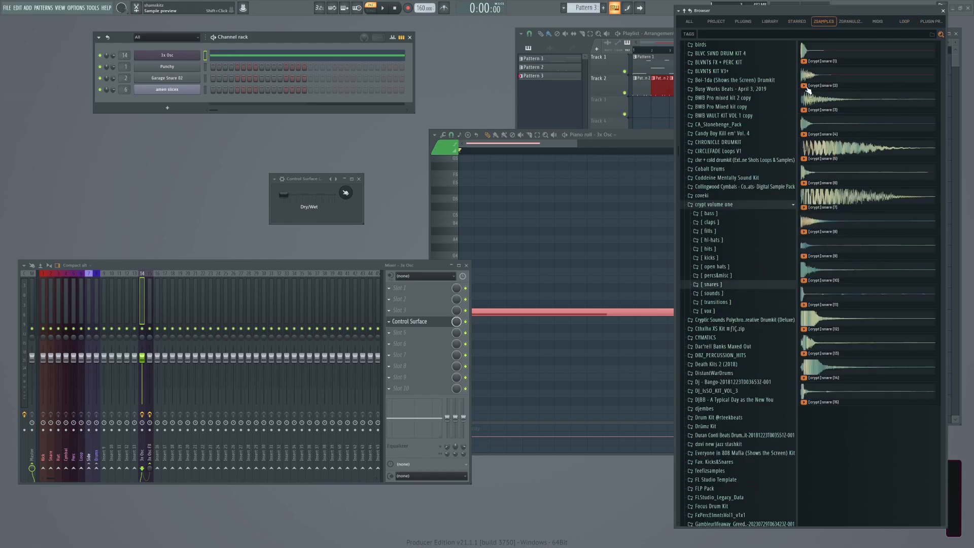
left_click(909, 23)
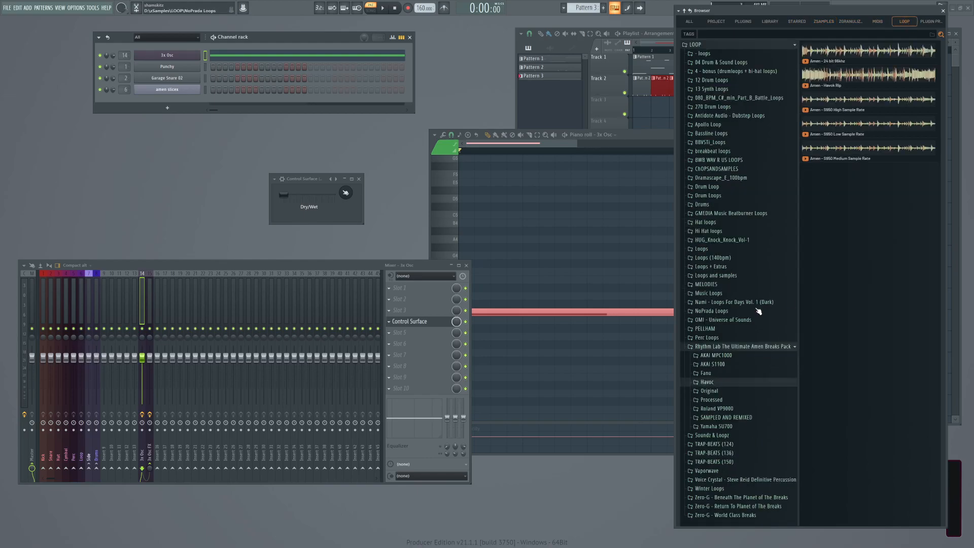
left_click(713, 312)
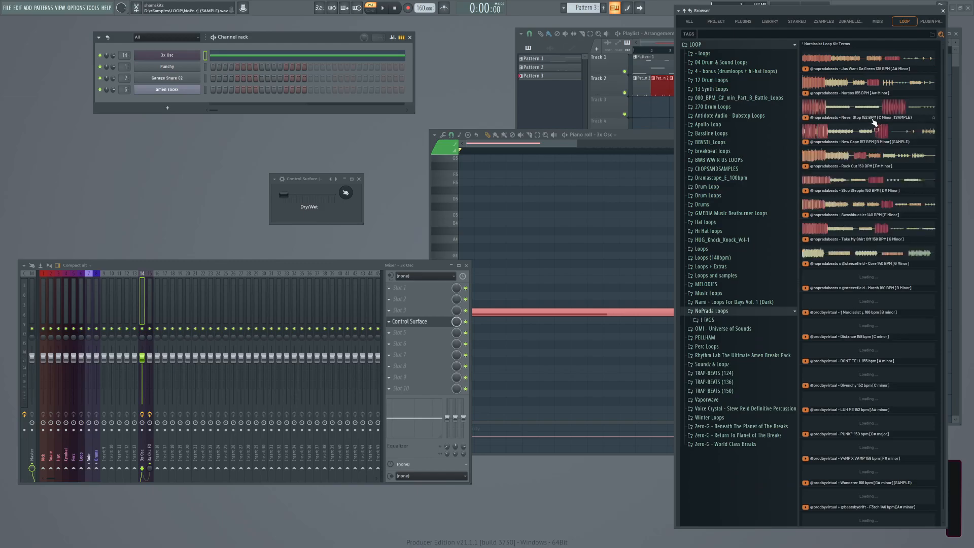
left_click(868, 133)
left_click(845, 159)
left_click(818, 255)
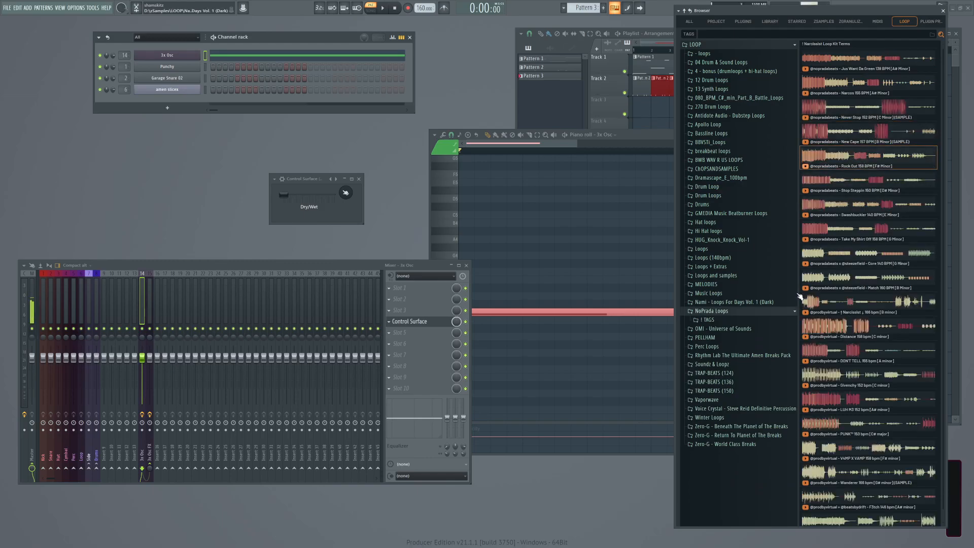
Look through the Nami - Loops For Days Vol. 1 (Dark), ChOPSANDSAMPLES and Music Loops folders for melodic material.
left_click(721, 301)
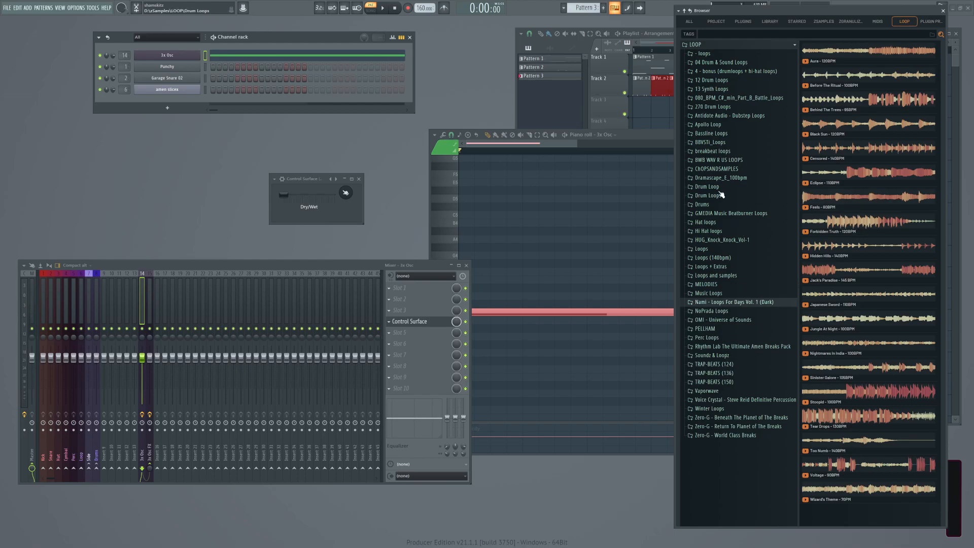
left_click(717, 169)
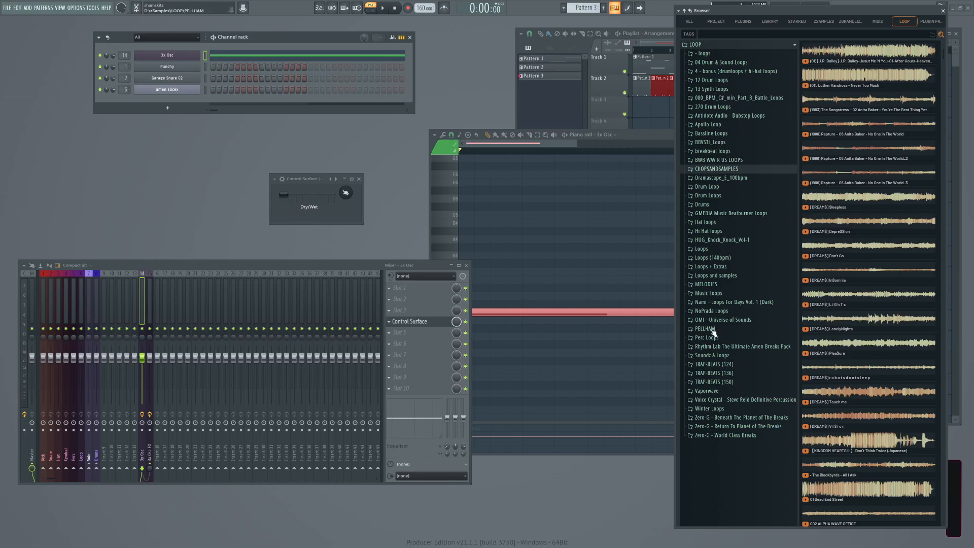
left_click(718, 294)
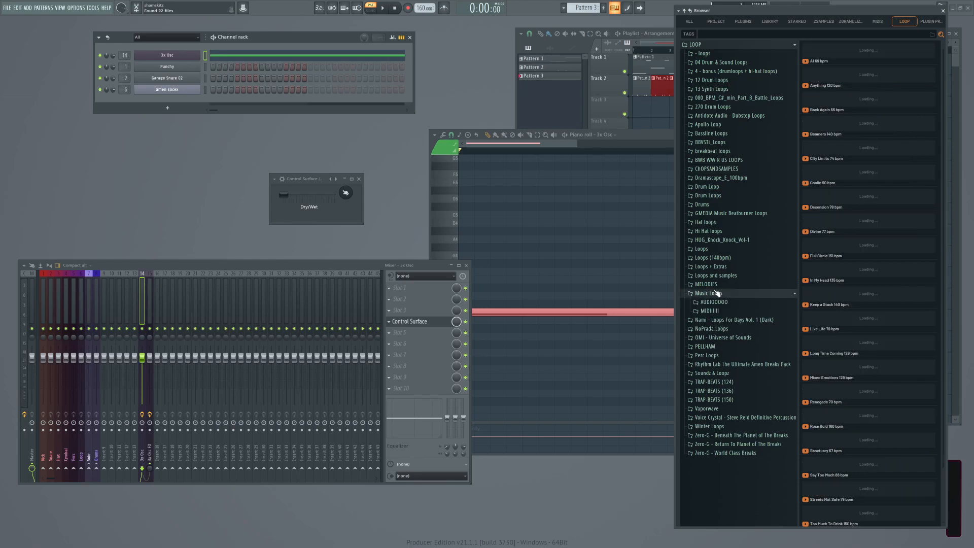
Audition several loops from the Music Loops folder, including In My Head, Full Circle, Renegade, Rose Gold and Say Too Much.
left_click(843, 279)
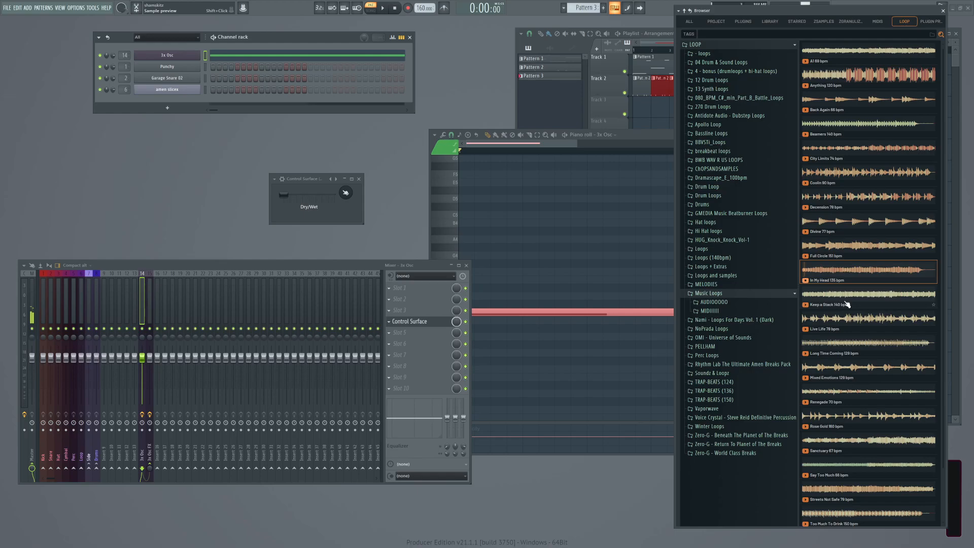
left_click(858, 245)
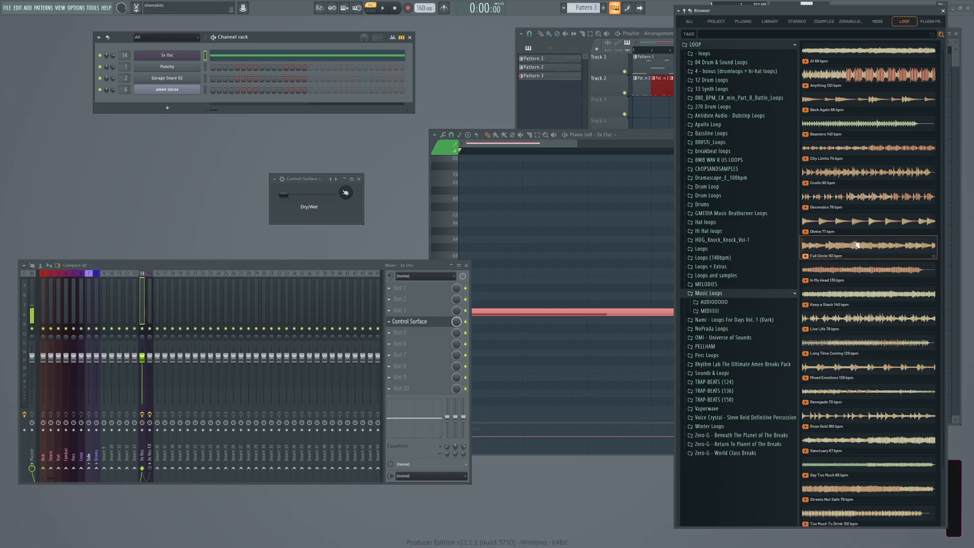
left_click(865, 223)
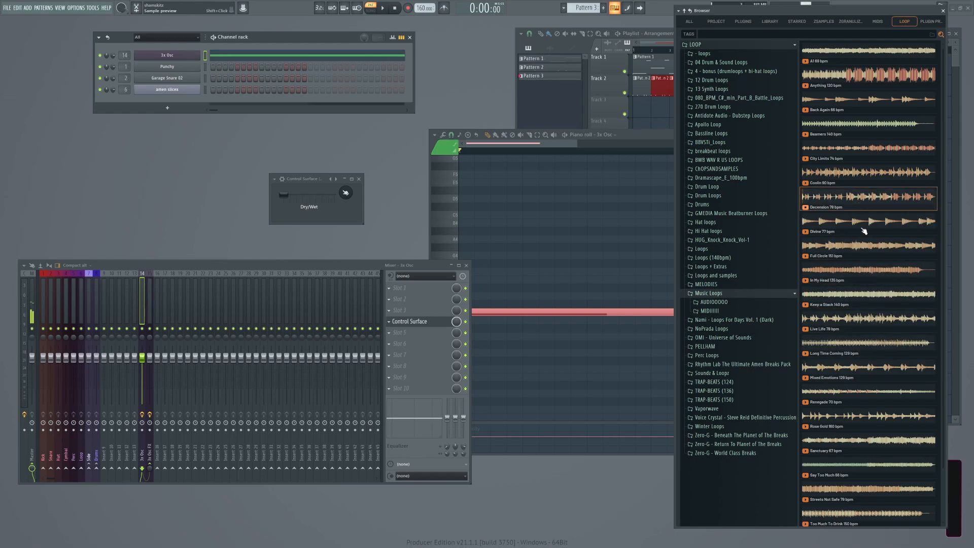
left_click(861, 248)
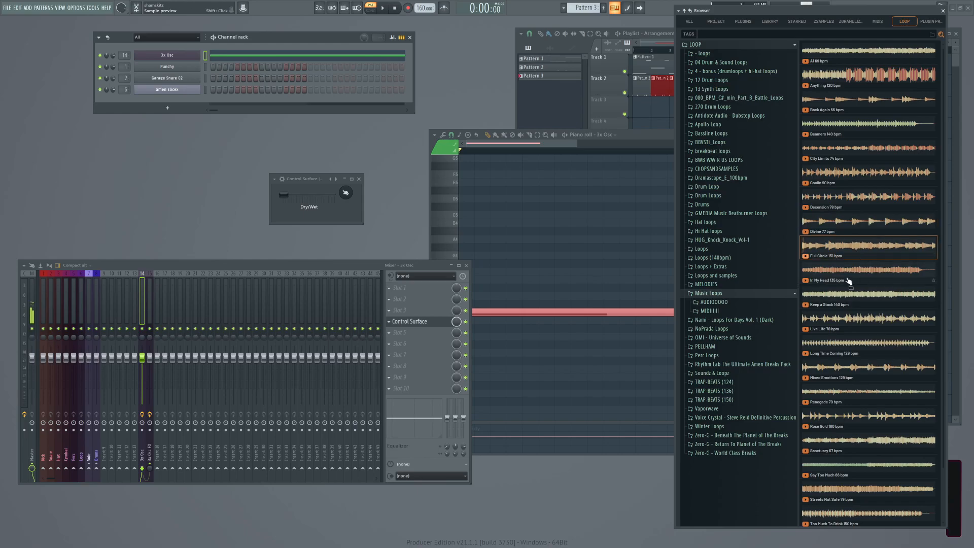
left_click(843, 345)
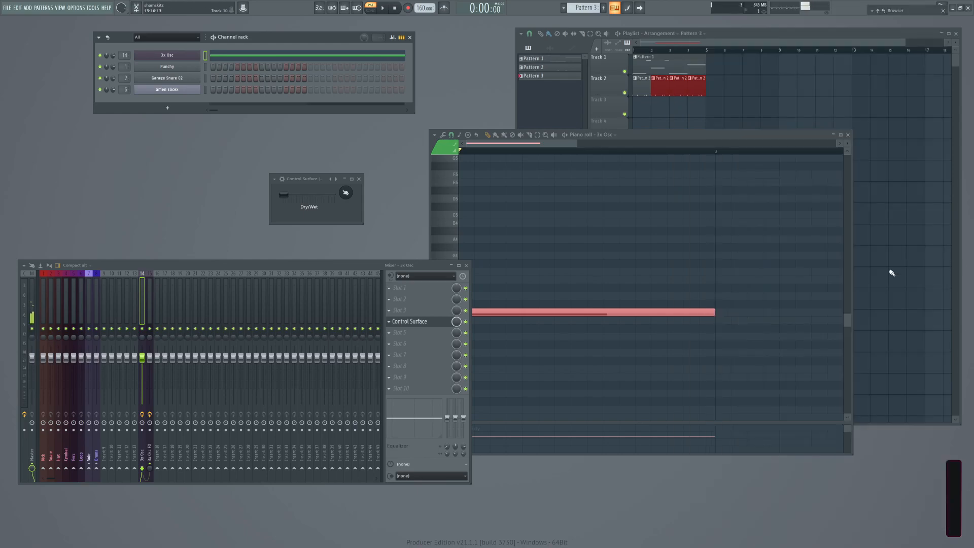
left_click(850, 393)
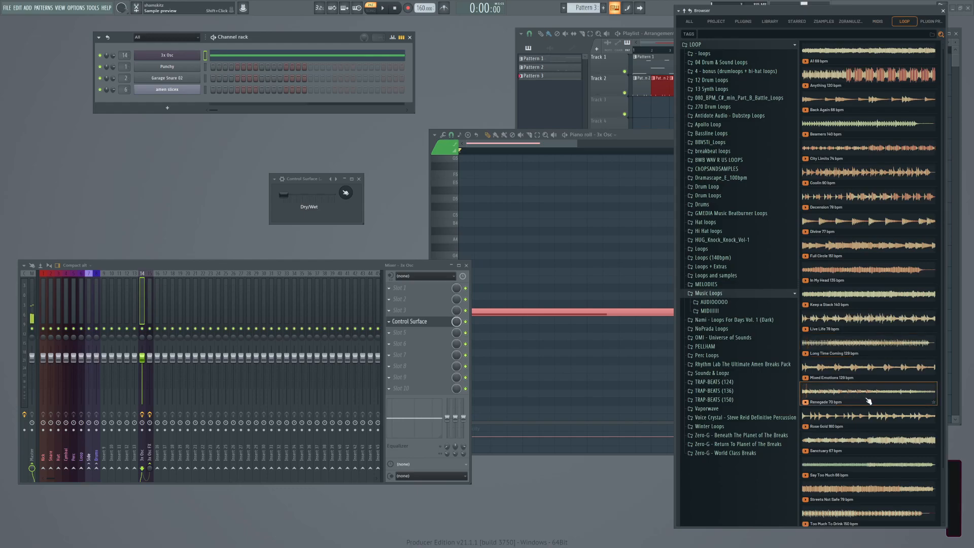
left_click(831, 422)
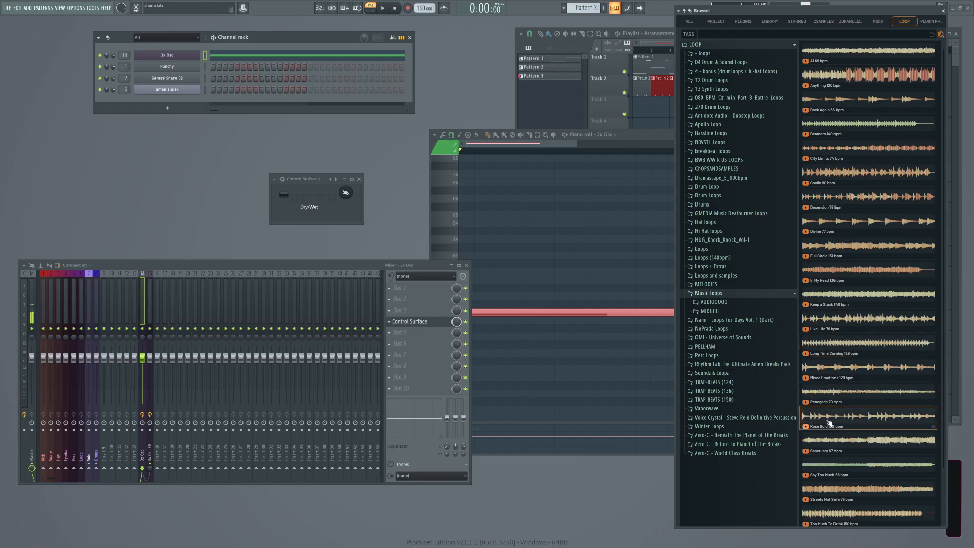
left_click(839, 447)
scroll(862, 439, "down", 2)
left_click(862, 419)
Add the Full Circle 151 bpm, Mixed Emotions 129 bpm and Streets Not Safe 79 bpm loops as new channels while the pattern plays.
key("space")
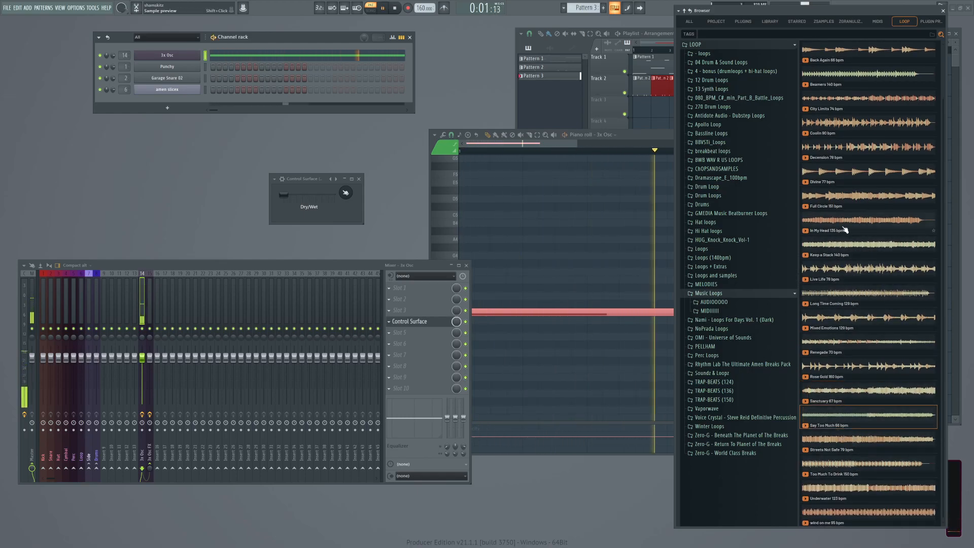
left_click_drag(859, 195, 167, 101)
mouse_move(919, 46)
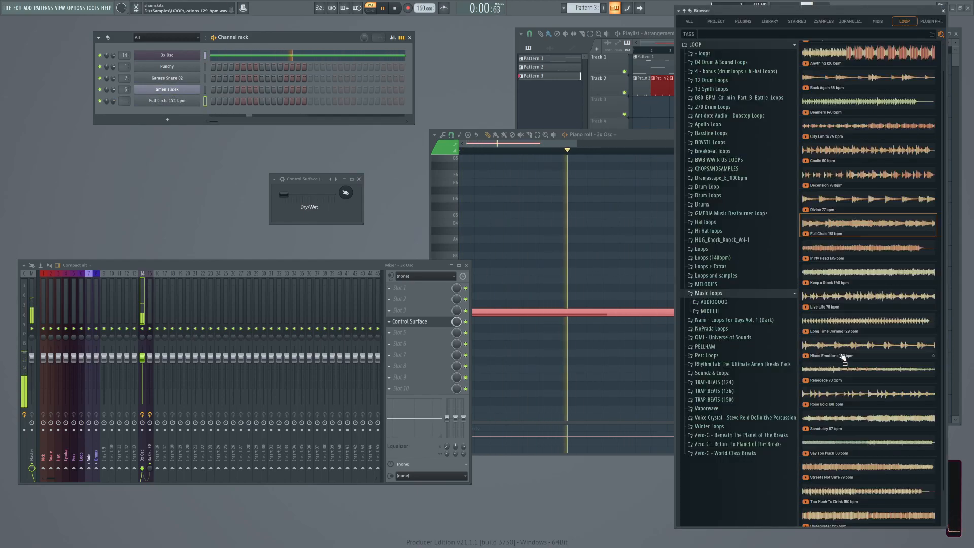
left_click_drag(461, 259, 181, 112)
mouse_move(915, 20)
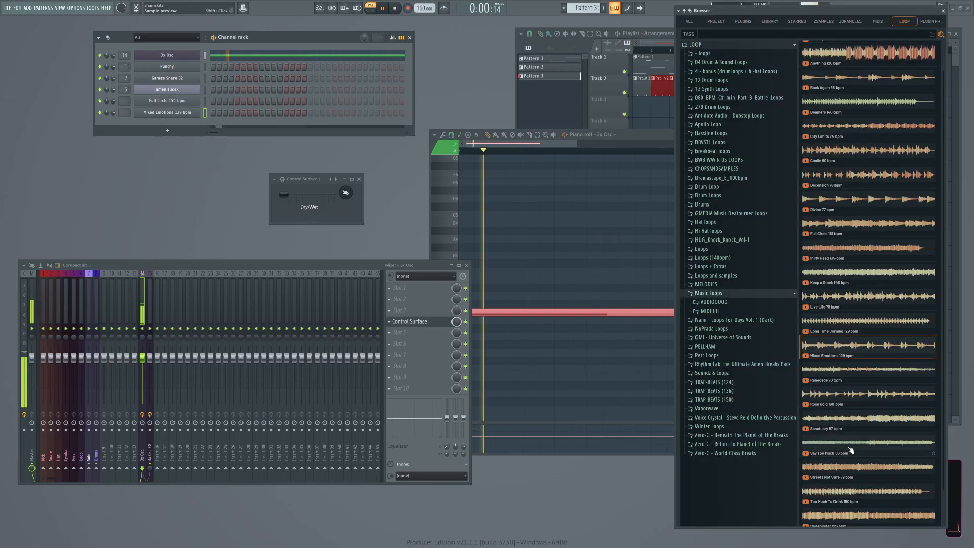
left_click_drag(850, 471, 180, 124)
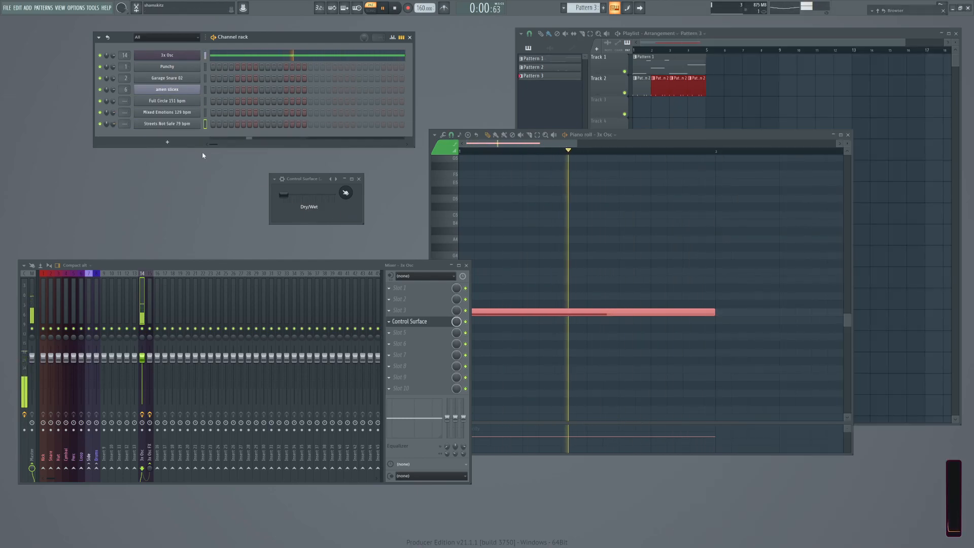
key("space")
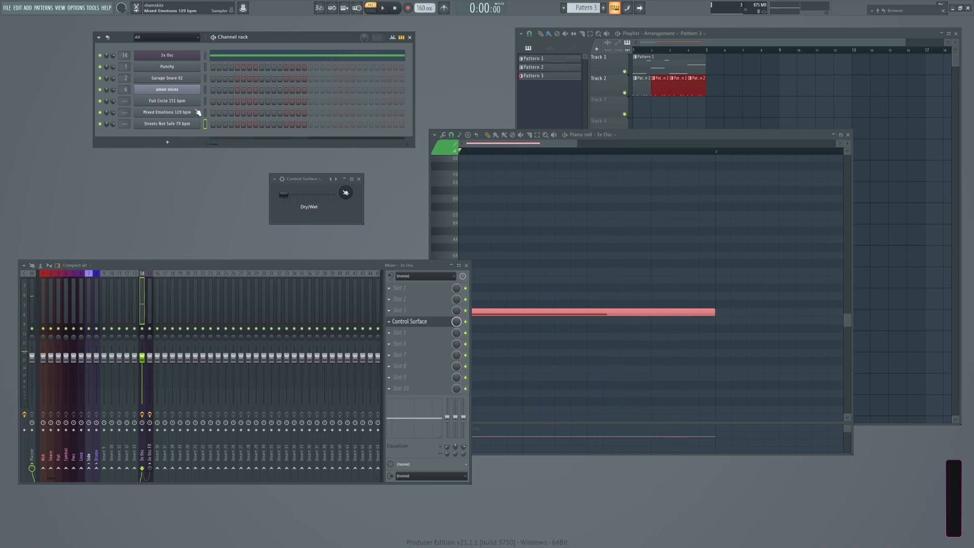
Insert a Layer channel above the three loop channels and set those loops as its children.
right_click(184, 101)
mouse_move(243, 164)
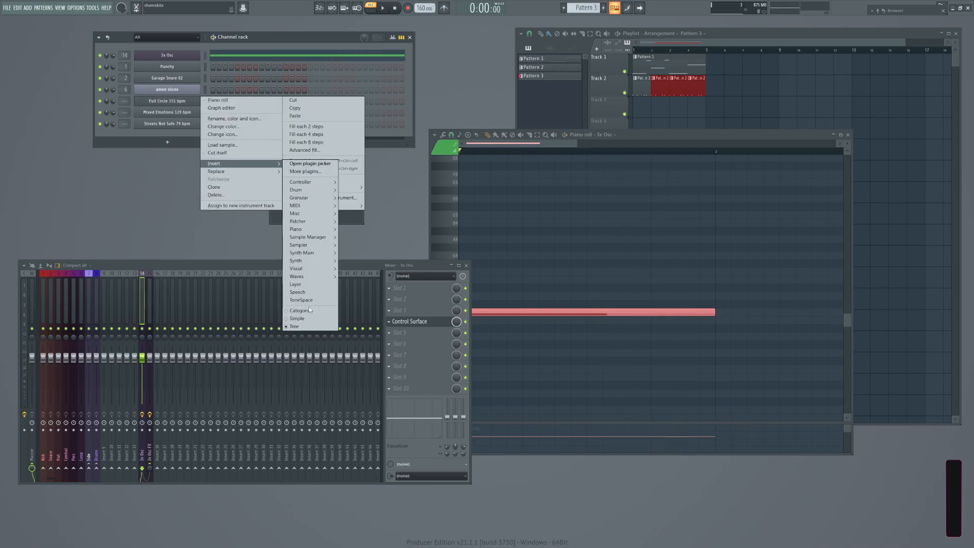
left_click(298, 288)
left_click_drag(216, 114, 468, 165)
left_click(206, 113)
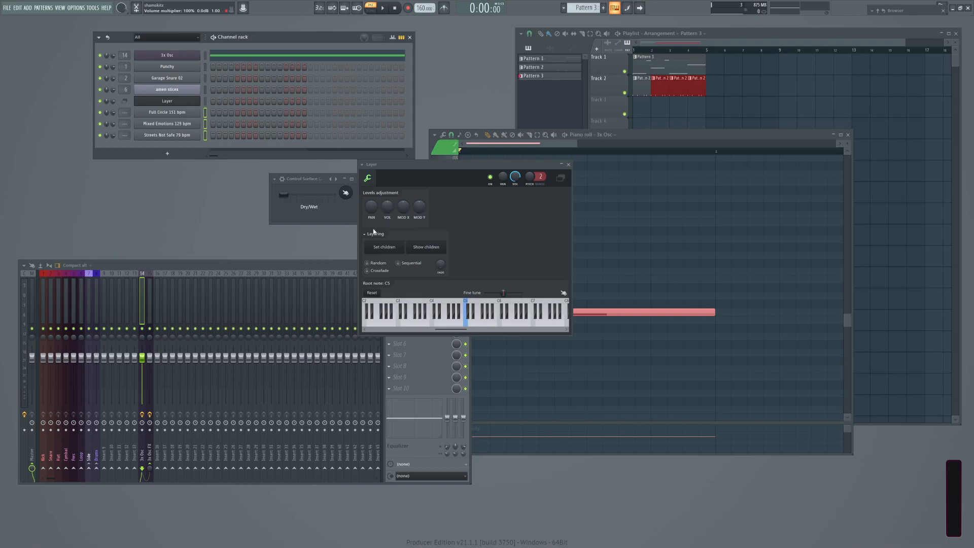
left_click(390, 248)
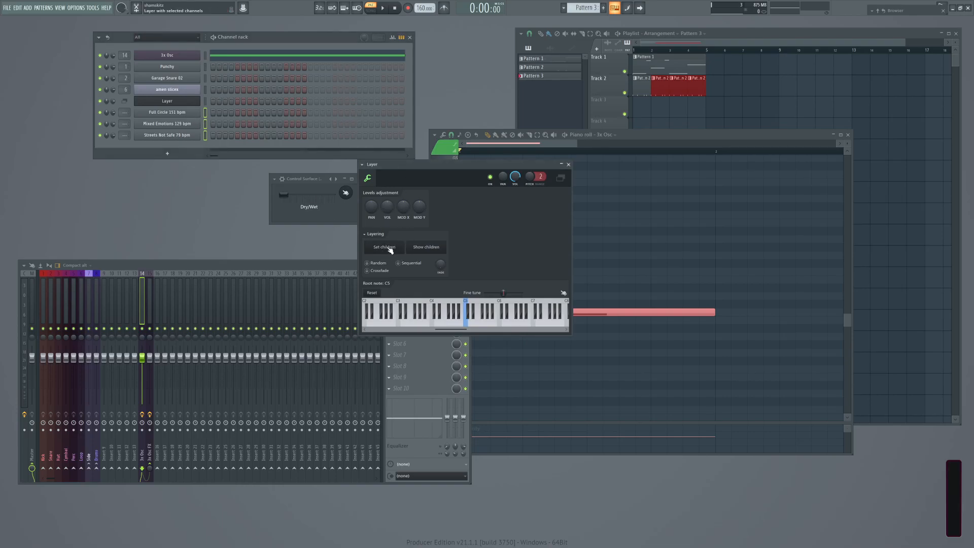
Reopen the Layer channel's settings, enable Crossfade and show its child channels.
left_click(205, 101)
left_click(192, 78)
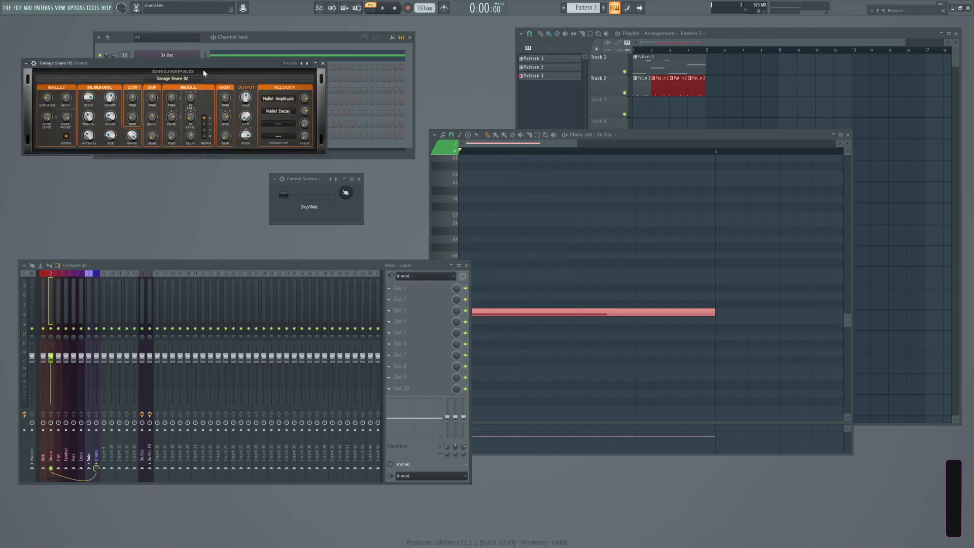
left_click(324, 63)
left_click(190, 101)
left_click(431, 249)
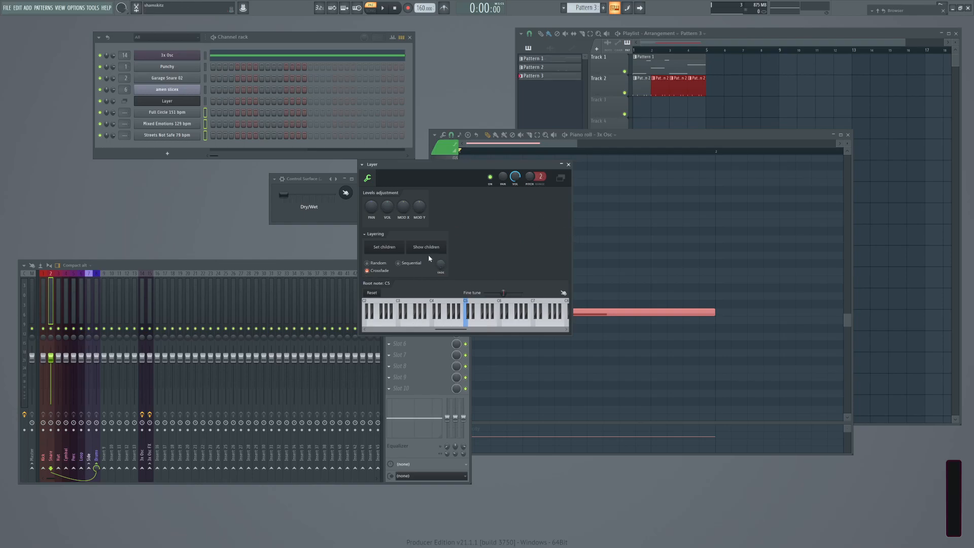
Place a note on the Layer channel's first step and play the pattern while sweeping the layer's crossfade level.
left_click(213, 102)
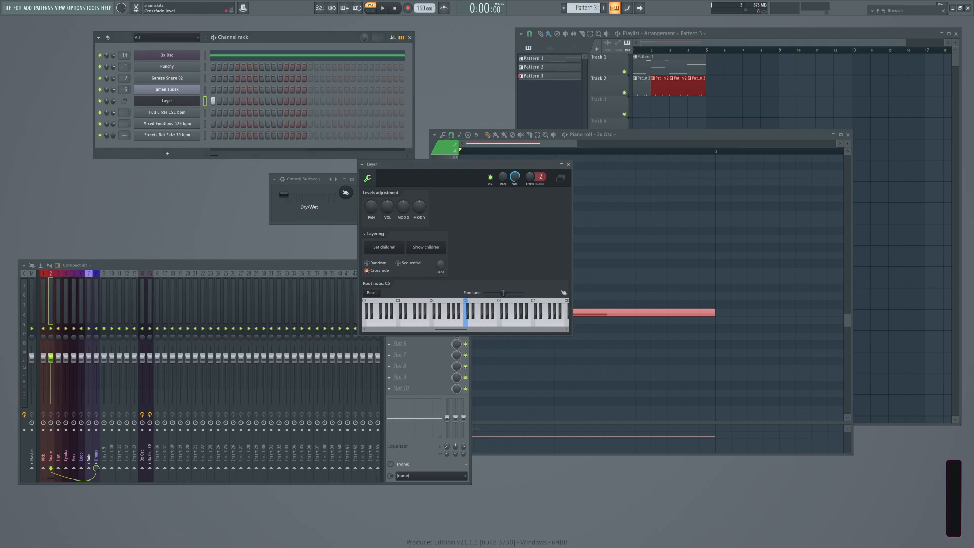
left_click_drag(440, 264, 440, 218)
key("space")
left_click_drag(443, 265, 443, 265)
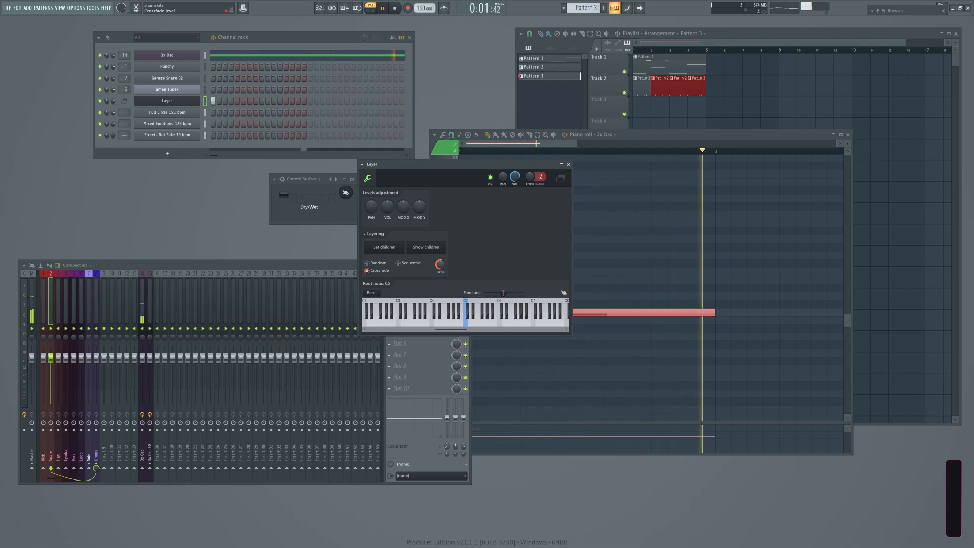
key("space")
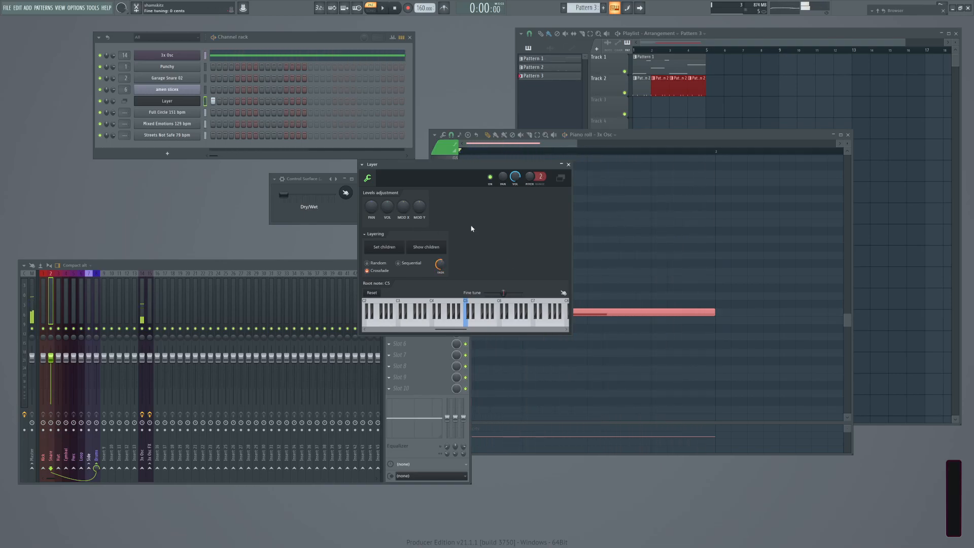
Close the Layer settings and delete the Layer channel together with its three loop channels.
left_click(569, 165)
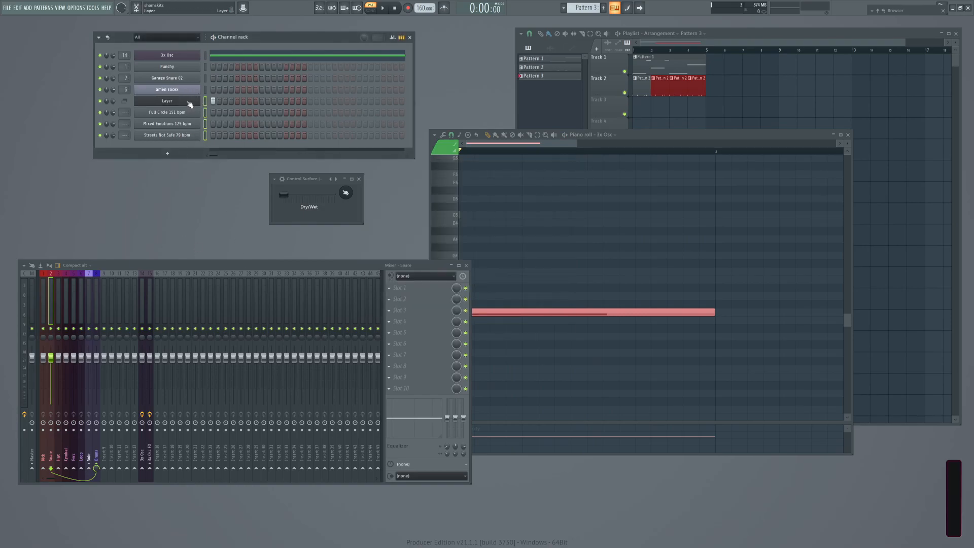
key("alt+Delete")
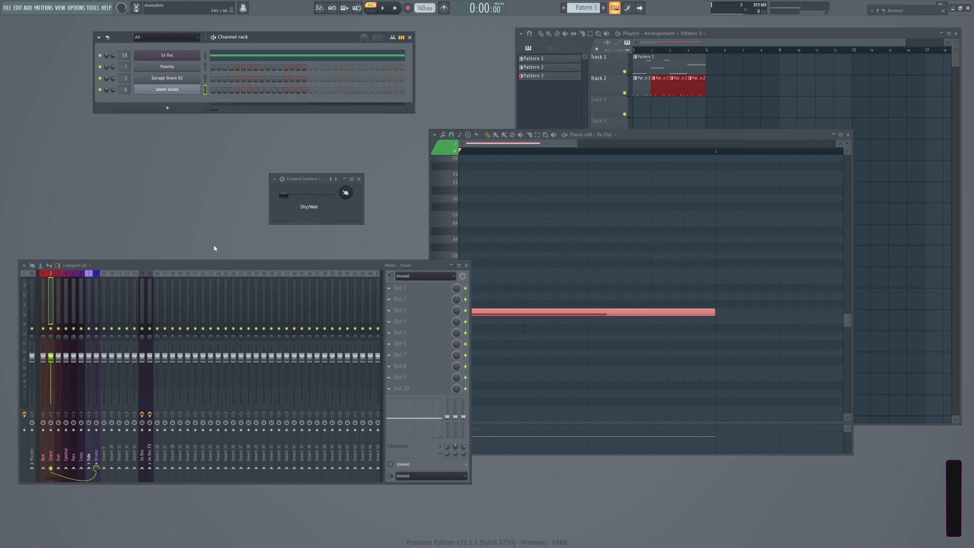
Close the Control Surface and piano roll windows and make Pattern 1 the active pattern.
left_click(361, 179)
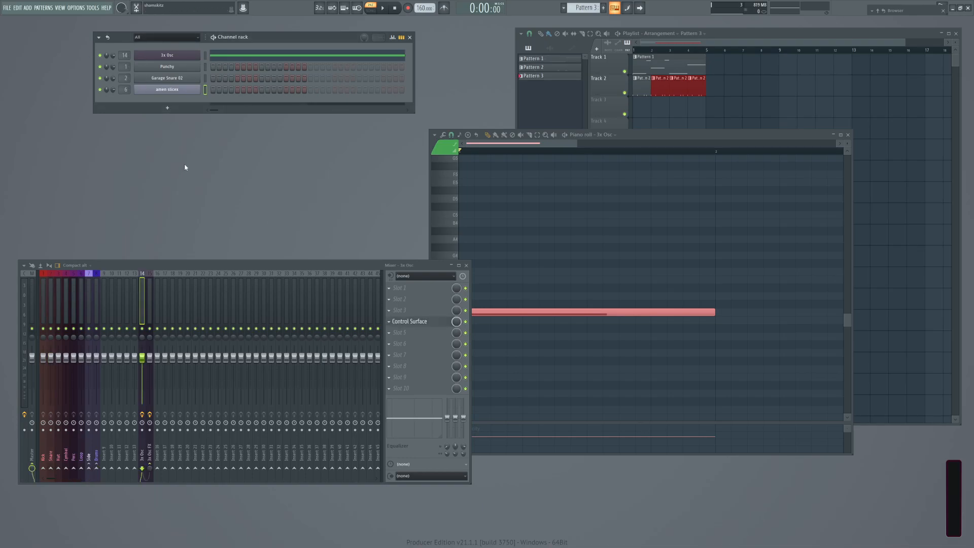
left_click(848, 134)
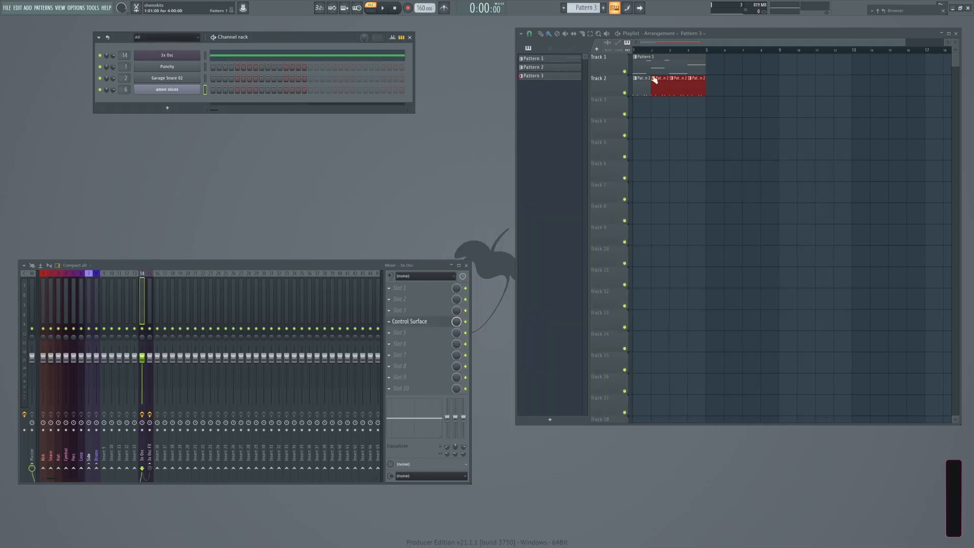
left_click(681, 62)
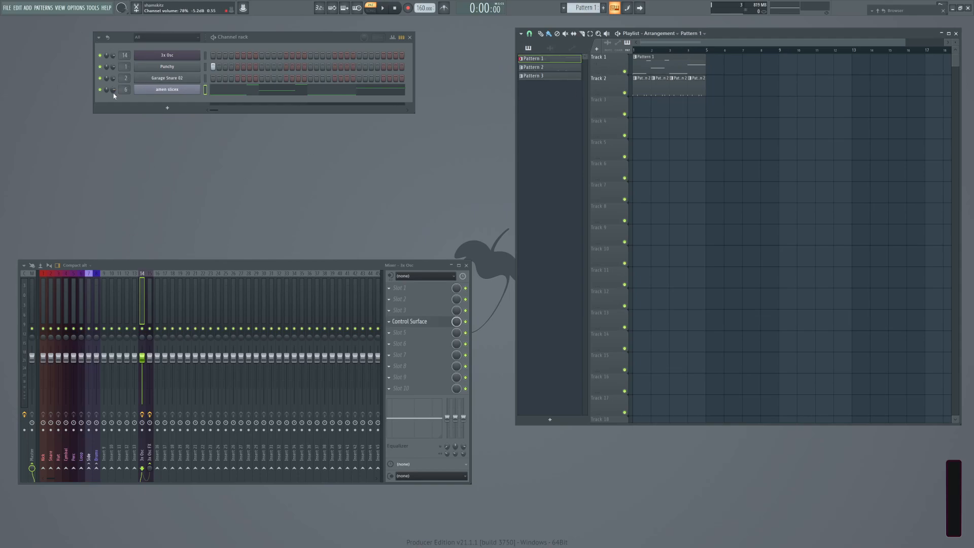
Play Pattern 1 while turning the Garage Snare 02 channel's volume down to 0%, and reset the volume to its default.
left_click_drag(114, 82, 116, 85)
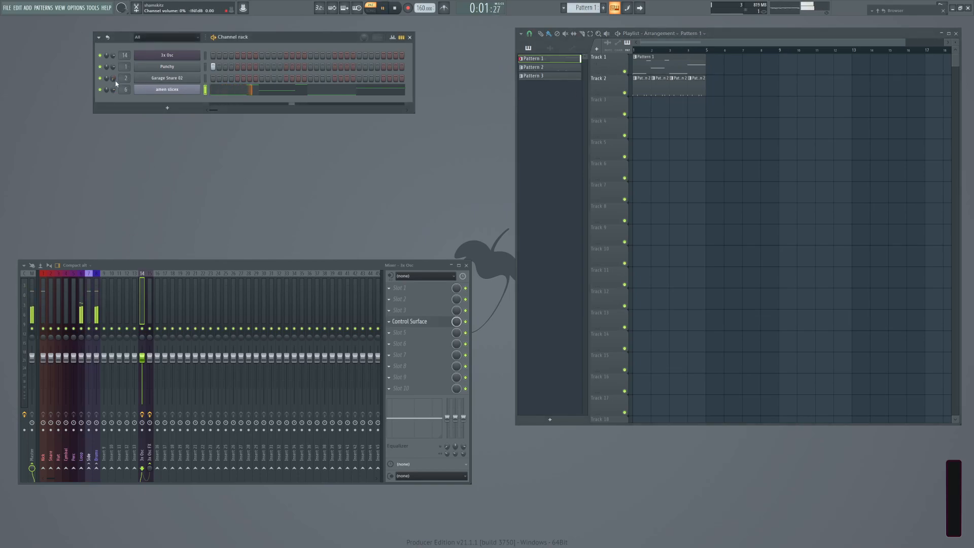
right_click(114, 80)
left_click(113, 90)
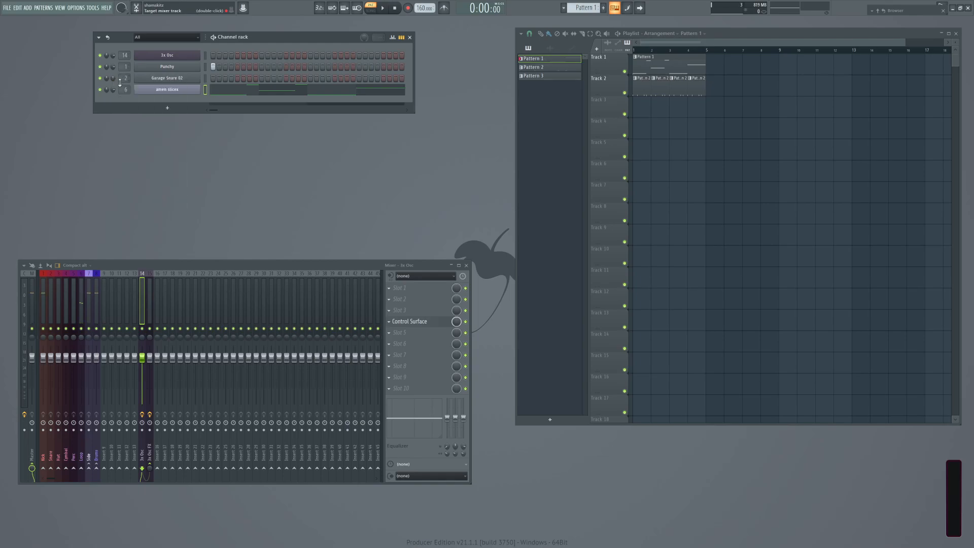
key("space")
key("space")
right_click(115, 86)
left_click(119, 91)
Repeat the Pattern 2 clips on Track 2 and the Pattern 1 clip on Track 1 across bars 5 to 8 of the playlist.
left_click(668, 68)
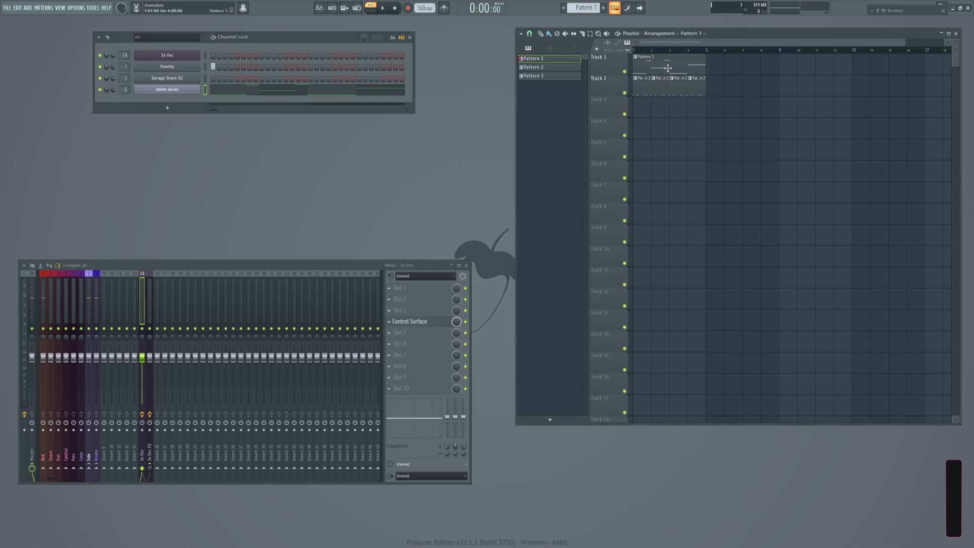
left_click(696, 85)
left_click_drag(713, 87, 792, 90)
left_click(671, 59)
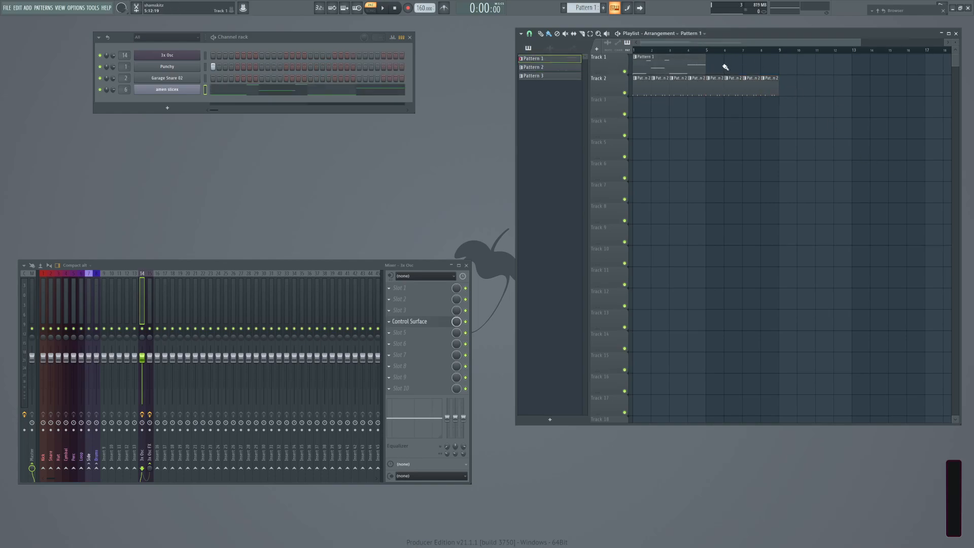
left_click(707, 61)
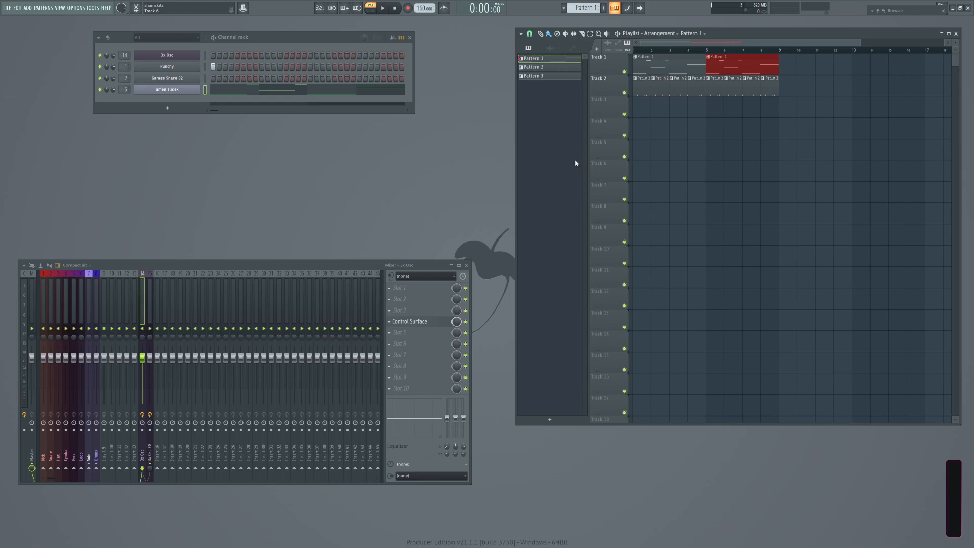
Duplicate the clips of bars 5 to 8 on both tracks twice to fill the arrangement up to bar 17, and clear the selection.
left_click_drag(807, 130, 715, 75)
key("ctrl+b")
key("ctrl+b")
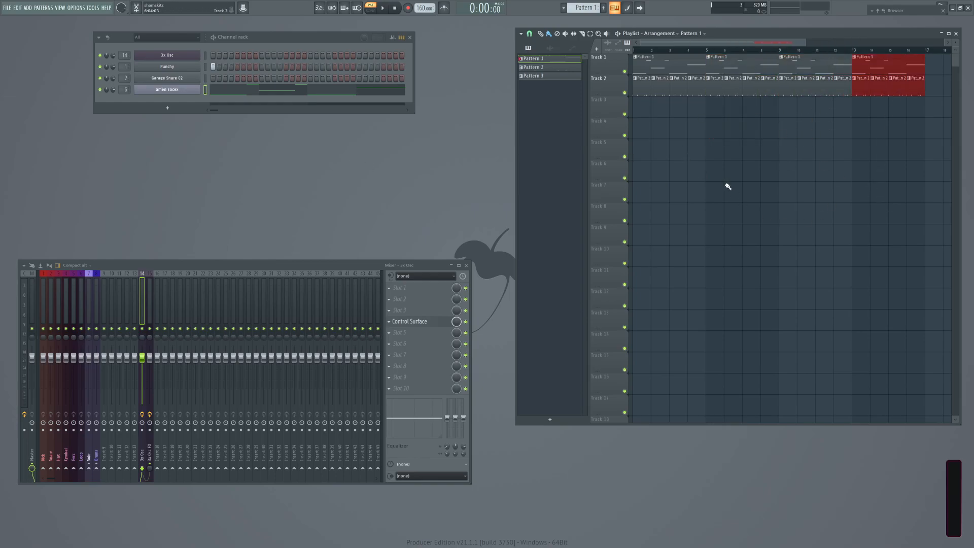
key("ctrl+d")
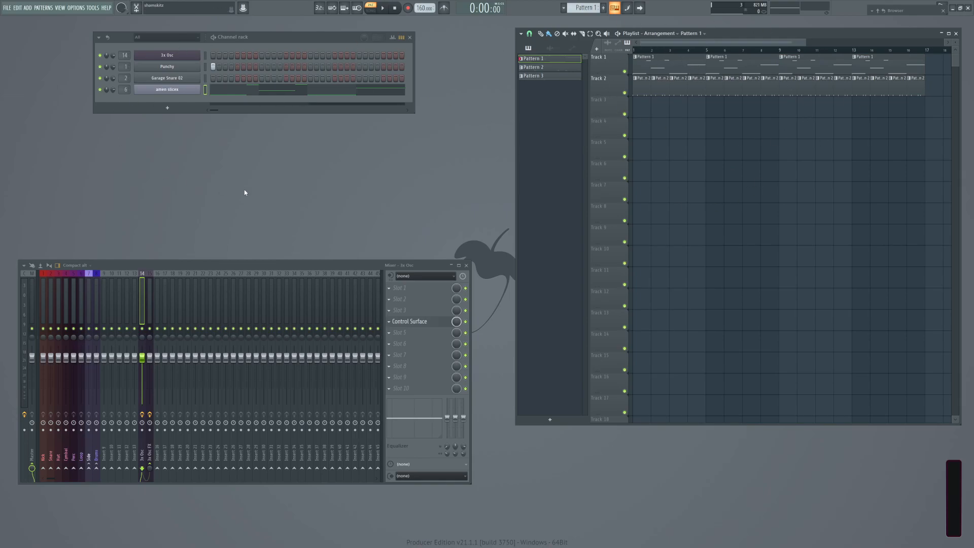
left_click_drag(762, 34, 742, 43)
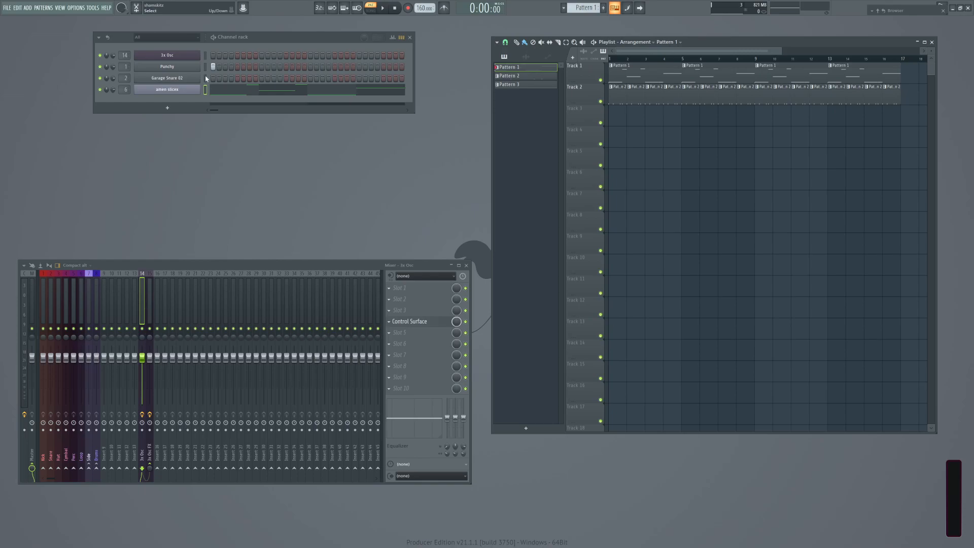
right_click(114, 89)
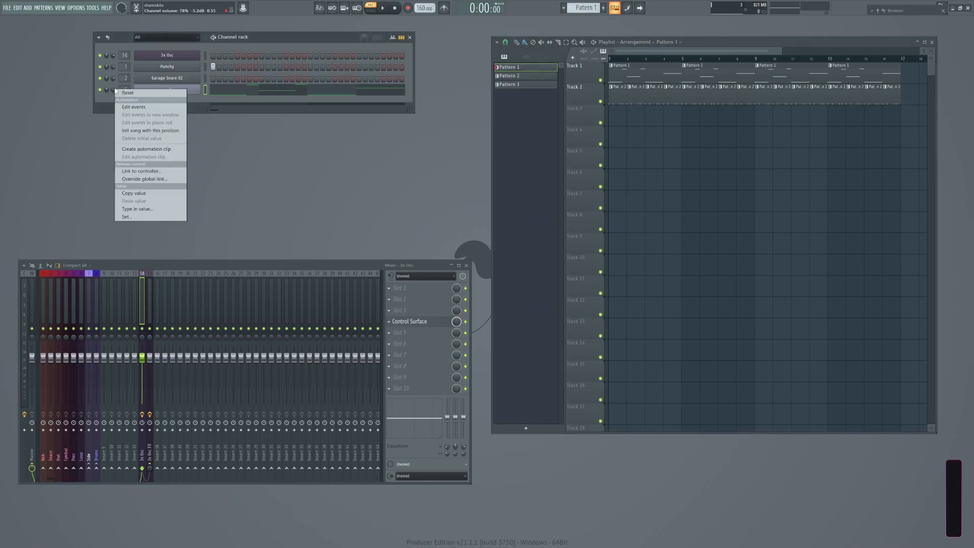
left_click(144, 150)
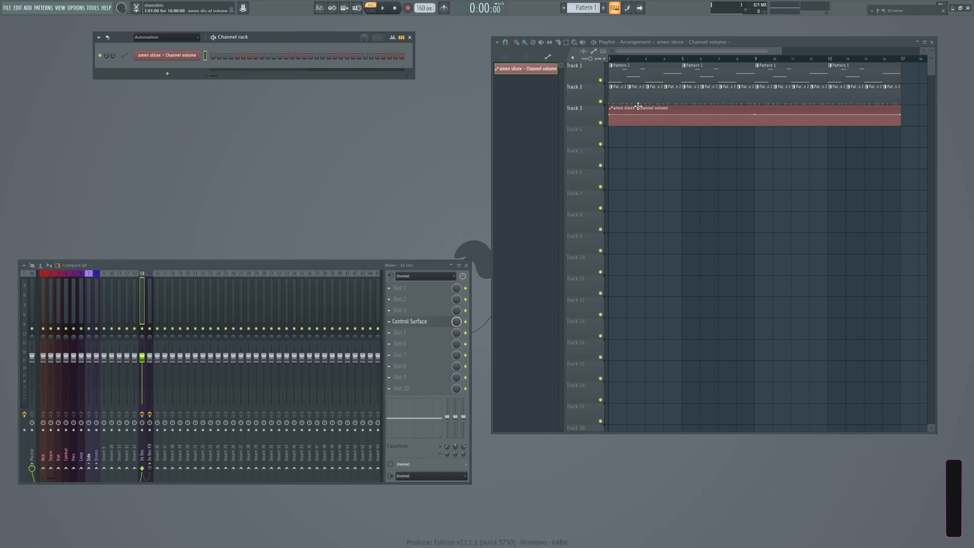
right_click(894, 122)
right_click(509, 68)
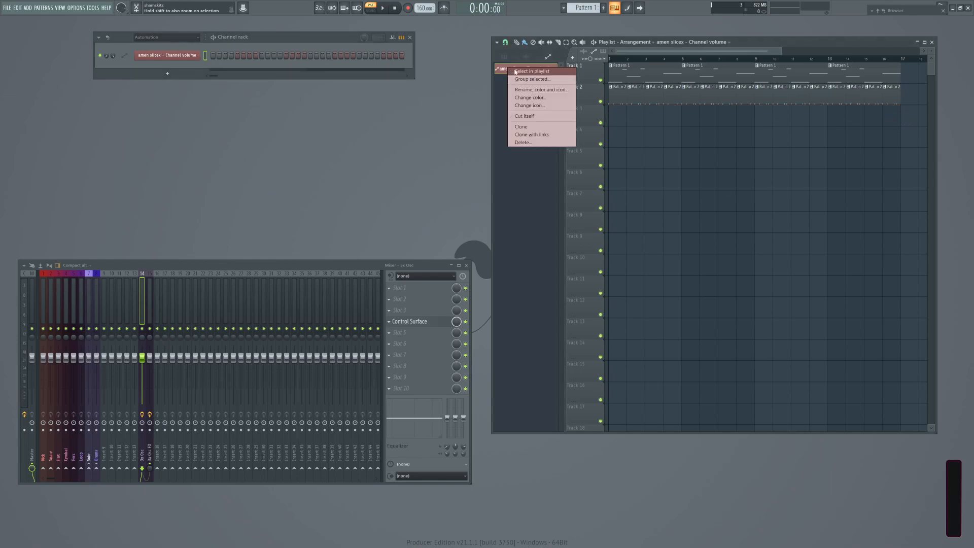
left_click(527, 142)
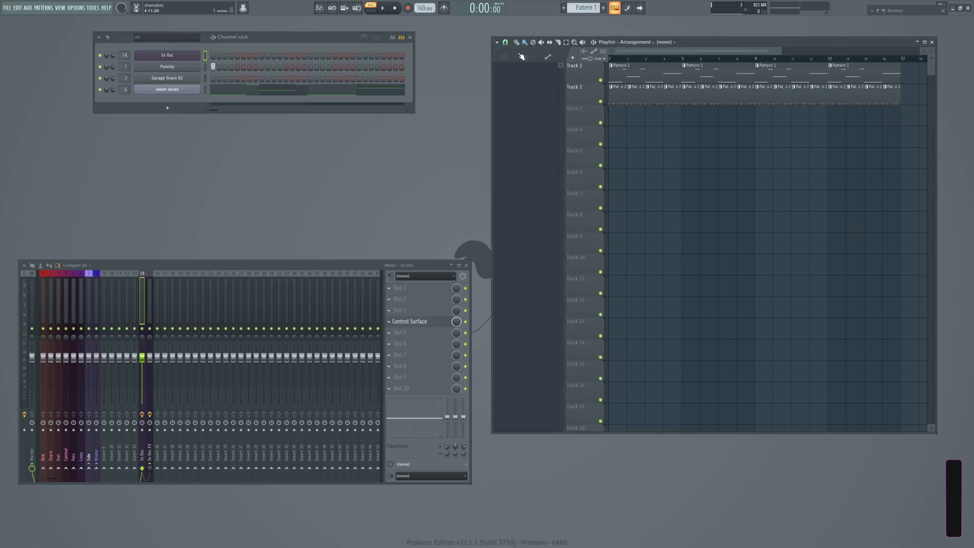
Create a volume automation clip for amen slices over playlist bars 1 to 4 and lower its start point for a fade-in.
left_click_drag(685, 60, 540, 74)
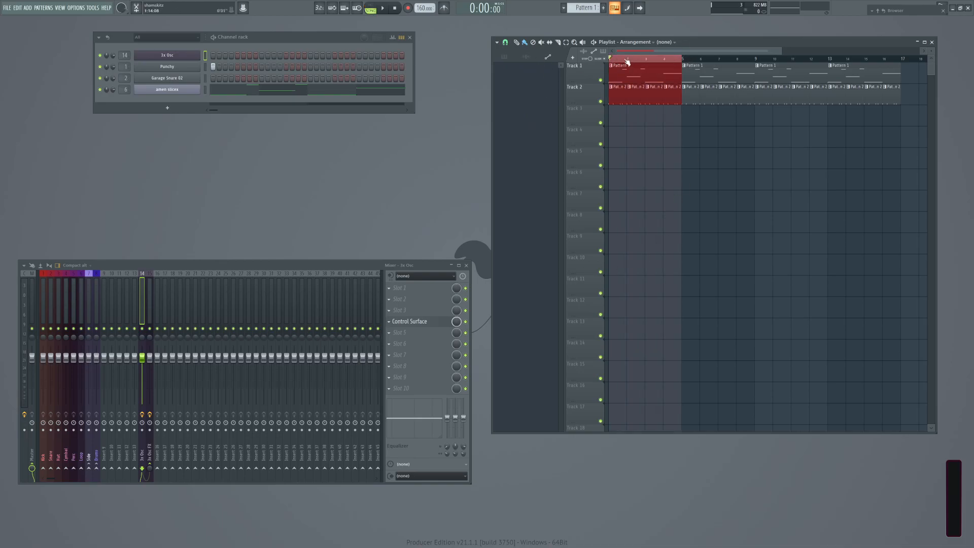
right_click(115, 90)
left_click(130, 144)
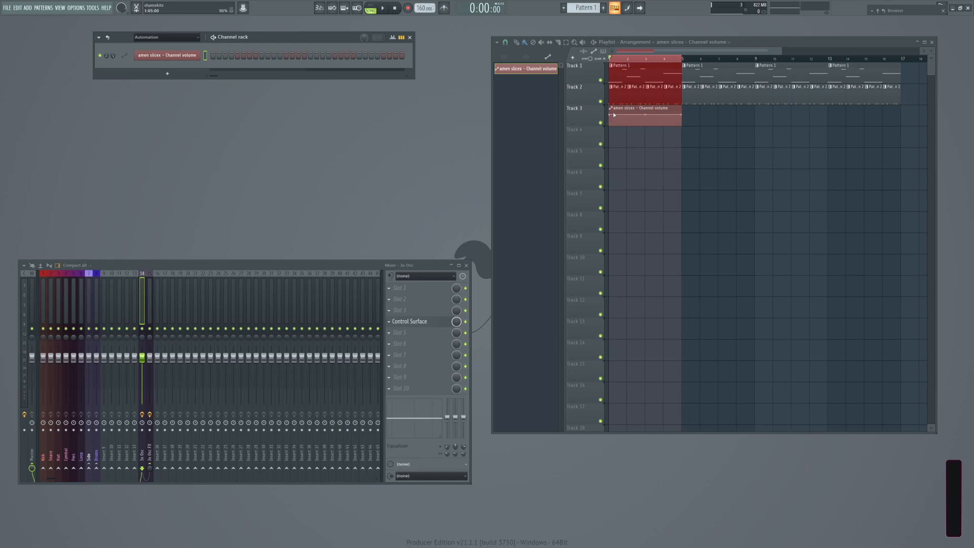
left_click_drag(611, 117, 611, 147)
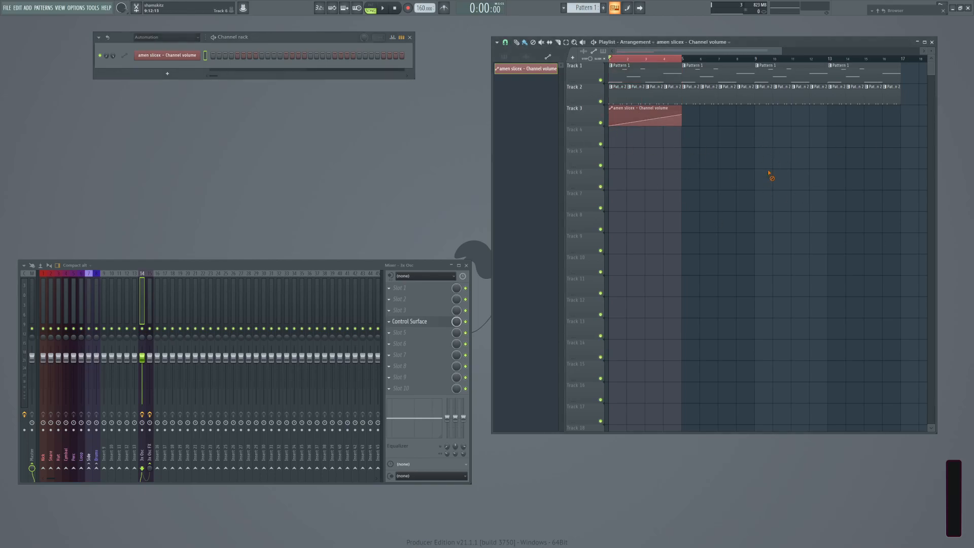
Select bars 13 to 16 in the playlist and show all channels in the Channel rack.
left_click_drag(828, 62, 901, 60)
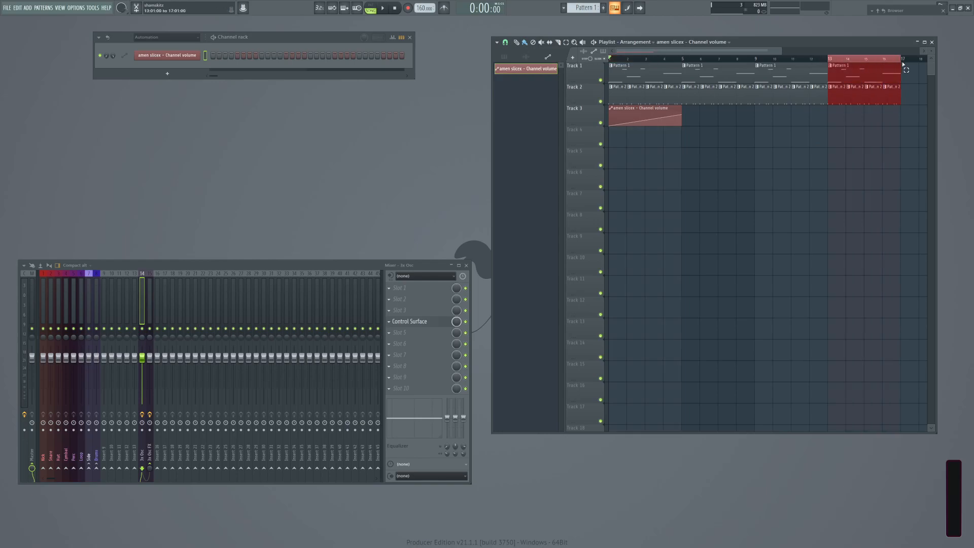
left_click(167, 37)
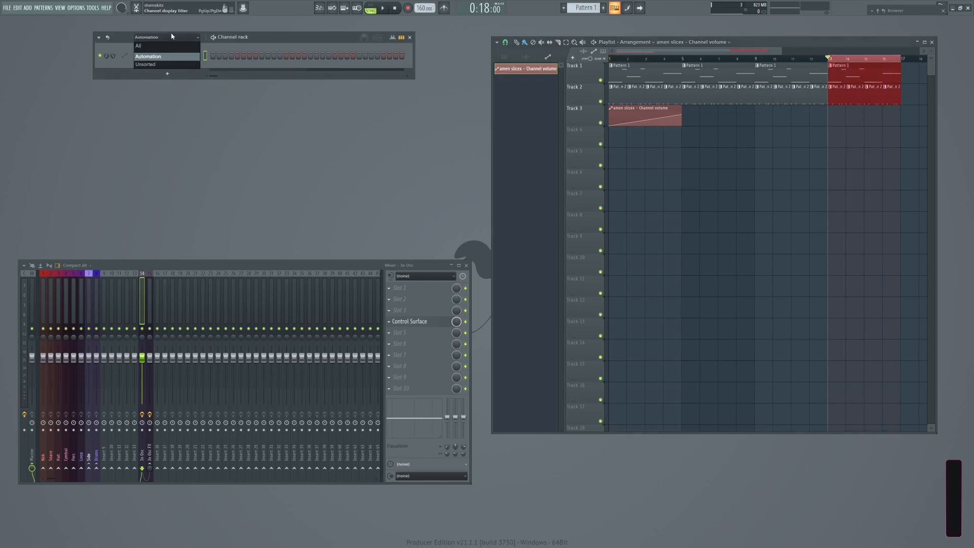
left_click(169, 48)
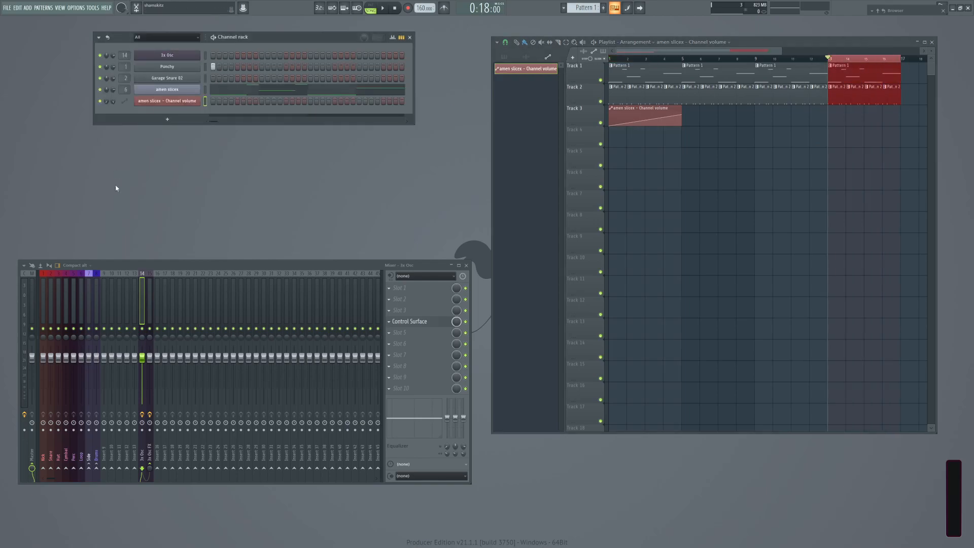
right_click(114, 90)
left_click(42, 182)
right_click(104, 90)
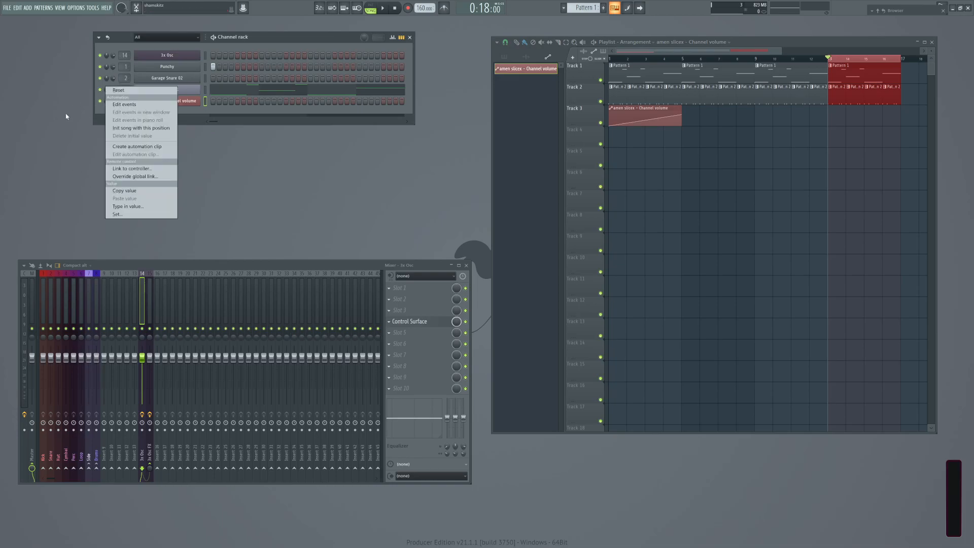
left_click(121, 146)
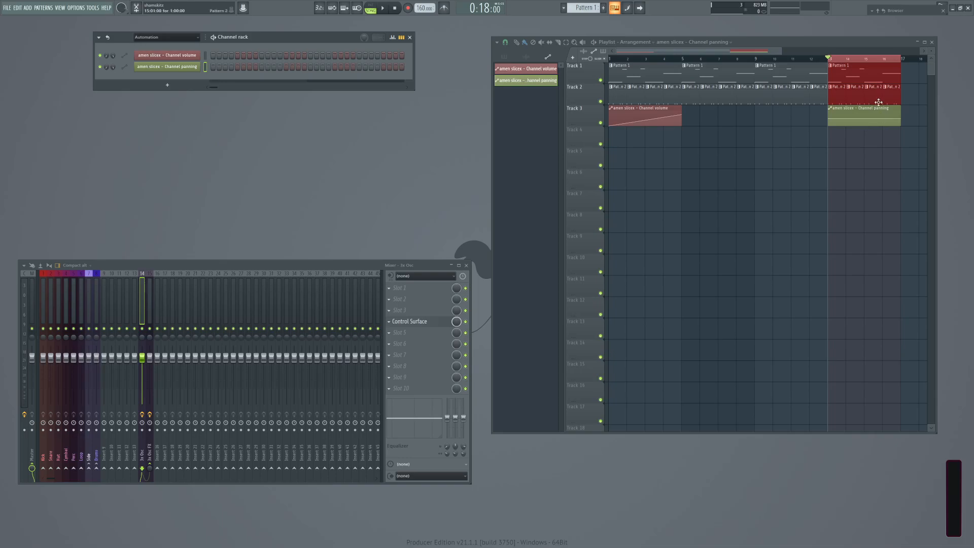
right_click(545, 89)
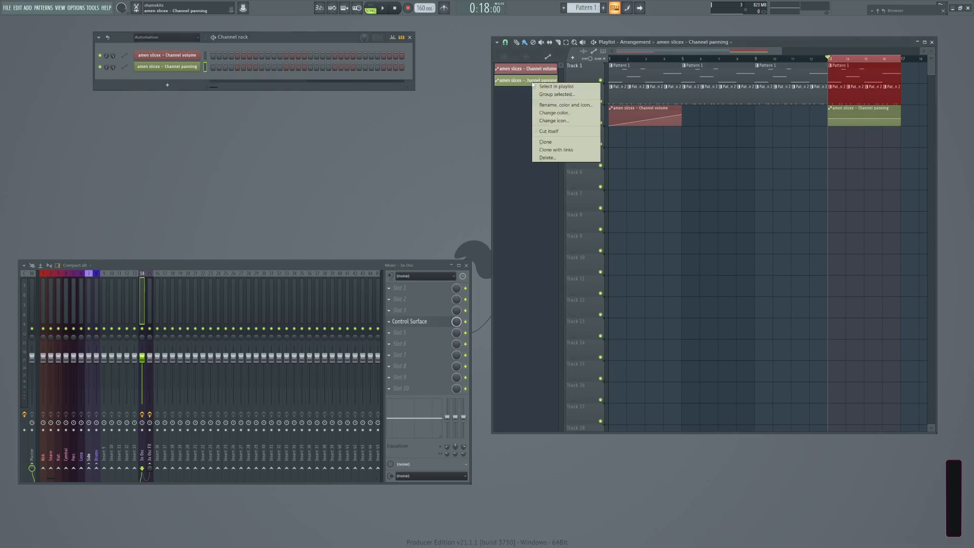
left_click(553, 157)
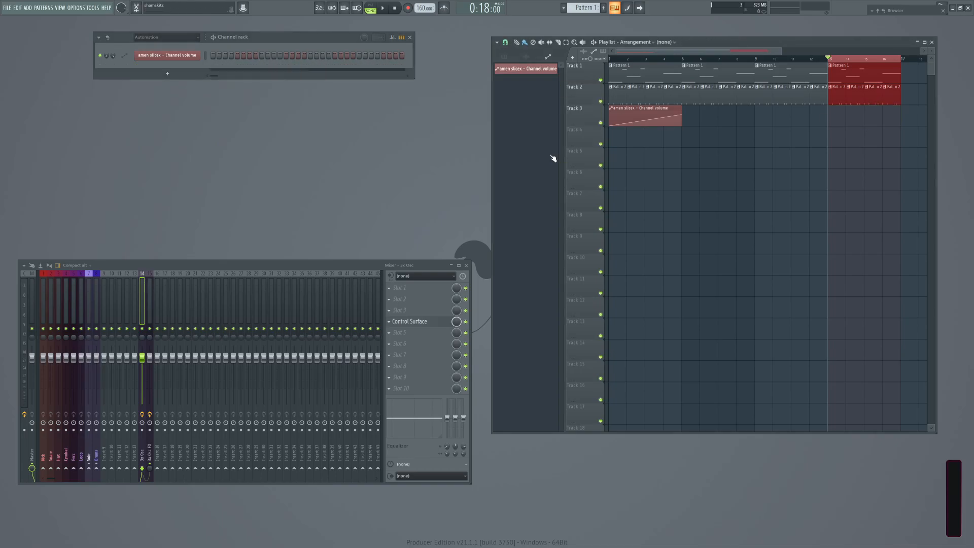
left_click(150, 38)
left_click(151, 46)
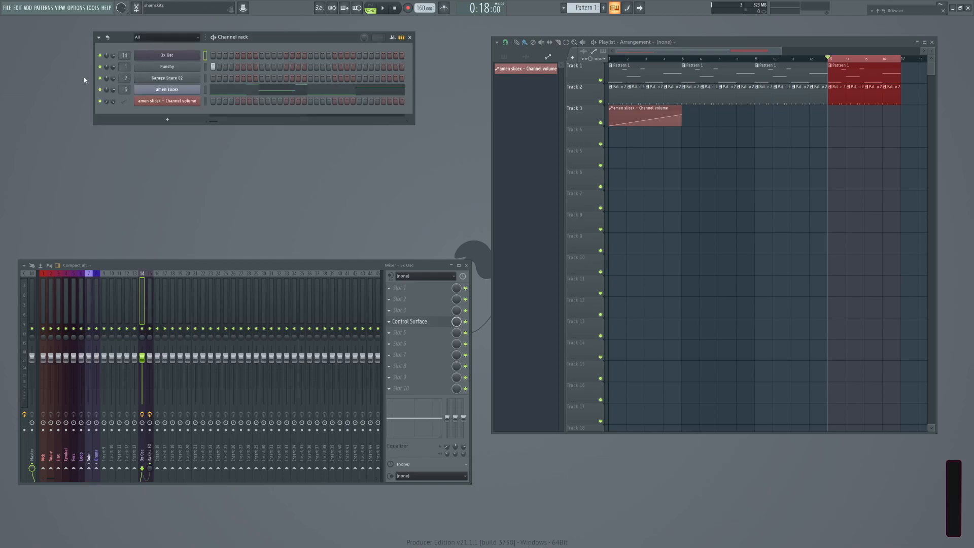
Create a second amen slices volume automation clip over bars 13 to 16, lower its end point for a fade-out, and clear the selection.
right_click(114, 90)
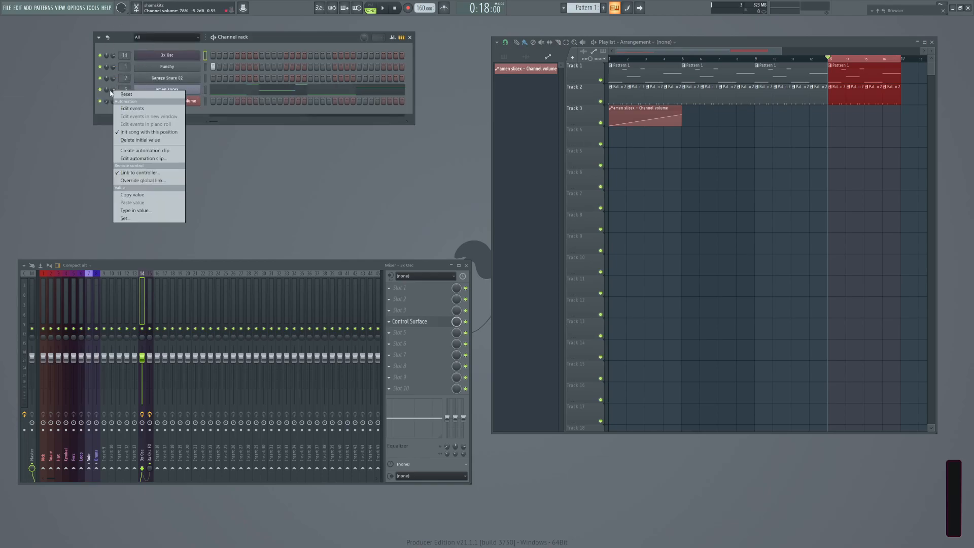
left_click(138, 150)
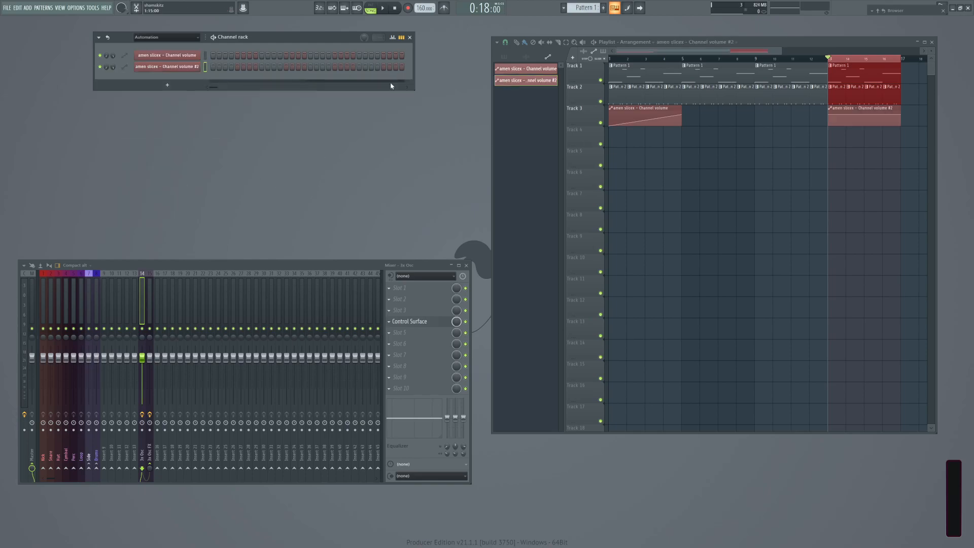
left_click_drag(901, 114, 903, 144)
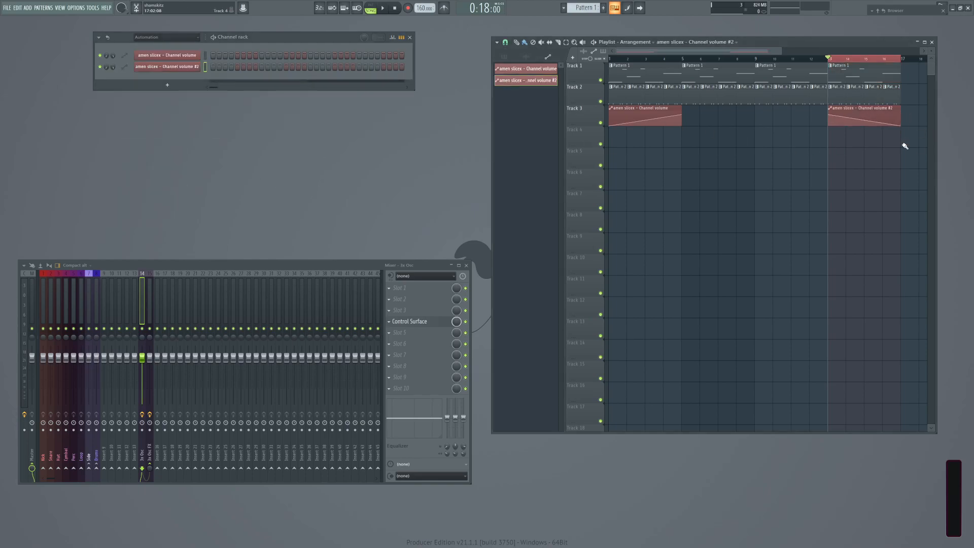
right_click(820, 57)
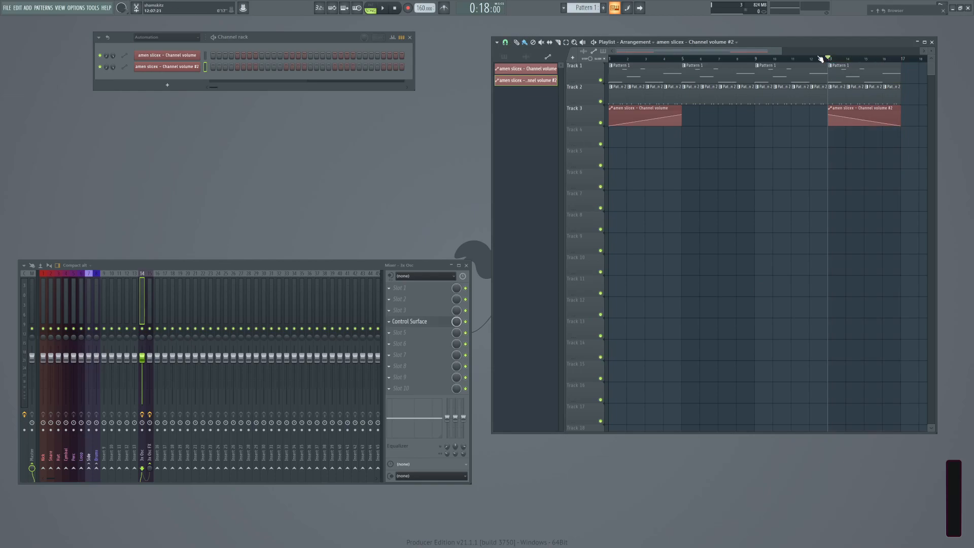
Play the arrangement from the start, skip to bar 12 to hear the ending, and stop playback.
key("space")
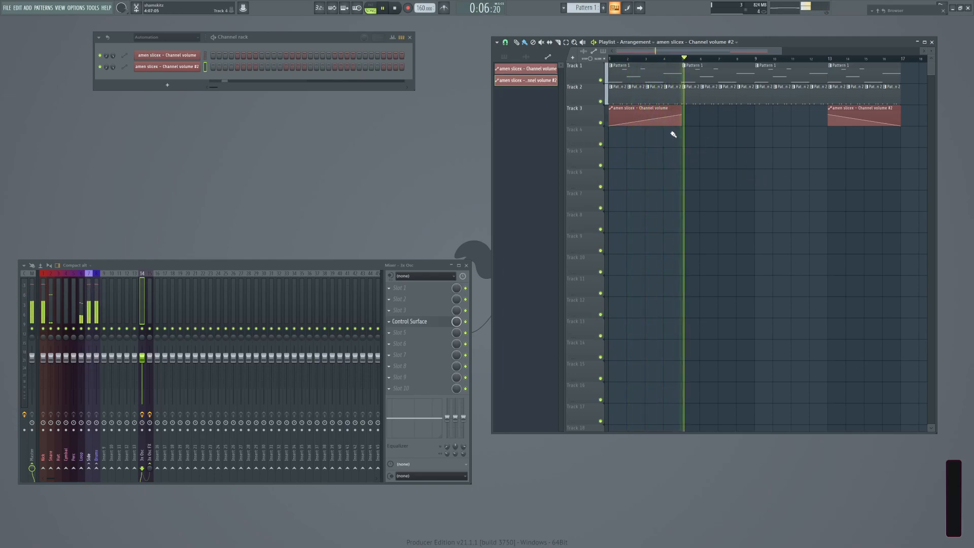
left_click(810, 59)
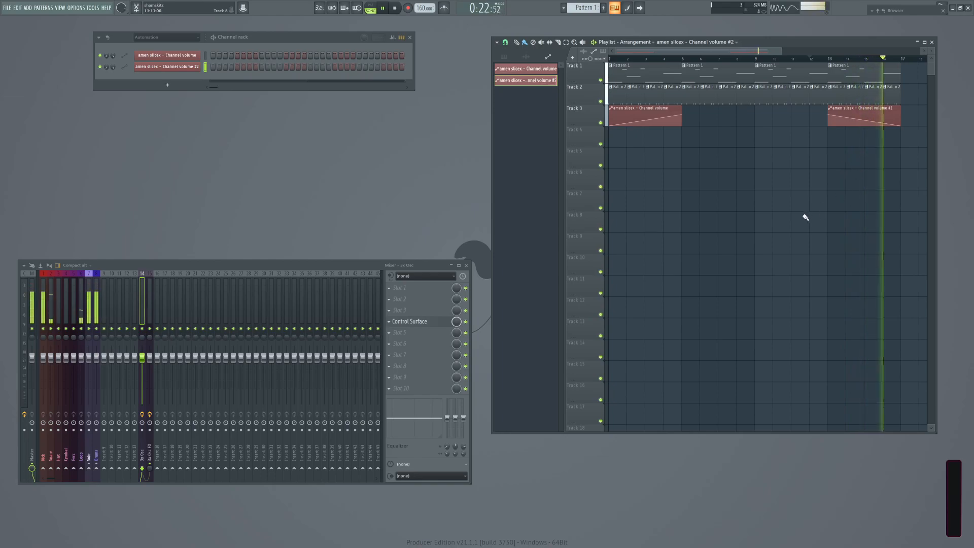
key("space")
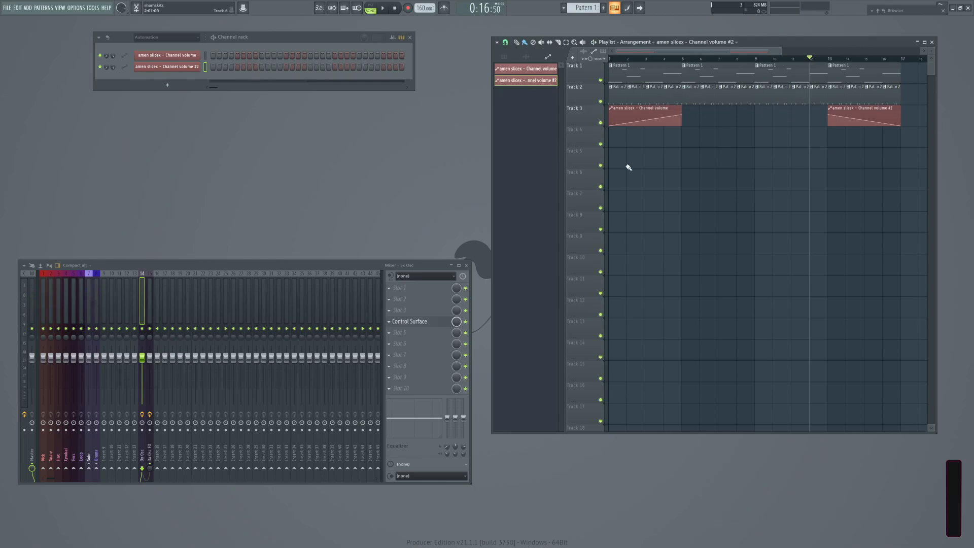
Create Pattern 4, place it at bar 1 of Track 4, and add a 3x Osc note on its first step with unsorted channels shown.
key("F4")
left_click(614, 138)
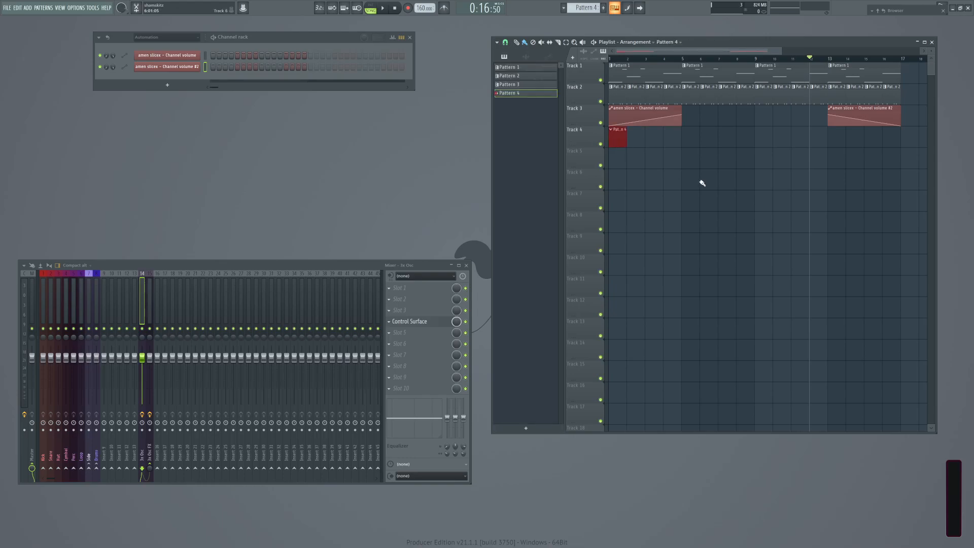
left_click(162, 42)
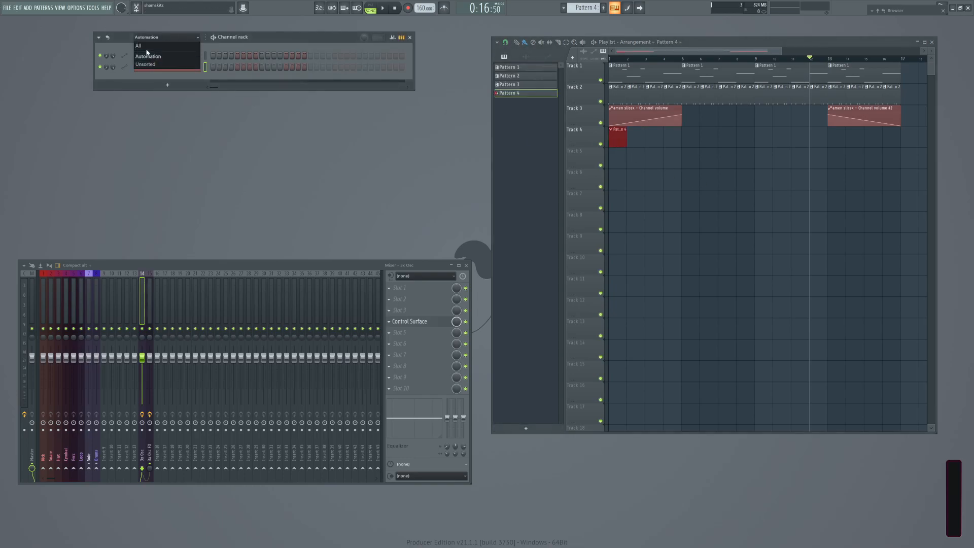
left_click(148, 67)
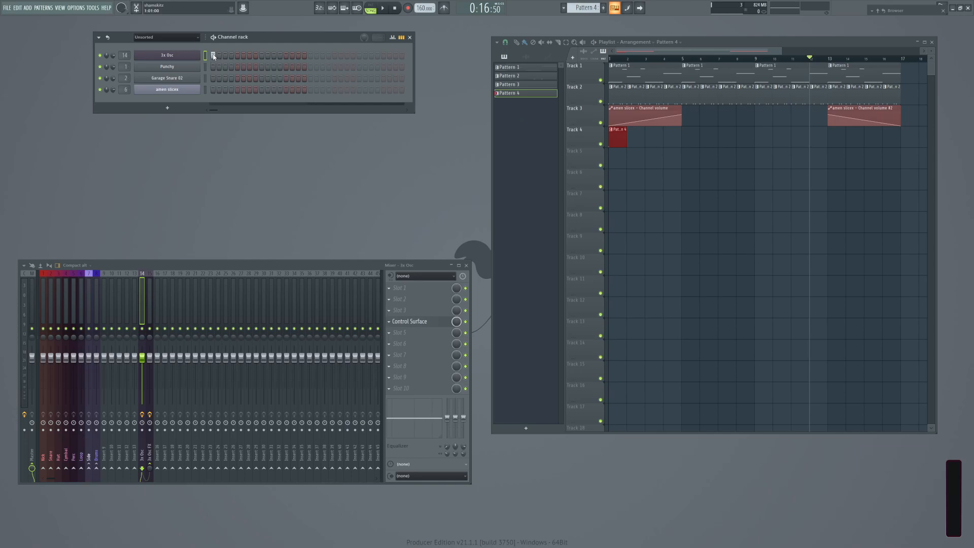
Repeat the Pattern 4 clip along Track 4 up to bar 17 and play the arrangement briefly.
left_click_drag(618, 135, 881, 144)
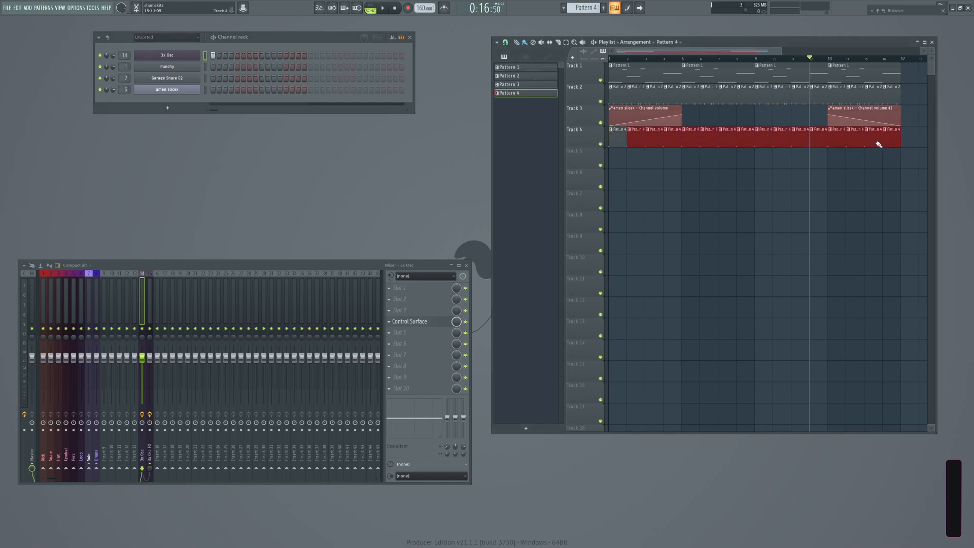
key("space")
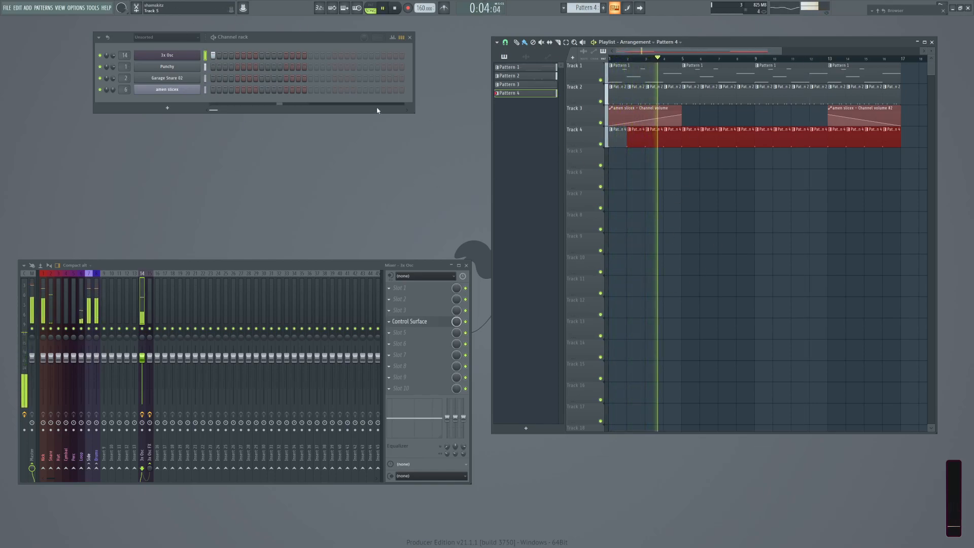
key("space")
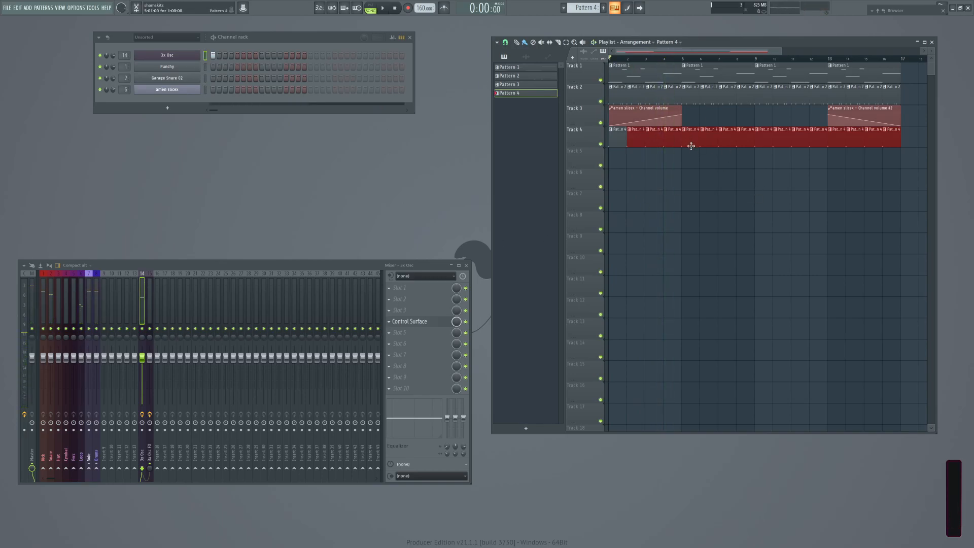
Remove the Track 4 clips after bar 4 and merge the four remaining Pattern 4 clips into Pattern 5.
left_click_drag(916, 141, 682, 146)
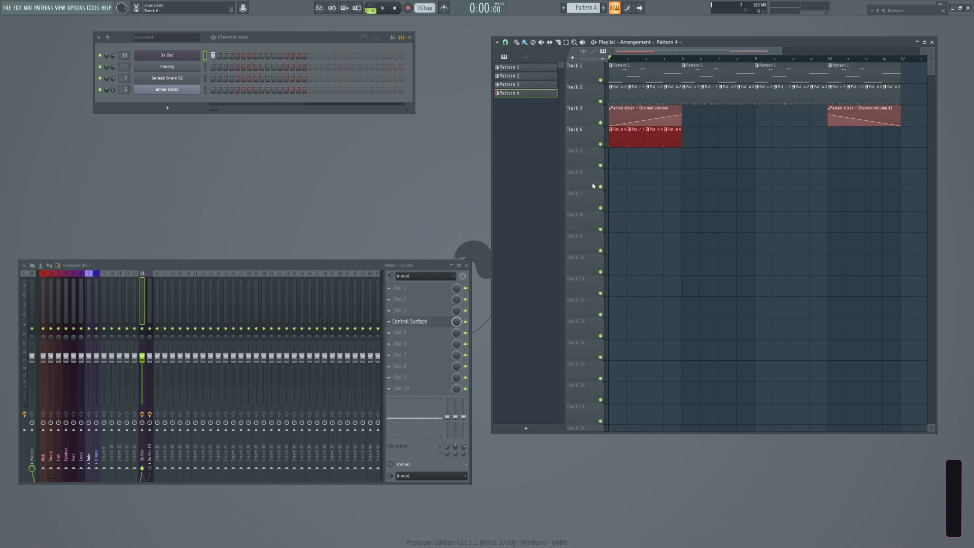
key("ctrl+g")
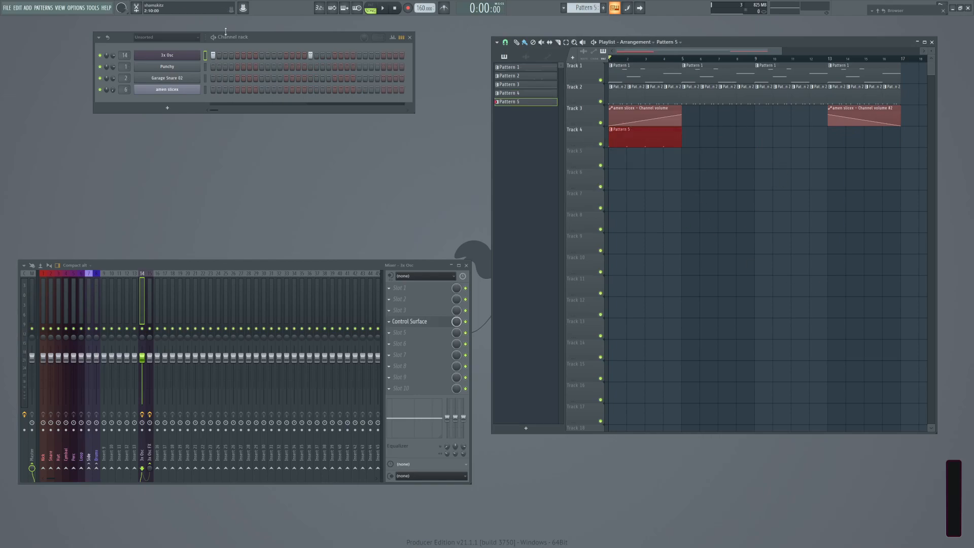
Turn the 3x Osc notes of Pattern 5 into four consecutive one-bar C5 notes in the piano roll.
right_click(192, 57)
left_click(210, 57)
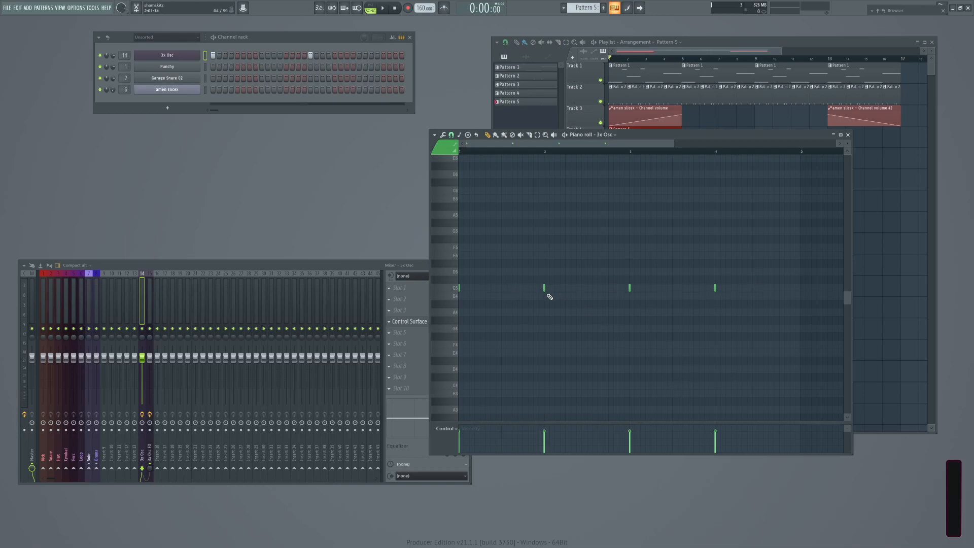
key("ctrl+l")
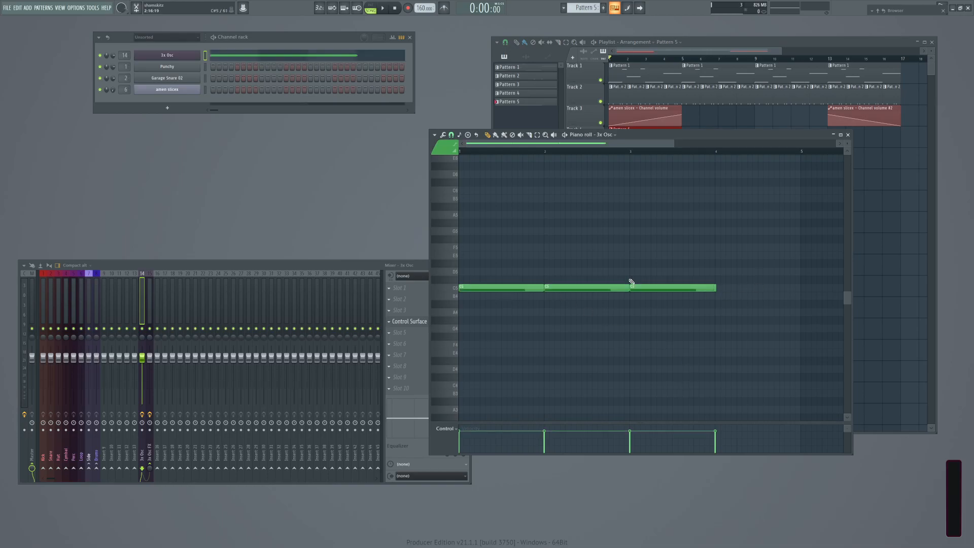
right_click(714, 288)
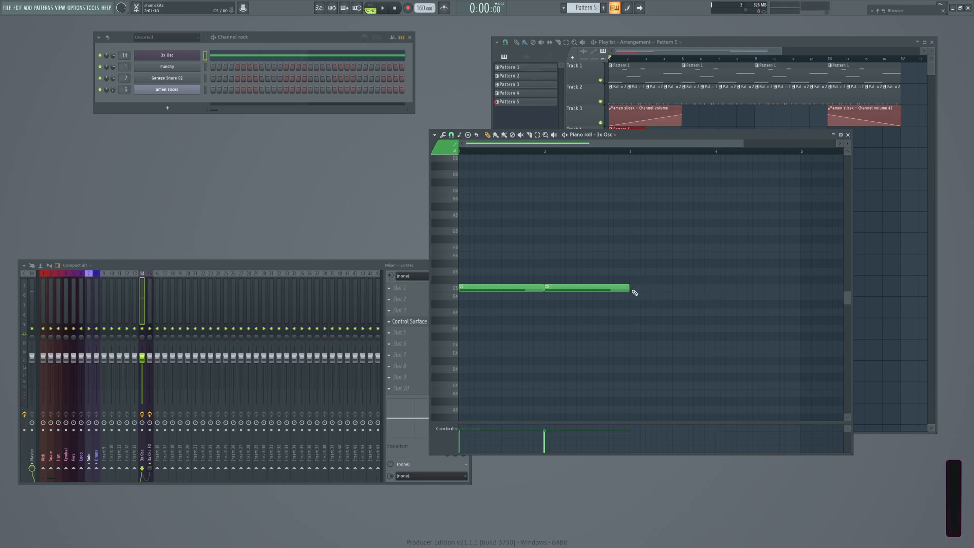
left_click(632, 288)
left_click(718, 288)
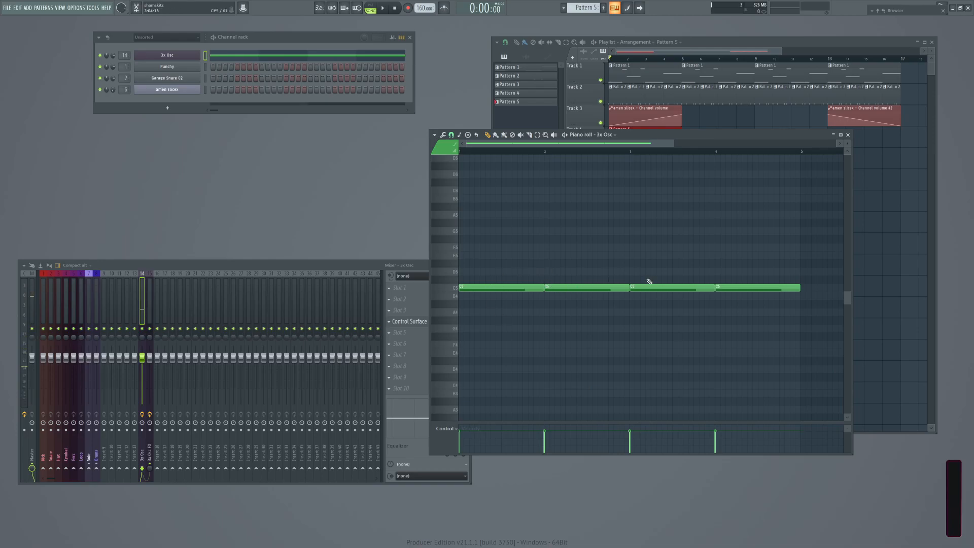
Raise the bar 3 note of the 3x Osc part to C#5, change the channel's root note to another C, and audition the arrangement.
left_click(667, 285)
left_click_drag(667, 285, 669, 277)
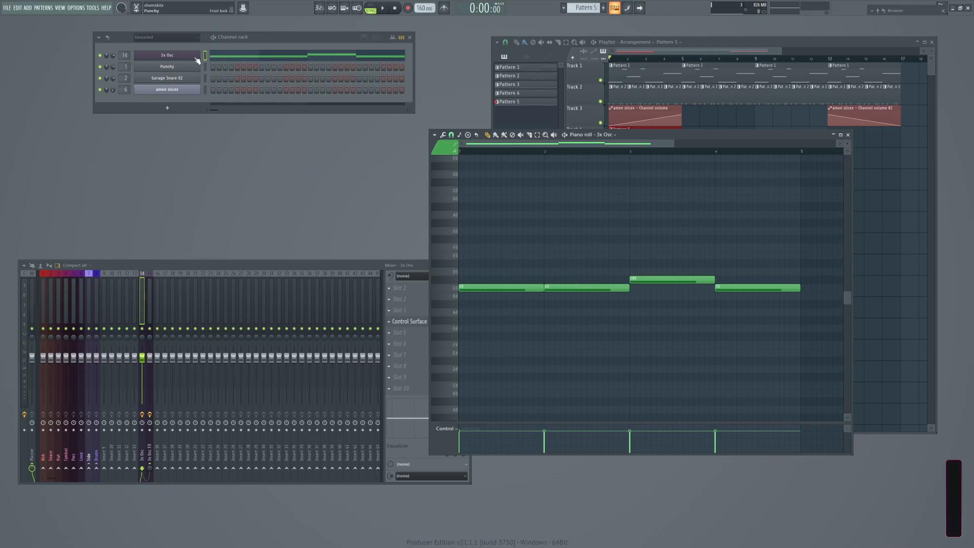
left_click(178, 57)
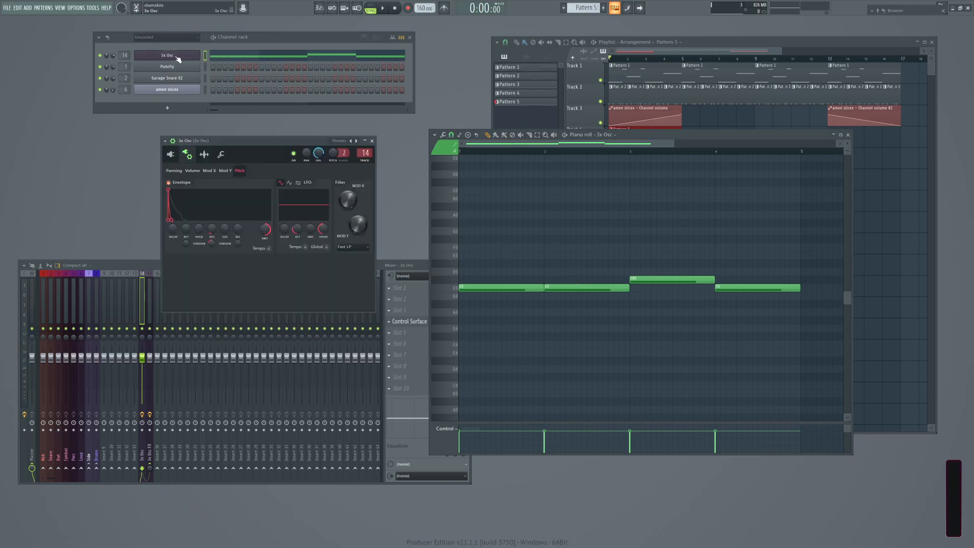
left_click(222, 155)
right_click(305, 280)
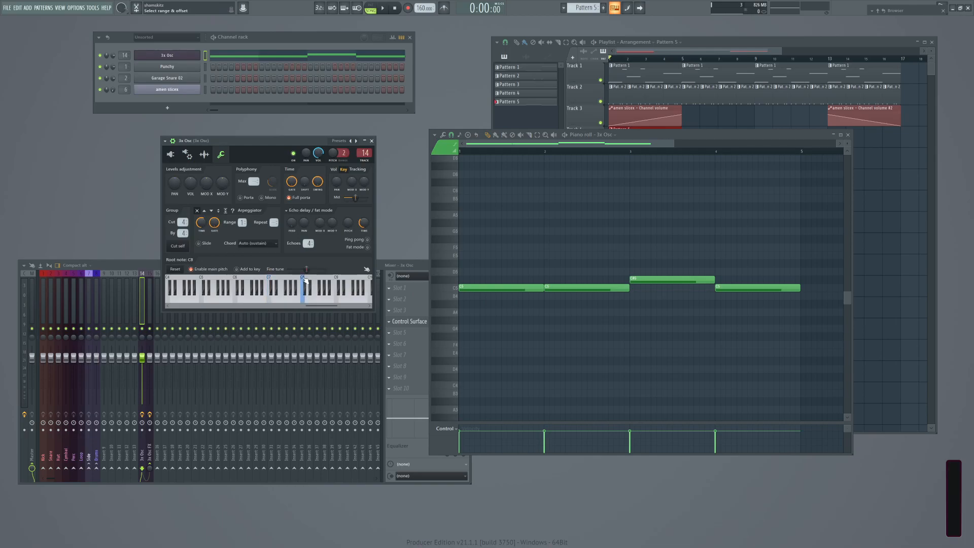
left_click(365, 141)
key("space")
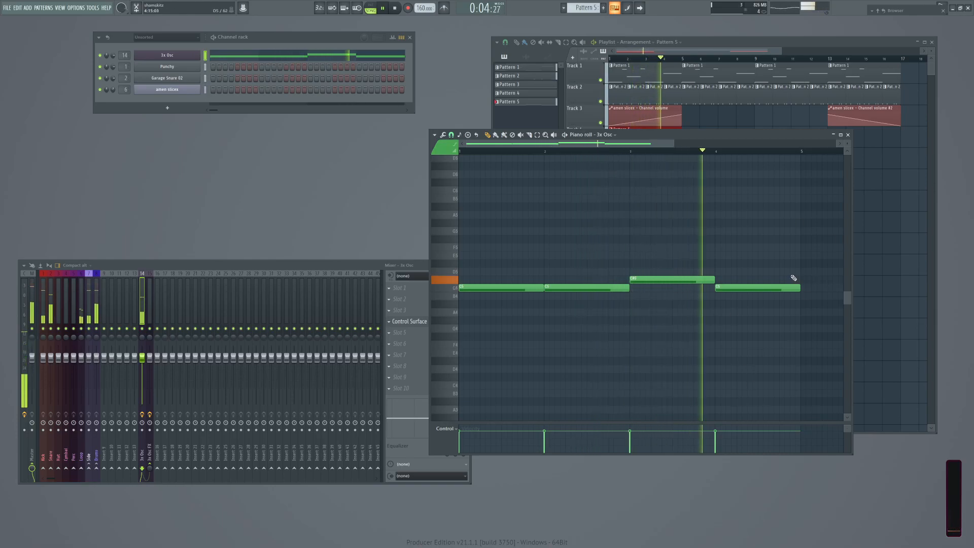
key("space")
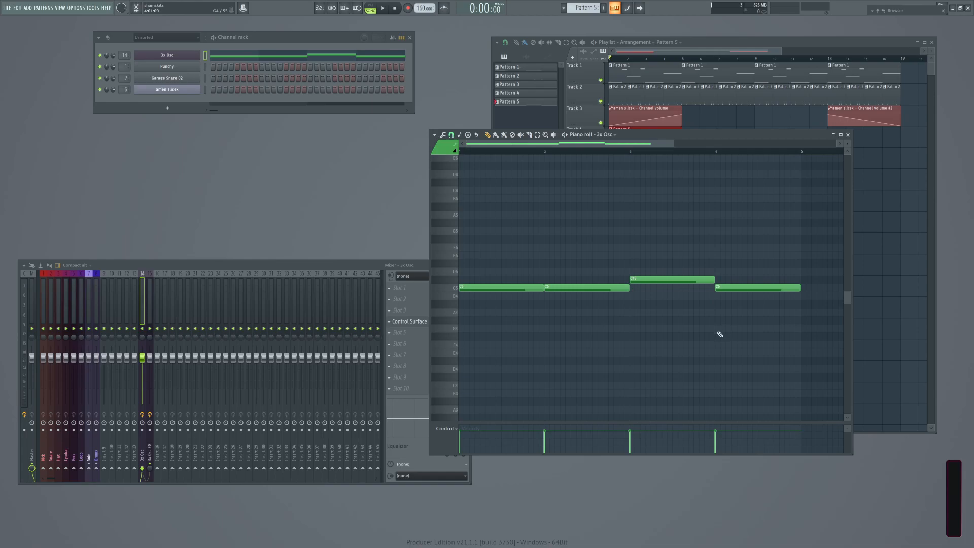
Add a one-bar G#4 note in bar 2 and a one-bar F5 note in bar 4 of the 3x Osc part, auditioning the song.
left_click(549, 321)
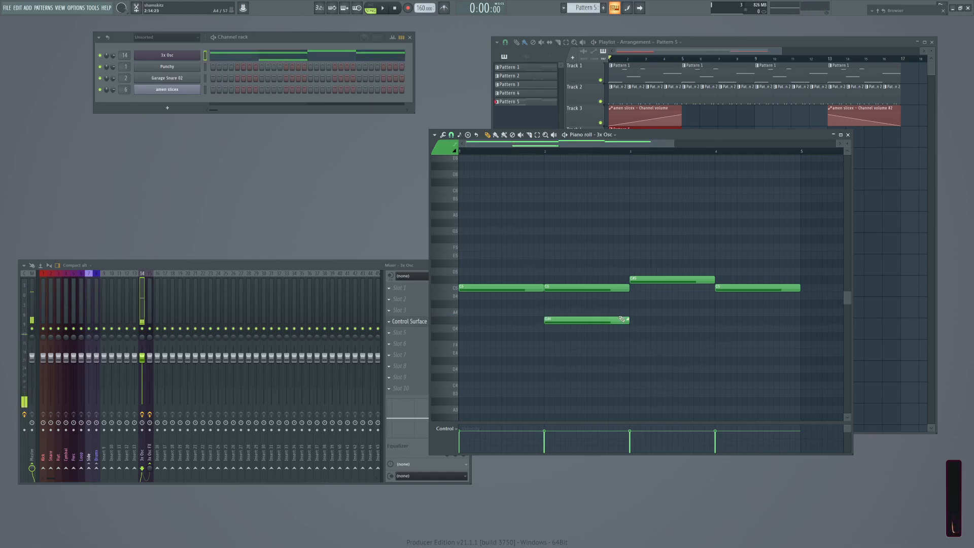
key("space")
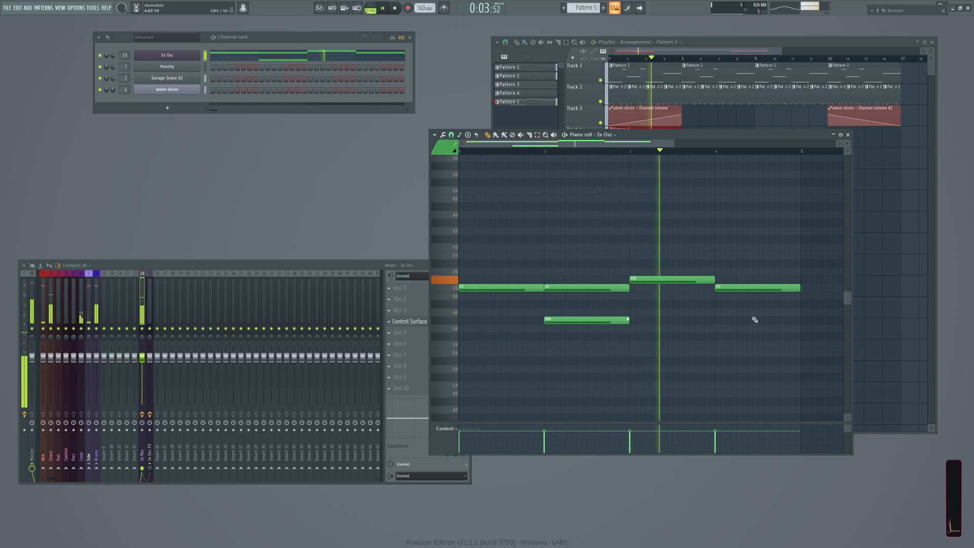
left_click(720, 248)
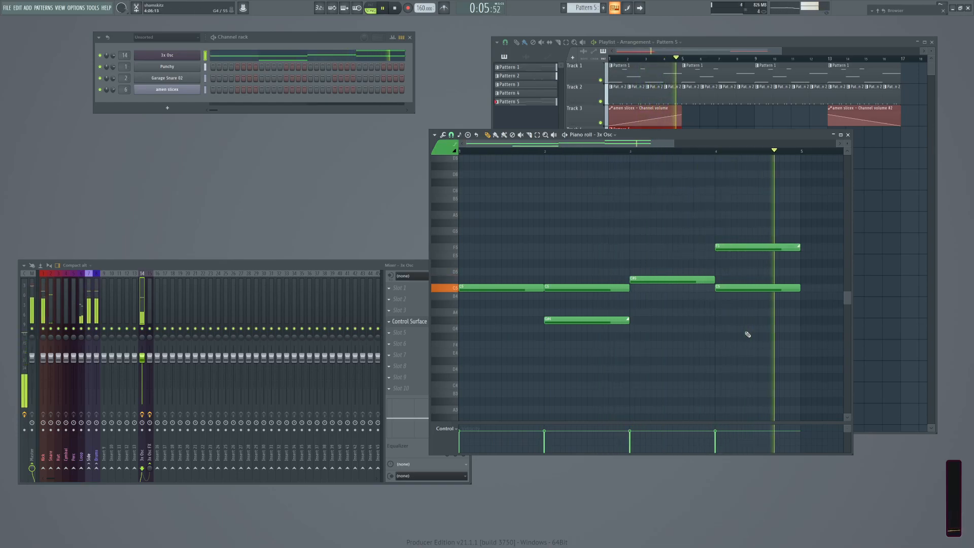
key("space")
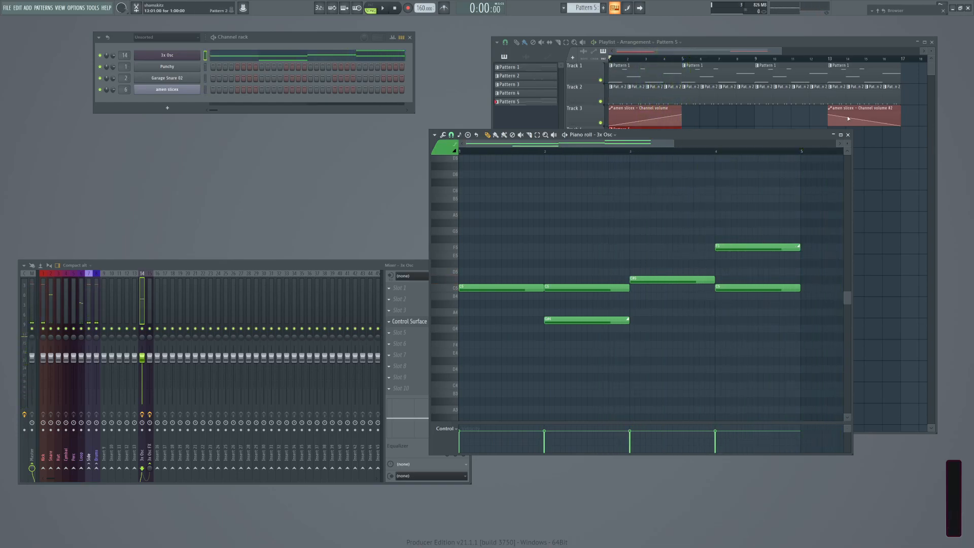
Repeat the Pattern 5 clip along Track 4 in the playlist up to bar 17.
left_click(866, 193)
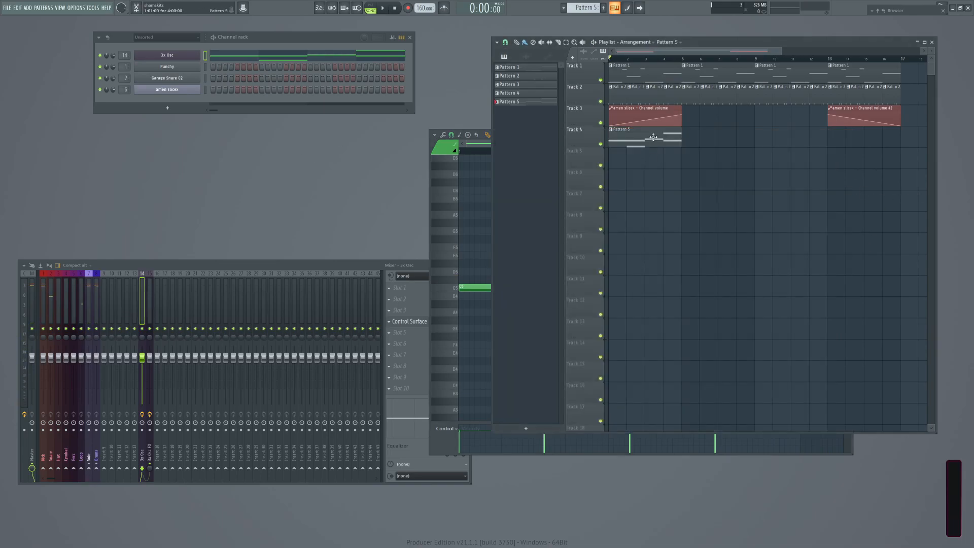
left_click_drag(686, 138, 857, 133)
left_click(722, 196, "ctrl")
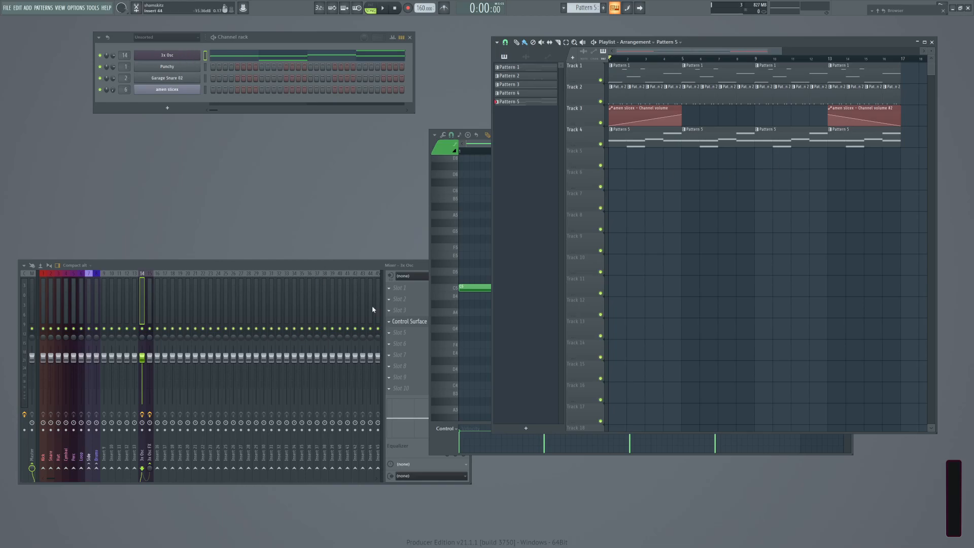
Show the 3x Osc insert's Control Surface, reduce the Full wave rectify mix level on 3x Osc FX to 52%, and play the song.
left_click(414, 323)
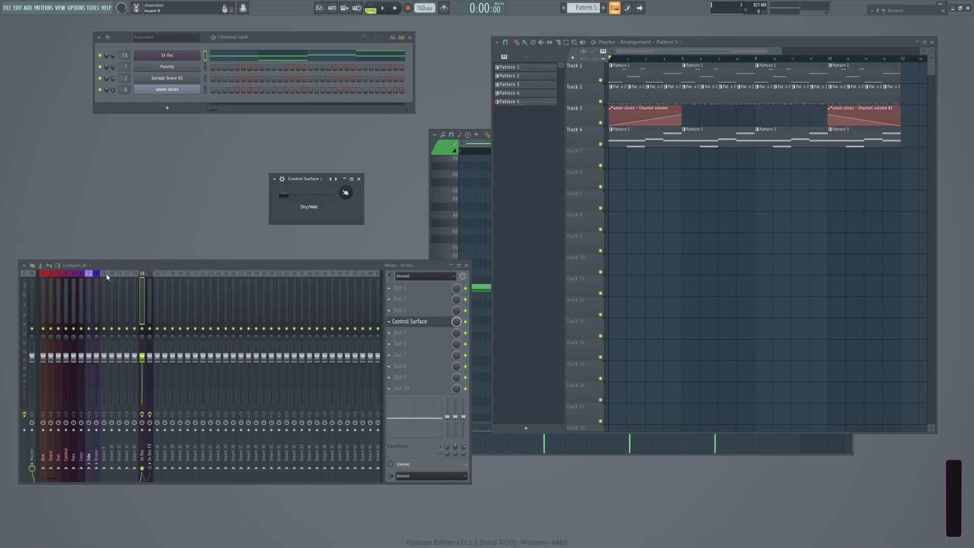
left_click(149, 287)
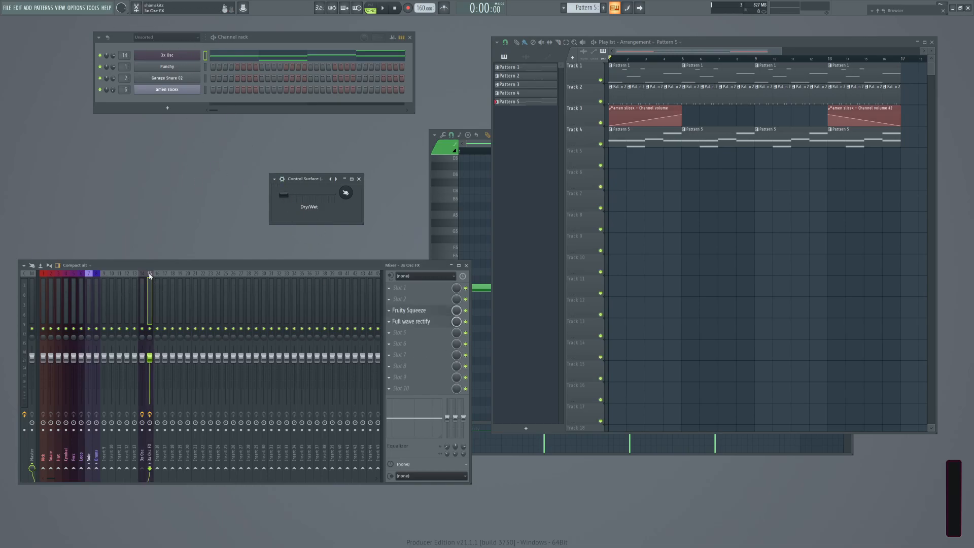
left_click(418, 322)
left_click(418, 321)
left_click(418, 323)
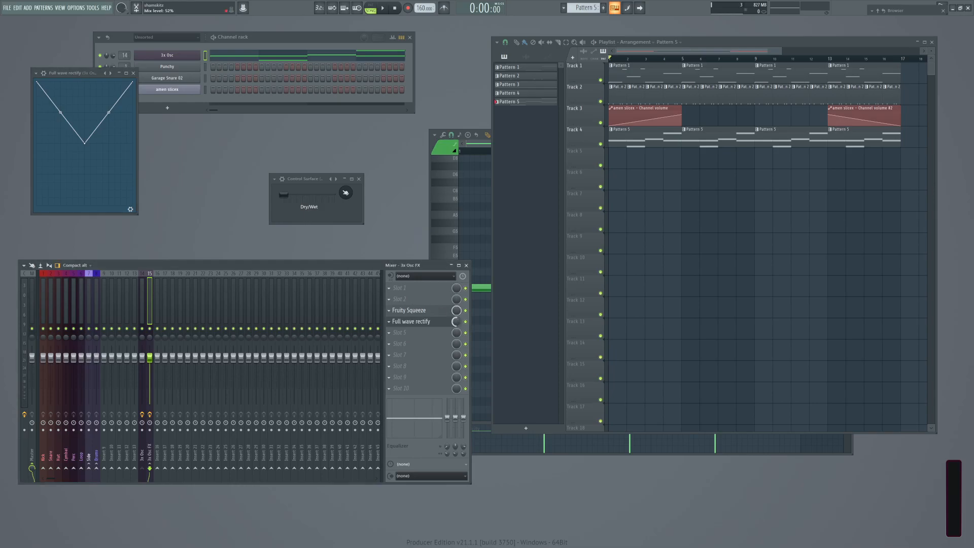
left_click(134, 74)
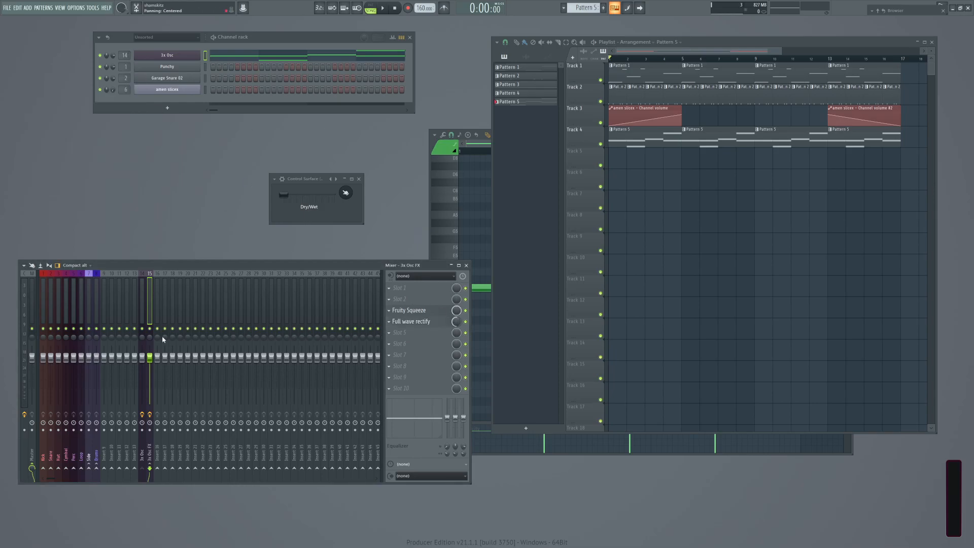
key("space")
key("space")
Create Pattern 6, place it at bar 1 of Track 5, and rename it "au drywet".
left_click(628, 133)
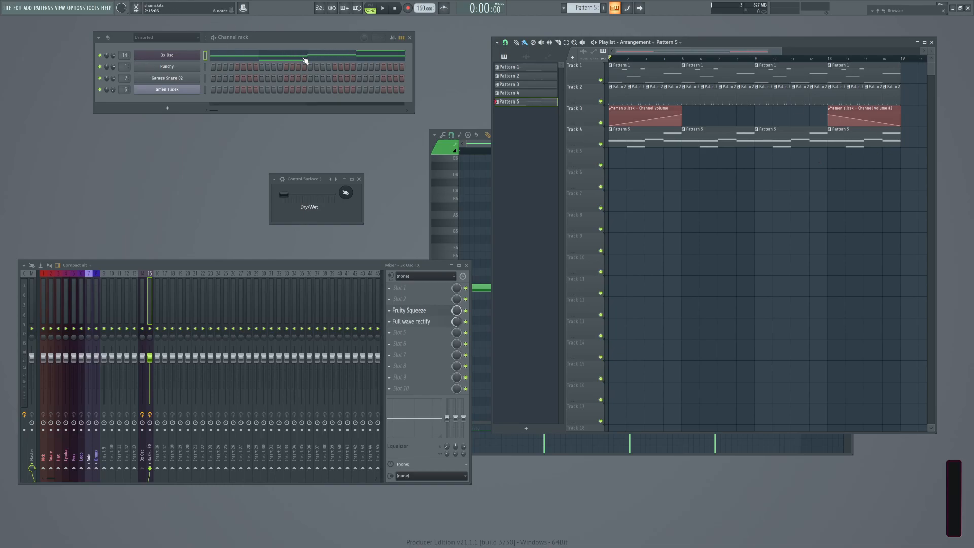
mouse_move(295, 38)
left_mouse_down()
mouse_move(291, 79)
mouse_move(280, 44)
left_mouse_up()
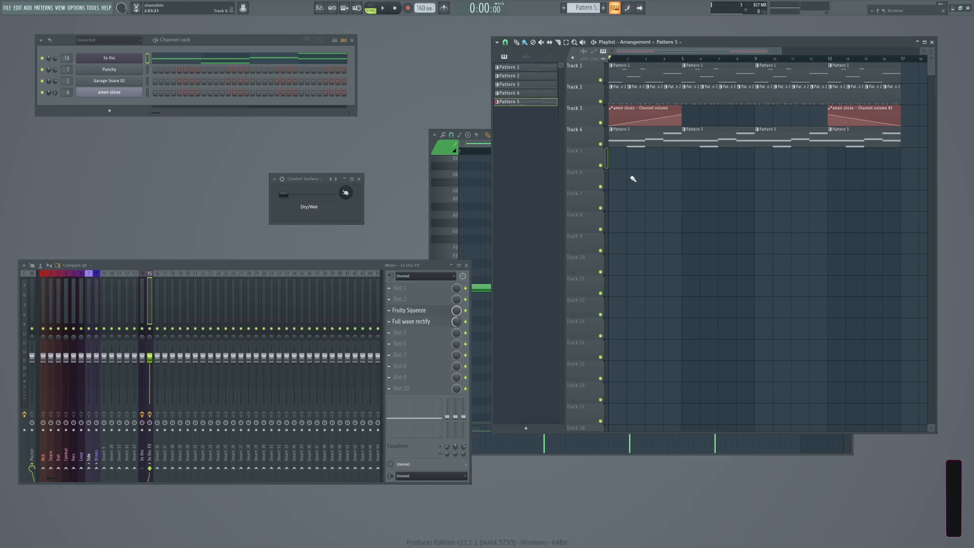
key("F4")
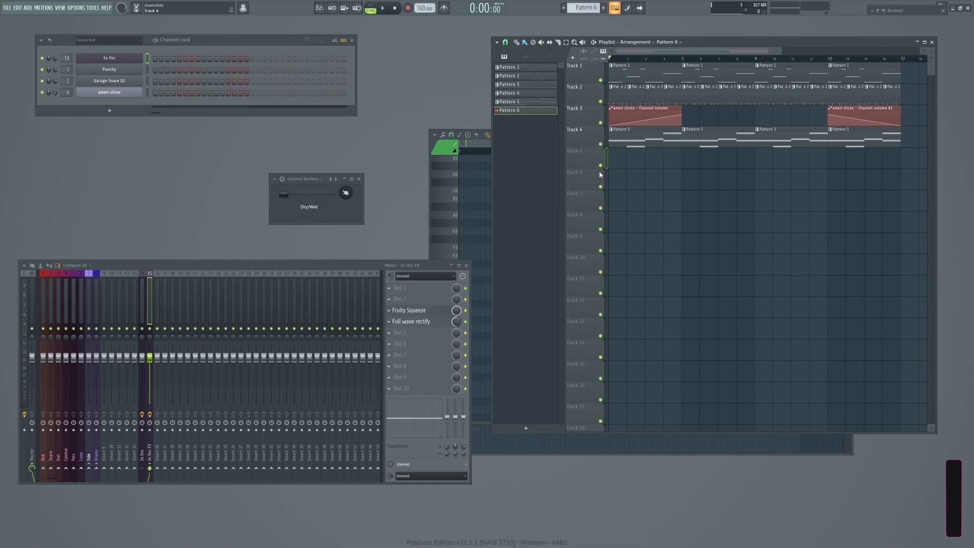
left_click(614, 161)
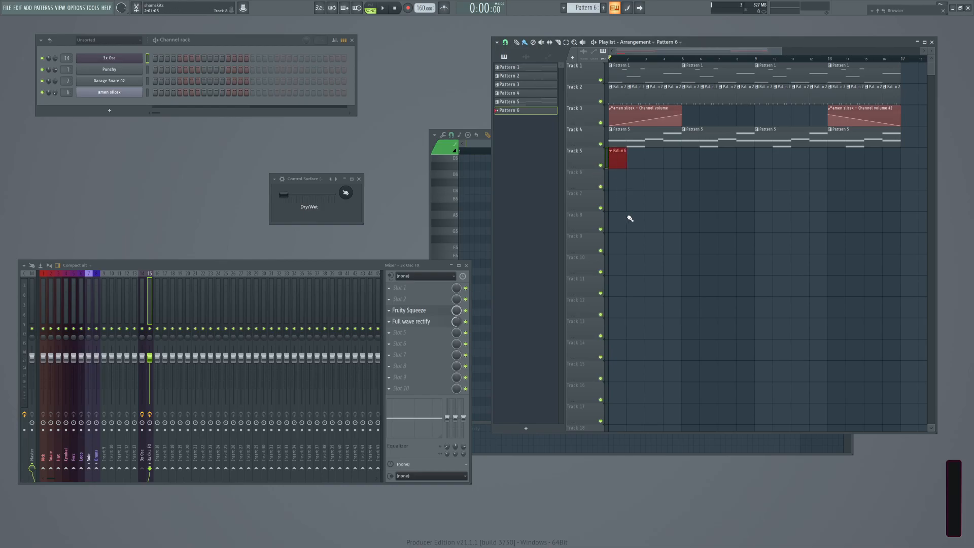
key("F2")
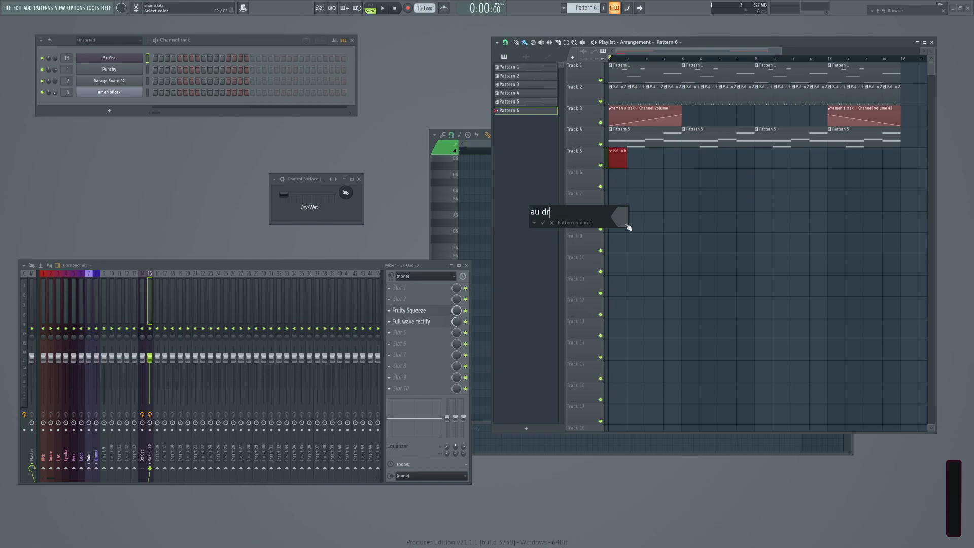
key("Return")
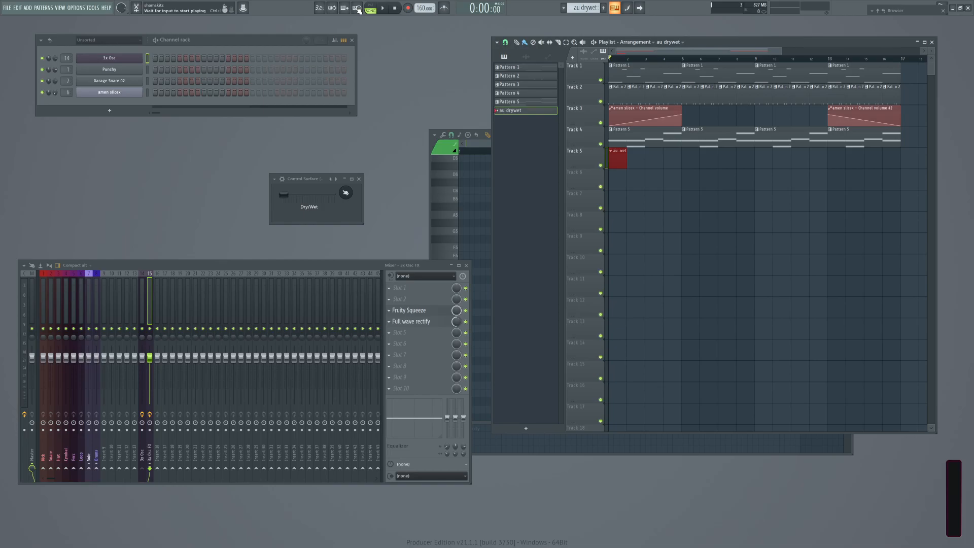
Record movements of the Control Surface Dry/Wet slider into the au drywet pattern, with waiting for input enabled.
left_click(357, 9)
left_click(408, 8)
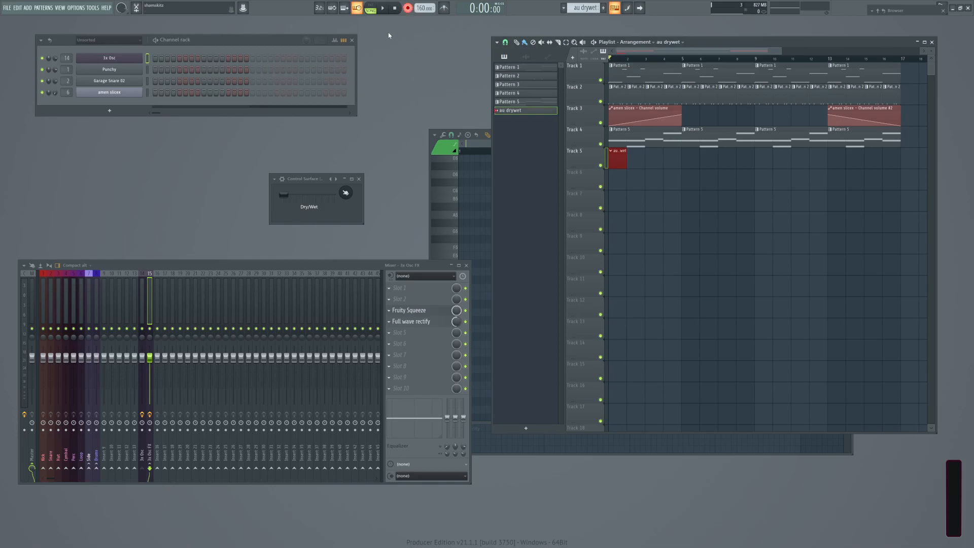
left_click(383, 8)
mouse_move(286, 192)
left_mouse_down()
mouse_move(314, 194)
mouse_move(284, 193)
left_mouse_up()
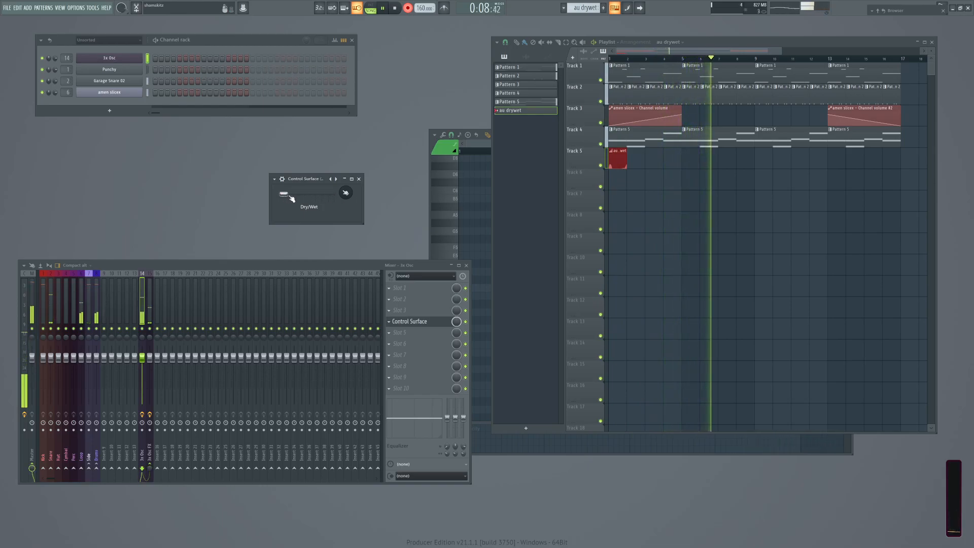
left_click_drag(285, 193, 257, 196)
key("space")
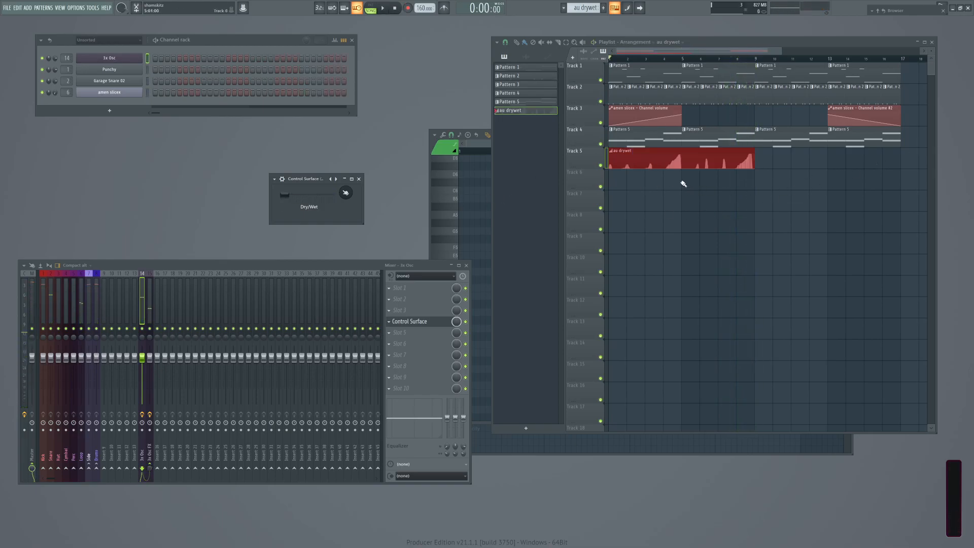
Move the four-bar au drywet clip to Track 6, repeat it up to bar 17, and play the arrangement.
left_click_drag(665, 154, 682, 213)
right_click(710, 178)
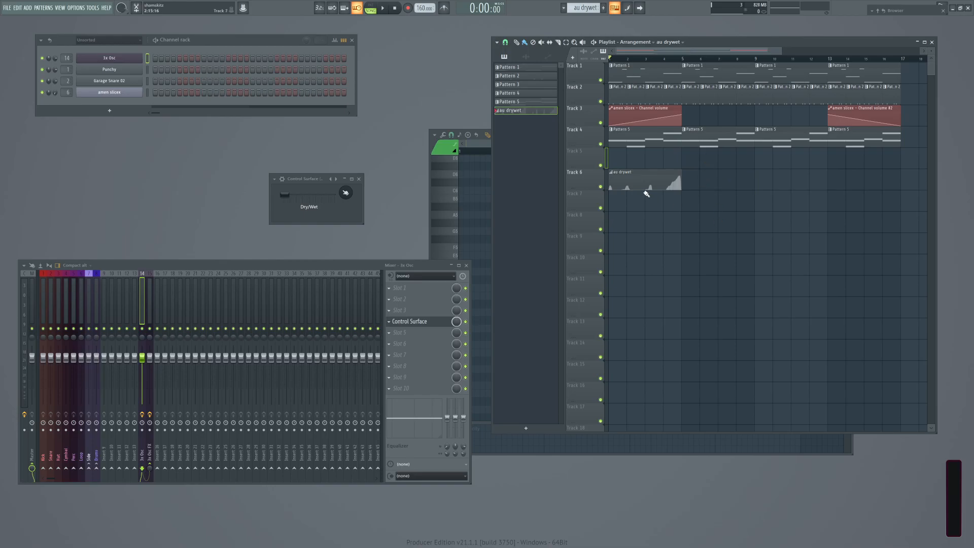
left_click_drag(685, 180, 908, 191)
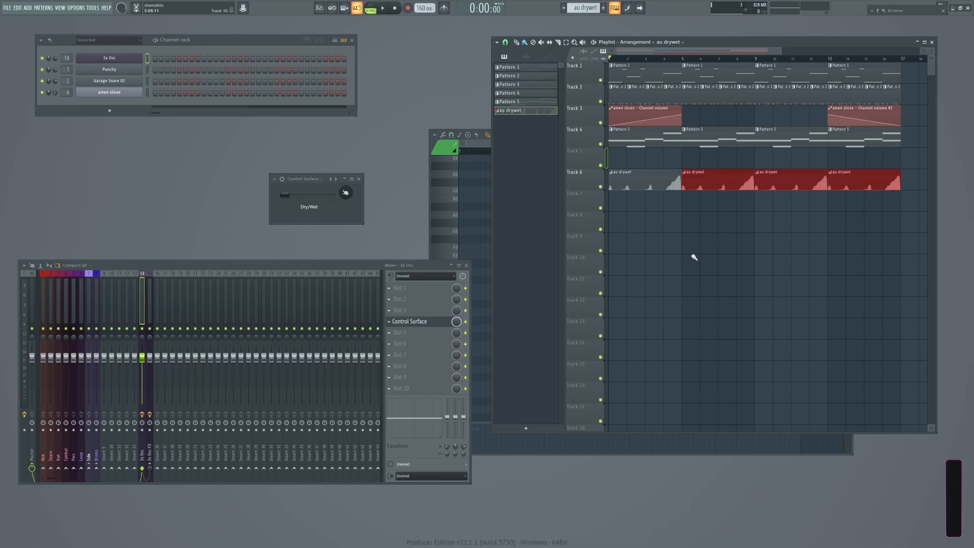
left_click(710, 242, "ctrl")
key("space")
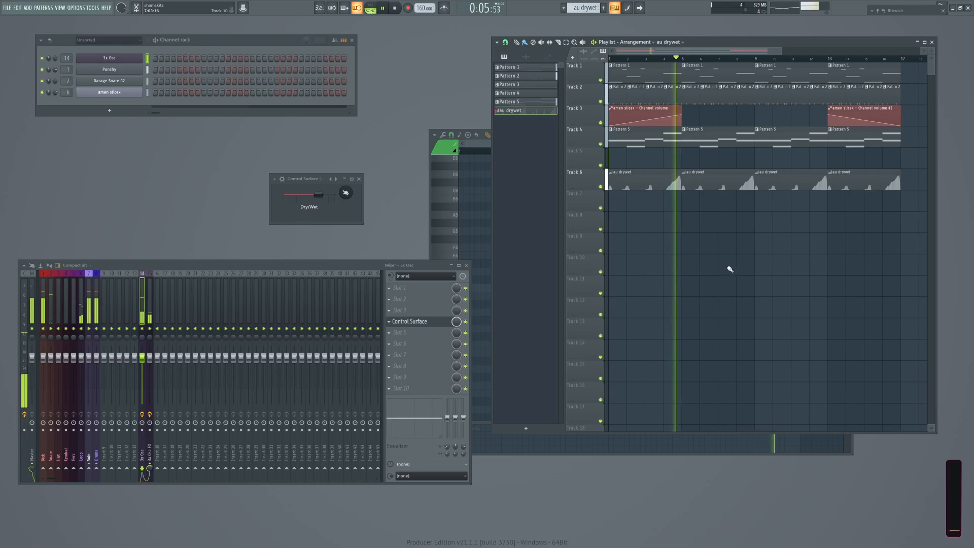
key("space")
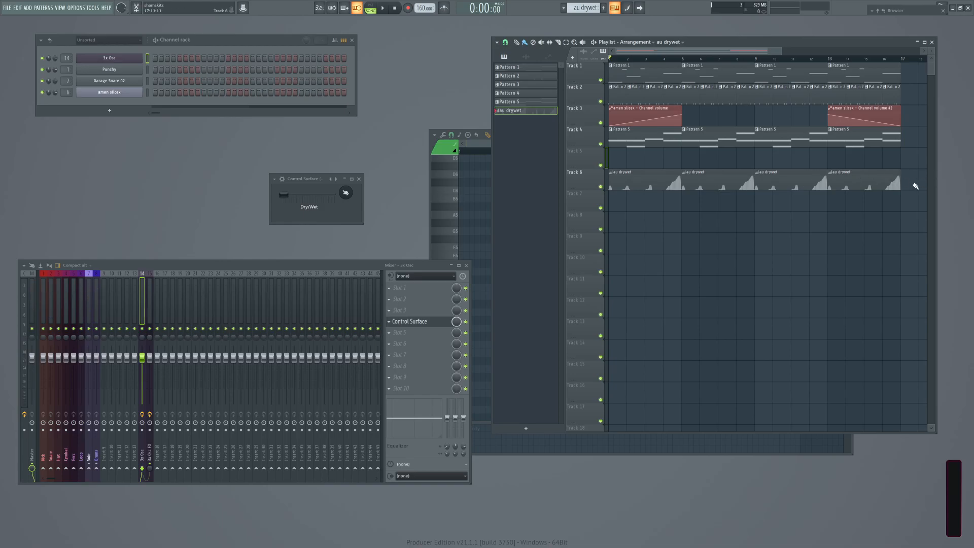
Delete the recorded Dry/Wet events of au drywet from bar 5 to bar 9 in the event editor.
double_click(637, 181)
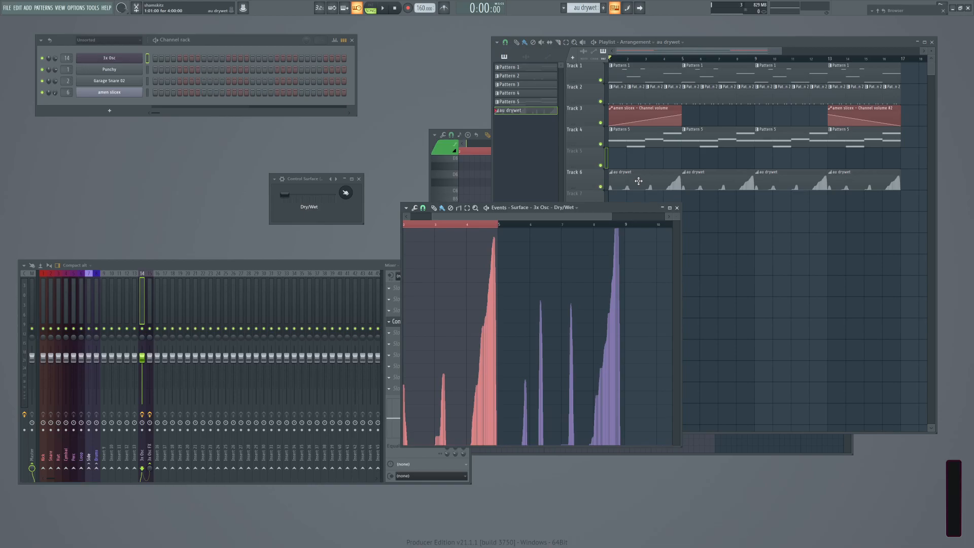
left_click_drag(541, 188, 566, 165)
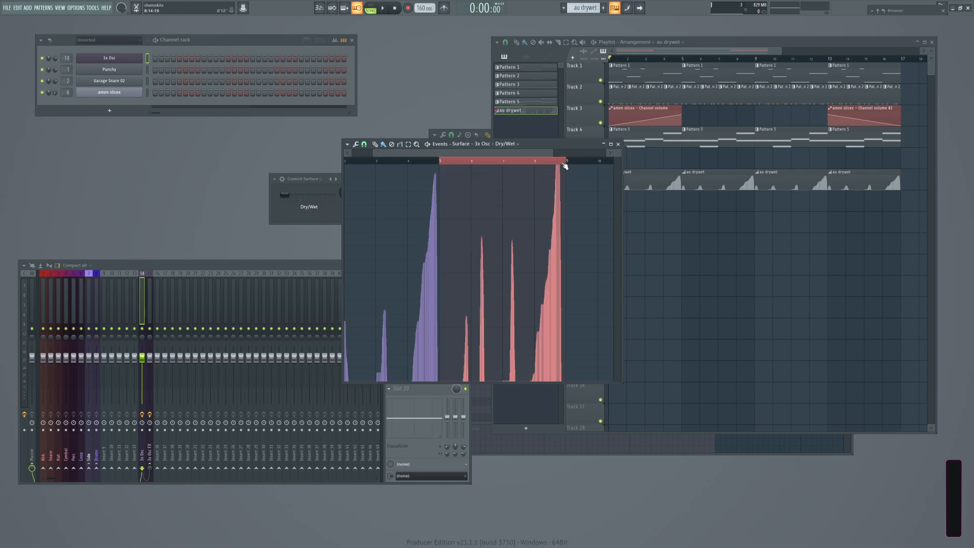
key("Delete")
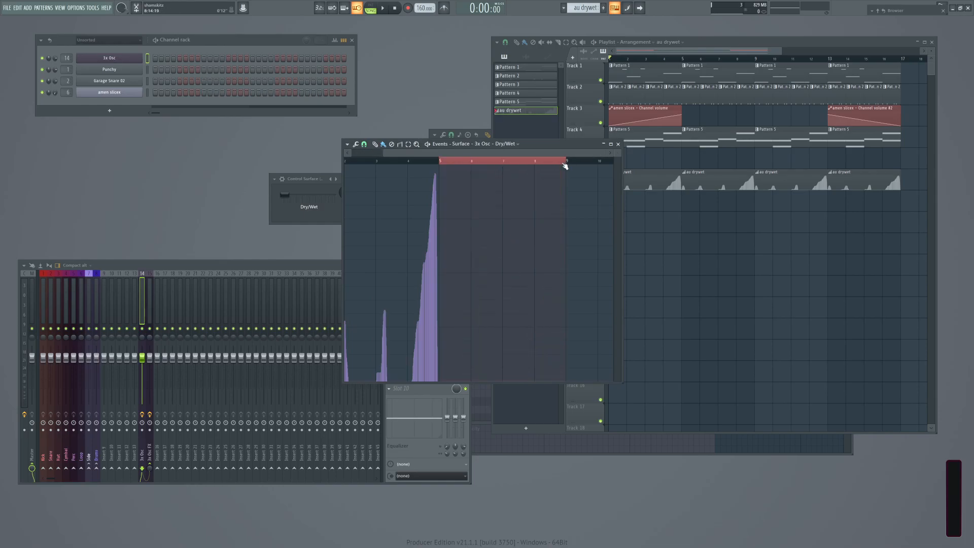
key("ctrl+d")
right_click(487, 260, "ctrl")
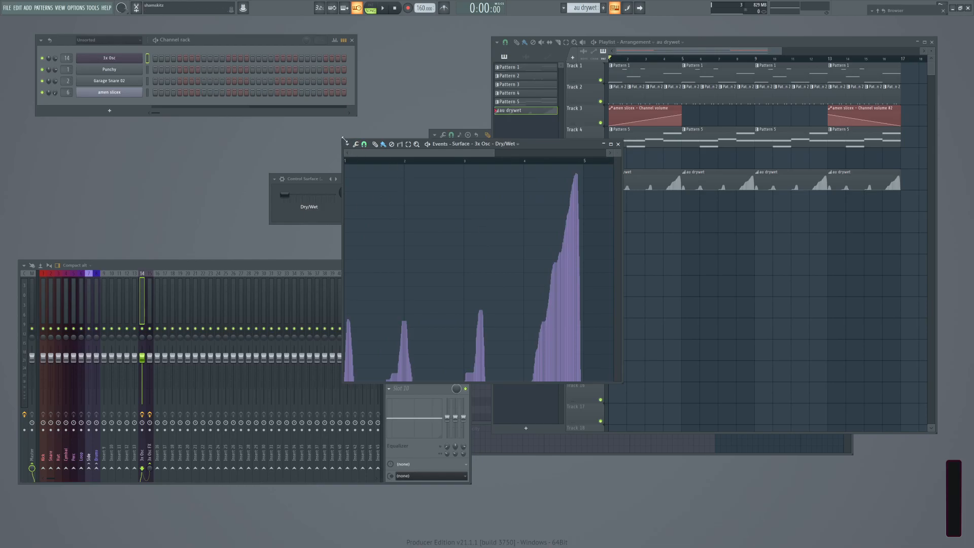
Turn the recorded Dry/Wet events into an automation clip with the conversion sensitivity at its minimum.
left_click_drag(532, 147, 527, 189)
left_click(342, 187)
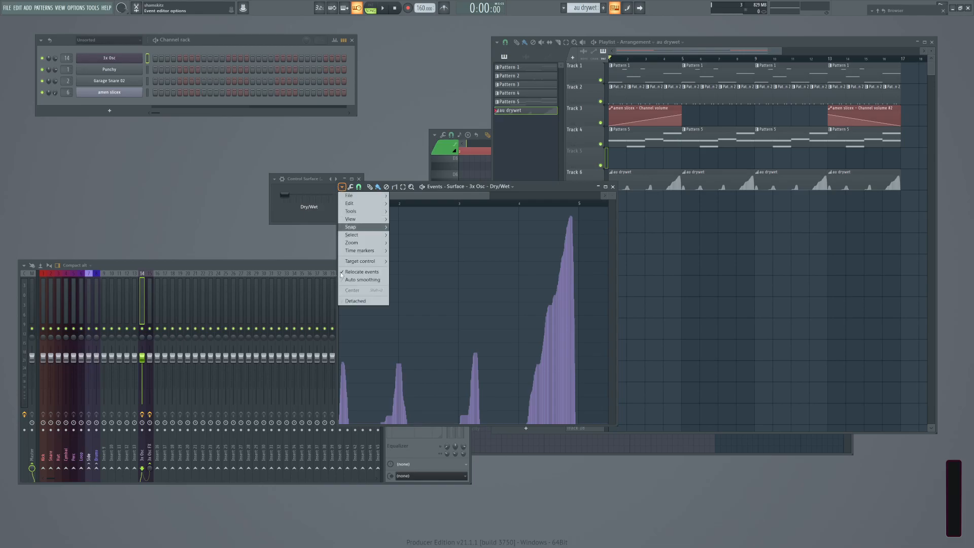
mouse_move(349, 220)
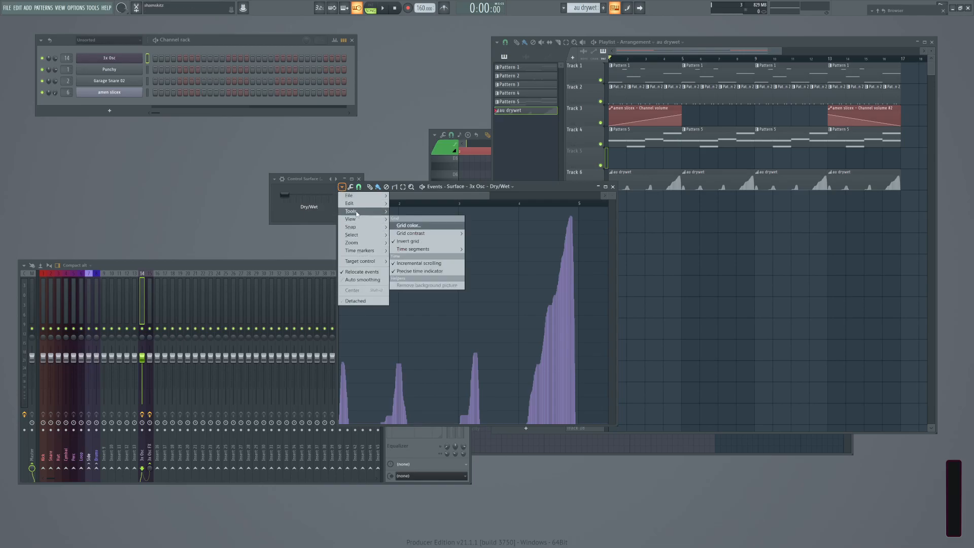
mouse_move(349, 203)
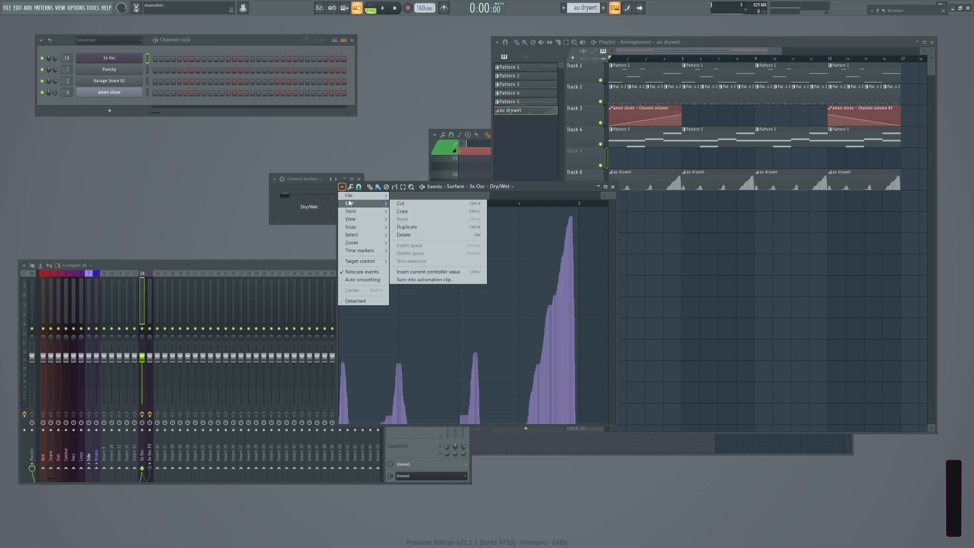
left_click(427, 281)
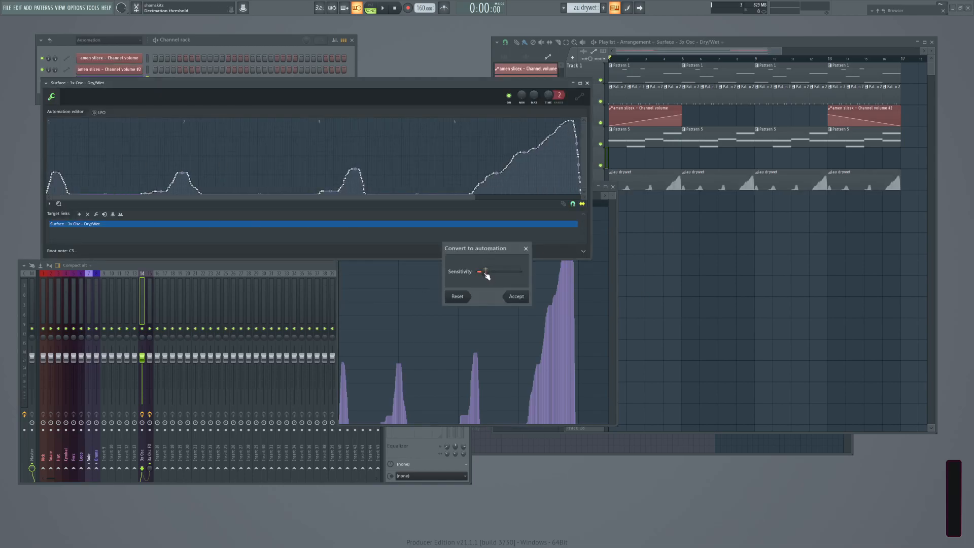
left_click_drag(486, 274, 477, 272)
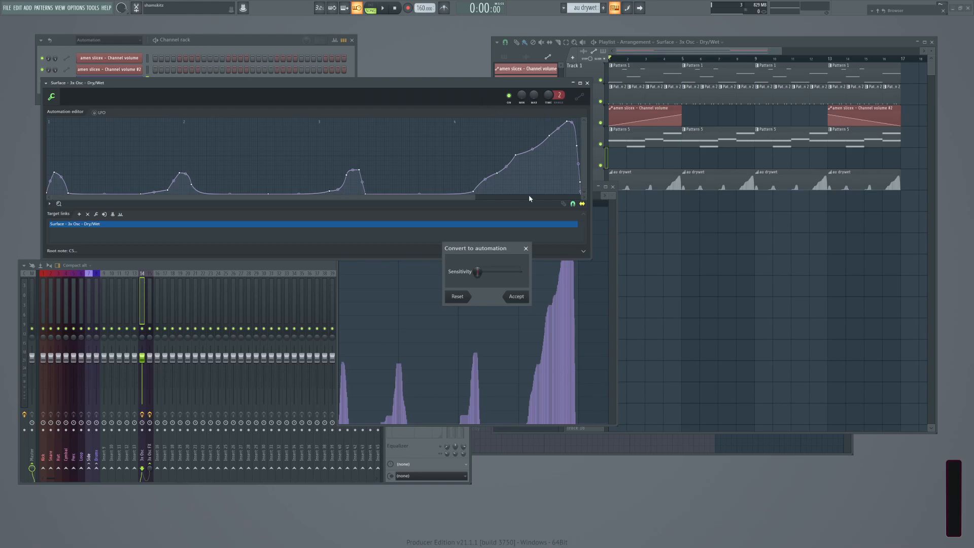
left_click(516, 296)
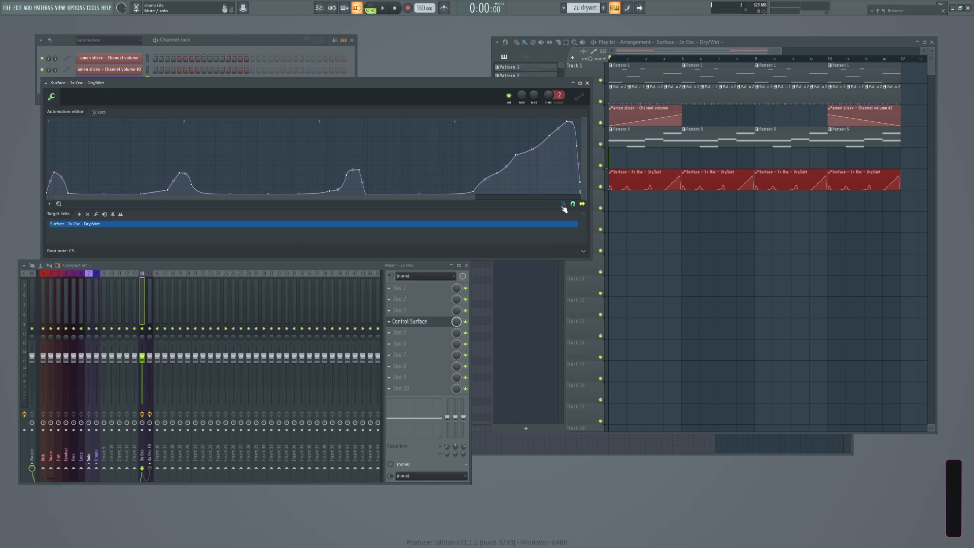
Raise the Dry/Wet automation point just before bar 2 into a tall peak with point sliding off, and play the arrangement.
left_click(582, 204)
left_click_drag(168, 189, 165, 153)
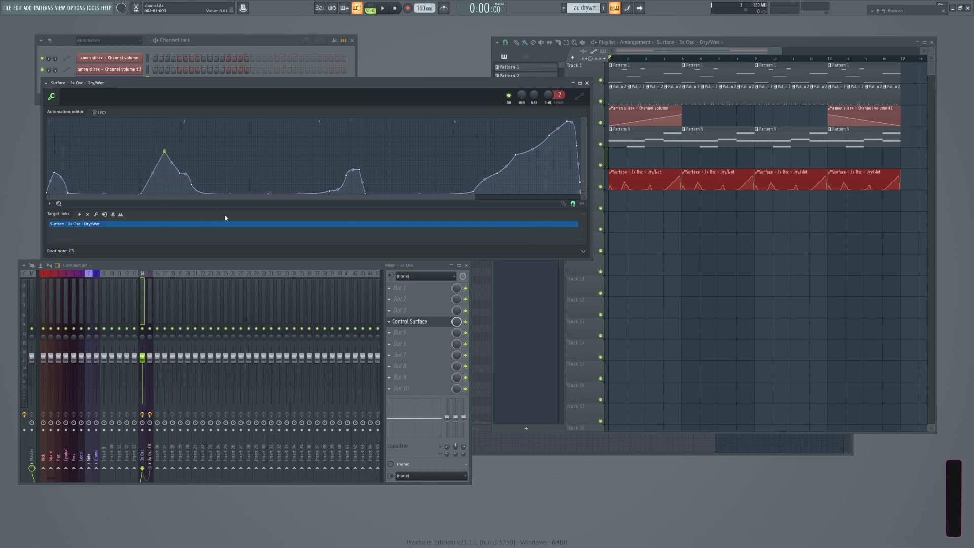
key("space")
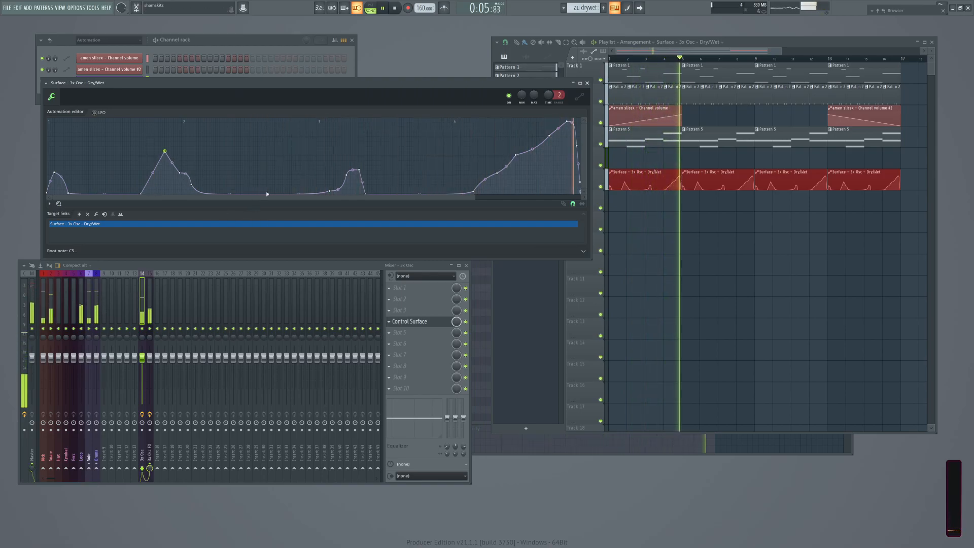
left_click(587, 82)
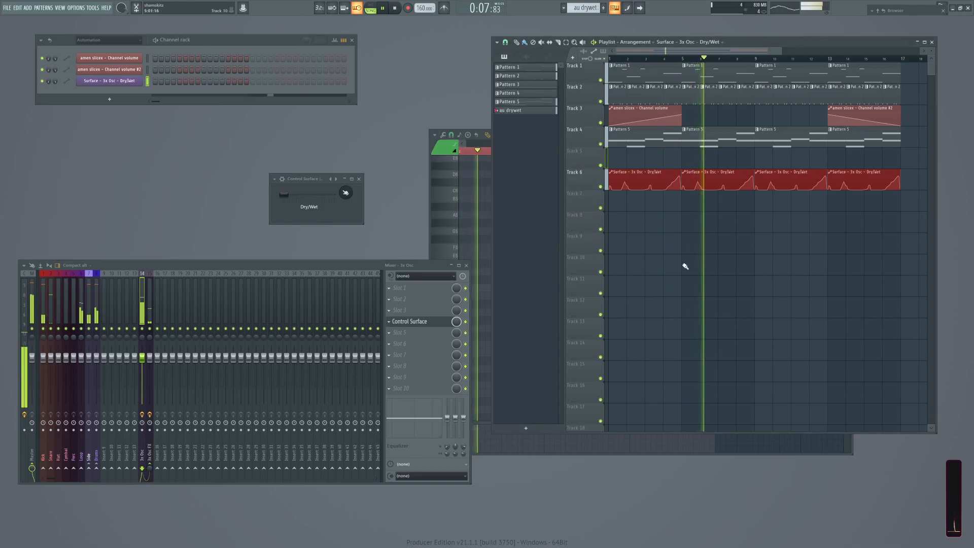
key("space")
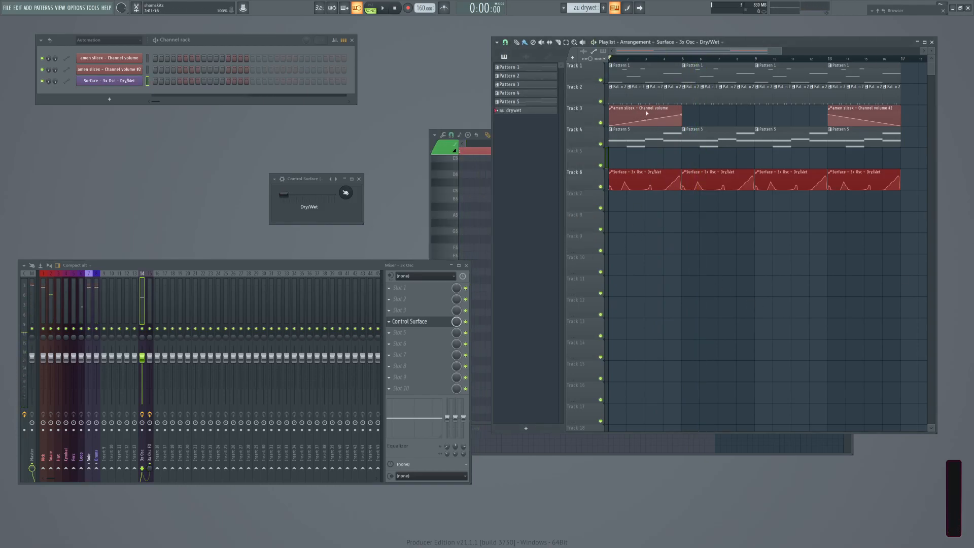
Examine the amen slicex channel volume clip's automation editor and its available point and state options.
left_click(645, 109)
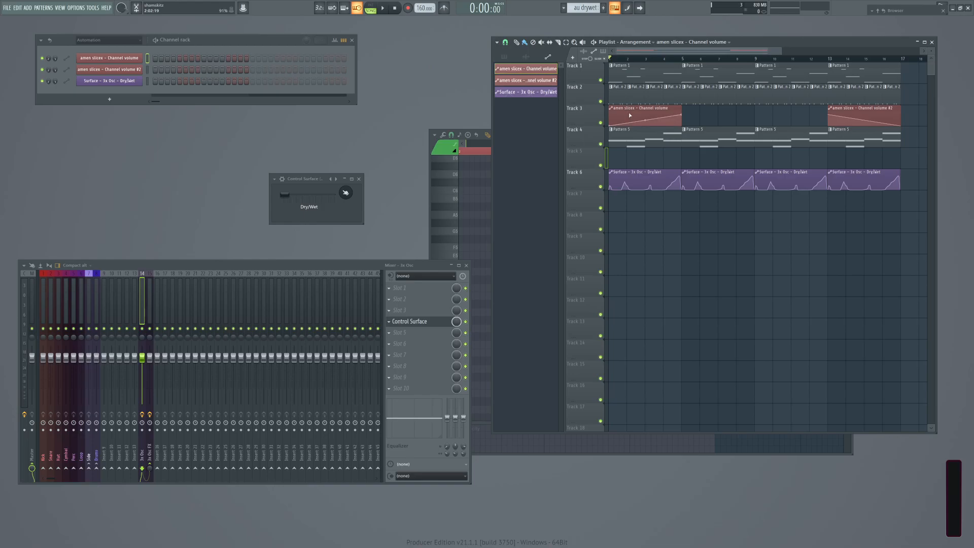
double_click(537, 70)
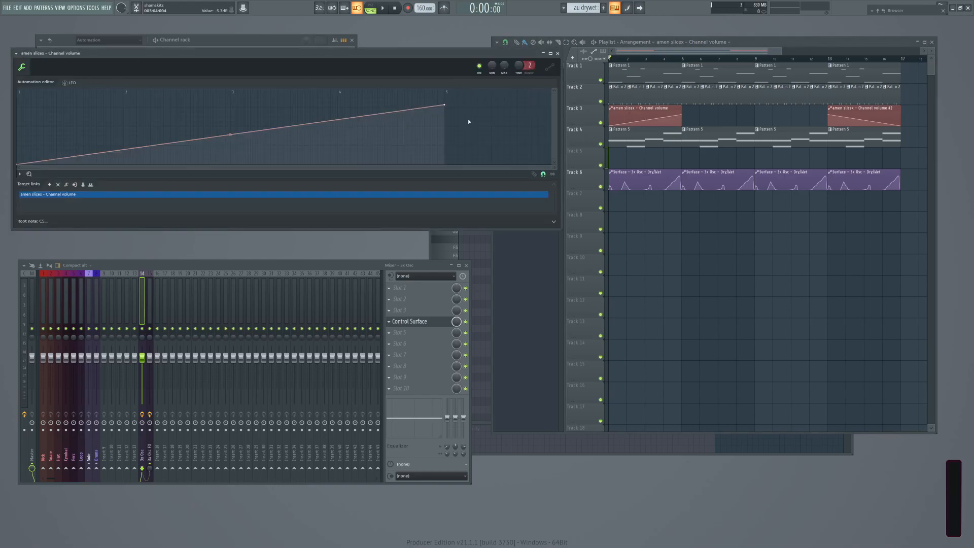
left_click(21, 174)
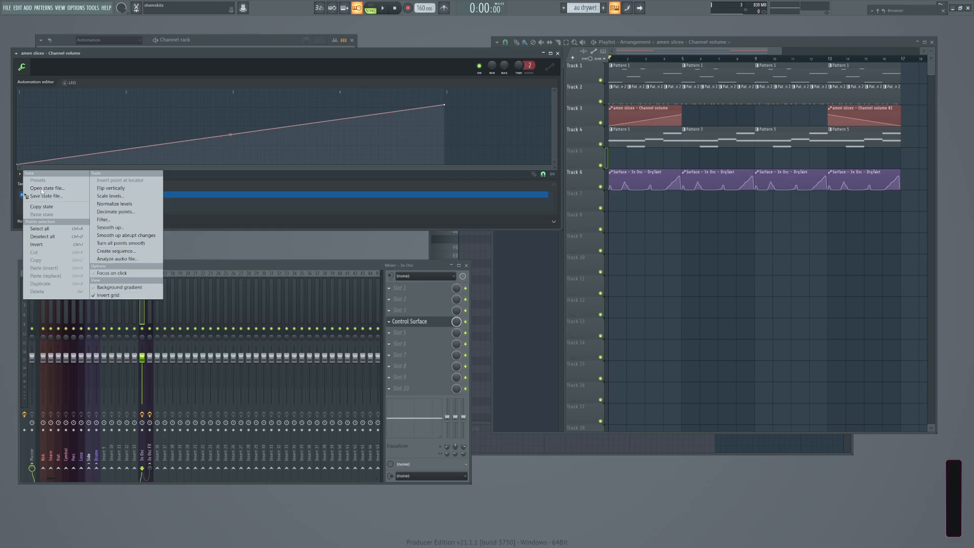
left_click(184, 63)
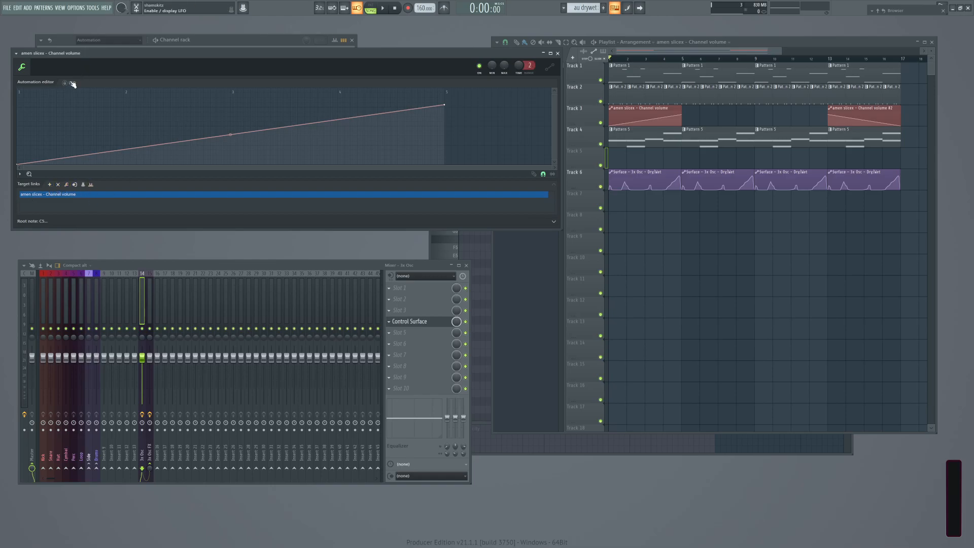
left_click(558, 52)
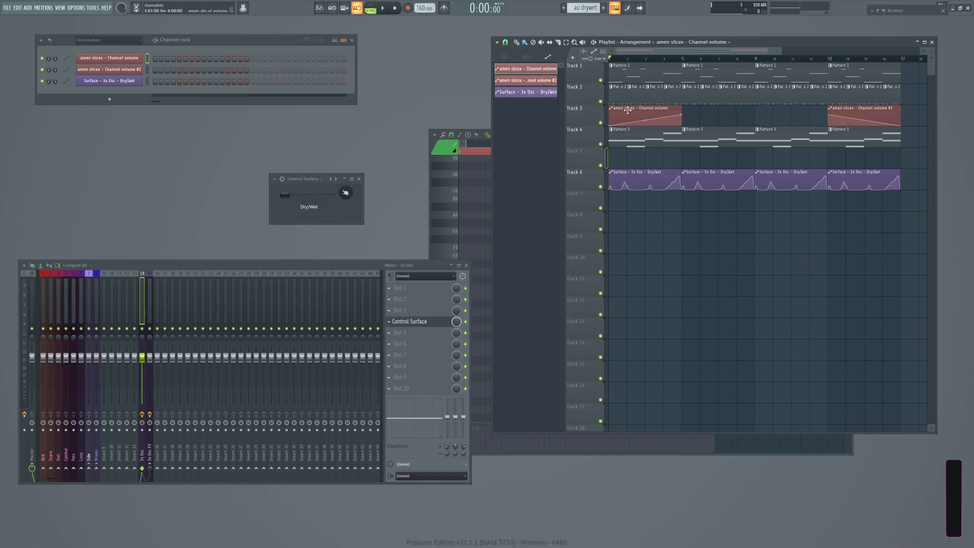
Merge the two amen slicex channel volume automation clips on Track 3 into one clip.
left_click_drag(919, 125, 558, 125)
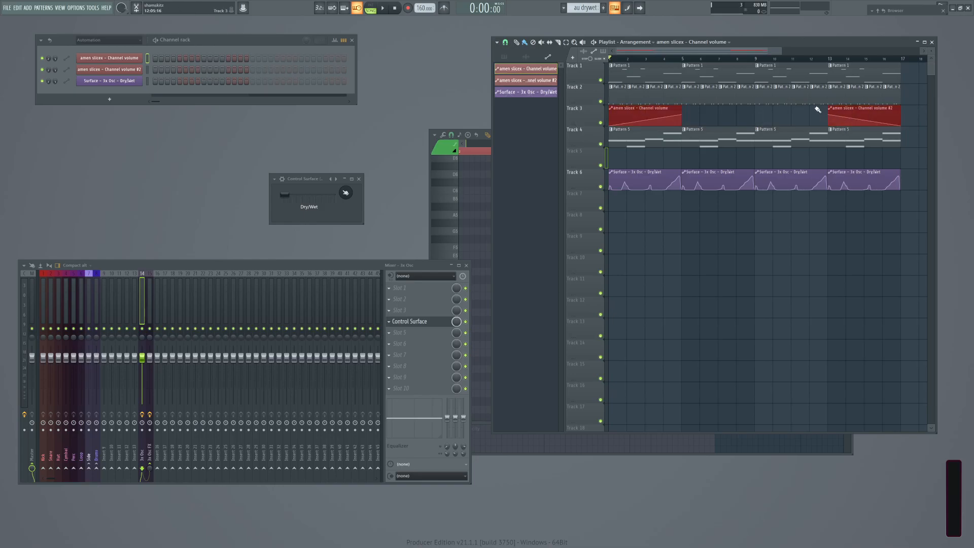
key("ctrl+g")
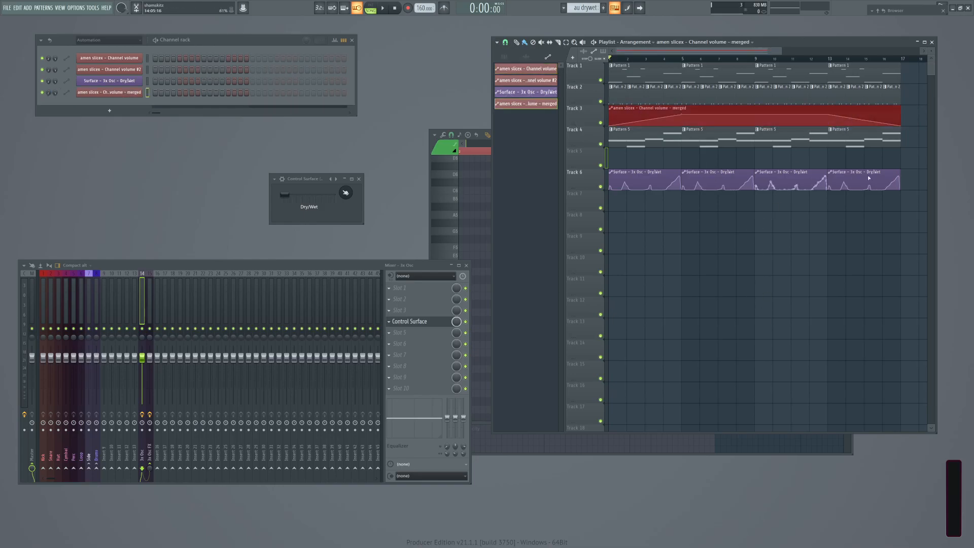
Try to merge the four Dry/Wet automation clips selected on Track 6.
left_click_drag(913, 180, 624, 190)
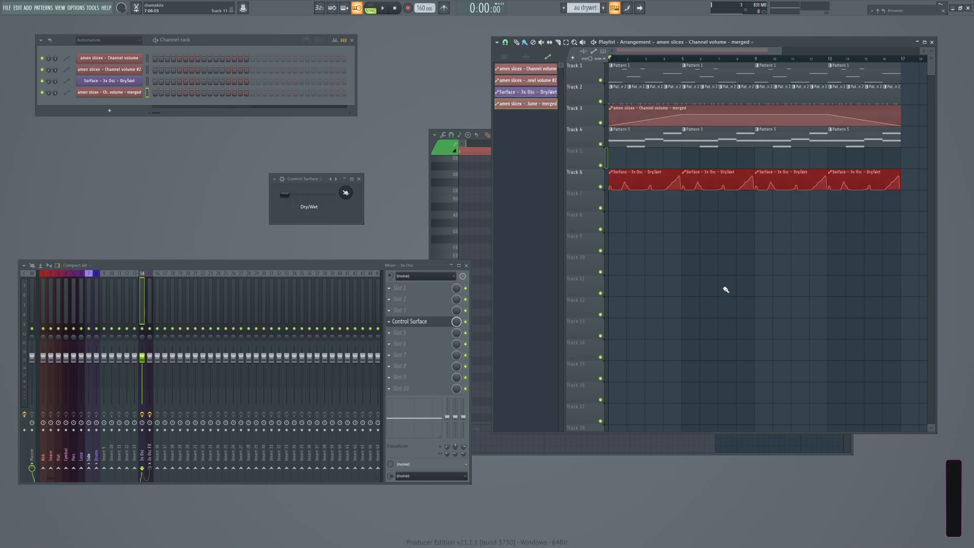
key("ctrl+g")
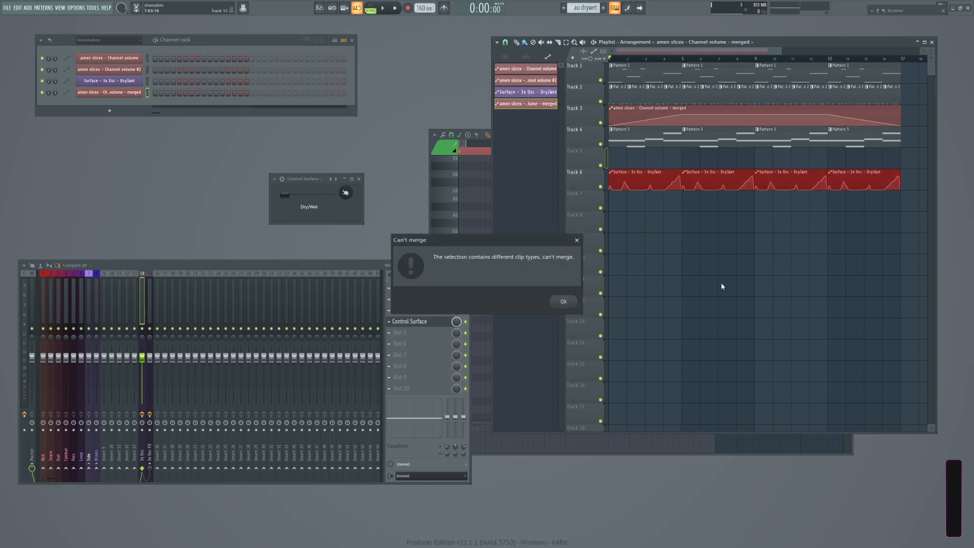
left_click(564, 303)
Move the four Dry/Wet automation clips from Track 6 to Track 8 and merge them into one clip.
left_click(706, 242, "ctrl")
left_click_drag(645, 171, 637, 224)
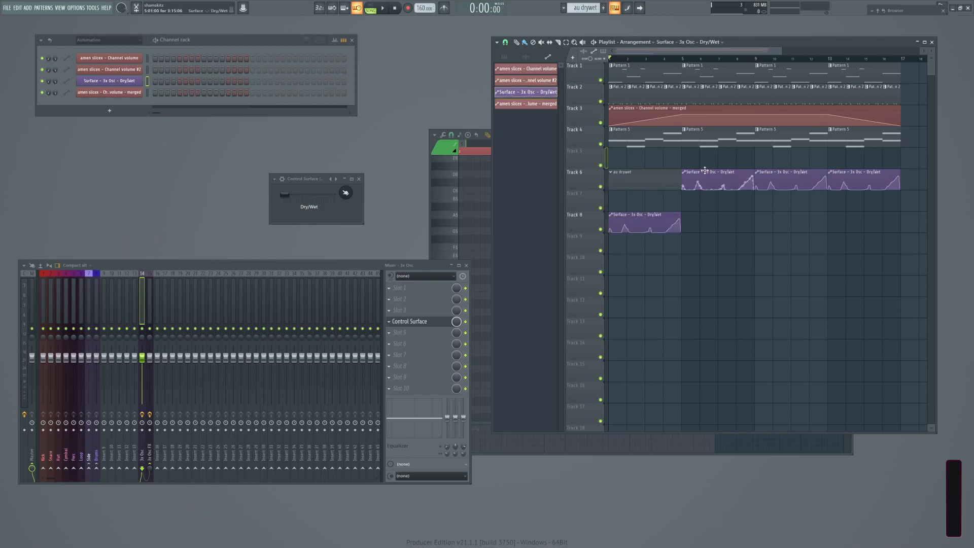
left_click_drag(703, 179, 703, 221)
left_click_drag(774, 173, 775, 217)
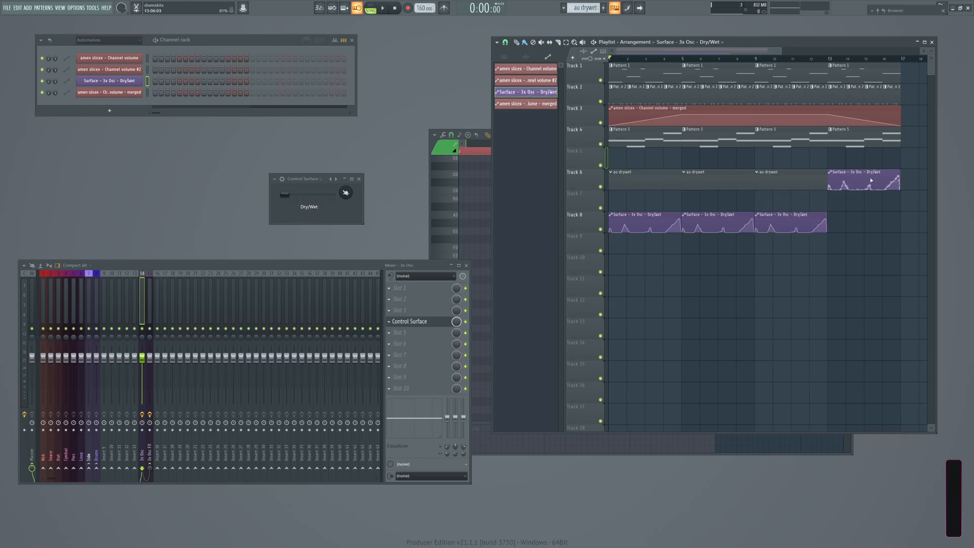
left_click_drag(871, 180, 599, 235)
key("ctrl+g")
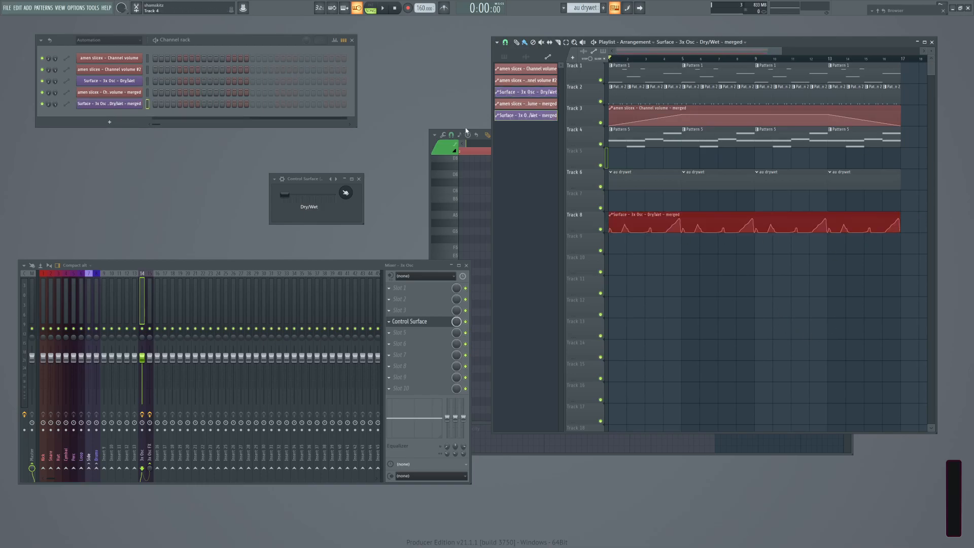
Inspect the merged Dry/Wet clip's curve in the automation editor.
double_click(717, 215)
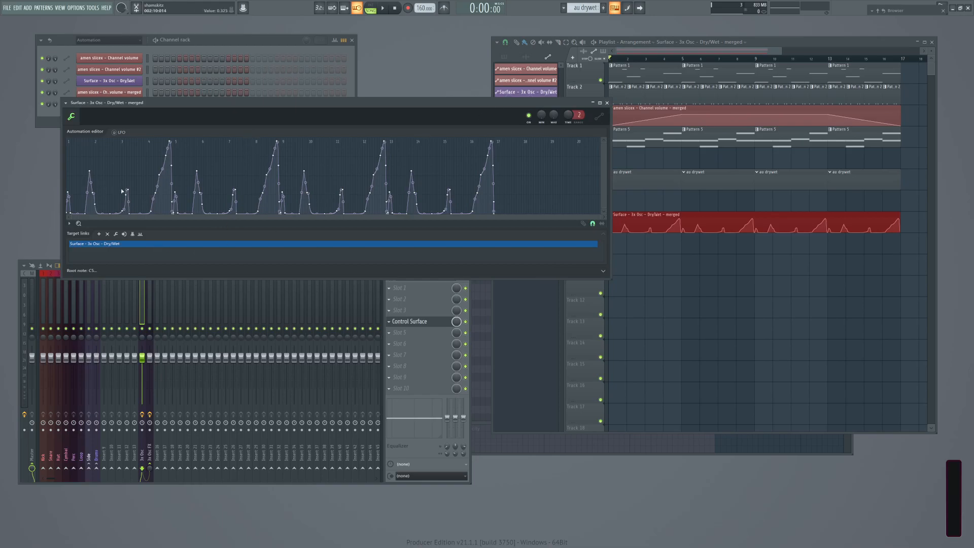
left_click(616, 108)
left_click(608, 103)
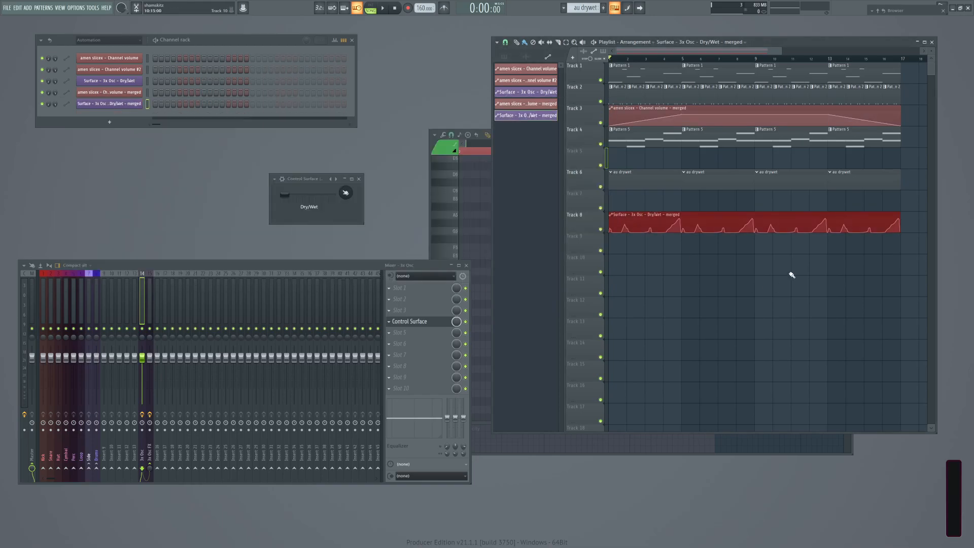
Examine the au drywet clip at bar 13 in the piano roll.
right_click(873, 297)
double_click(868, 186)
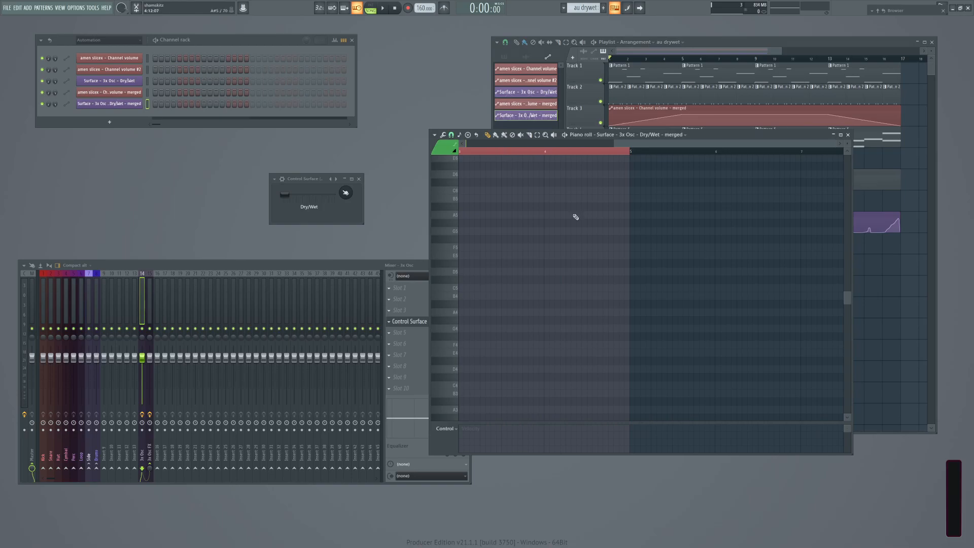
scroll(541, 263, "down", 2)
scroll(552, 279, "down", 8)
scroll(724, 109, "down", 4)
scroll(677, 274, "up", 3)
left_click(848, 134)
scroll(761, 220, "up", 4)
Delete the four au drywet clips from Track 6 and remove the au drywet pattern from the project.
right_click(856, 185)
right_click(792, 182)
right_click(719, 182)
right_click(645, 181)
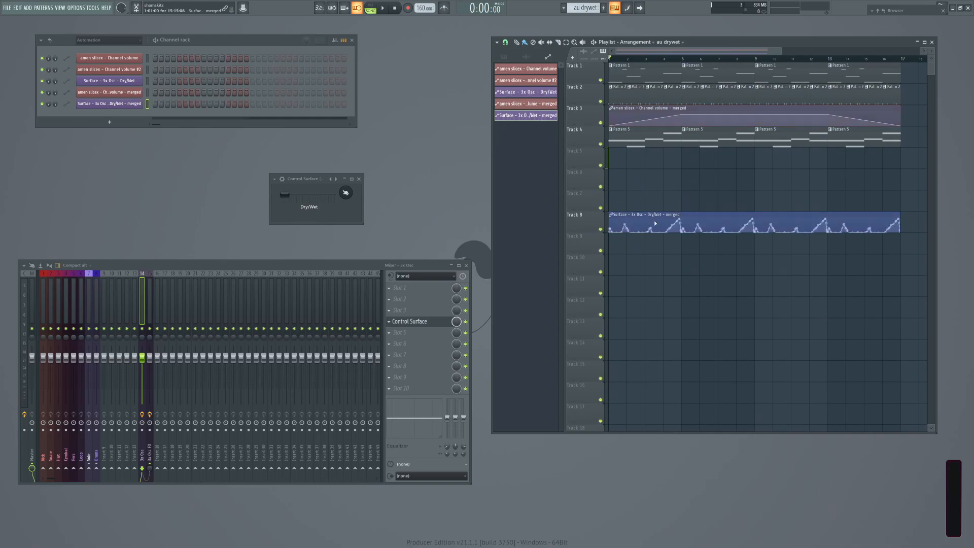
left_click(505, 58)
right_click(515, 112)
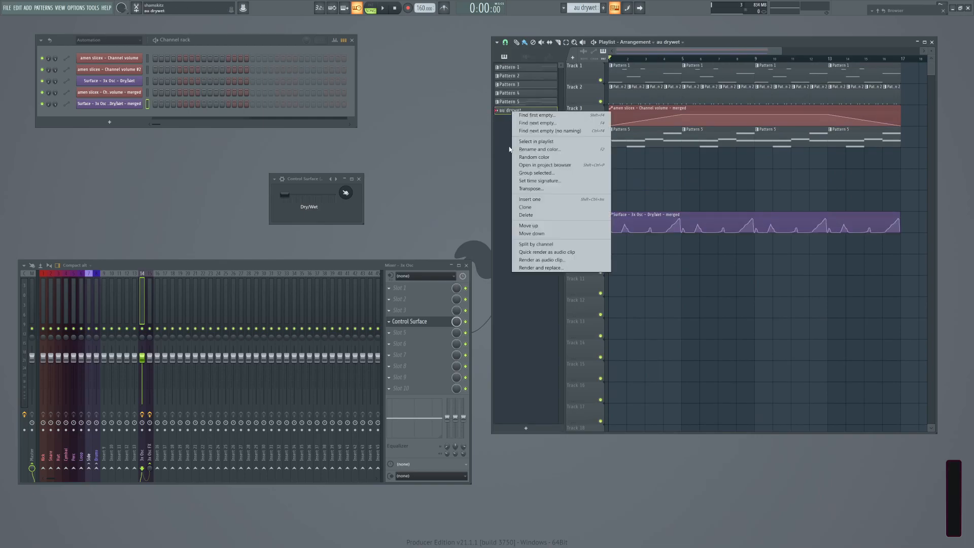
left_click(531, 208)
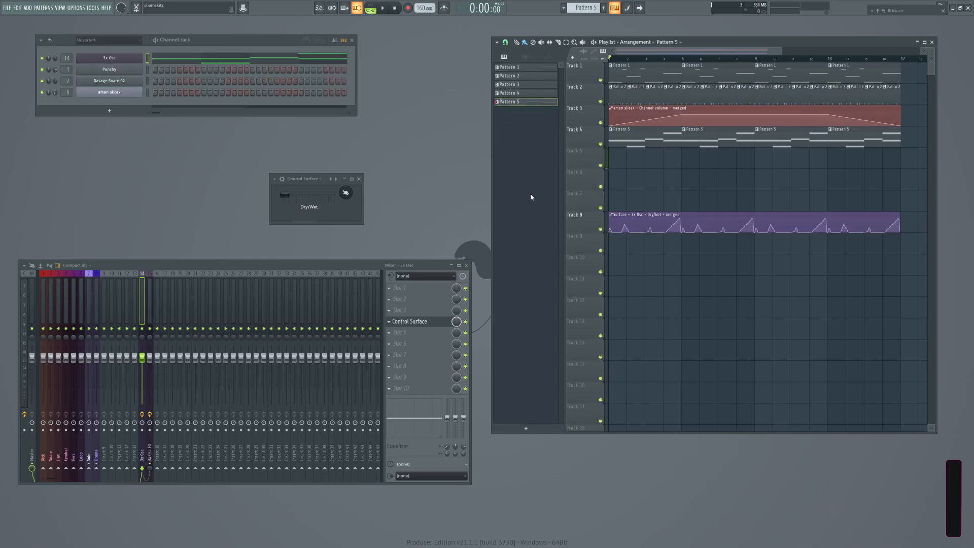
Select Pattern 4 and add a Fruity Envelope Controller channel, moving its window beside the playlist.
left_click(518, 93)
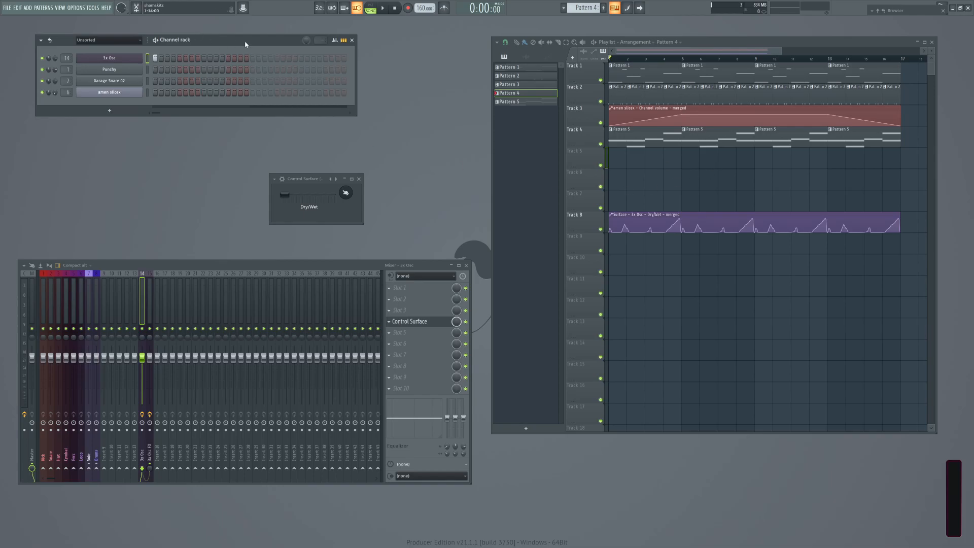
left_click(107, 117)
mouse_move(107, 130)
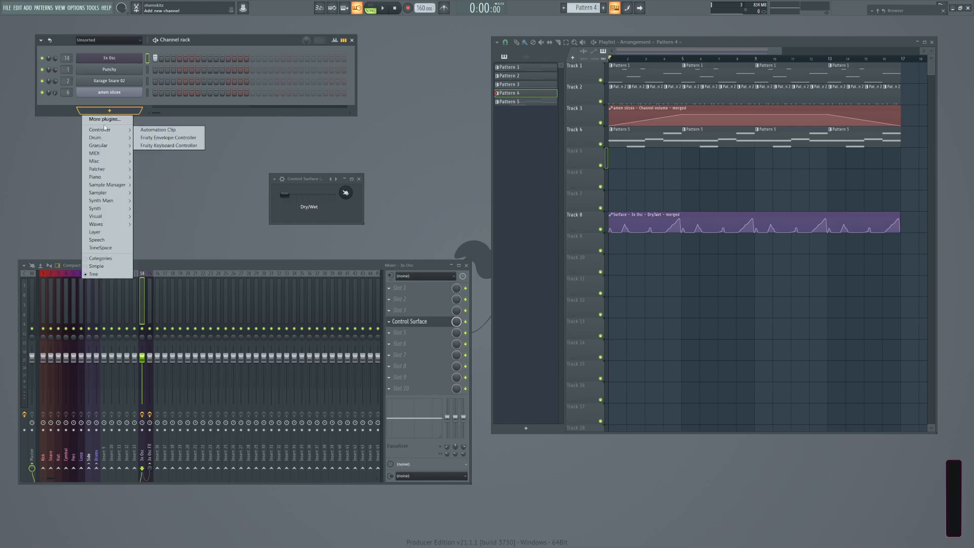
left_click(161, 140)
left_click_drag(257, 112, 408, 192)
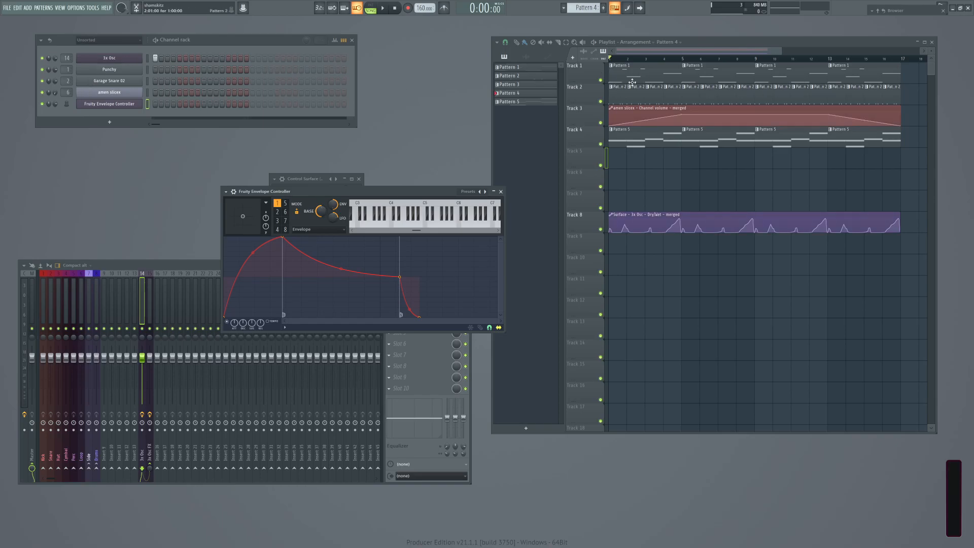
Make Pattern 2 the active pattern and move the Fruity Envelope Controller window clear of the playlist.
left_click(619, 95)
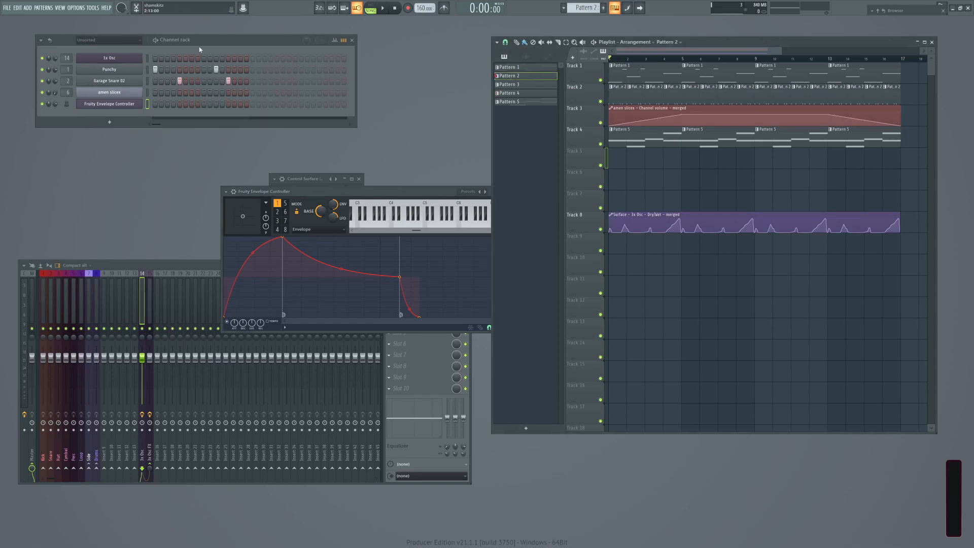
left_click(118, 70)
left_click_drag(420, 191, 394, 170)
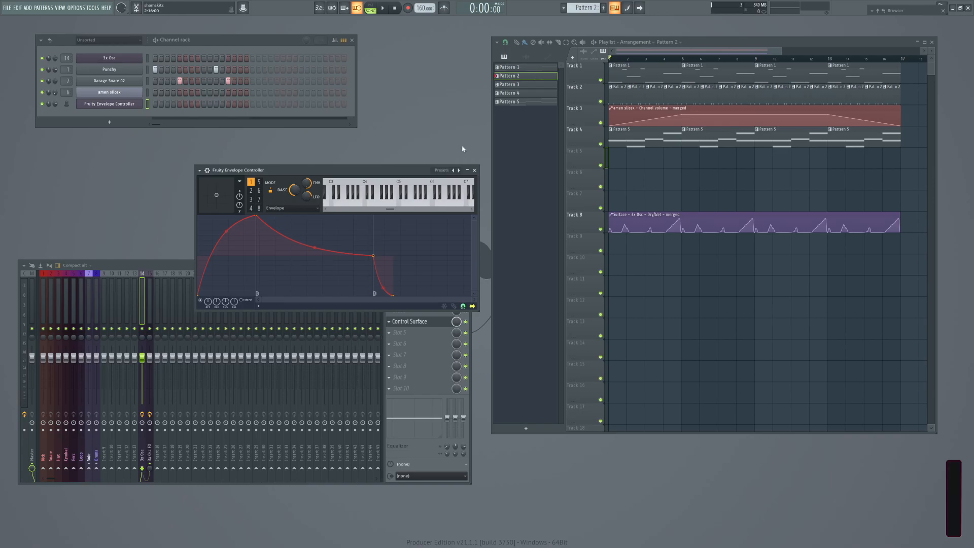
Close the Fruity Envelope Controller window and select Pattern 5 from its clip on Track 4 of the playlist.
mouse_move(343, 171)
left_mouse_down()
mouse_move(354, 152)
mouse_move(354, 177)
left_mouse_up()
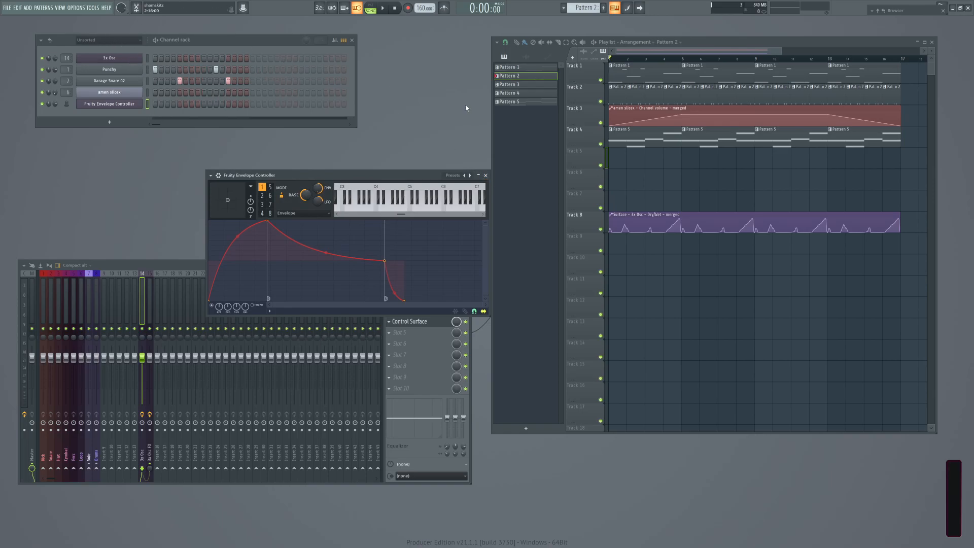
left_click(485, 176)
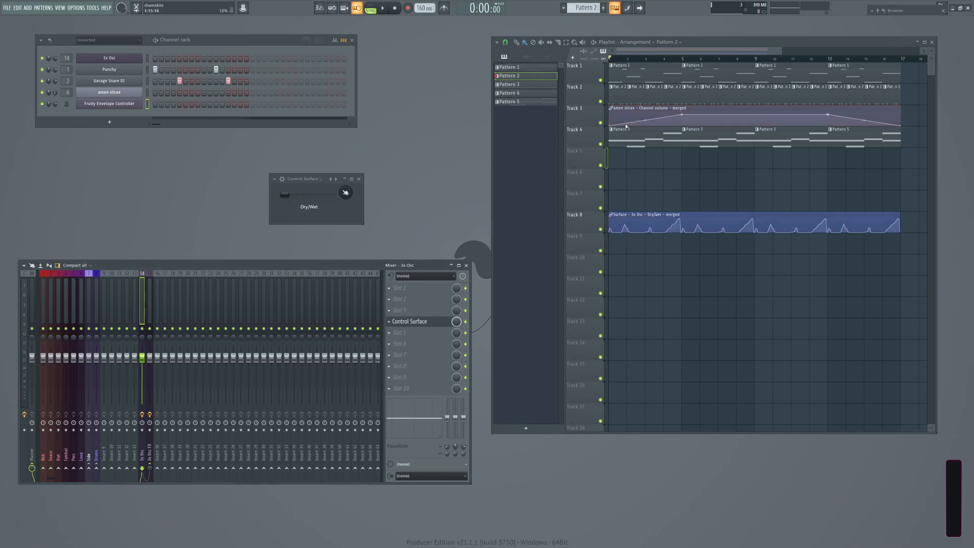
left_click(638, 138)
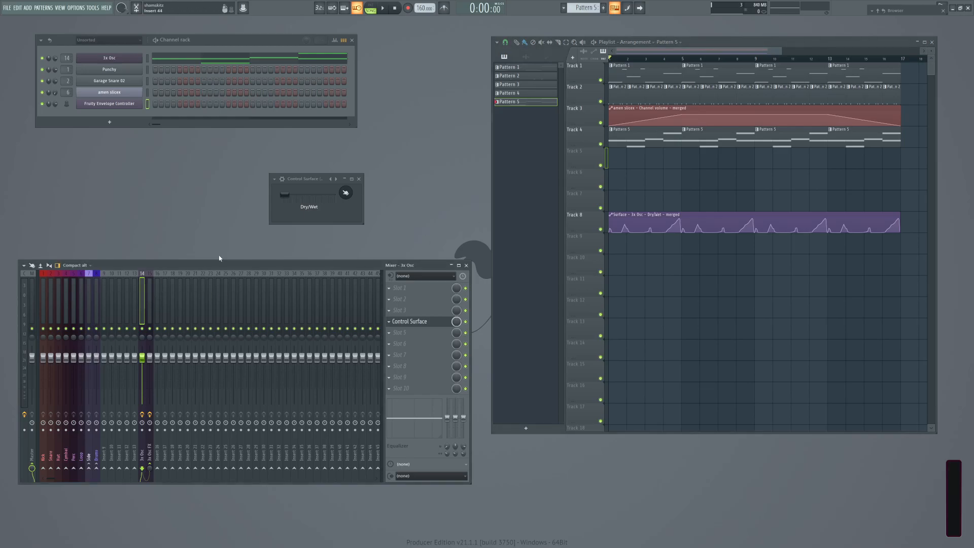
left_click(401, 346)
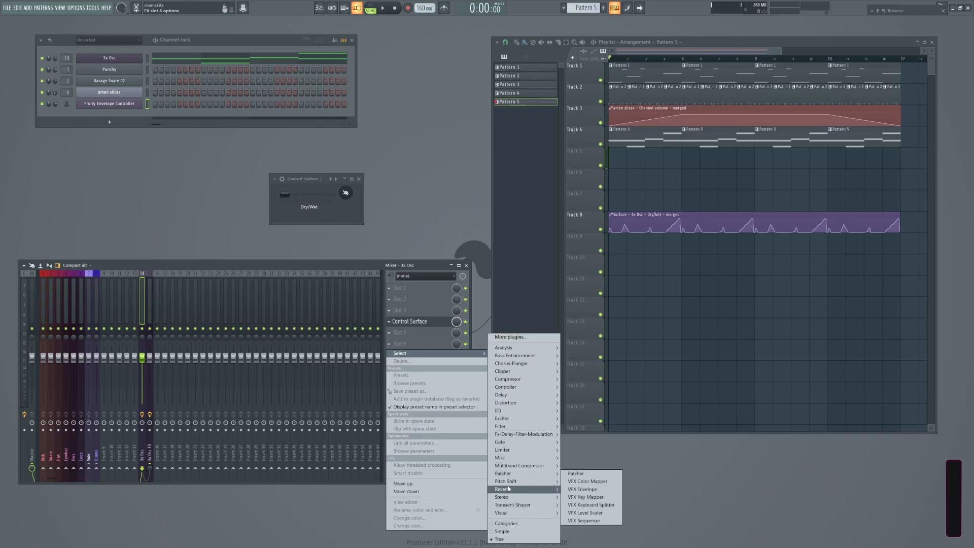
mouse_move(508, 499)
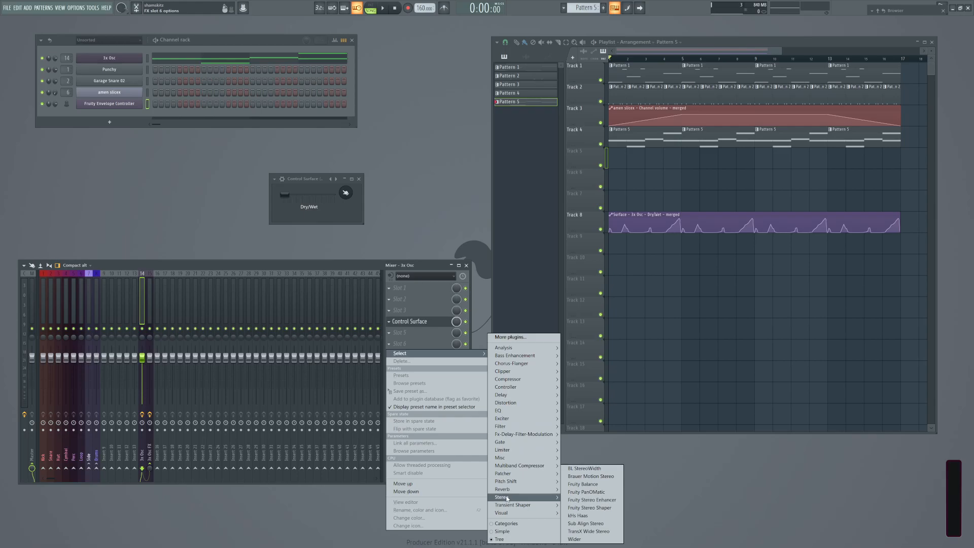
left_click(244, 240)
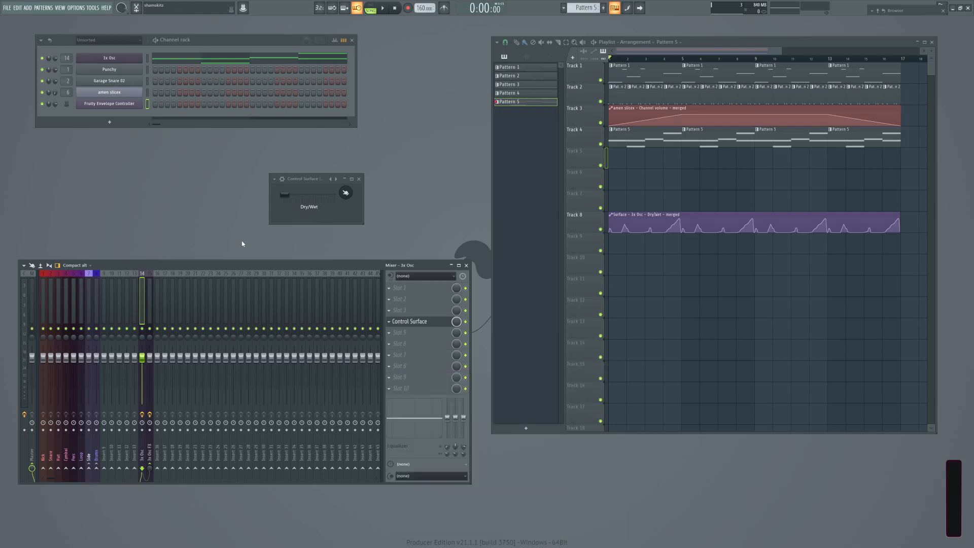
Load Fruity Limiter into slot 6 of the 3x Osc mixer track.
left_click(401, 345)
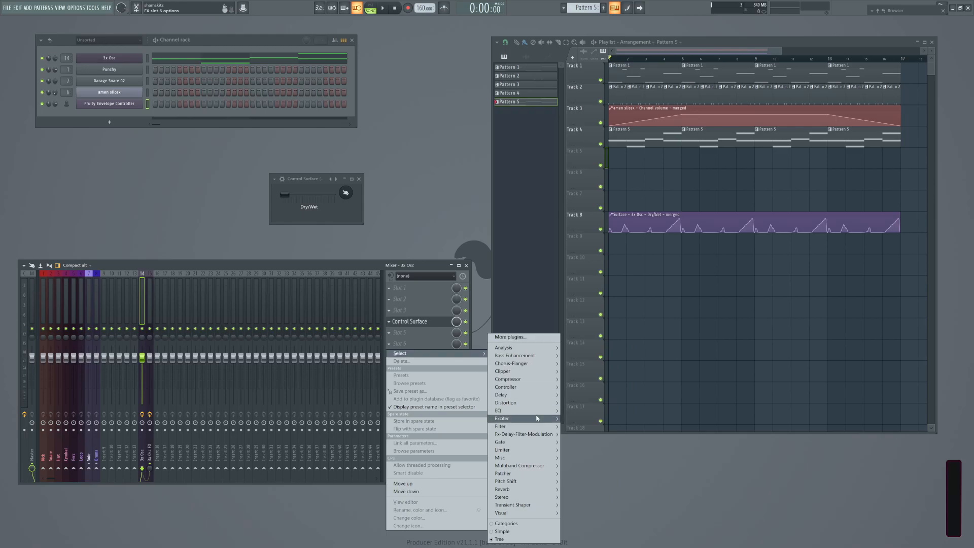
mouse_move(513, 451)
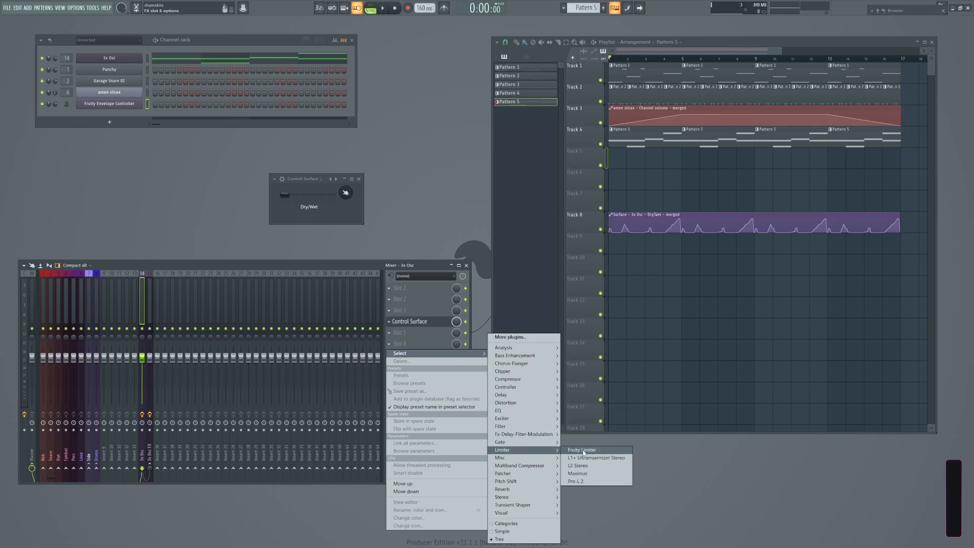
left_click(583, 451)
left_click_drag(196, 75, 341, 78)
Sidechain the Side mixer track to the 3x Osc mixer track.
left_click(90, 278)
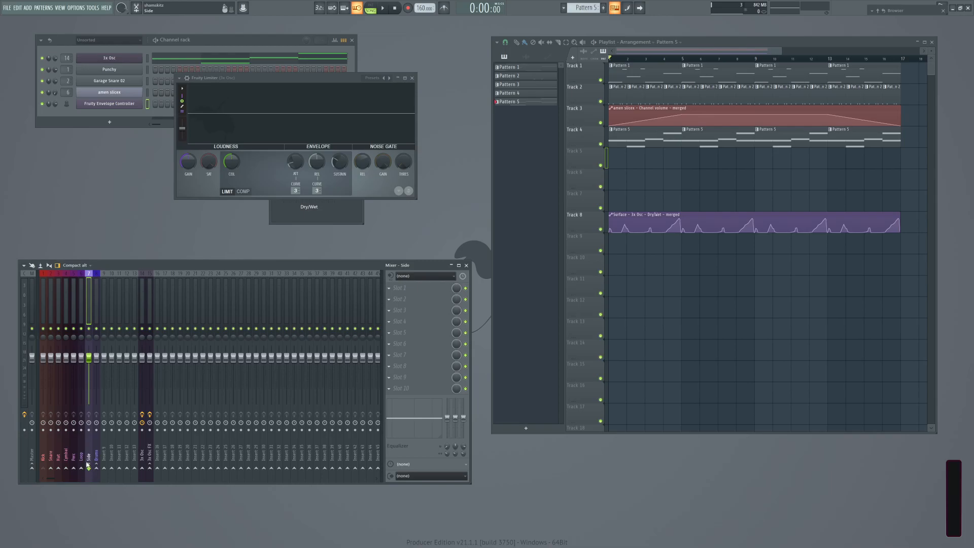
left_click(144, 468)
right_click(143, 469)
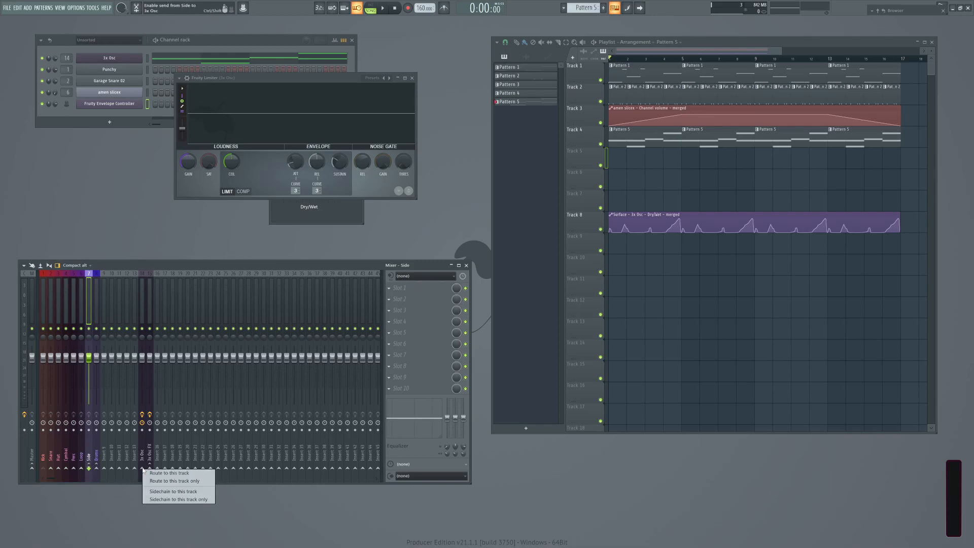
left_click(165, 492)
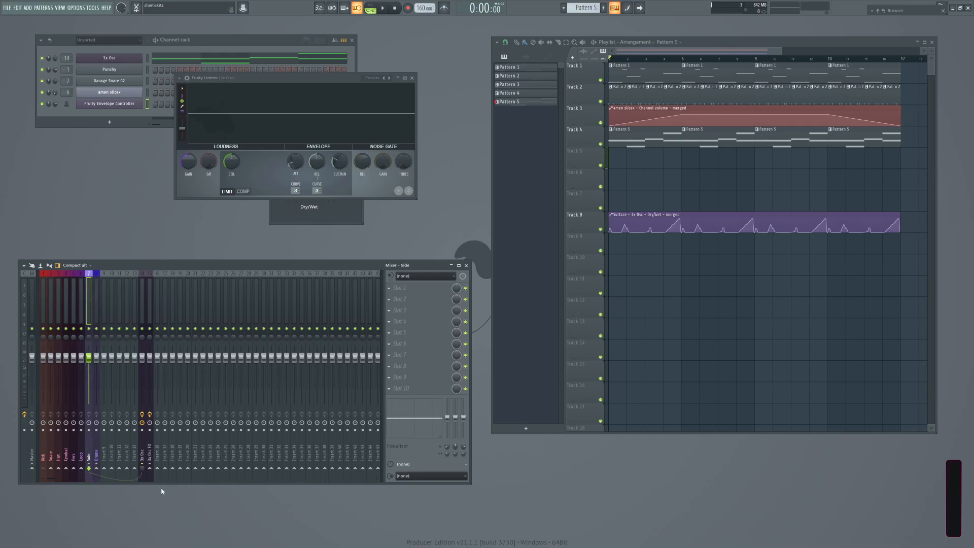
Set the 3x Osc Fruity Limiter to compressor mode with sidechain input 1, lower its threshold and raise its ratio.
left_click(144, 305)
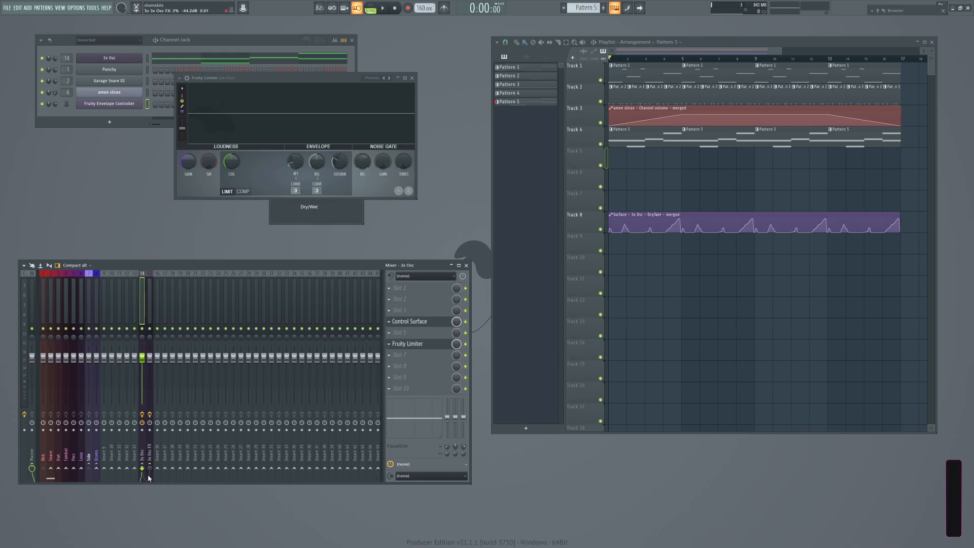
left_click(408, 343)
left_click(243, 192)
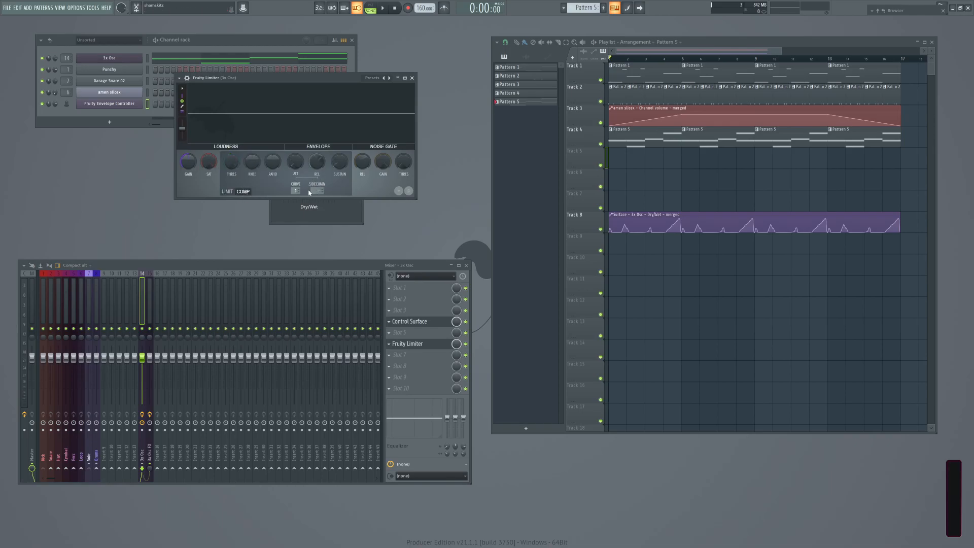
left_click(317, 191)
left_click(331, 203)
left_click_drag(232, 166, 234, 208)
Play the song and examine the sidechain ducking curve in the enlarged Fruity Limiter display, pausing the graph.
left_click_drag(336, 77, 374, 88)
key("space")
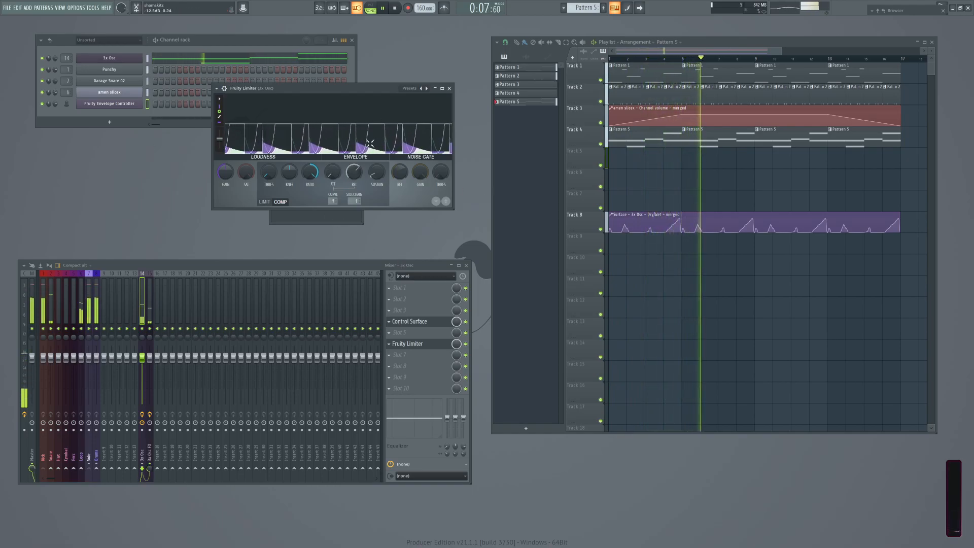
double_click(382, 89)
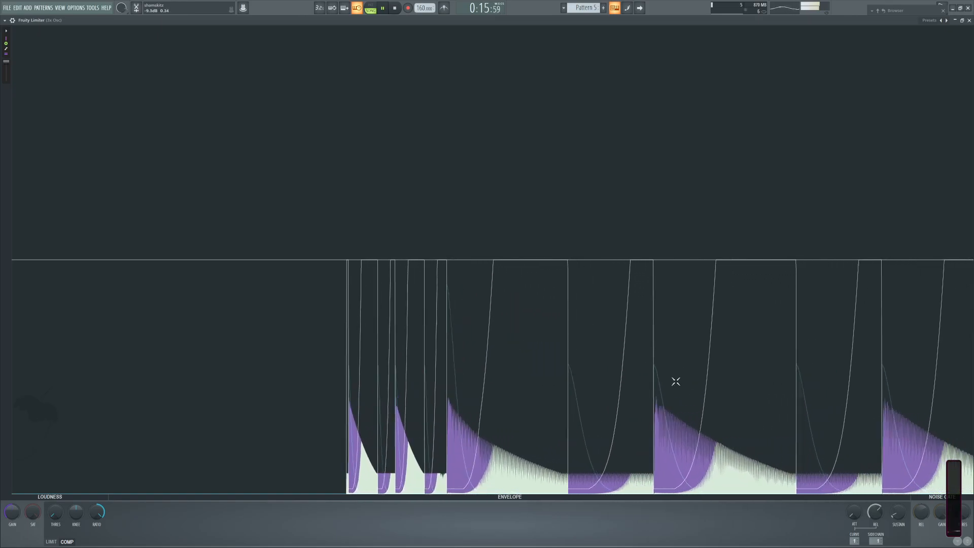
key("space")
left_click(611, 330)
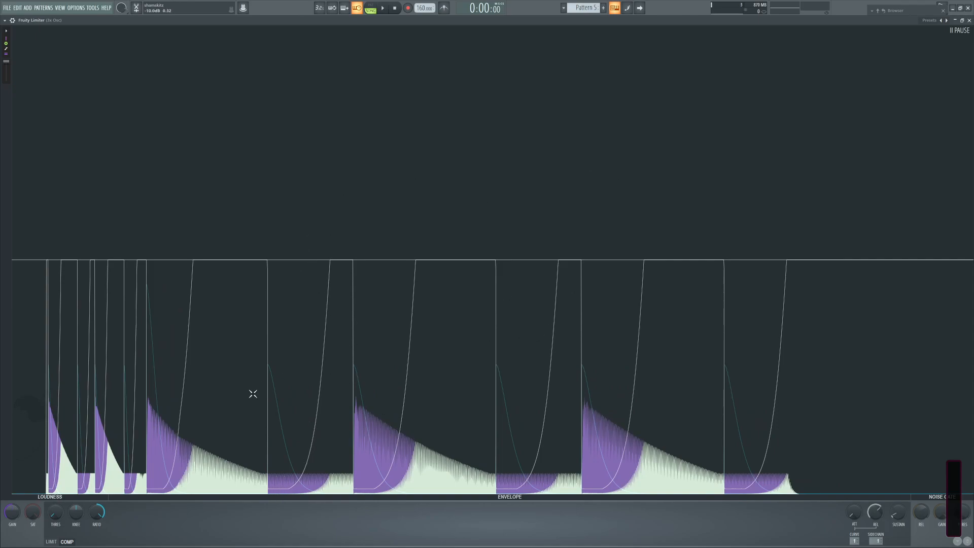
Shorten the compressor's release time to about 22 ms during playback and pause the graph to inspect the curve.
key("space")
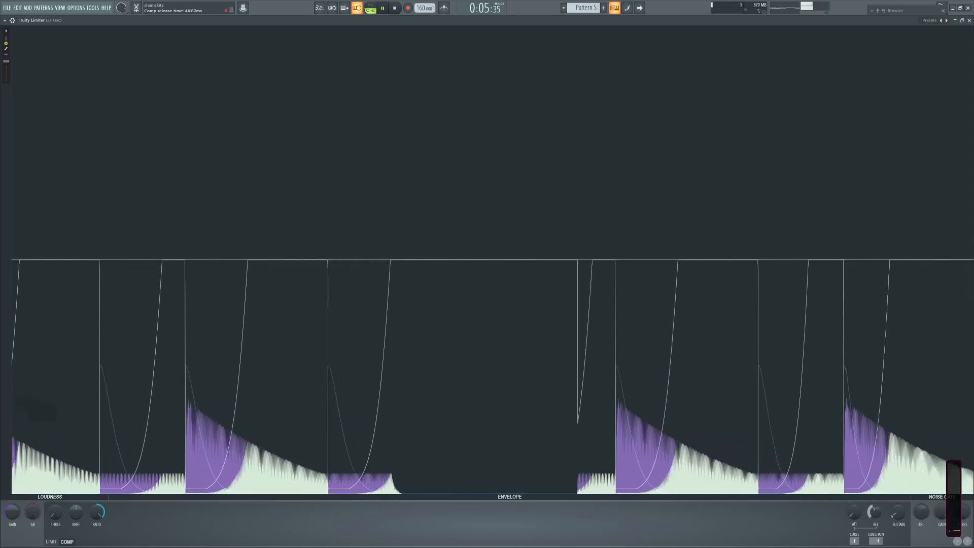
left_click_drag(874, 512, 875, 532)
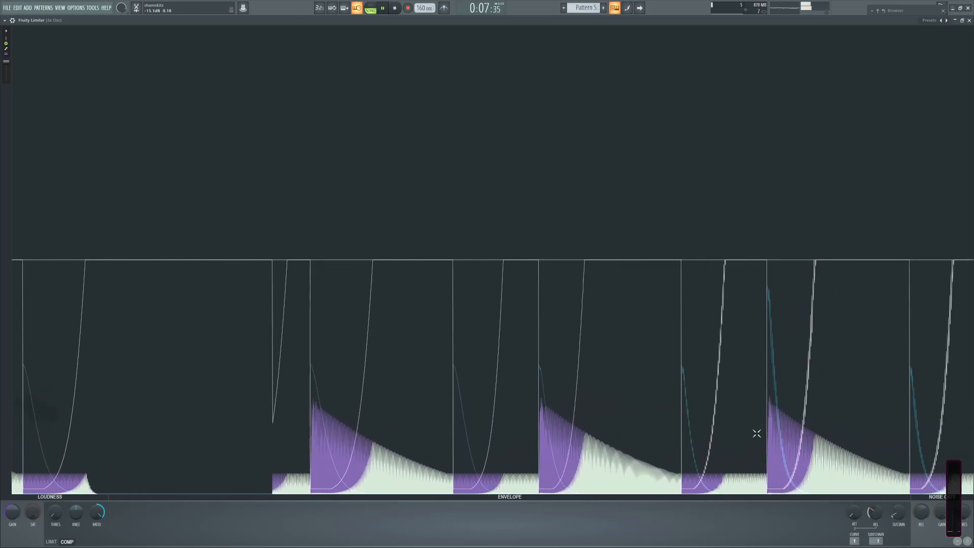
key("space")
left_click(795, 338)
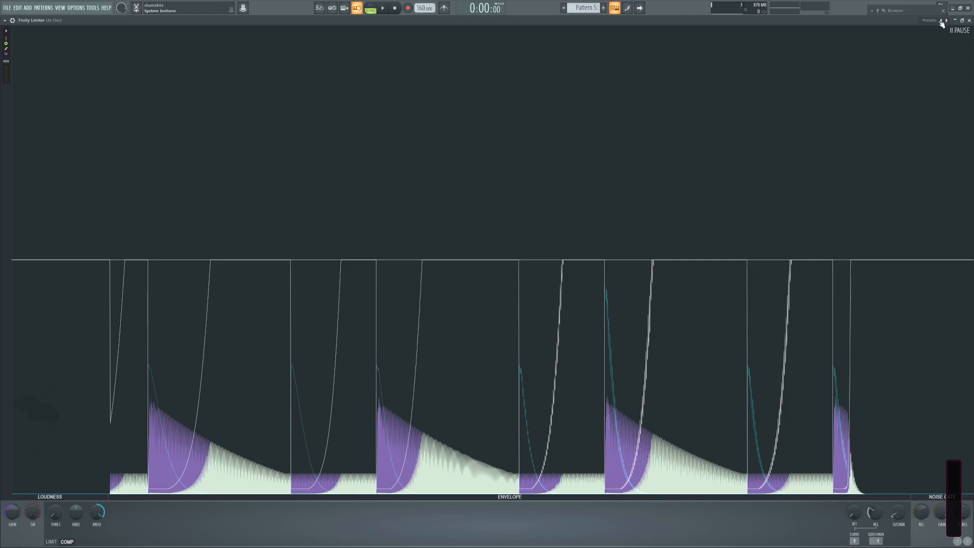
Delete Fruity Limiter from the 3x Osc mixer track and remove the sidechain send from the Side track.
double_click(754, 22)
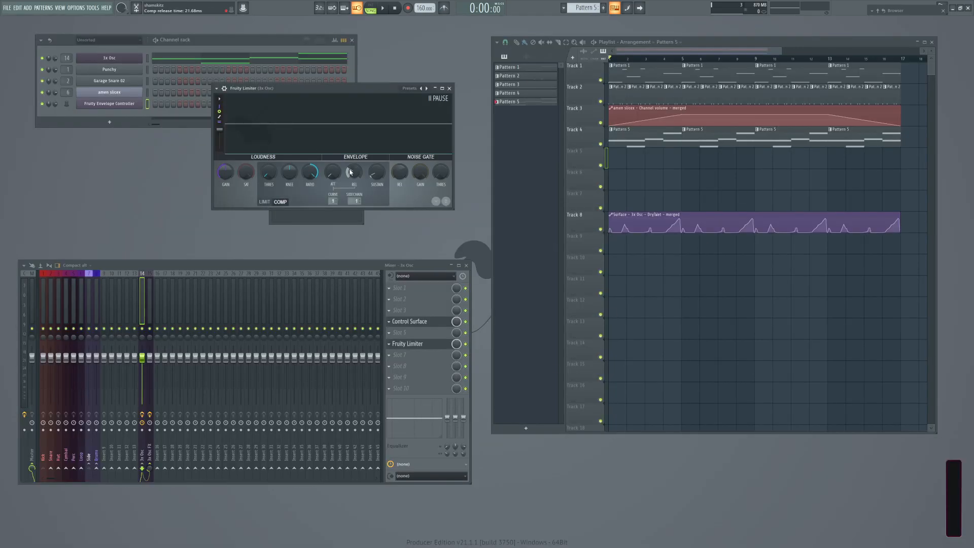
left_click_drag(332, 96, 373, 154)
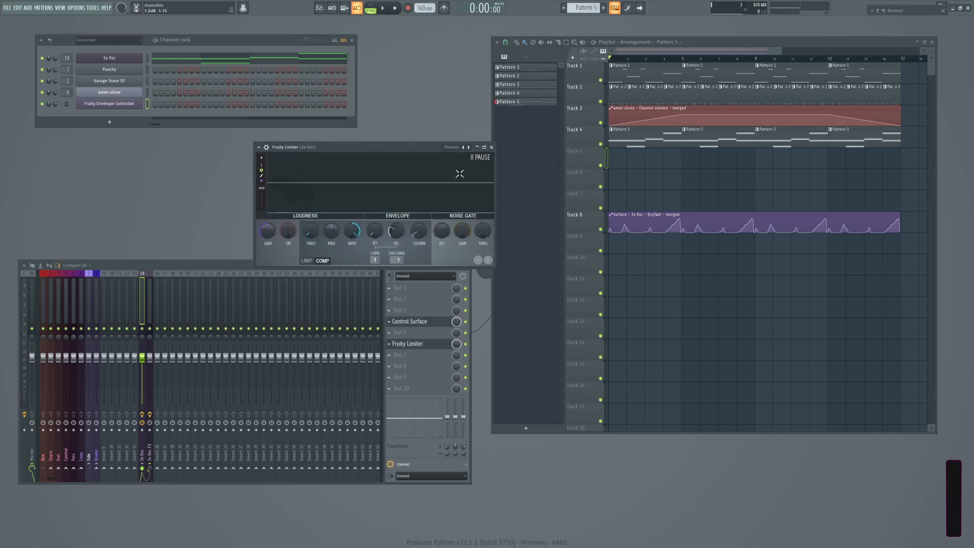
left_click(390, 345)
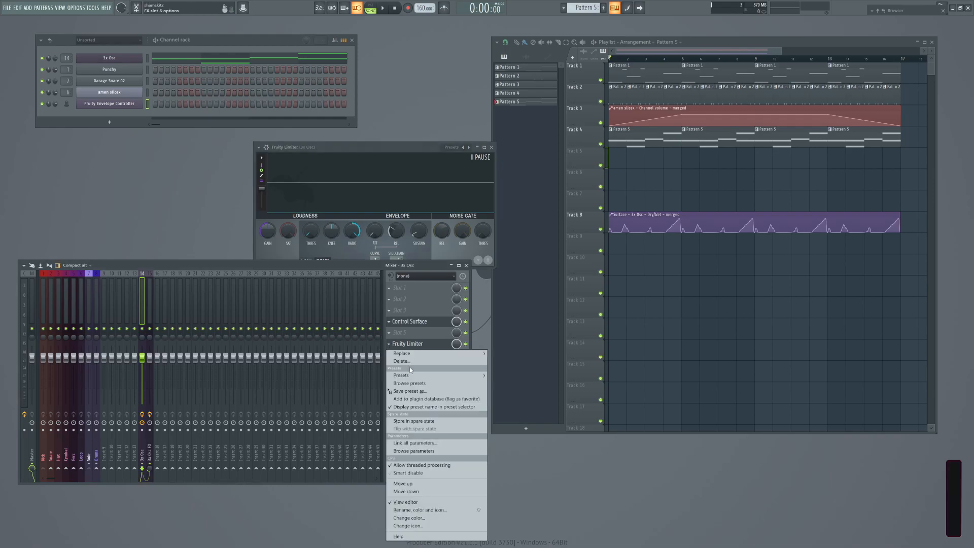
left_click(409, 364)
left_click(89, 299)
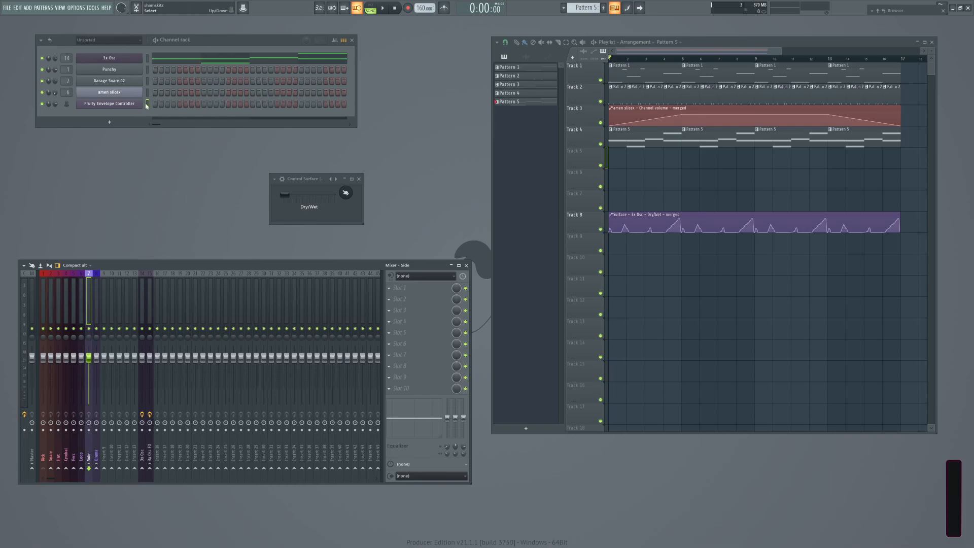
Rename the Fruity Envelope Controller channel to "kick env".
left_click(111, 104, "shift")
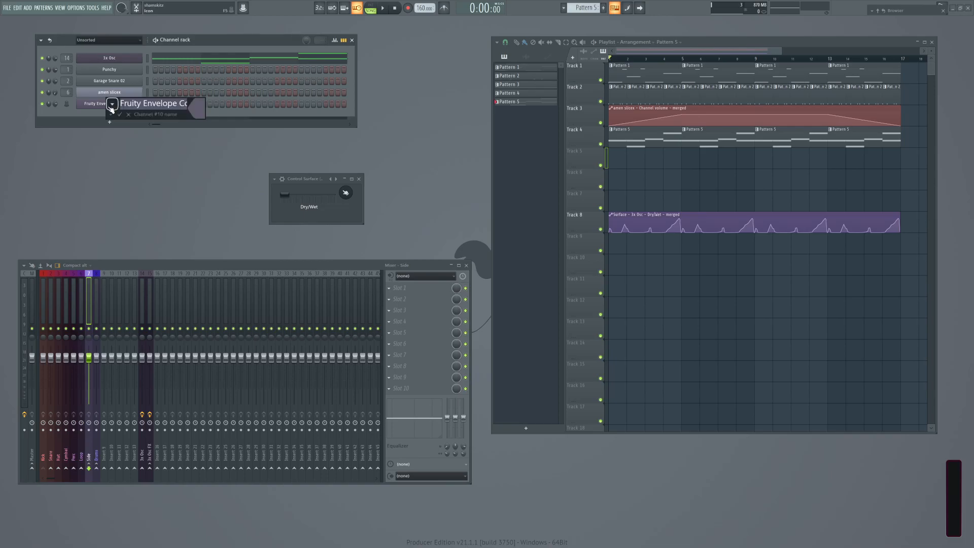
type("kick env")
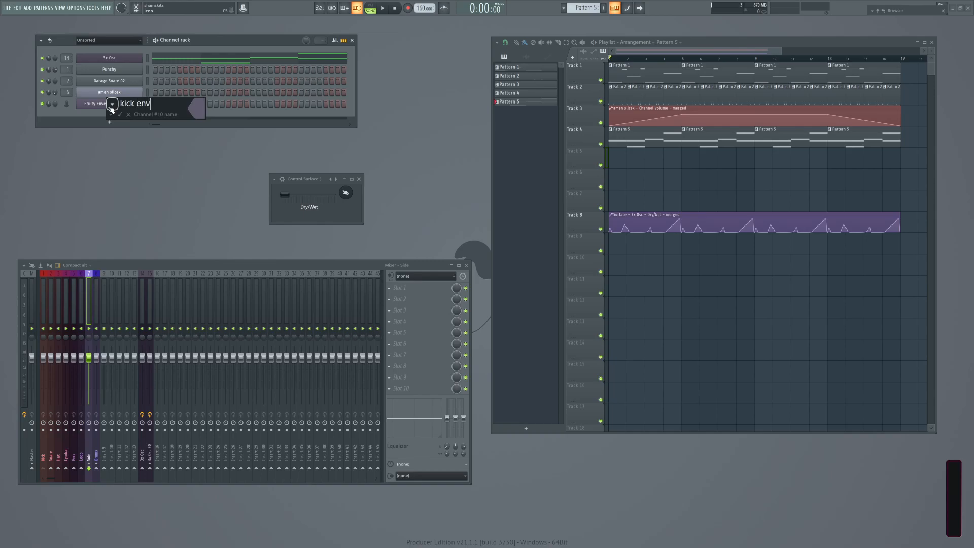
key("Return")
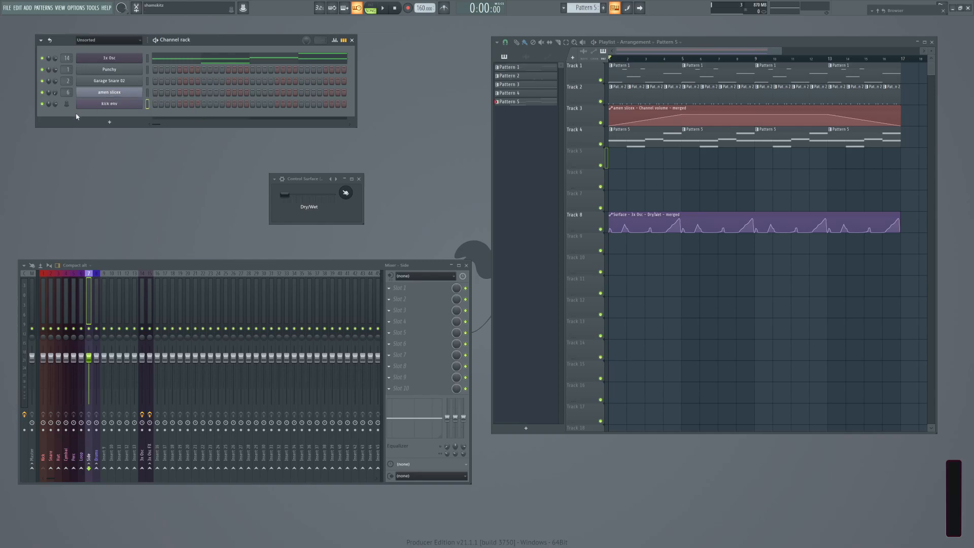
Move the kick env channel directly below 3x Osc and give it the same steps as Punchy in Pattern 2.
key("alt+Up")
key("alt+Up")
key("alt+Up")
key("alt+Up")
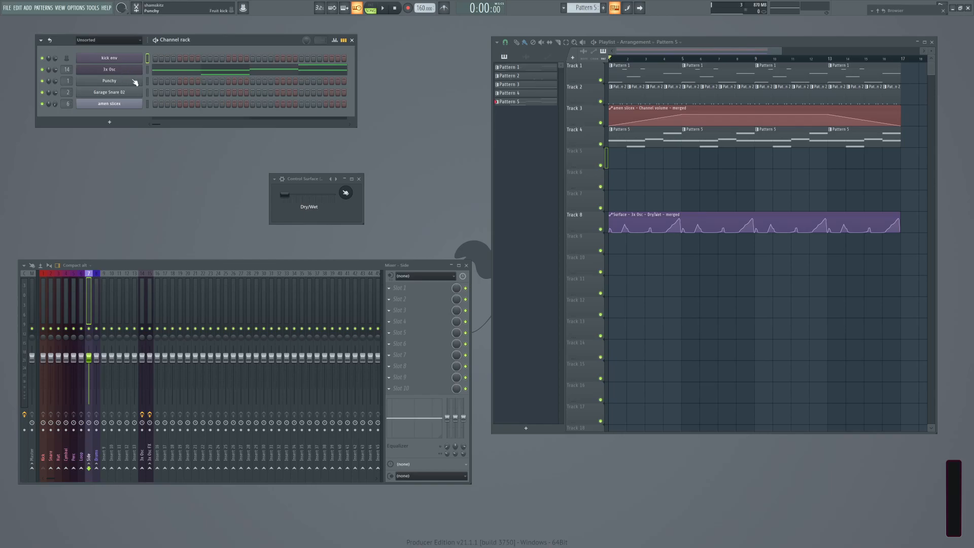
key("alt+Down")
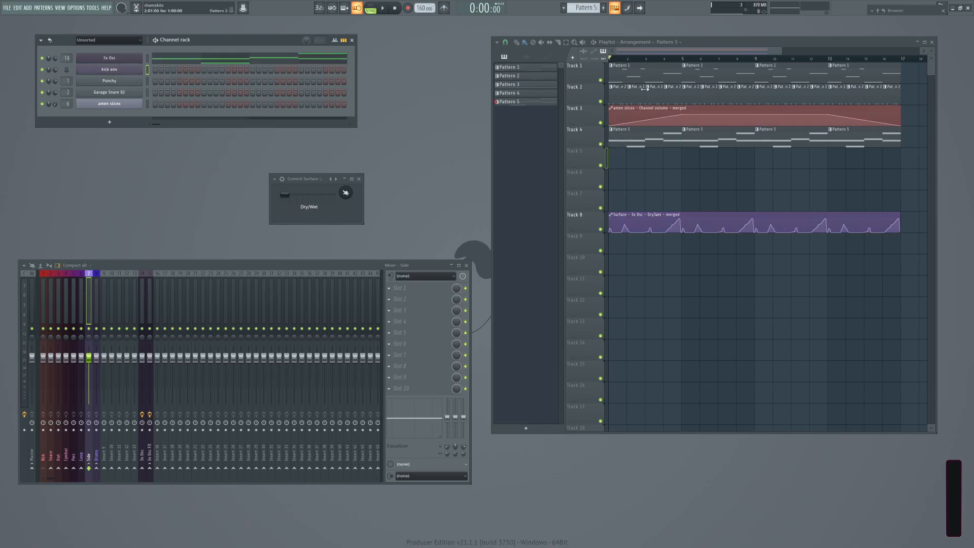
left_click(620, 95)
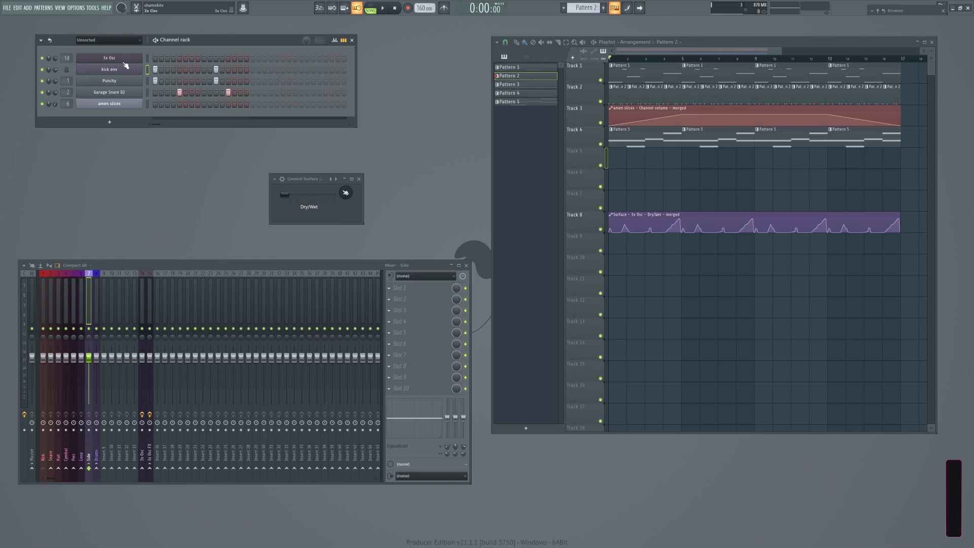
Load Fruity Balance into slot 6 of the 3x Osc mixer track.
left_click(143, 274)
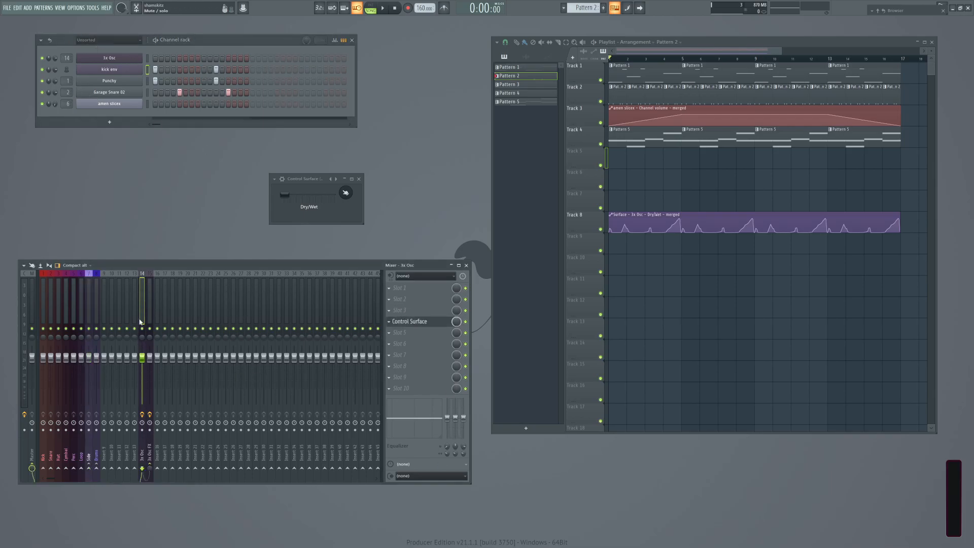
left_click(395, 355)
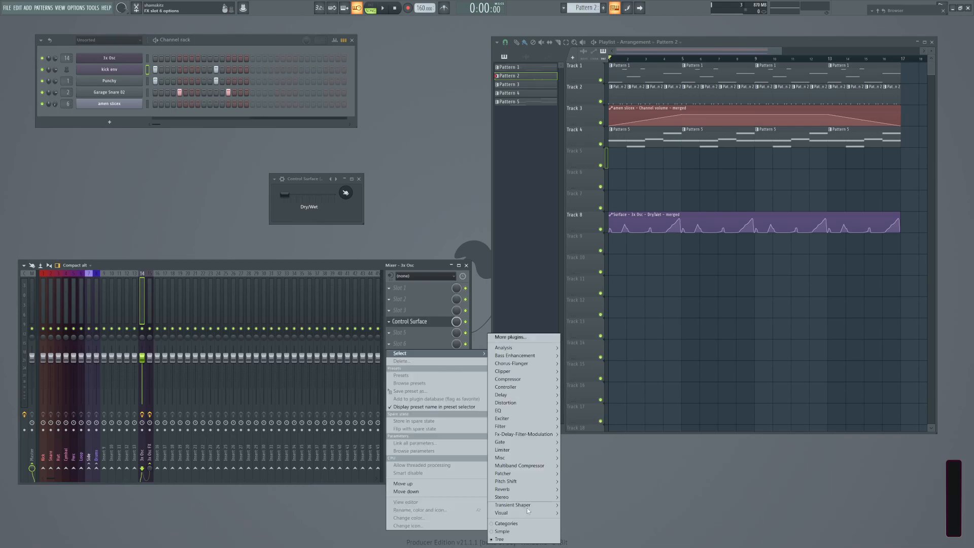
mouse_move(516, 459)
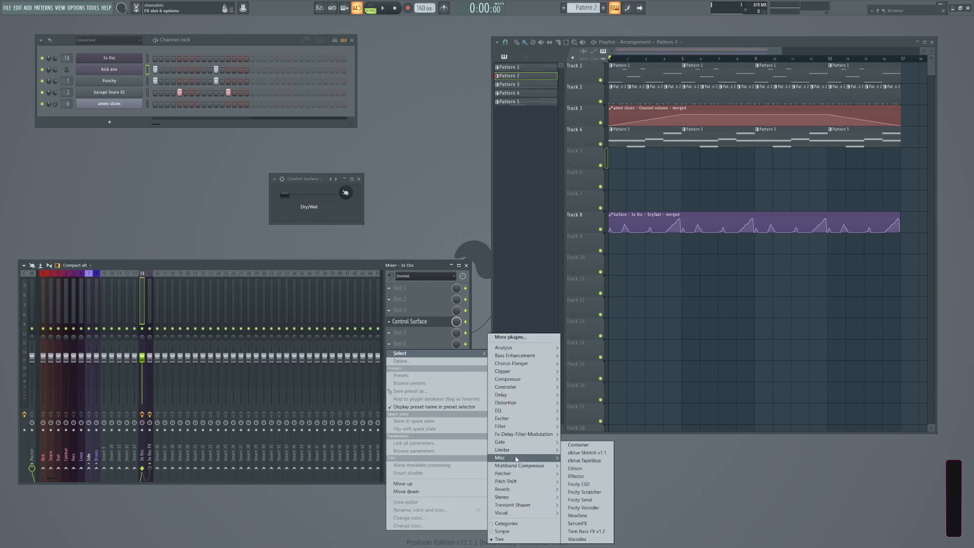
mouse_move(515, 501)
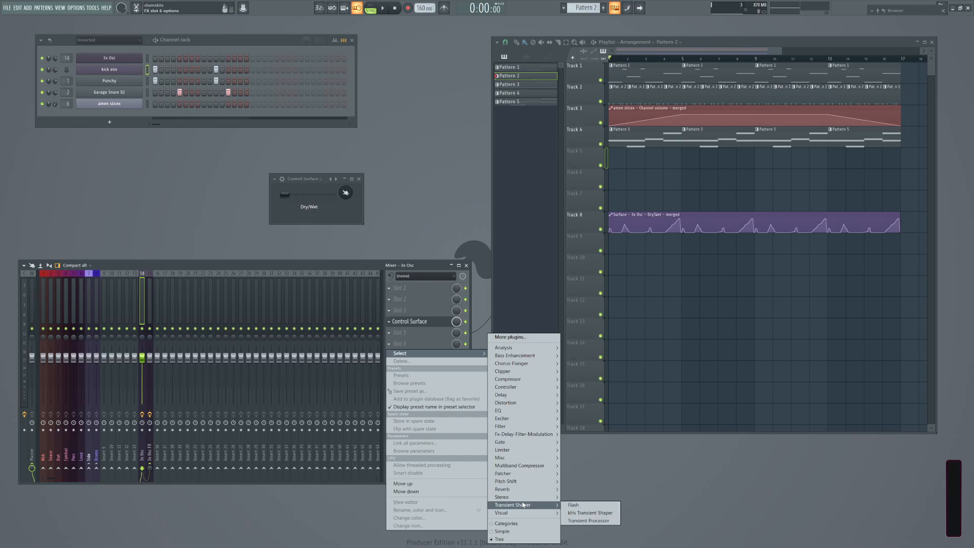
left_click(583, 484)
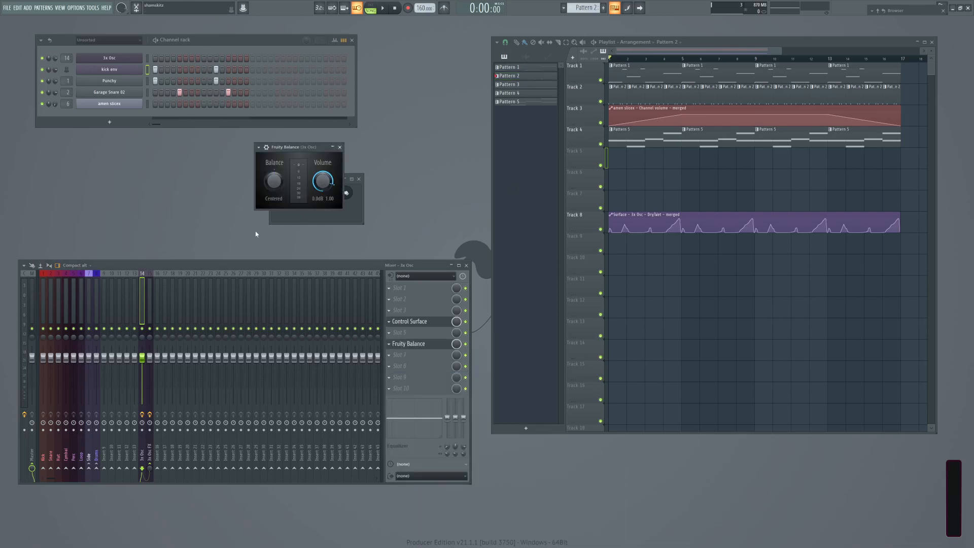
Link the Fruity Balance volume to the internal controller kick env - Articulator 1.
right_click(327, 184)
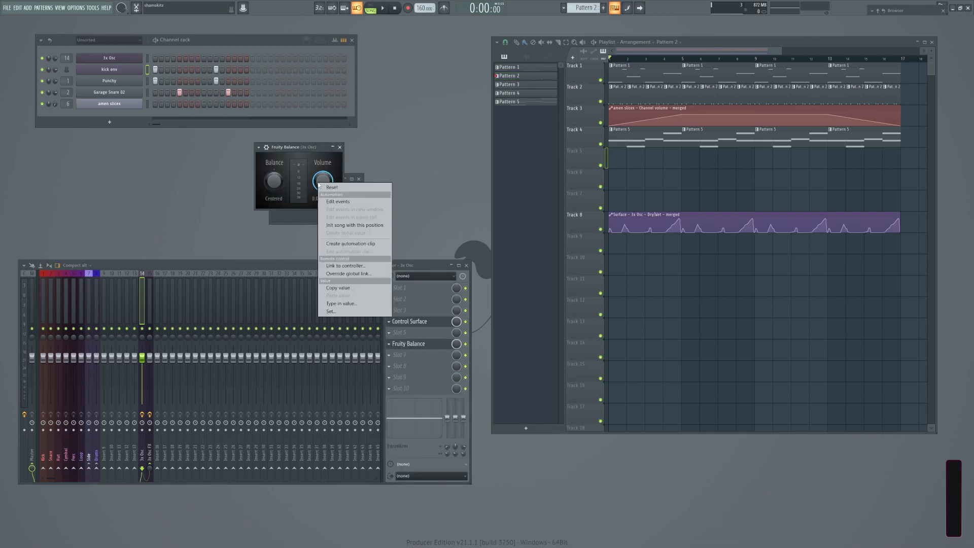
left_click(341, 266)
left_click(458, 266)
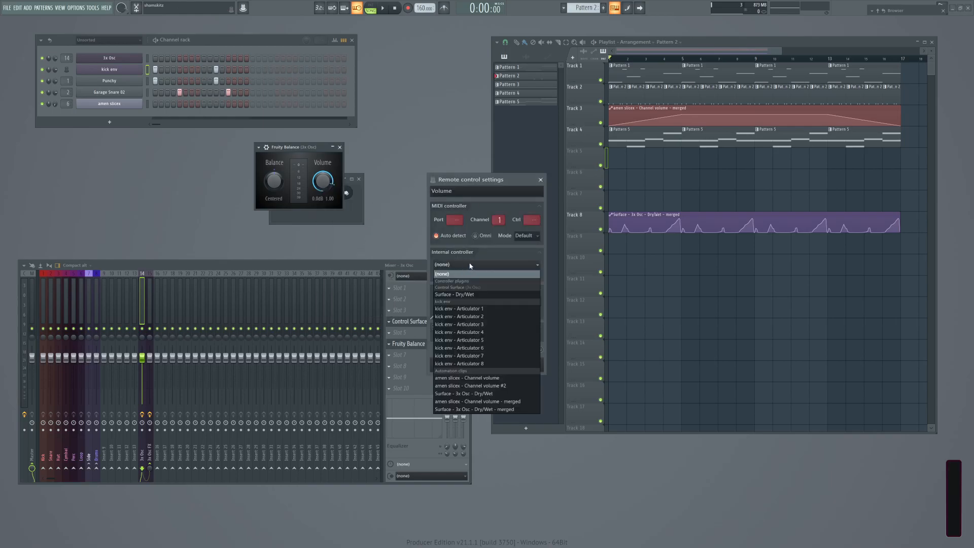
left_click(466, 309)
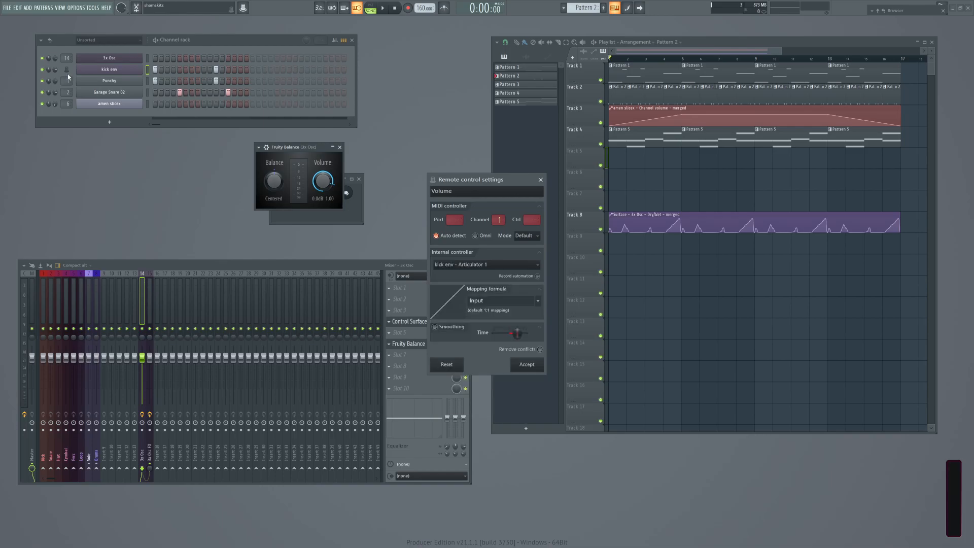
left_click(525, 364)
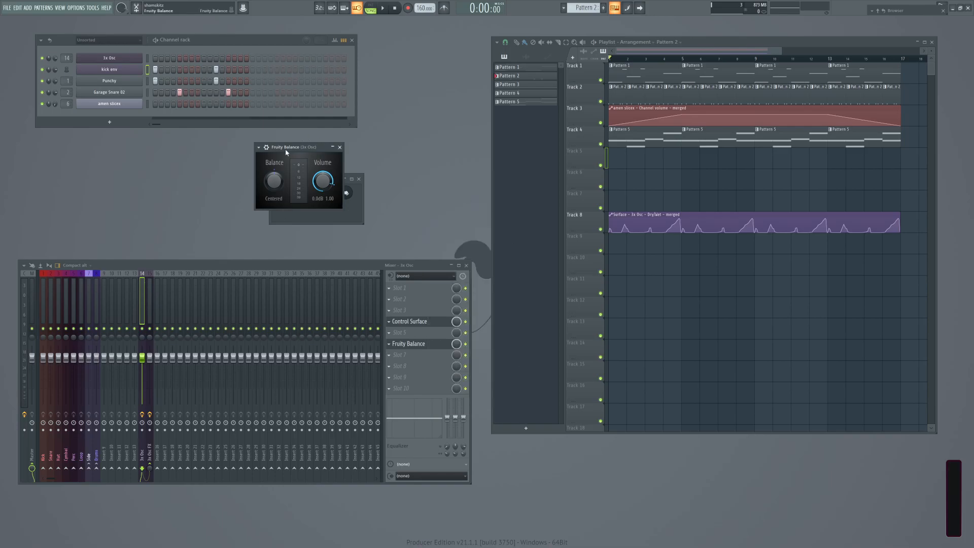
Place Fruity Balance beside Control Surface and play the song to check how its volume follows the kick envelope.
left_click_drag(300, 148, 196, 166)
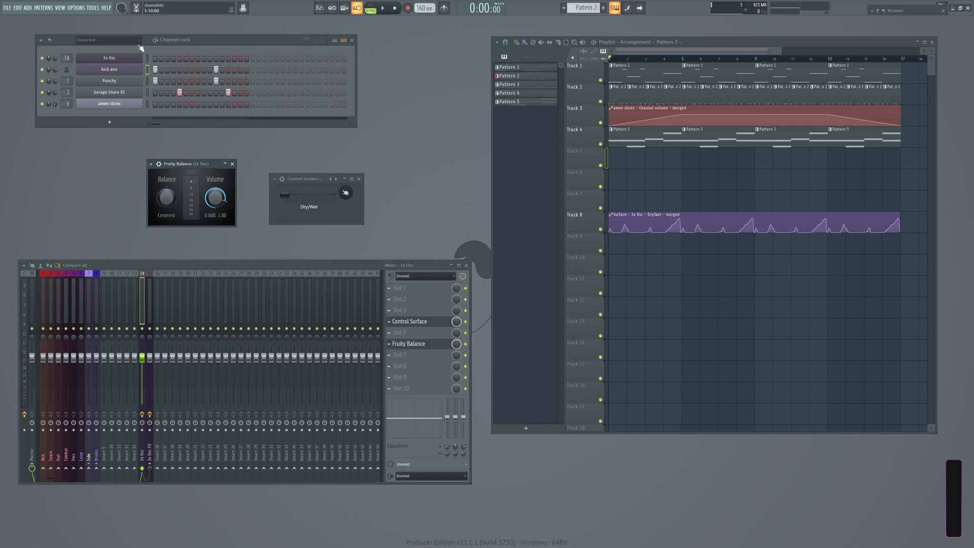
key("space")
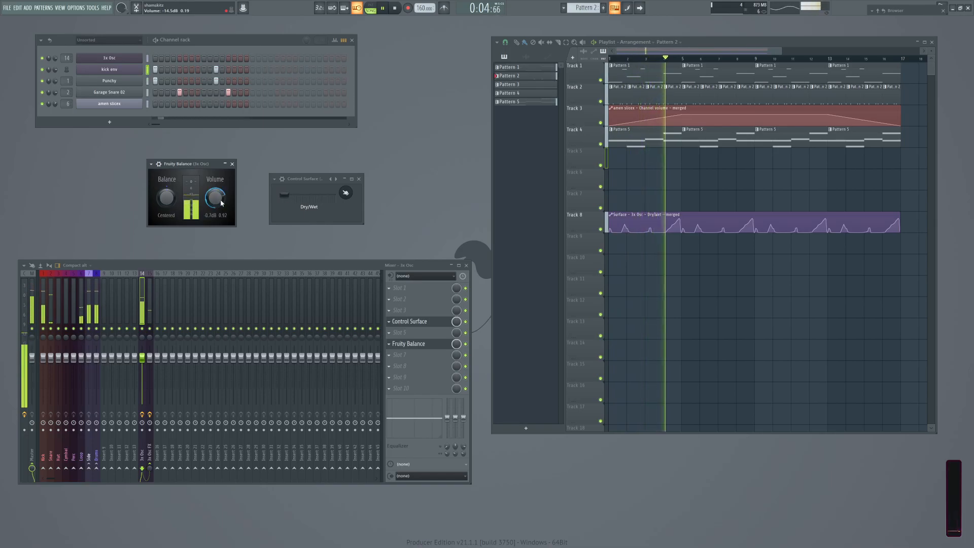
key("space")
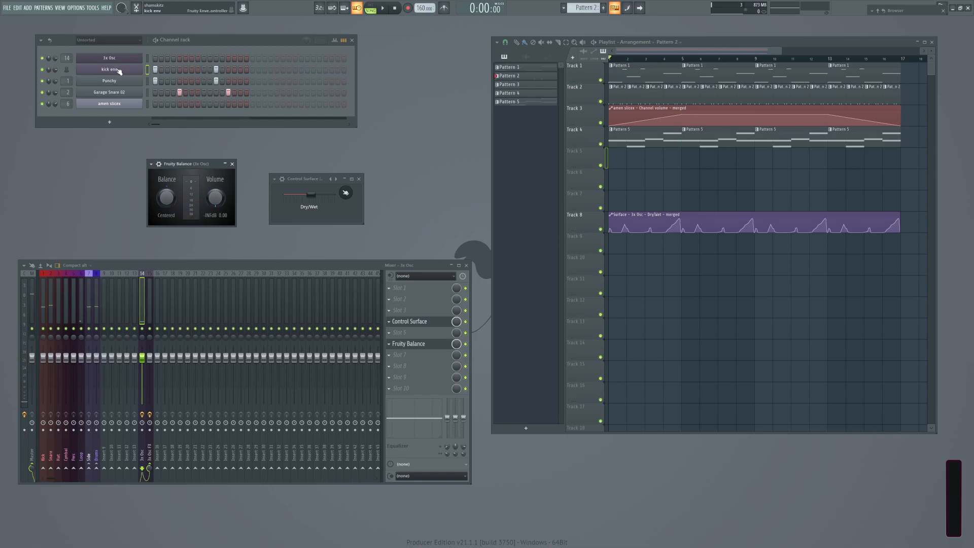
Load the Short burst preset into the kick env envelope and listen to its effect on the 3x Osc volume.
left_click(118, 69)
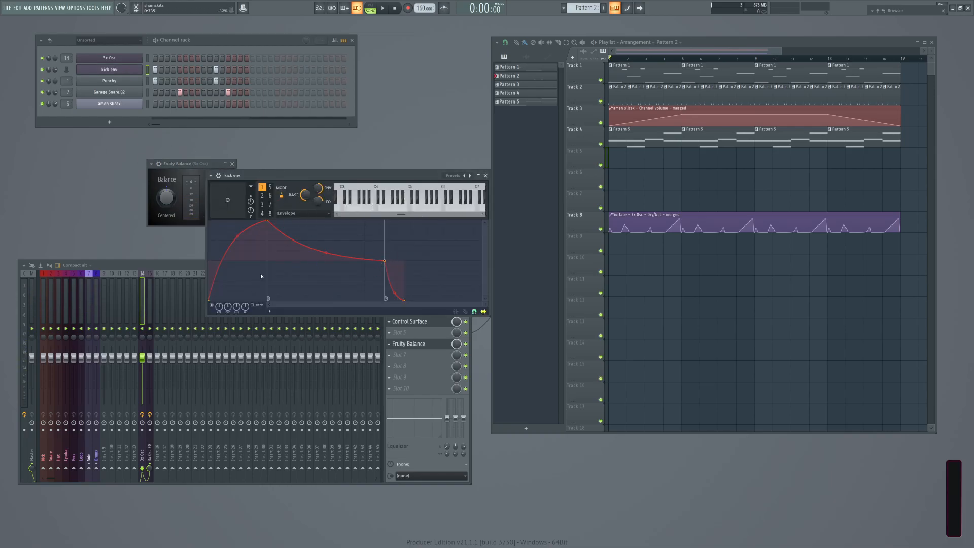
left_click(272, 307)
mouse_move(301, 320)
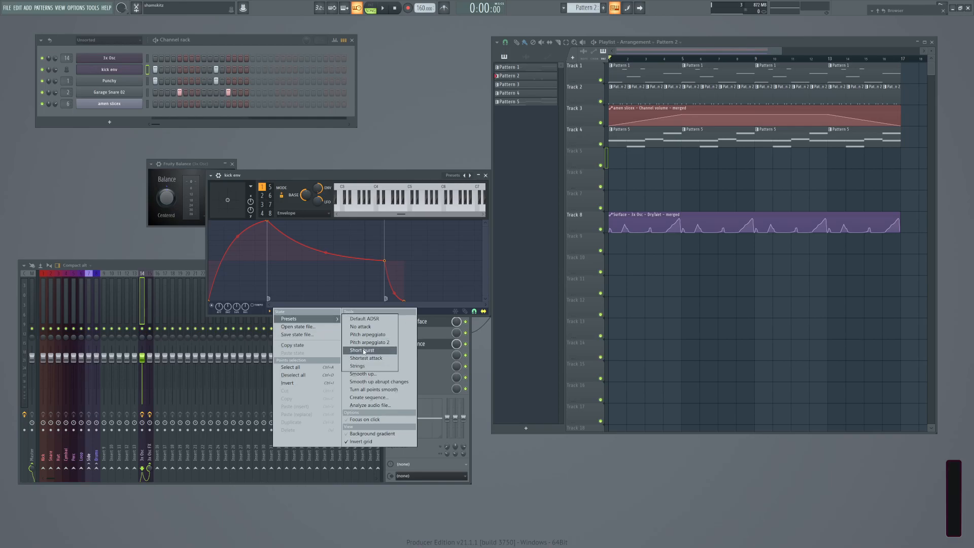
left_click(362, 350)
key("space")
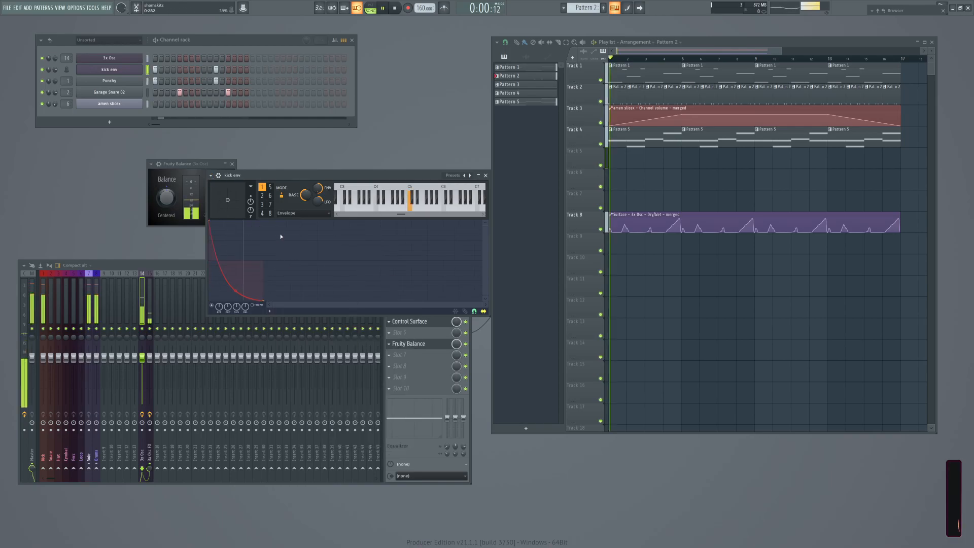
left_click_drag(355, 177, 402, 241)
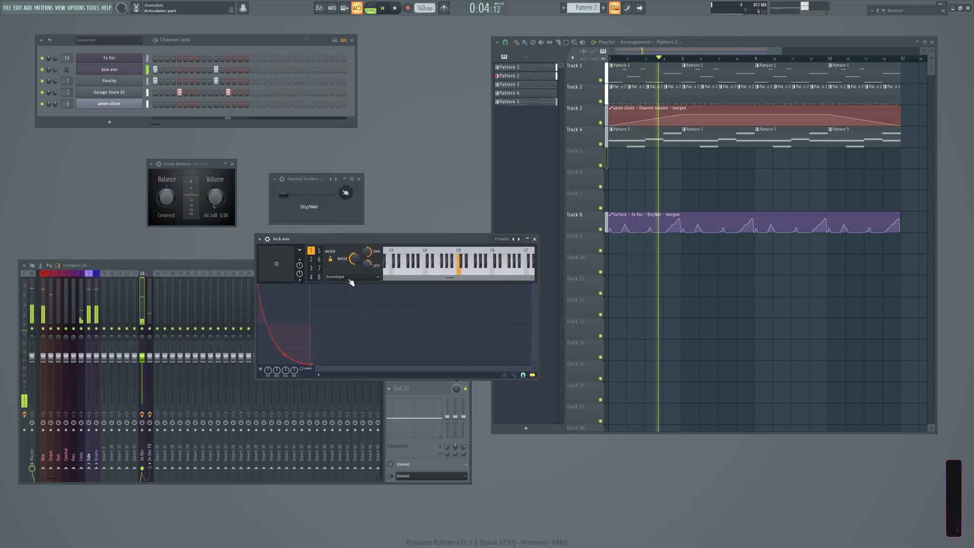
key("space")
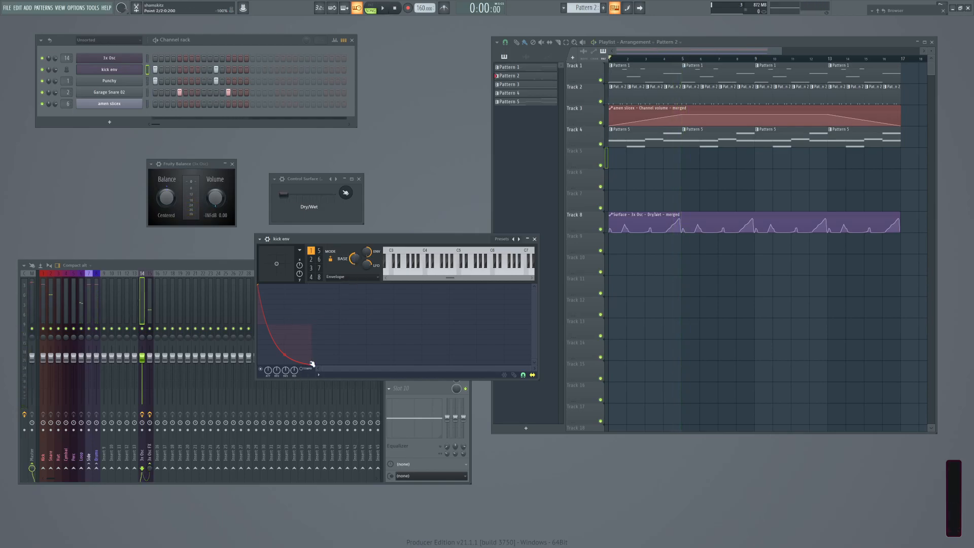
Reshape the kick env envelope into a rise from minimum to maximum with a slow-starting curve during playback.
left_click_drag(314, 366, 311, 285)
key("space")
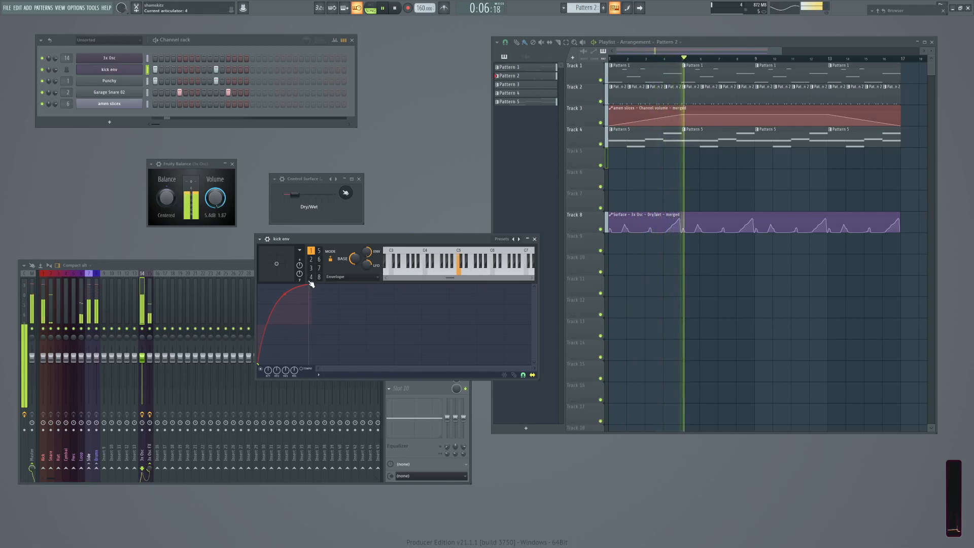
left_click_drag(311, 284, 420, 286)
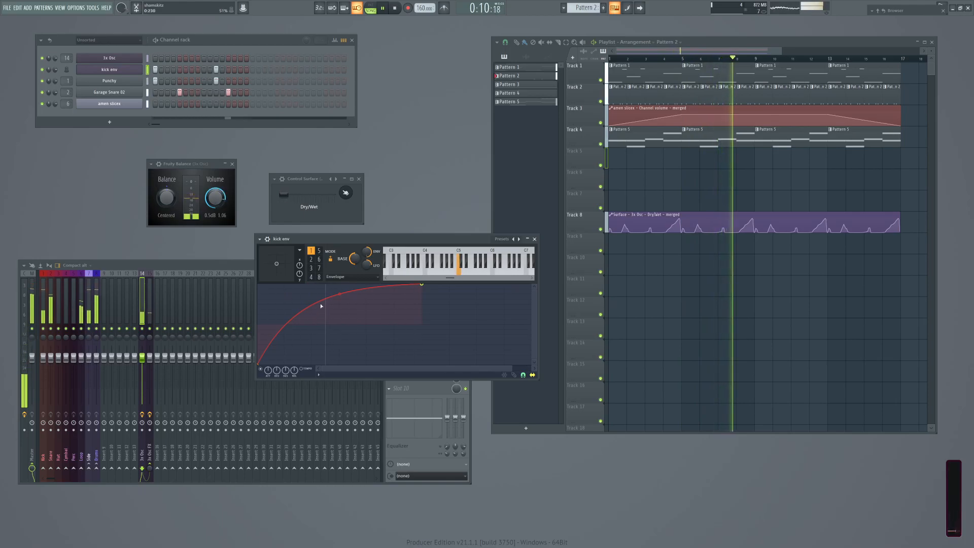
left_click_drag(339, 294, 339, 360)
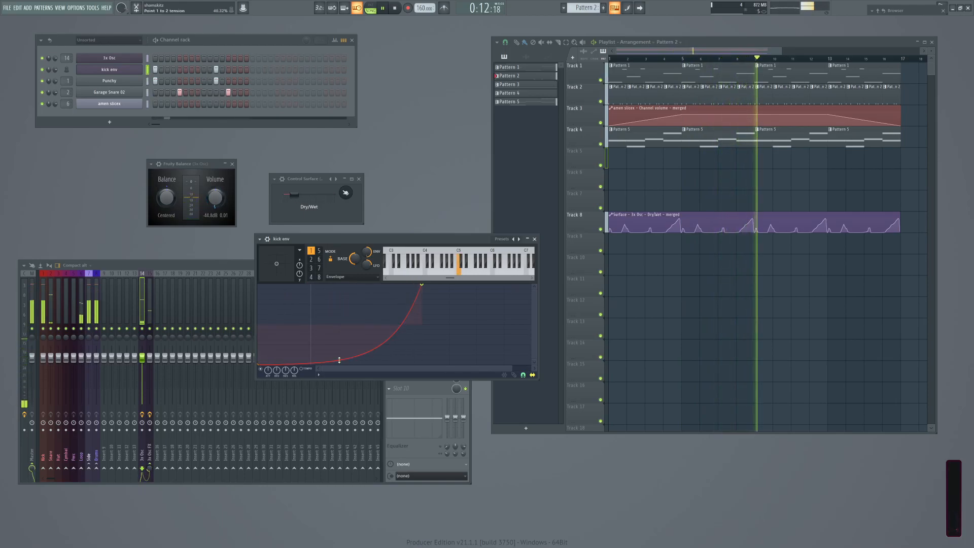
Shorten the kick env envelope's rise by ear and mark its end point as Sustain / loop end.
left_click_drag(421, 288, 286, 282)
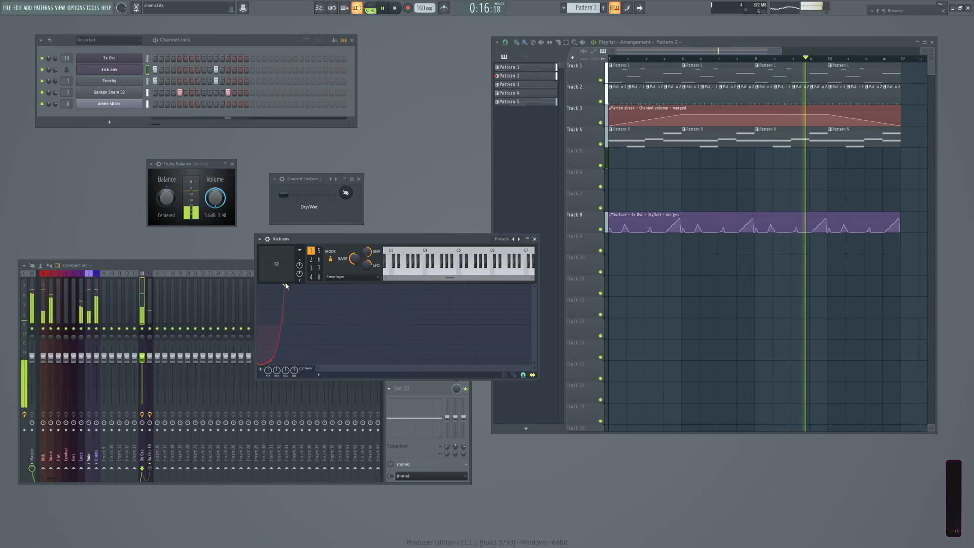
left_click_drag(284, 283, 312, 285)
right_click(312, 286)
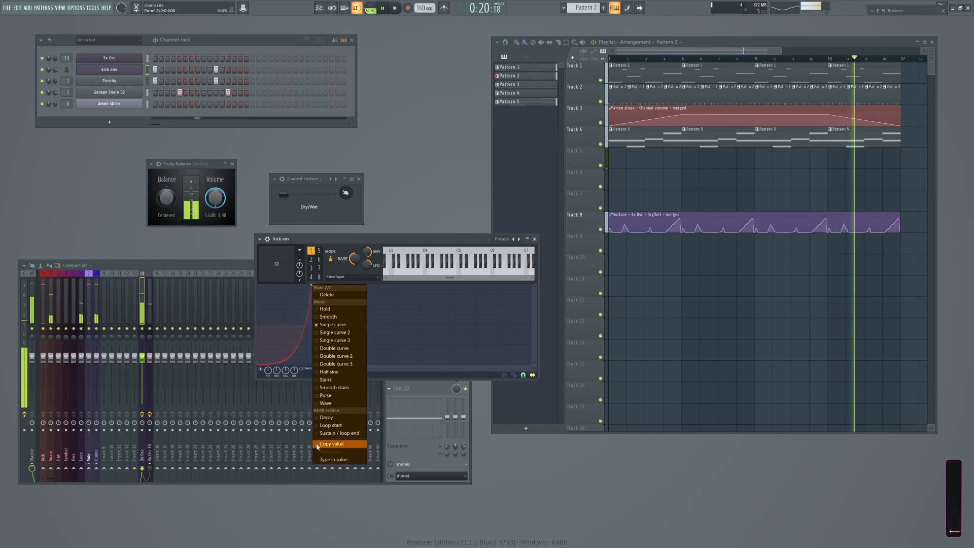
left_click(338, 433)
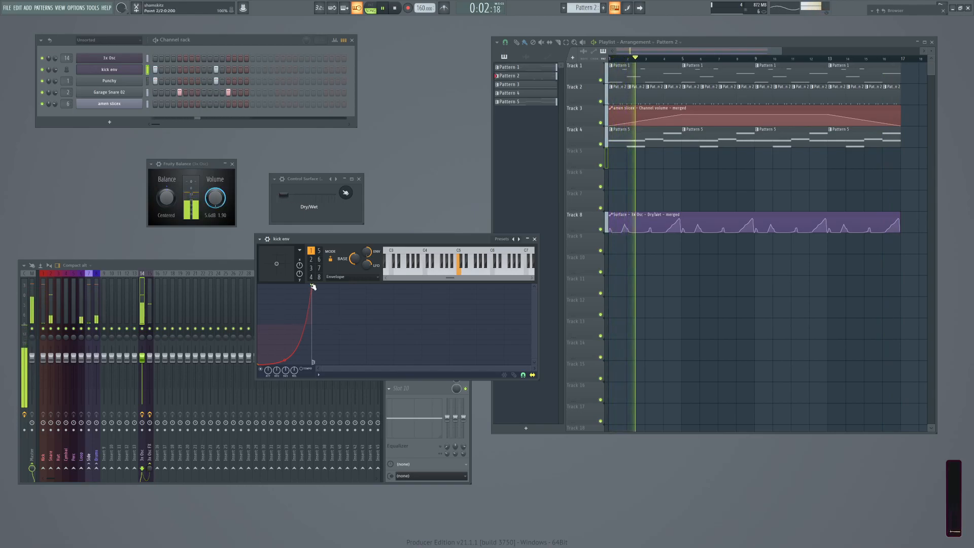
left_click_drag(311, 284, 477, 285)
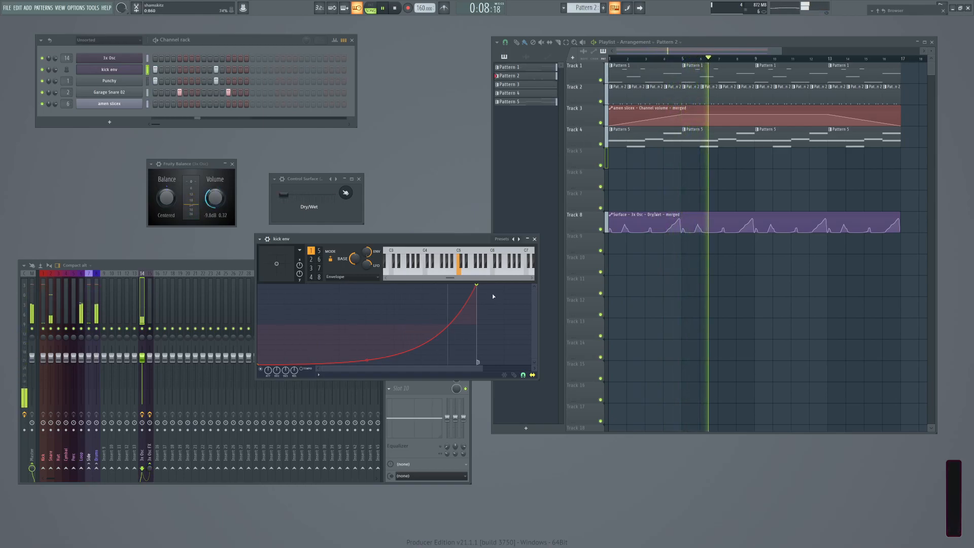
left_click_drag(477, 286, 284, 284)
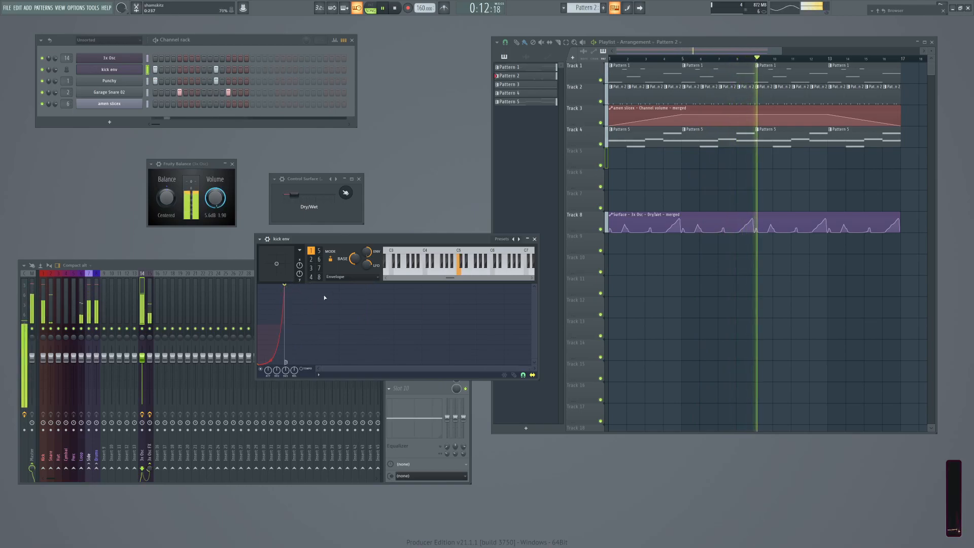
Switch the kick env articulator's mode to X, turn its base level down to minimum and slightly lower the envelope level.
left_click_drag(356, 260, 355, 231)
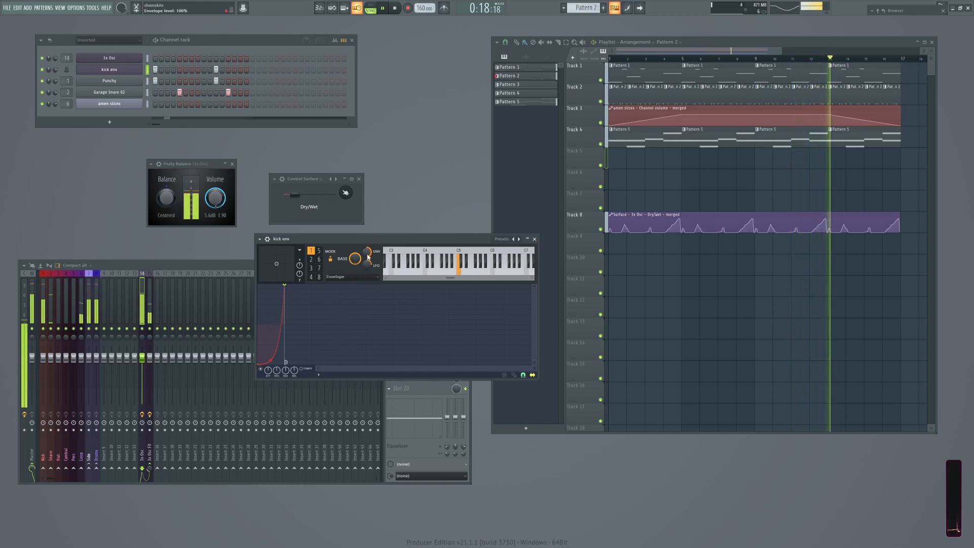
left_click(331, 258)
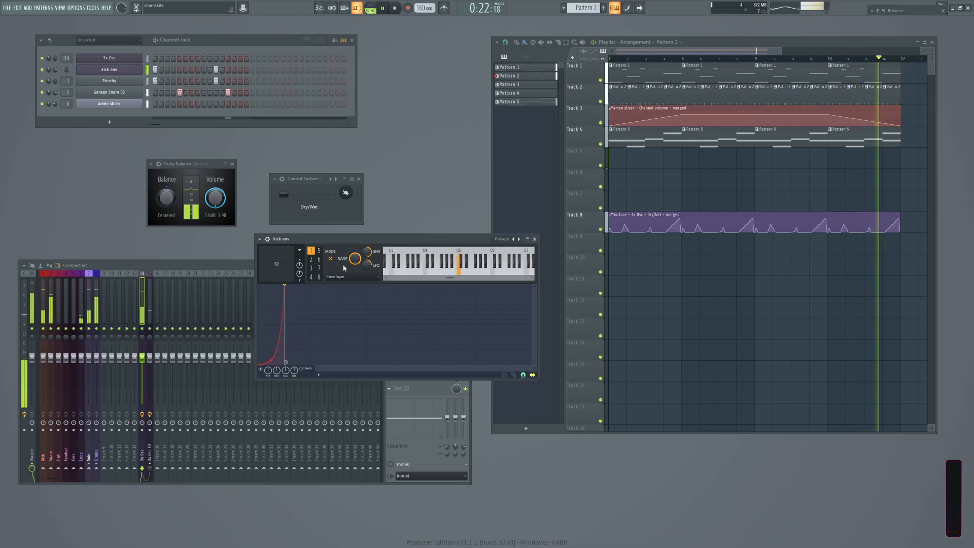
left_click_drag(355, 260, 355, 314)
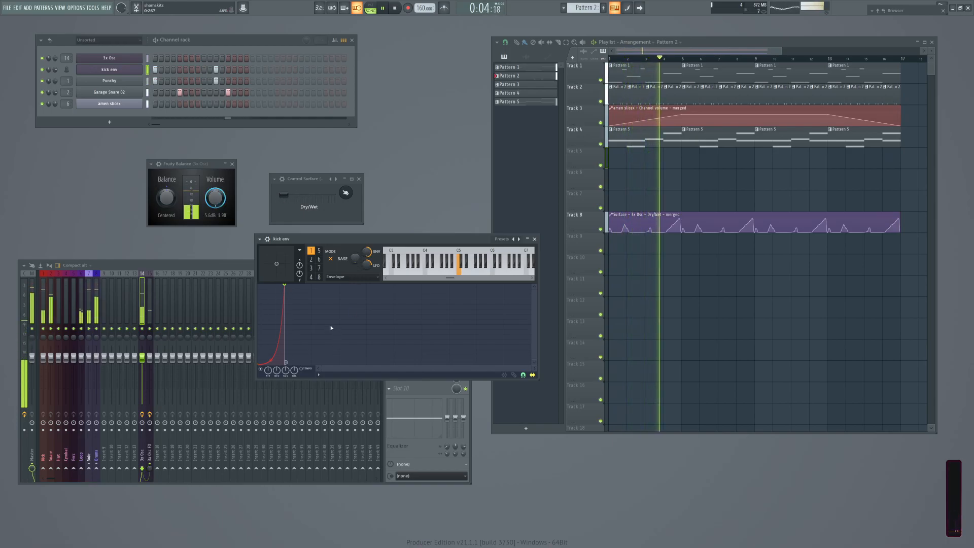
left_click_drag(366, 251, 365, 249)
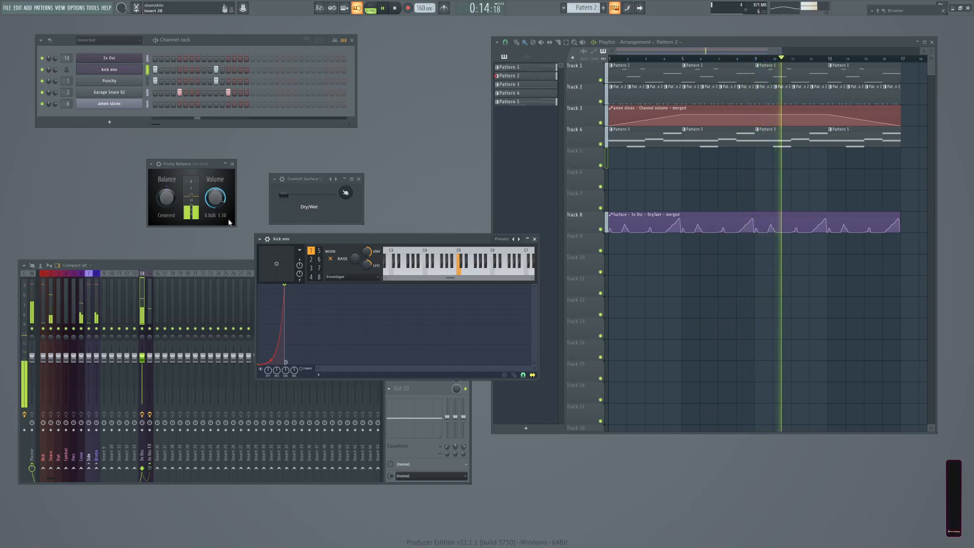
Try a longer envelope rise against the short one during playback, returning to the short one before stopping.
left_click_drag(284, 284, 311, 285)
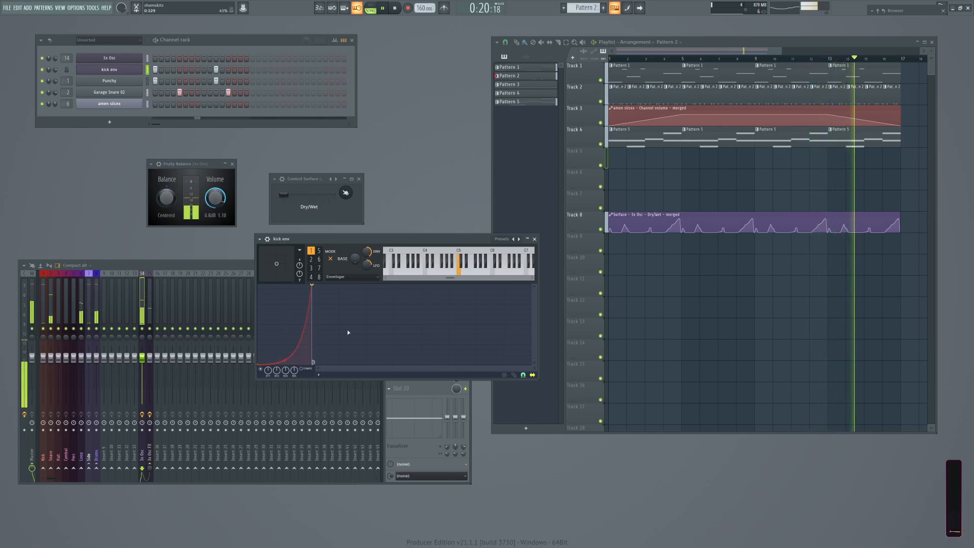
left_click_drag(313, 286, 285, 285)
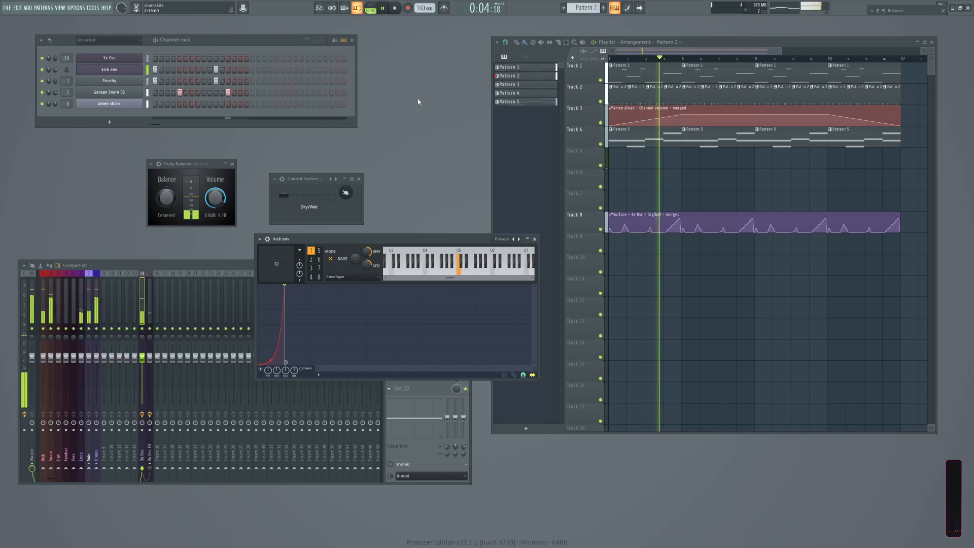
key("space")
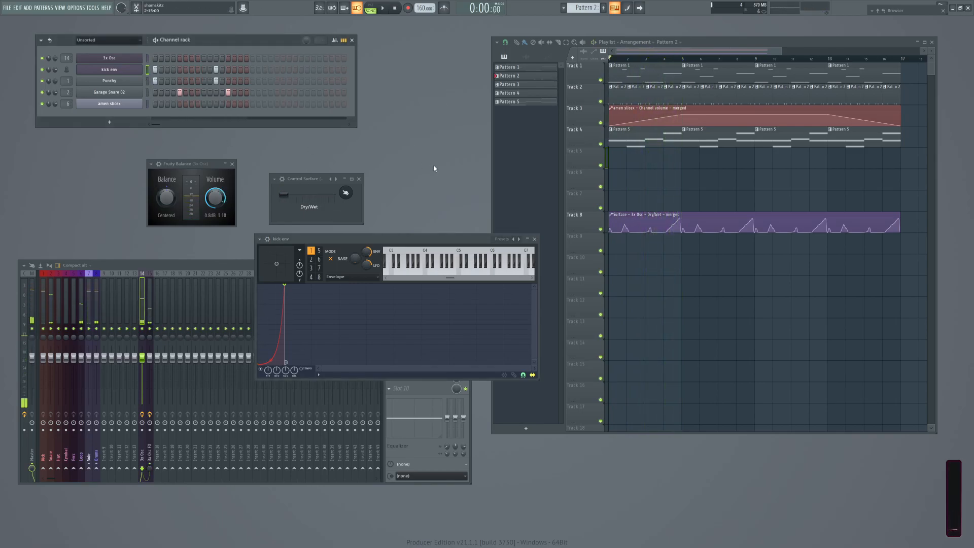
Move the kick env window aside and bring the mixer in front of it, below the Fruity Balance window.
left_click_drag(427, 242, 468, 273)
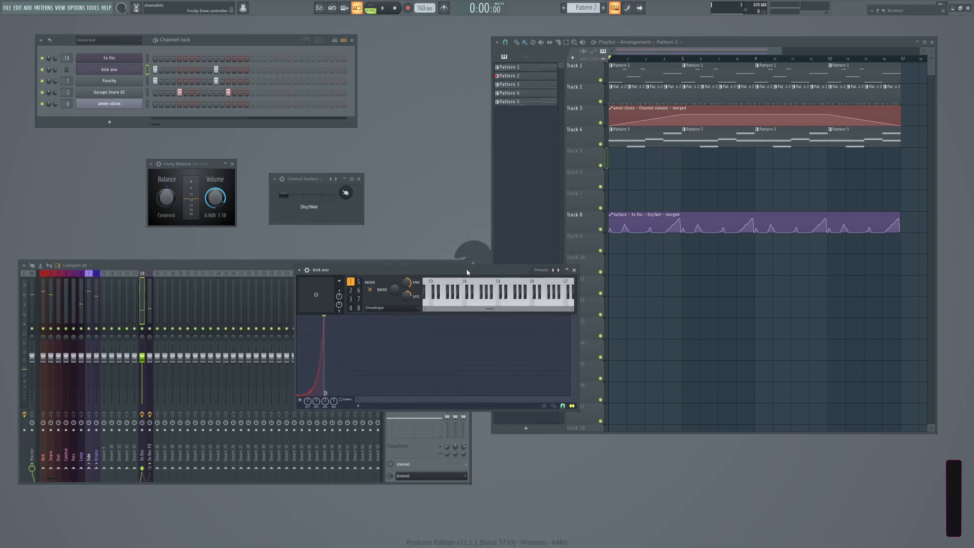
left_click(431, 150)
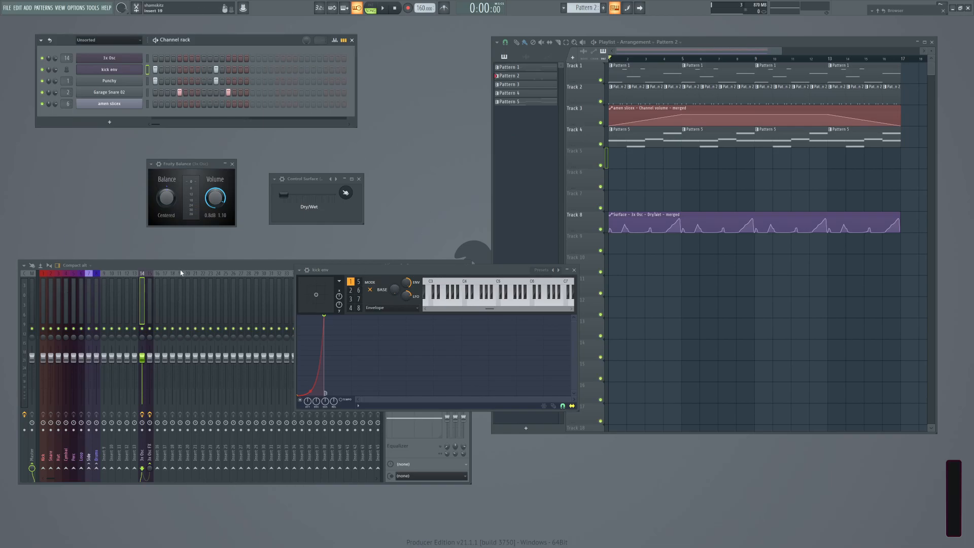
left_click_drag(182, 269, 231, 279)
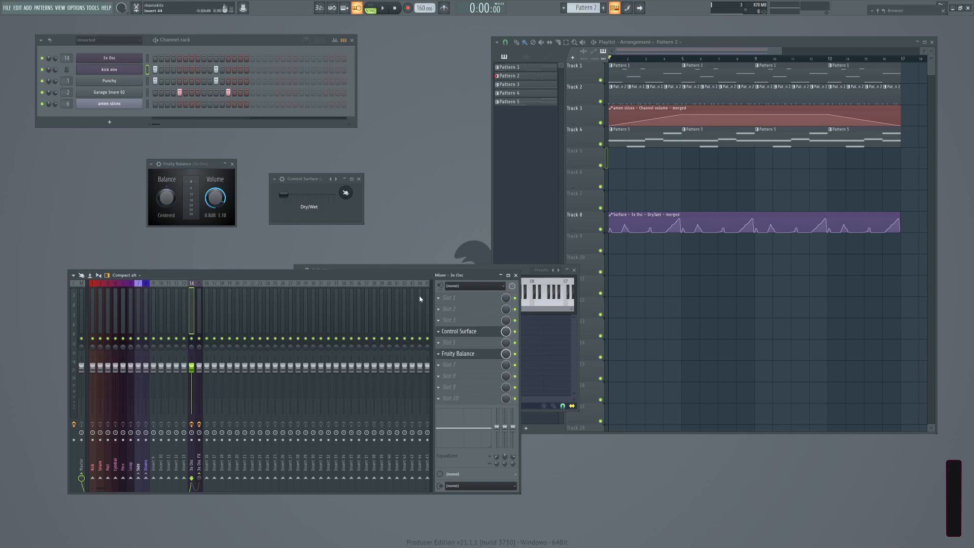
left_click_drag(384, 276, 392, 261)
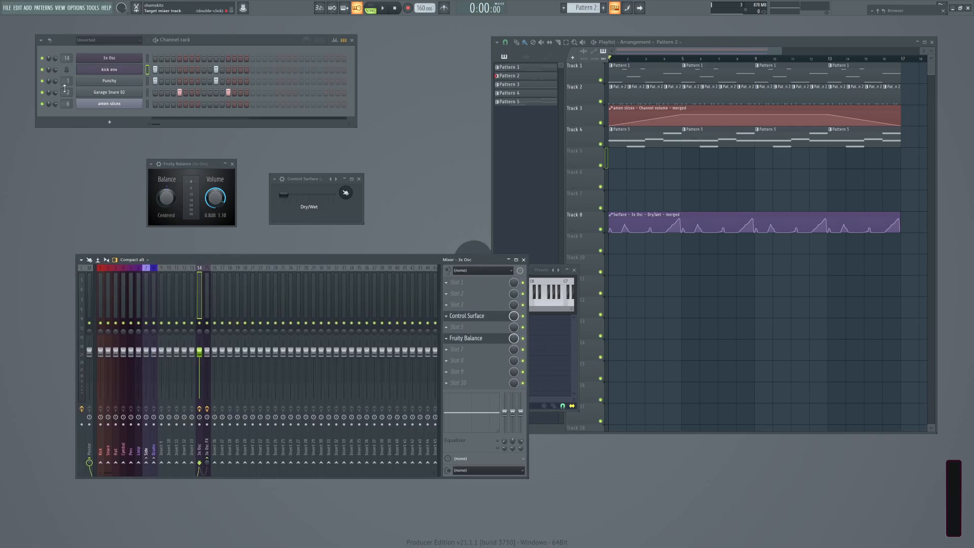
Add a Sytrus channel to the channel rack and load its 90's DnB Pad preset.
left_click(116, 122)
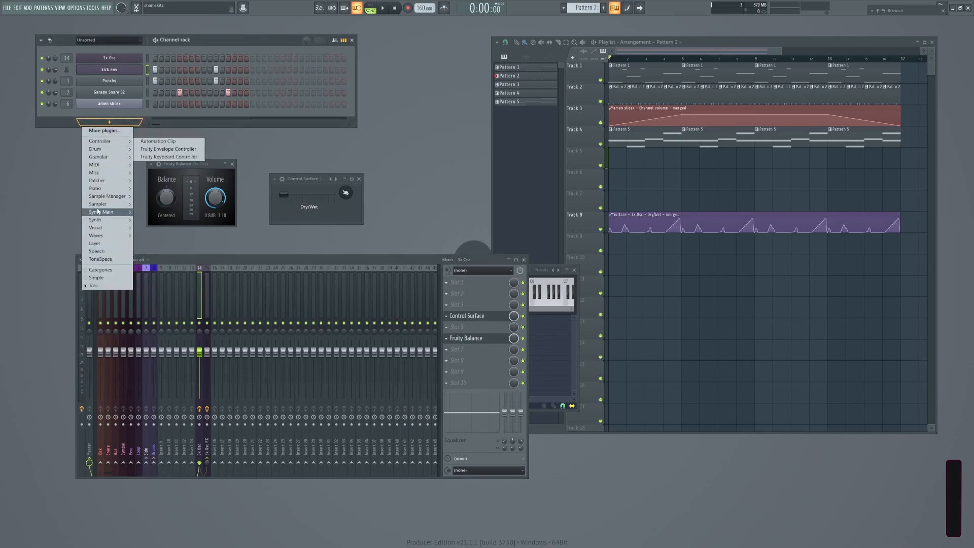
mouse_move(92, 222)
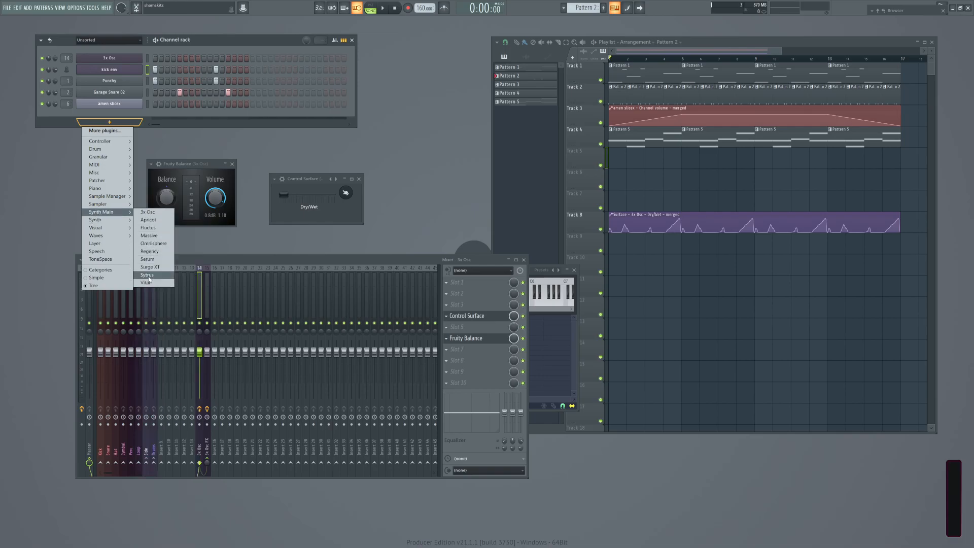
left_click(147, 275)
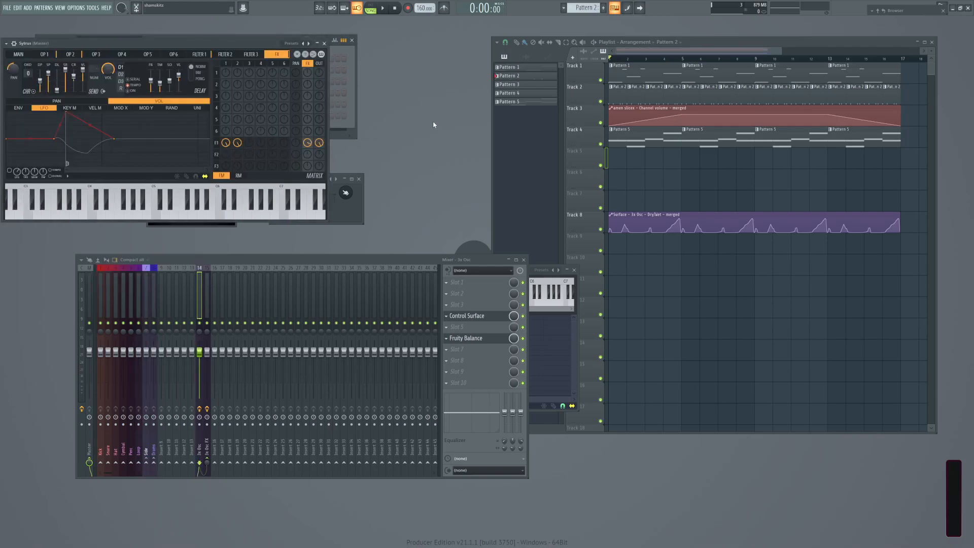
right_click(309, 43)
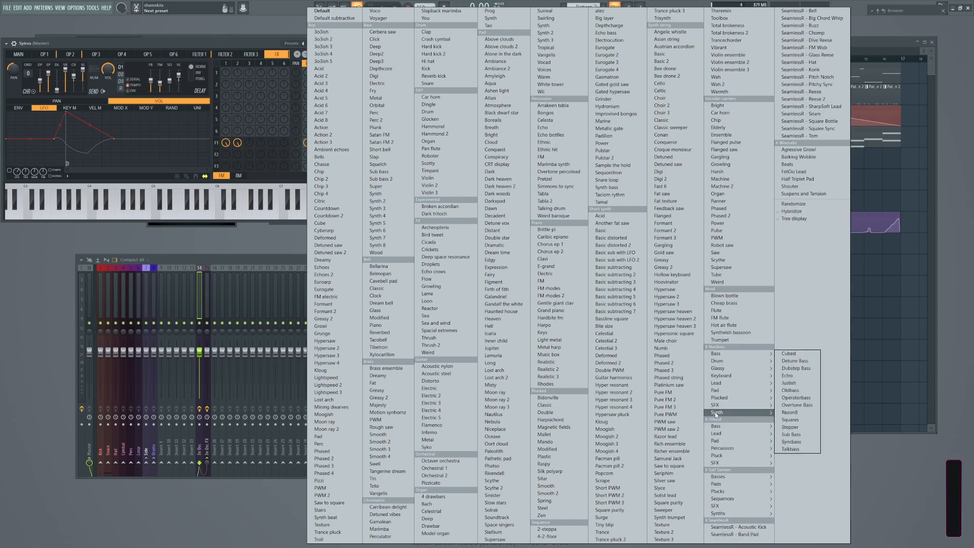
mouse_move(716, 393)
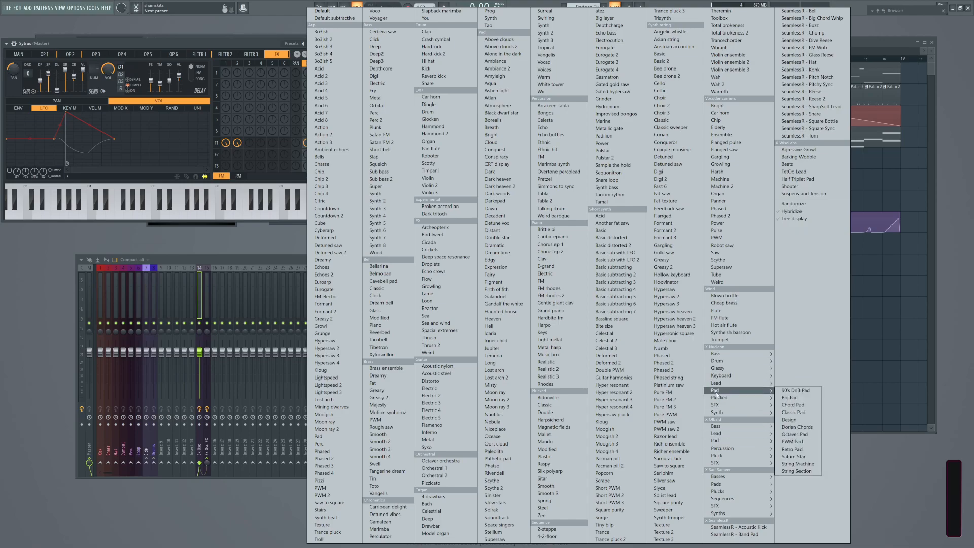
left_click(796, 390)
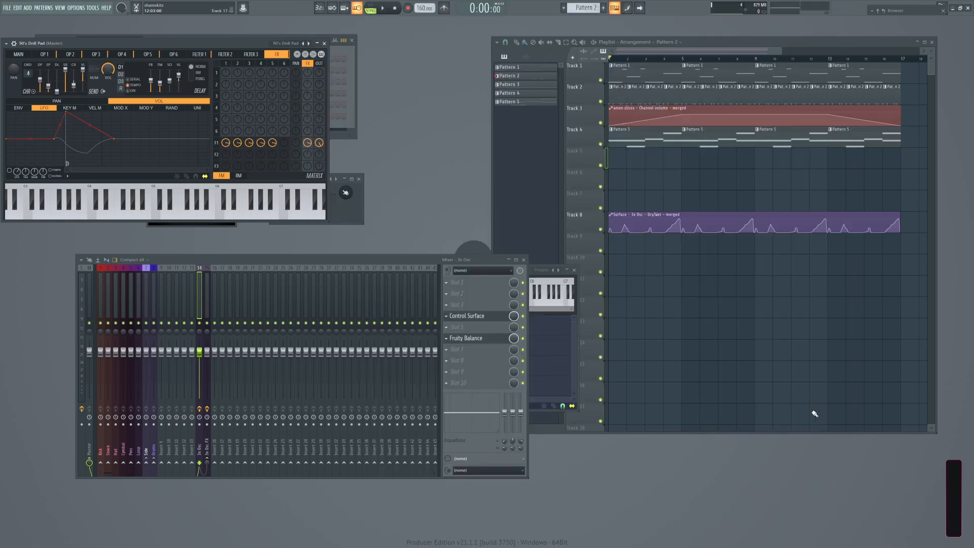
Create Pattern 9 with a note for the 90's DnB Pad, place it at the start of Track 6 and audition it.
left_click(354, 66)
key("F4")
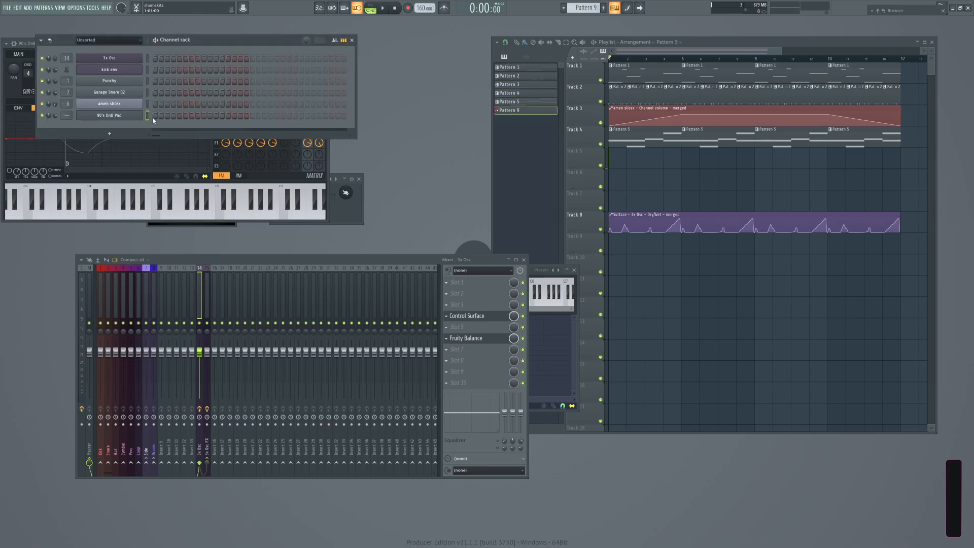
left_click(613, 175)
key("space")
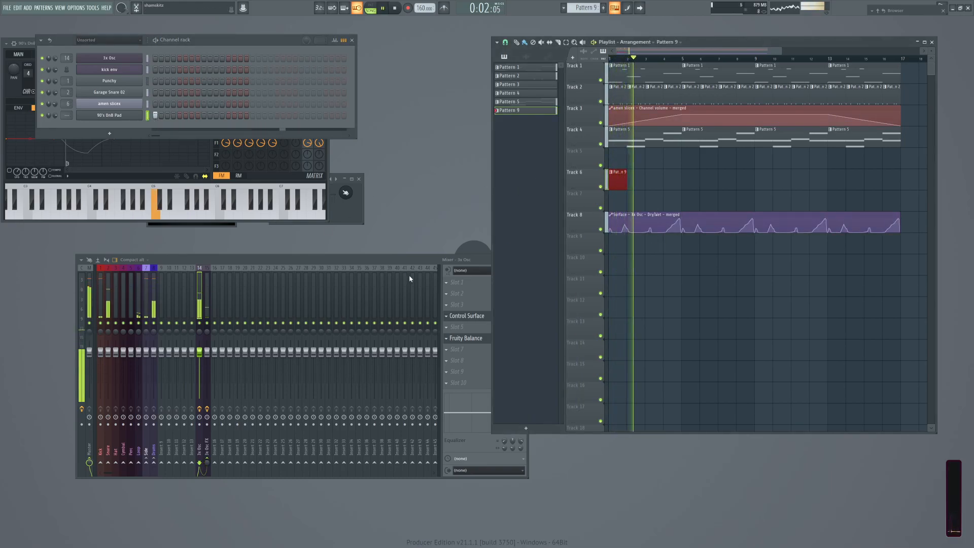
left_click(415, 257)
key("space")
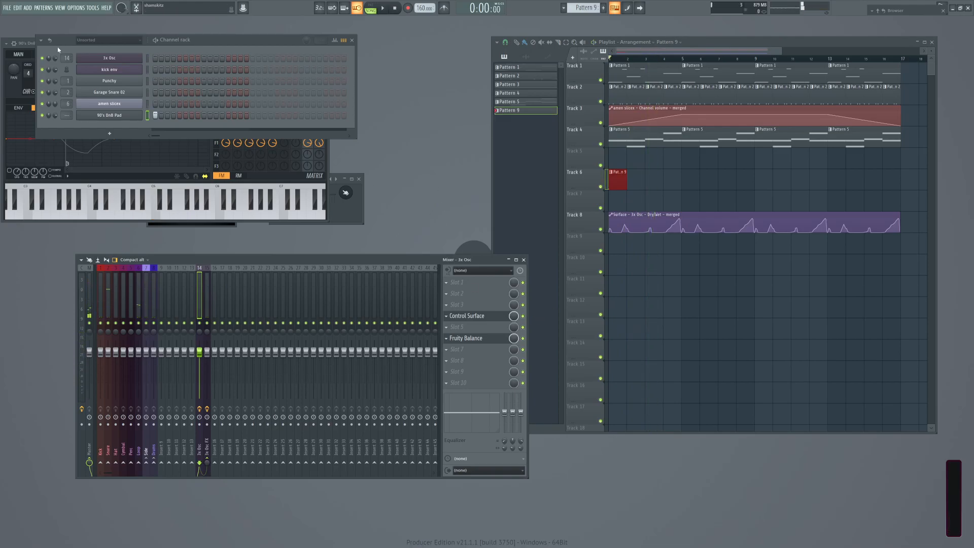
Route the 90's DnB Pad channel to mixer insert 11 and load ValhallaFreqEcho in its effect slot 5.
left_click(176, 284)
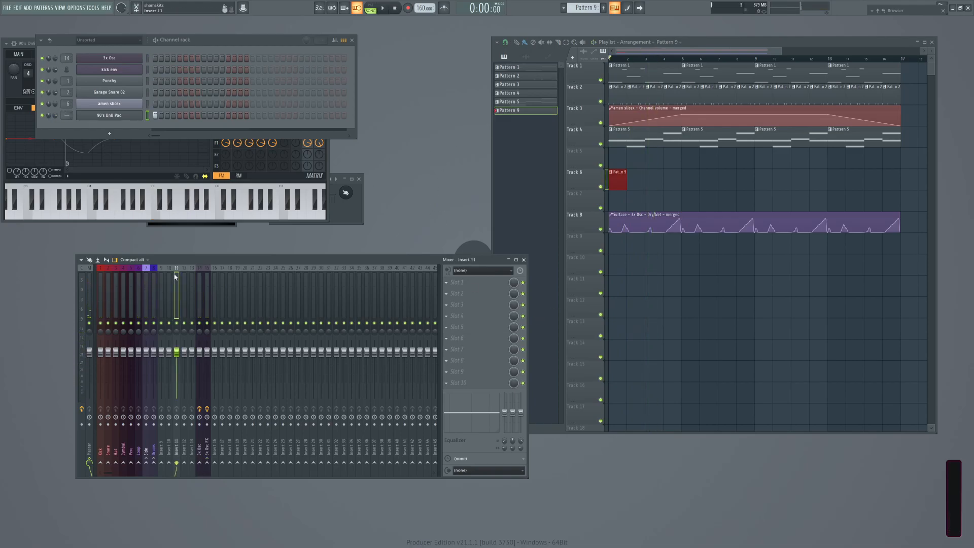
key("ctrl+l")
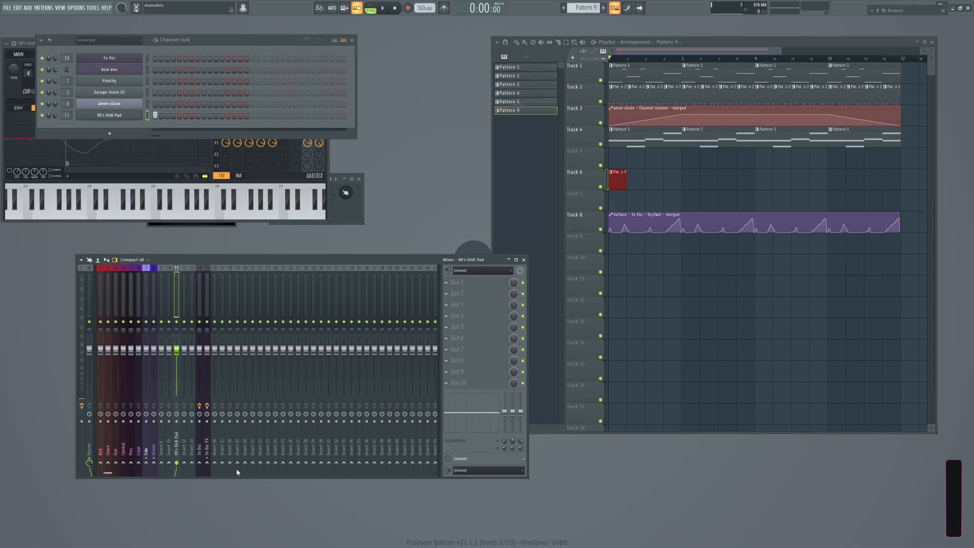
left_click(459, 328)
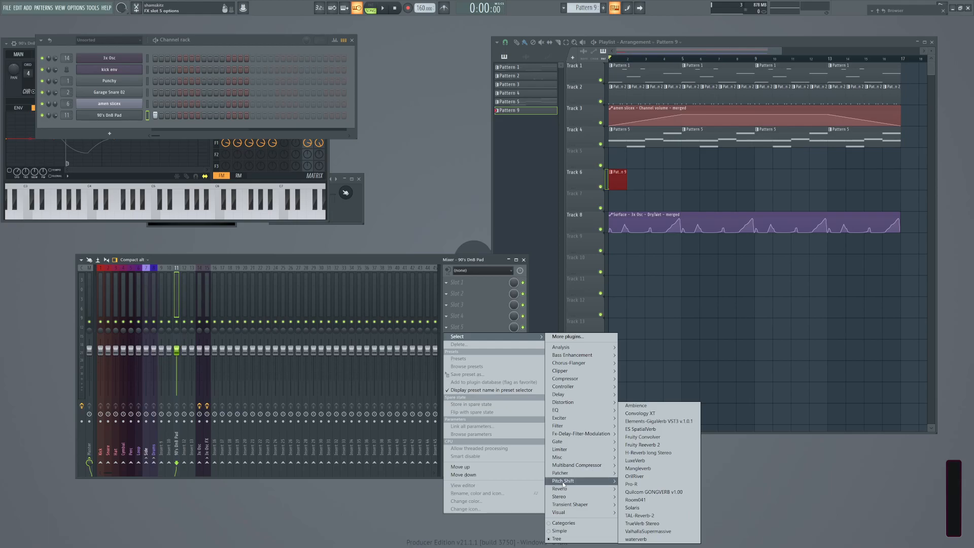
mouse_move(567, 395)
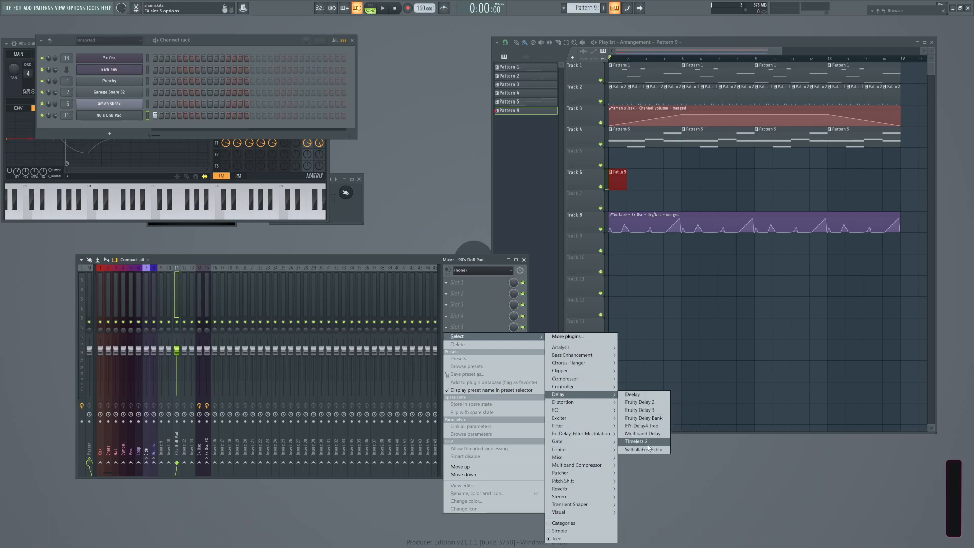
left_click(649, 451)
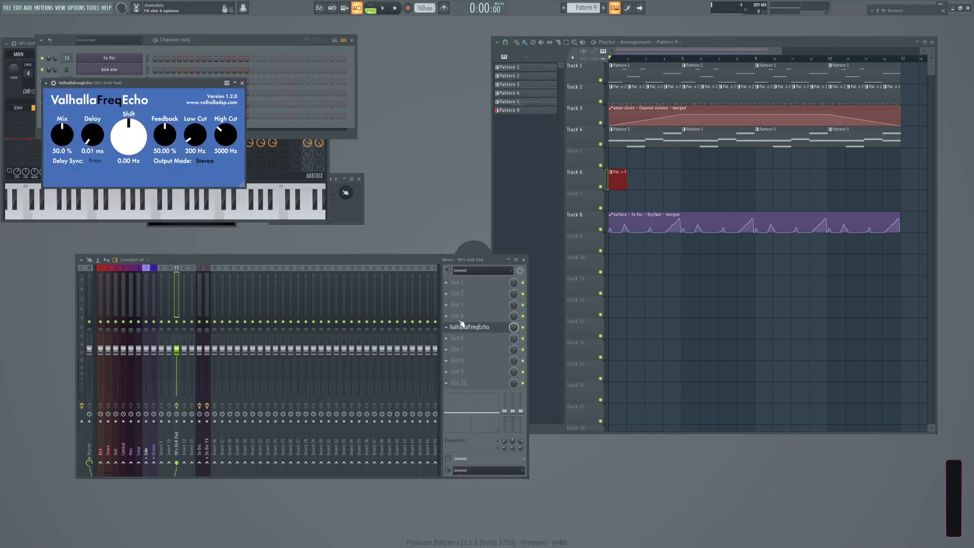
Load the Pro-R reverb in effect slot 6 of the pad's mixer track.
left_click(456, 344)
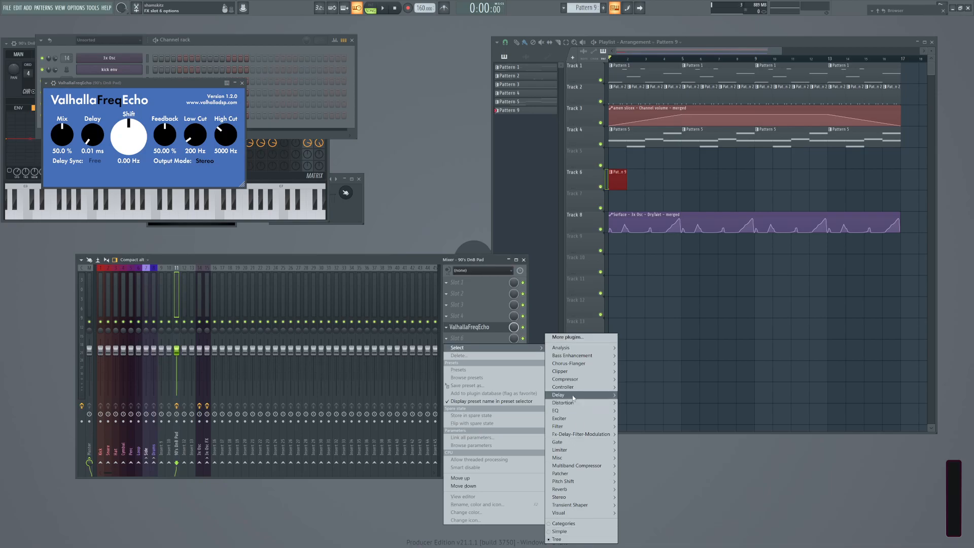
mouse_move(561, 452)
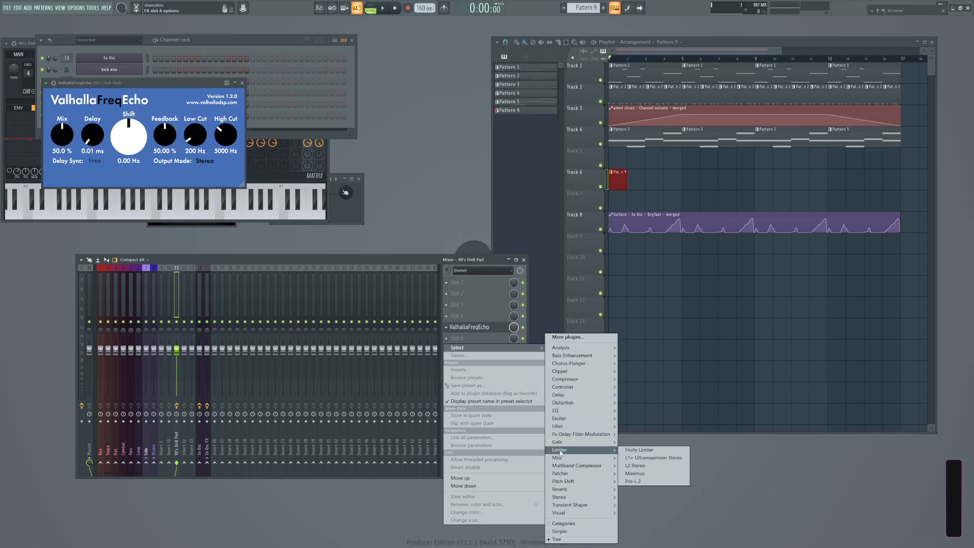
mouse_move(560, 489)
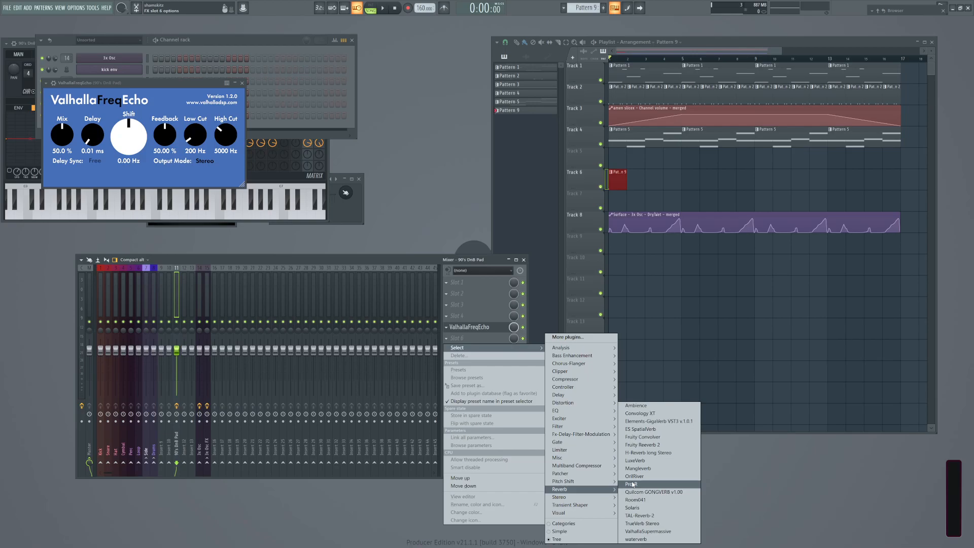
left_click(632, 484)
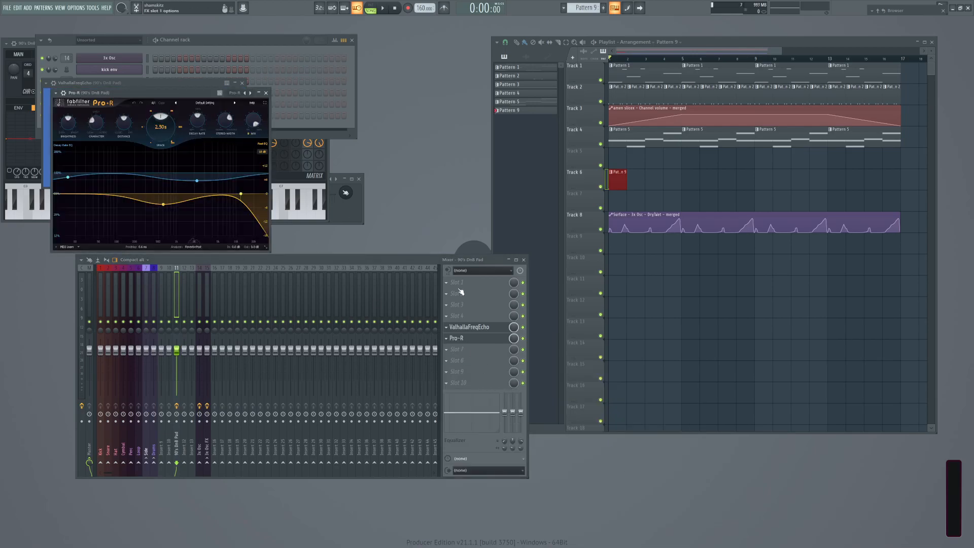
Replace Pro-R in slot 6 of the pad's mixer track with the OrilRiver reverb.
left_click(447, 339)
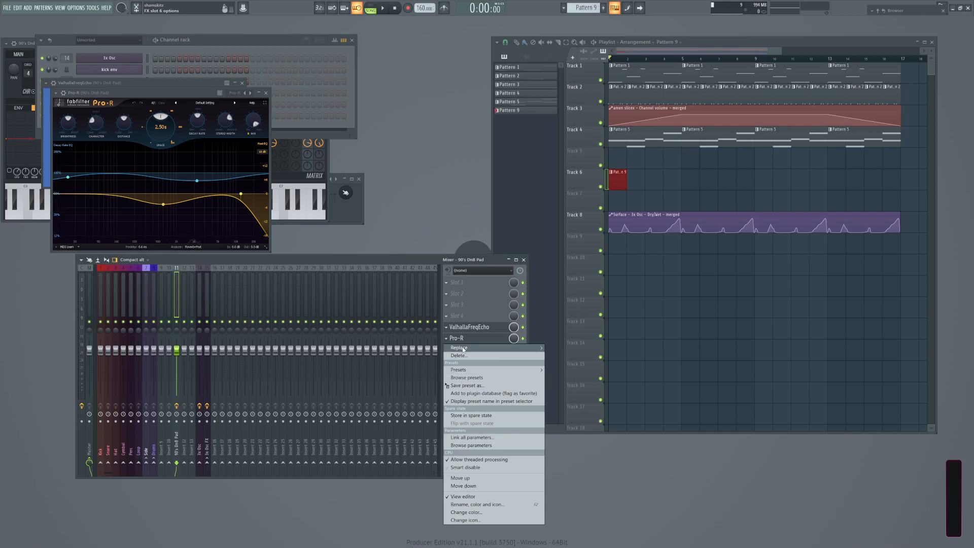
mouse_move(464, 349)
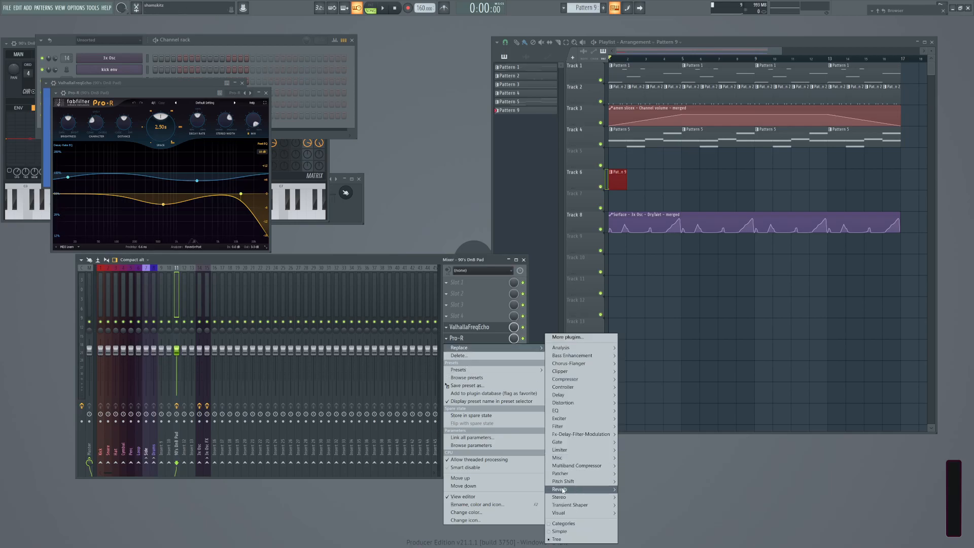
mouse_move(563, 489)
left_click(634, 476)
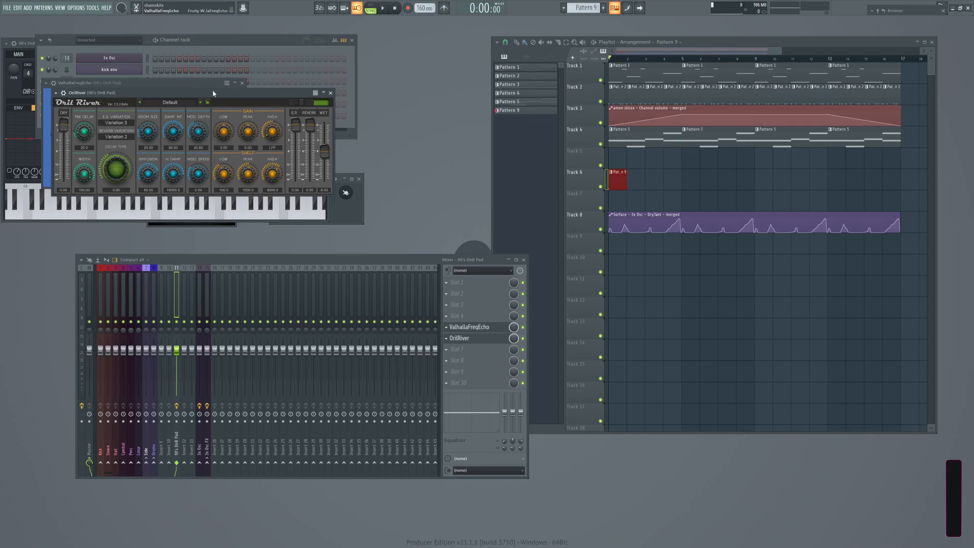
Try OrilRiver's Vibration 2 preset on the pad and listen to it during playback.
left_click(176, 102)
left_click(175, 102)
left_click(175, 102)
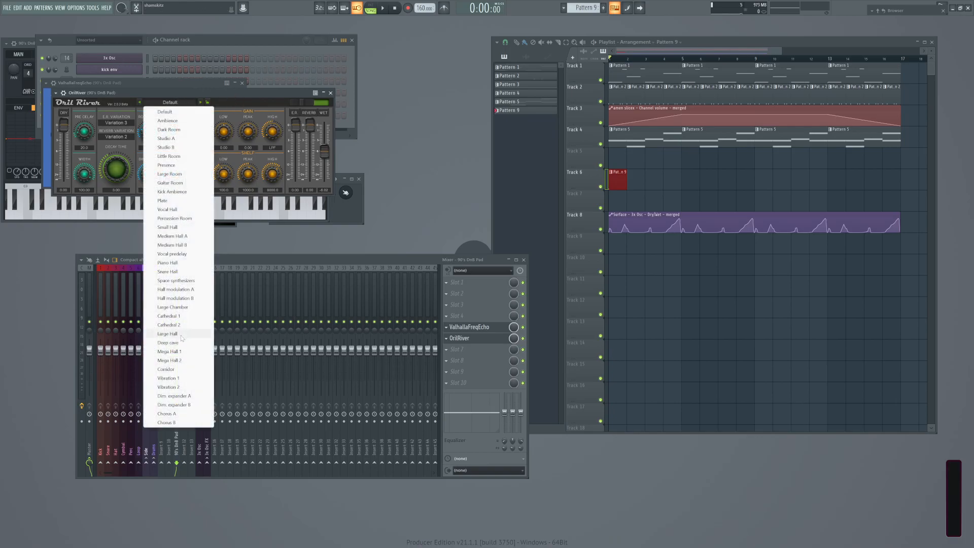
left_click(170, 387)
key("F6")
key("space")
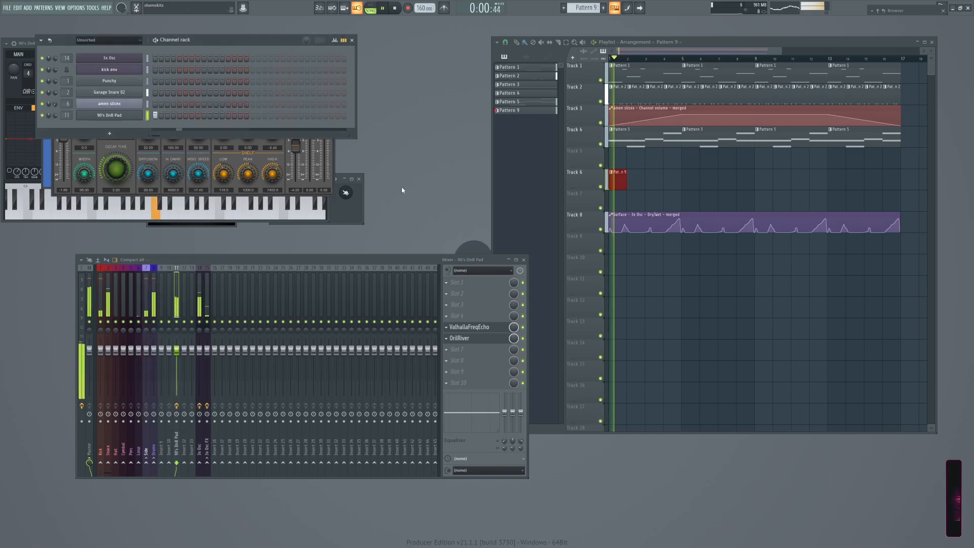
key("space")
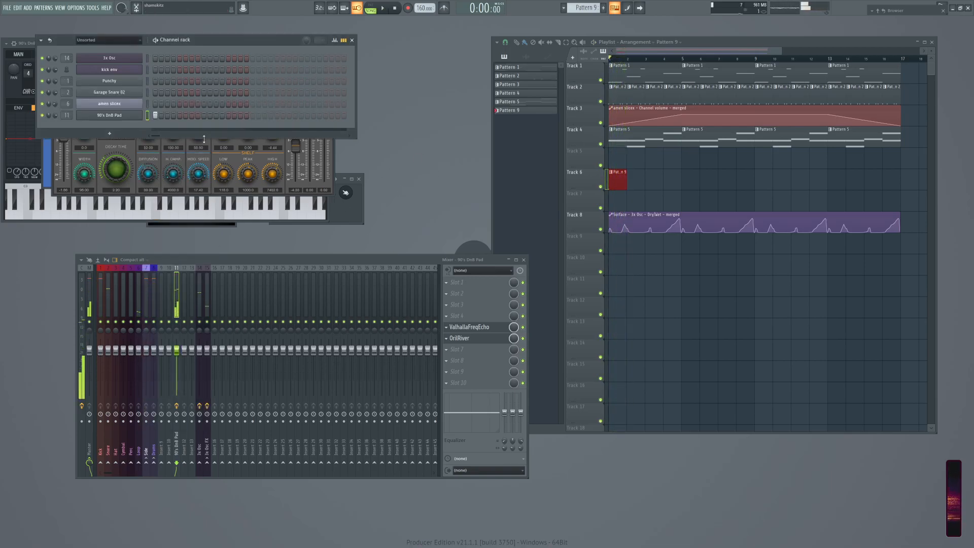
Switch OrilRiver to the Hall modulation A preset, audition it with playback and close its window.
left_click(260, 142)
left_click(170, 102)
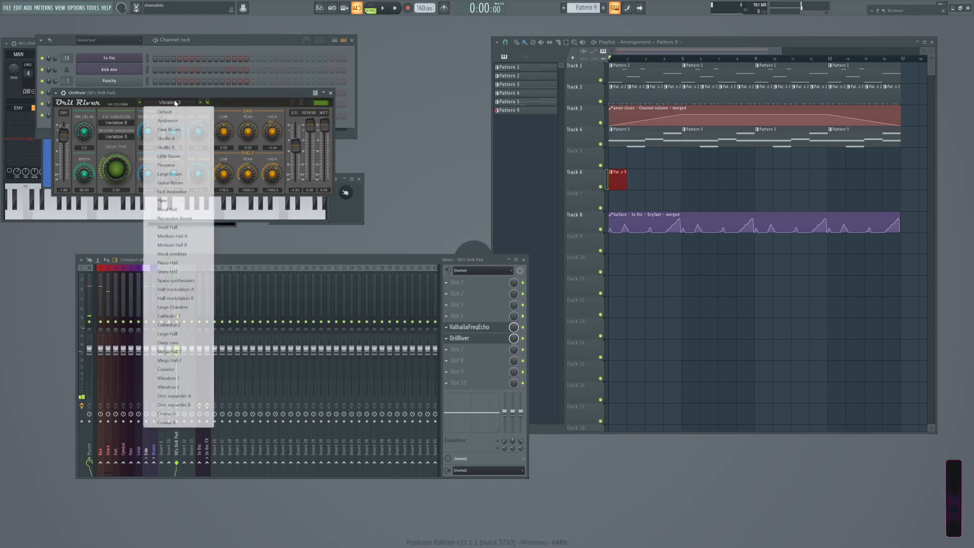
left_click(176, 289)
key("space")
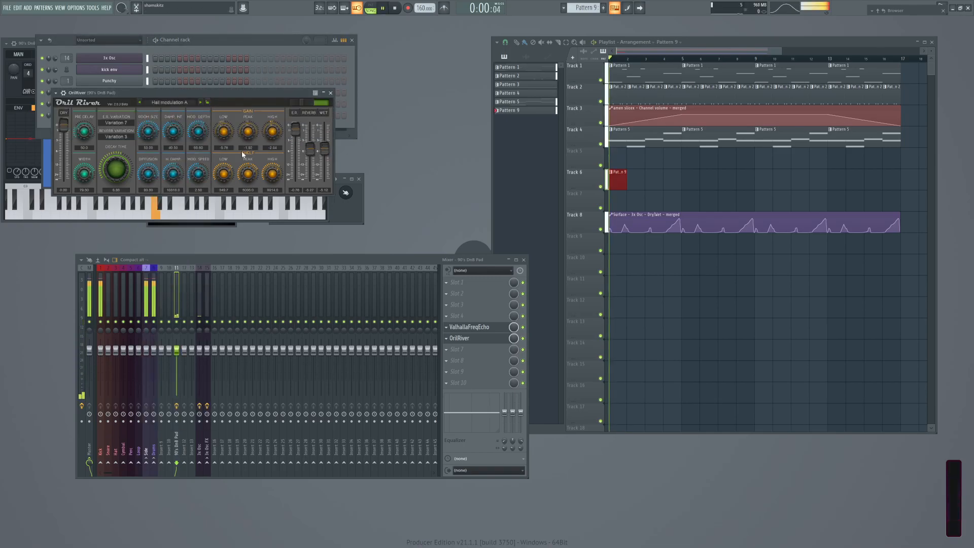
left_click_drag(251, 93, 492, 263)
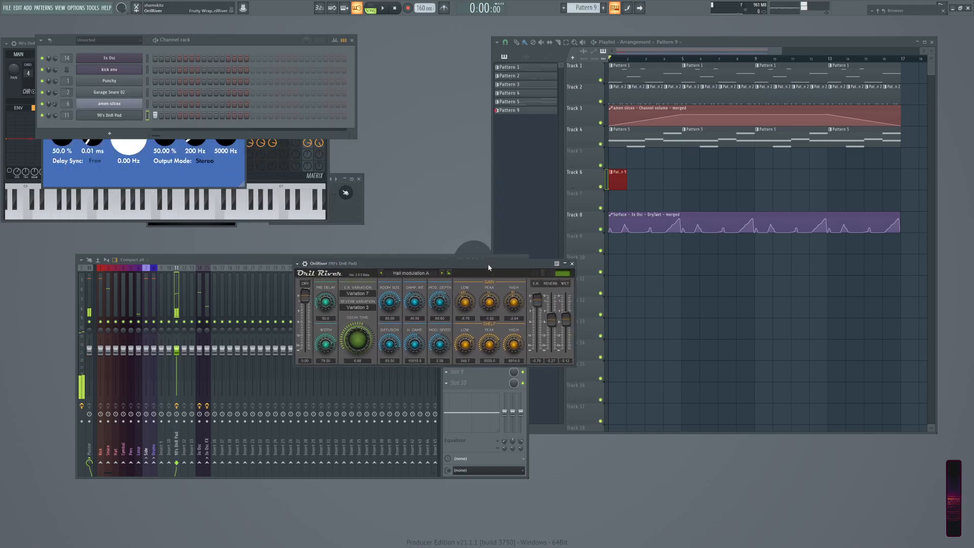
left_click(571, 264)
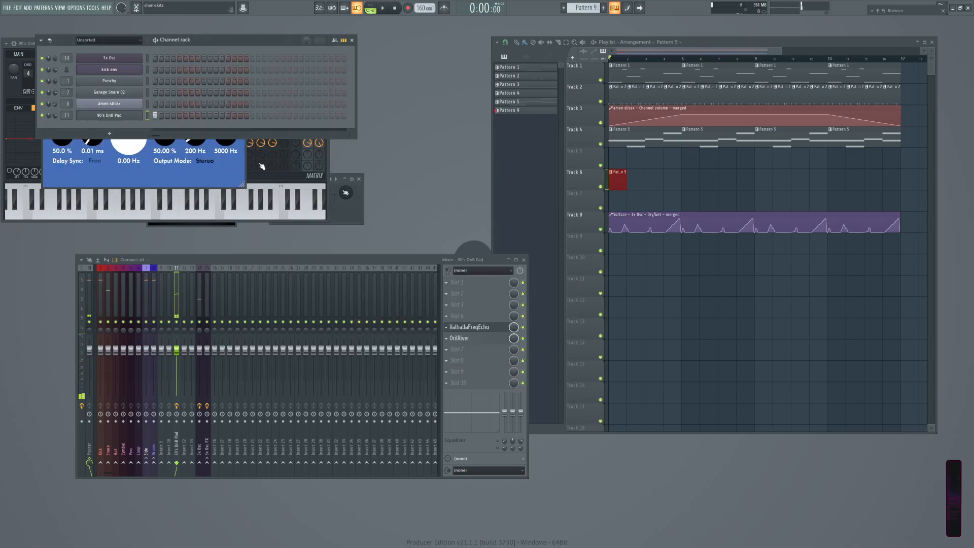
Bring the ValhallaFreqEcho window forward and move it clear of the channel rack, over the mixer's upper edge.
left_click(213, 177)
left_click_drag(161, 86, 483, 213)
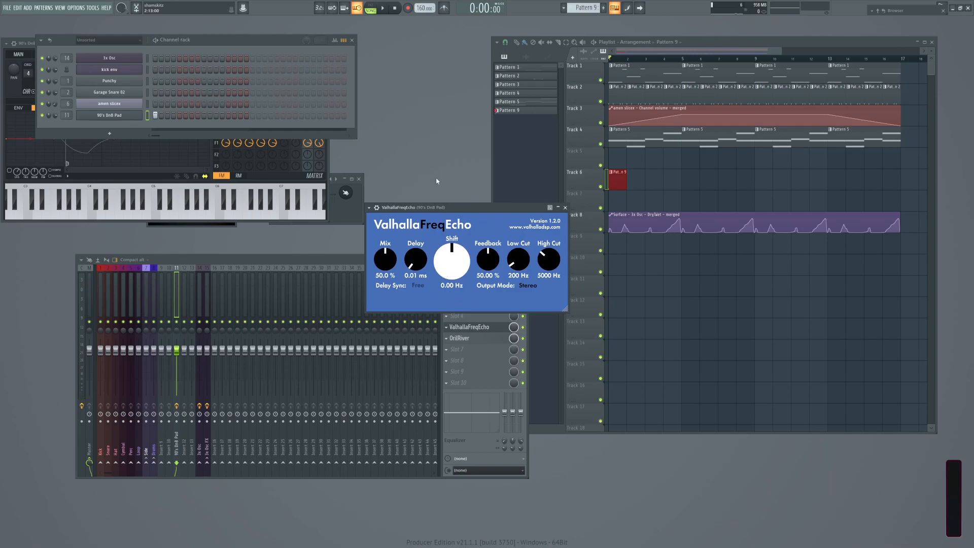
left_click(916, 11)
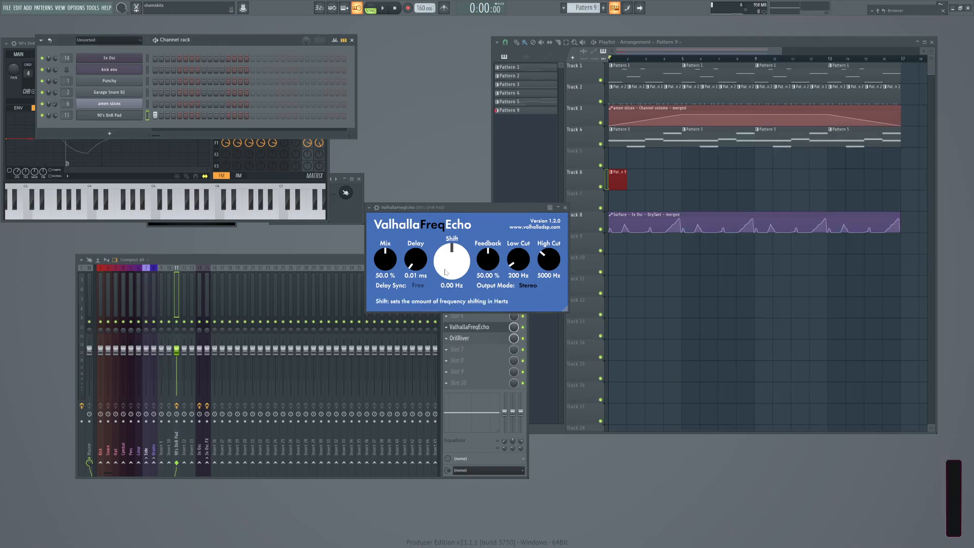
left_click_drag(472, 207, 461, 180)
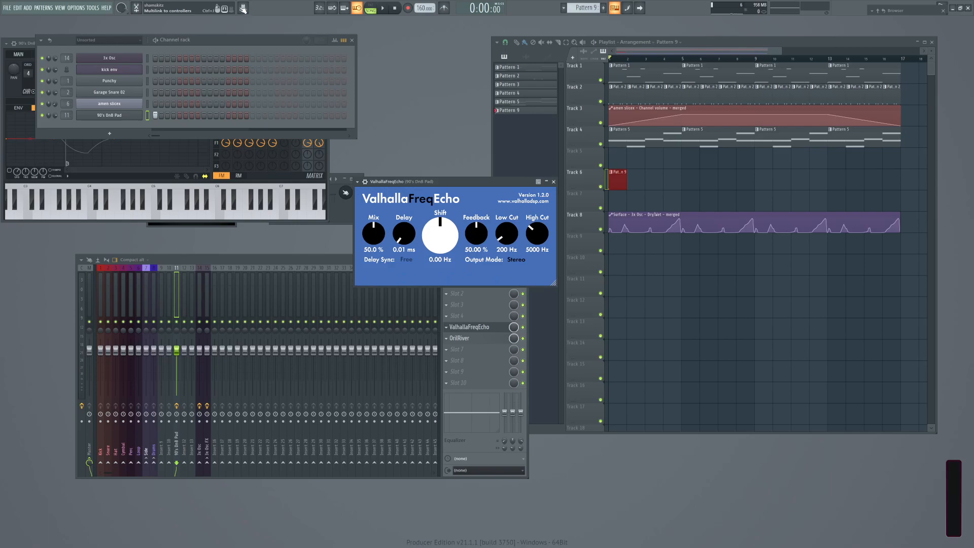
Look at the last-tweaked parameter options, dismiss them and show the current project's contents in the browser.
left_click(246, 10)
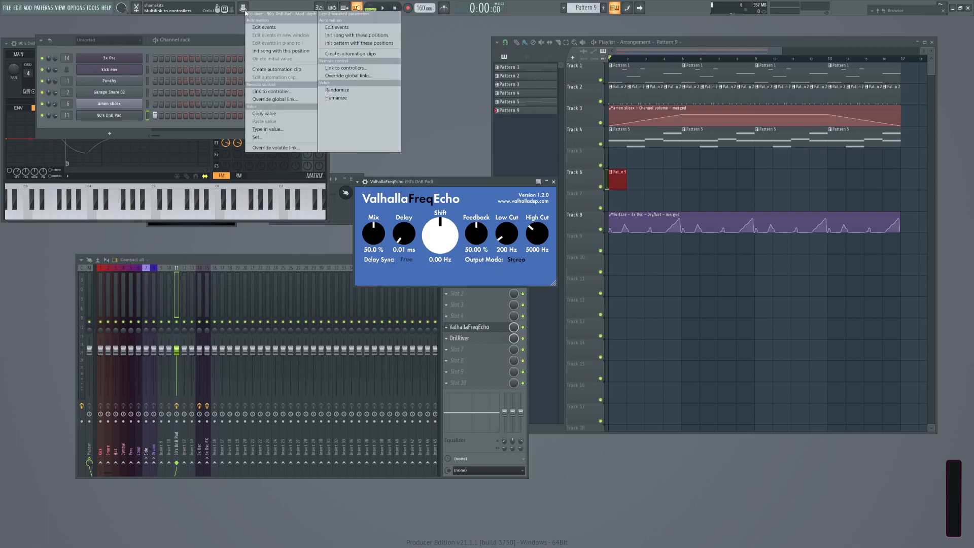
left_click(447, 99)
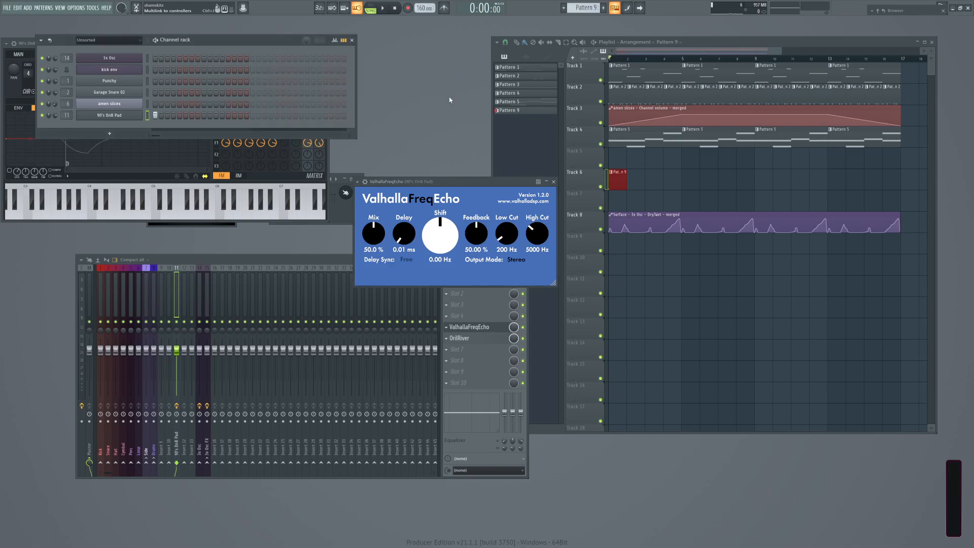
mouse_move(907, 20)
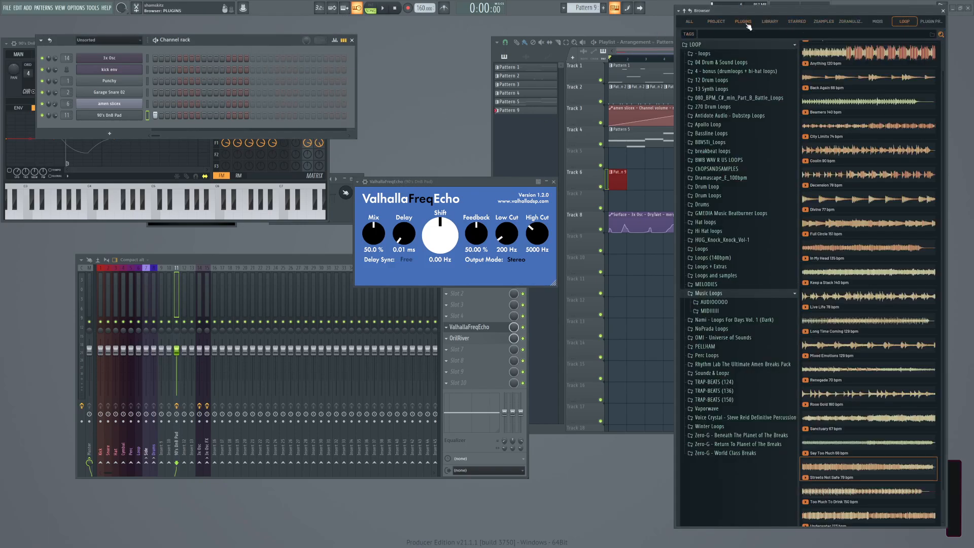
left_click(721, 21)
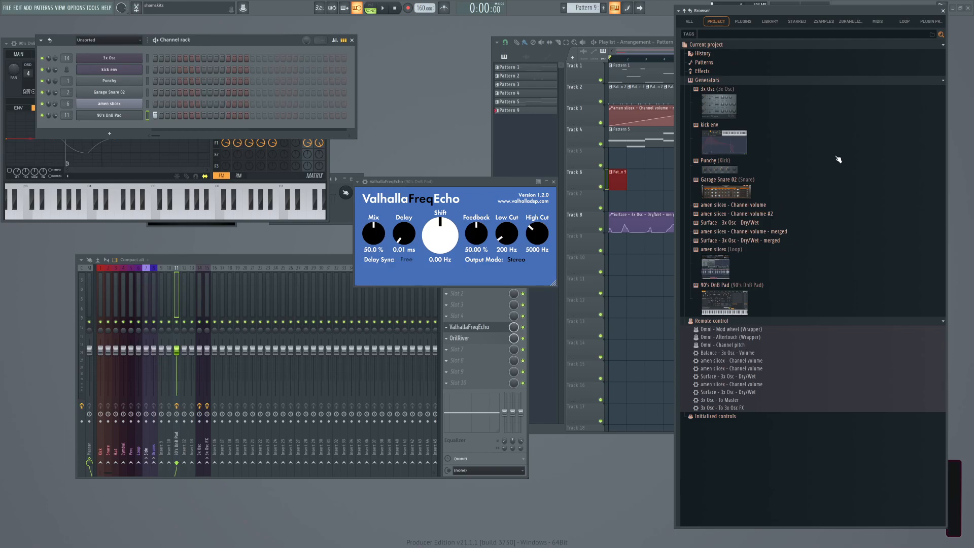
Expand ValhallaFreqEcho under the project's effects, look at the control options for its shift parameter and dismiss them.
right_click(755, 11)
right_click(903, 10)
left_click(703, 71)
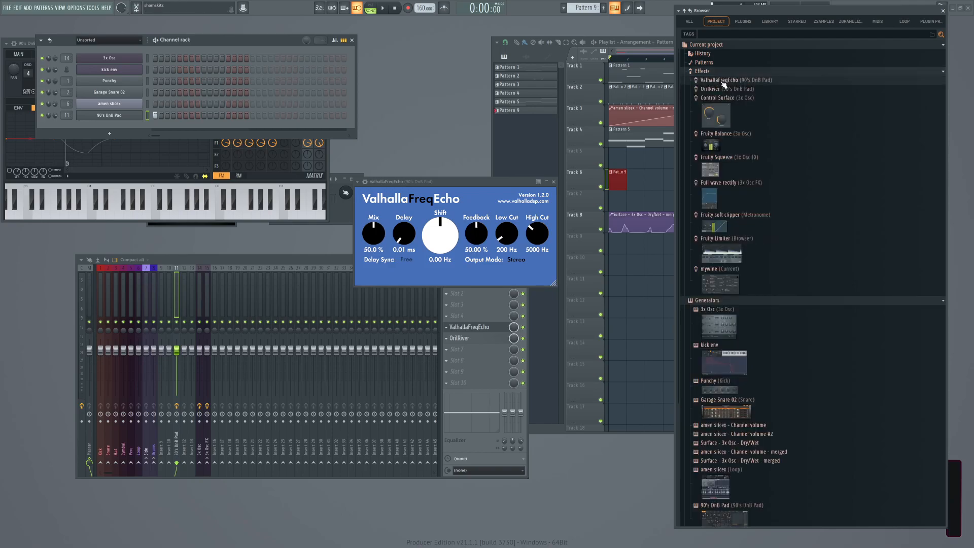
left_click(721, 80)
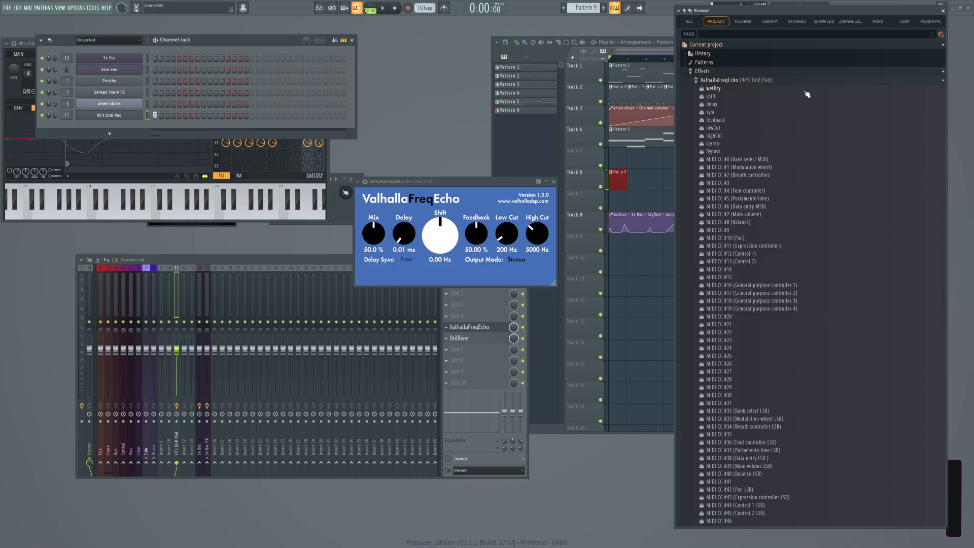
right_click(715, 96)
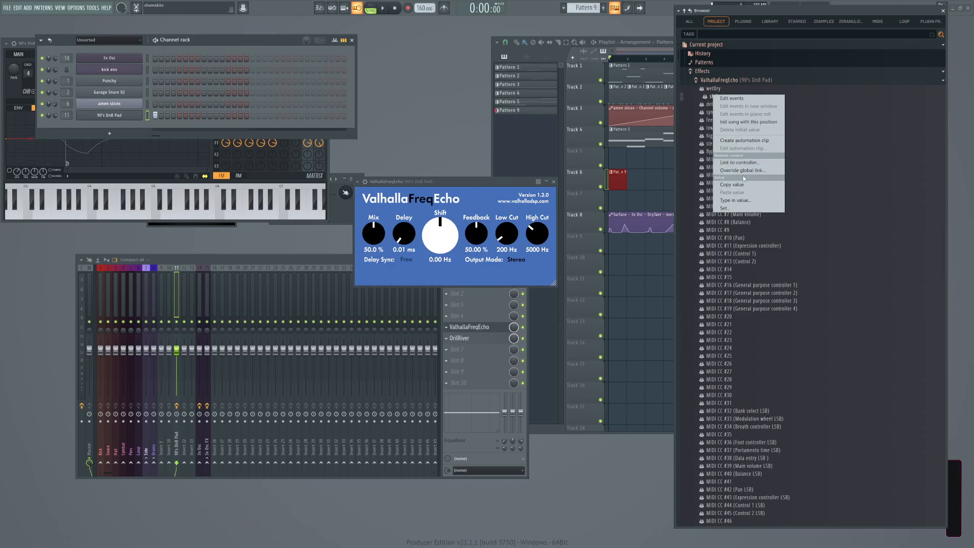
left_click(456, 62)
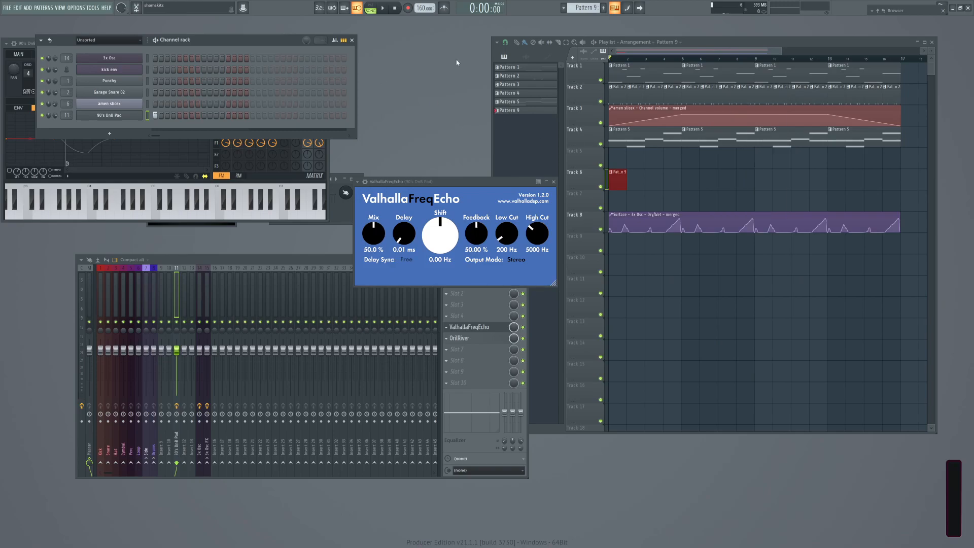
Insert a Fruity Keyboard Controller above the 90's DnB Pad channel and place its window between the channel rack and ValhallaFreqEcho.
right_click(126, 116)
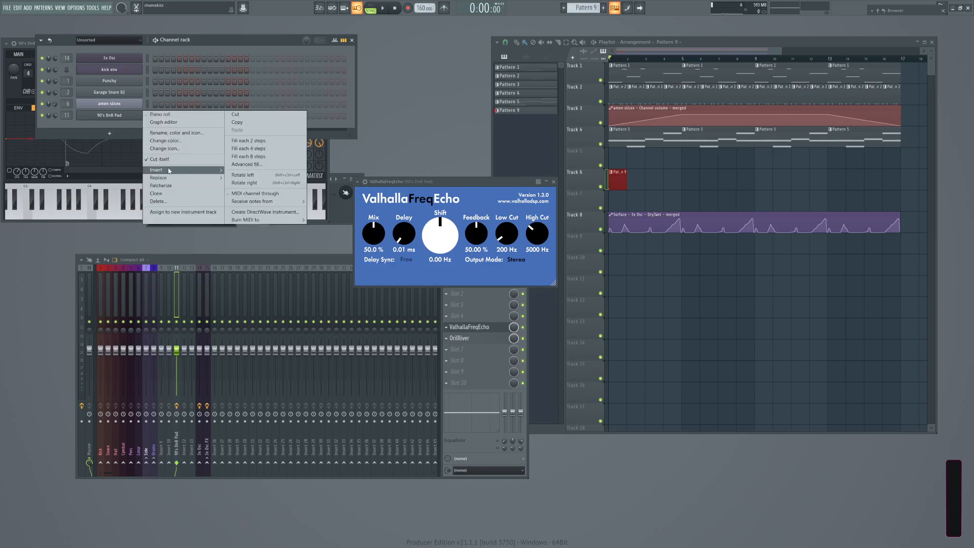
mouse_move(168, 170)
mouse_move(240, 191)
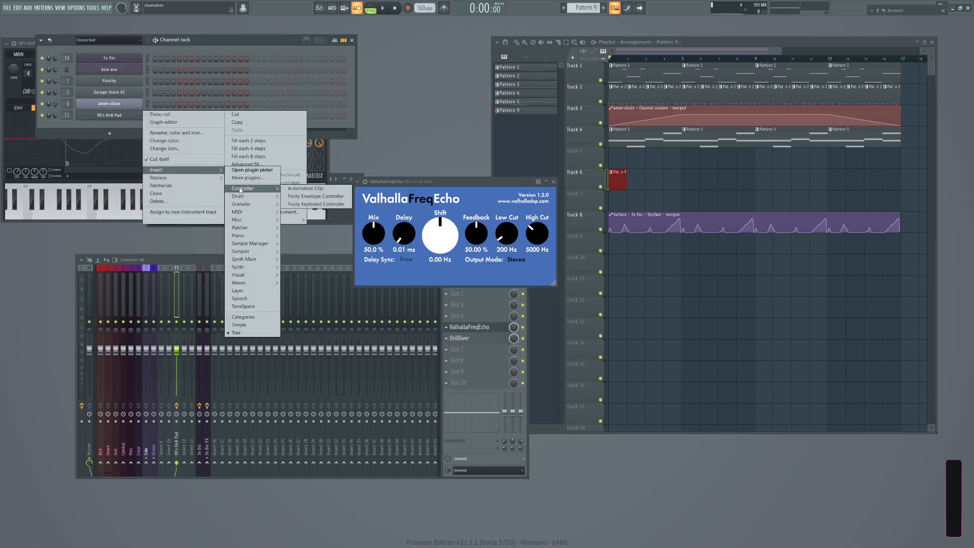
left_click(301, 198)
left_click_drag(135, 56, 394, 65)
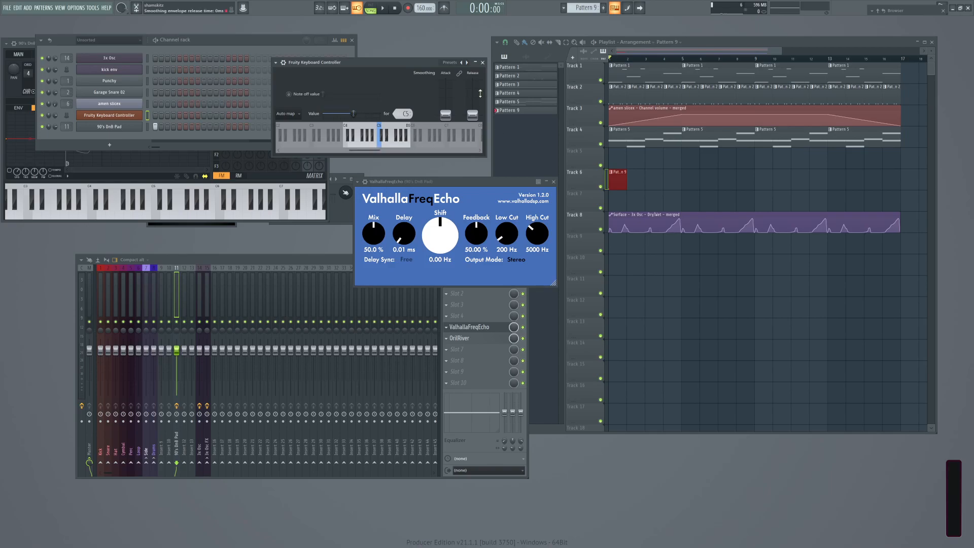
left_click_drag(393, 66, 382, 81)
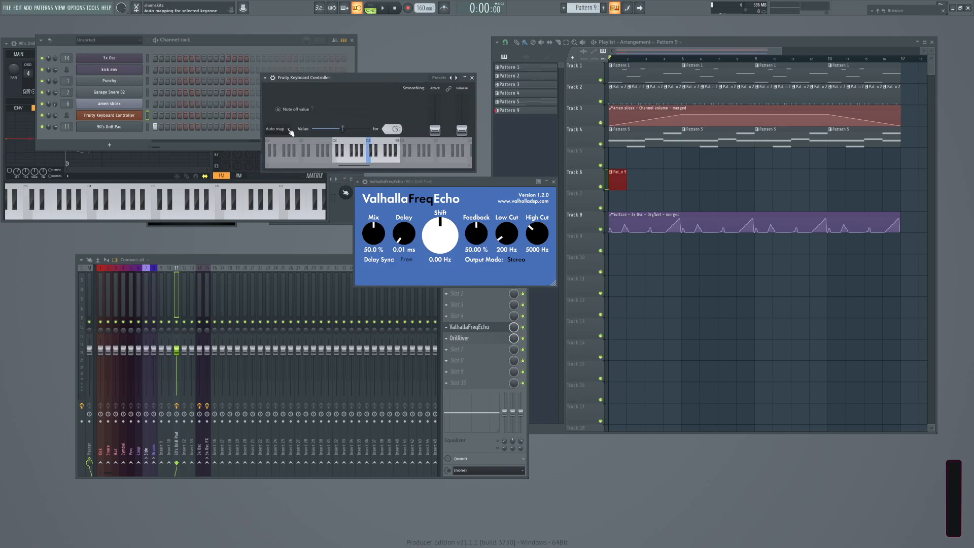
Extend the Fruity Keyboard Controller's key range across the whole keyboard and auto map it over white and black keys.
left_click(290, 130)
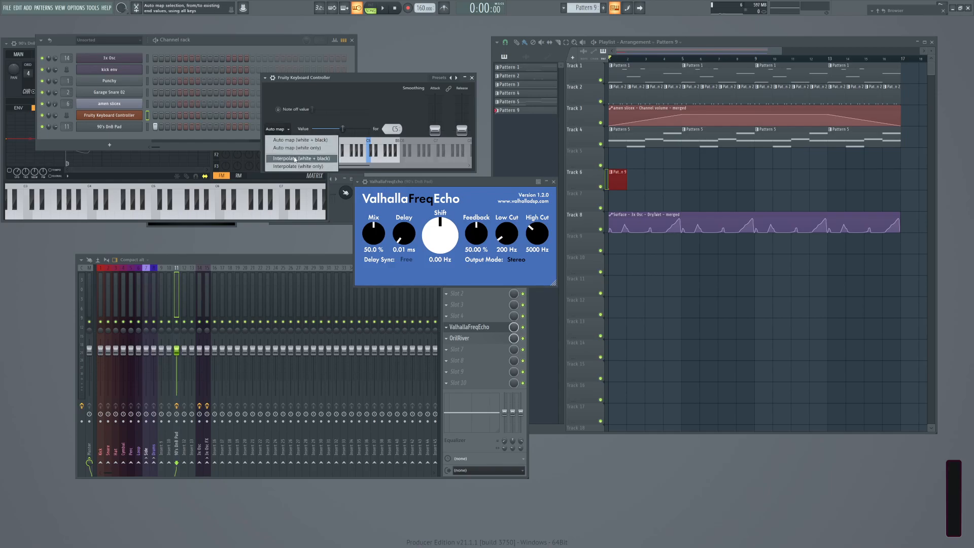
left_click(286, 147)
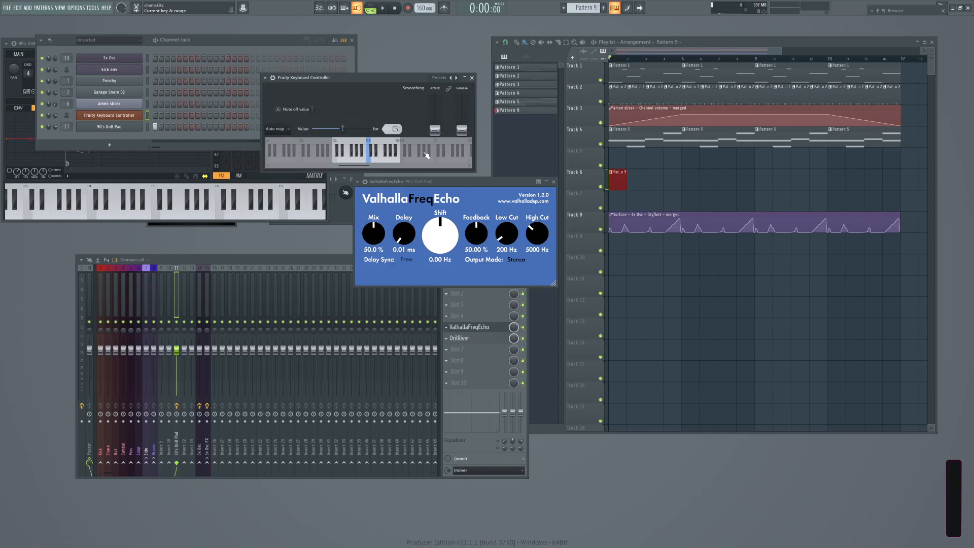
left_click_drag(335, 143, 119, 145)
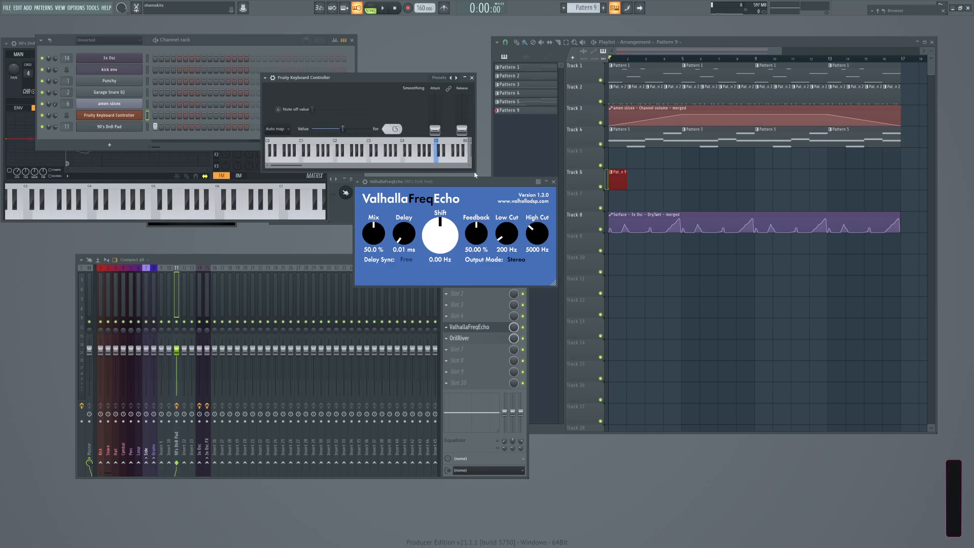
left_click(442, 143)
left_click_drag(445, 144, 470, 144)
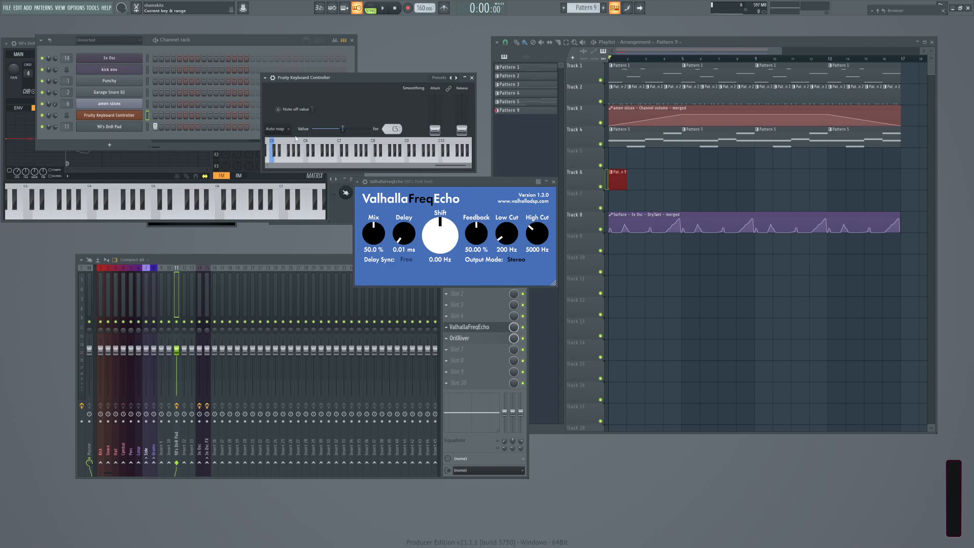
left_click(276, 129)
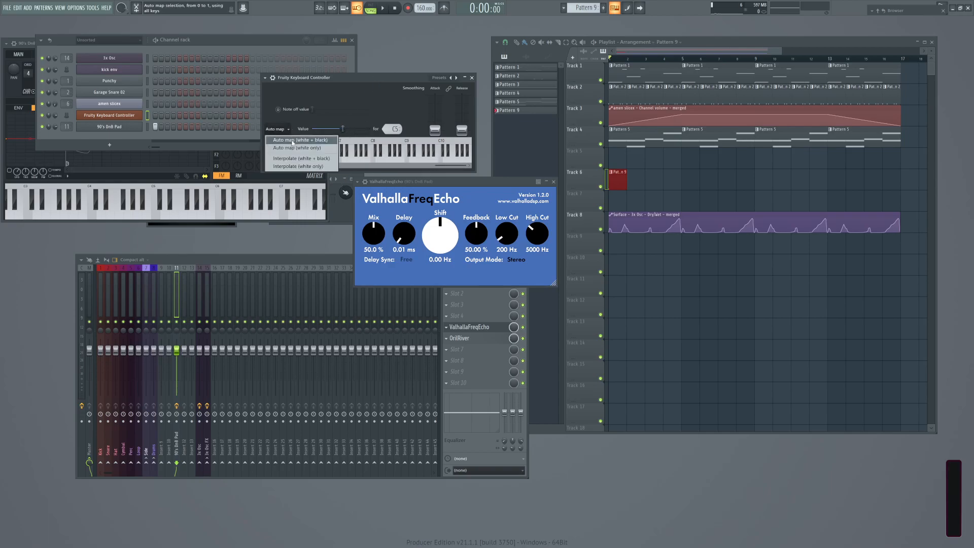
left_click(292, 140)
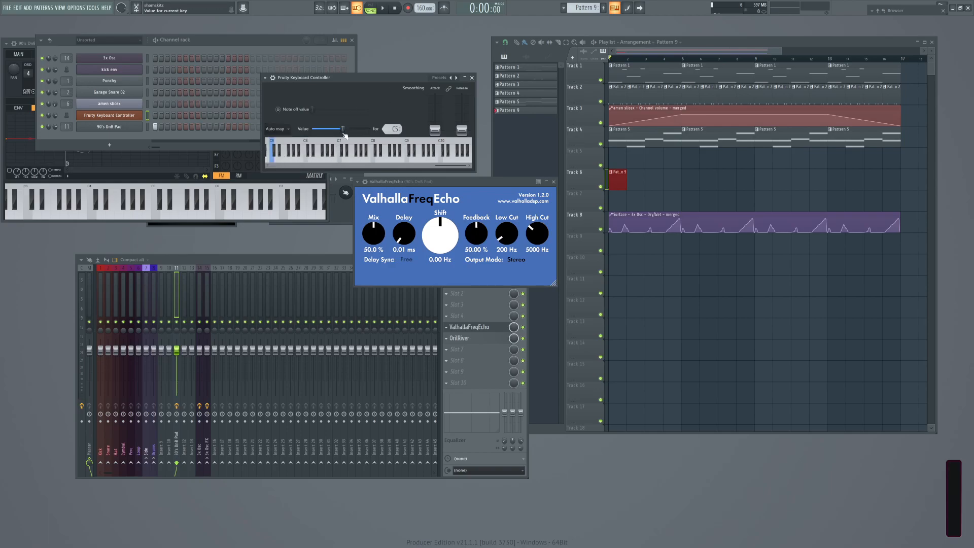
Raise the mapped value for key C5, then check the values of the lowest key C0 and the highest key B10.
left_click_drag(312, 129, 355, 129)
left_click_drag(457, 165, 179, 165)
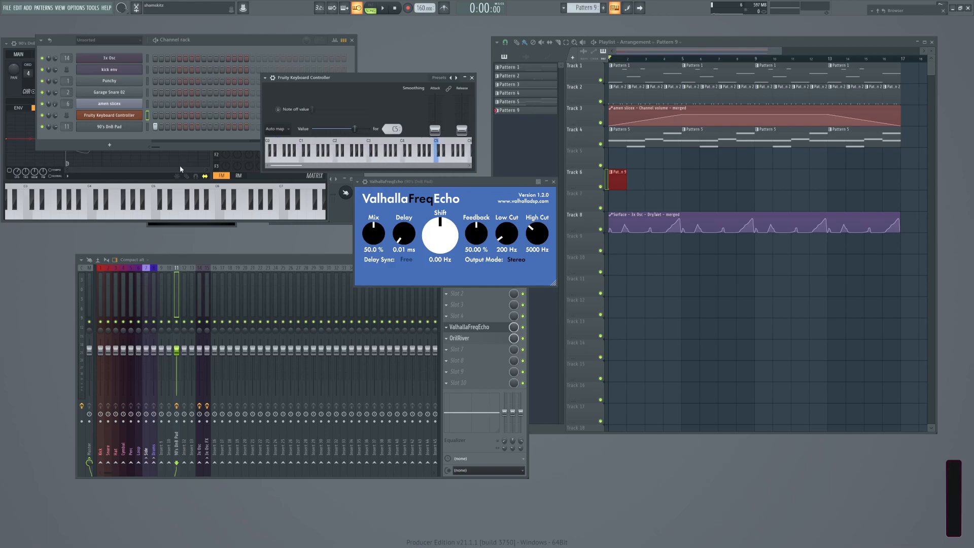
left_click(269, 147)
left_click_drag(294, 167, 783, 162)
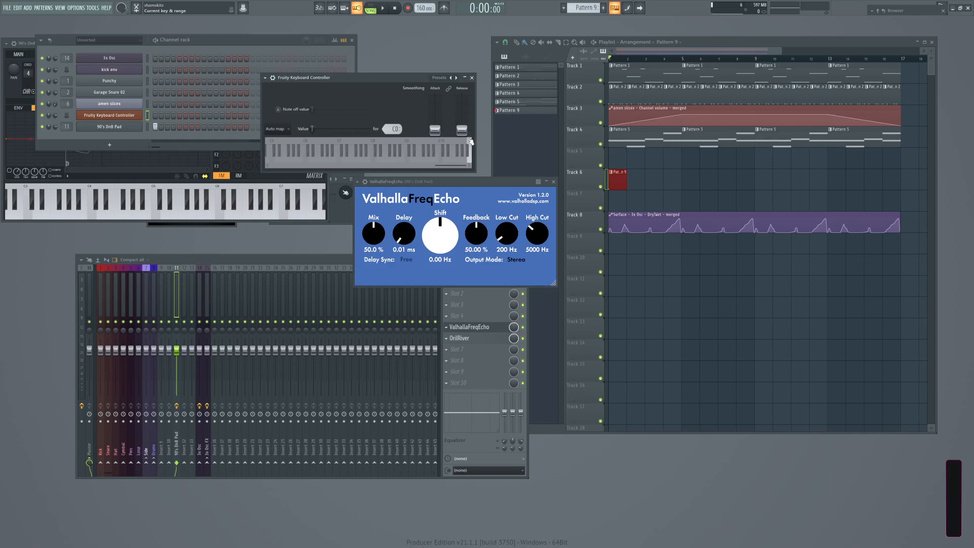
mouse_move(451, 165)
left_mouse_down()
mouse_move(300, 167)
mouse_move(454, 166)
left_mouse_up()
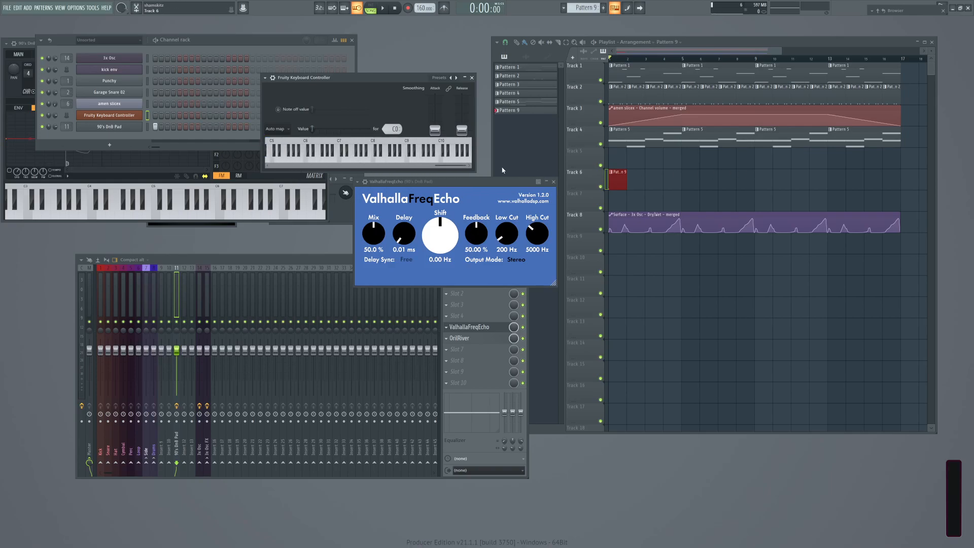
left_click(470, 160)
Apply Interpolate (white + black) to the full key range, followed by Auto map (white + black).
left_click(277, 129)
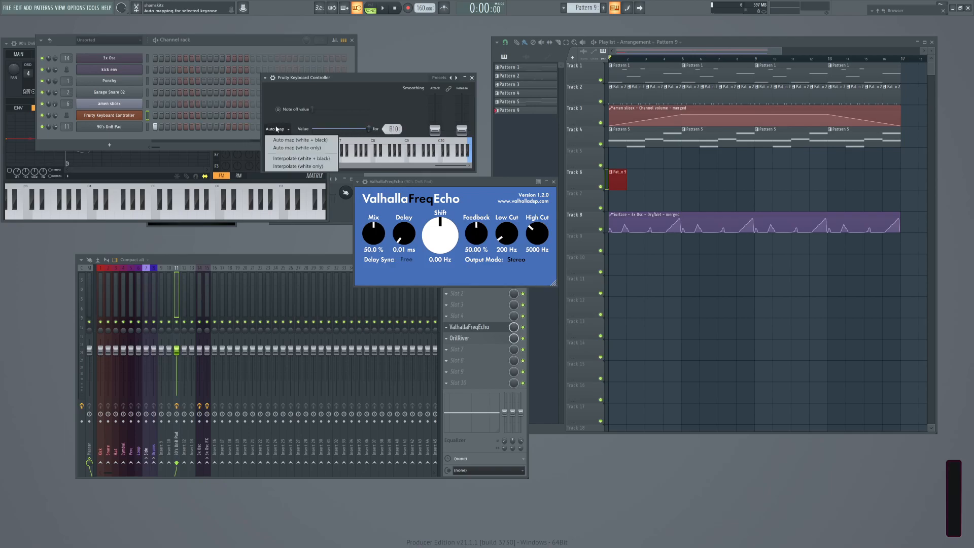
left_click(304, 158)
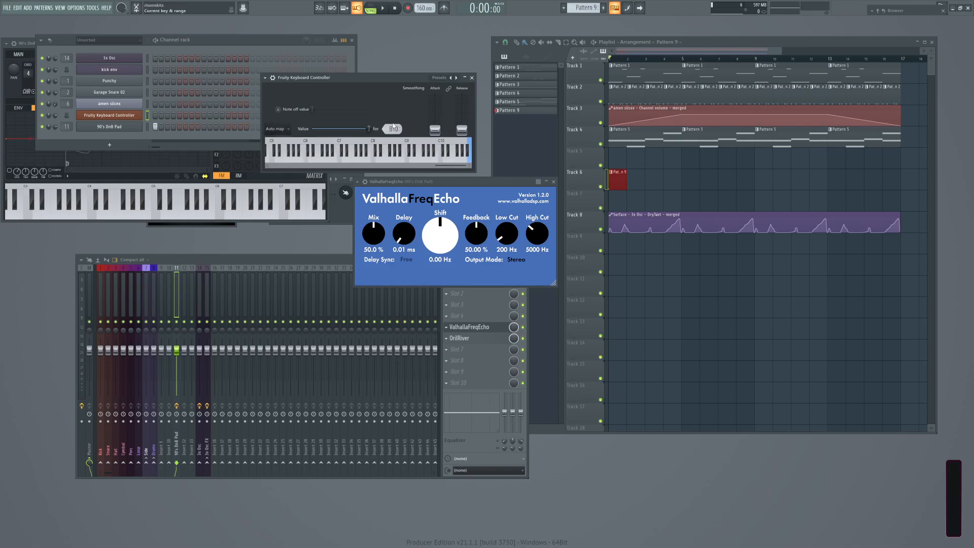
left_click(285, 131)
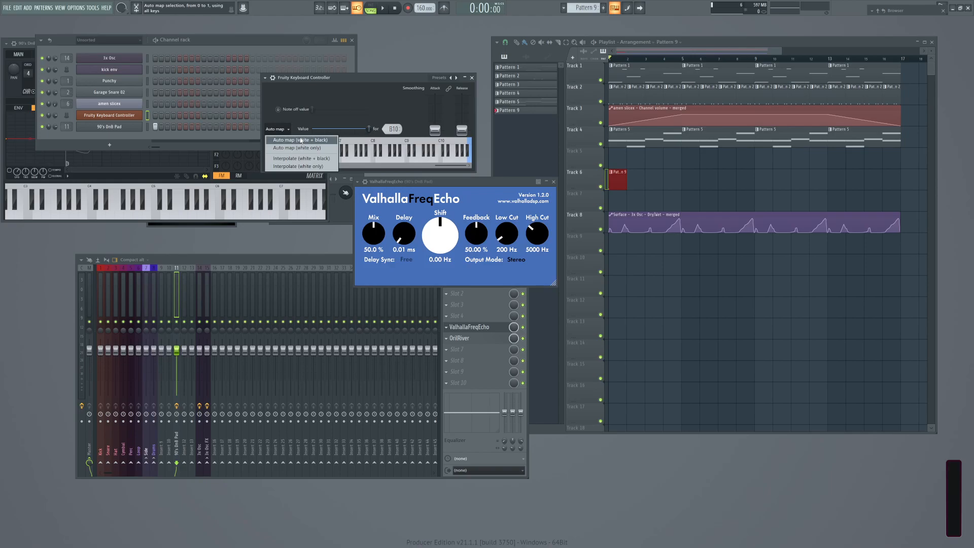
left_click(300, 141)
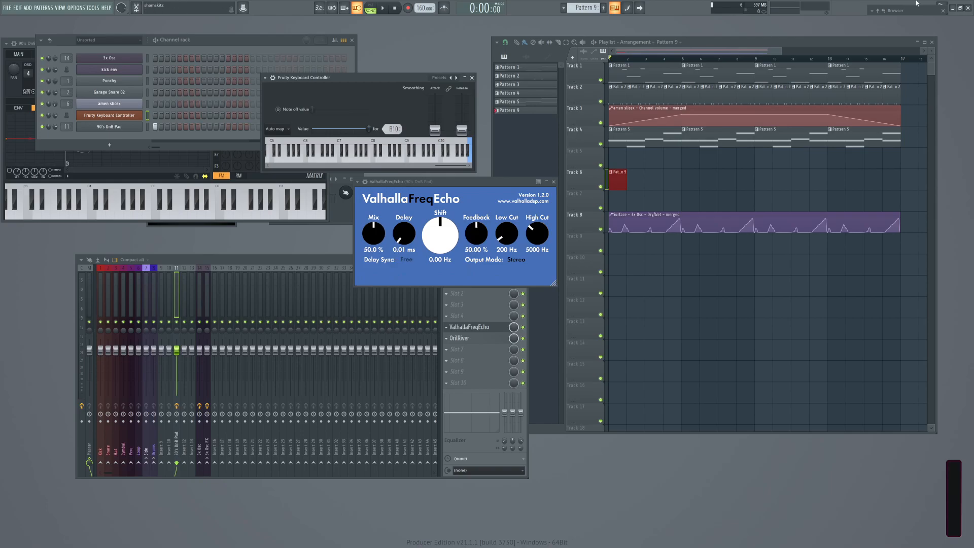
Link ValhallaFreqEcho's shift parameter to the internal controller Fruity Keyboard Controller - Note.
left_click(883, 4)
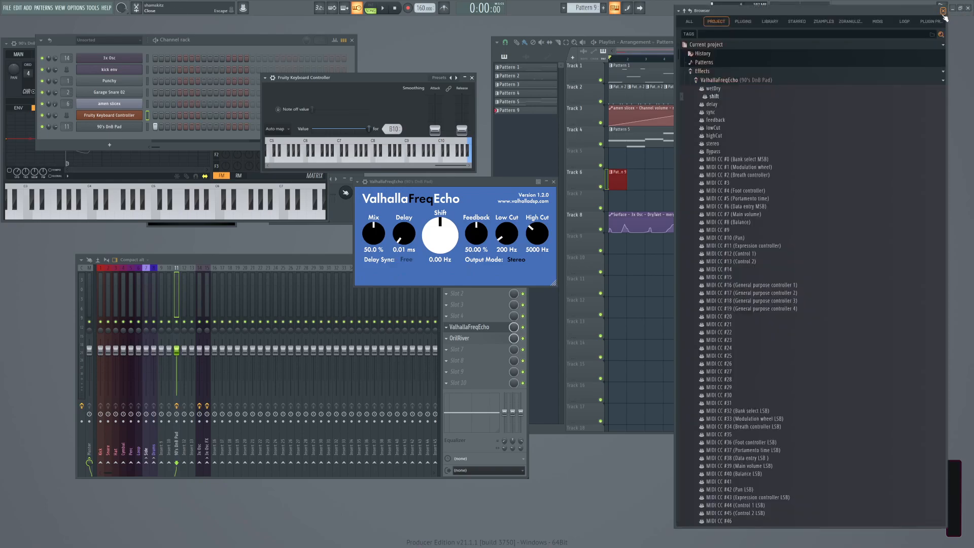
right_click(714, 98)
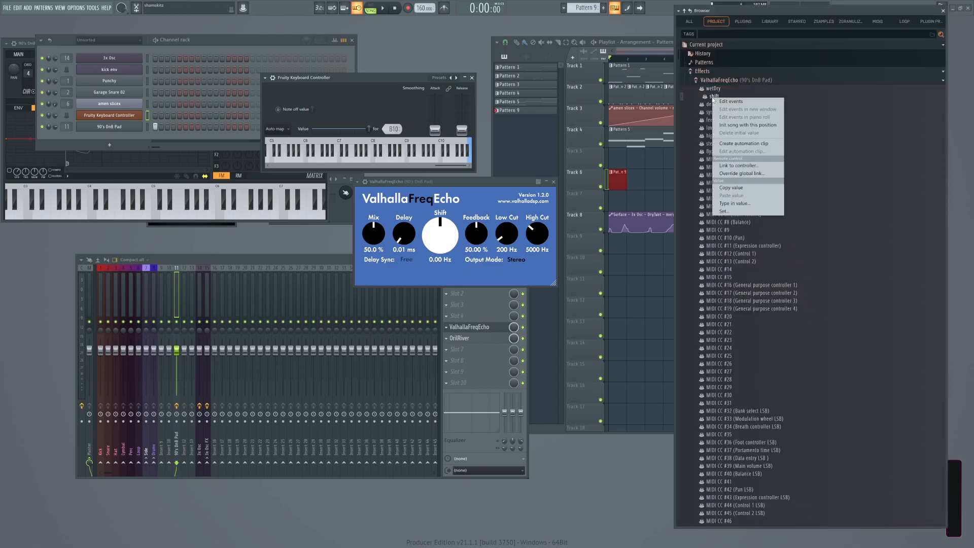
left_click(739, 165)
left_click(473, 266)
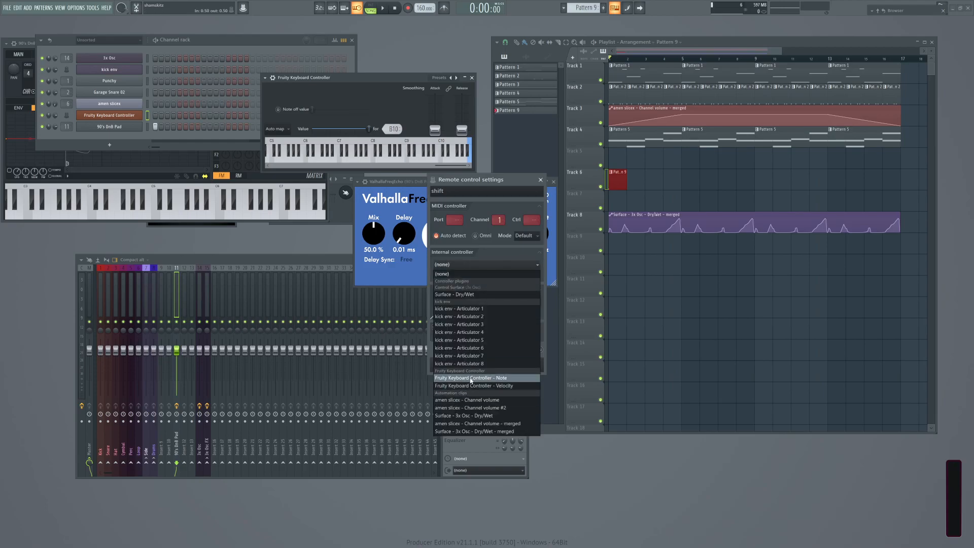
left_click(503, 378)
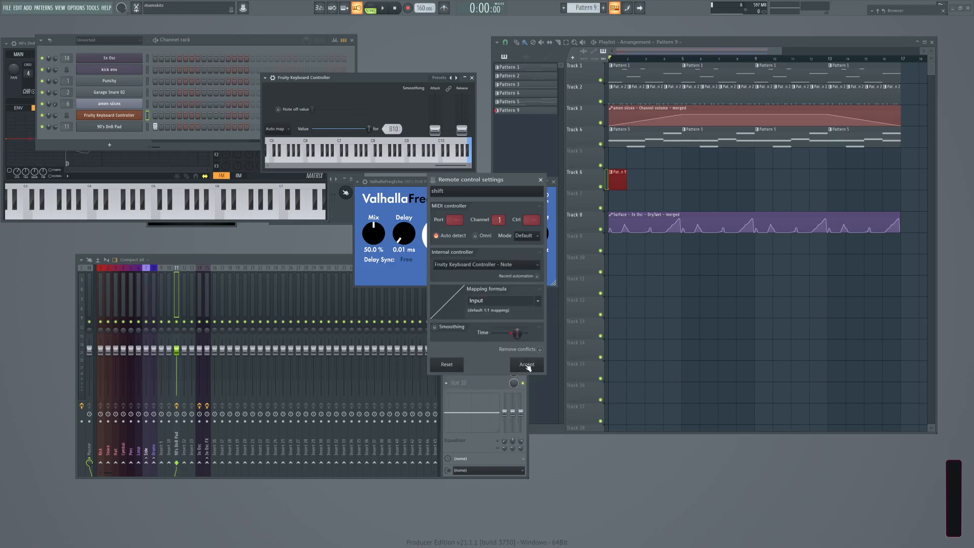
left_click(527, 365)
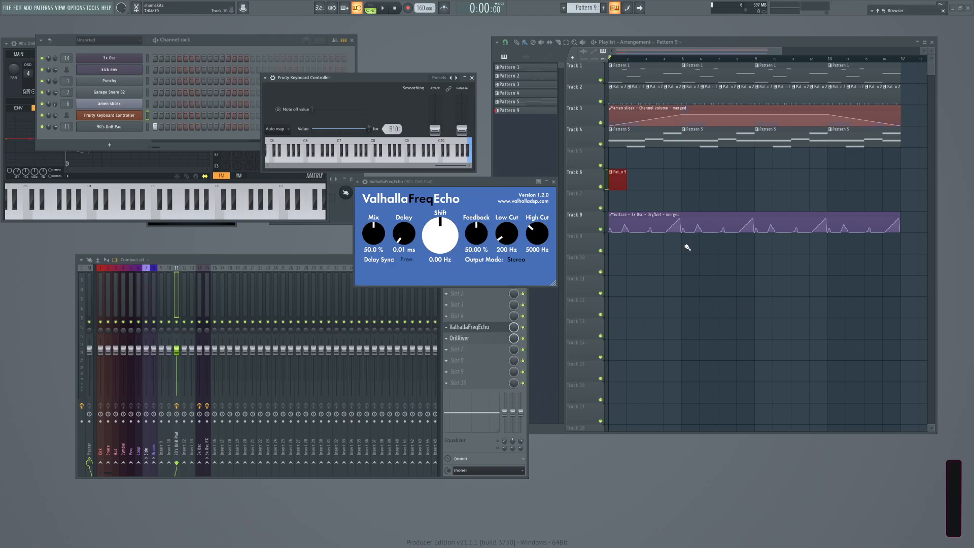
Rename the Fruity Keyboard Controller channel to val shift.
middle_click(108, 114)
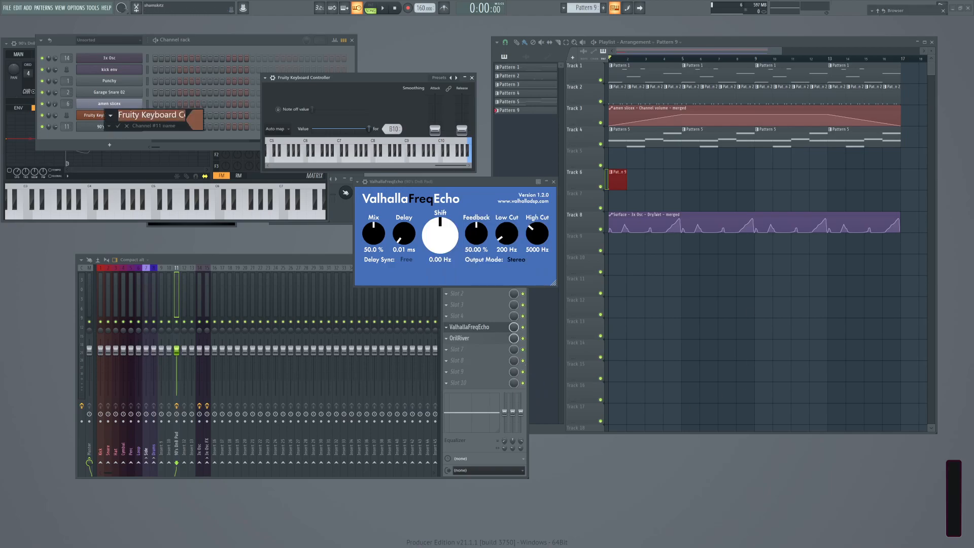
type("S")
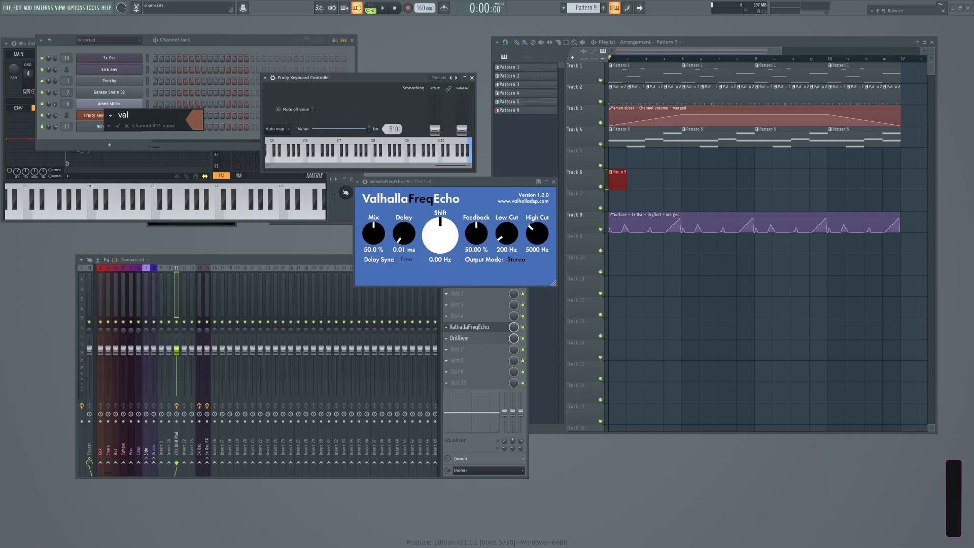
key("Return")
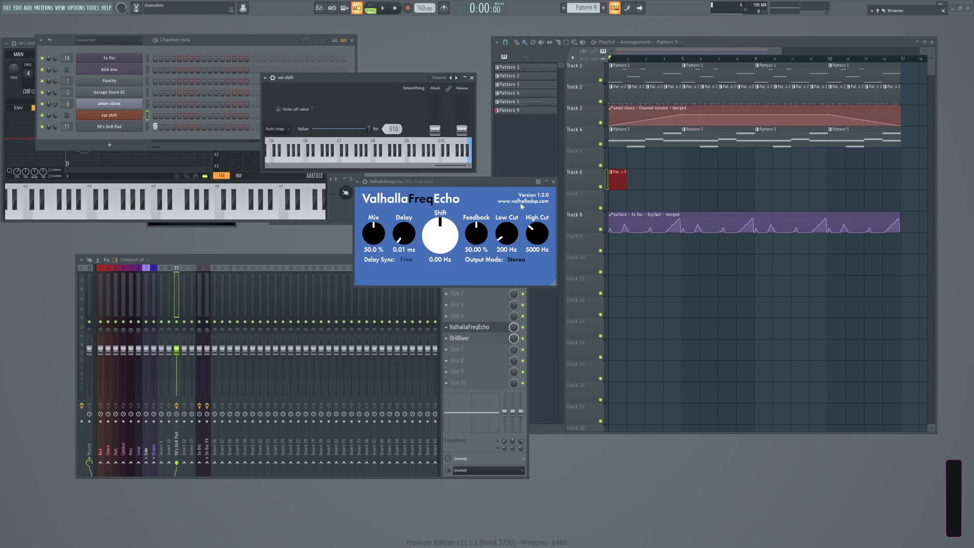
Reopen the shift parameter's link settings, accept val shift - Note as internal controller and play the song to test the link.
left_click(903, 11)
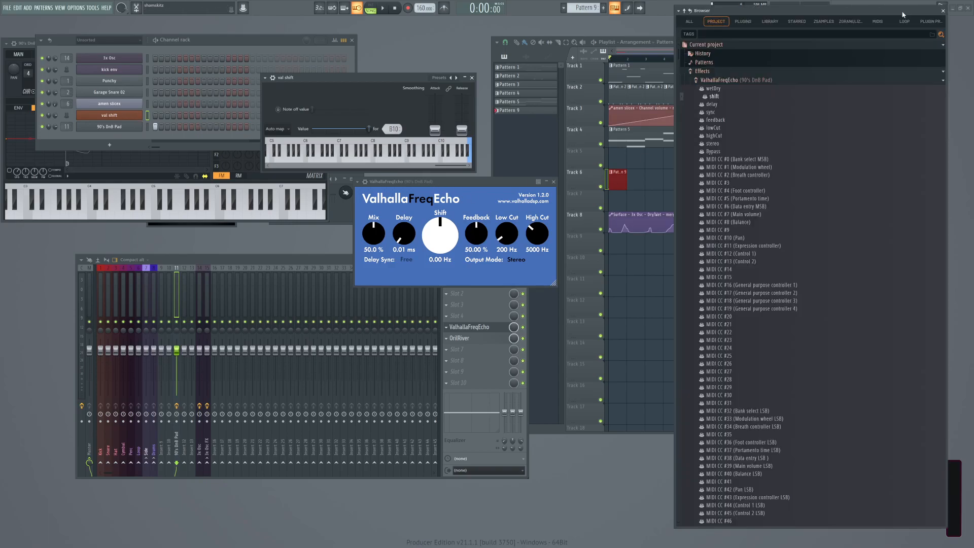
right_click(713, 96)
left_click(739, 161)
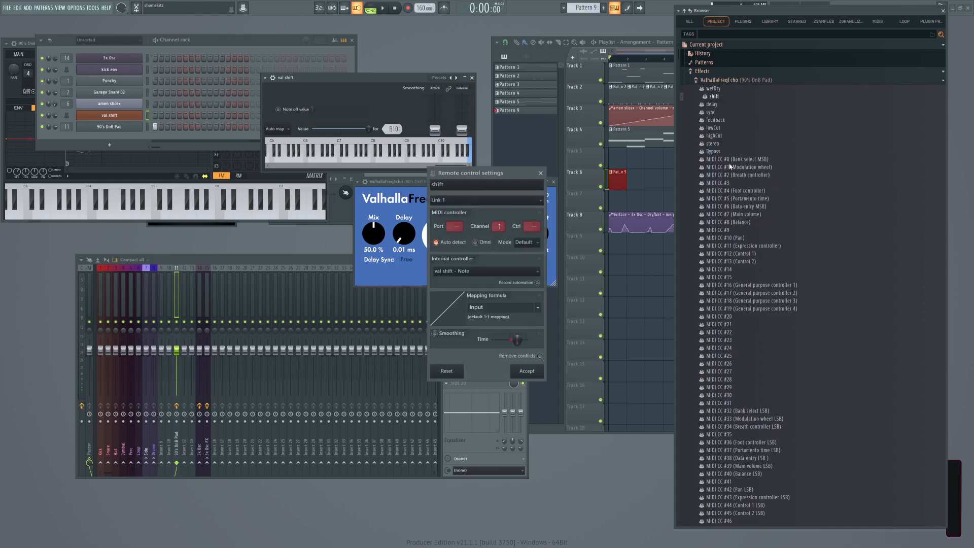
left_click(481, 273)
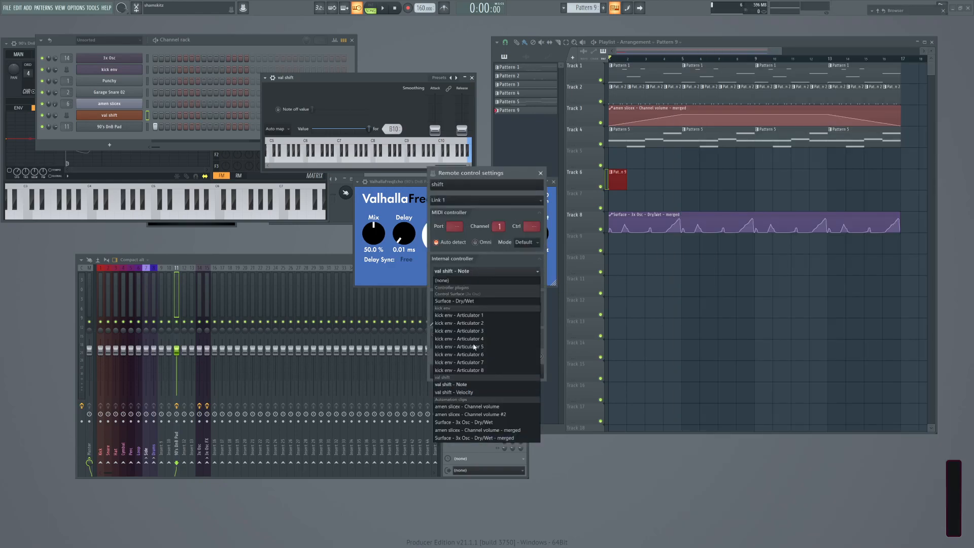
left_click(448, 388)
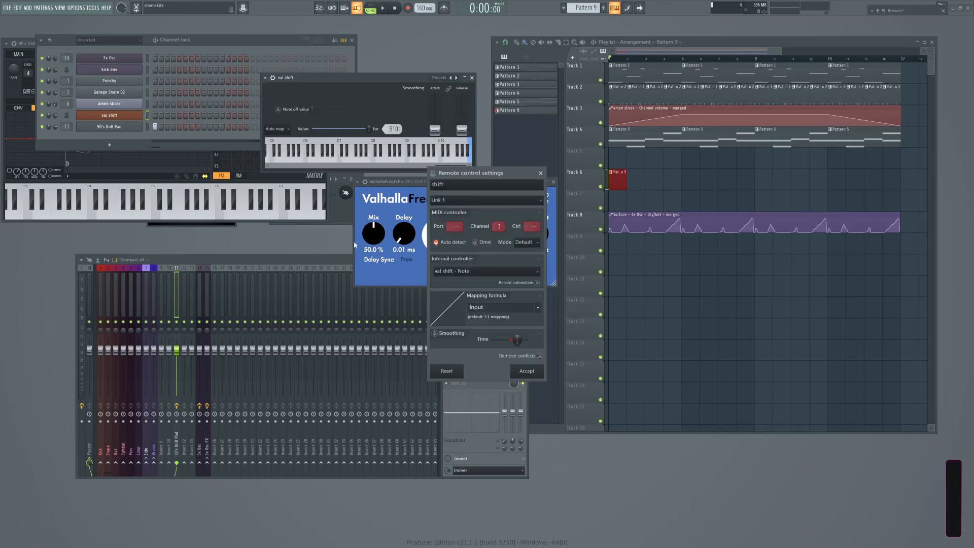
left_click(527, 371)
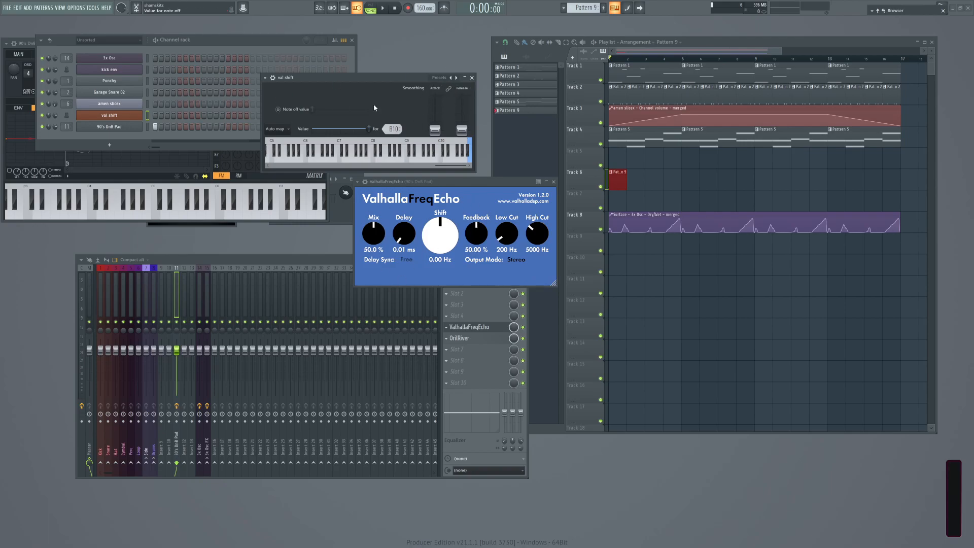
key("space")
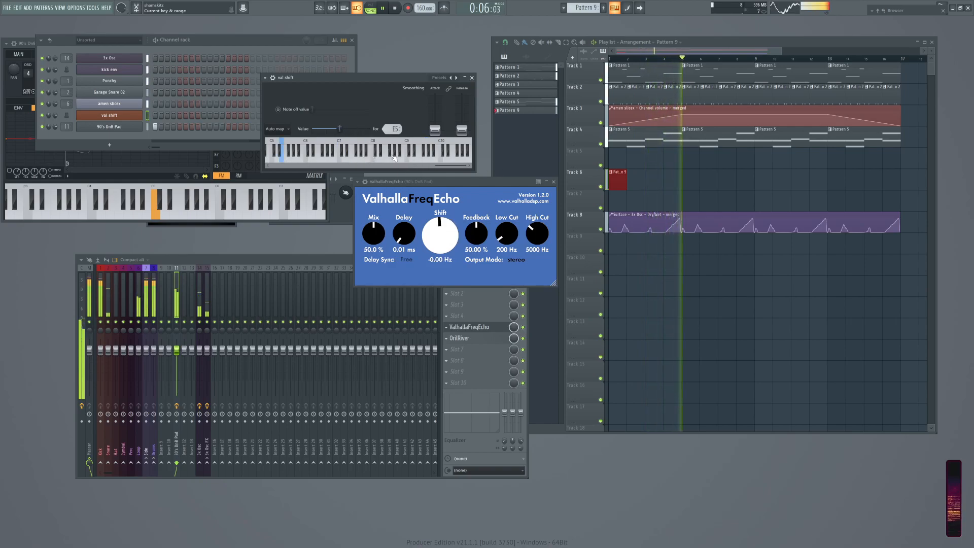
Open the val shift channel's piano roll, stop playback and move the piano roll window away from the playlist's upper tracks.
right_click(137, 114)
left_click(154, 115)
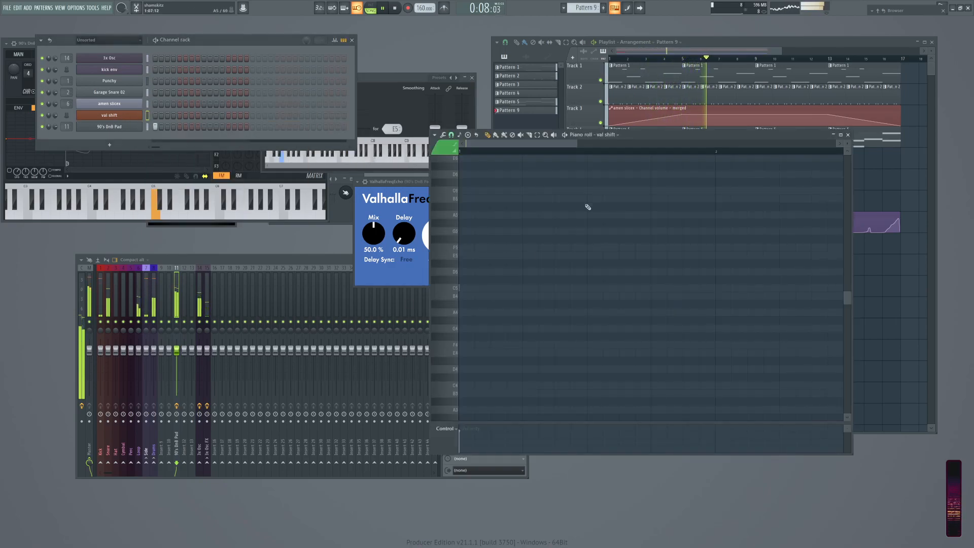
key("space")
left_click_drag(666, 136, 634, 225)
Rename Pattern 9, the clip on Track 6, as pad.
left_click(619, 180)
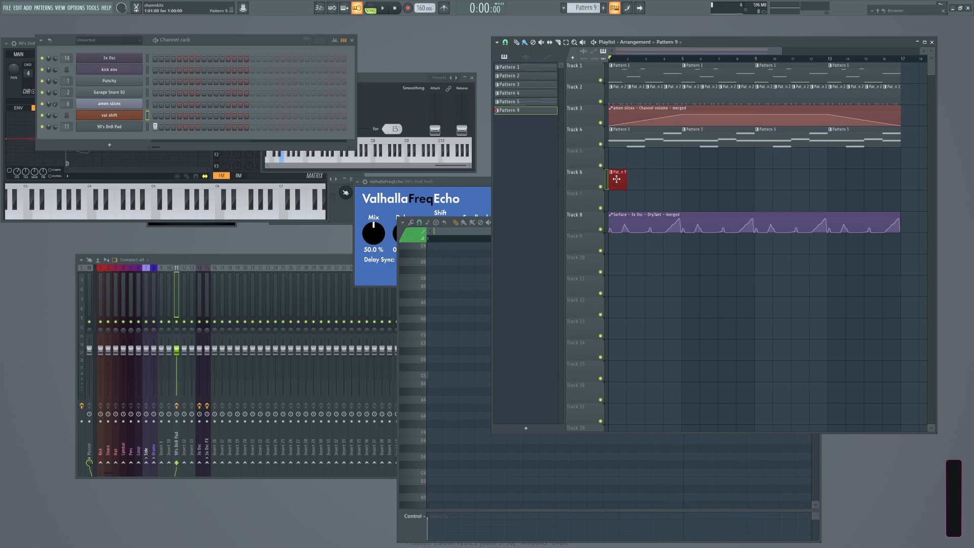
middle_click(516, 111)
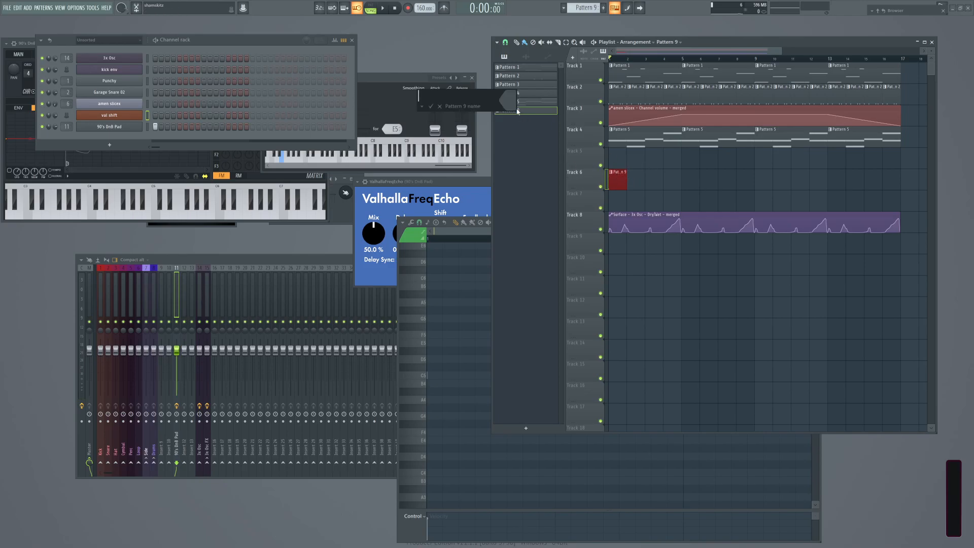
type("pad")
key("Return")
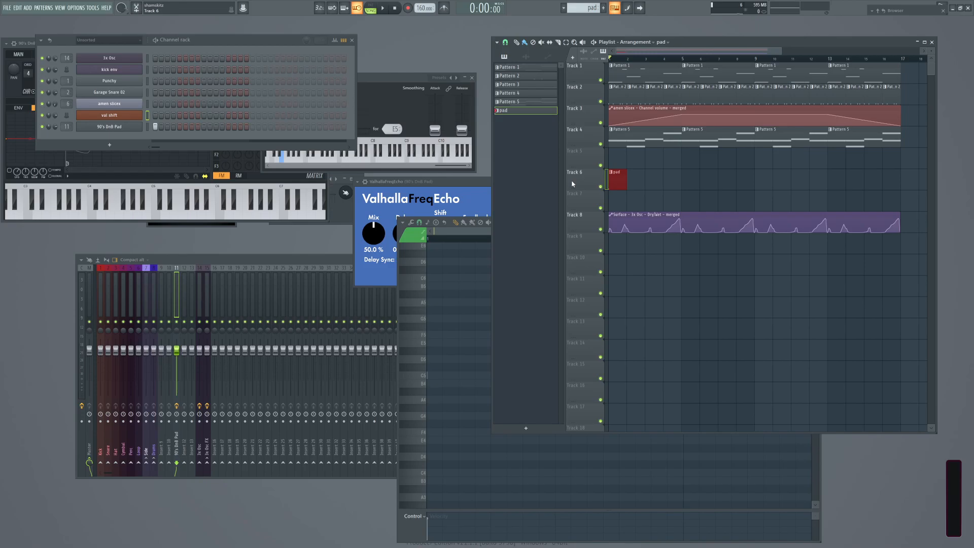
Create a new pattern named shift and place its clip at the start of Track 7.
key("F4")
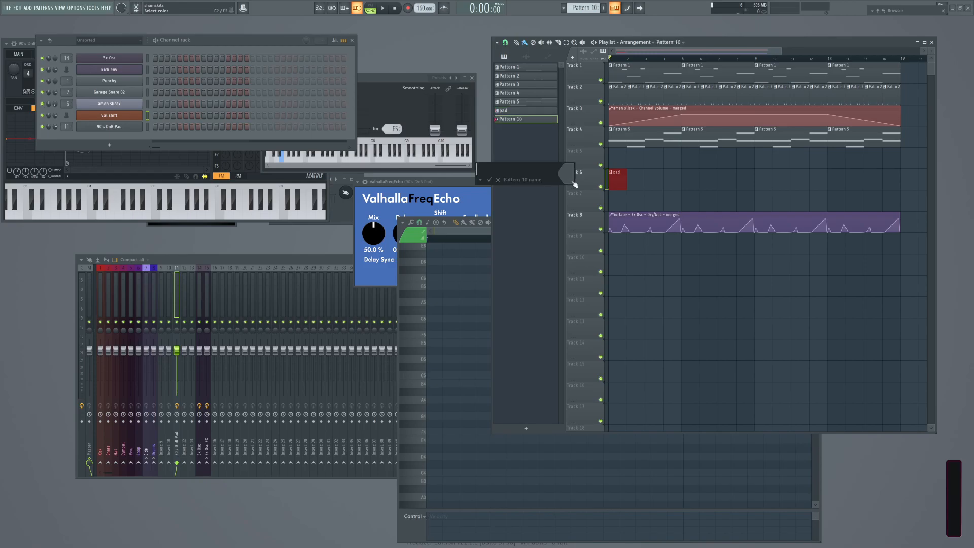
type("shift")
key("Return")
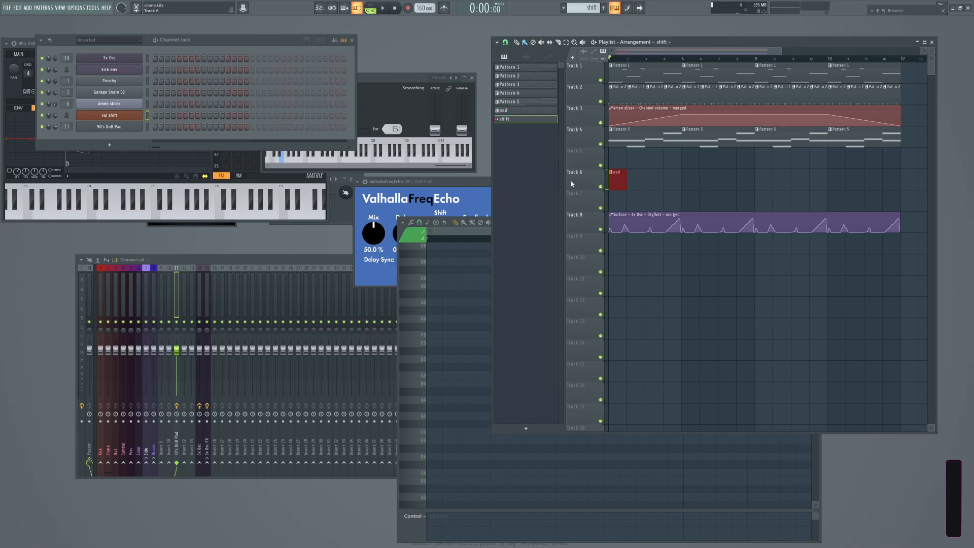
left_click(618, 202)
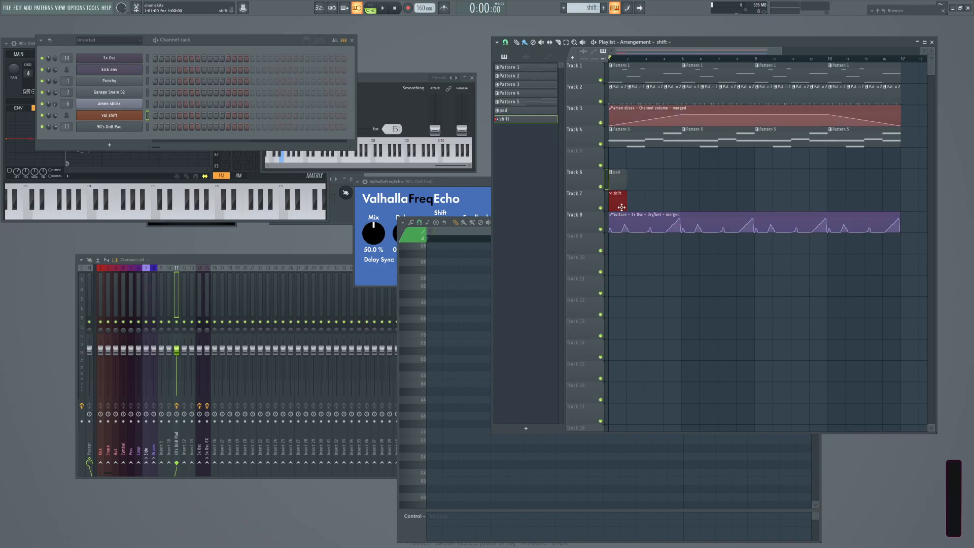
In the val shift piano roll, draw four consecutive one-bar notes at different pitches across bars 1 to 4.
right_click(124, 116)
left_click(115, 119)
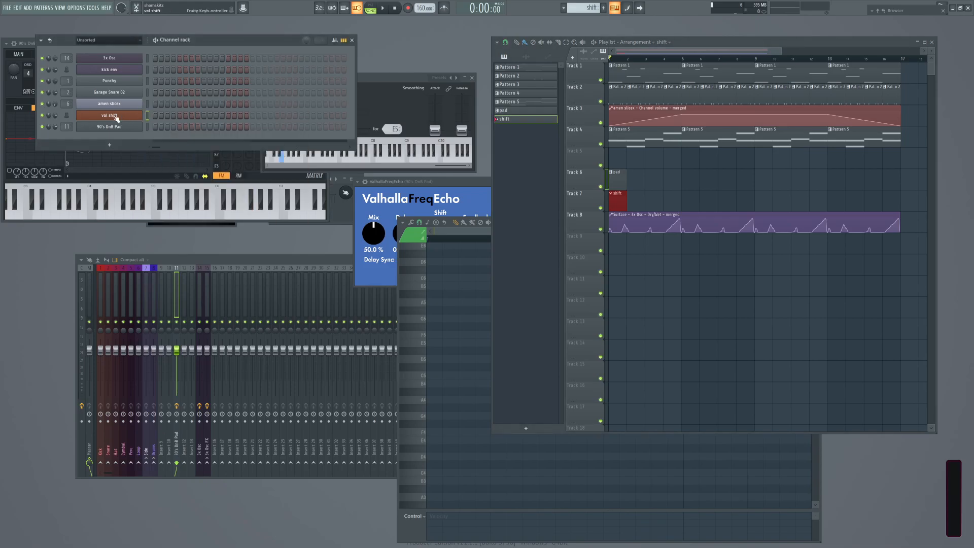
left_click(442, 401)
left_click_drag(445, 360, 362, 354)
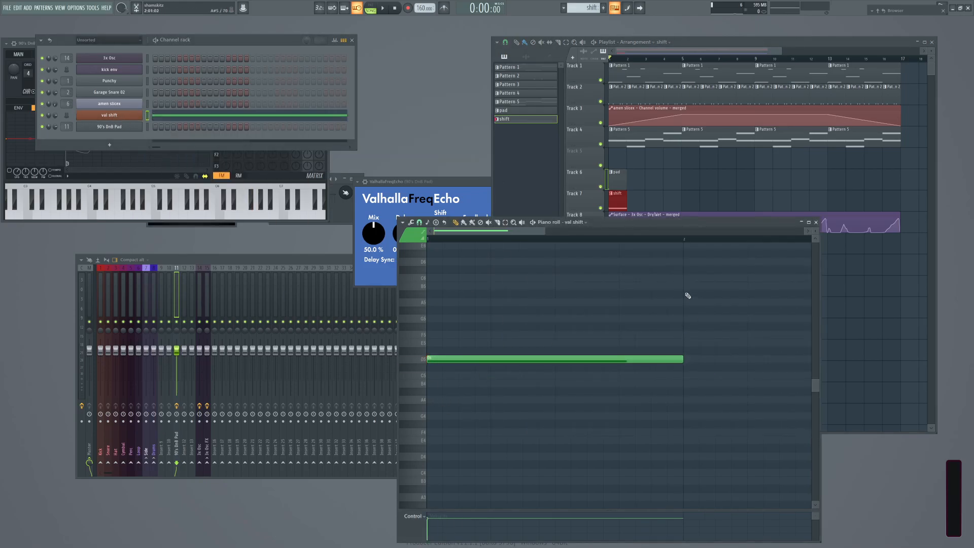
scroll(657, 329, "down", 3)
left_click(512, 285)
left_click(604, 425)
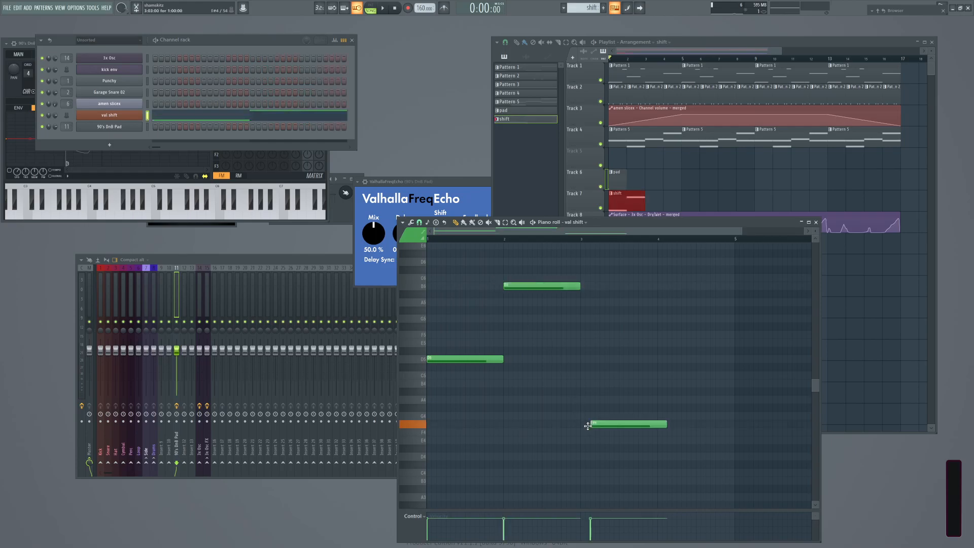
left_click(663, 310)
mouse_move(734, 309)
left_mouse_down()
mouse_move(687, 311)
mouse_move(733, 315)
left_mouse_up()
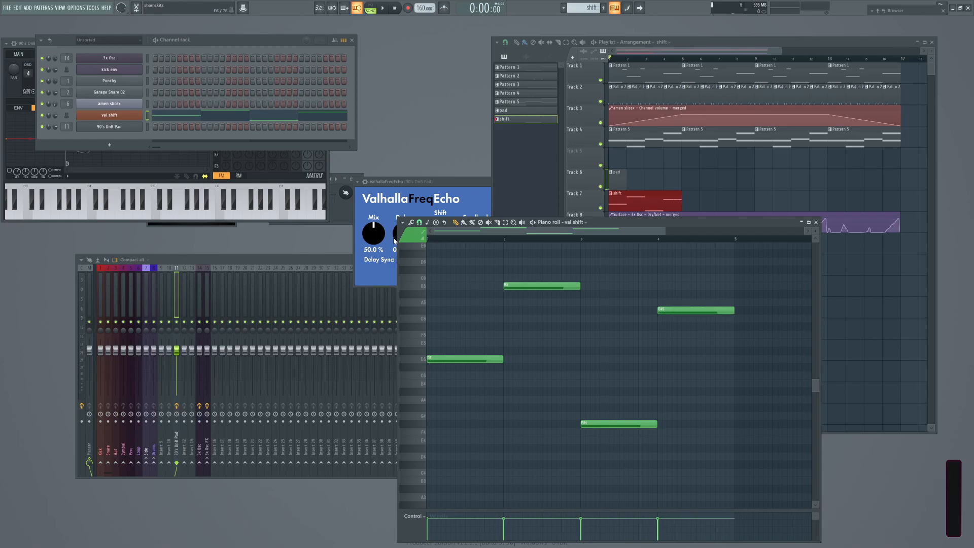
Start the arpeggiator on the val shift notes and try the presets chemichloe and 1 2 3 3.
left_click(402, 222)
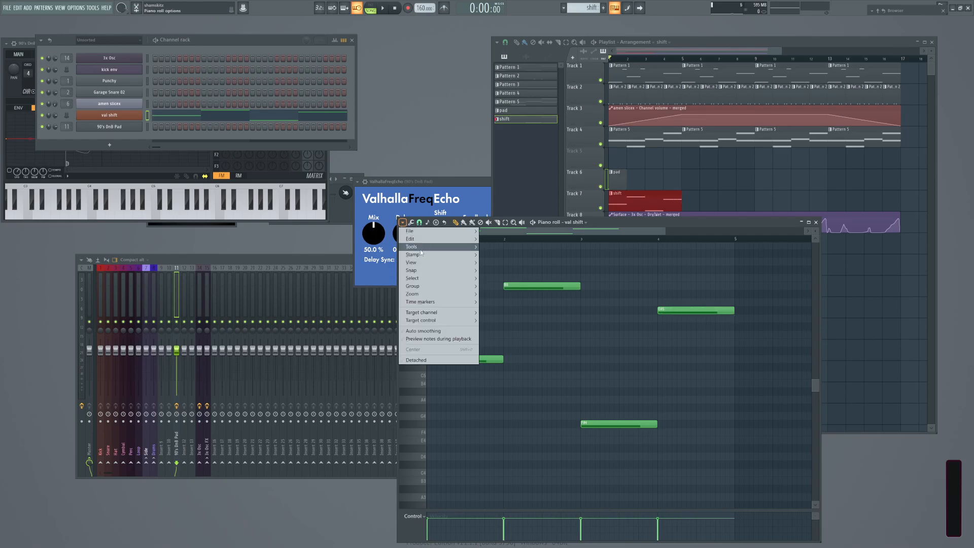
mouse_move(421, 248)
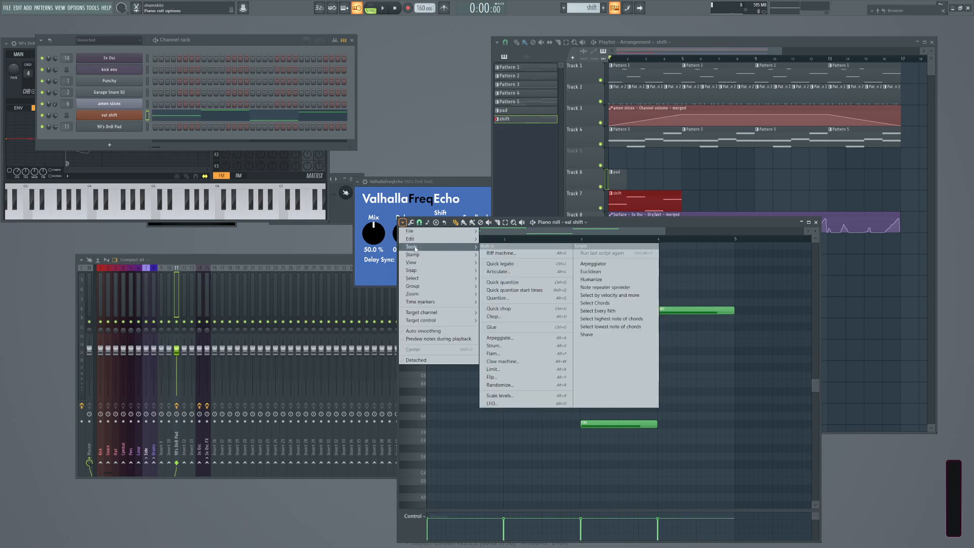
left_click(495, 338)
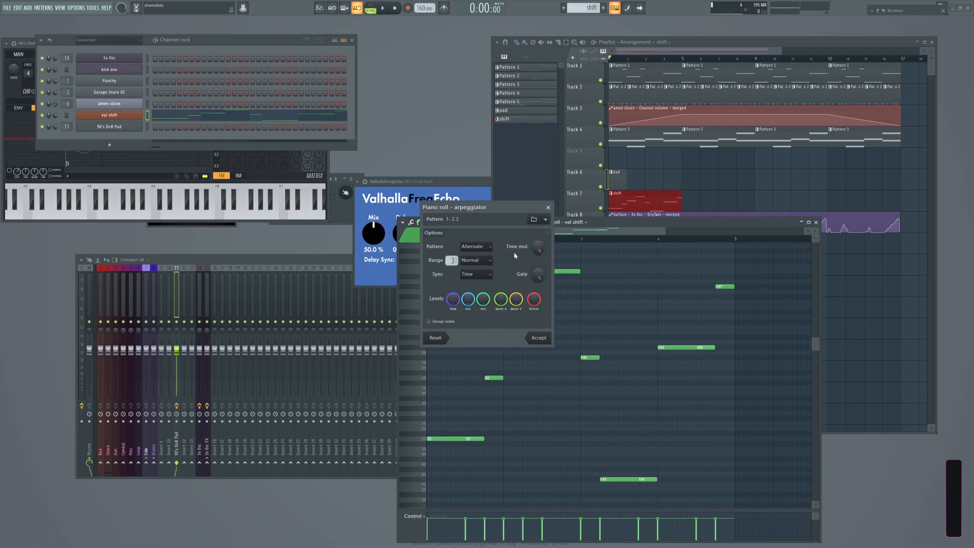
left_click(545, 219)
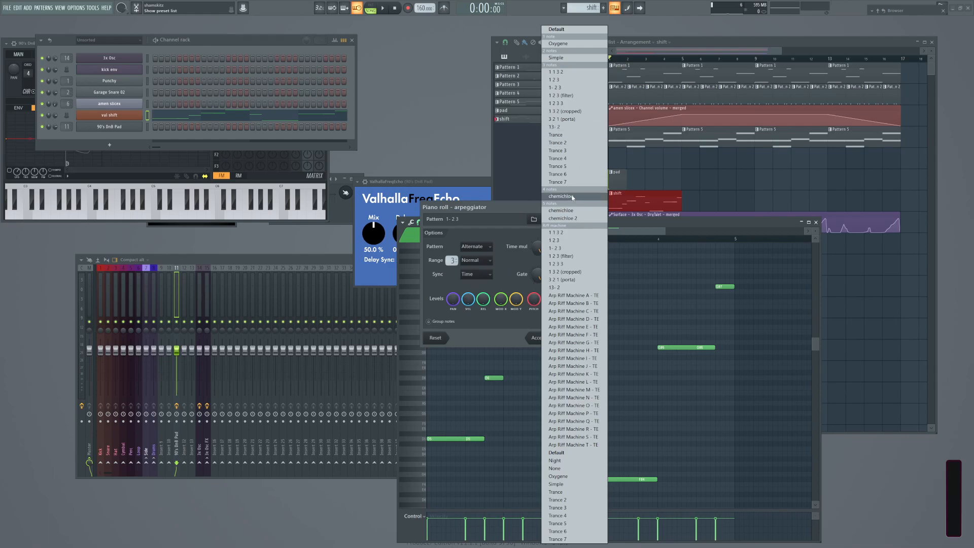
left_click(561, 197)
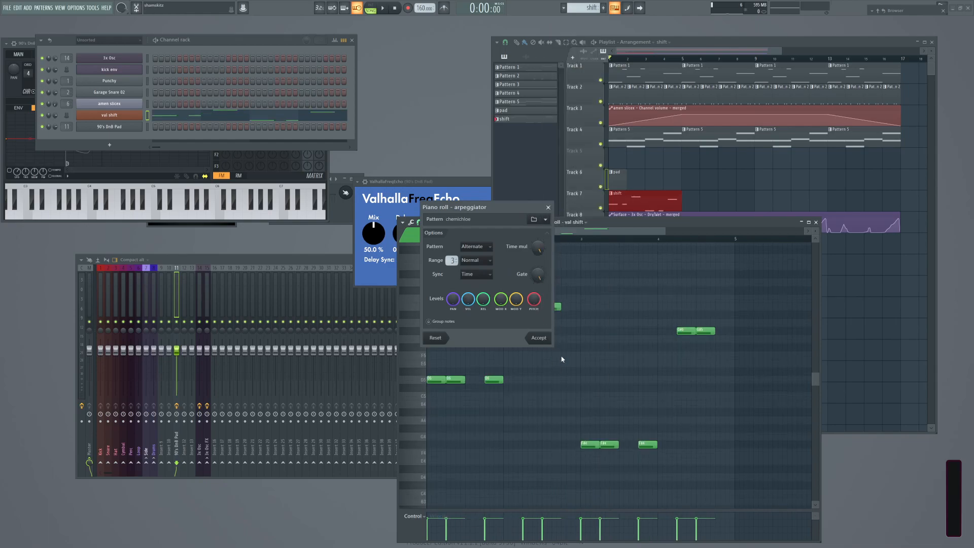
left_click(545, 219)
left_click(556, 103)
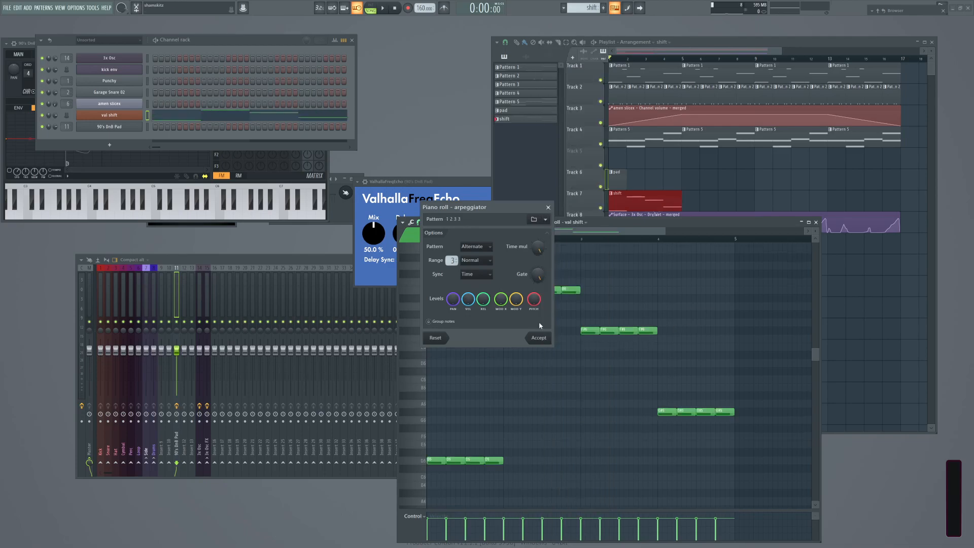
Arpeggiate the notes with the Arp Riff Machine K - TE preset and a reduced time multiplier.
left_click(546, 224)
left_click(566, 374)
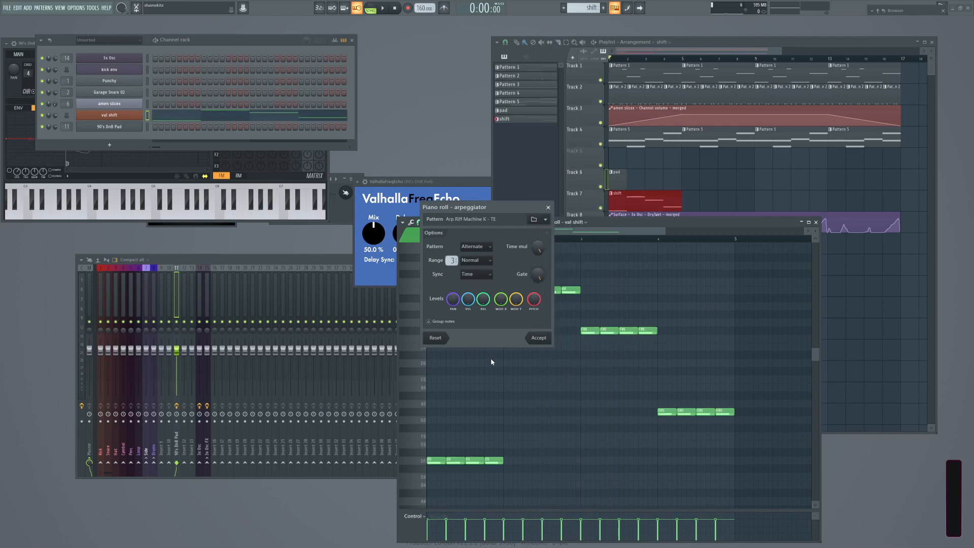
left_click_drag(541, 246, 541, 269)
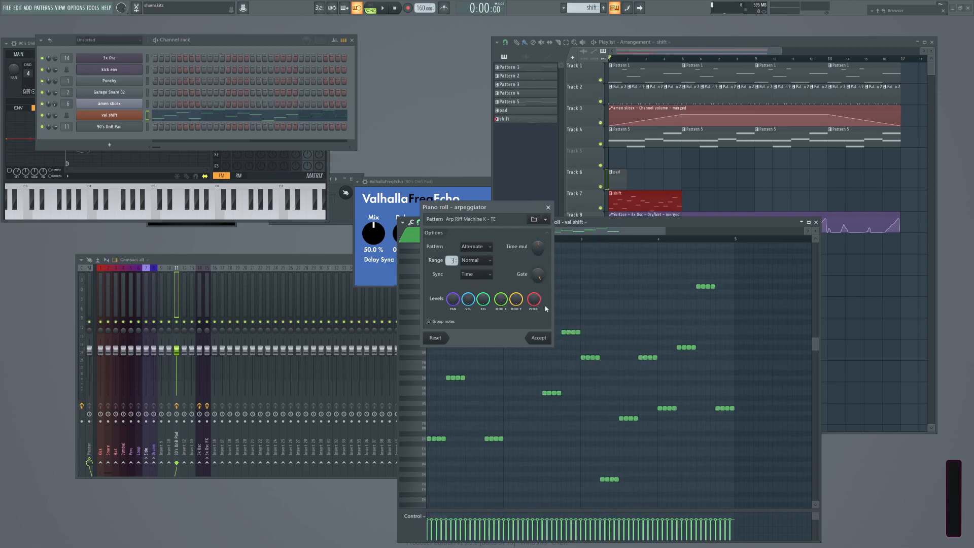
left_click(539, 338)
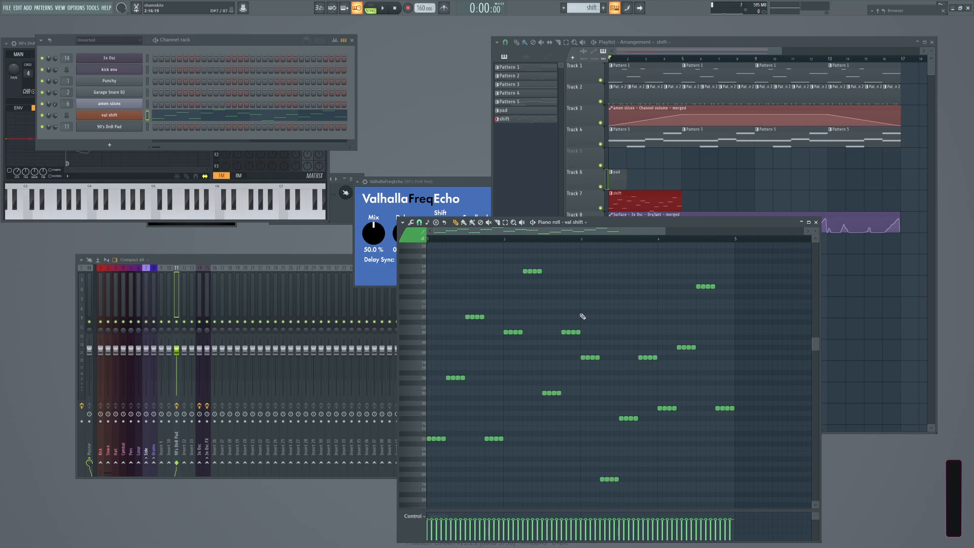
Glue each run of repeated short notes into one longer note and play the song with ValhallaFreqEcho in view.
key("ctrl+z")
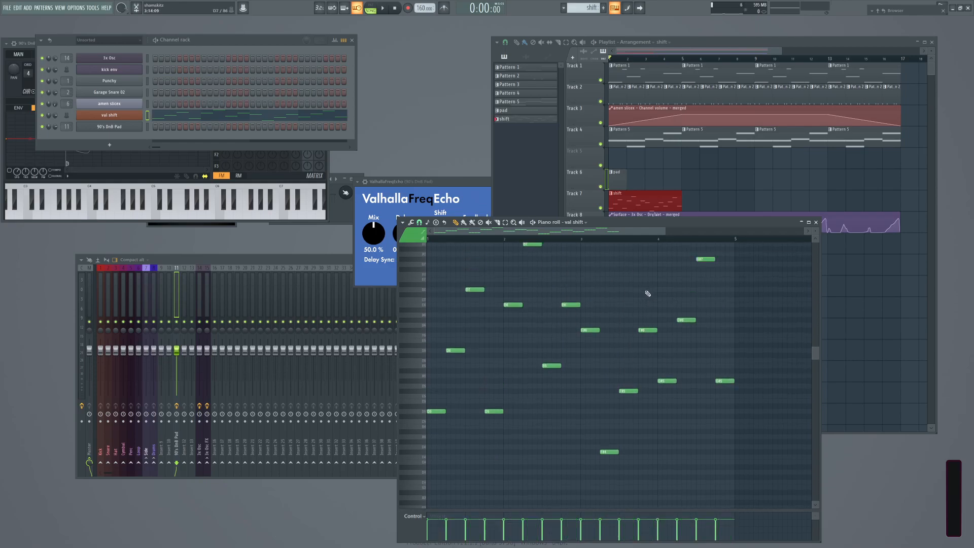
scroll(645, 304, "down", 1)
key("space")
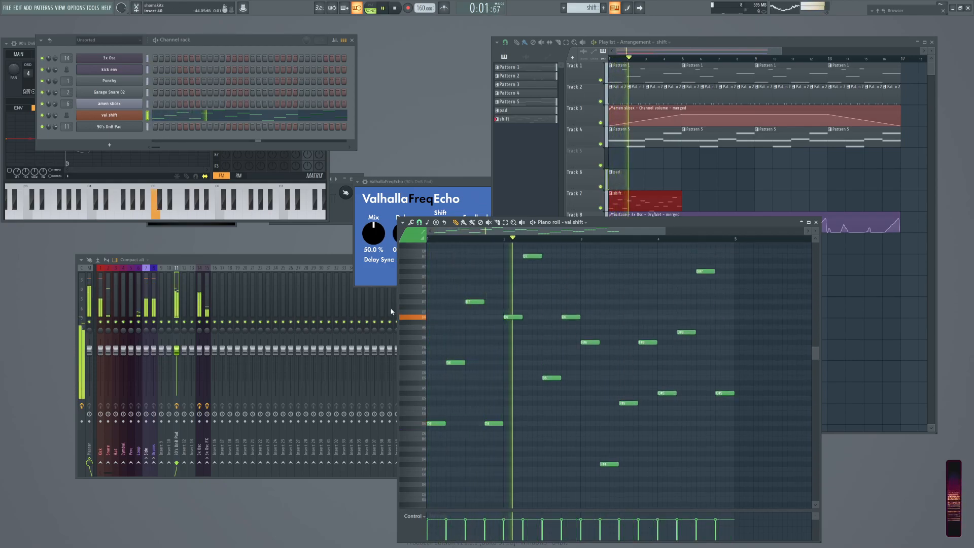
left_click(381, 273)
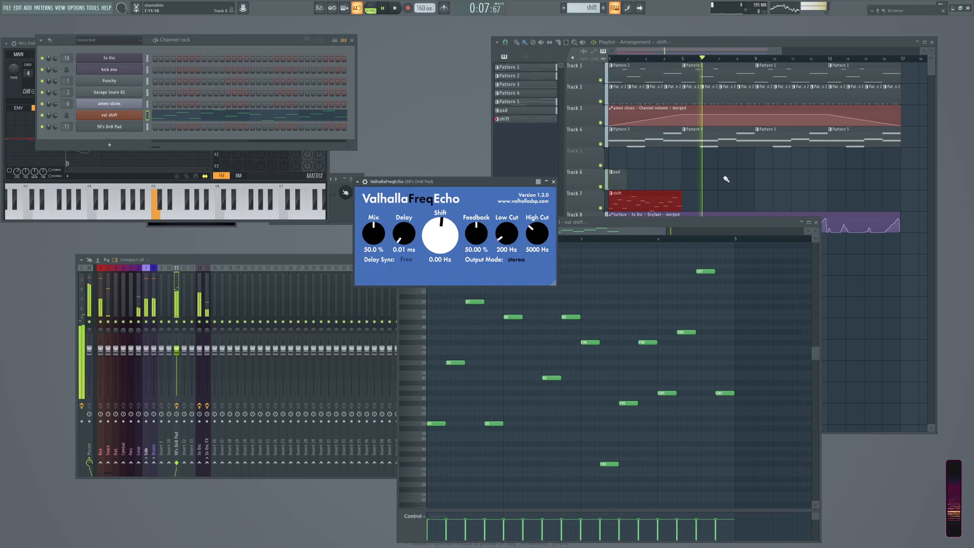
Duplicate the shift clip three times along Track 7 up to bar 17 and bring ValhallaFreqEcho back to the front.
left_click(682, 203)
key("ctrl+b")
key("ctrl+b")
key("ctrl+b")
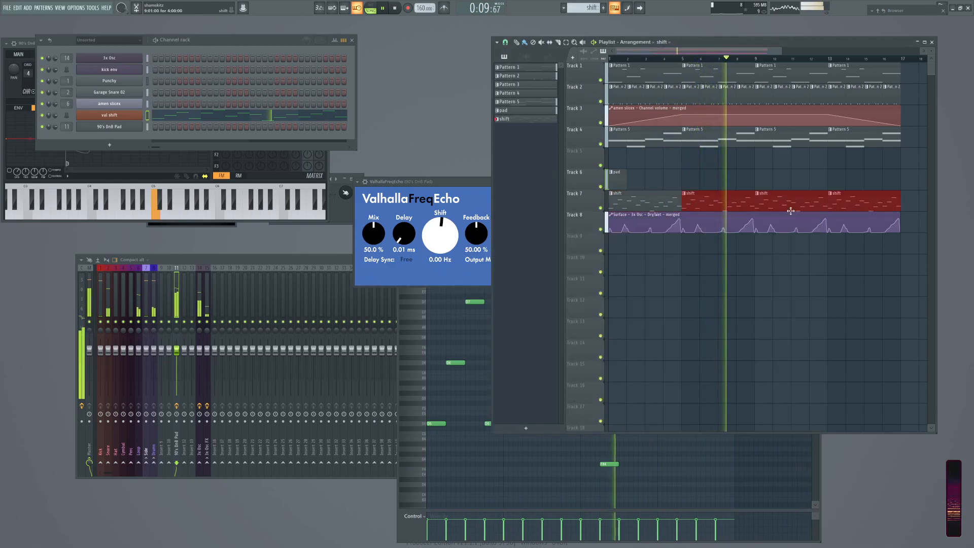
left_click(449, 177)
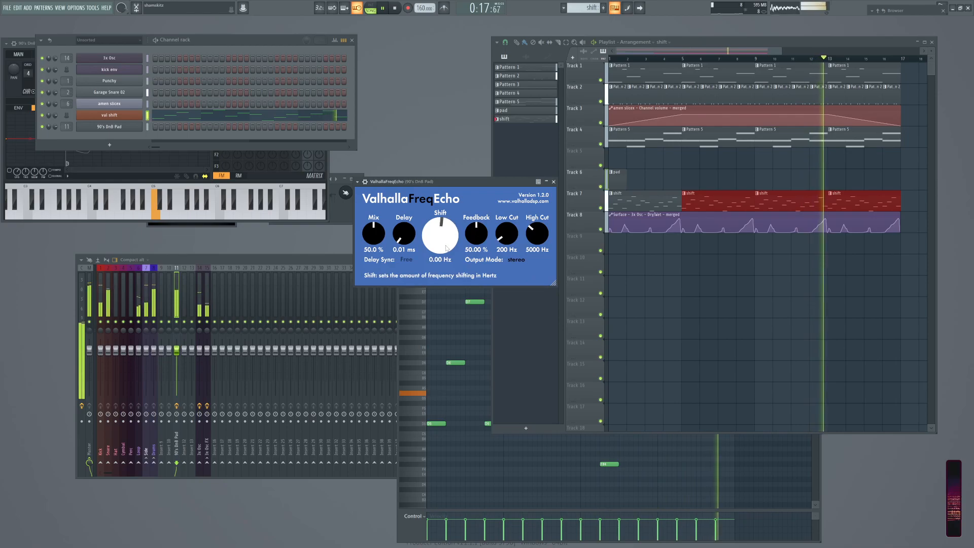
Transpose the last four notes of the shift pattern down three octaves and deselect them.
double_click(708, 203)
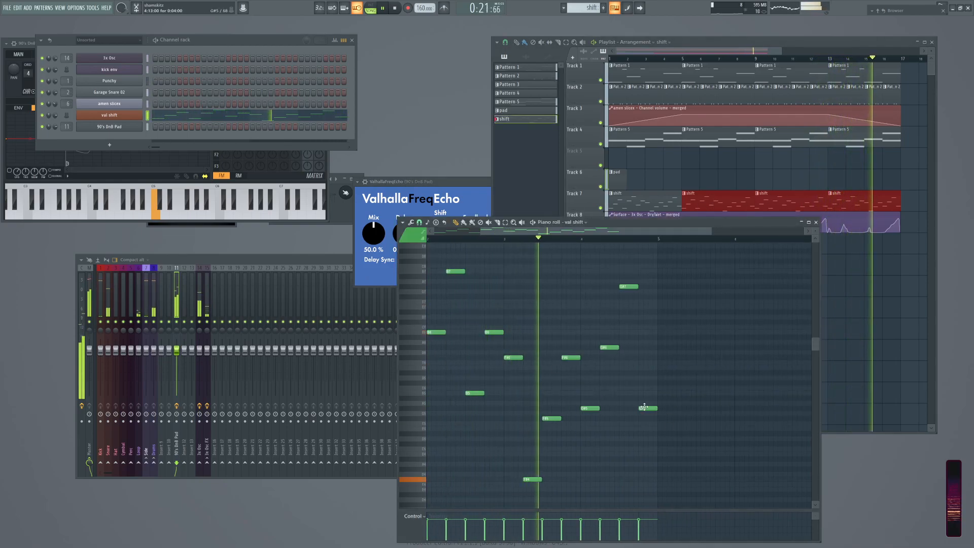
left_click_drag(688, 471, 597, 282)
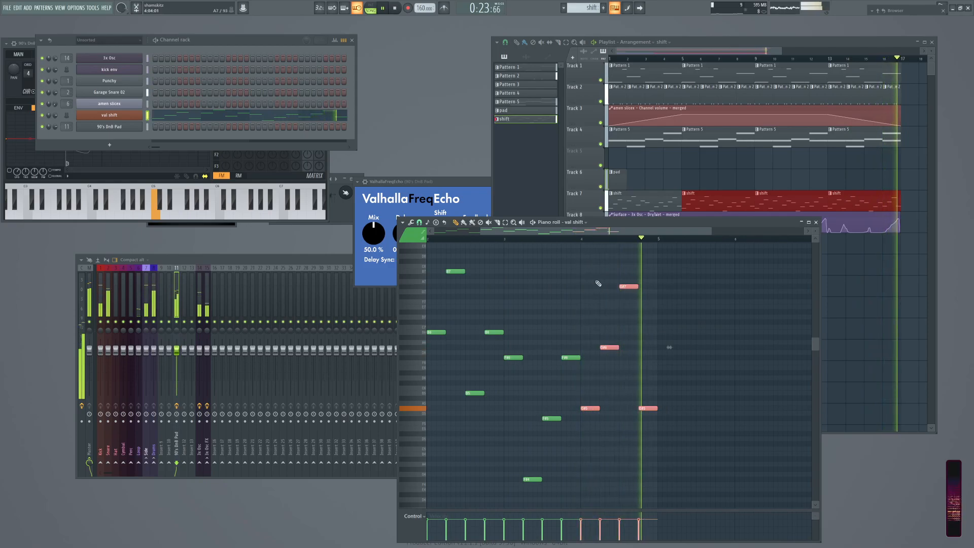
key("ctrl+Down")
key("ctrl+Down")
scroll(687, 380, "down", 3)
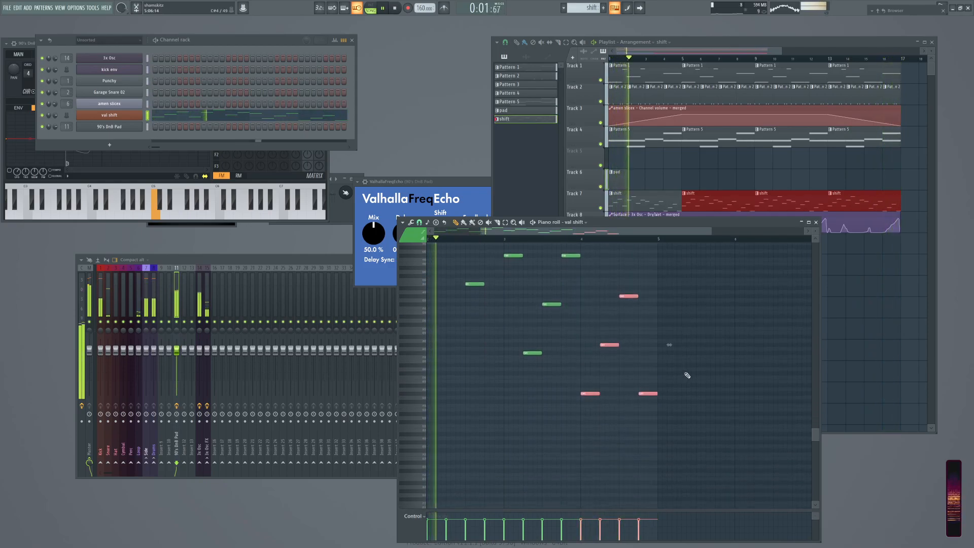
key("ctrl+Down")
key("ctrl+Down")
key("ctrl+Up")
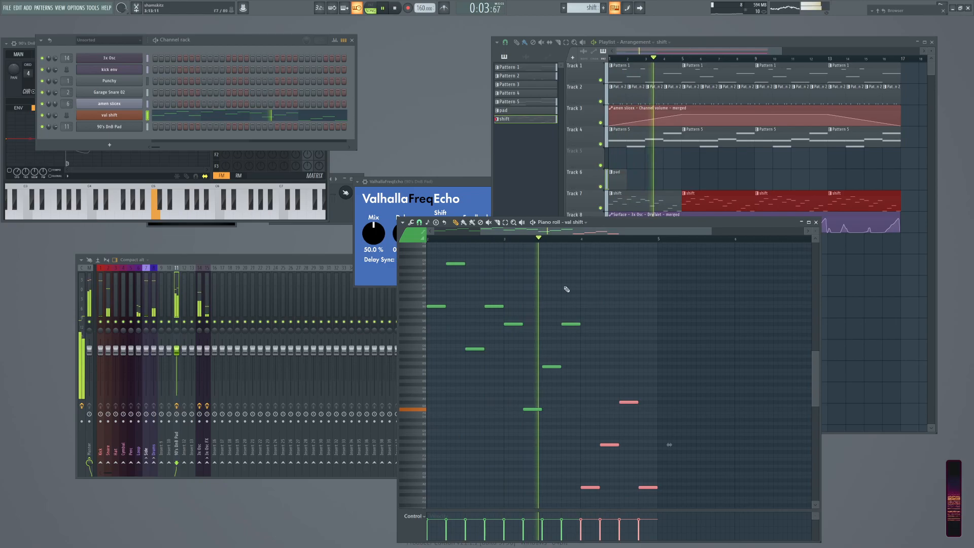
scroll(692, 282, "up", 2)
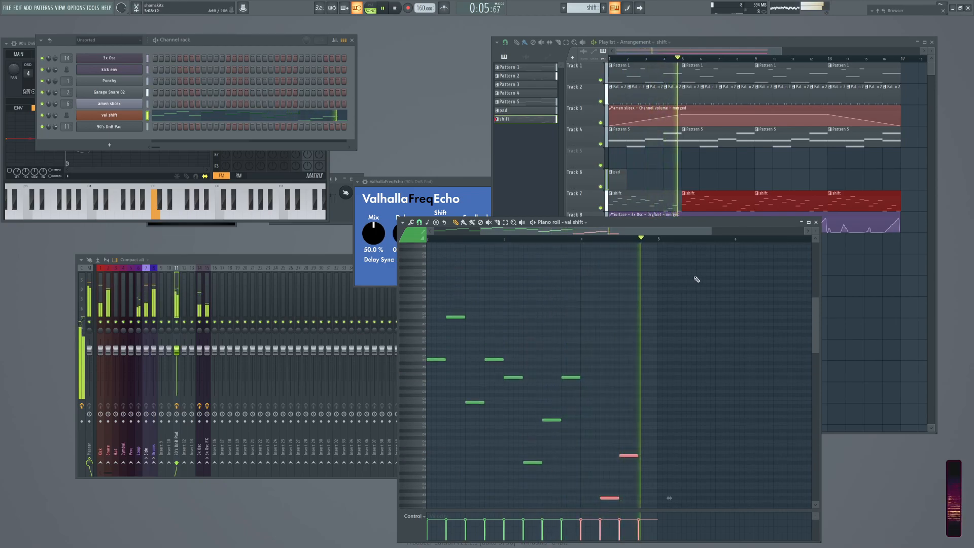
scroll(513, 301, "up", 2)
scroll(513, 302, "down", 4)
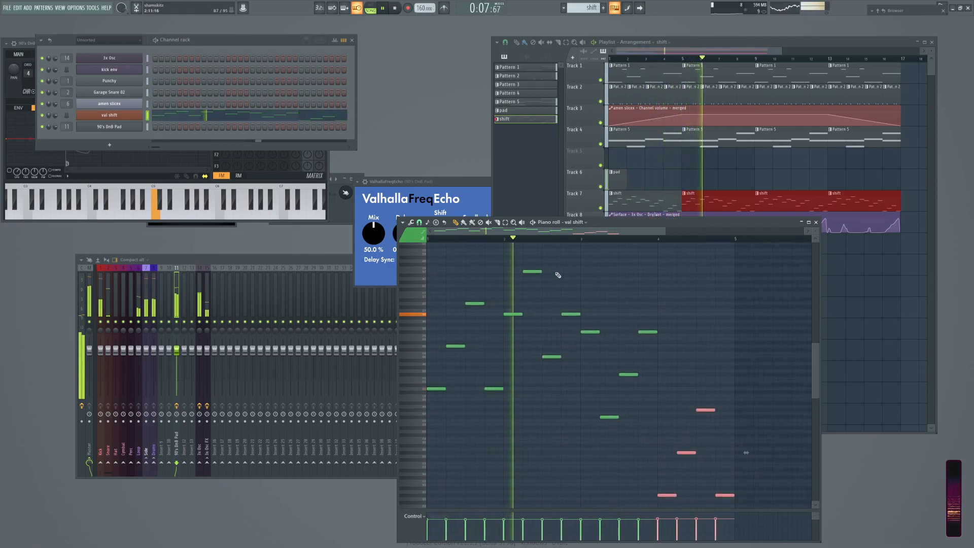
left_click(696, 287, "ctrl")
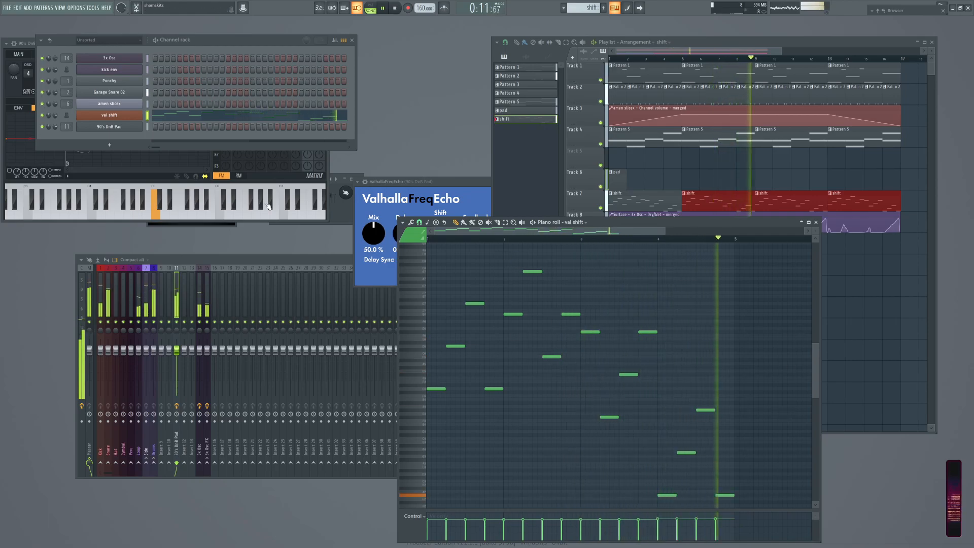
Show the val shift controller and lower the Snare and Drums mixer faders, with Drums at about 63%.
left_click(118, 115)
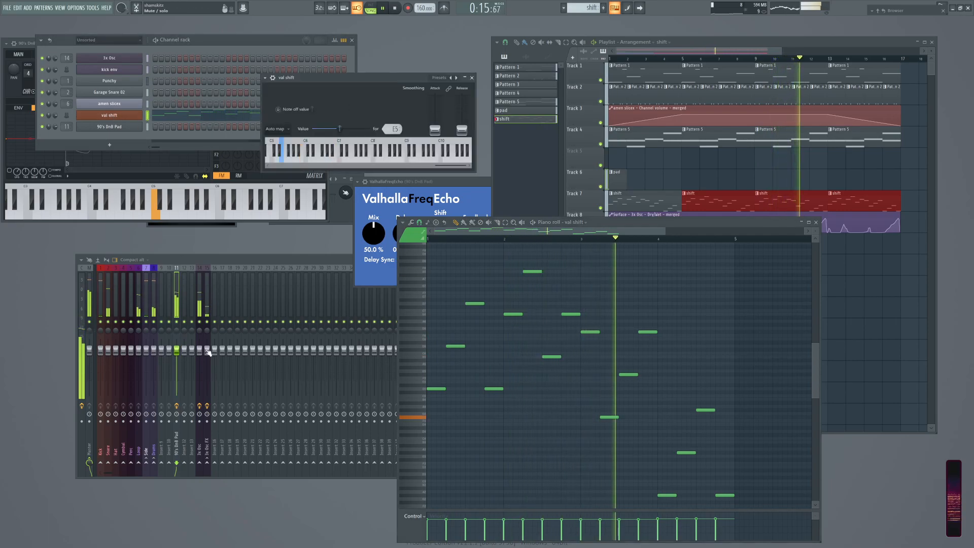
left_click_drag(110, 352, 154, 395)
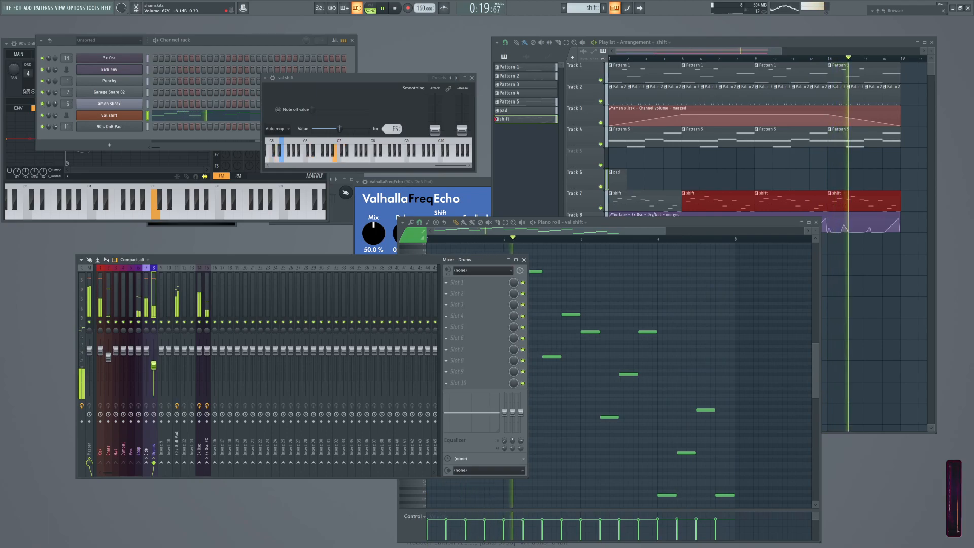
left_click_drag(154, 396, 154, 370)
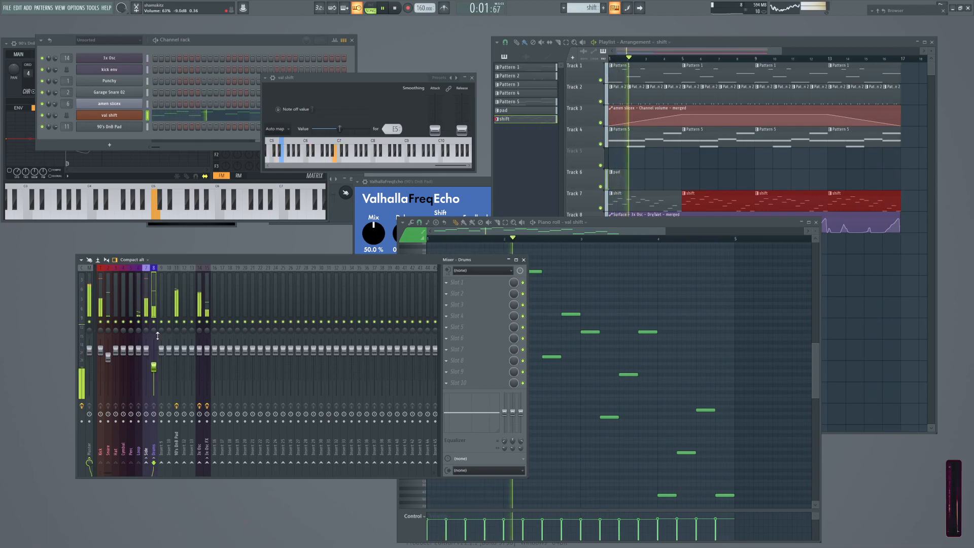
Open the val shift controller and move ValhallaFreqEcho beneath it so both windows are fully in view.
left_click(247, 42)
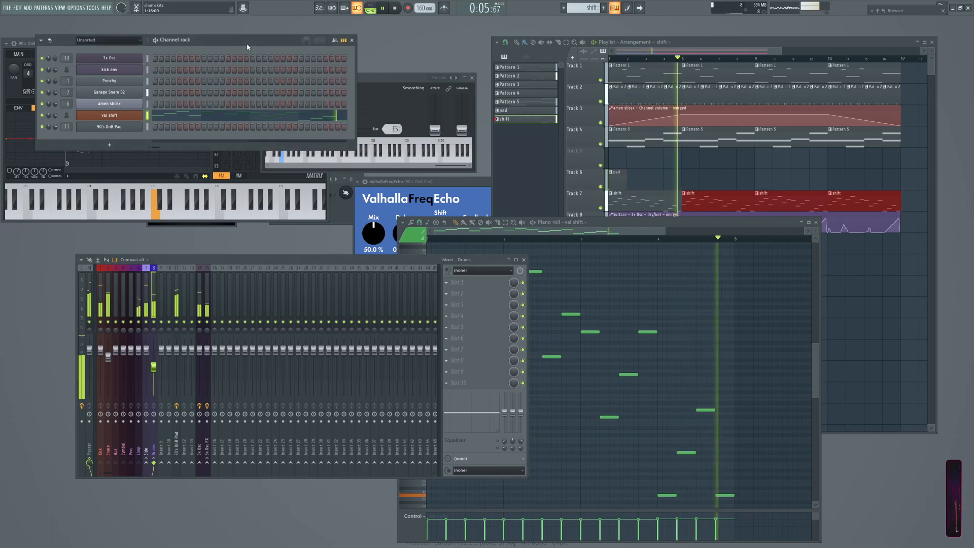
left_click(108, 116)
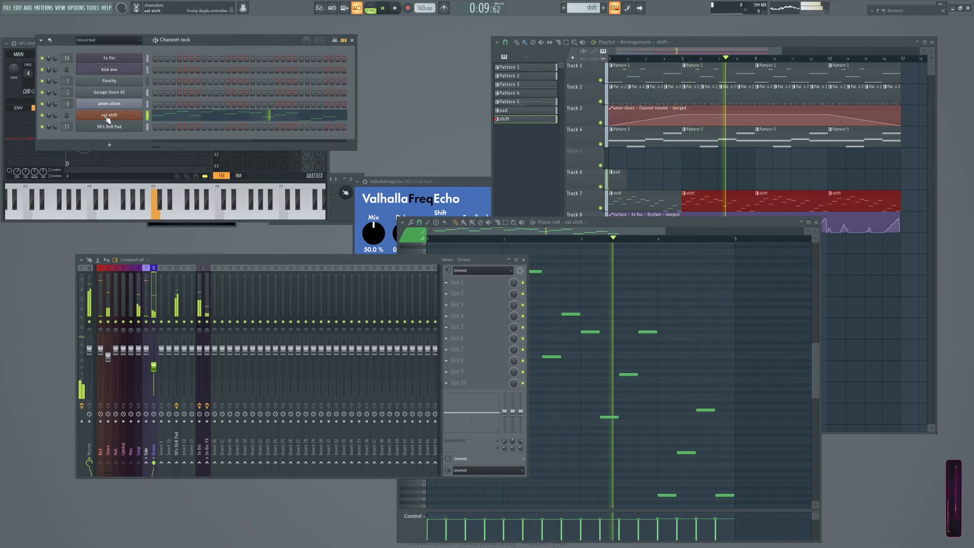
left_click(106, 116)
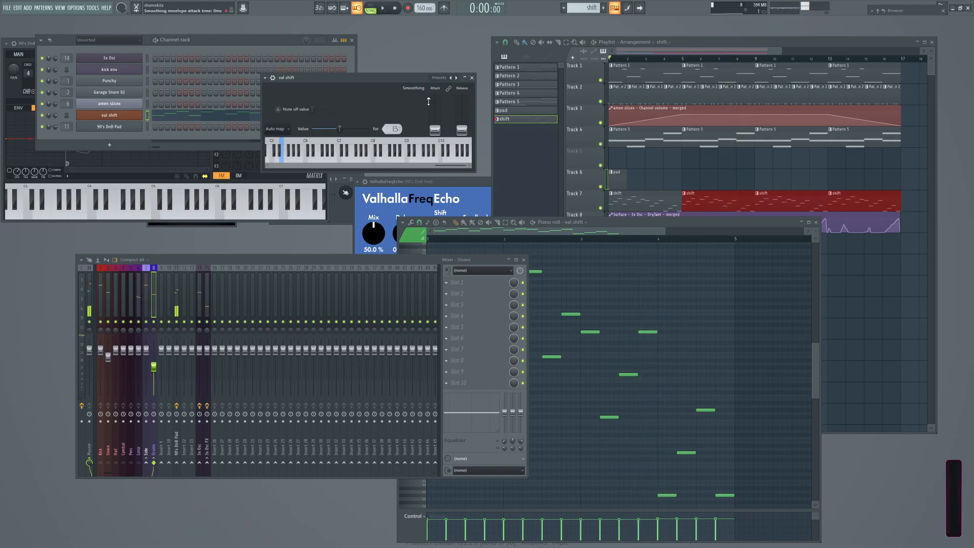
left_click_drag(447, 182, 381, 185)
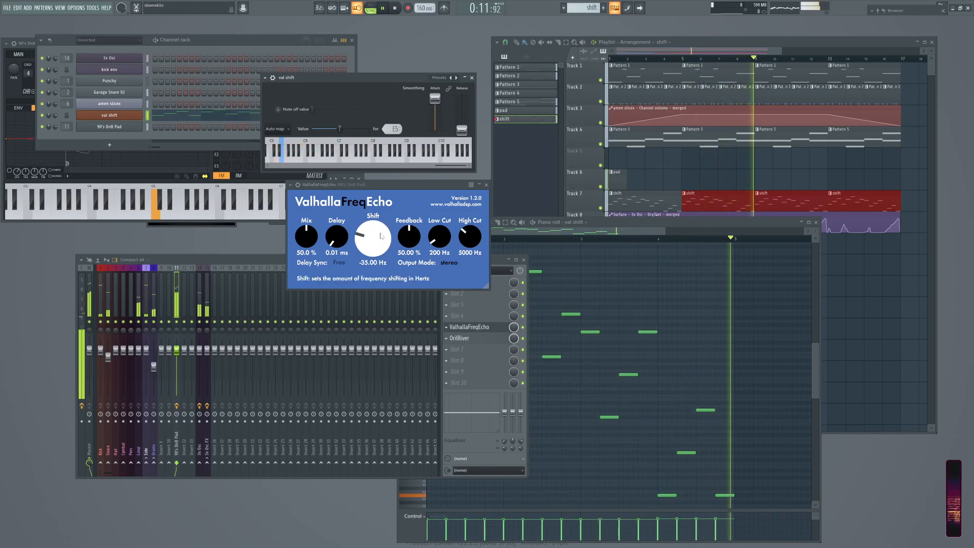
Try stronger smoothing attack and release on val shift, settling on a slight attack with release at its minimum.
left_click_drag(463, 130, 436, 132)
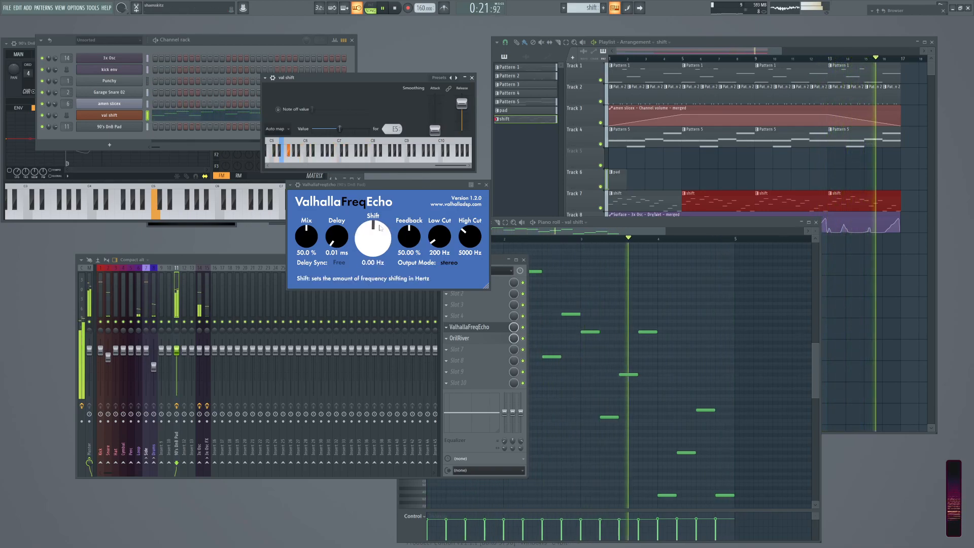
left_click_drag(438, 131, 439, 100)
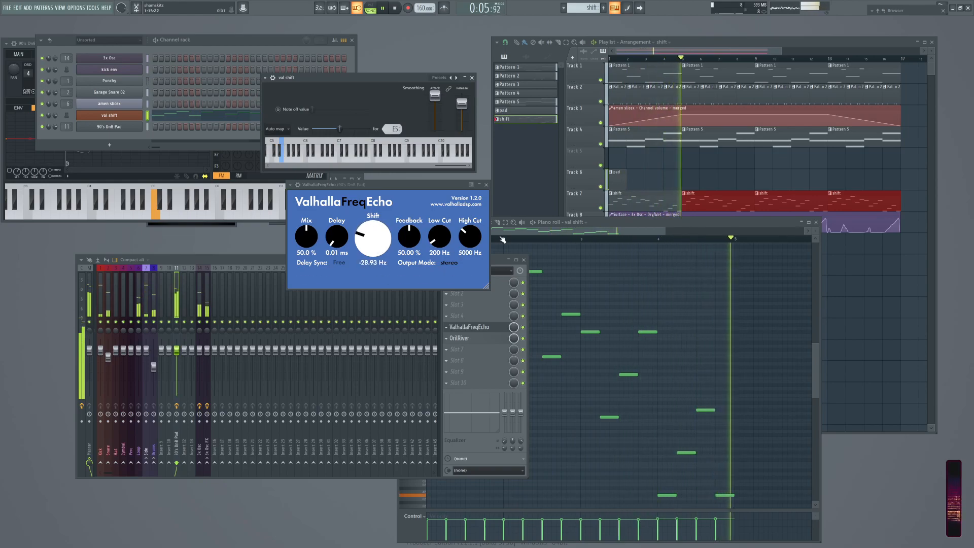
left_click_drag(462, 101, 436, 131)
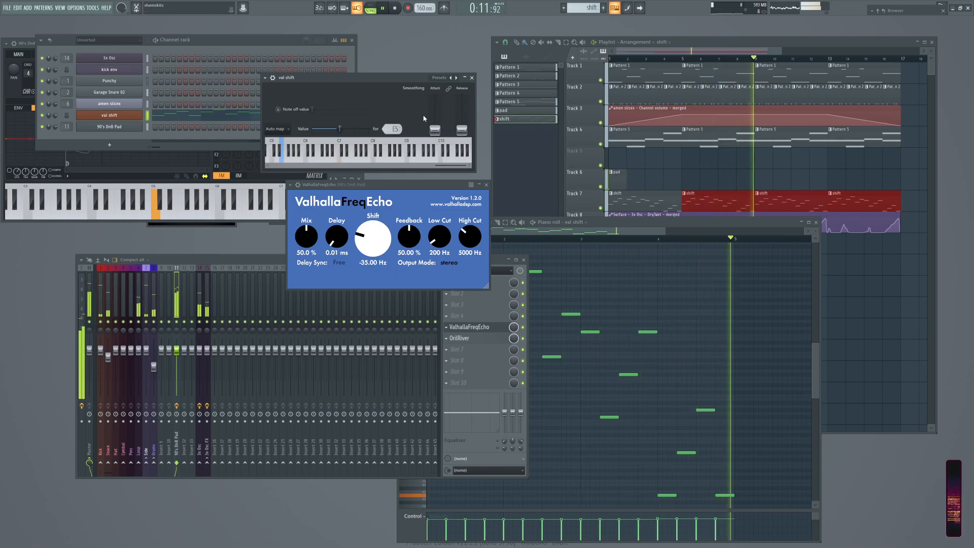
left_click_drag(435, 115, 436, 110)
right_click(436, 110)
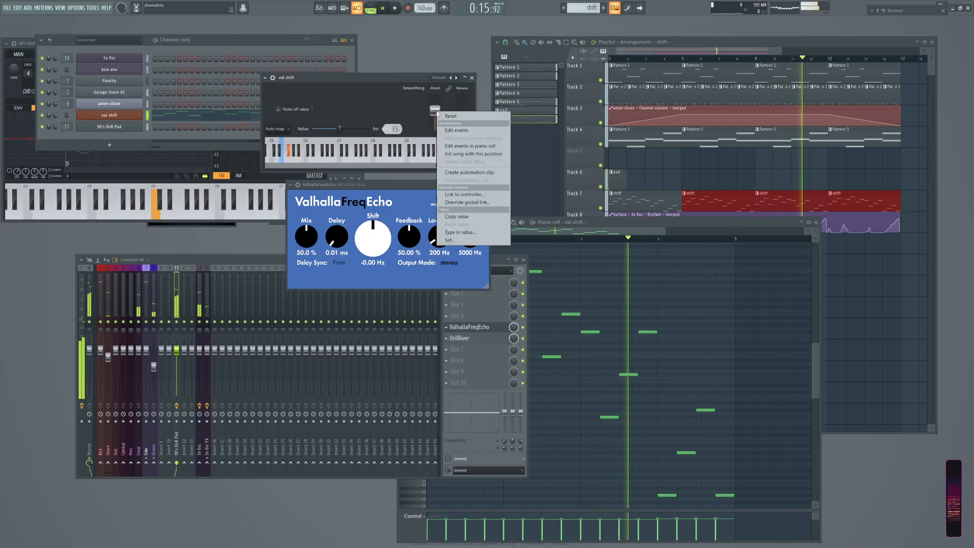
left_click(392, 75)
left_click_drag(436, 110, 435, 119)
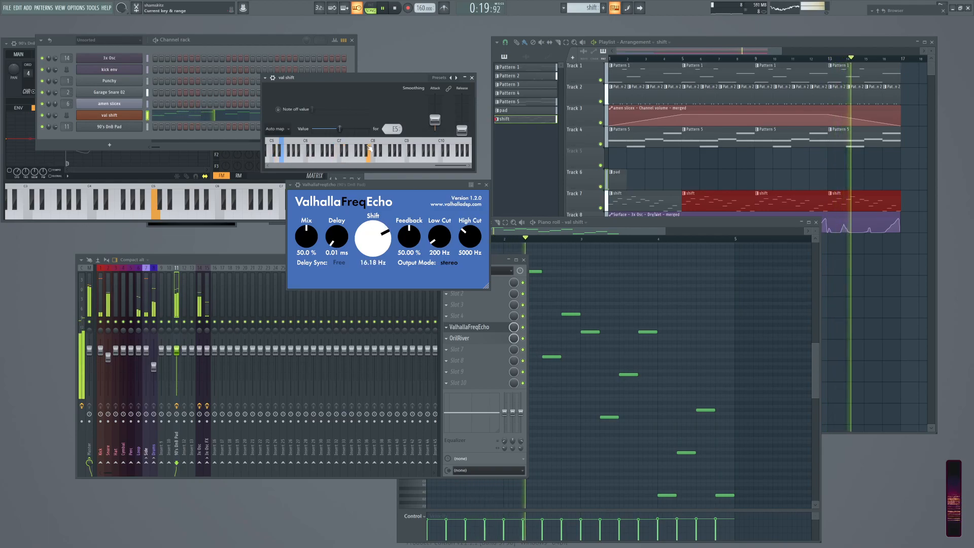
left_click(429, 46)
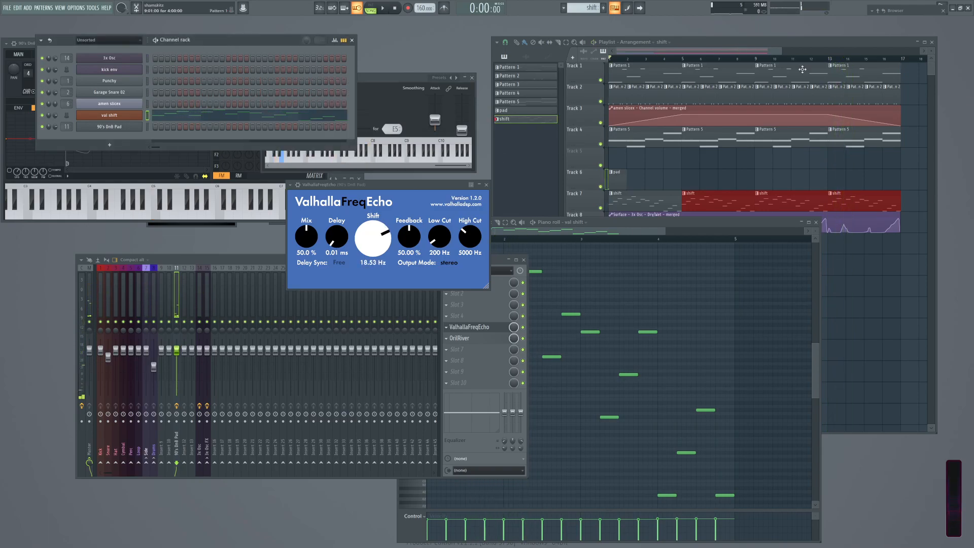
Open the pad pattern and write two two-bar notes for the 90's DnB Pad, C5 from bar 1 and D5 from bar 3.
double_click(623, 183)
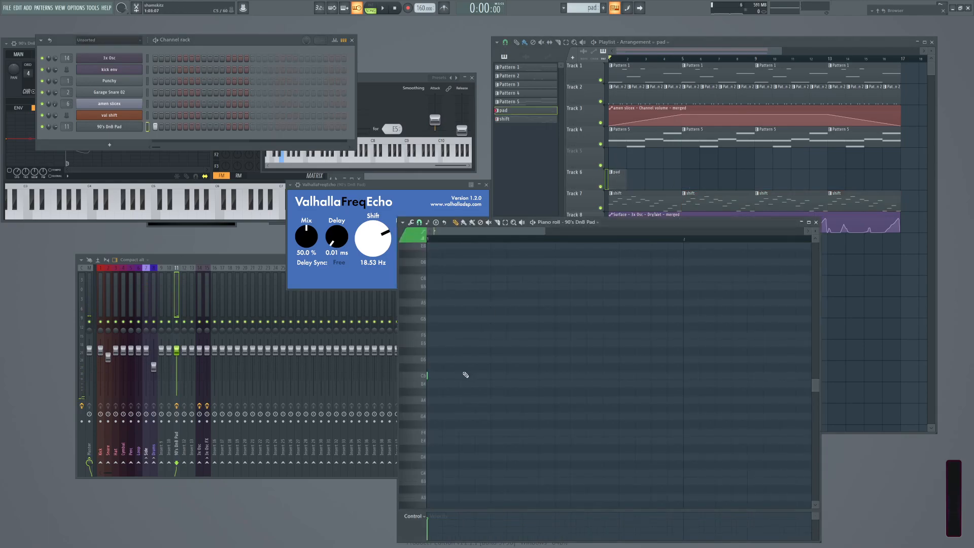
scroll(500, 326, "down", 6)
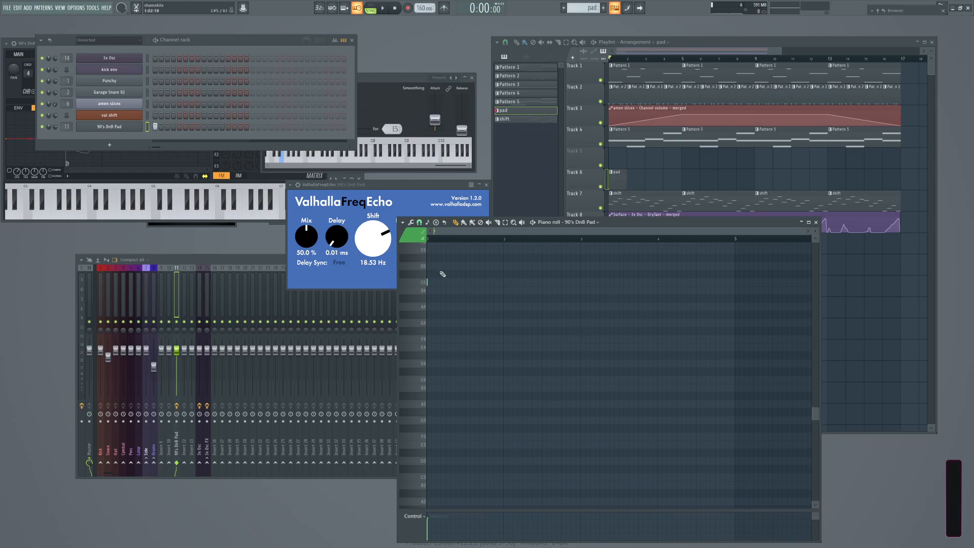
left_click_drag(631, 284, 447, 281)
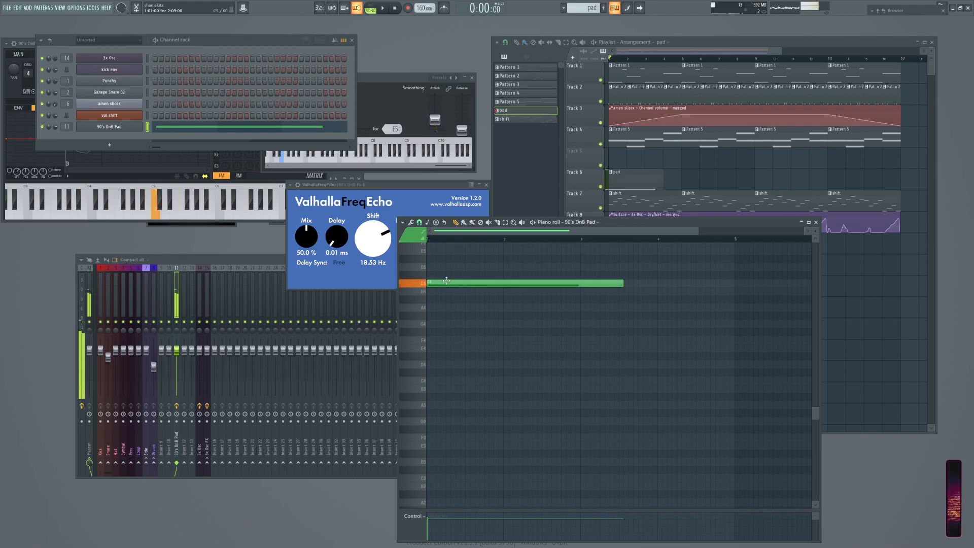
right_click(638, 281)
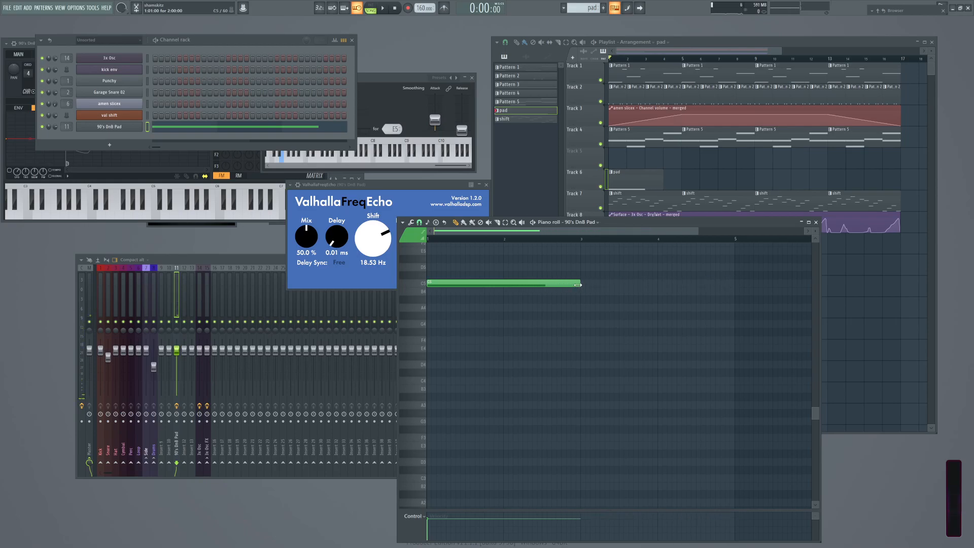
left_click(581, 267)
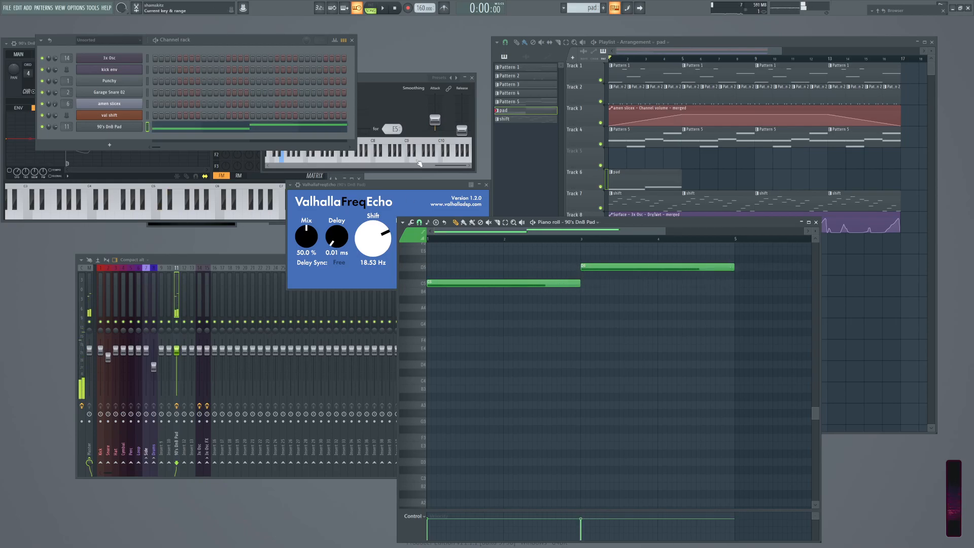
Add a one-bar slide note to B4 at bar 4 of the pad pattern and play the song.
left_click(425, 238)
left_click(425, 238)
left_click(640, 326)
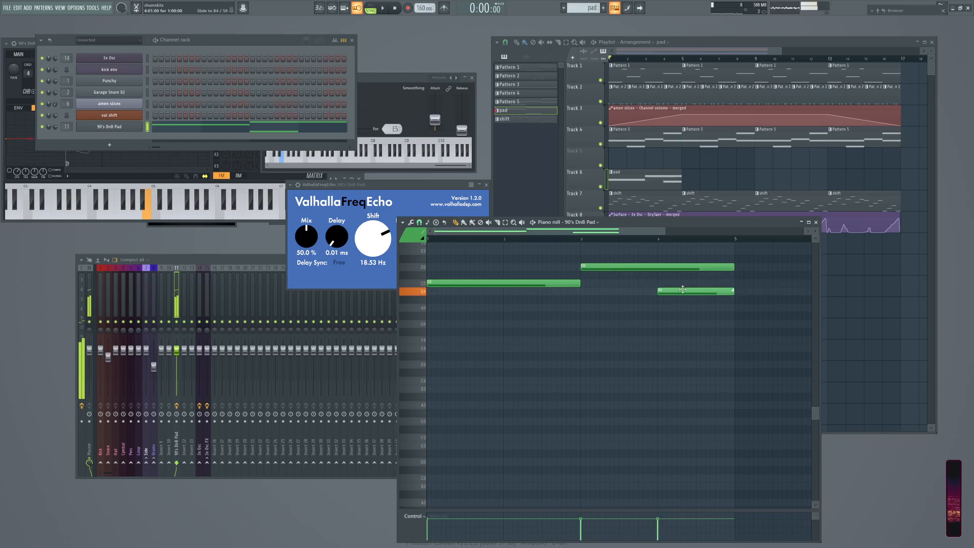
key("space")
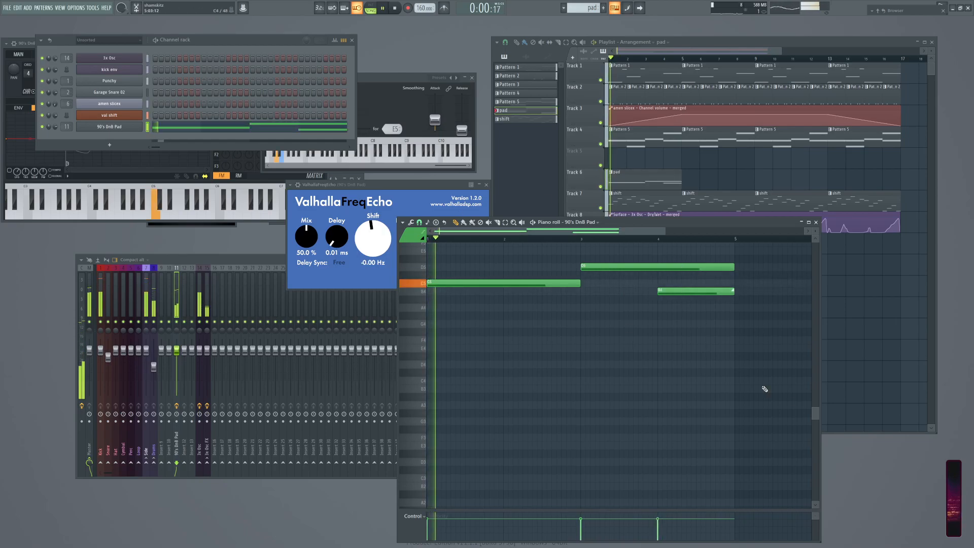
Lengthen the pad's D5 note and slide note to bar 9, and place a second pad clip at bar 9 on Track 6.
left_click(725, 175)
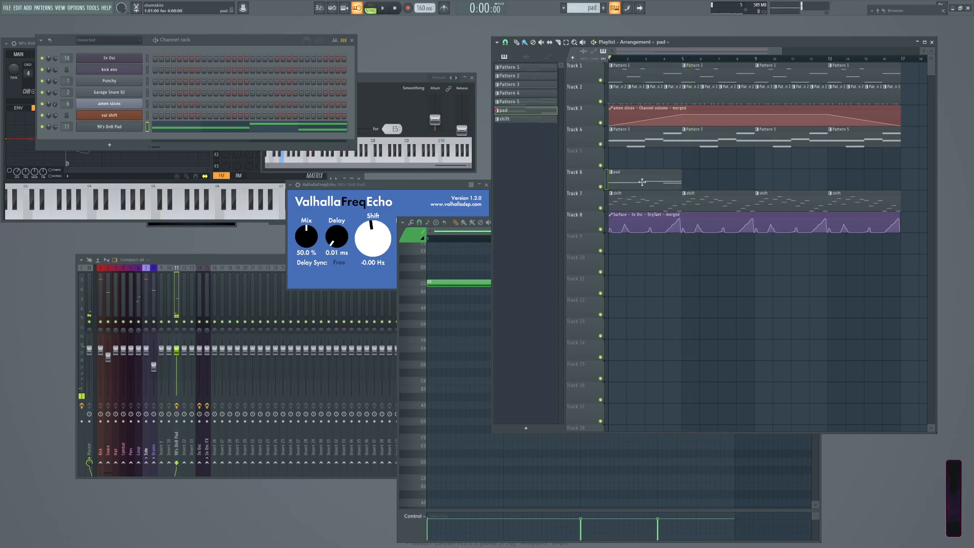
double_click(643, 178)
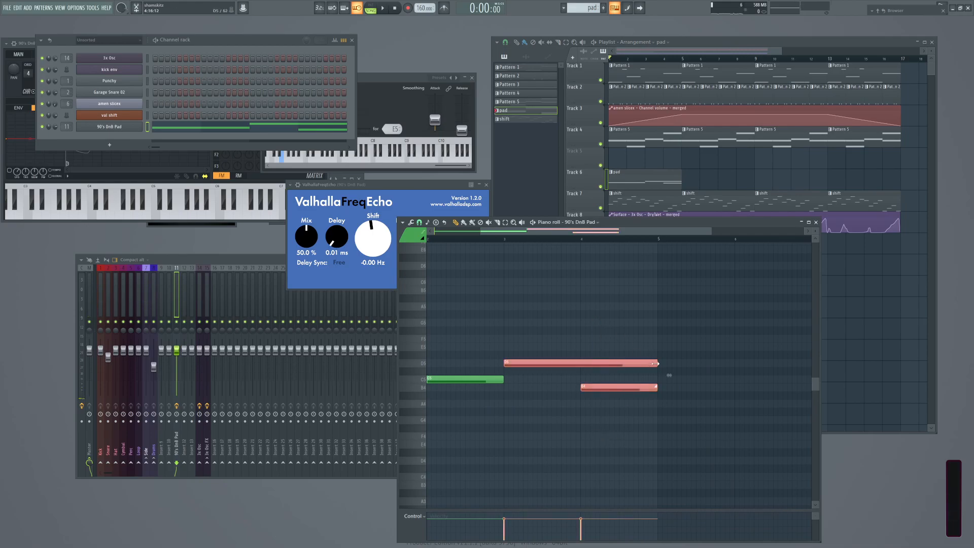
left_click_drag(970, 360, 550, 376)
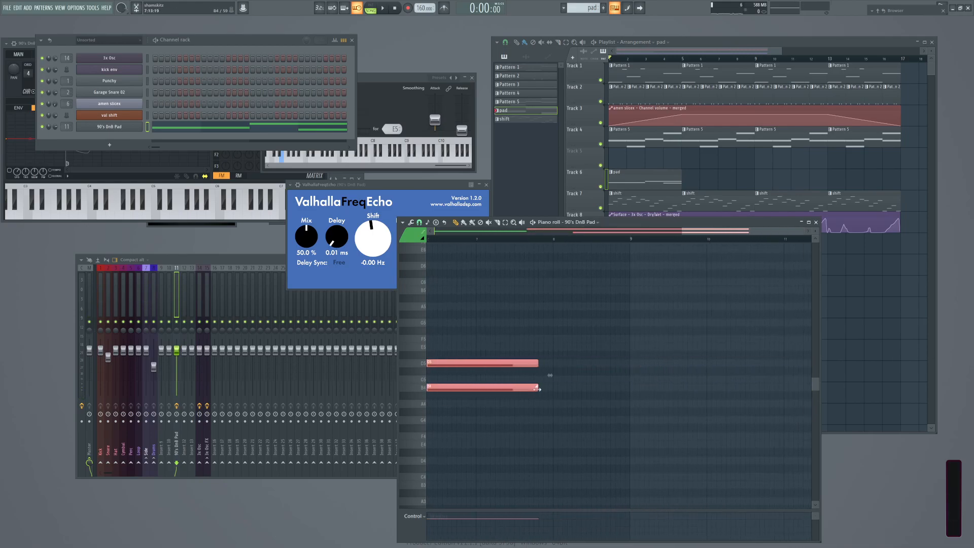
left_click(774, 177)
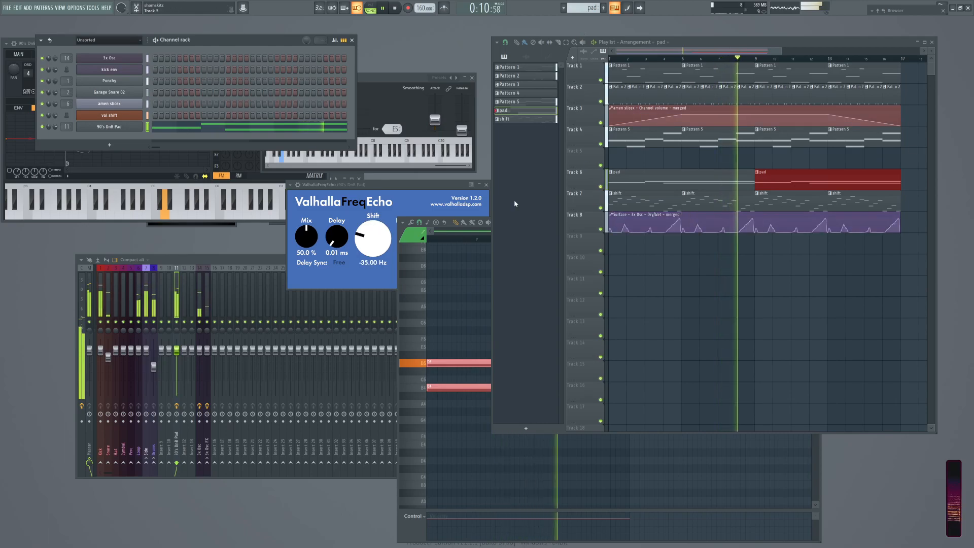
Try ValhallaFreqEcho delay times around 705 and 268 ms, and return the delay to 0.01 ms.
left_click(417, 191)
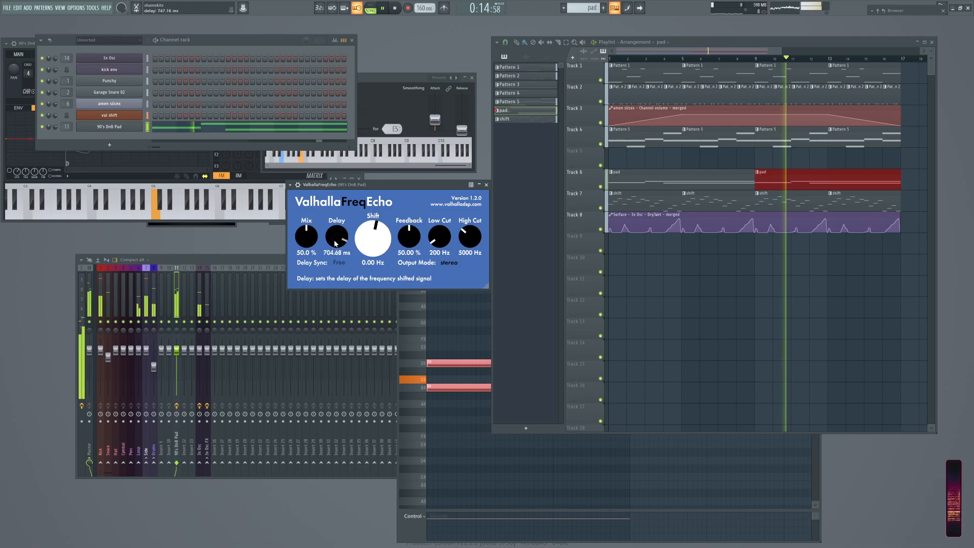
left_click_drag(335, 242, 339, 278)
left_click_drag(334, 244, 336, 254)
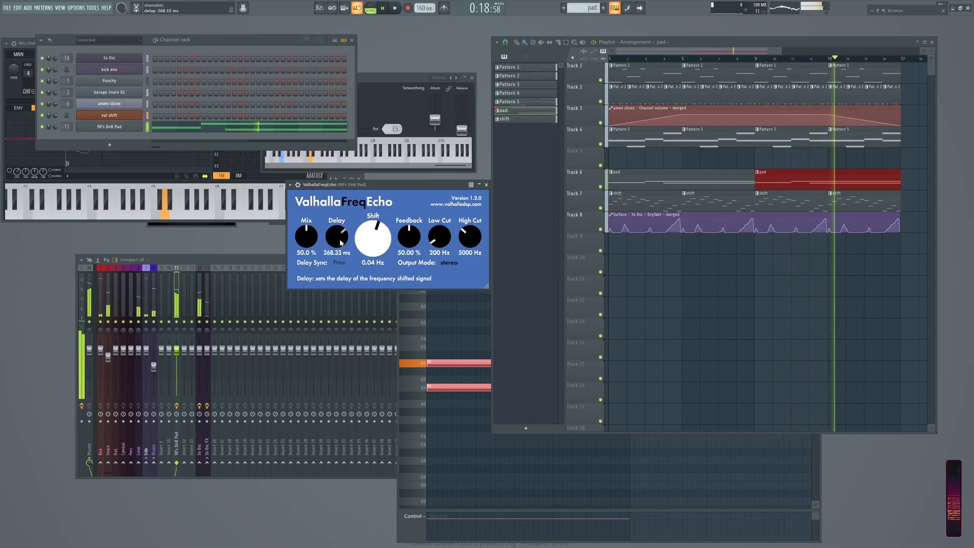
left_click_drag(341, 226, 357, 490)
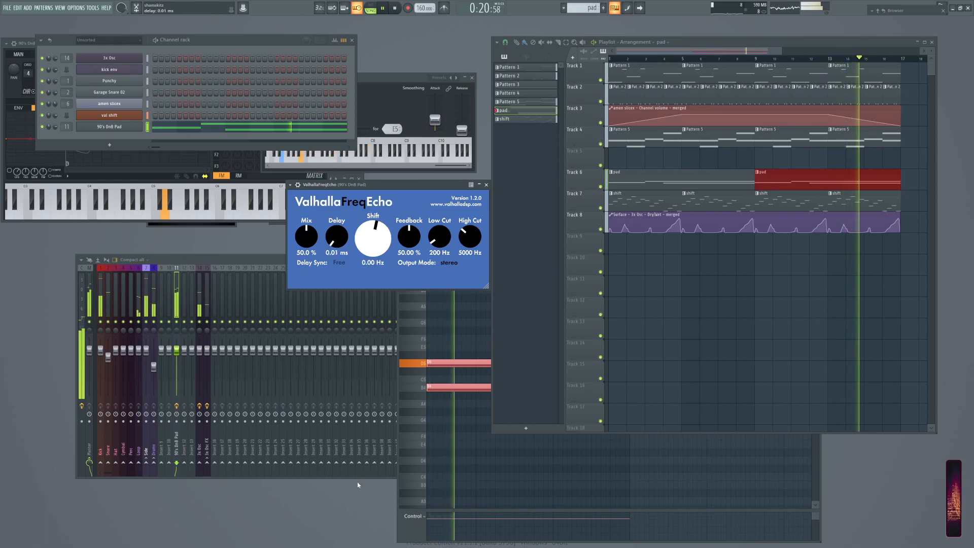
Try ValhallaFreqEcho feedback at about 76% and lower it gradually to 61.5%, keeping the delay at 0.01 ms.
left_click_drag(406, 226, 405, 217)
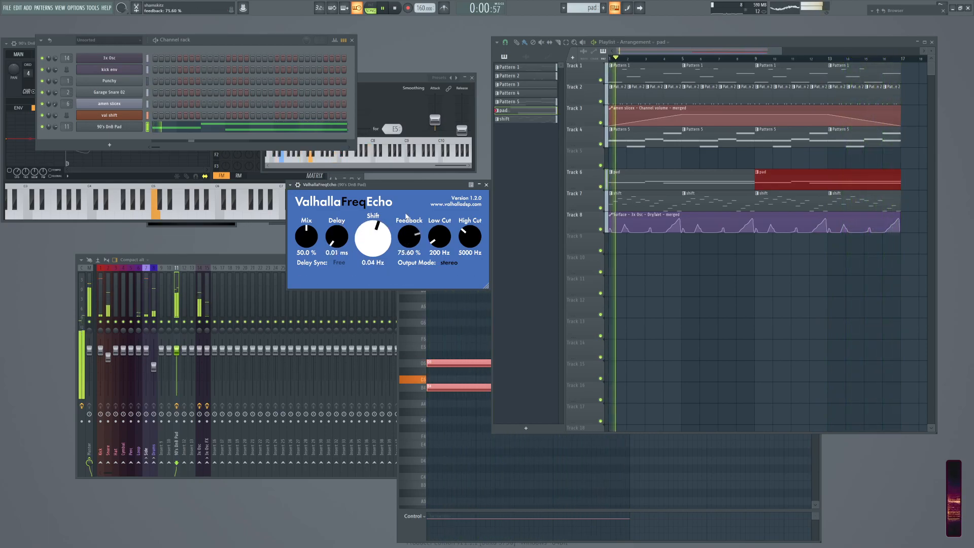
left_click_drag(412, 247, 403, 228)
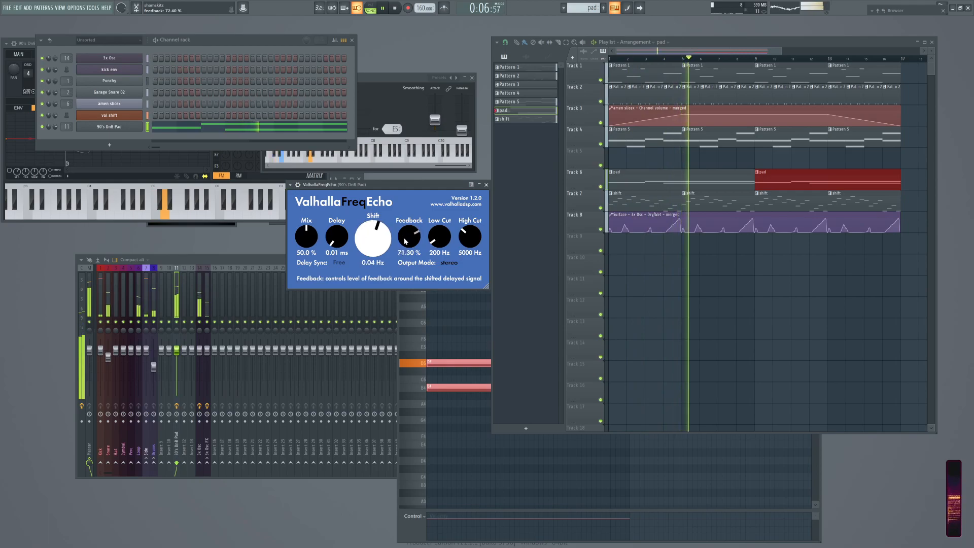
left_click_drag(405, 243, 410, 221)
left_click_drag(340, 241, 346, 276)
left_click_drag(409, 238, 412, 257)
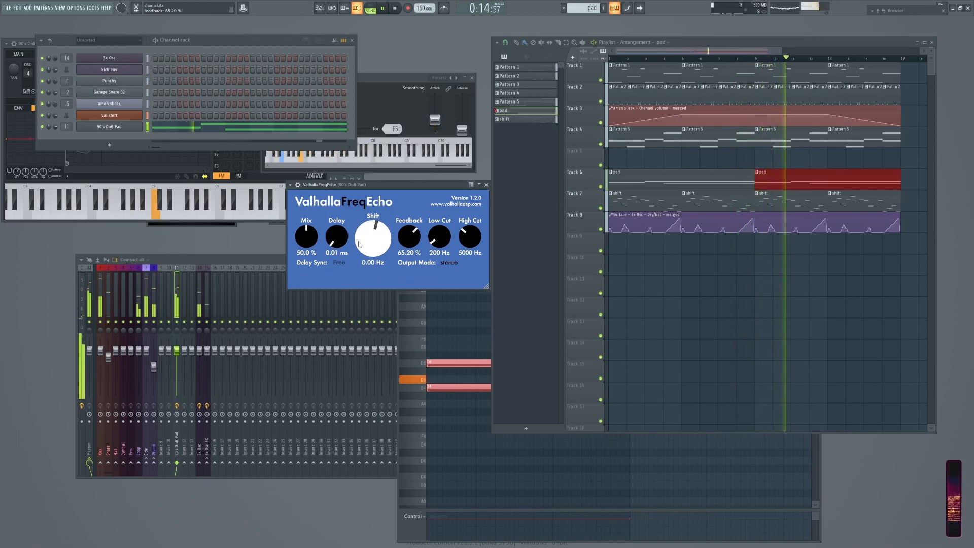
left_click_drag(411, 233, 411, 244)
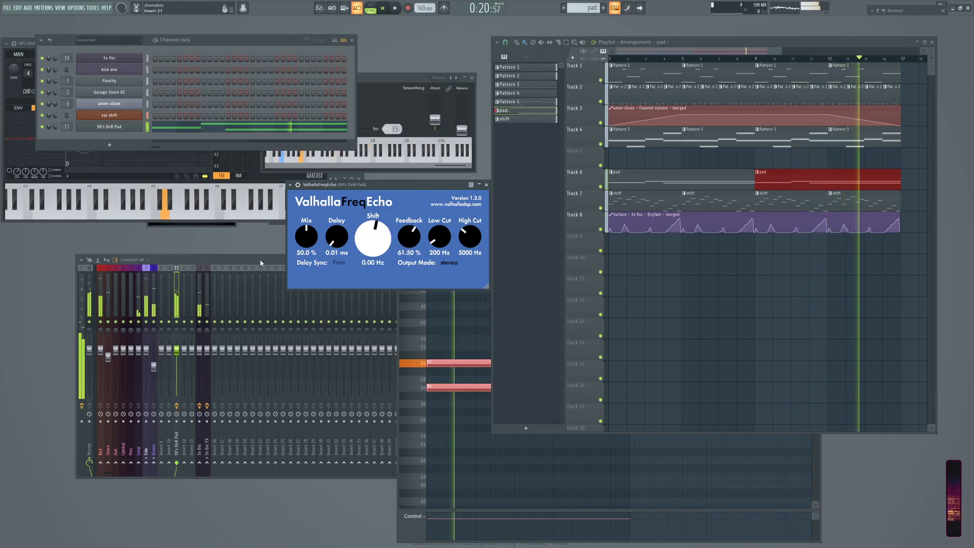
Sweep ValhallaFreqEcho's low and high cut filters, ending with low cut at 20 Hz and high cut at 3320 Hz.
left_click_drag(469, 236, 467, 196)
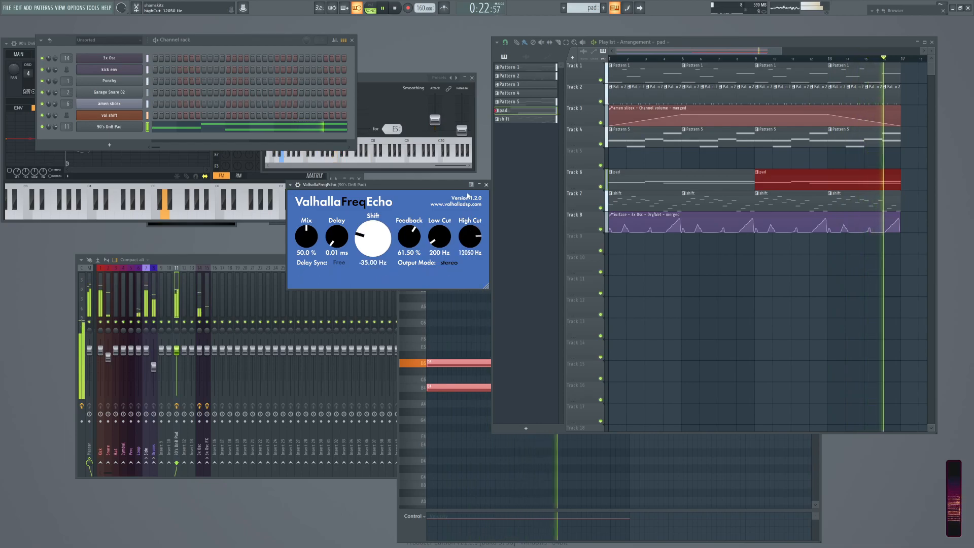
left_click_drag(440, 237, 443, 193)
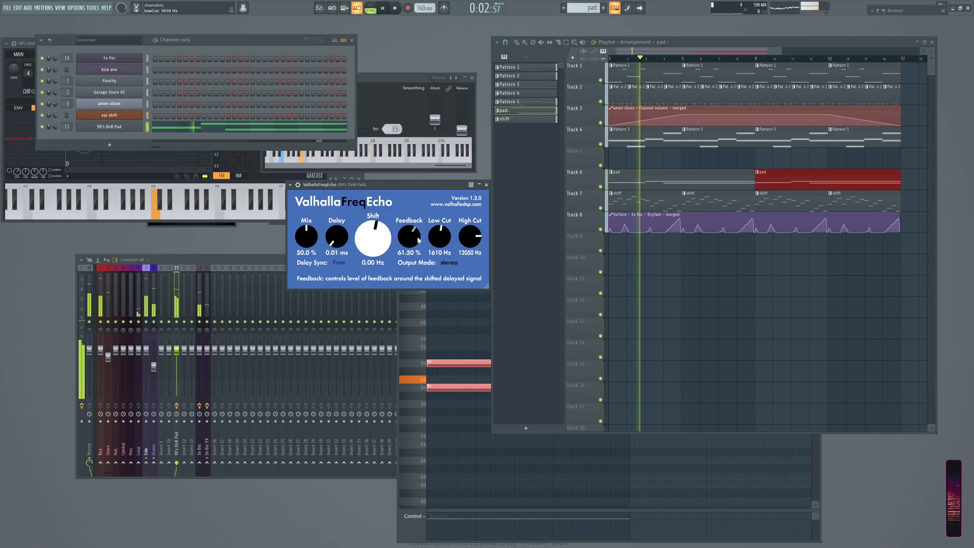
left_click_drag(443, 237, 436, 359)
left_click_drag(469, 238, 468, 289)
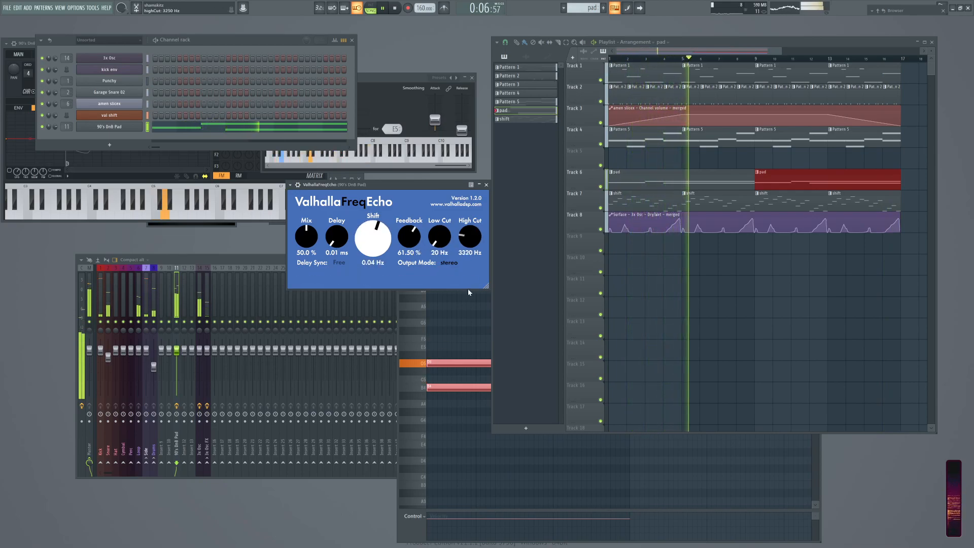
Set ValhallaFreqEcho's feedback to about 79.6%, high cut to 2580 Hz and low cut to 330 Hz.
left_click_drag(411, 234, 412, 226)
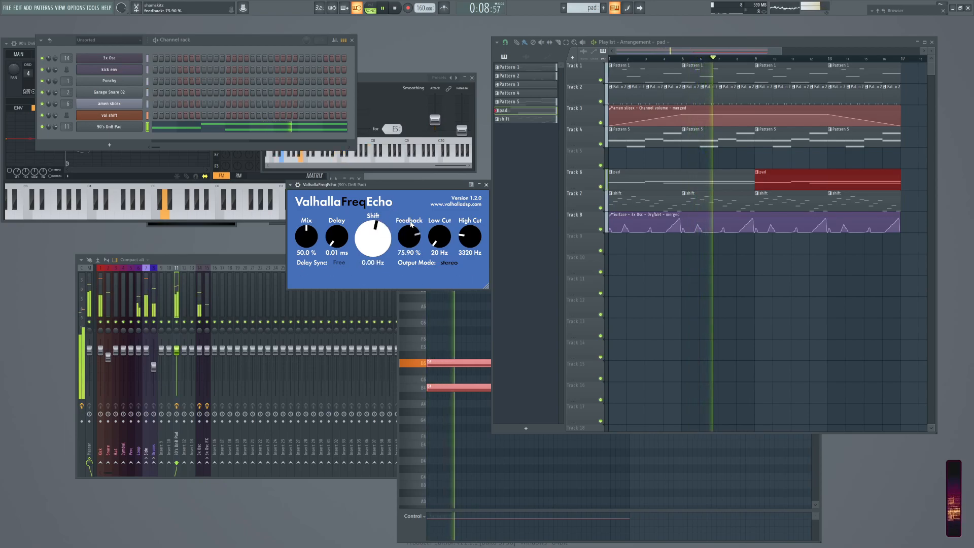
left_click_drag(469, 236, 413, 232)
left_click_drag(334, 242, 333, 246)
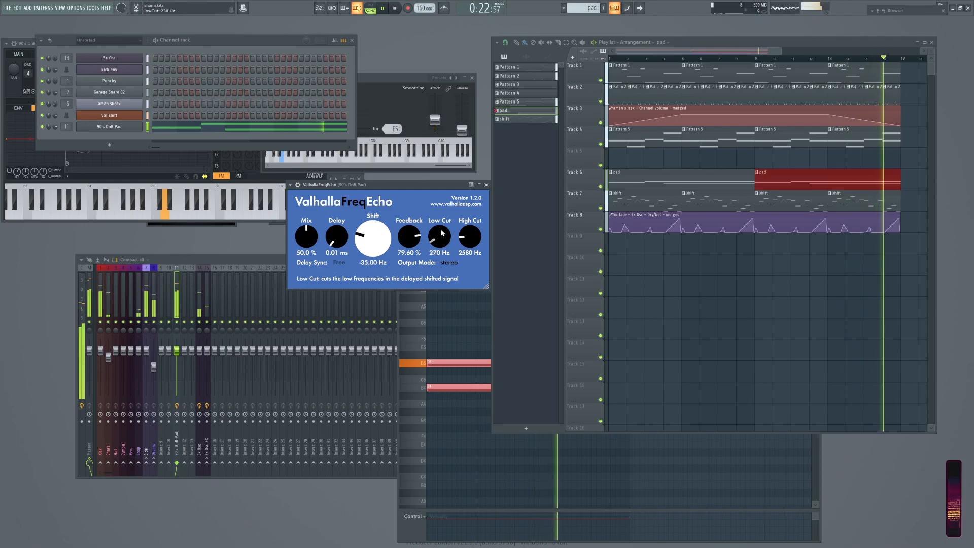
Sidechain the Side mixer track to the 90's DnB Pad track and select the pad's mixer track.
left_click_drag(155, 370, 156, 356)
left_click(146, 284)
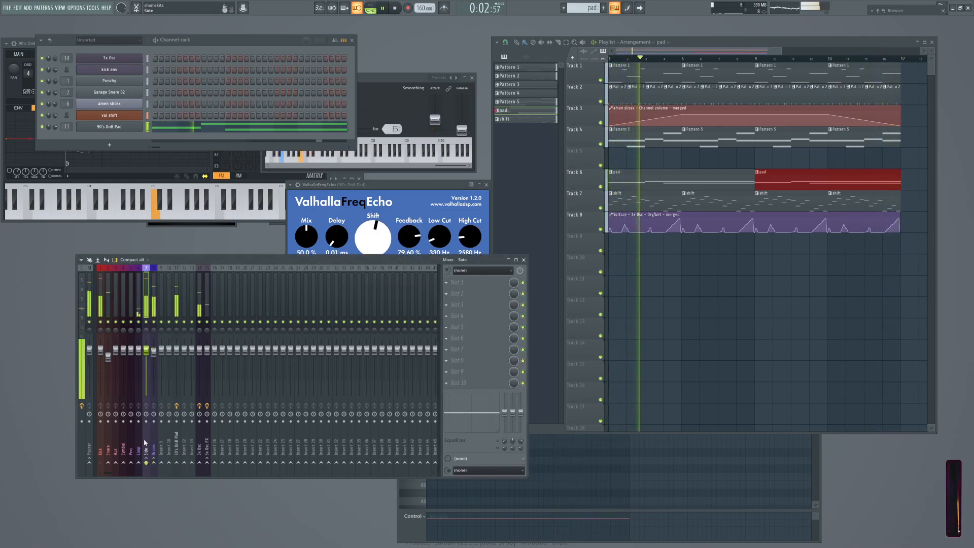
right_click(178, 462)
left_click(197, 474)
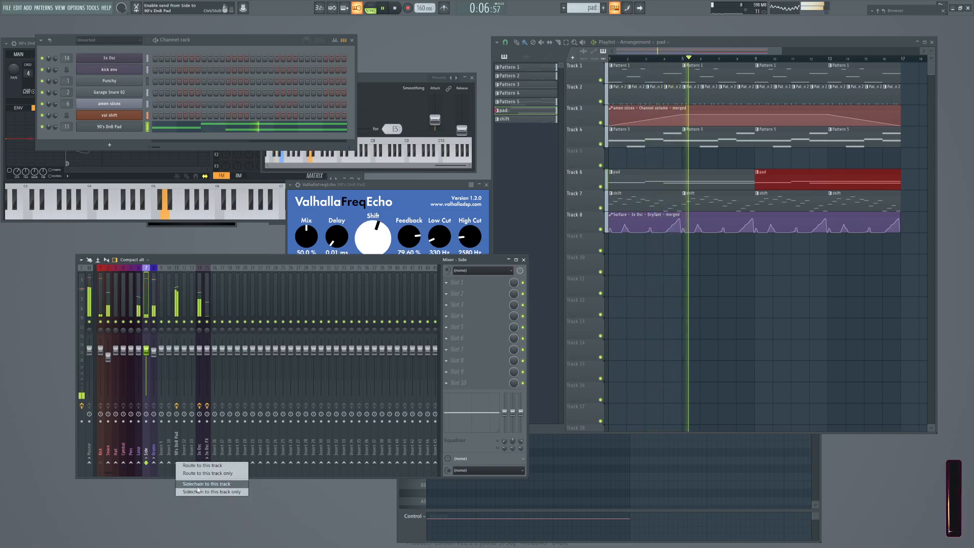
left_click(178, 288)
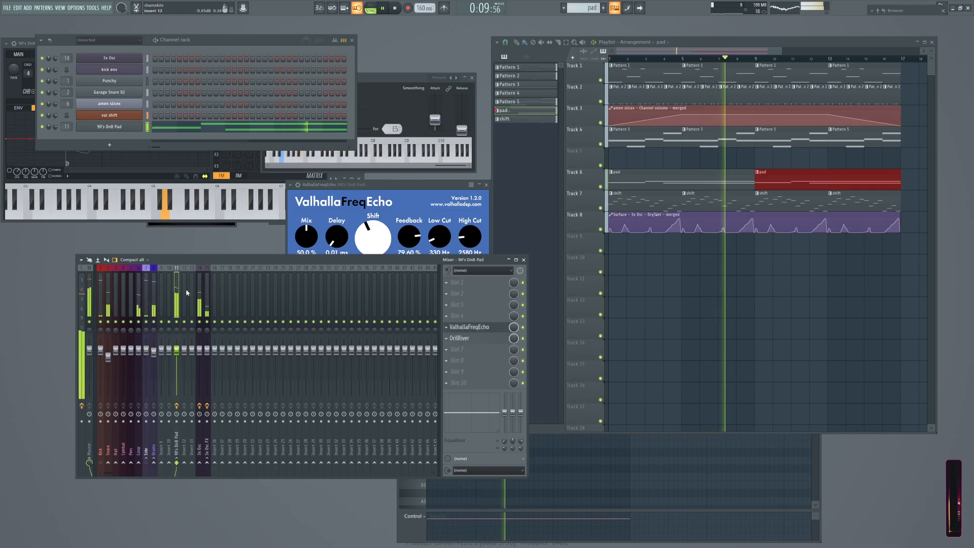
Load Fruity Limiter into effect slot 7 of the 90's DnB Pad mixer track.
left_click(446, 349)
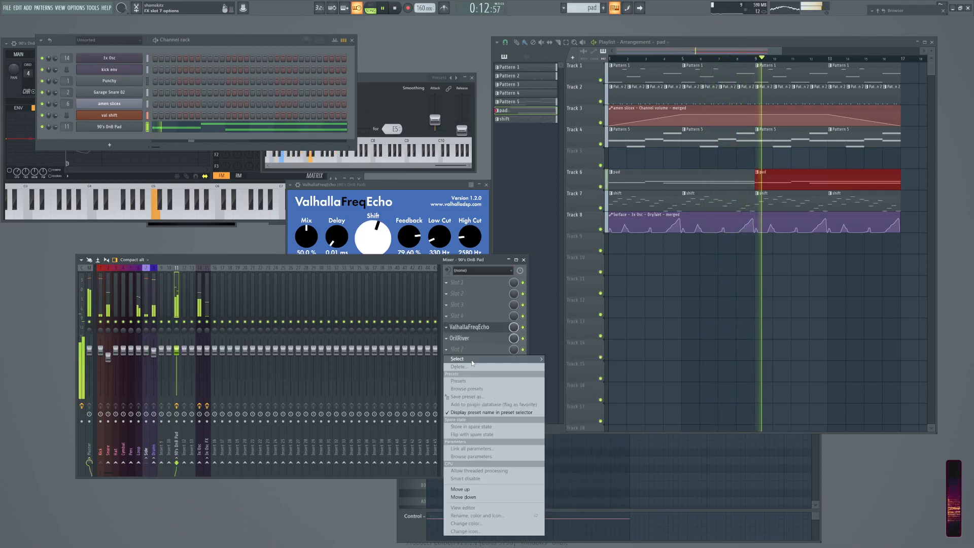
mouse_move(527, 358)
mouse_move(569, 436)
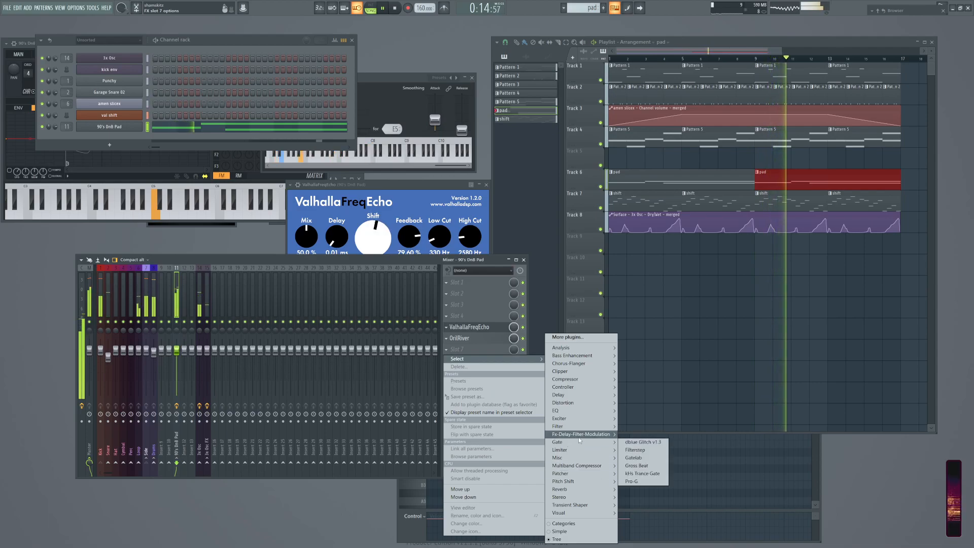
mouse_move(560, 498)
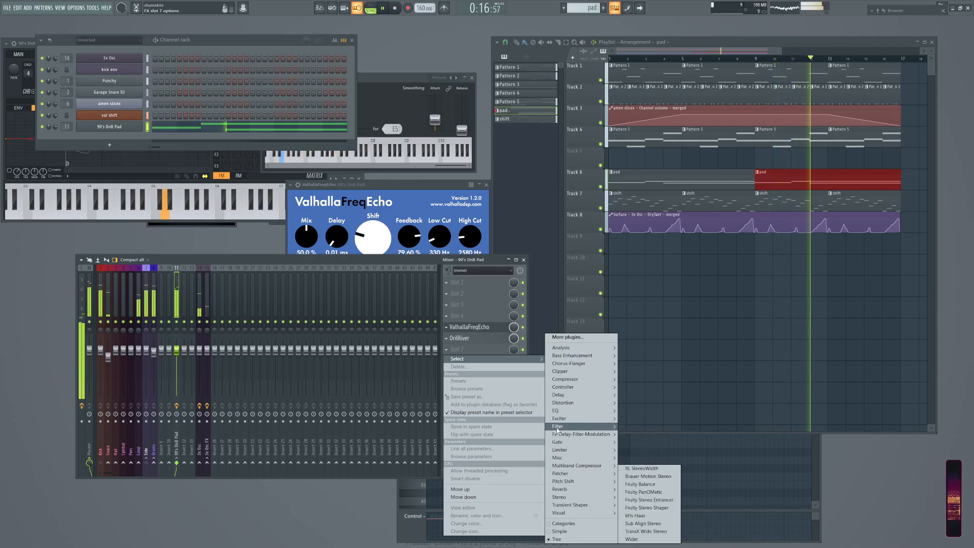
mouse_move(583, 450)
left_click(655, 451)
Try Fruity Limiter in COMP mode with sidechain input 1, adjusting ratio, threshold and release for audible ducking during playback.
left_click(129, 216)
left_click(205, 215)
left_click(218, 227)
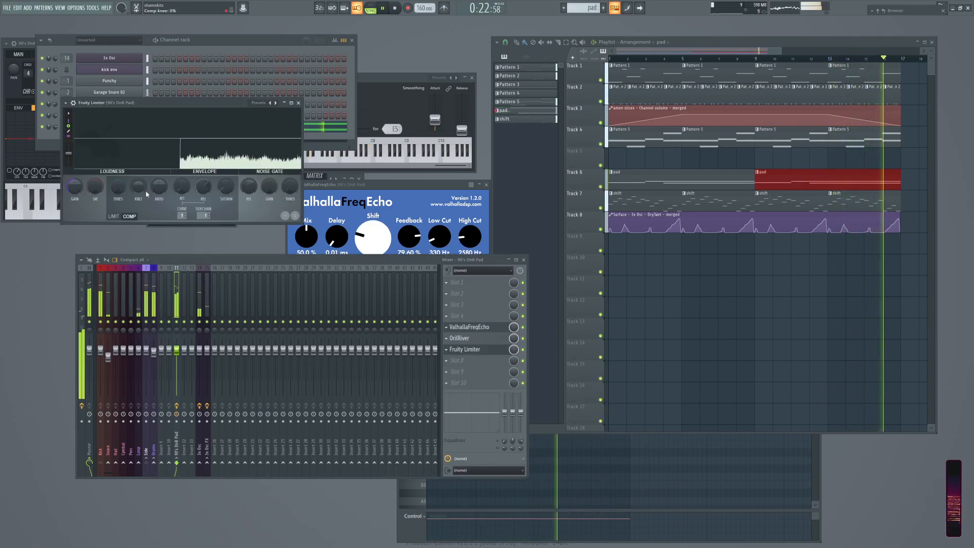
left_click_drag(159, 186, 159, 148)
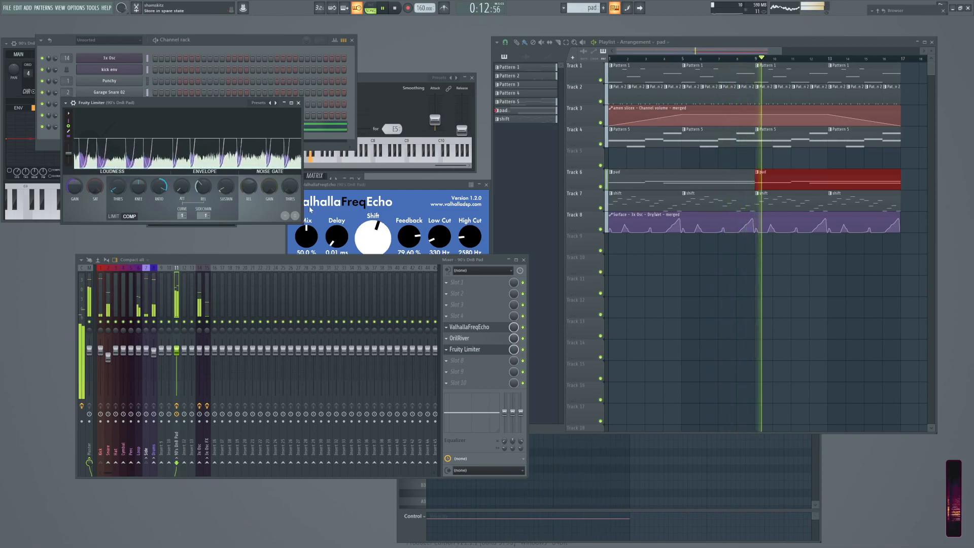
key("space")
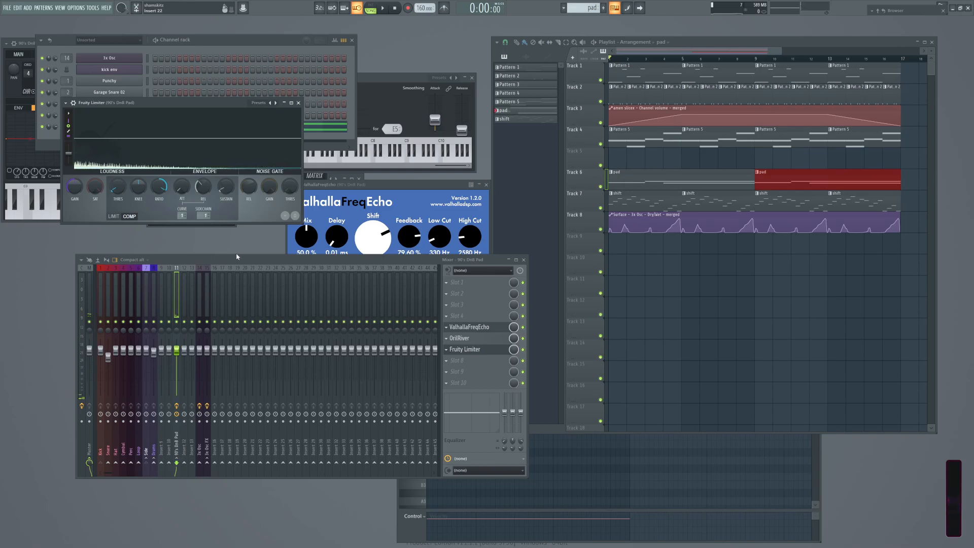
Delete Fruity Limiter from slot 7 of the pad's mixer track and load the LALA compressor in its place.
key("F6")
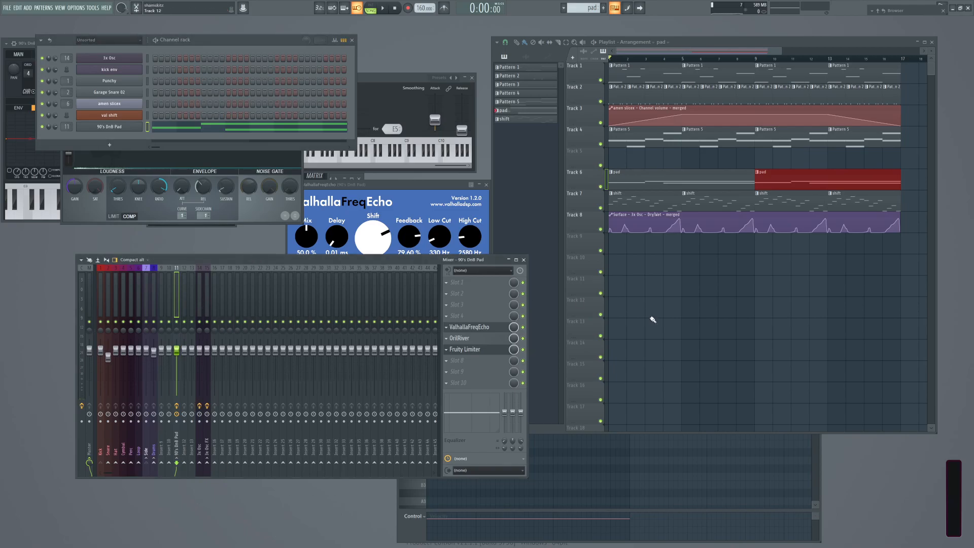
left_click(447, 350)
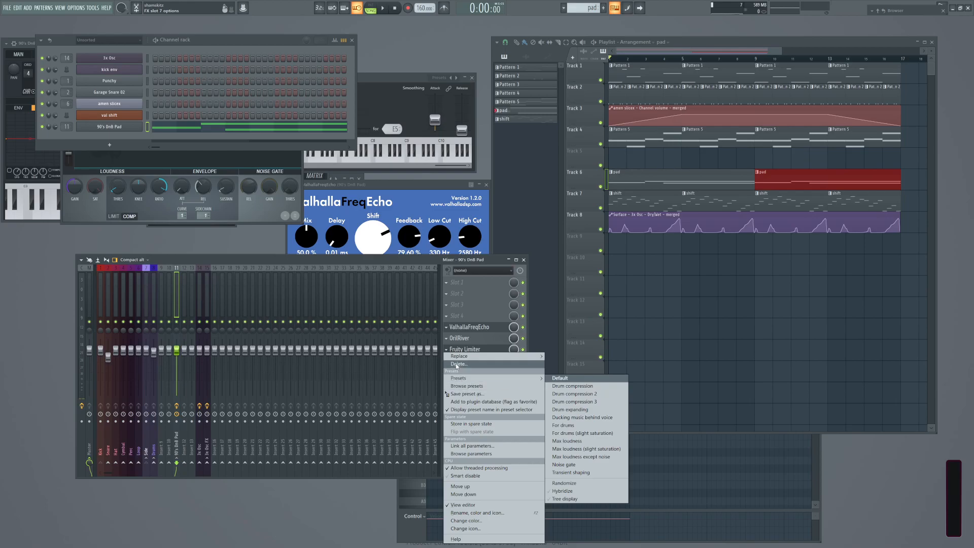
left_click(458, 364)
left_click(460, 358)
mouse_move(609, 355)
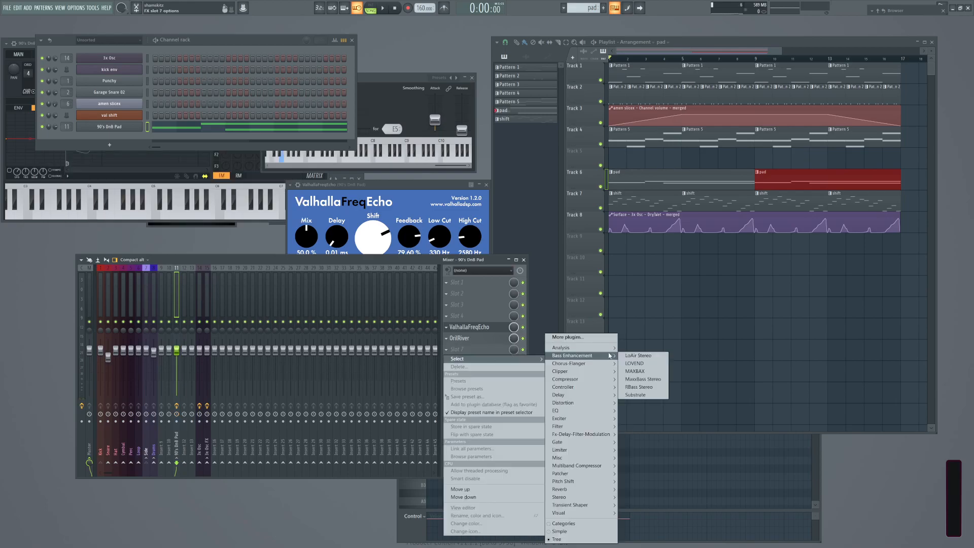
mouse_move(595, 445)
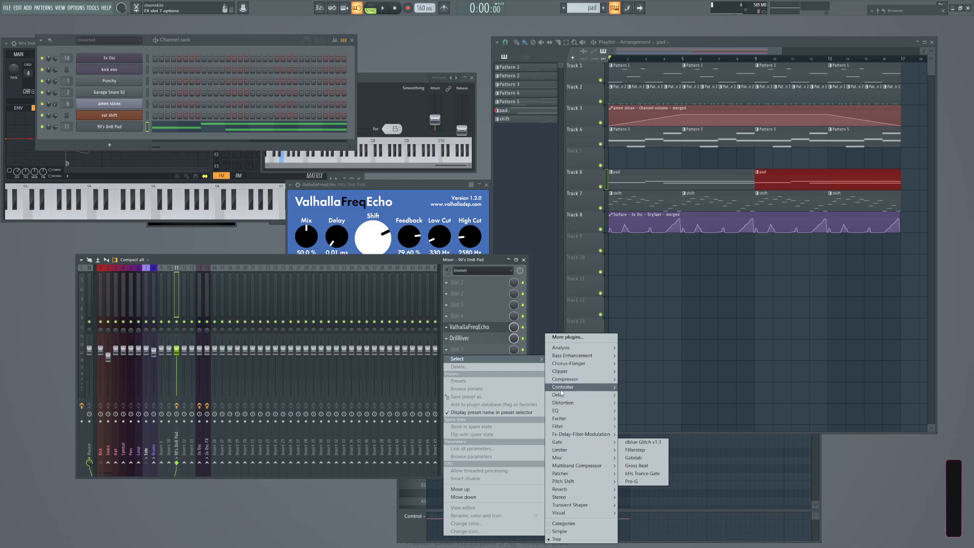
mouse_move(565, 379)
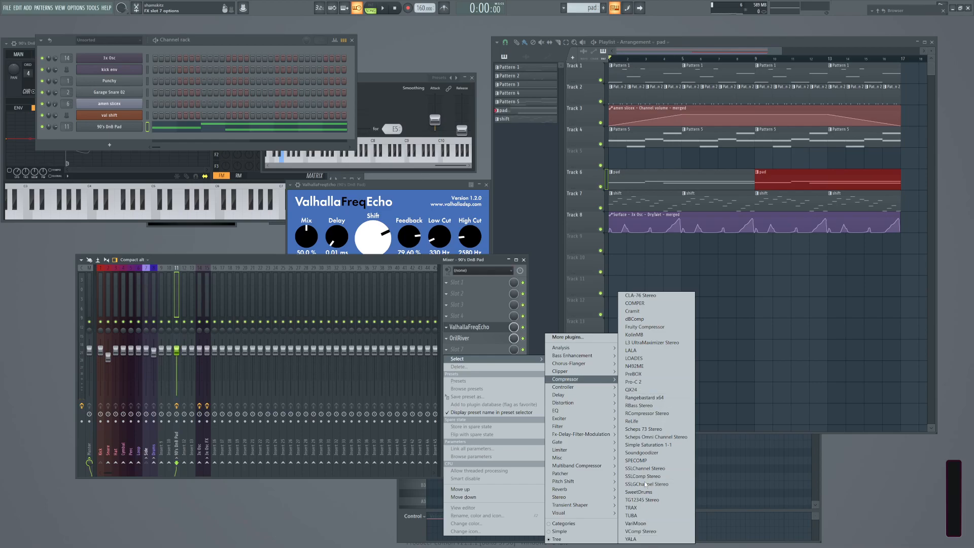
left_click(644, 352)
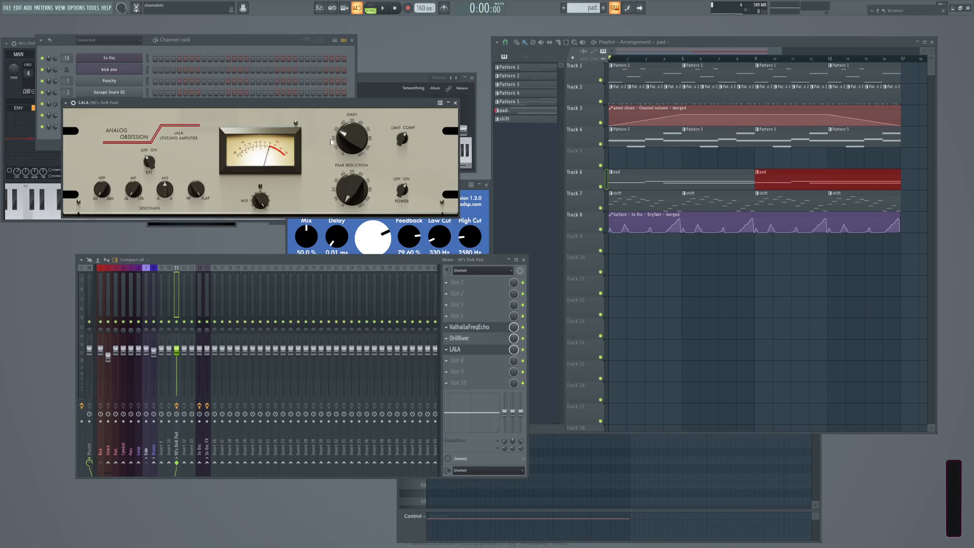
Move the LALA window clear of the mixer, try its gain at 100% during playback and turn it back down.
left_click_drag(294, 105, 511, 180)
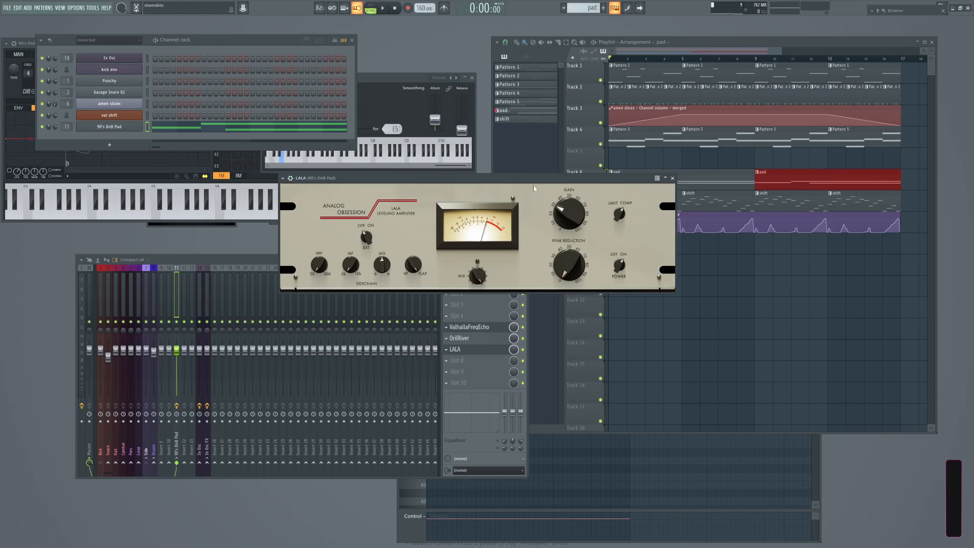
key("space")
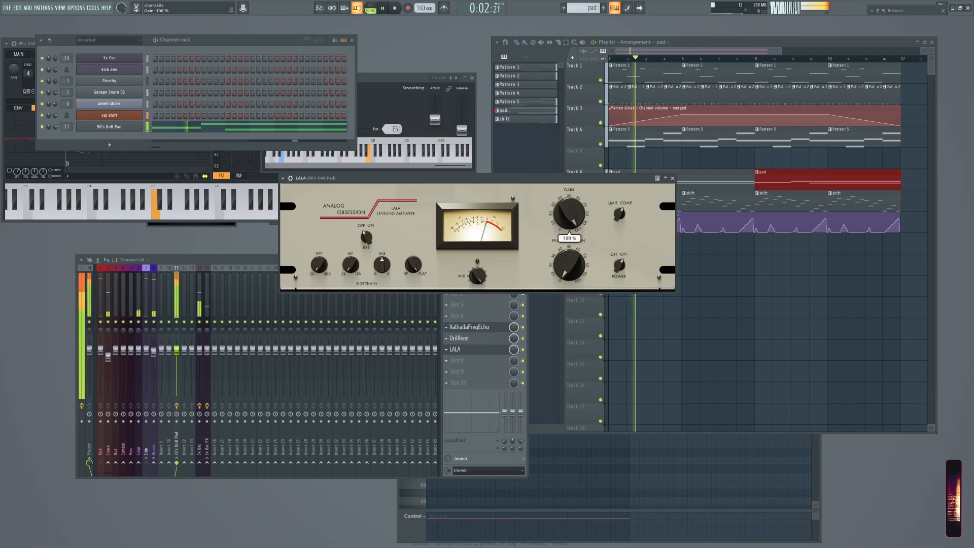
mouse_move(576, 201)
key("space")
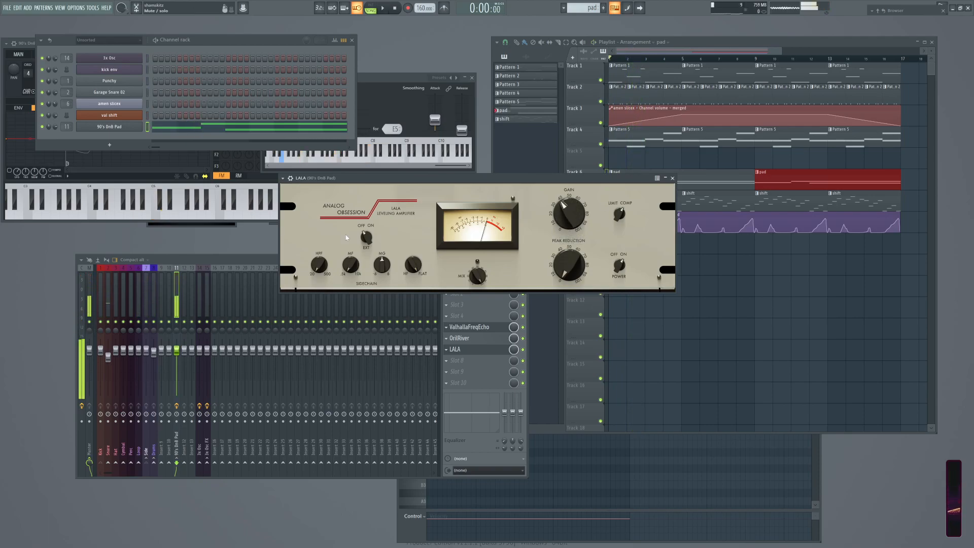
key("space")
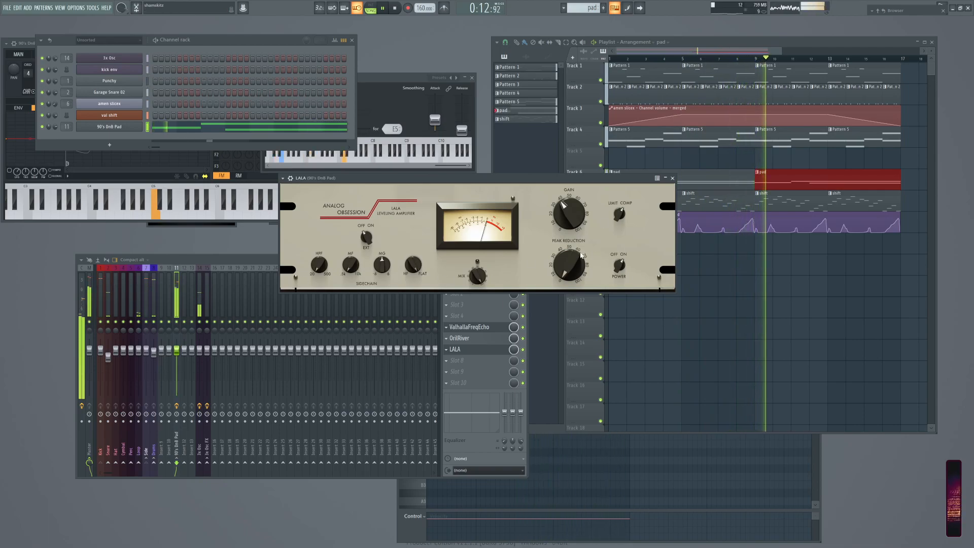
key("space")
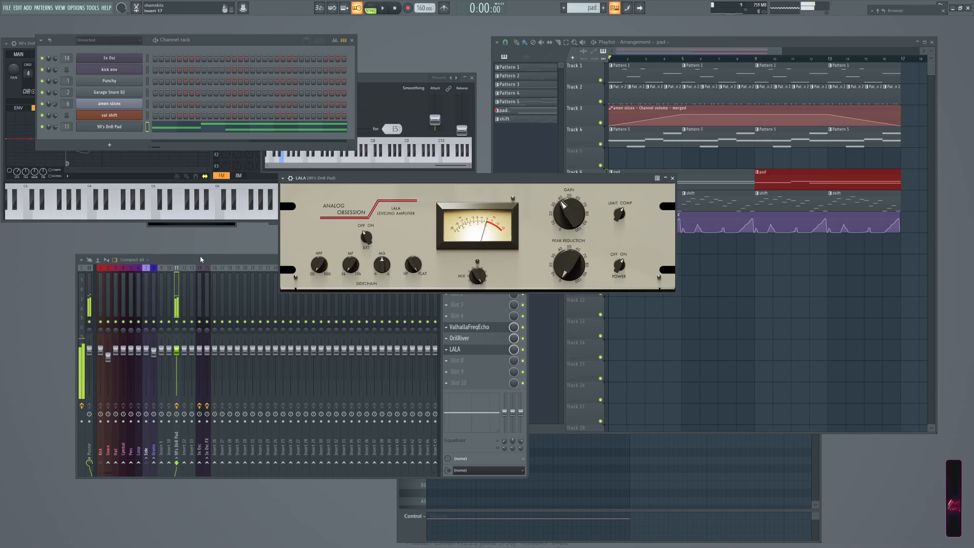
Lower ValhallaFreqEcho's feedback on the pad to 66.8%.
left_click(497, 392)
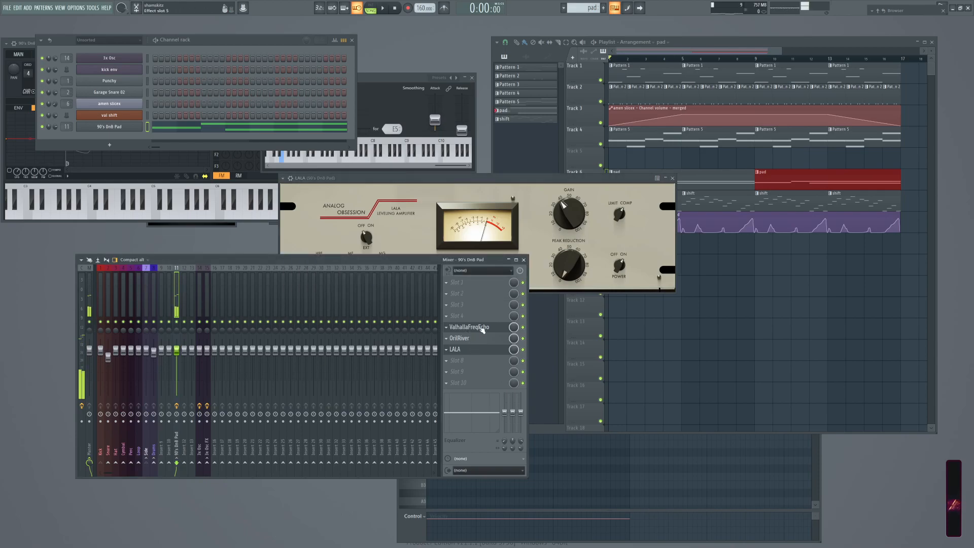
left_click(483, 328)
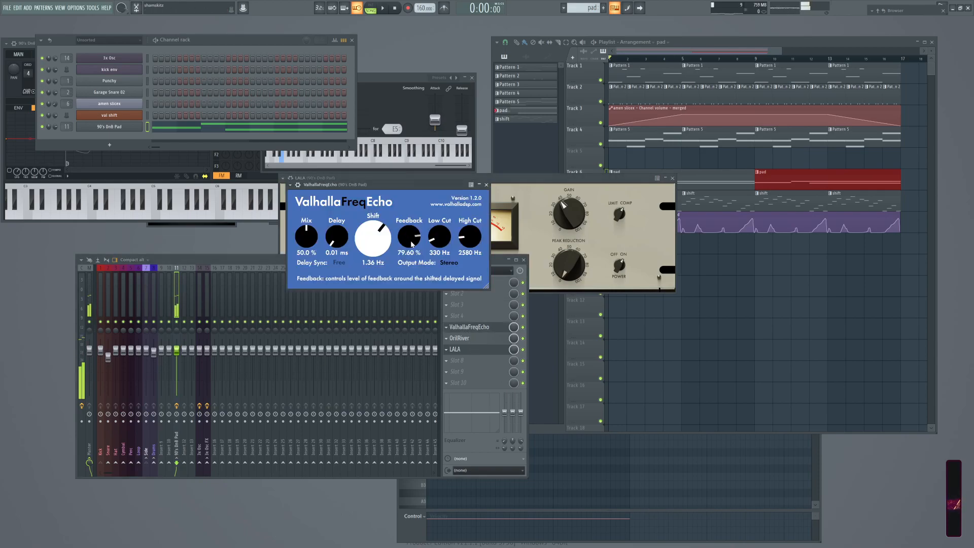
left_click_drag(412, 243, 413, 256)
Map LALA's Aux input to sidechain input 1 in its plugin wrapper's processing connections.
left_click(537, 193)
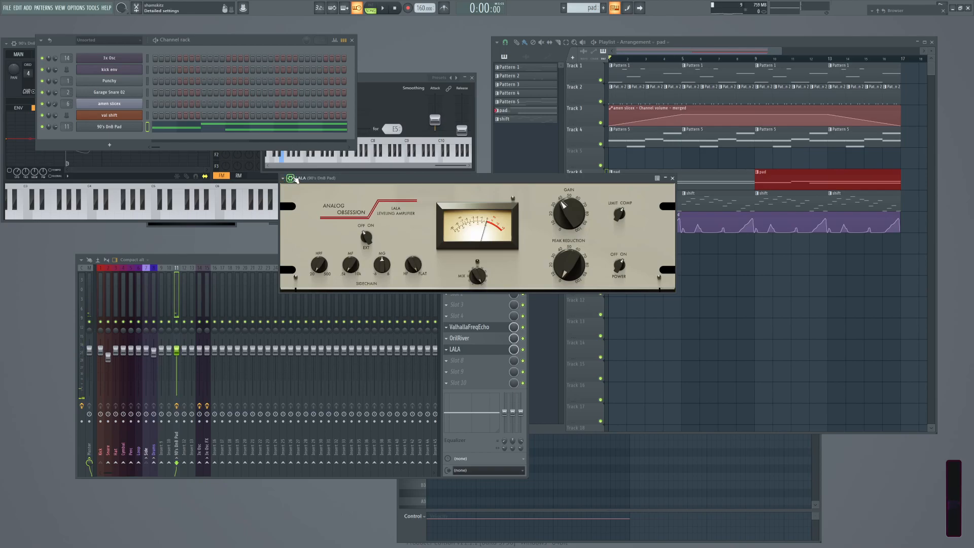
left_click(292, 178)
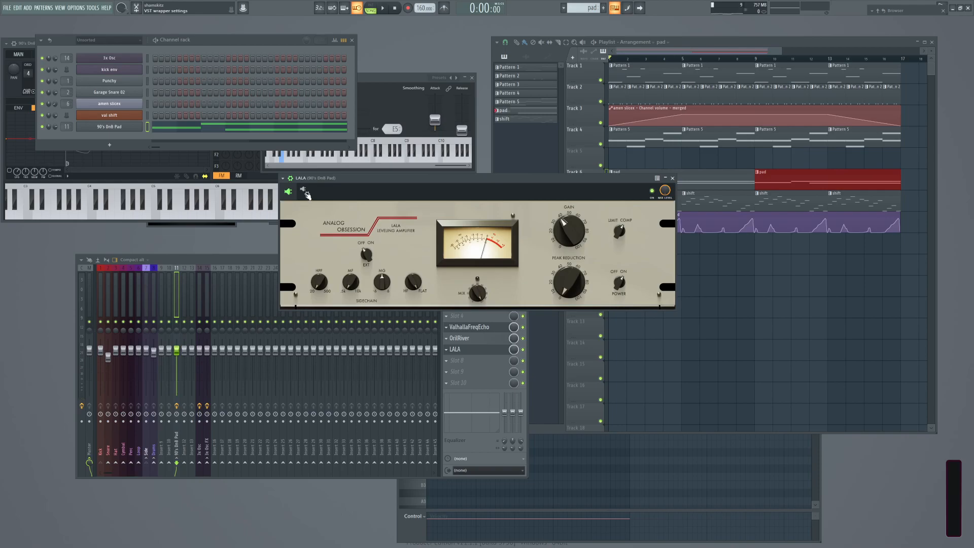
left_click(304, 190)
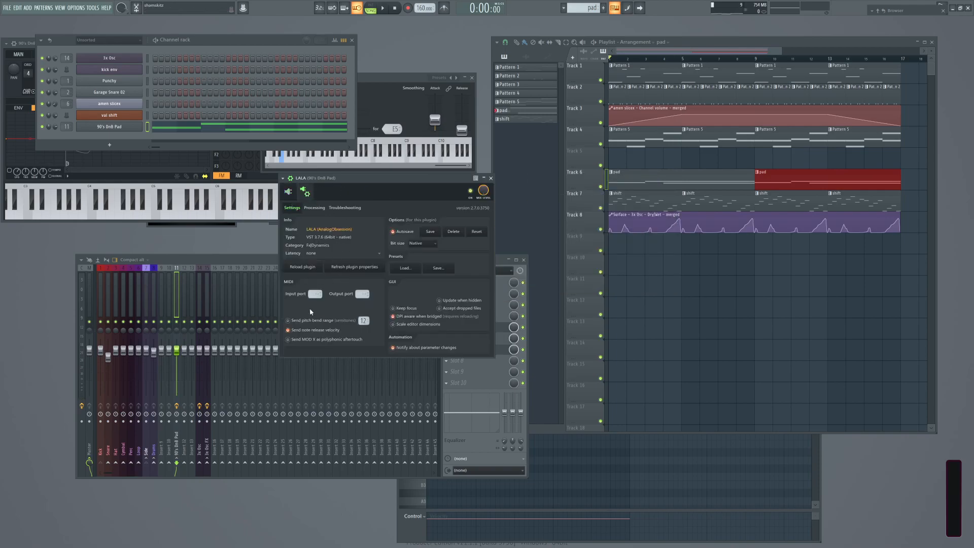
left_click(313, 208)
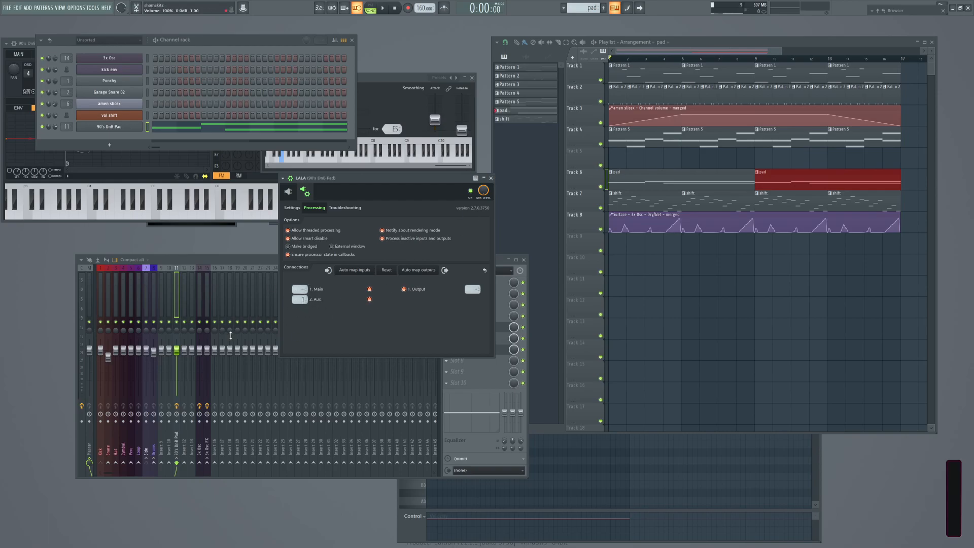
Turn on LALA's external sidechain and adjust its peak reduction and gain by ear, starting from 100% peak reduction.
left_click(295, 192)
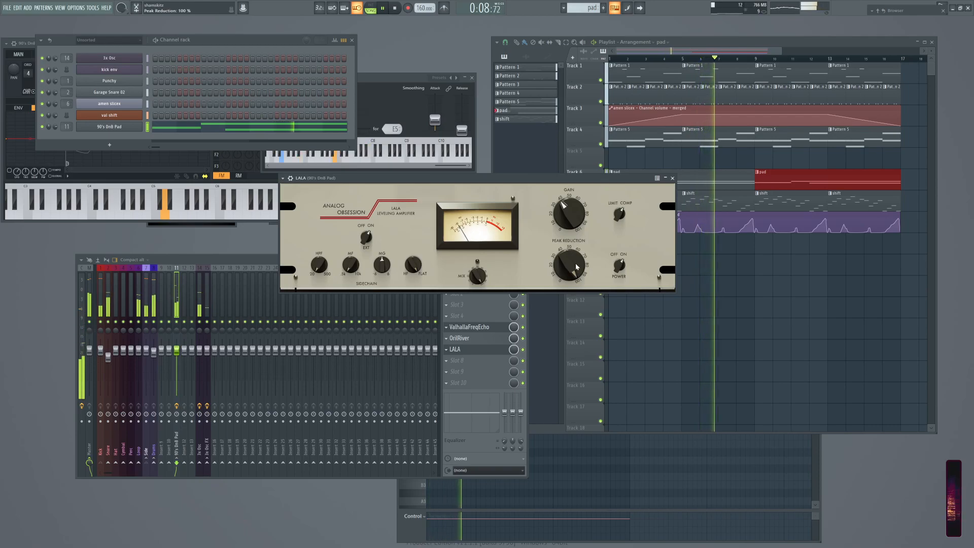
left_click_drag(577, 274, 577, 299)
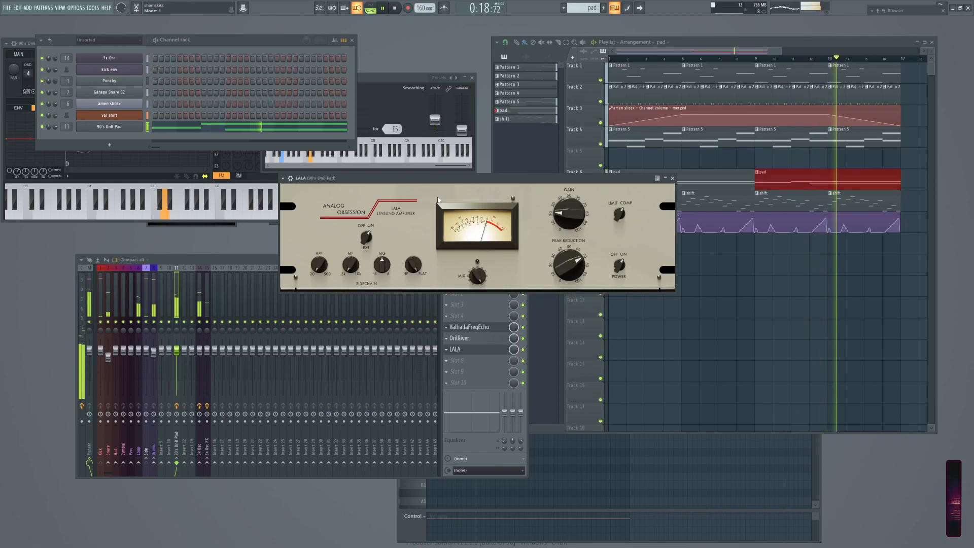
Close LALA and set ValhallaFreqEcho's feedback to 62.8%.
left_click(672, 178)
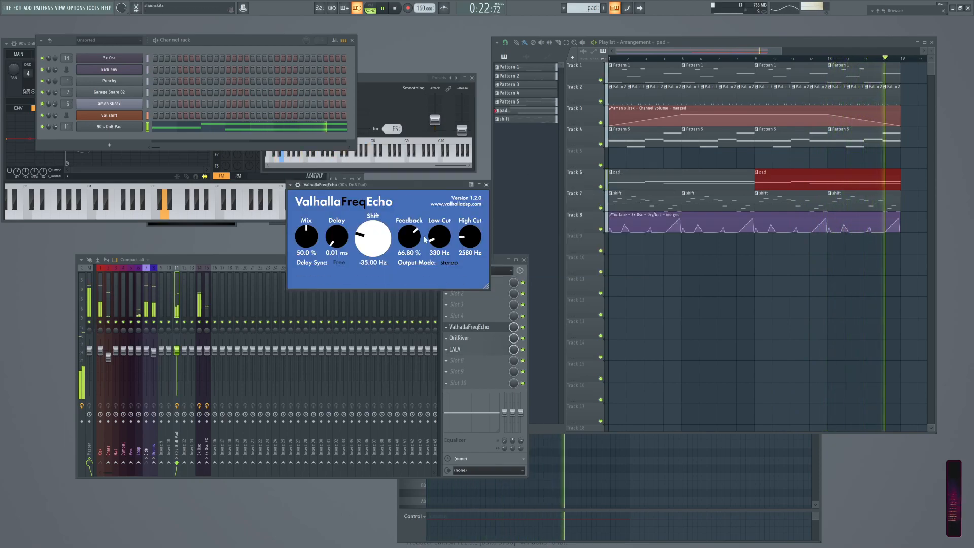
left_click_drag(405, 240, 410, 243)
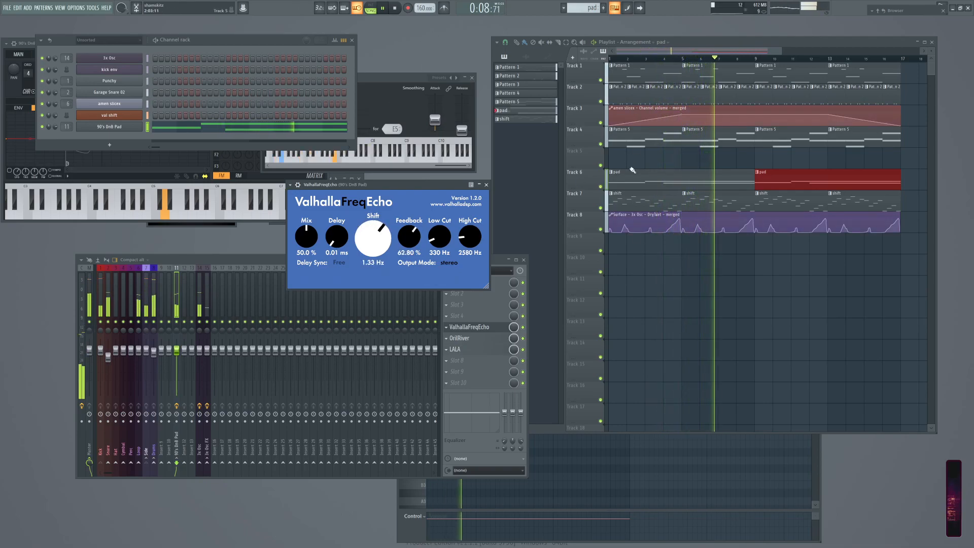
Create a new pattern named "val feedback", place it at the start of Track 5 and stop playback.
key("F4")
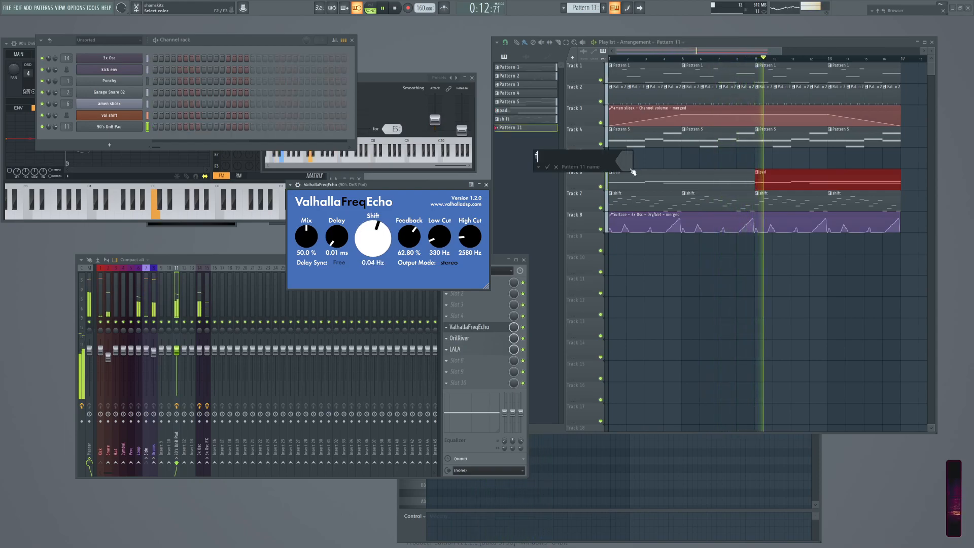
type("f")
key("BackSpace")
type("val ")
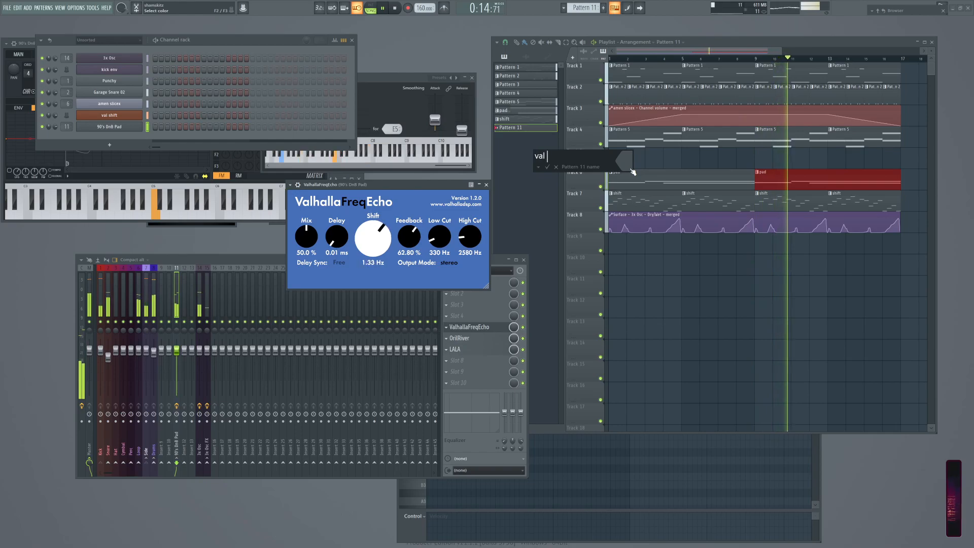
type("feedback")
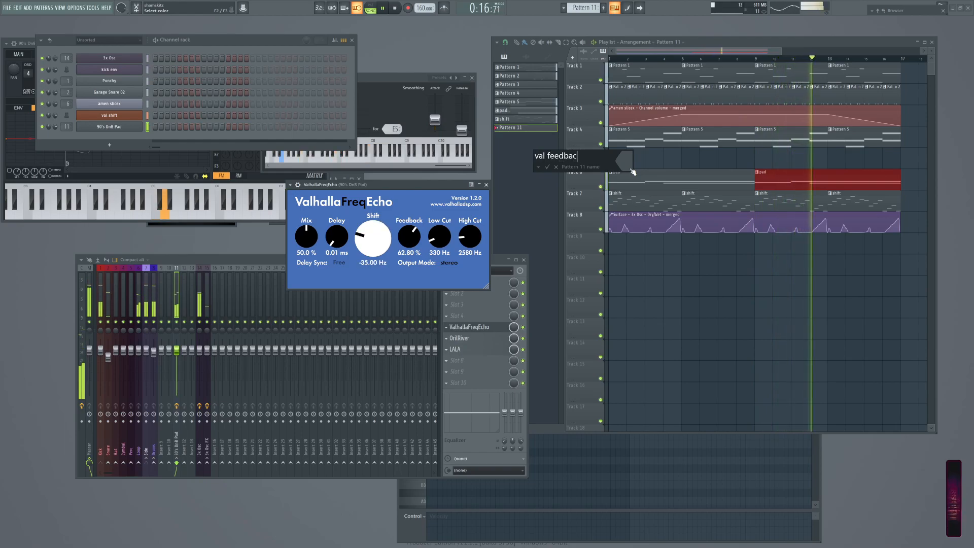
key("Return")
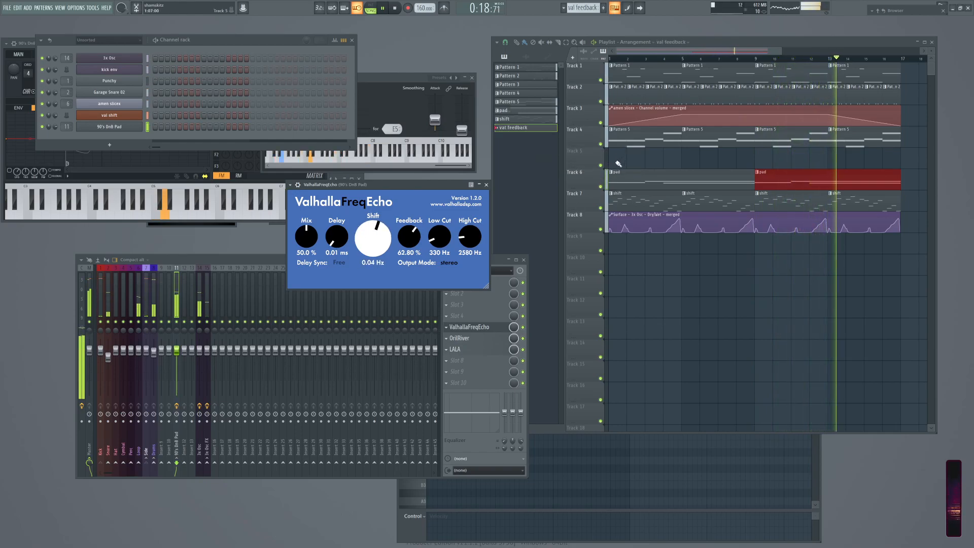
left_click(615, 161)
key("space")
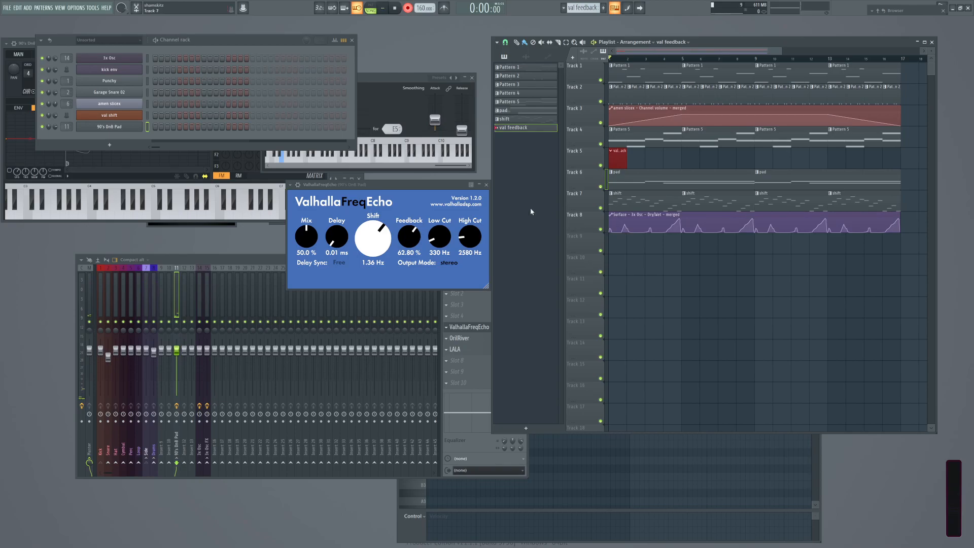
Record ValhallaFreqEcho feedback movements by ear into the val feedback pattern while the song plays.
key("space")
mouse_move(413, 239)
left_mouse_down()
mouse_move(411, 249)
mouse_move(415, 227)
mouse_move(415, 242)
left_mouse_up()
left_click_drag(473, 236, 474, 246)
mouse_move(412, 245)
left_mouse_down()
mouse_move(411, 228)
mouse_move(411, 244)
left_mouse_up()
key("space")
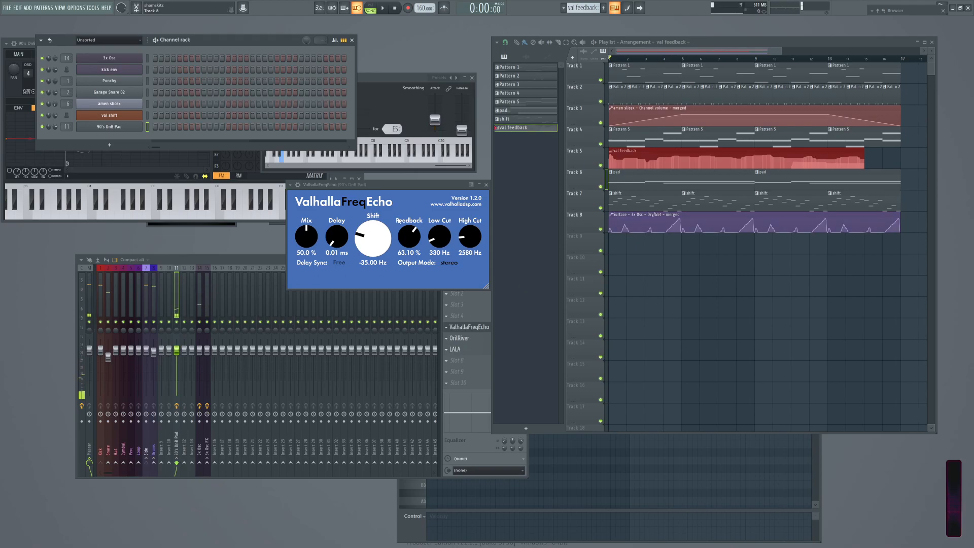
Create a new pattern named "val delay" and place it at the start of Track 9.
key("F4")
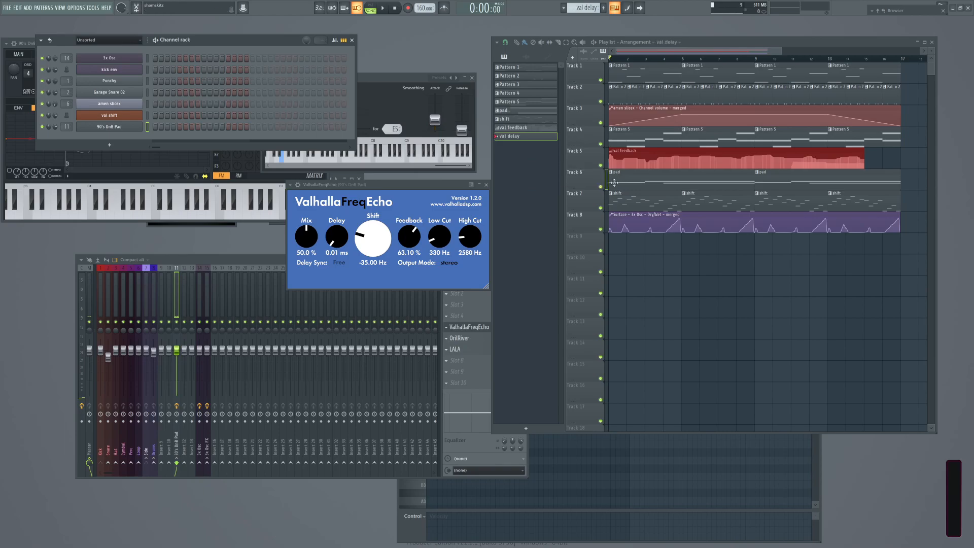
left_click(617, 241)
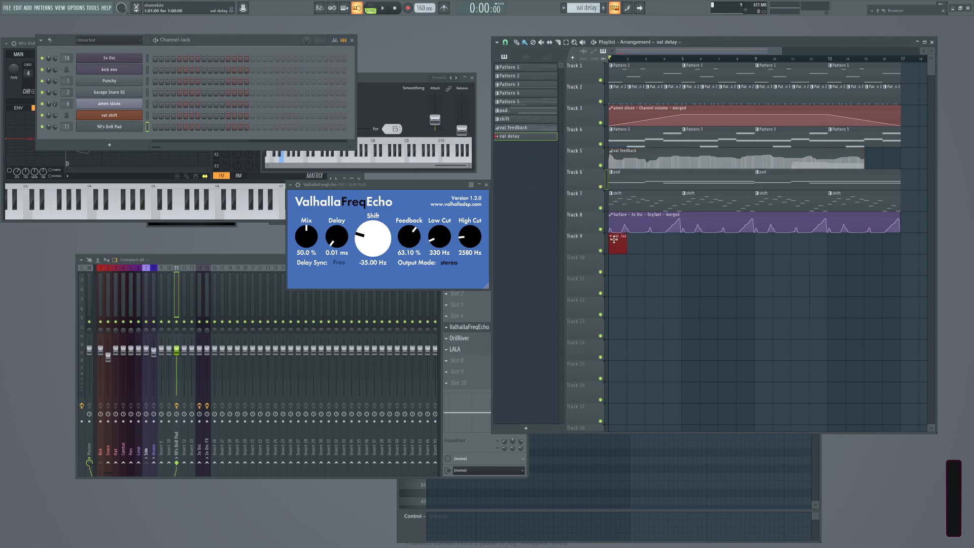
left_click_drag(419, 185, 407, 190)
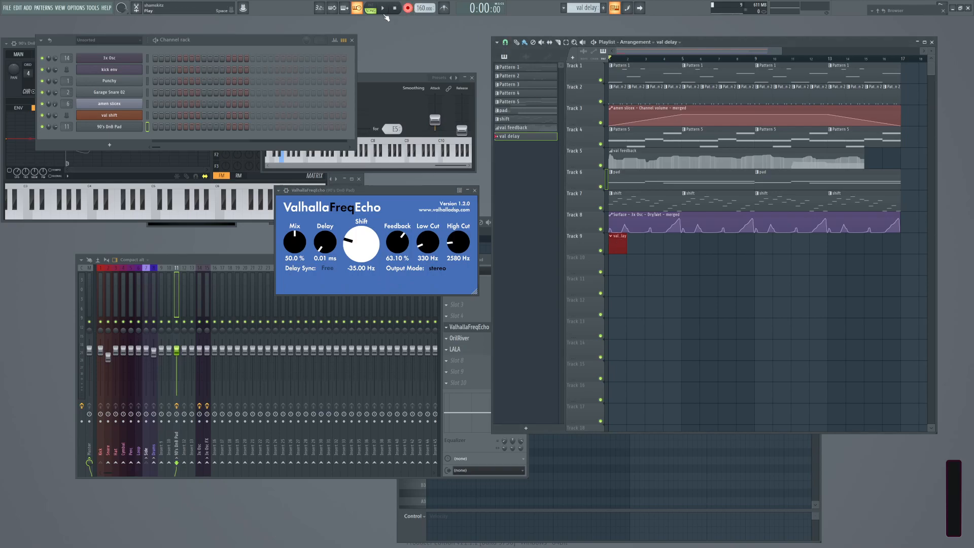
Record ValhallaFreqEcho delay sweeps up and down into the val delay pattern during playback, and turn off recording.
key("space")
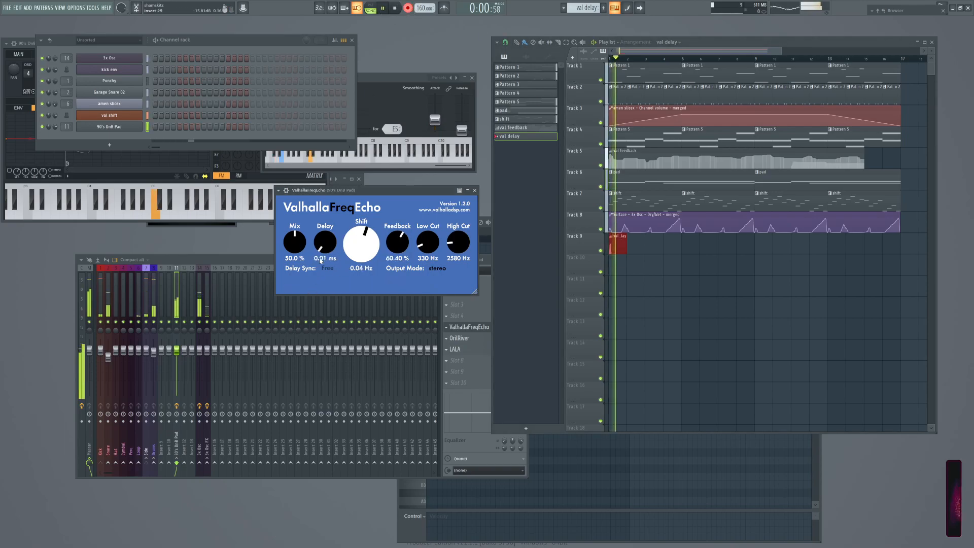
scroll(322, 242, "up", 4)
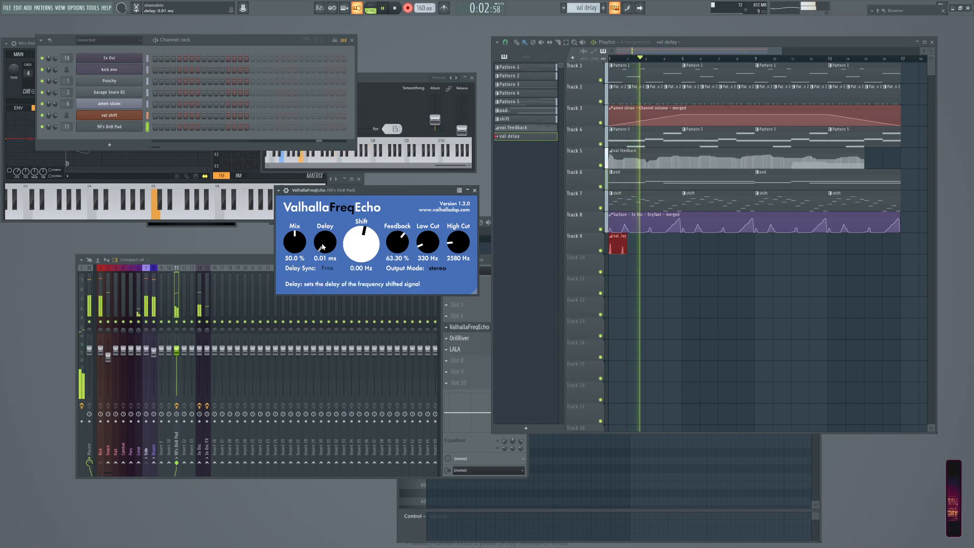
scroll(323, 245, "down", 5)
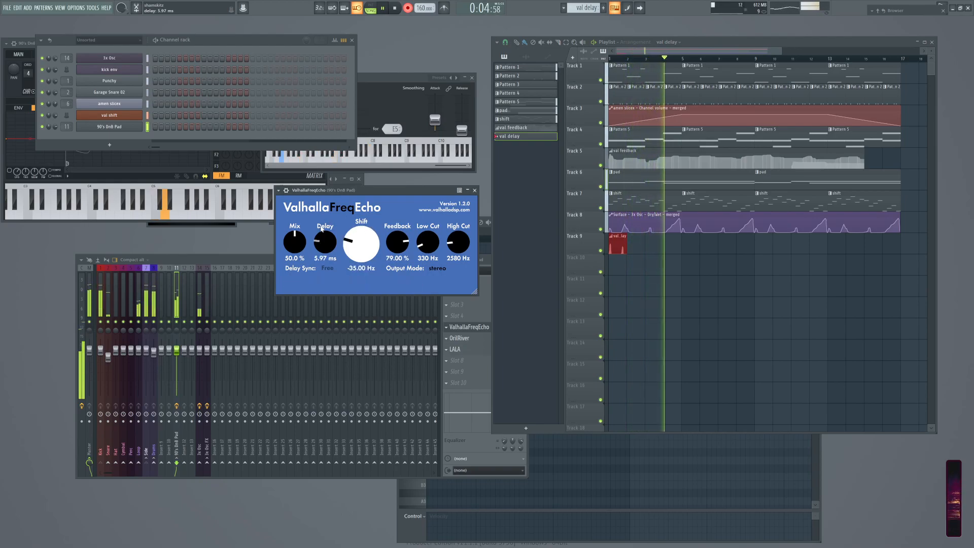
scroll(322, 246, "down", 1)
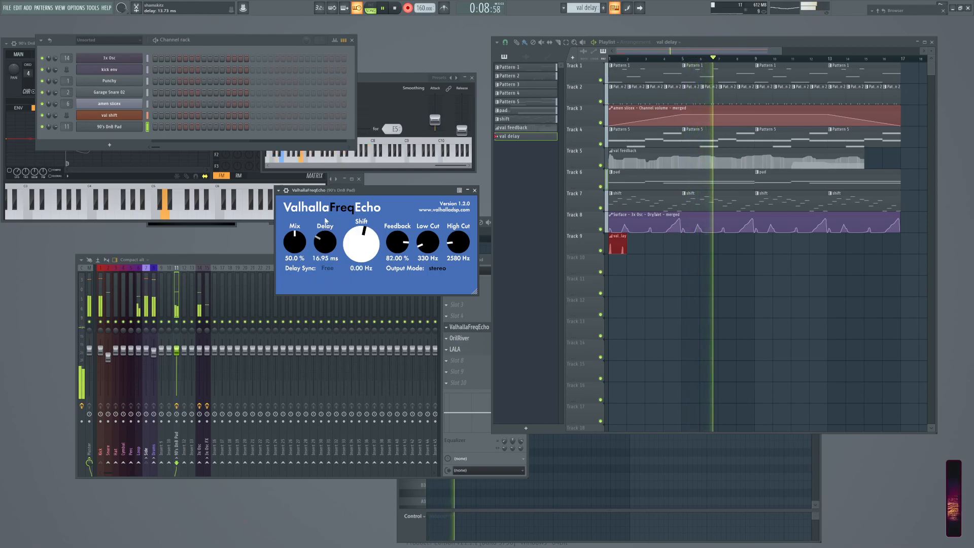
left_click_drag(328, 249, 327, 180)
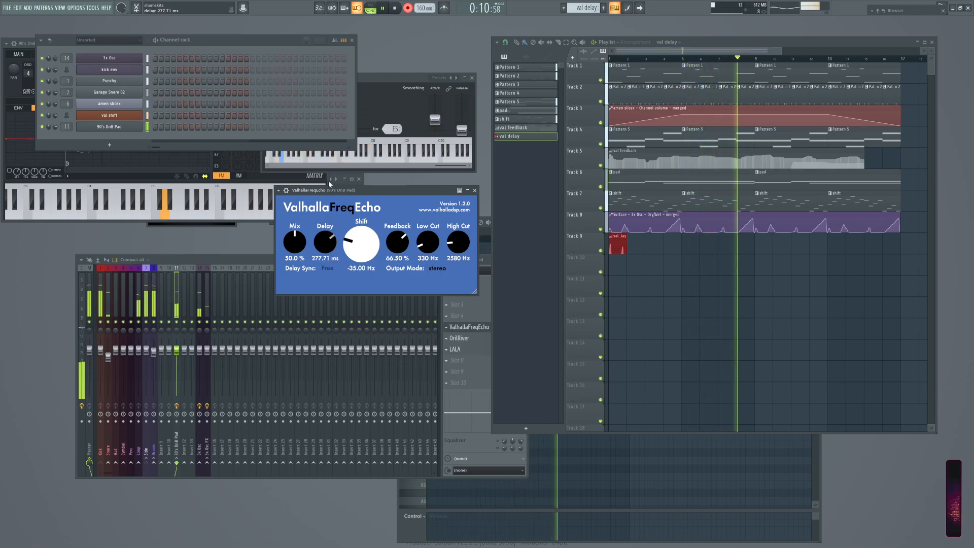
left_click_drag(333, 118, 344, 315)
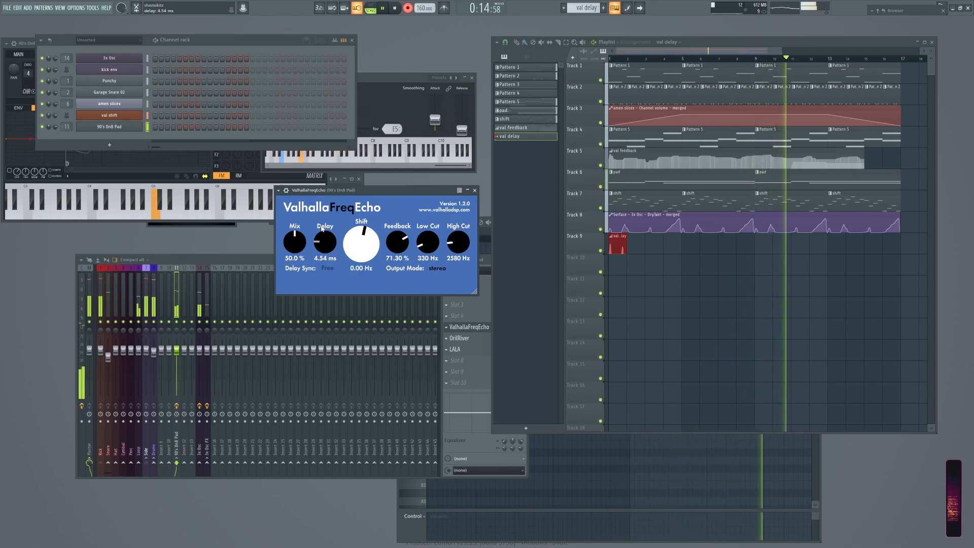
left_click_drag(322, 246, 332, 168)
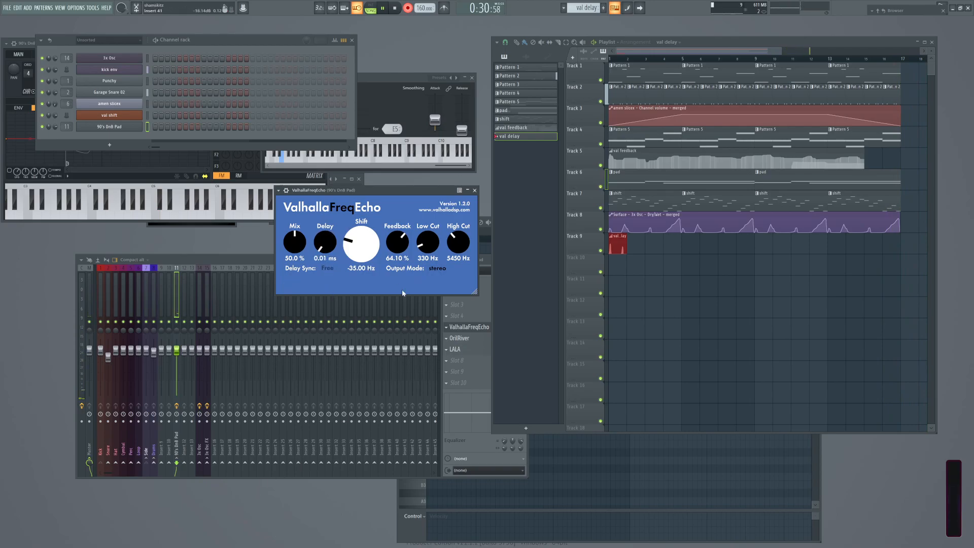
left_click(405, 10)
Play back the delay automation and trim the val delay clip on Track 9 to end at bar 17.
key("space")
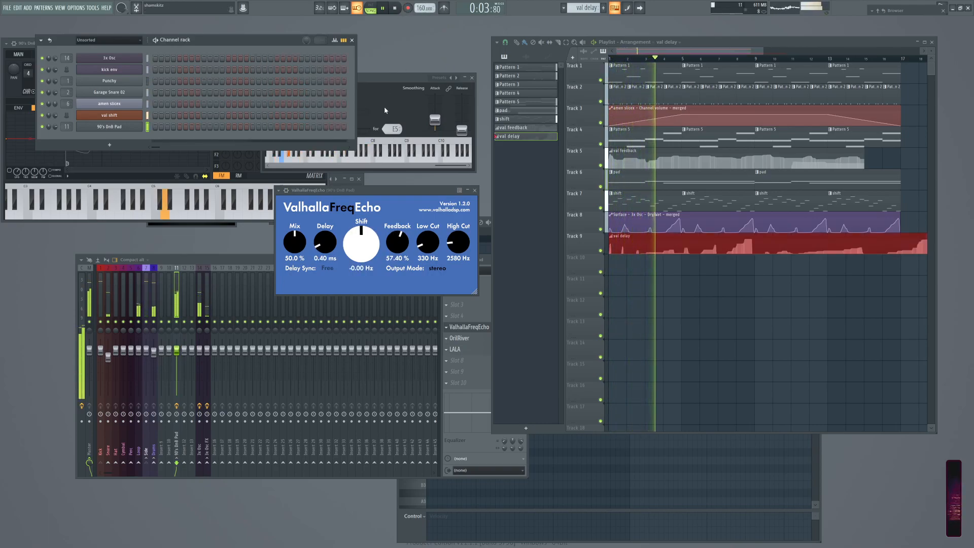
key("space")
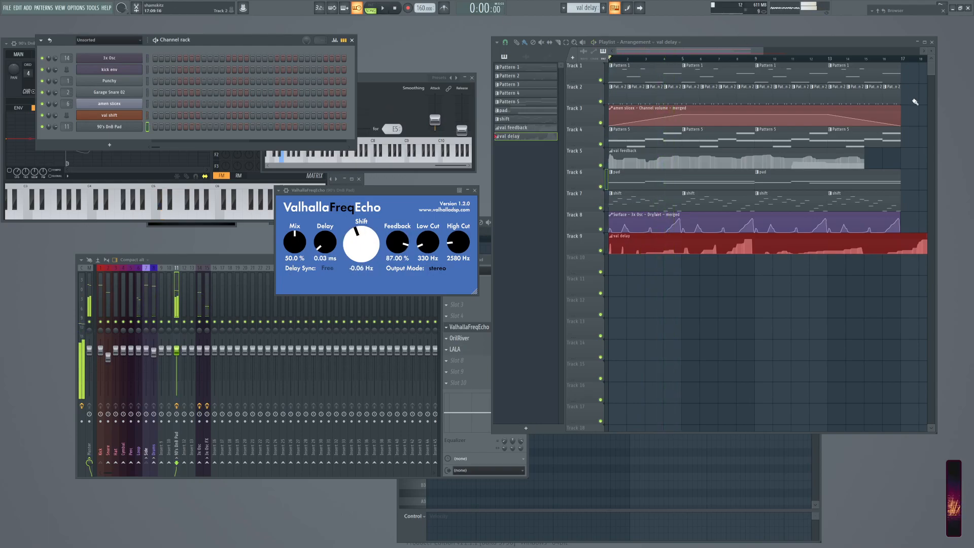
left_click_drag(870, 298, 730, 312)
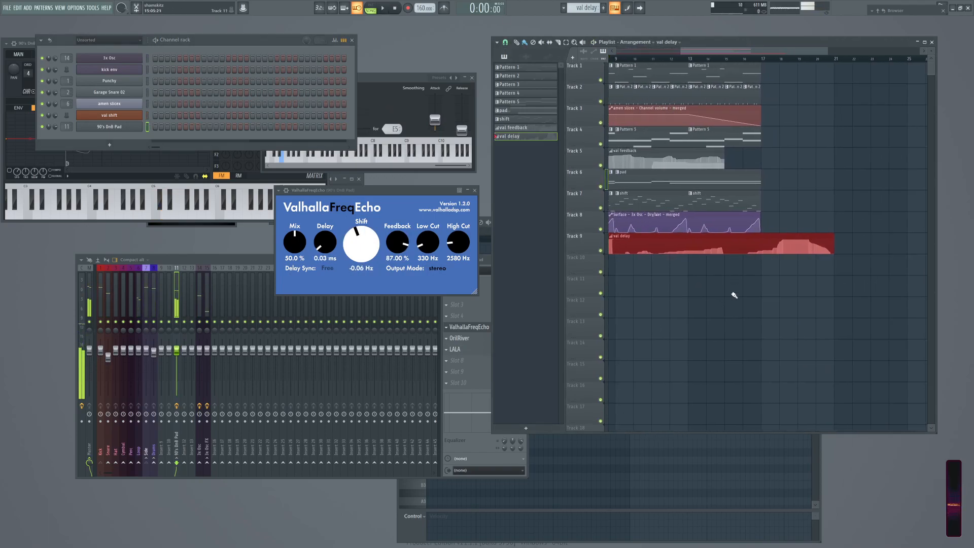
left_click_drag(761, 243, 761, 239)
right_click(784, 242)
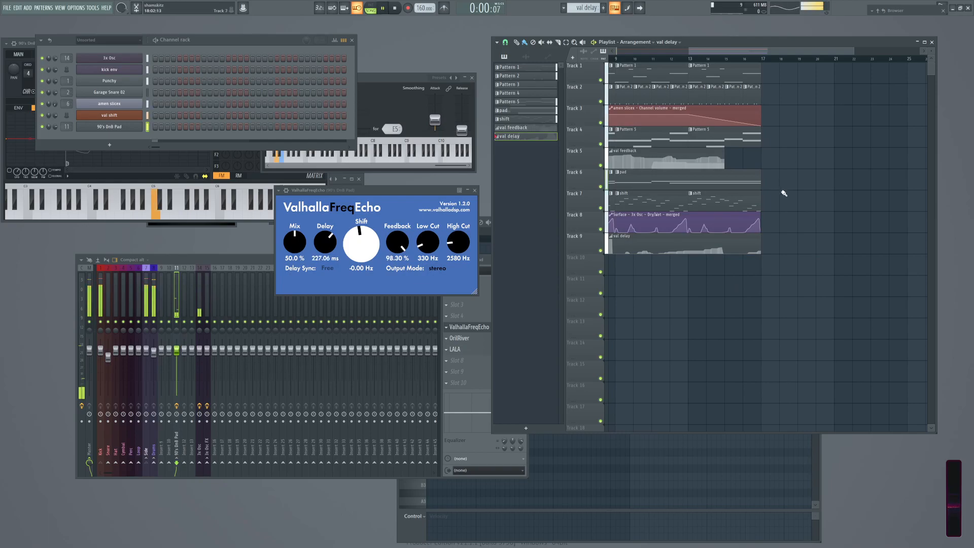
Listen to the song with the delay automation and examine the clip ends around bar 17.
scroll(802, 221, "up", 7)
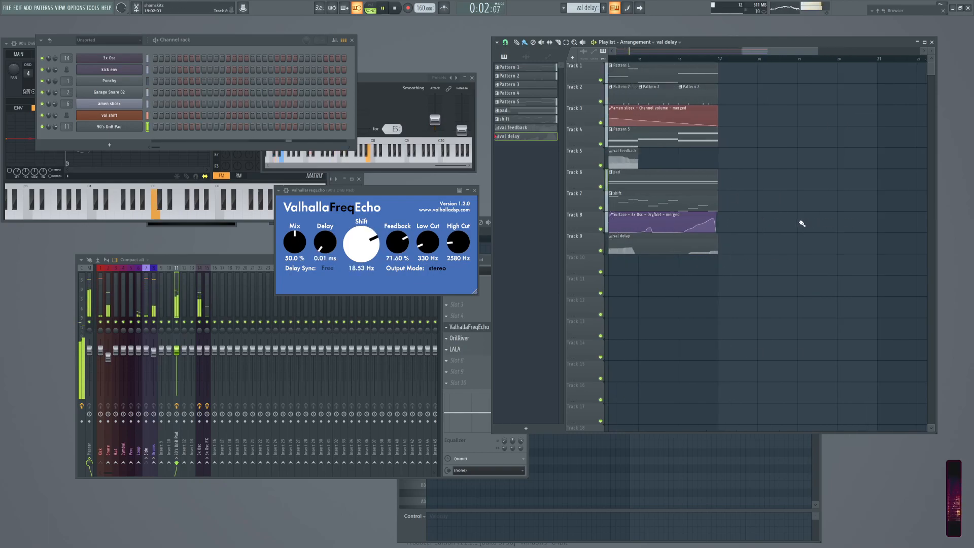
scroll(679, 248, "up", 1)
left_click_drag(666, 238, 858, 248)
left_click_drag(678, 298, 956, 319)
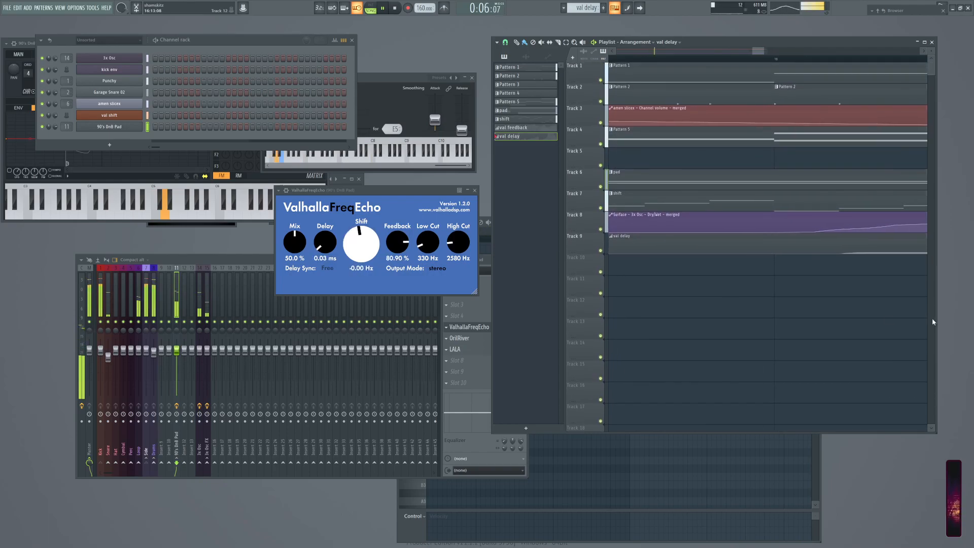
scroll(776, 313, "down", 6)
scroll(827, 308, "up", 5)
left_click_drag(832, 307, 718, 315)
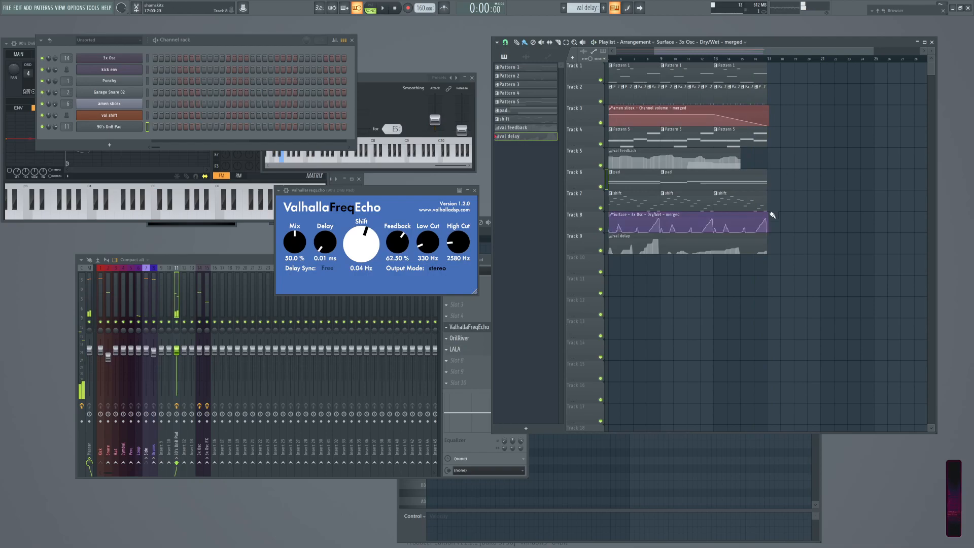
Open the amen slices channel volume automation in its editor and examine where the automation clips end near bar 17.
mouse_move(767, 217)
left_mouse_down()
mouse_move(862, 219)
mouse_move(759, 221)
left_mouse_up()
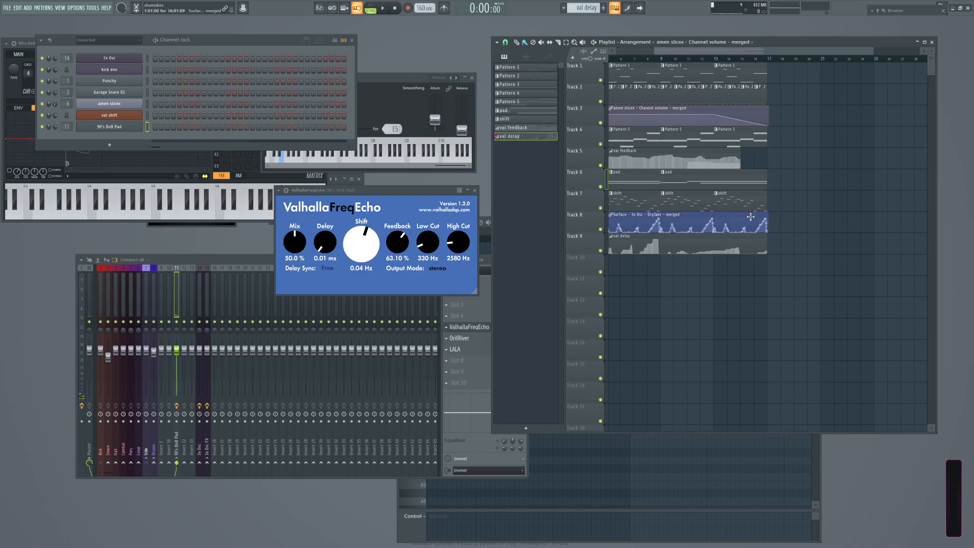
double_click(737, 110)
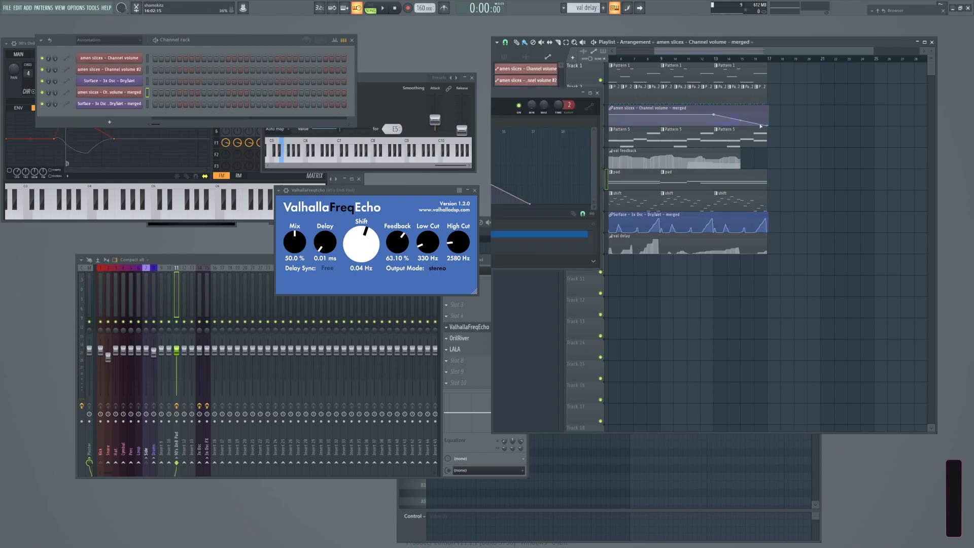
left_click(736, 215)
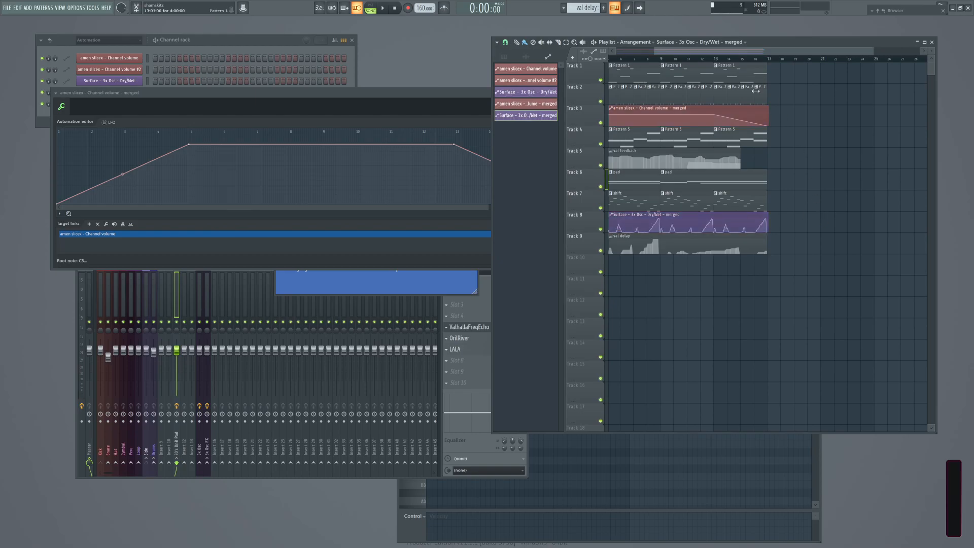
scroll(823, 223, "up", 4)
left_click_drag(705, 237, 948, 239)
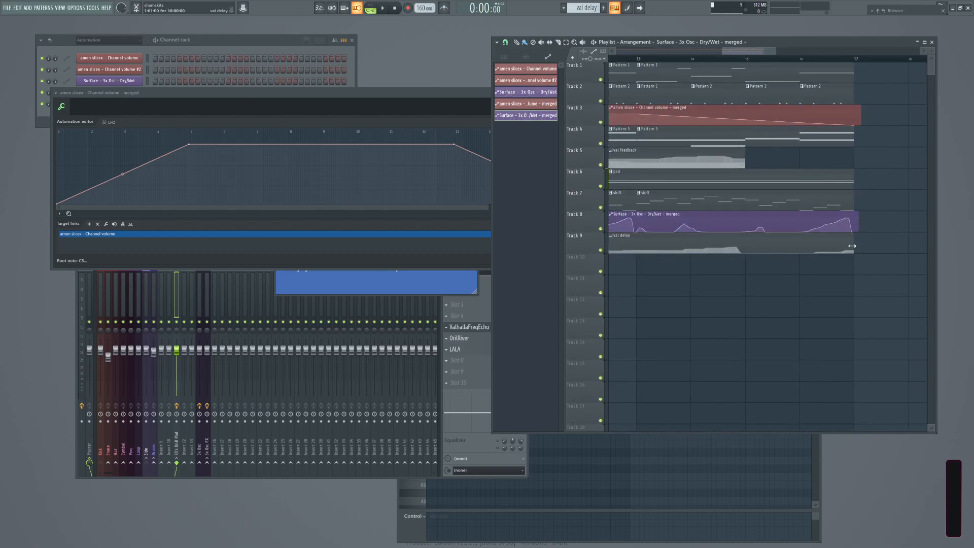
Try to delete the overhang past bar 17 of the automation clips on Tracks 3 and 8, and undo the deletions.
right_click(861, 122)
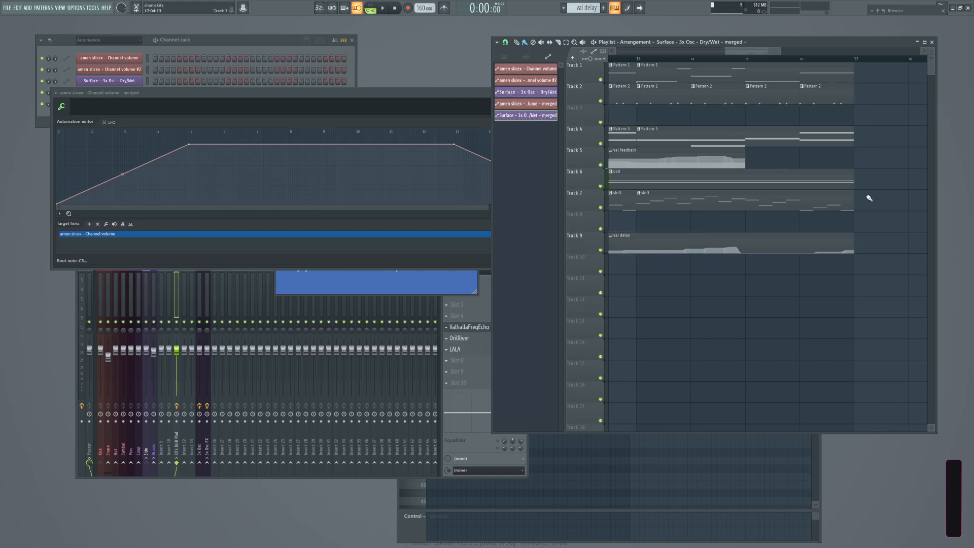
key("ctrl+z")
right_click(860, 112)
key("ctrl+z")
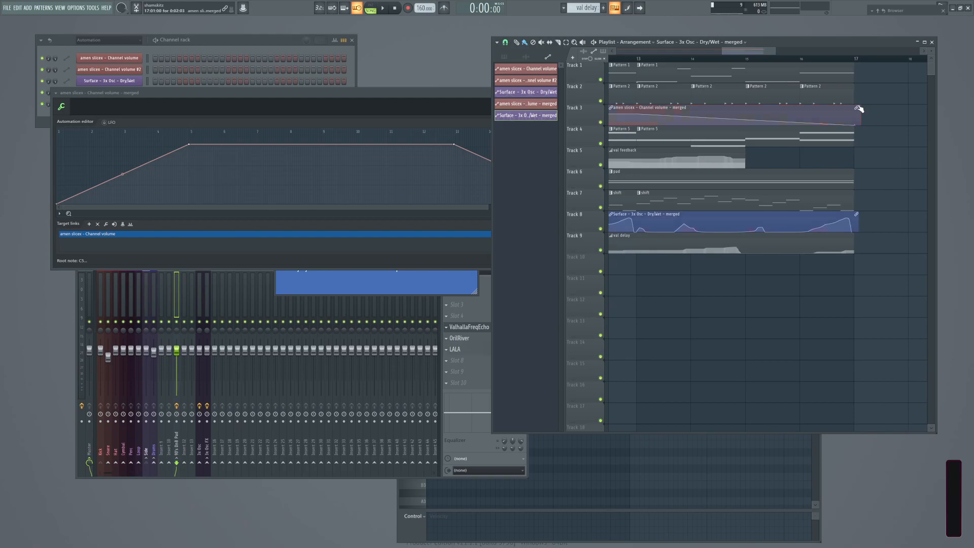
left_click(858, 108)
left_click(870, 97)
left_click(858, 108)
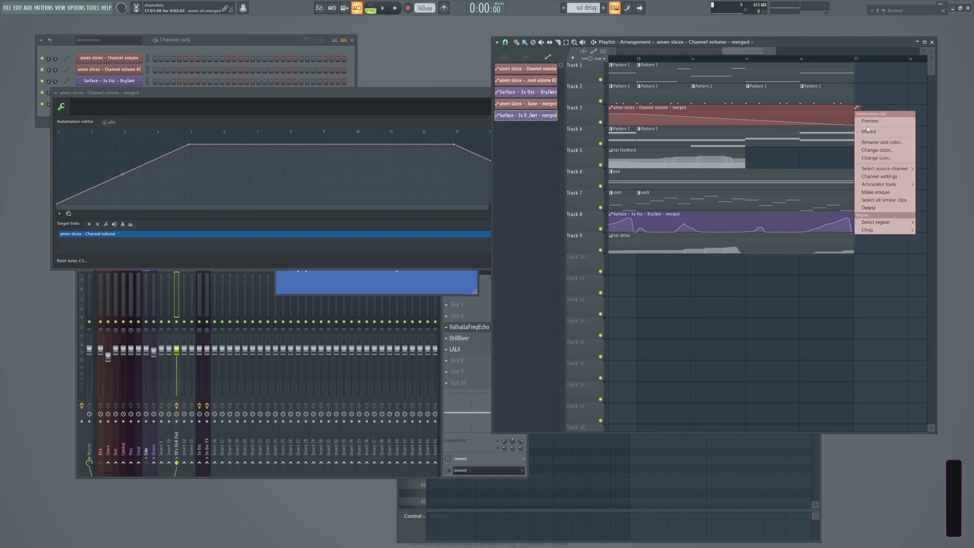
left_click(867, 123)
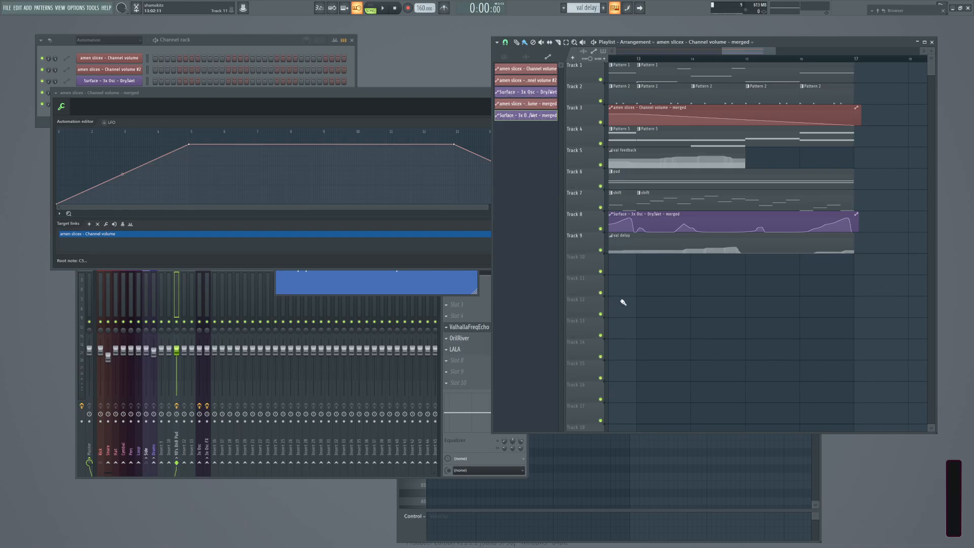
Switch to the OBS window with the recording controls.
scroll(751, 319, "down", 3)
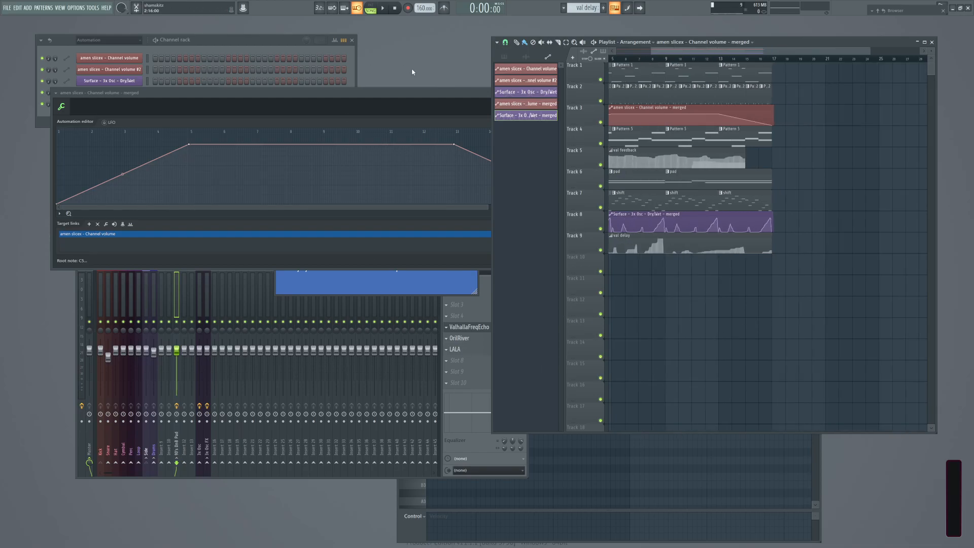
key("alt+Tab")
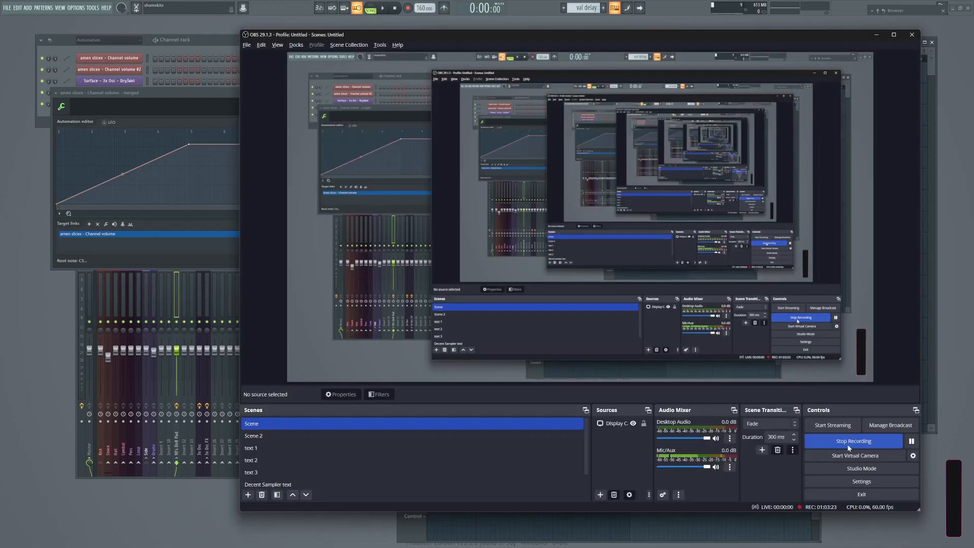